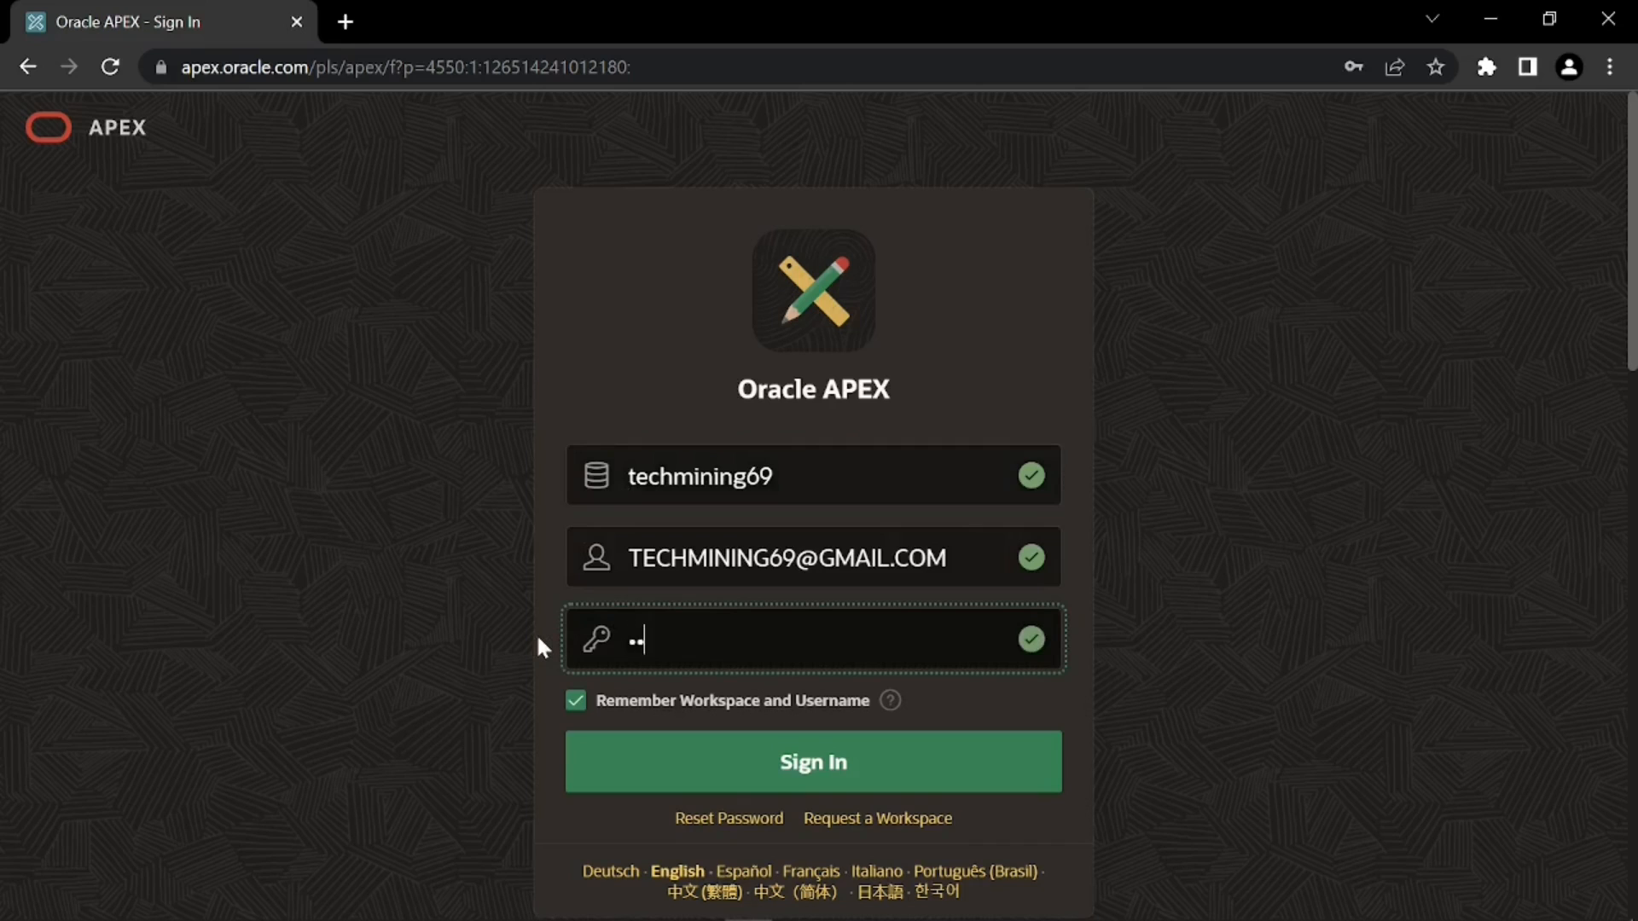
- Sign in to the workspace with the account password and open the App Builder
text(****)
key(Return)
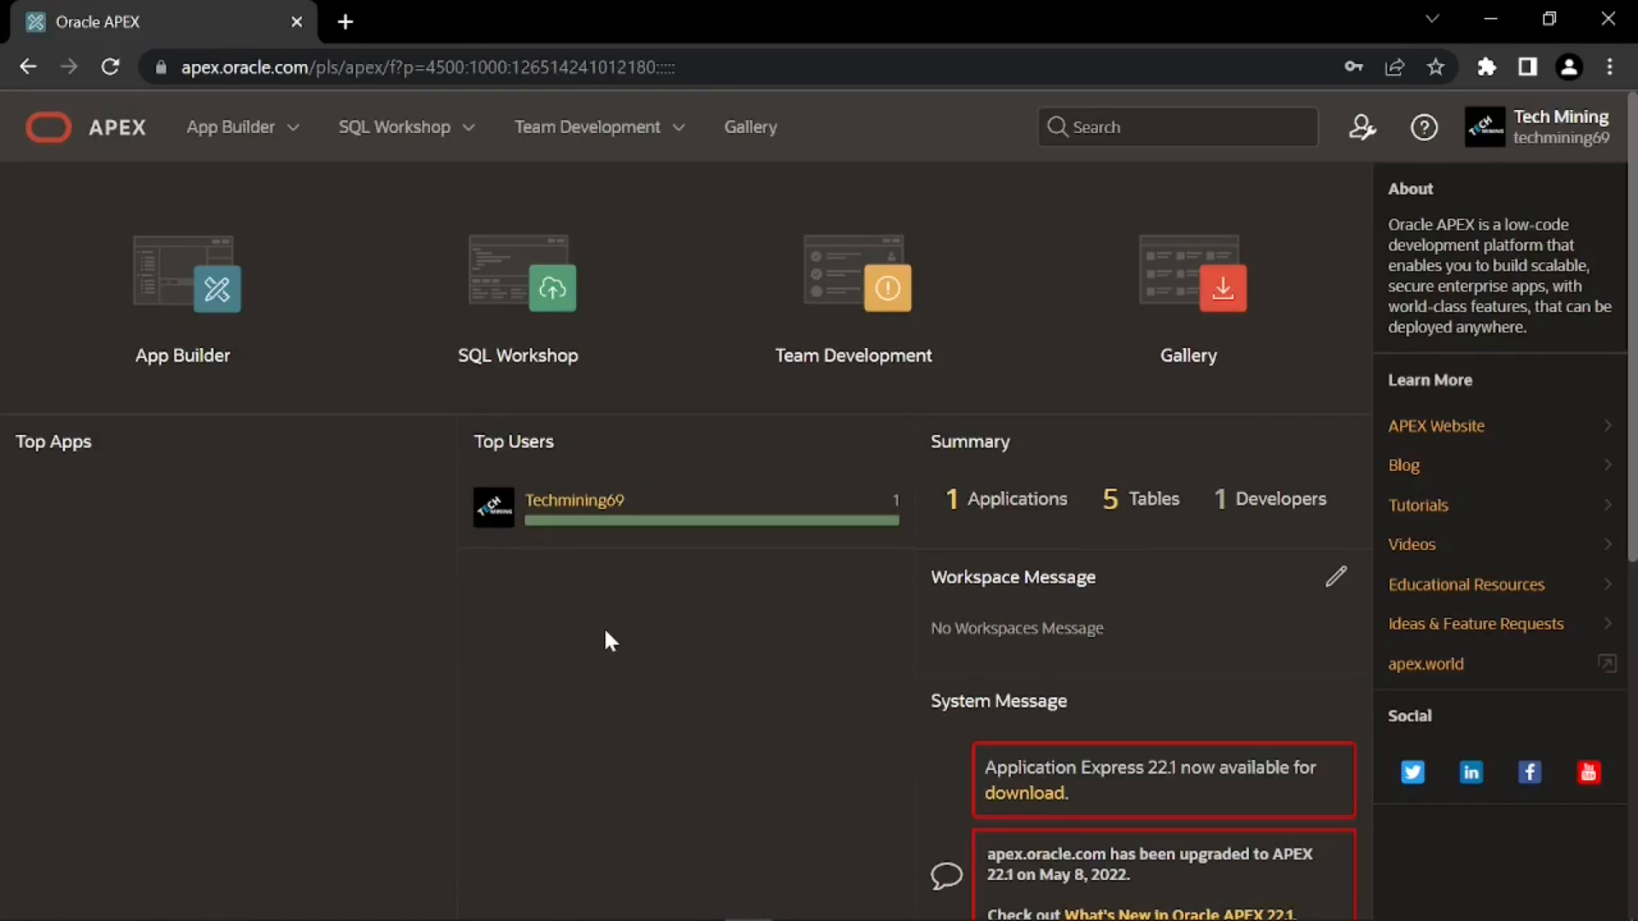
click(173, 307)
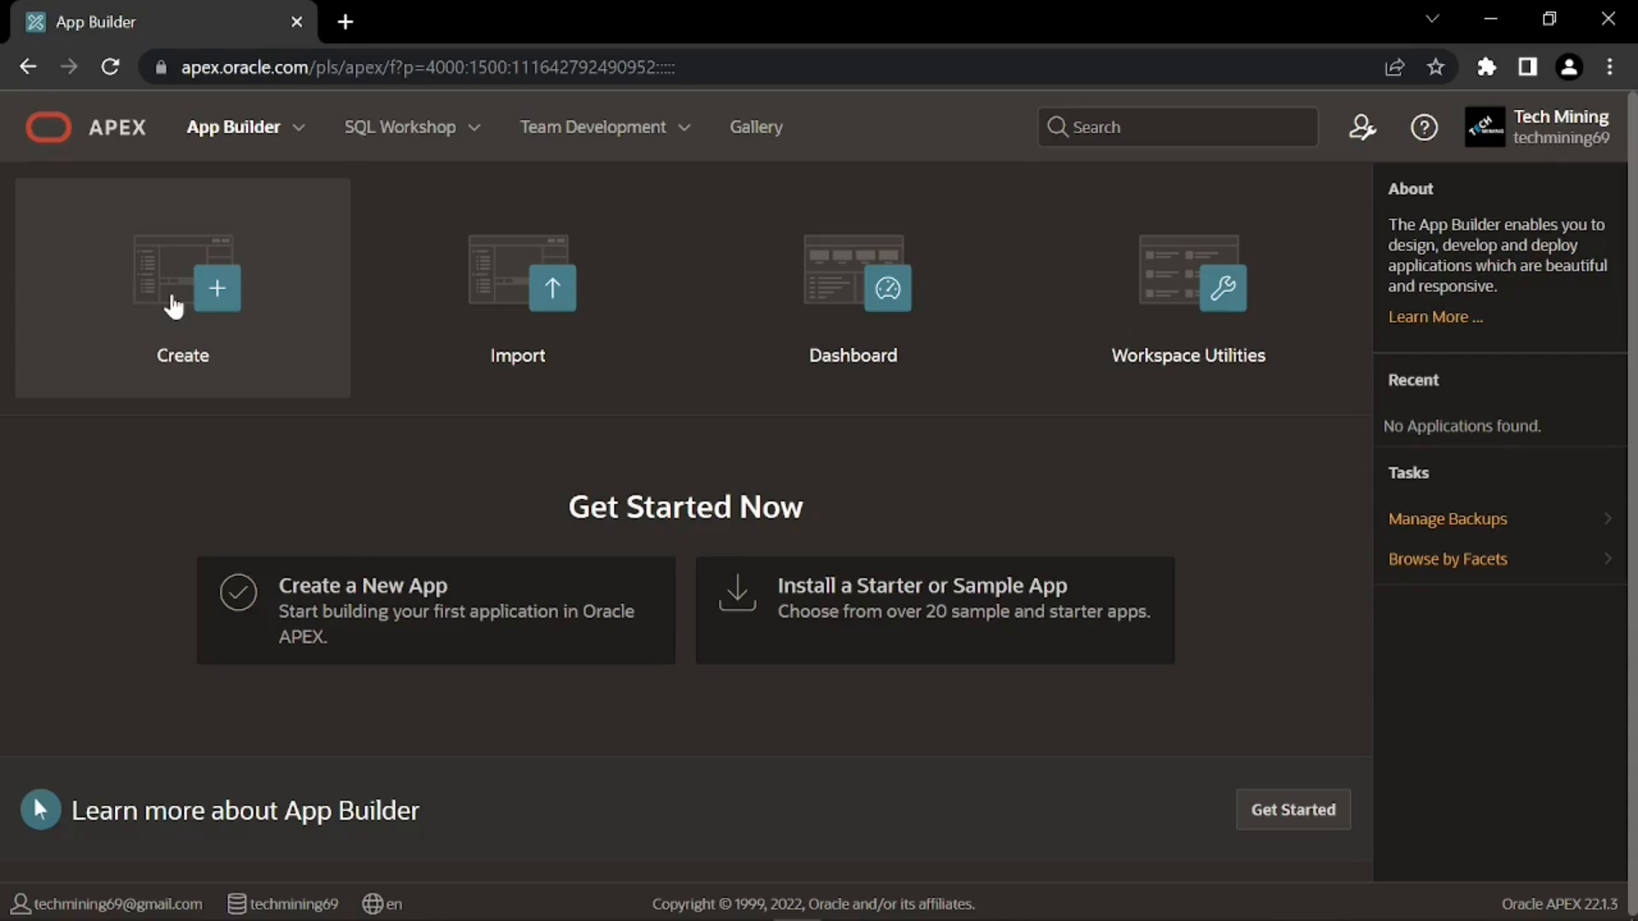
- Start creating a new application from scratch and name it Sales Web Application
click(174, 306)
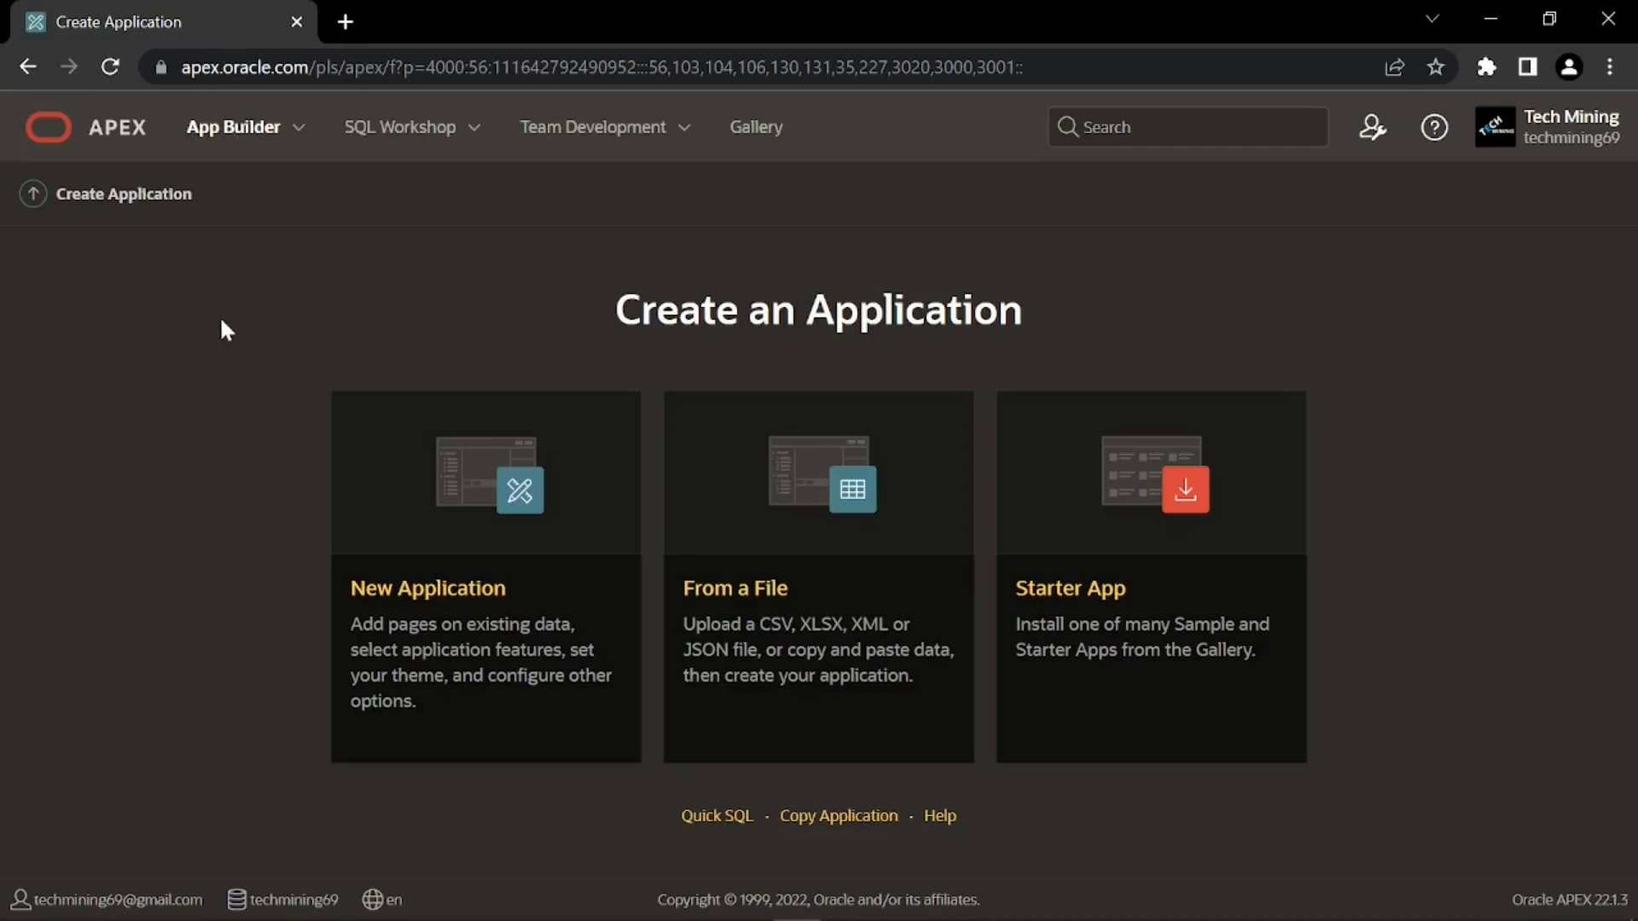
click(478, 550)
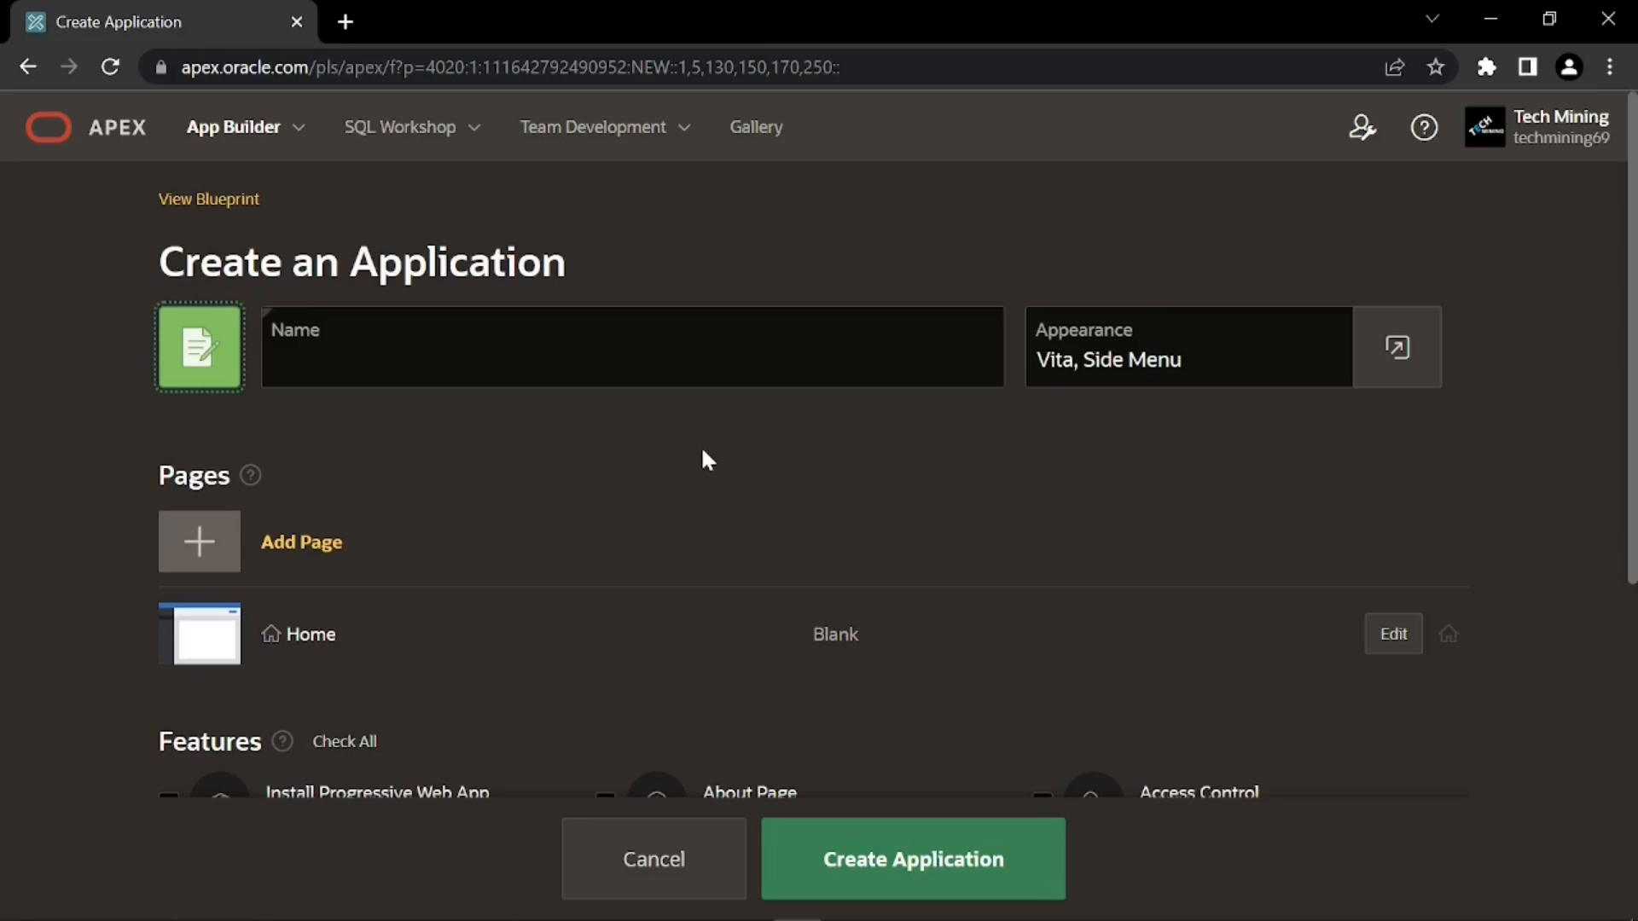
scroll(703, 452, down, 4)
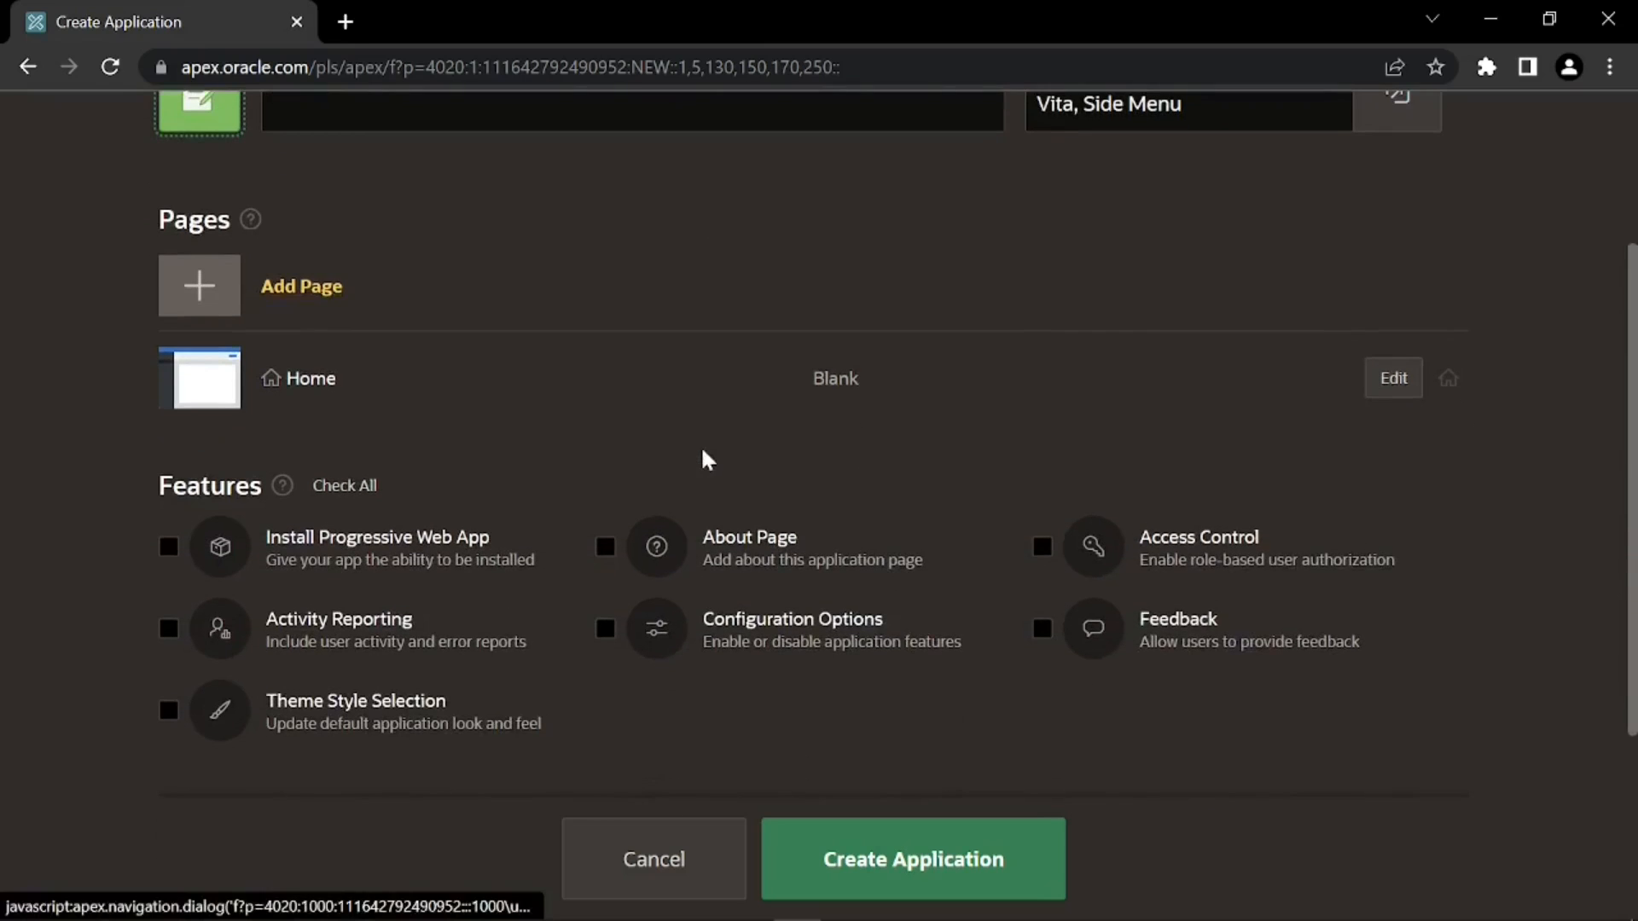
scroll(706, 461, down, 3)
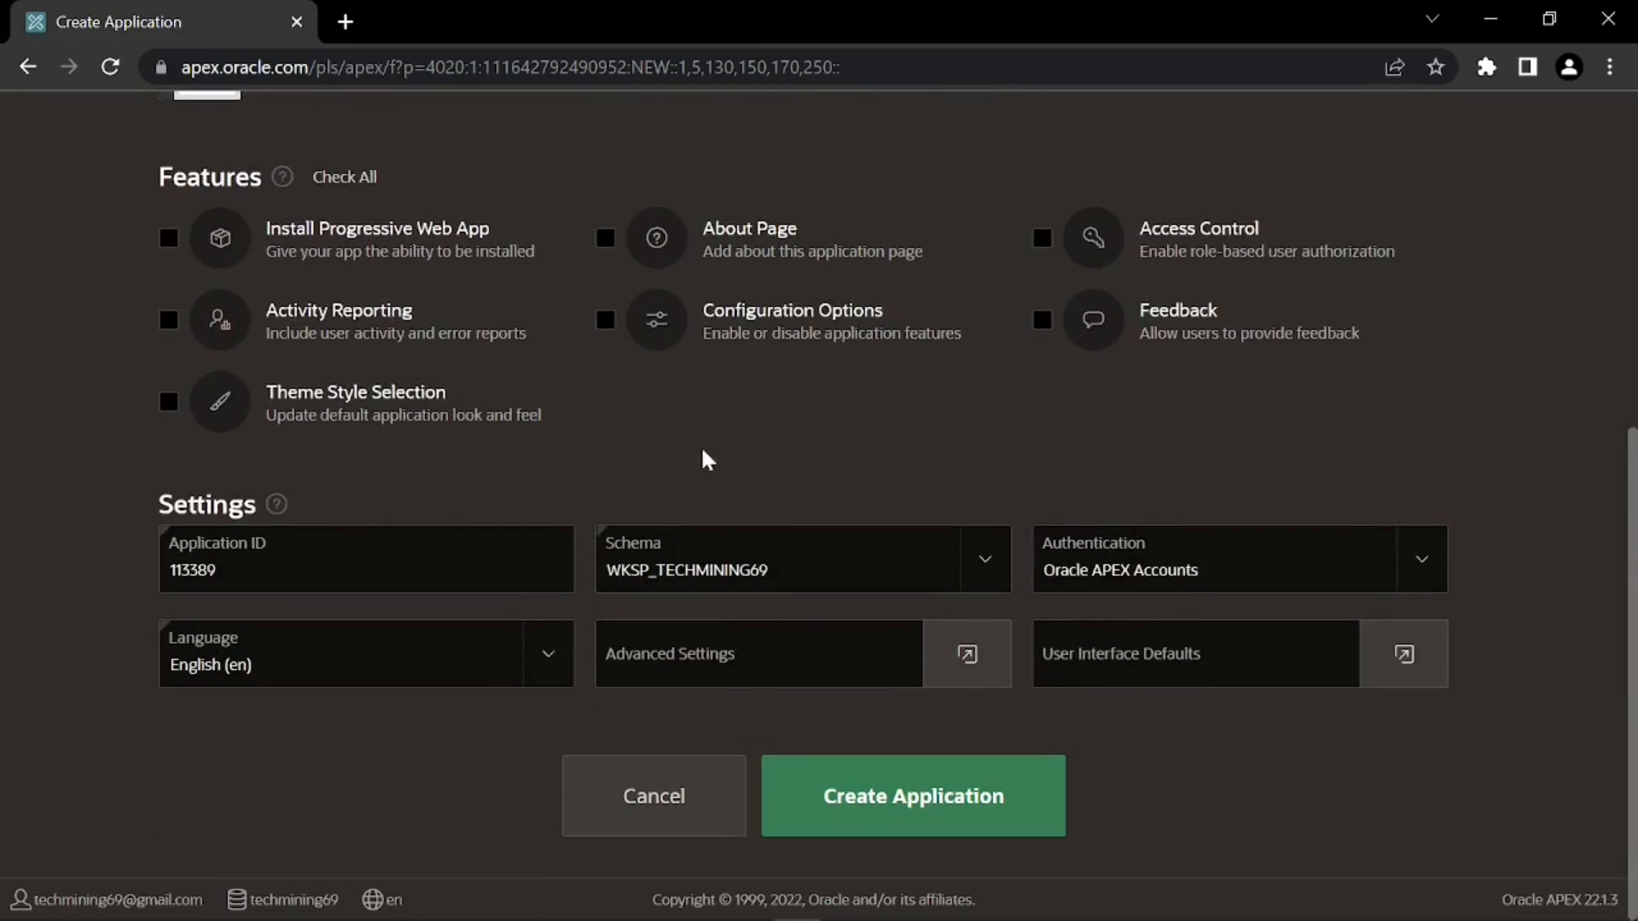
scroll(705, 461, up, 7)
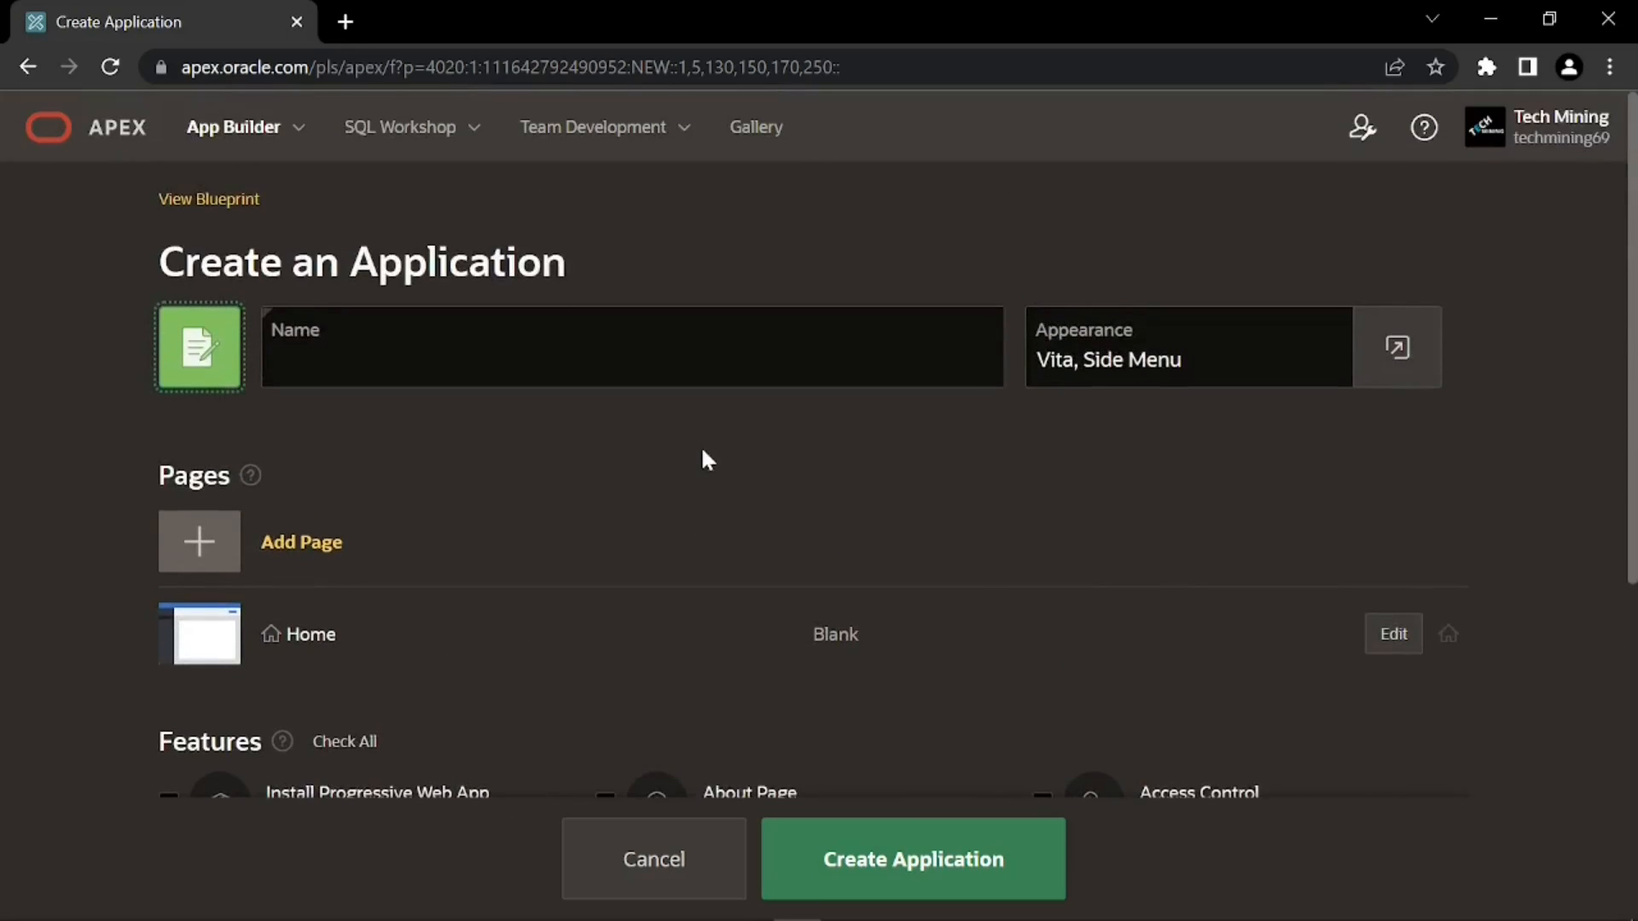
key(Tab)
text(Sales Web Application)
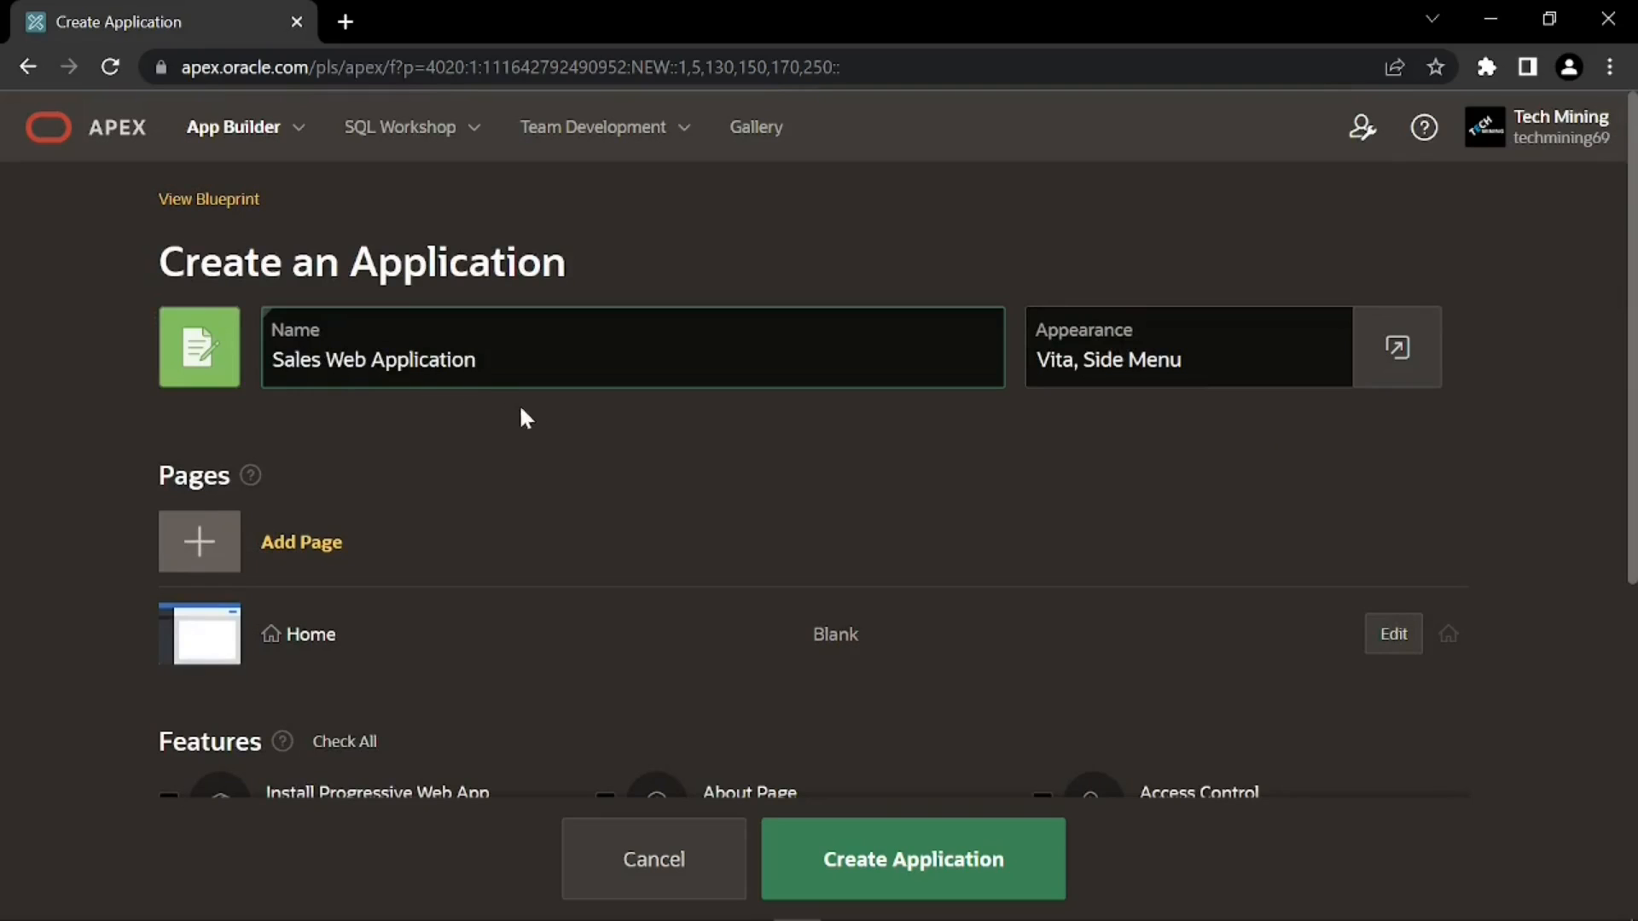
- Set the application's appearance to the Vita - Dark theme style with Mega Menu navigation and save the changes
click(1398, 365)
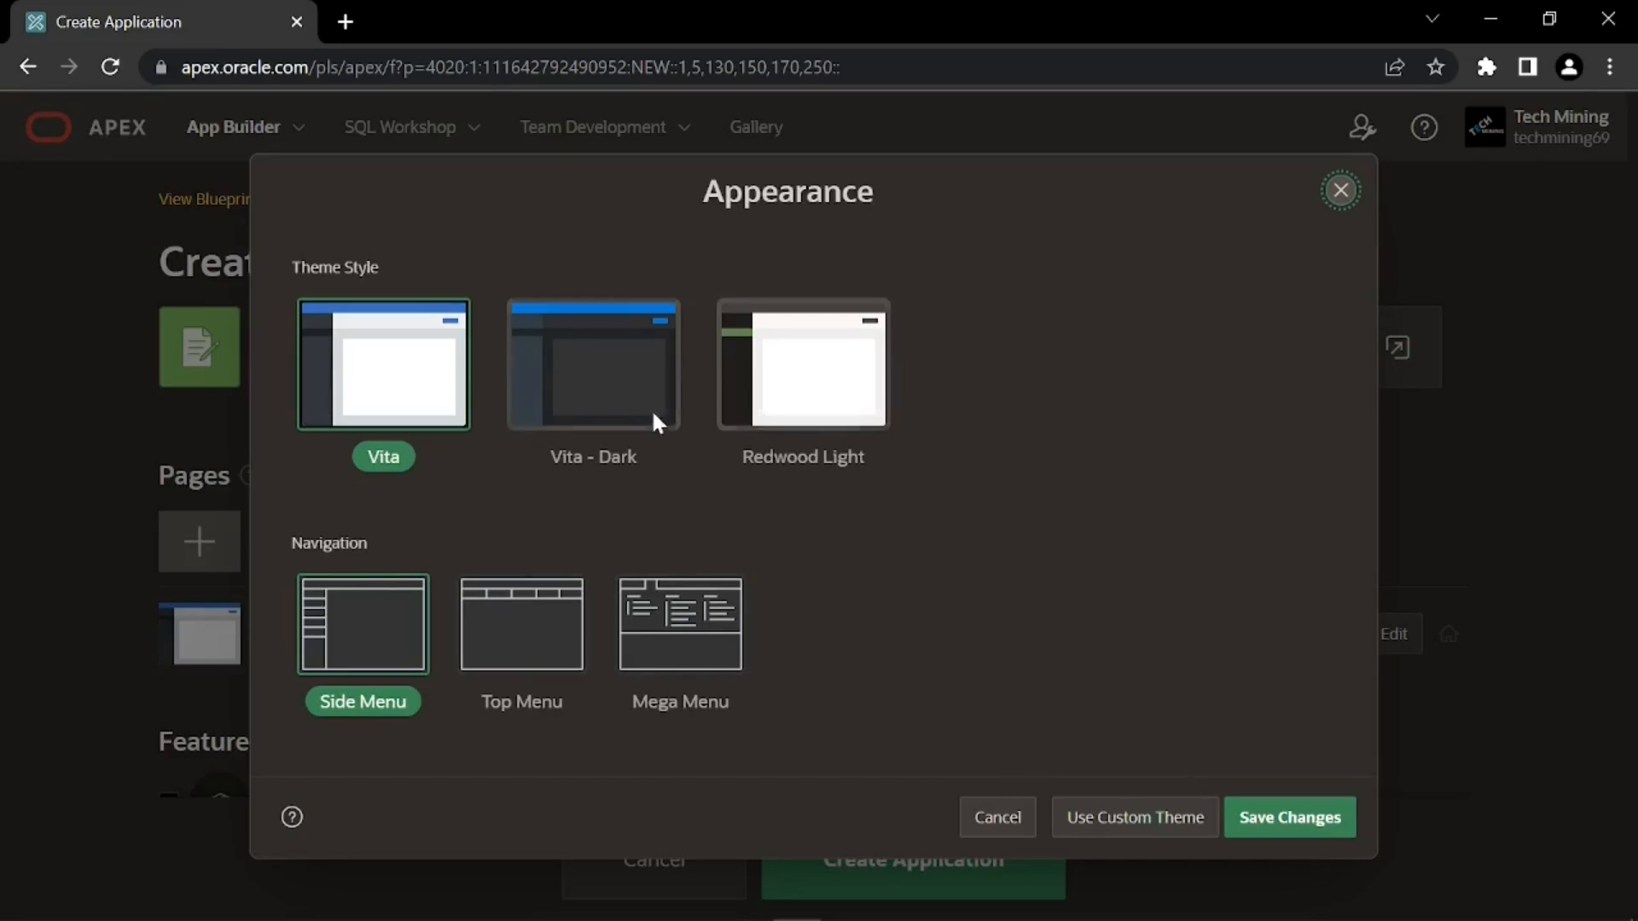
click(611, 411)
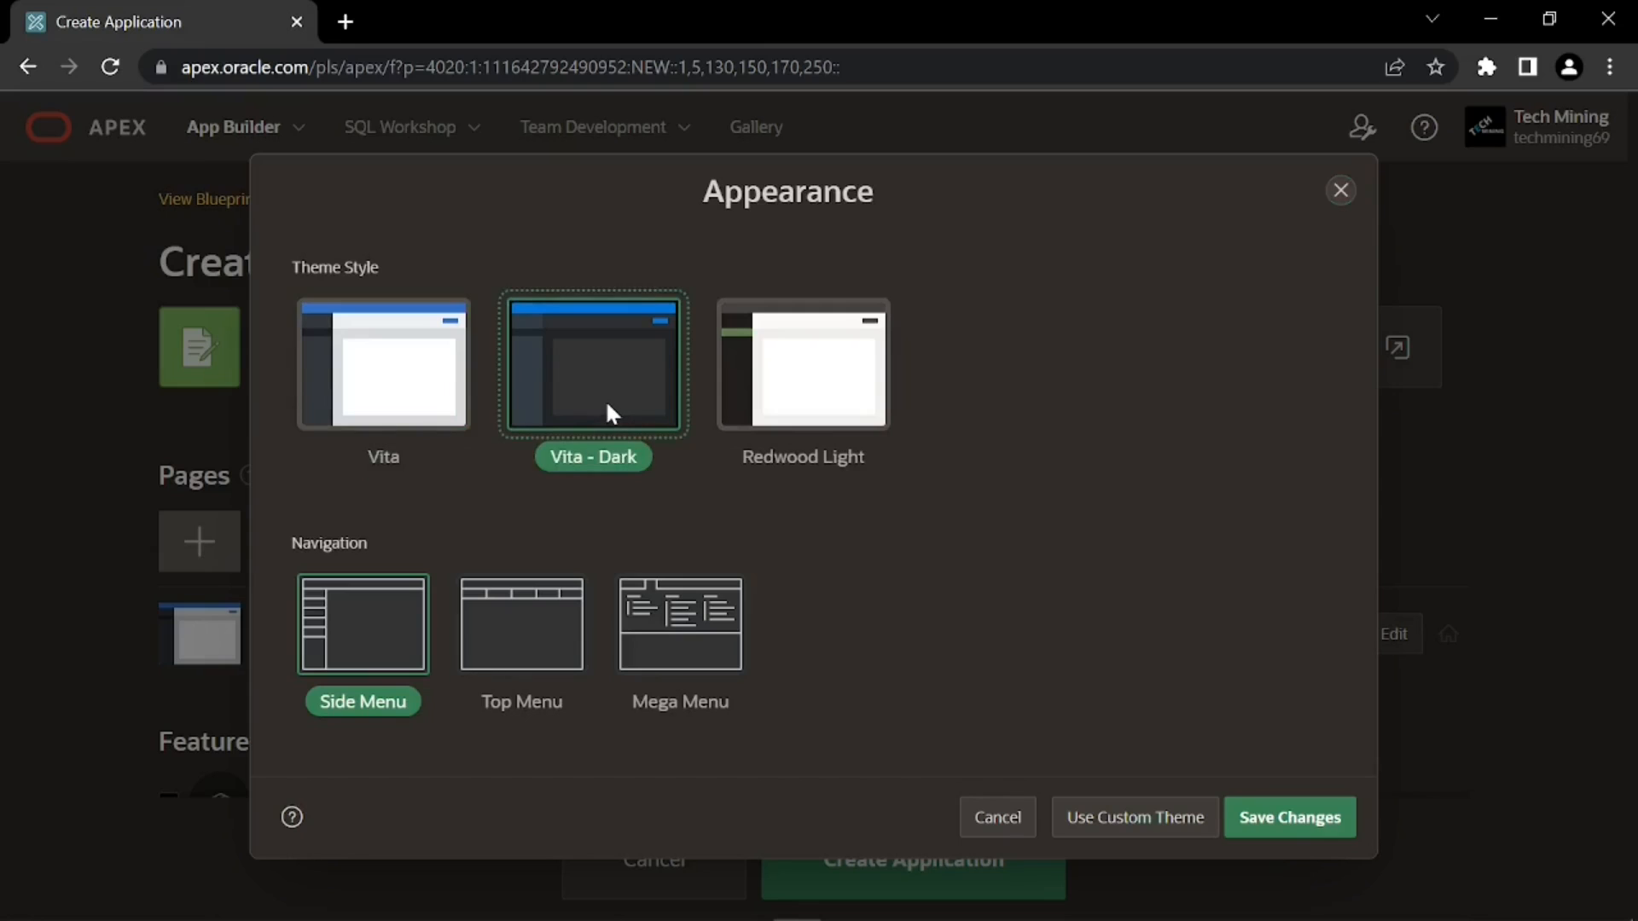
click(680, 620)
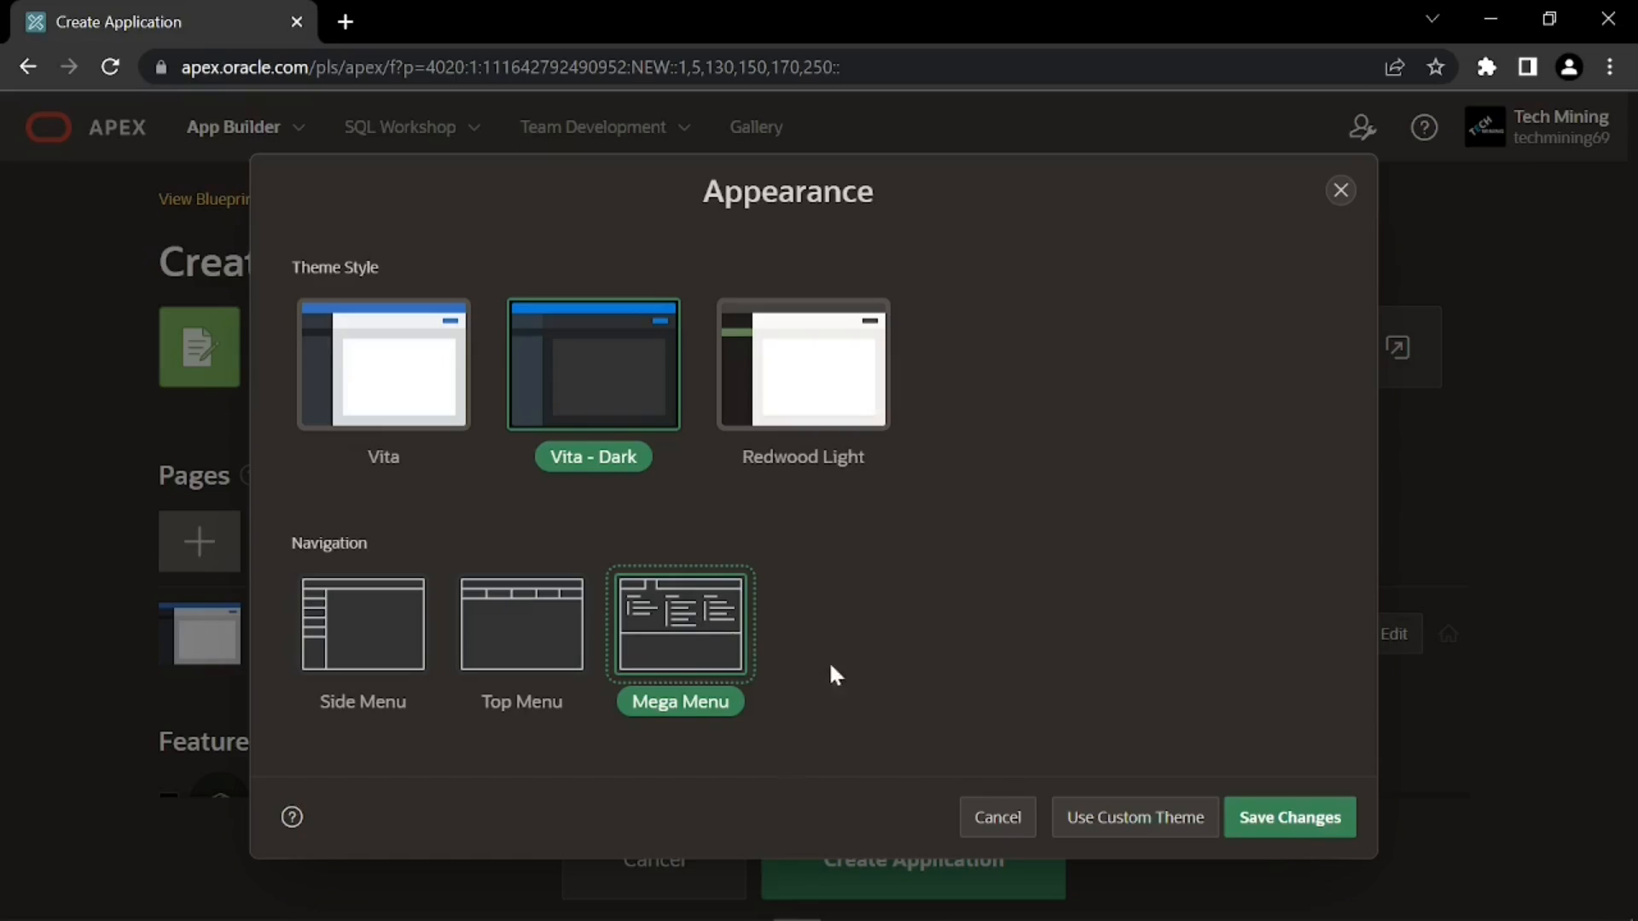
click(1286, 824)
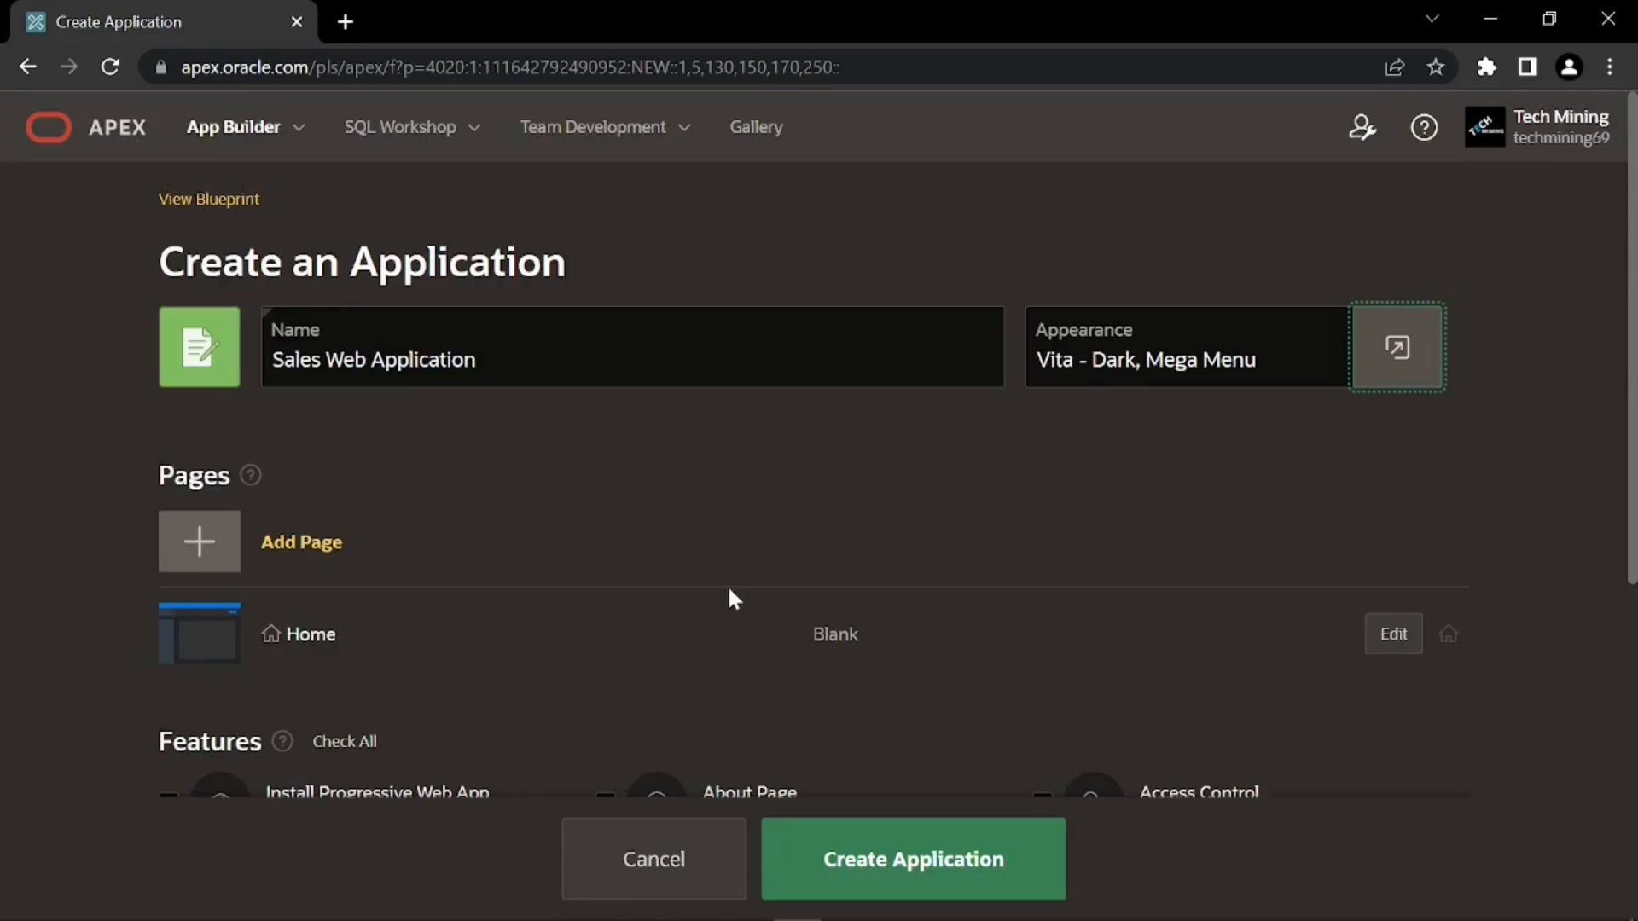
- Choose the blue cloud as the application icon and save it
click(215, 351)
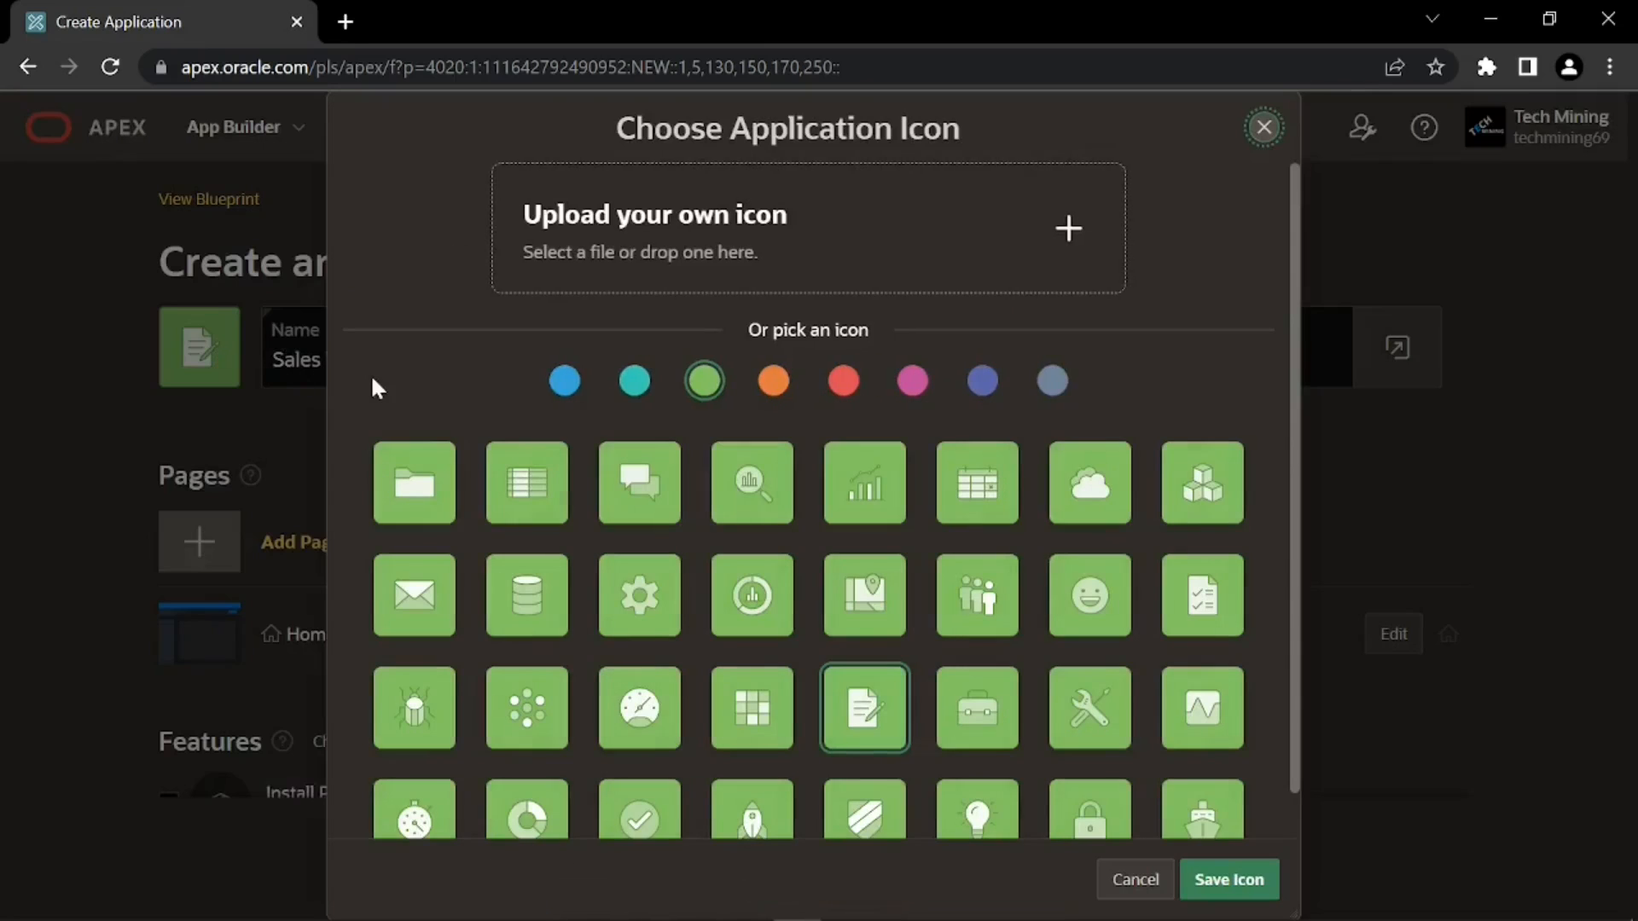
click(570, 395)
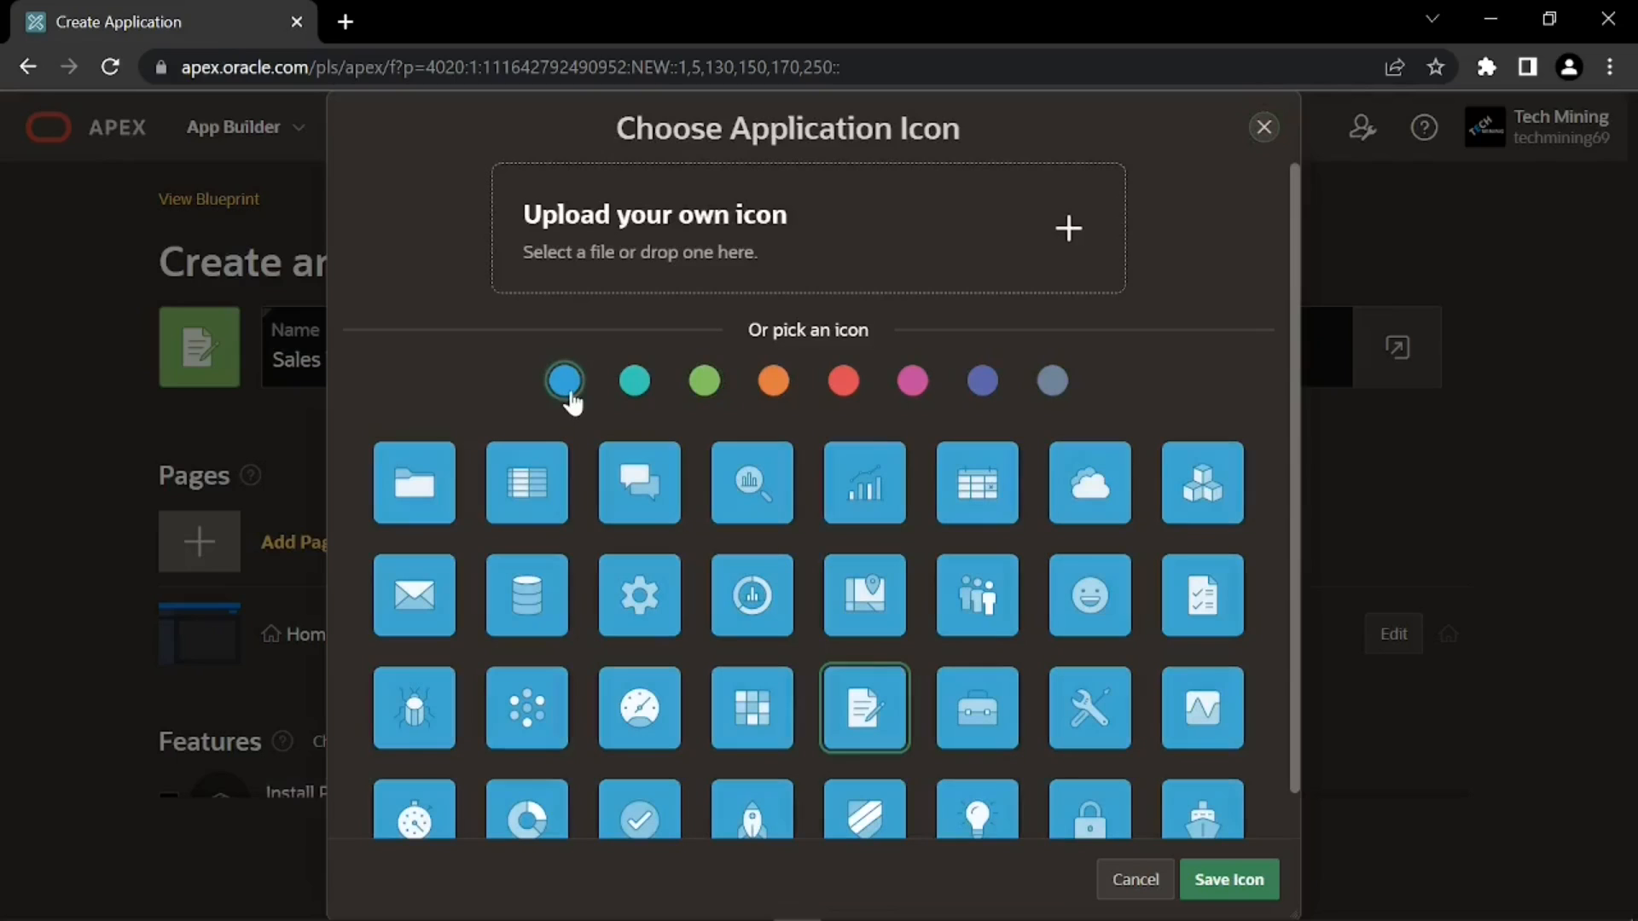
click(1099, 492)
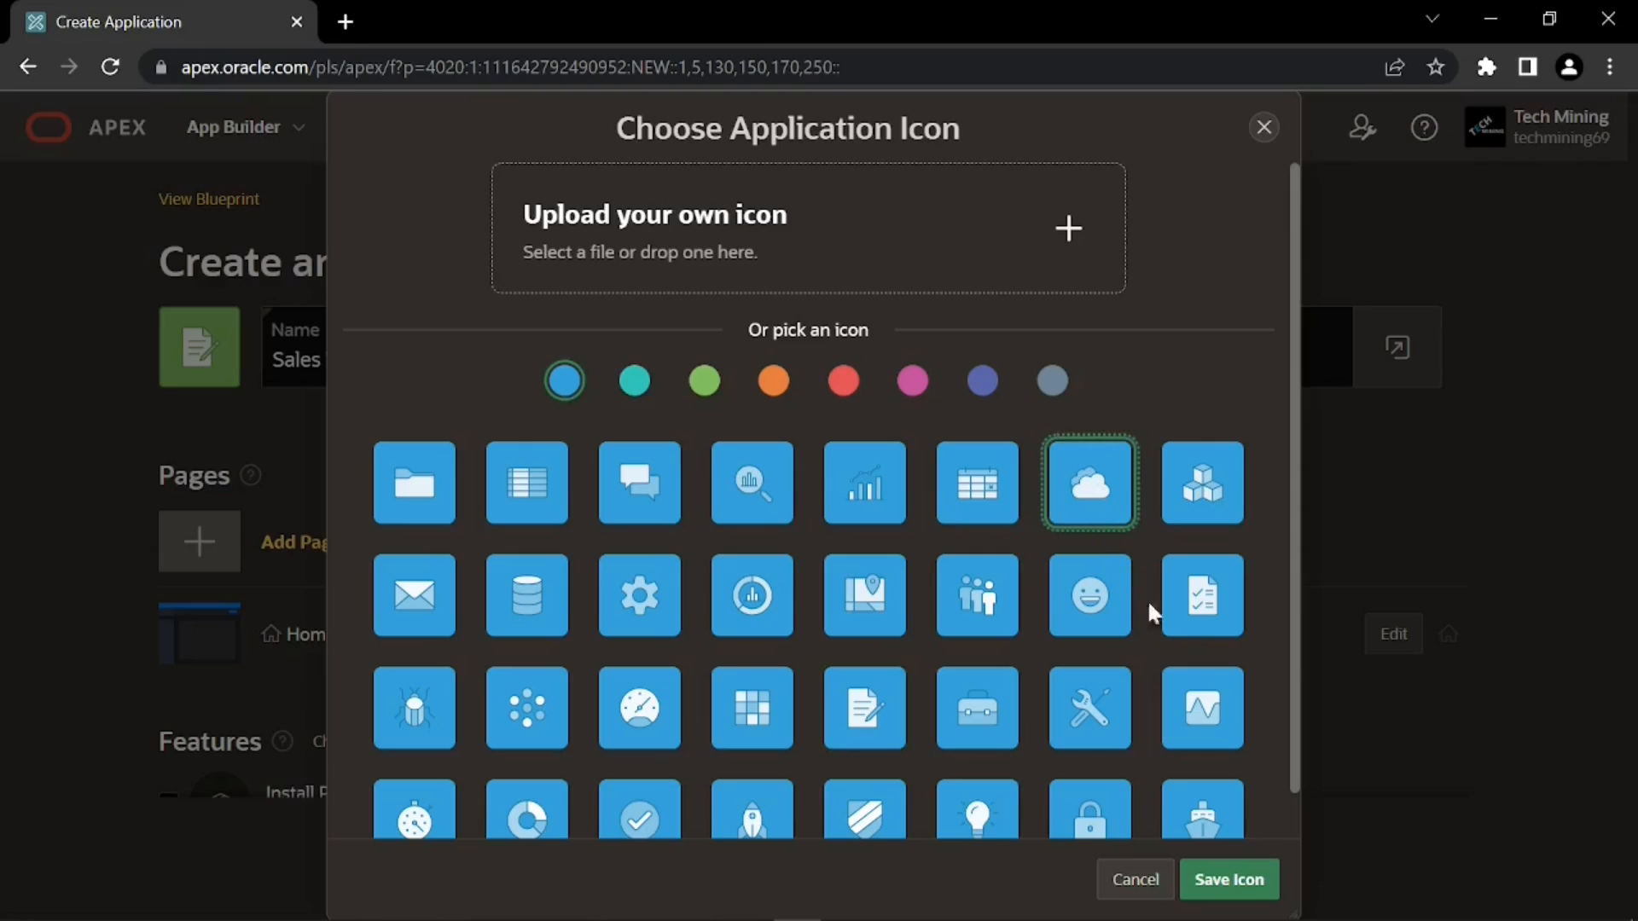
scroll(1229, 713, down, 1)
click(1239, 882)
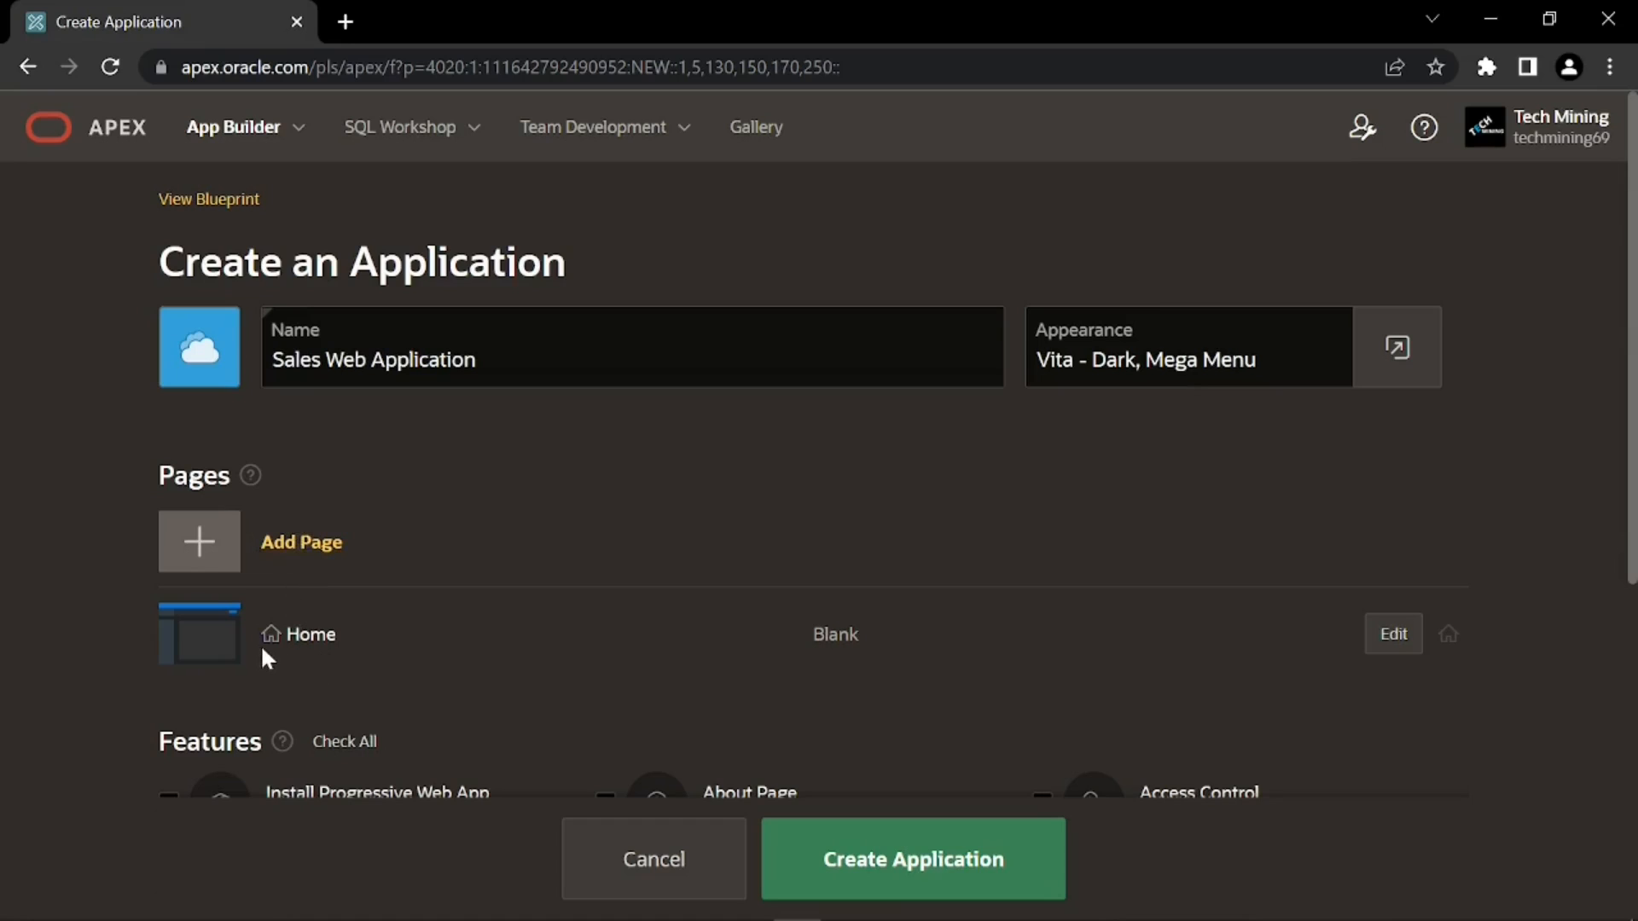
- Enable all of the listed features for the application
scroll(262, 643, down, 1)
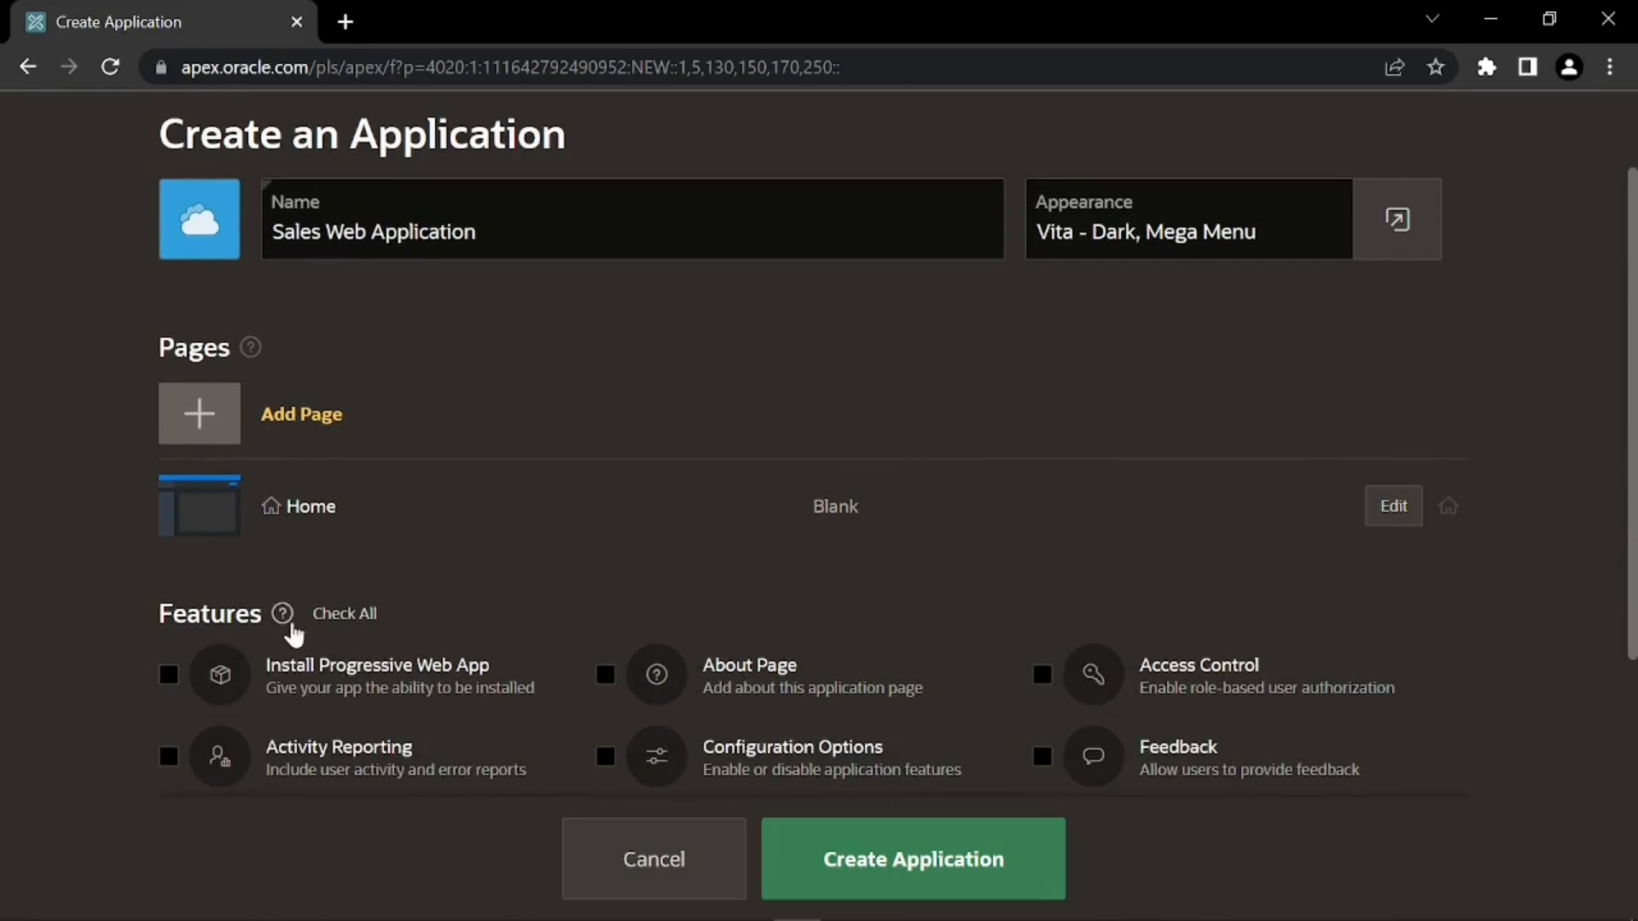
click(350, 619)
scroll(354, 627, down, 1)
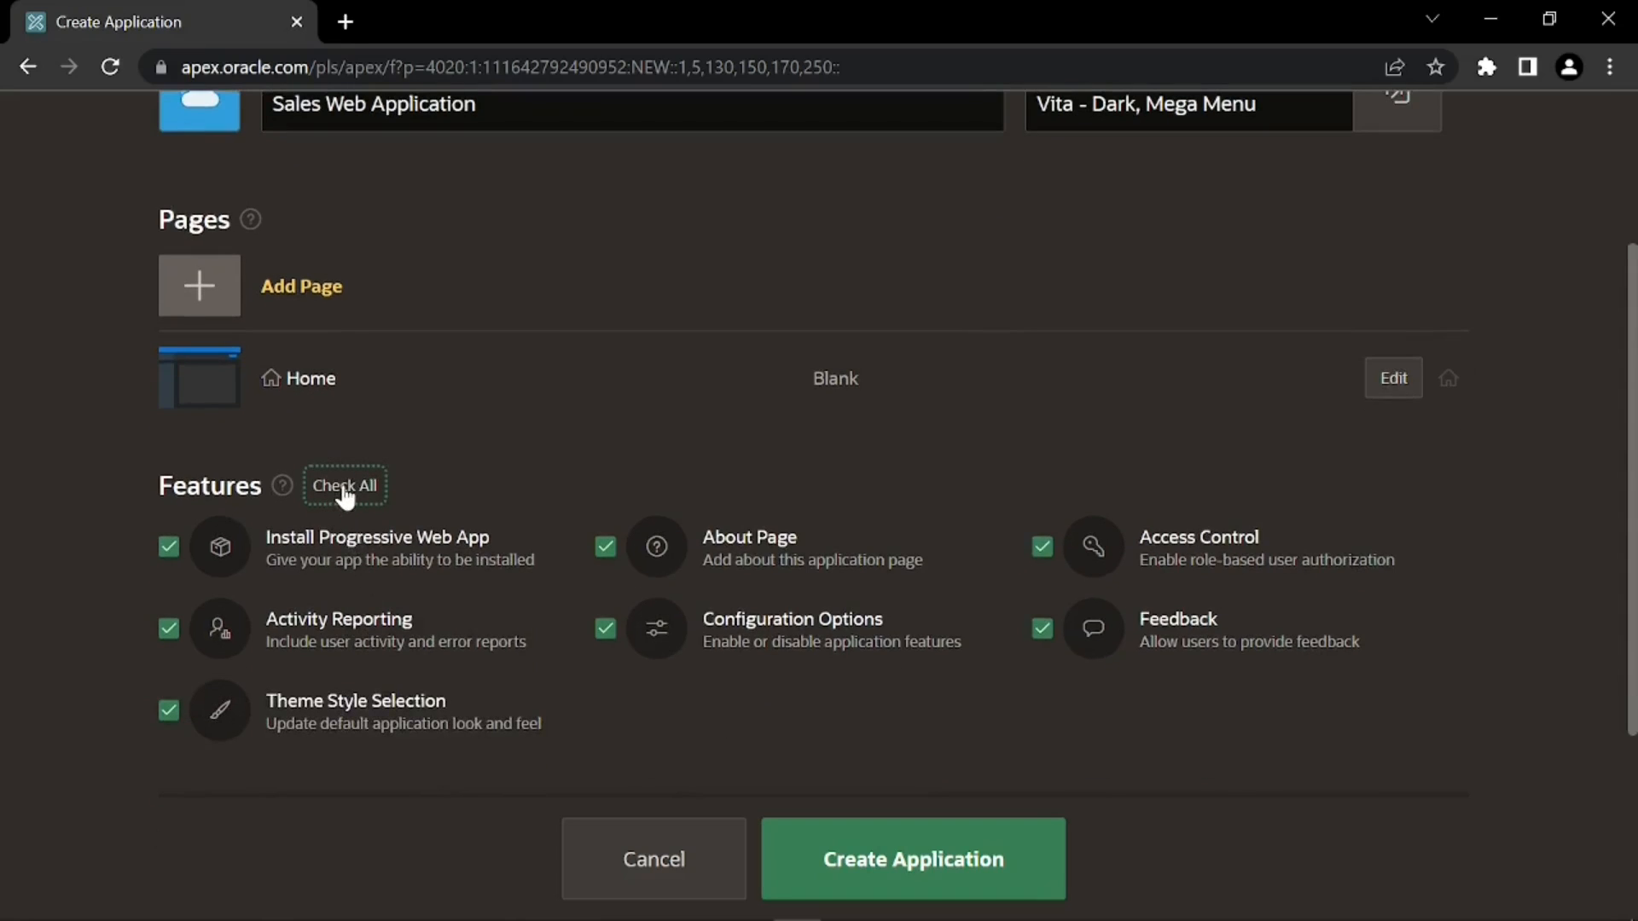
- Check the authentication and schema options, keep Oracle APEX Accounts and the preset schema, and create the application
scroll(344, 498, down, 1)
scroll(344, 499, down, 2)
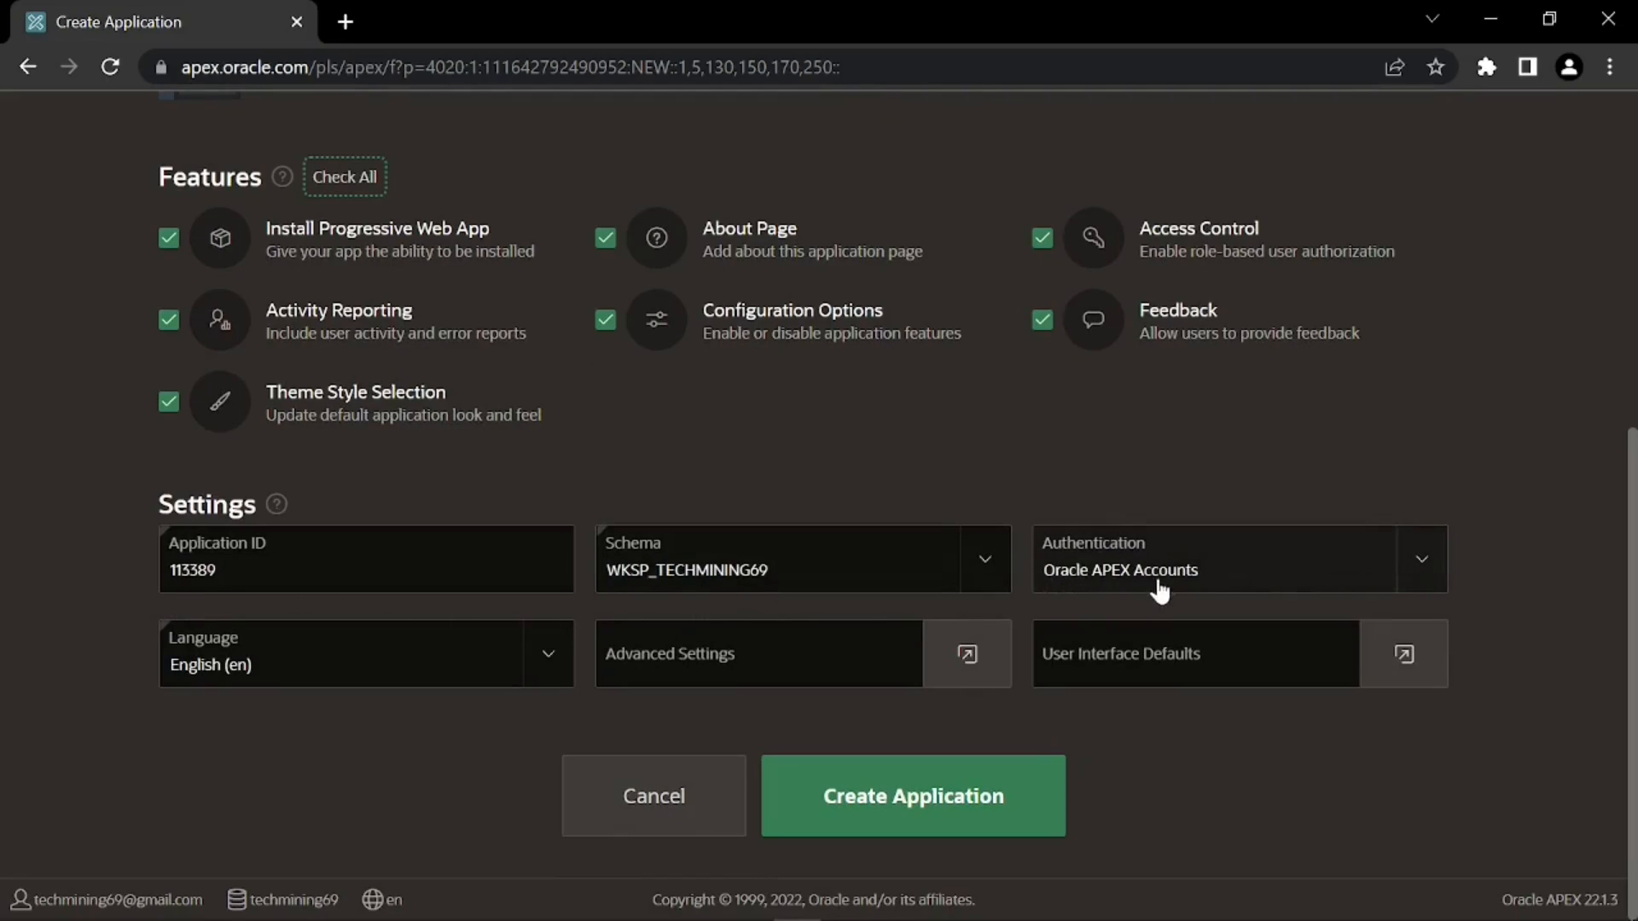
click(1441, 586)
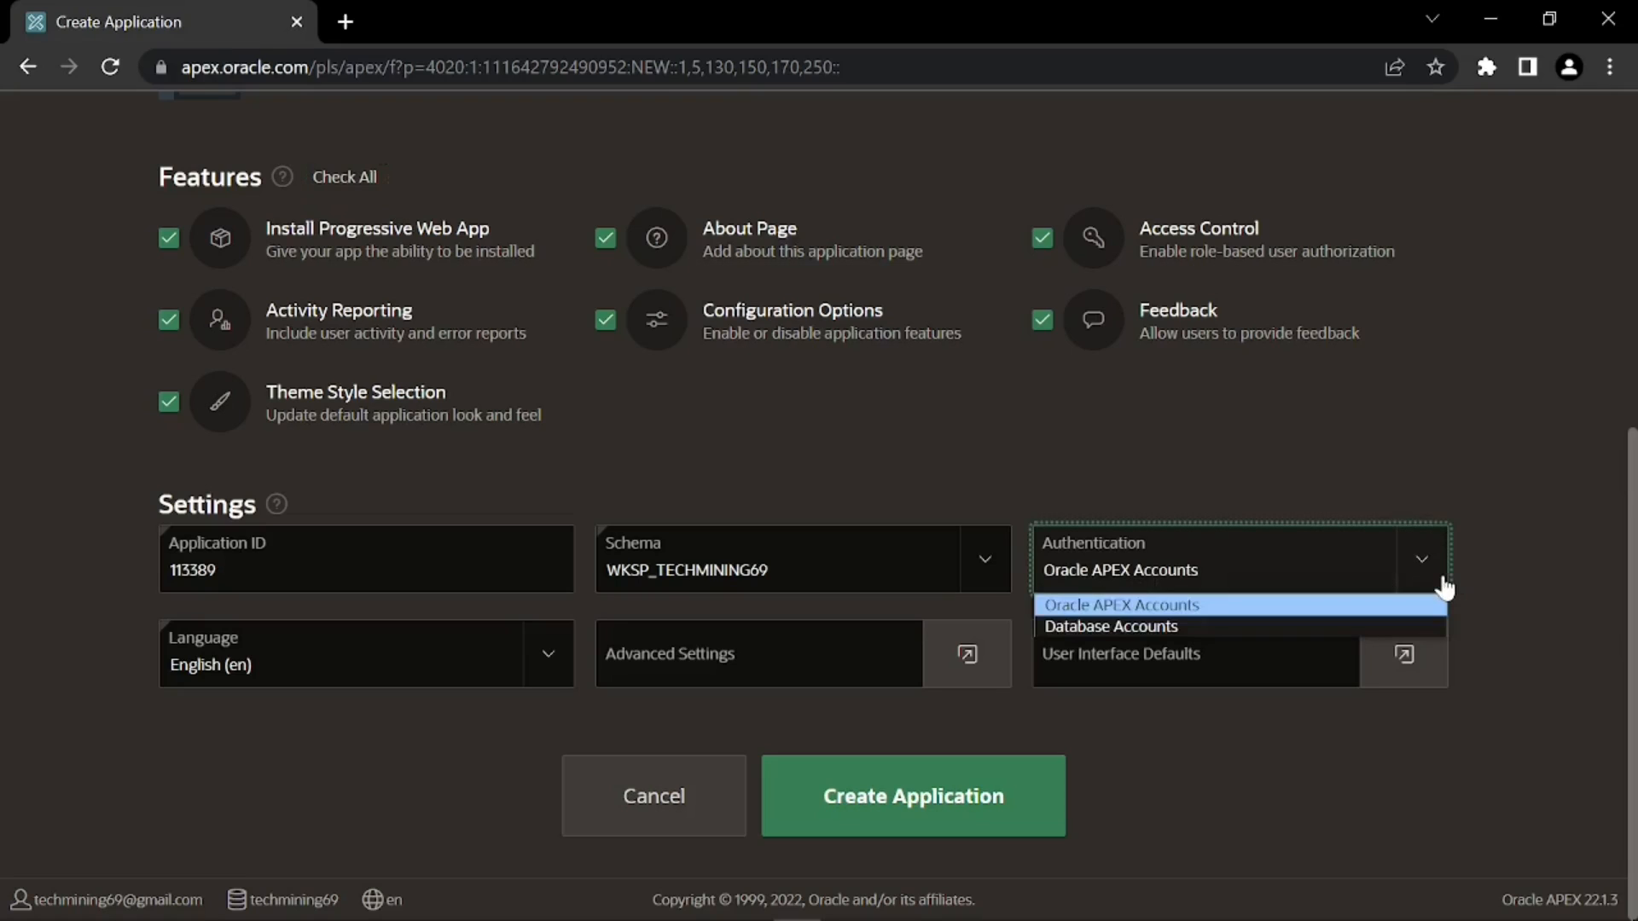
click(1443, 588)
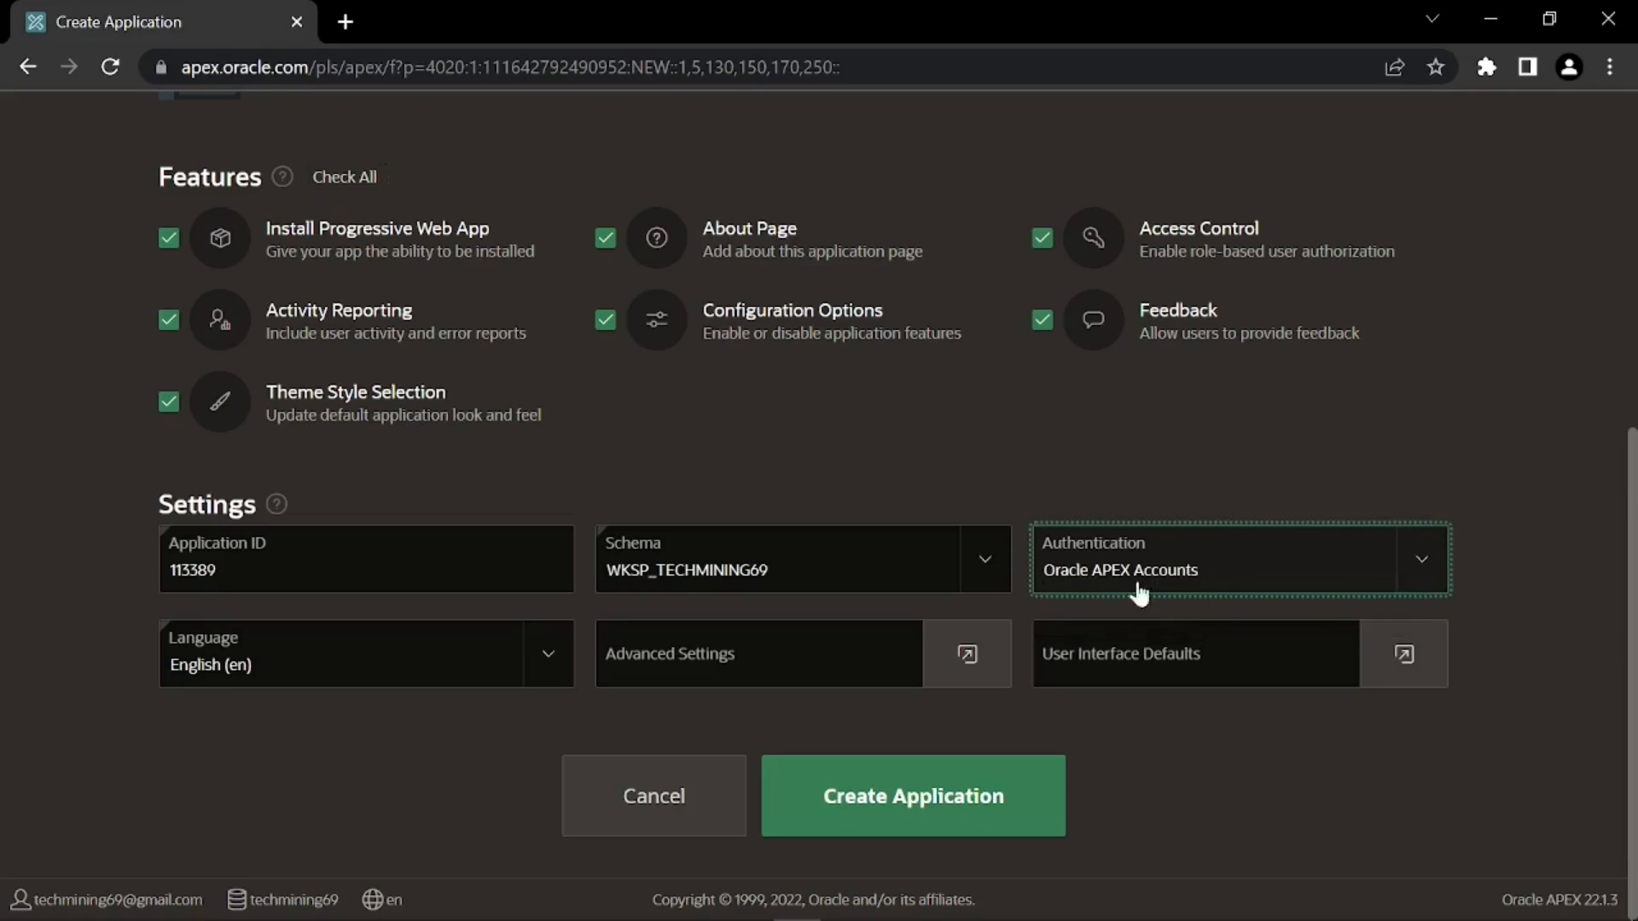
click(987, 569)
click(986, 570)
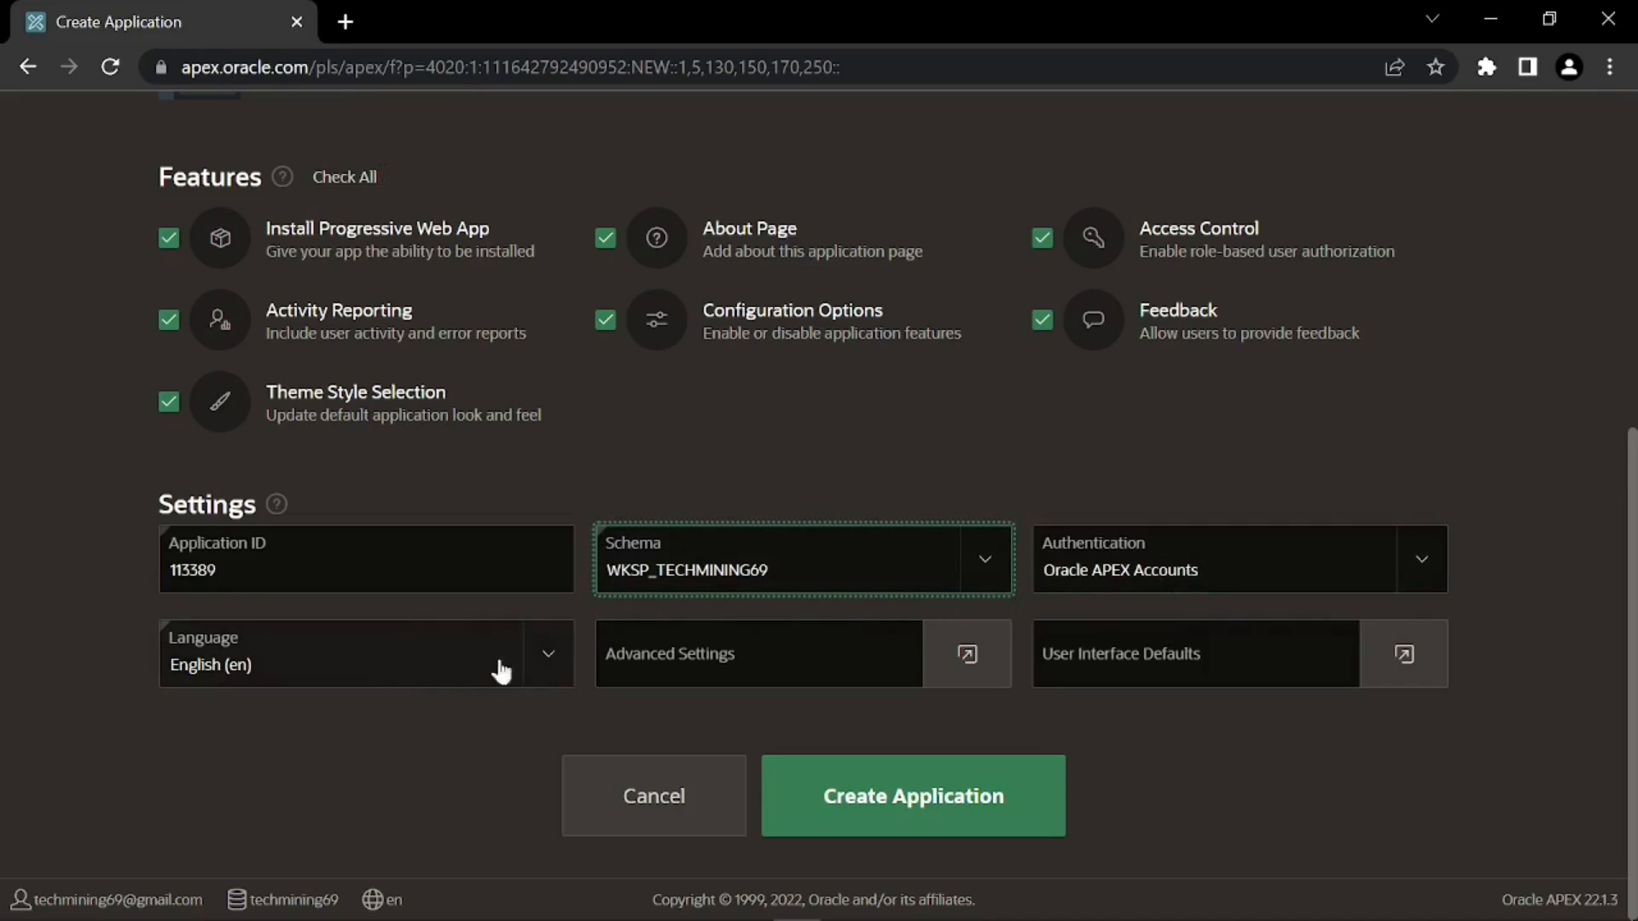
click(906, 797)
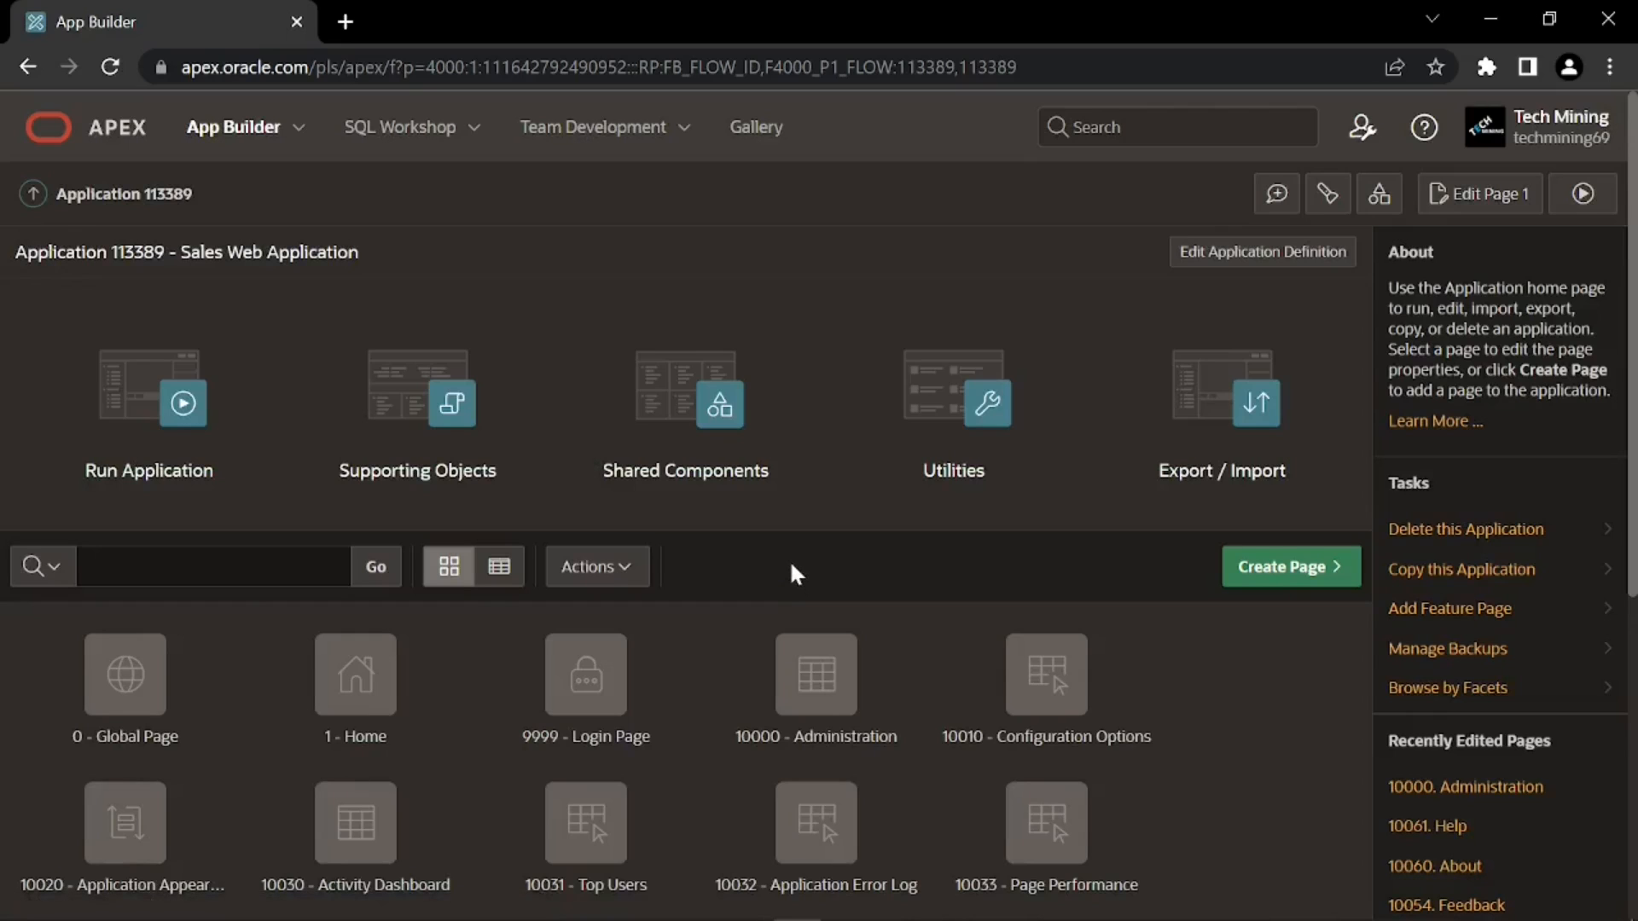
- Examine the new application's pages in both the icon view and the report view, ending in the icon view
scroll(790, 566, down, 6)
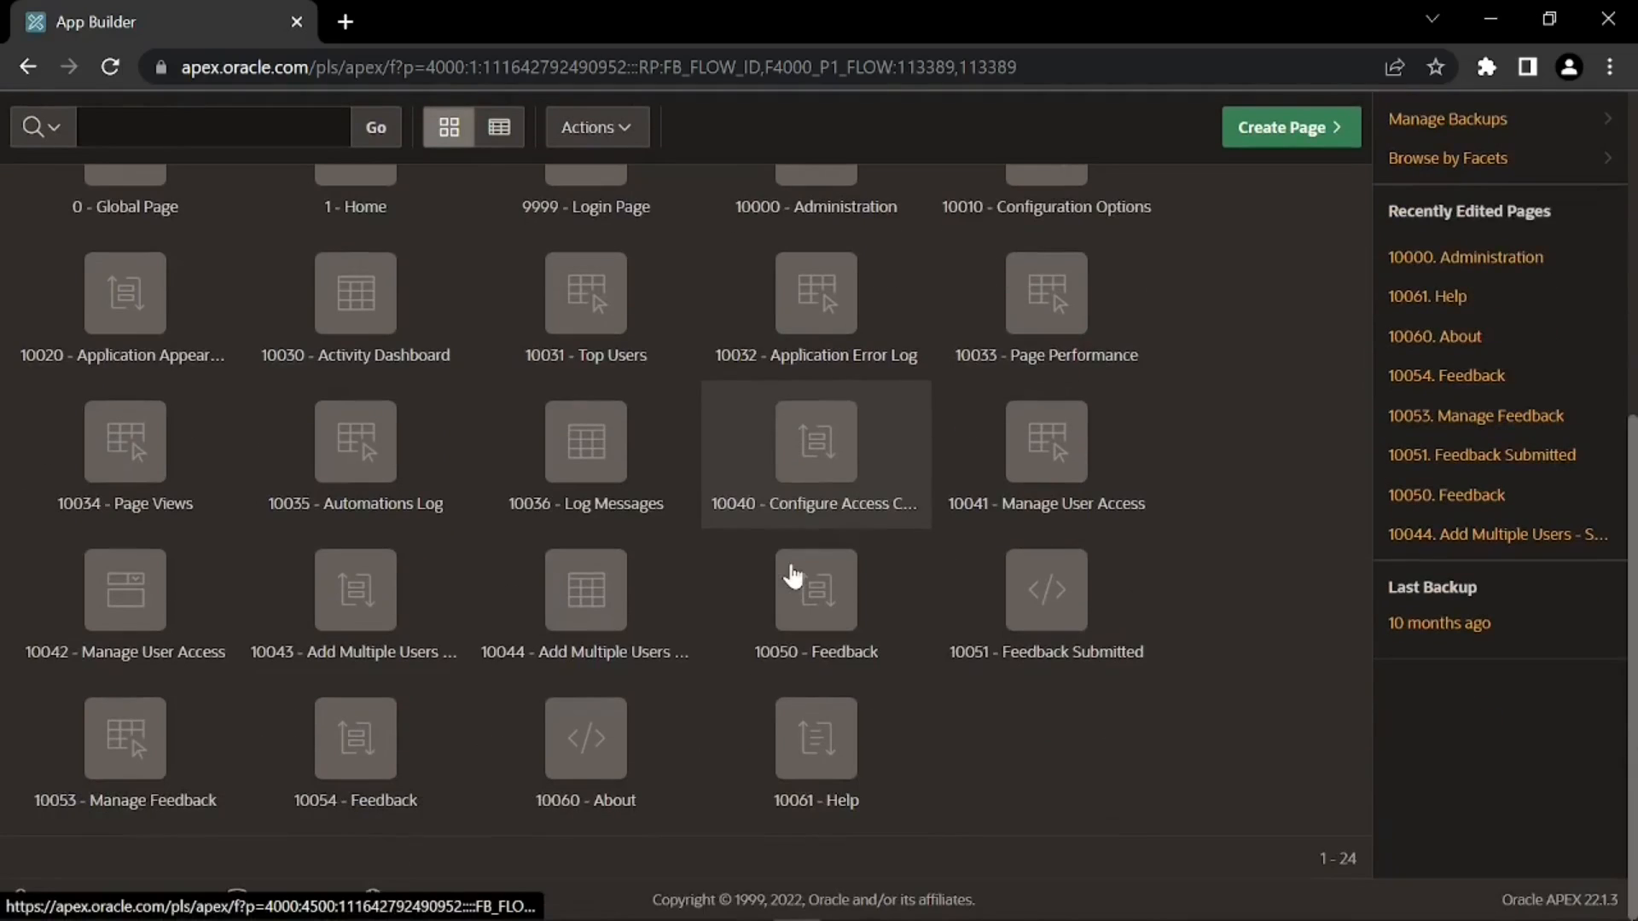
scroll(793, 575, up, 3)
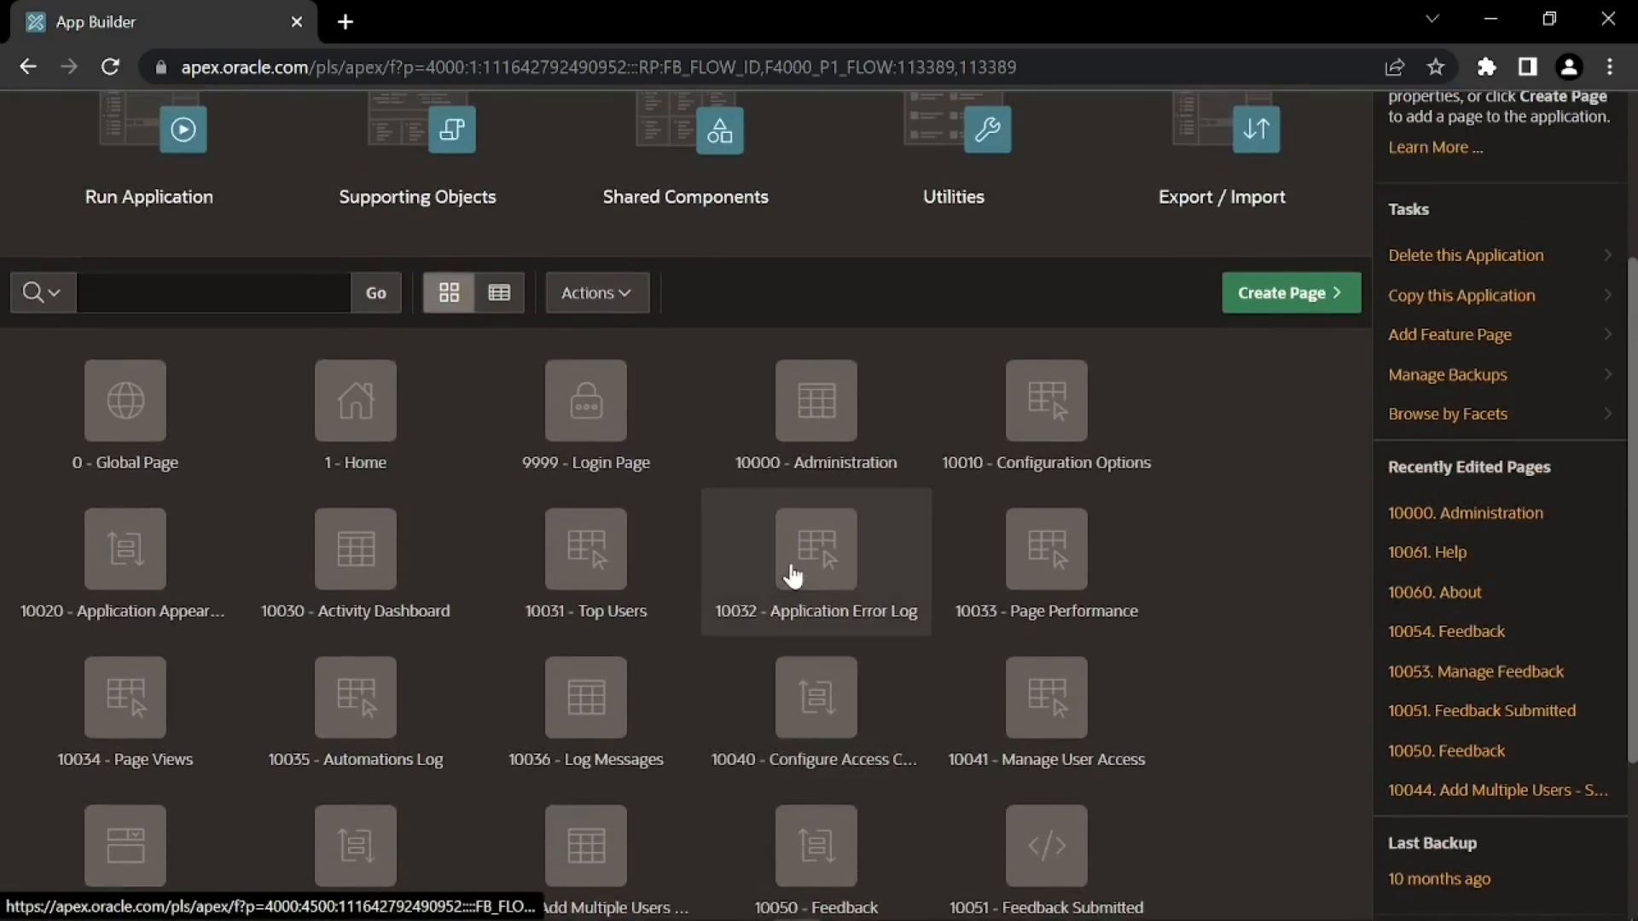
scroll(791, 576, up, 3)
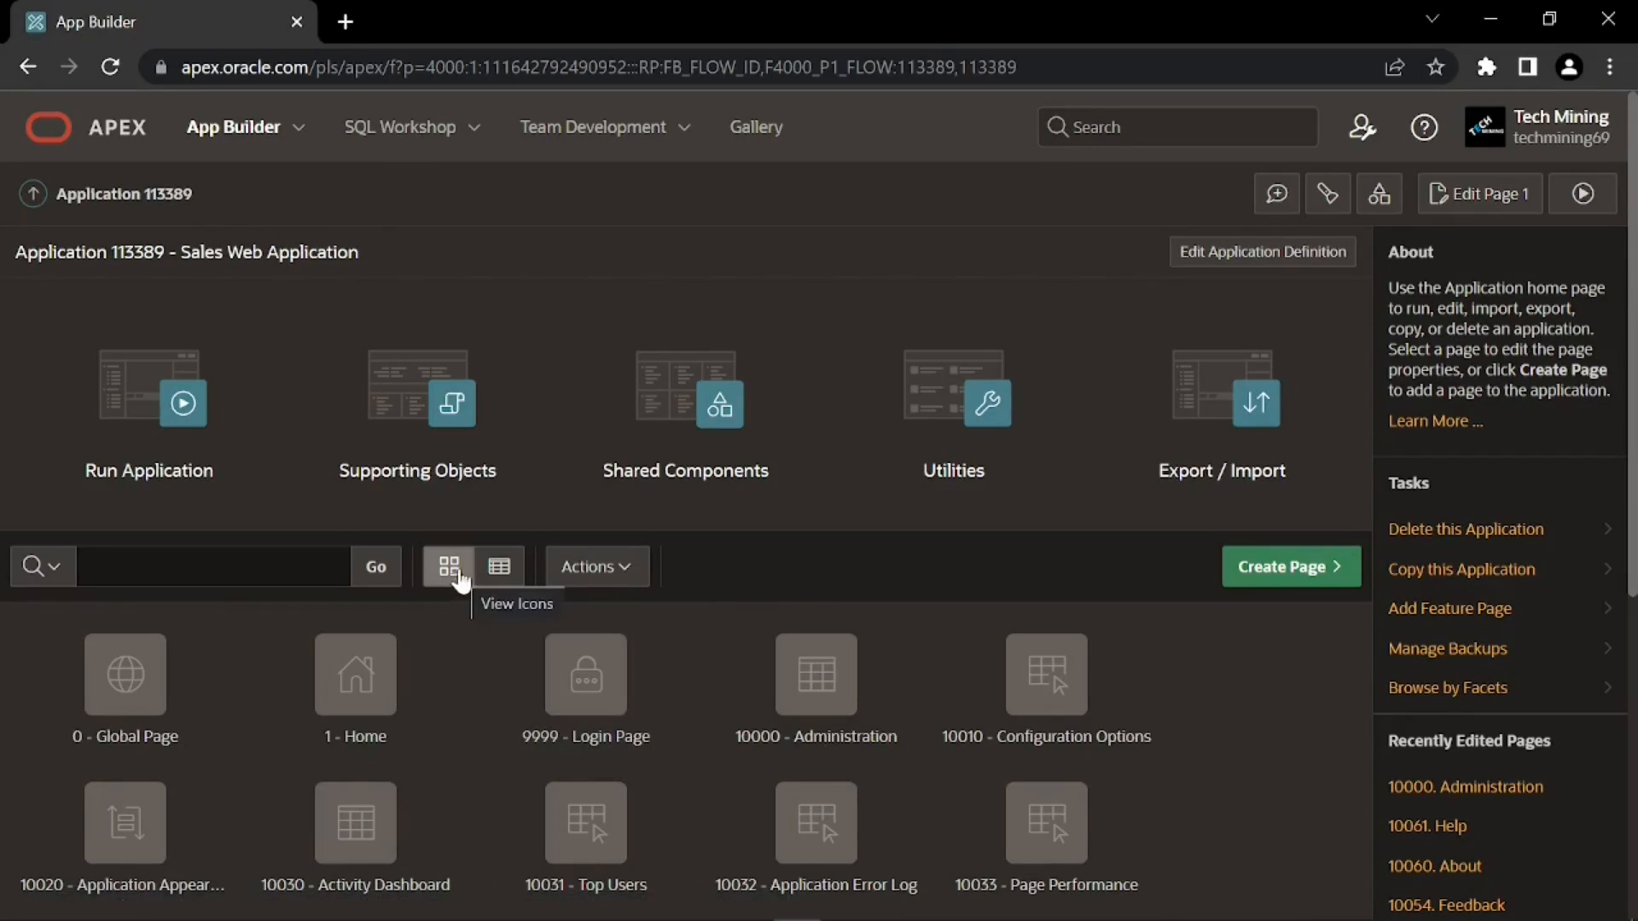
click(502, 580)
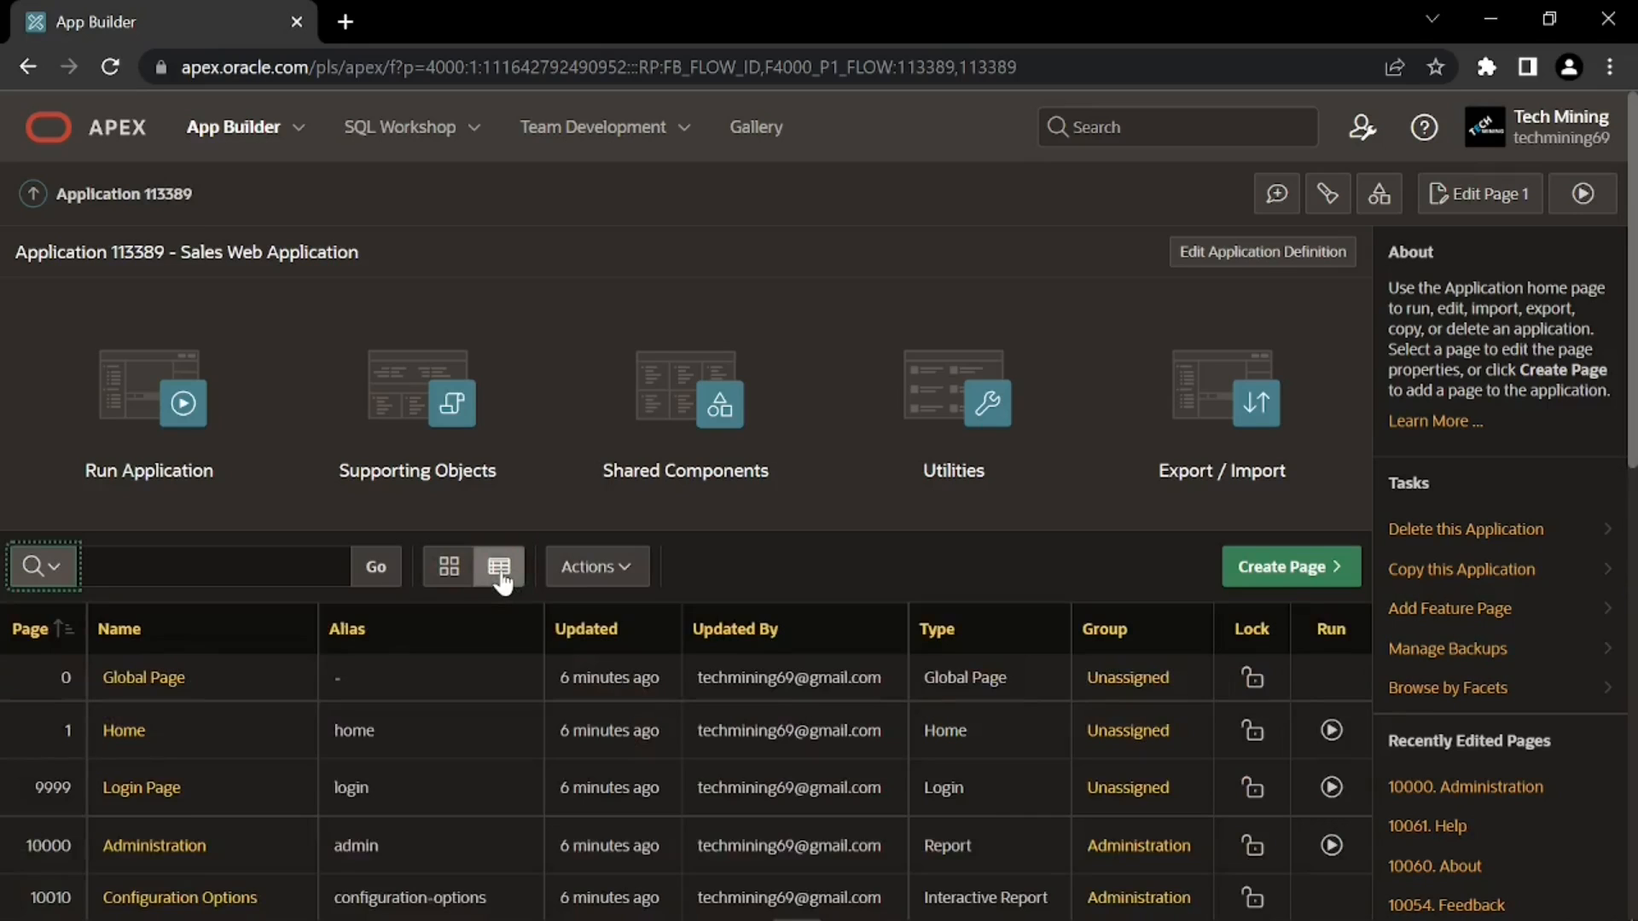
scroll(503, 580, down, 5)
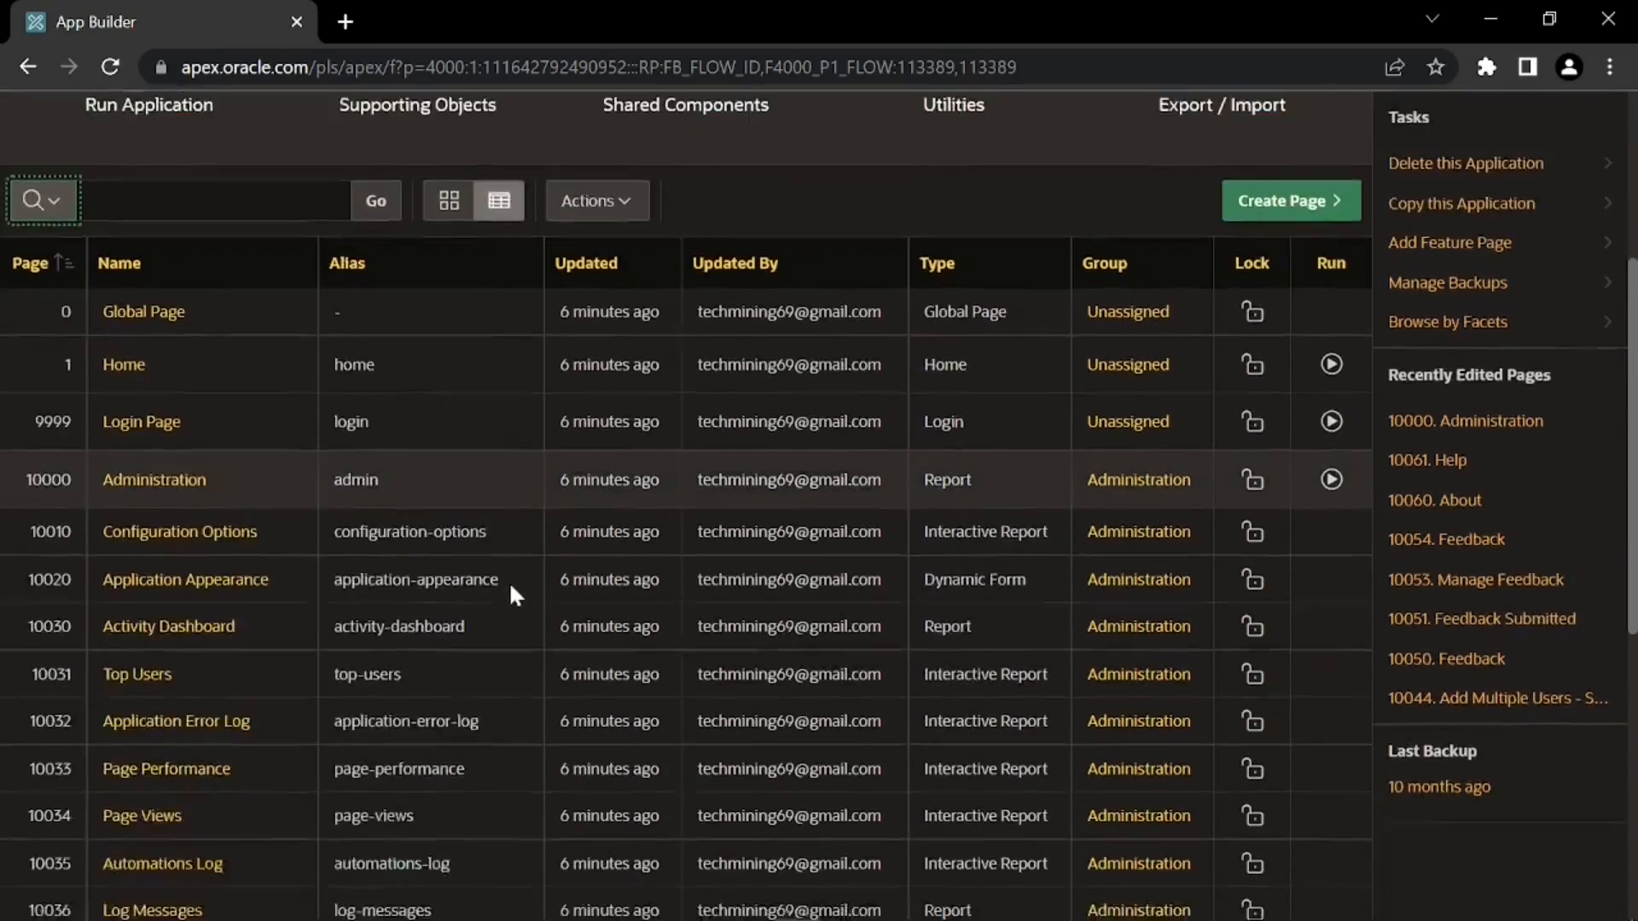
scroll(510, 587, down, 3)
scroll(510, 587, up, 8)
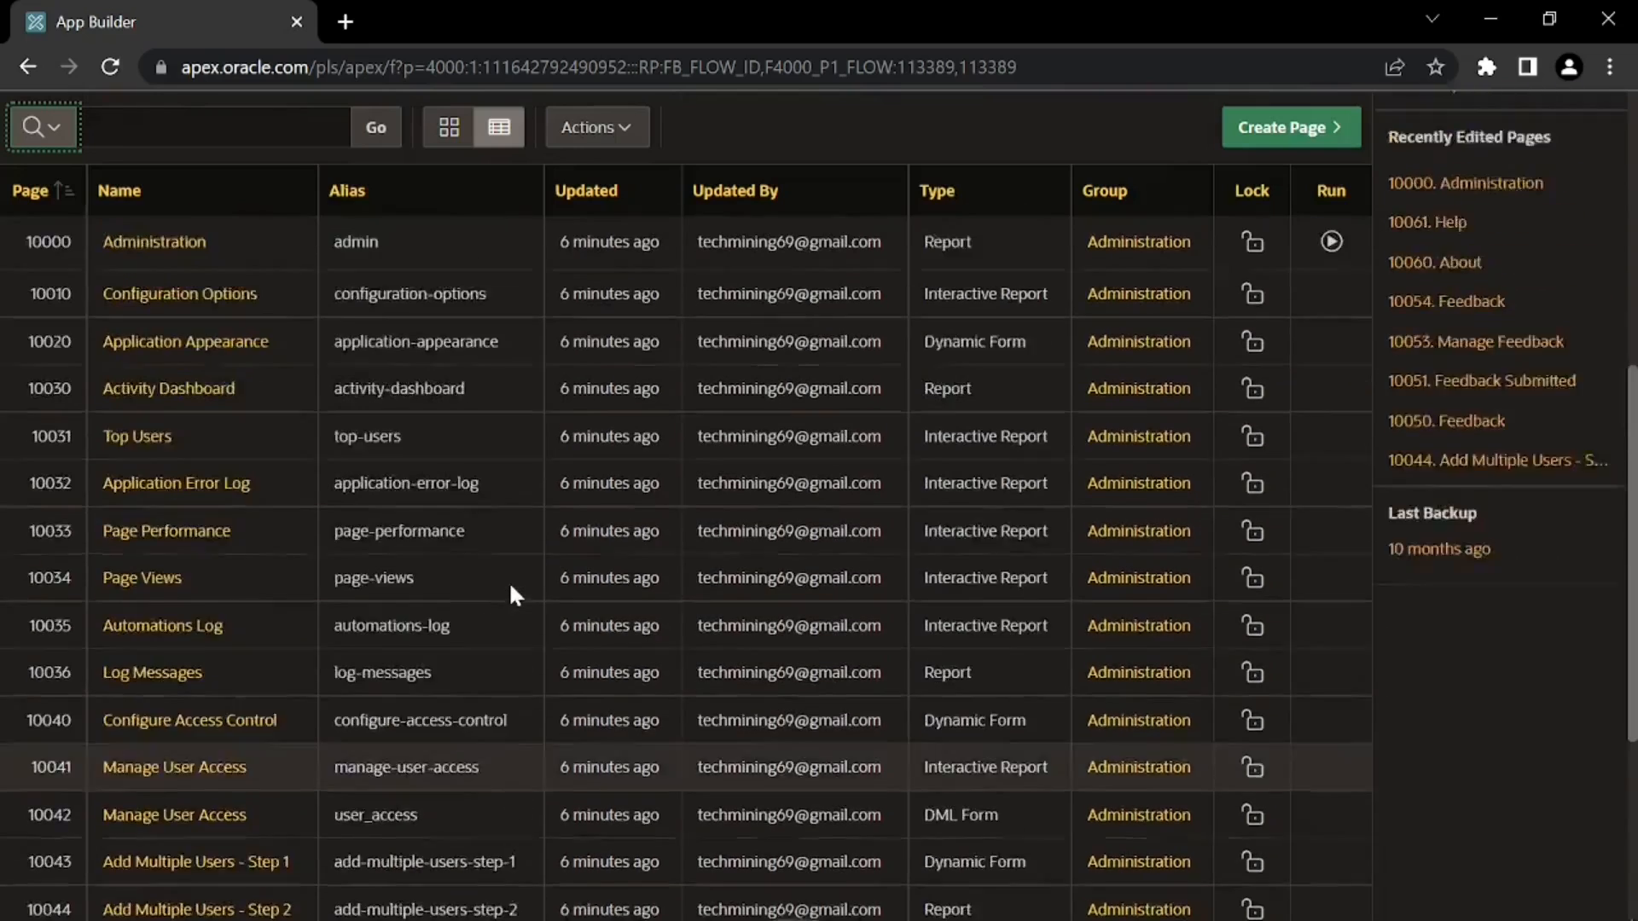
scroll(510, 585, up, 3)
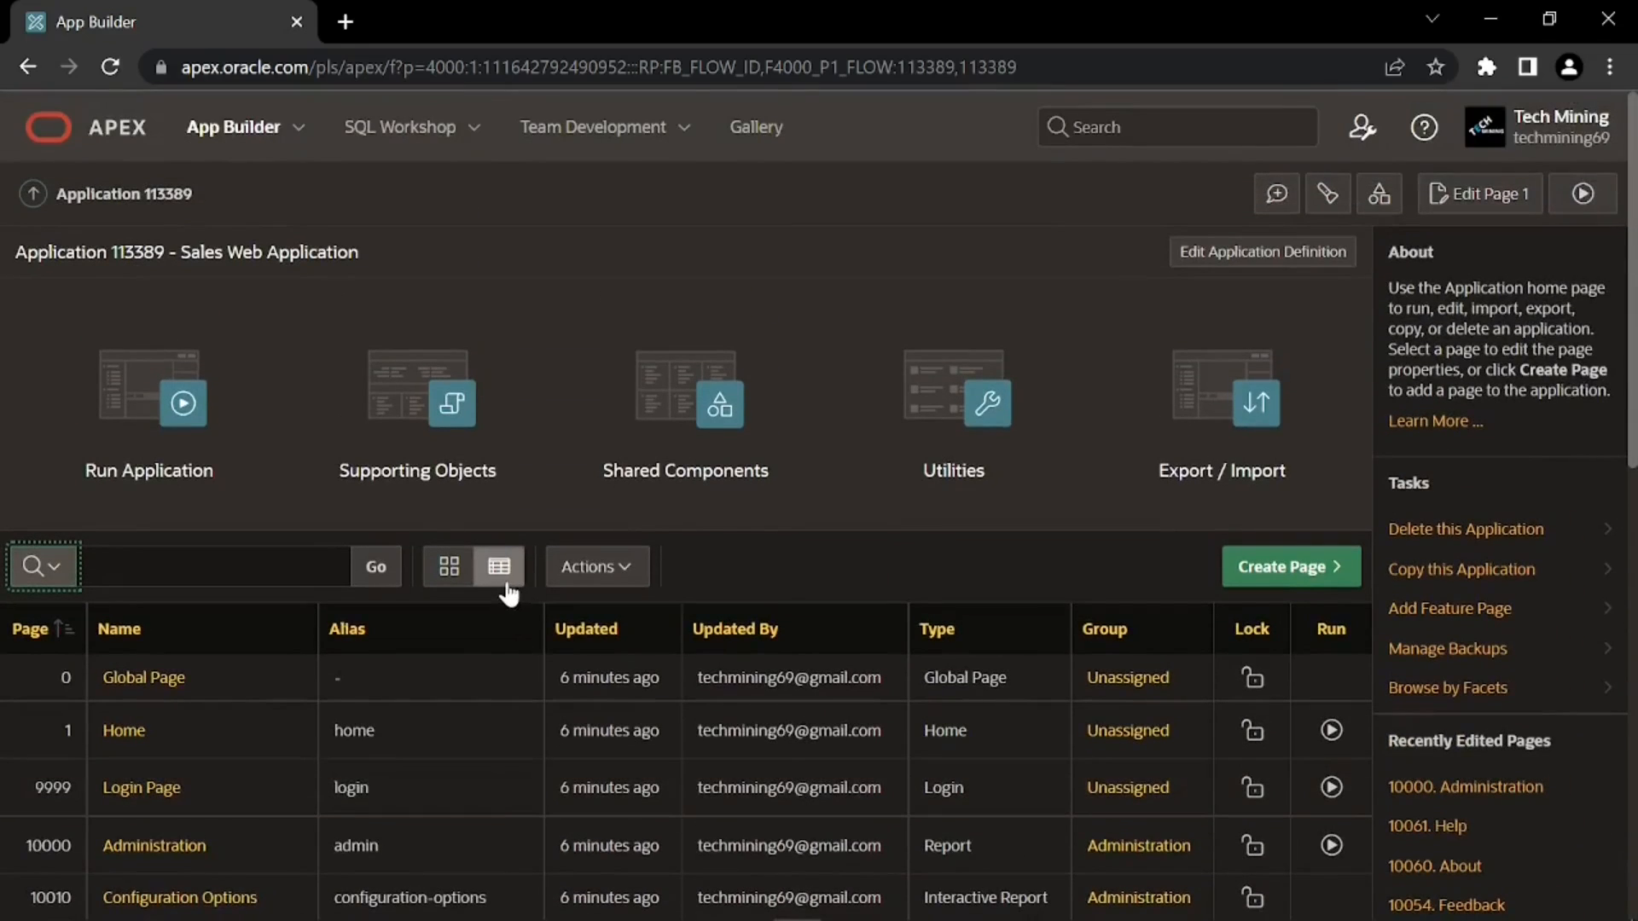
click(458, 580)
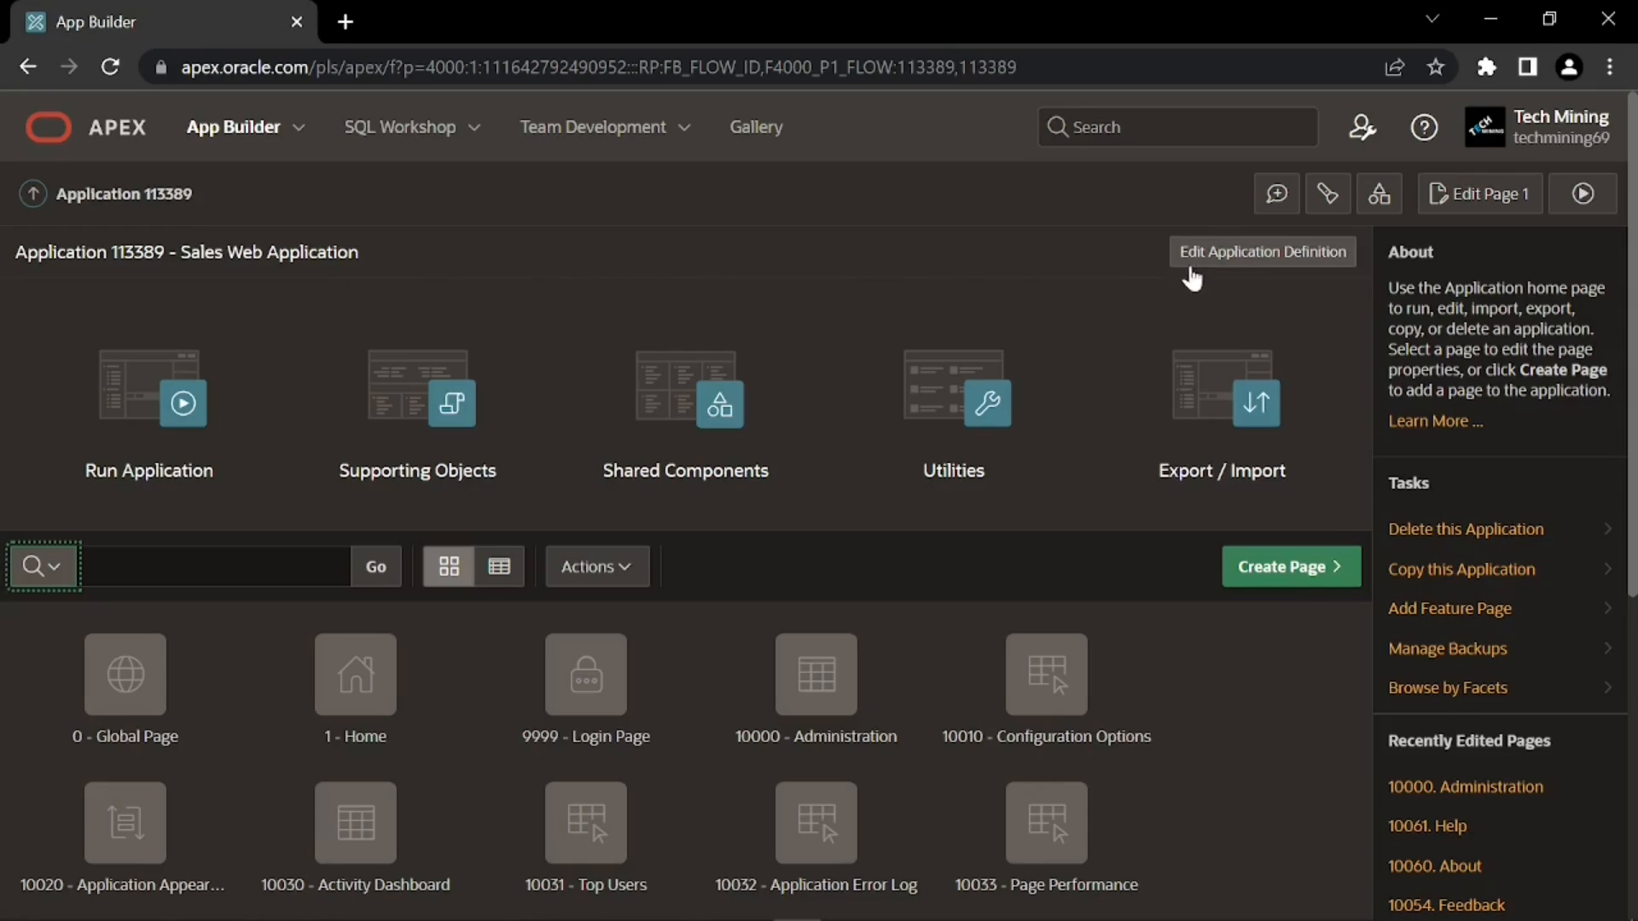
- Request deletion of the Sales Web Application from its definition, review the pages listed for removal, and cancel the request
click(1261, 264)
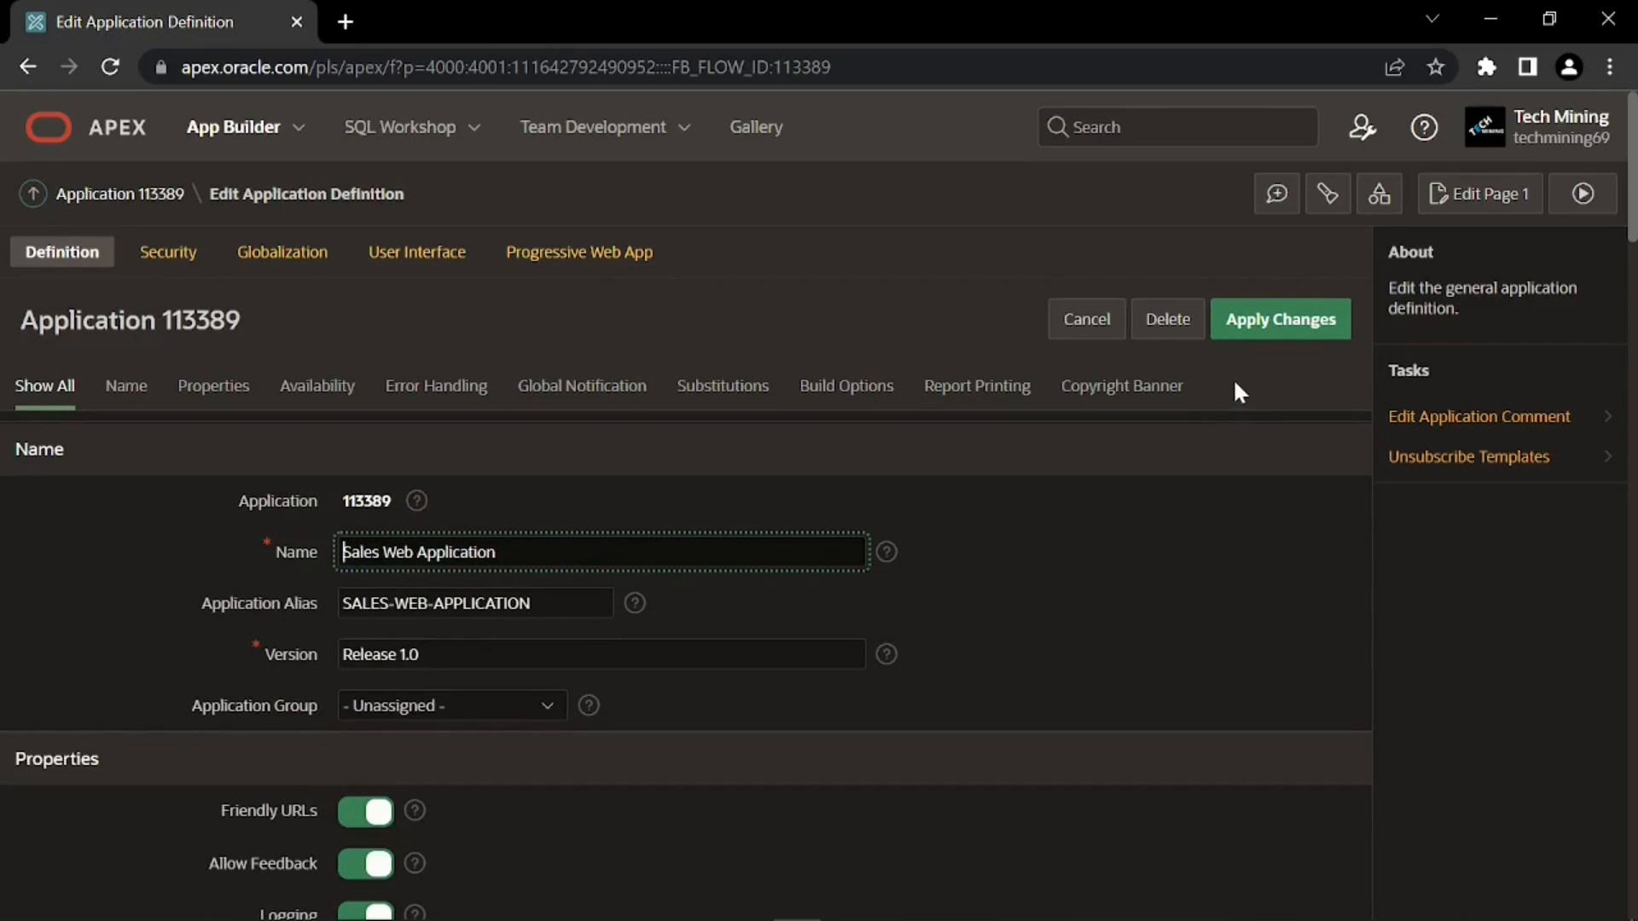
click(1173, 342)
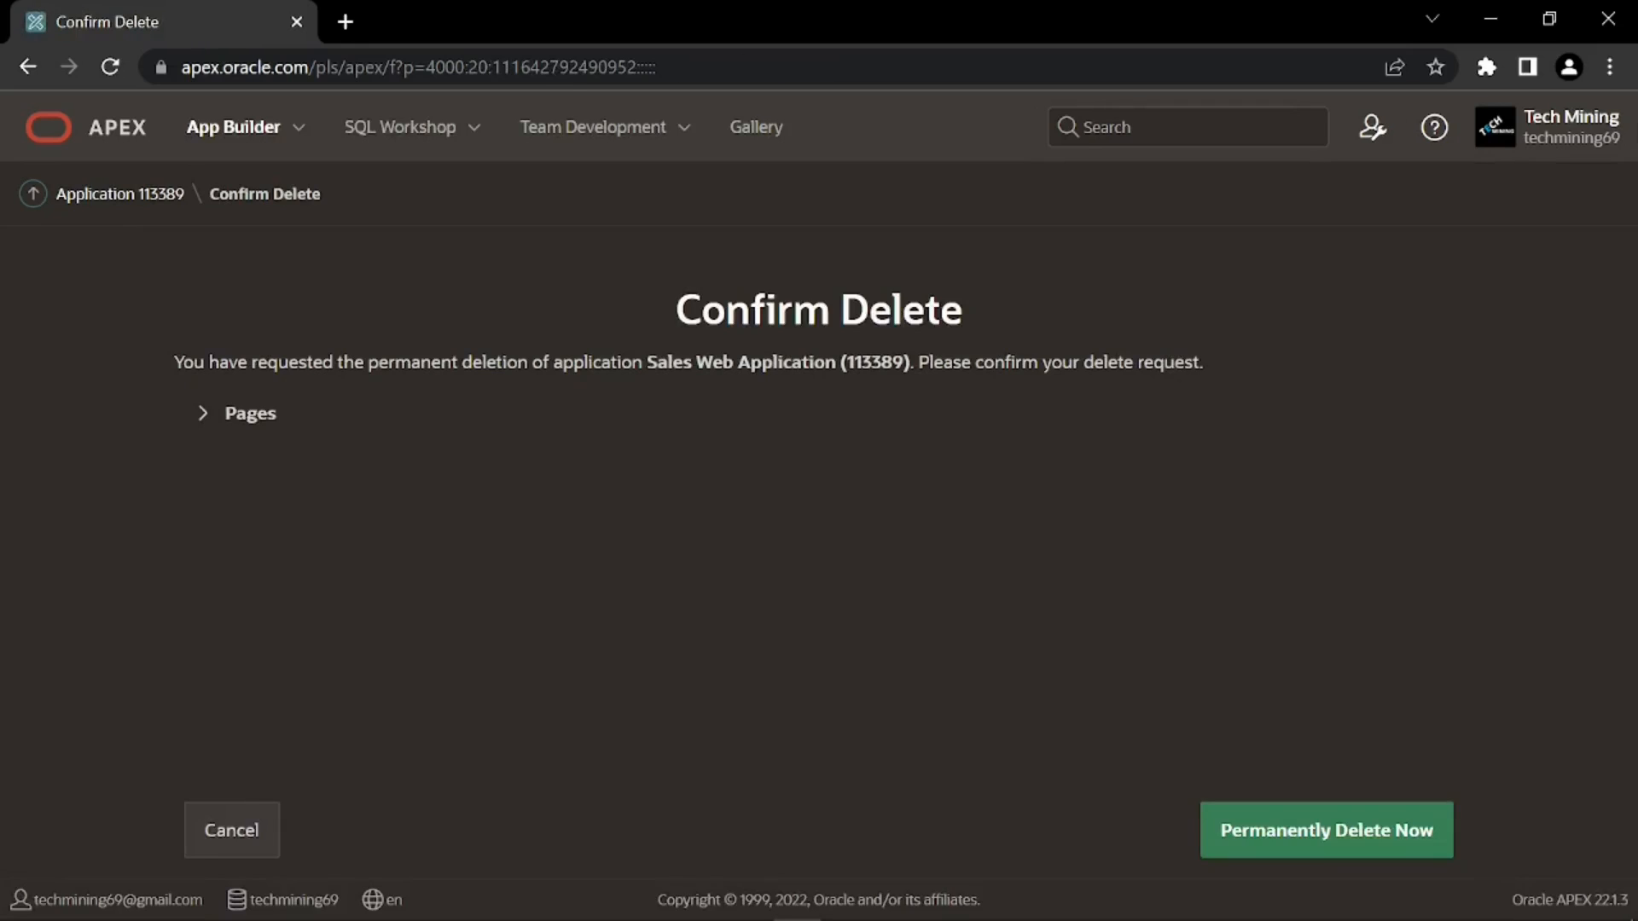
click(201, 418)
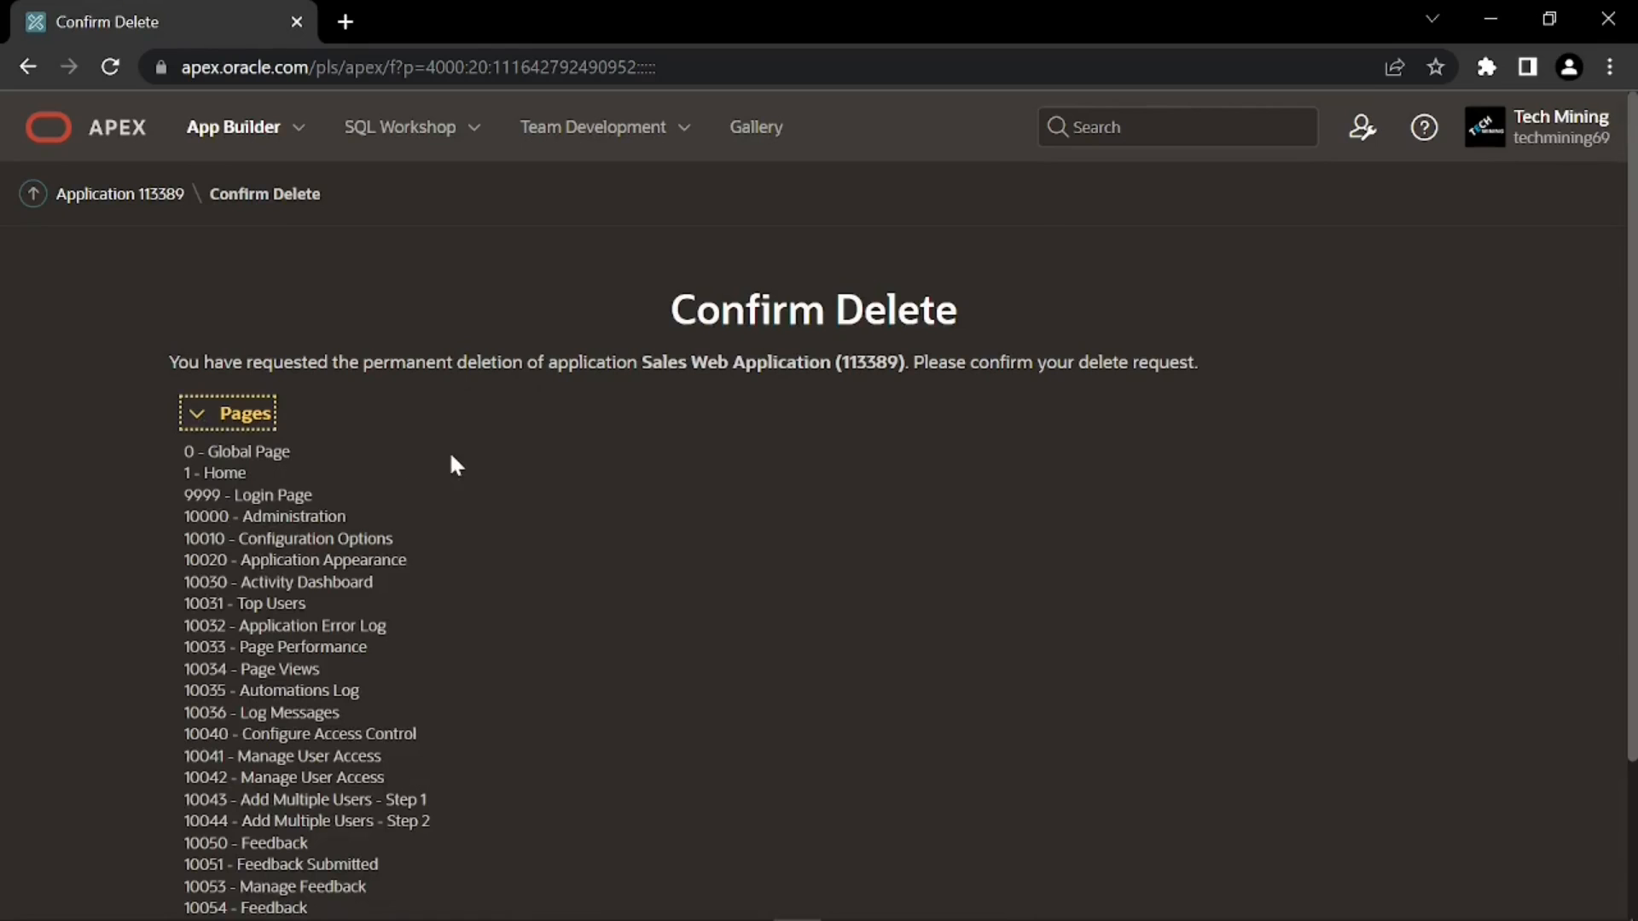
scroll(453, 465, down, 2)
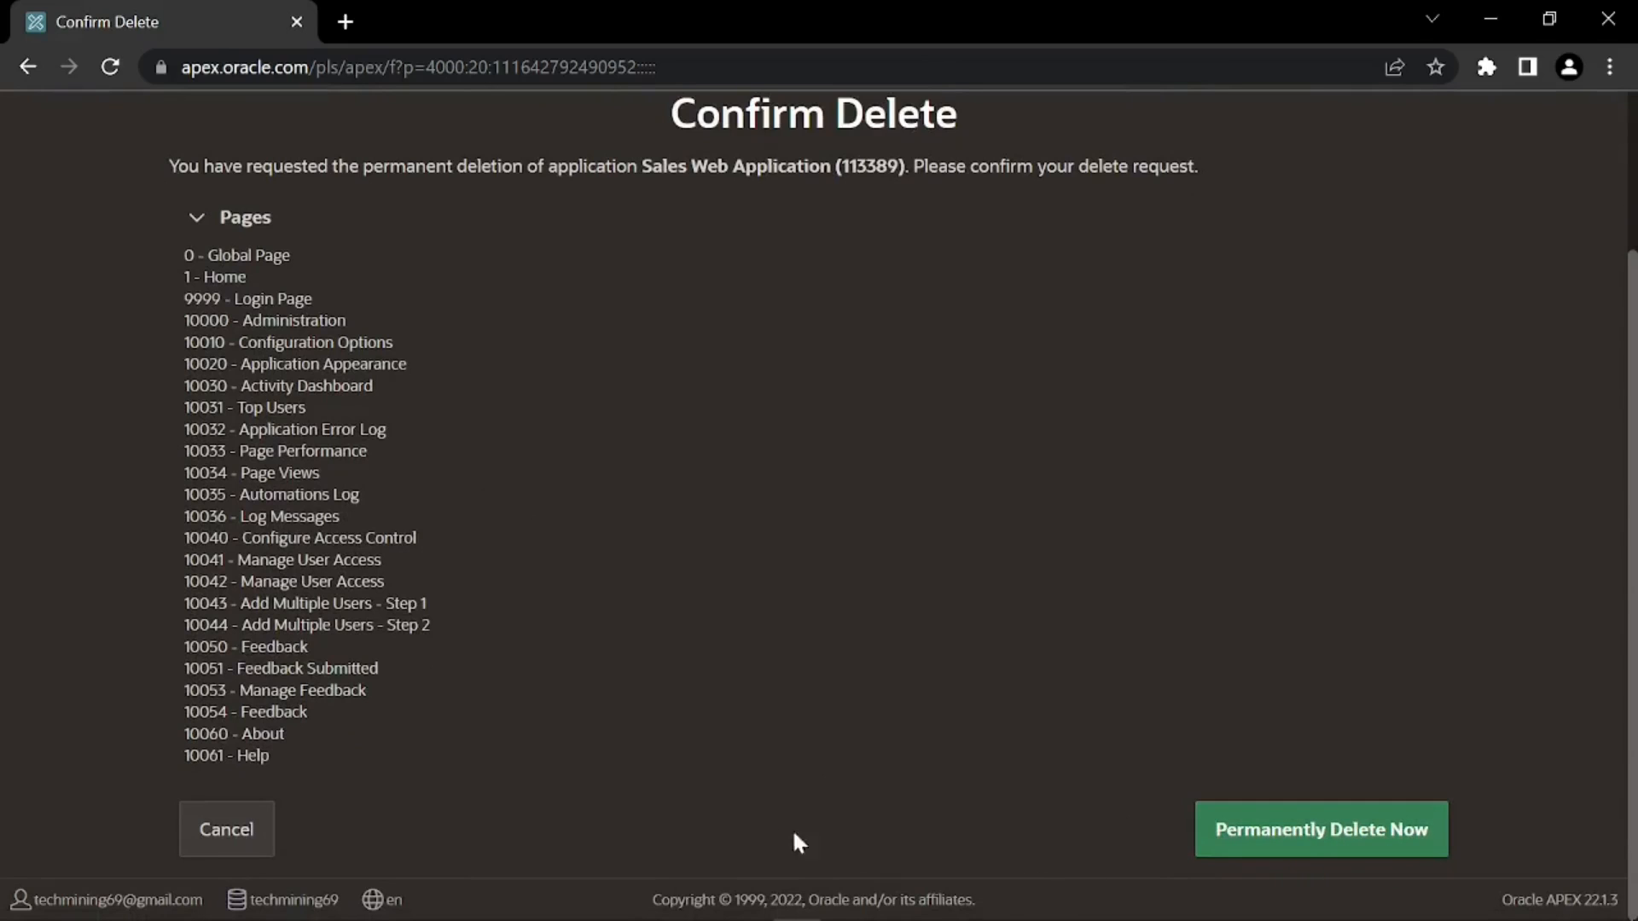
click(231, 846)
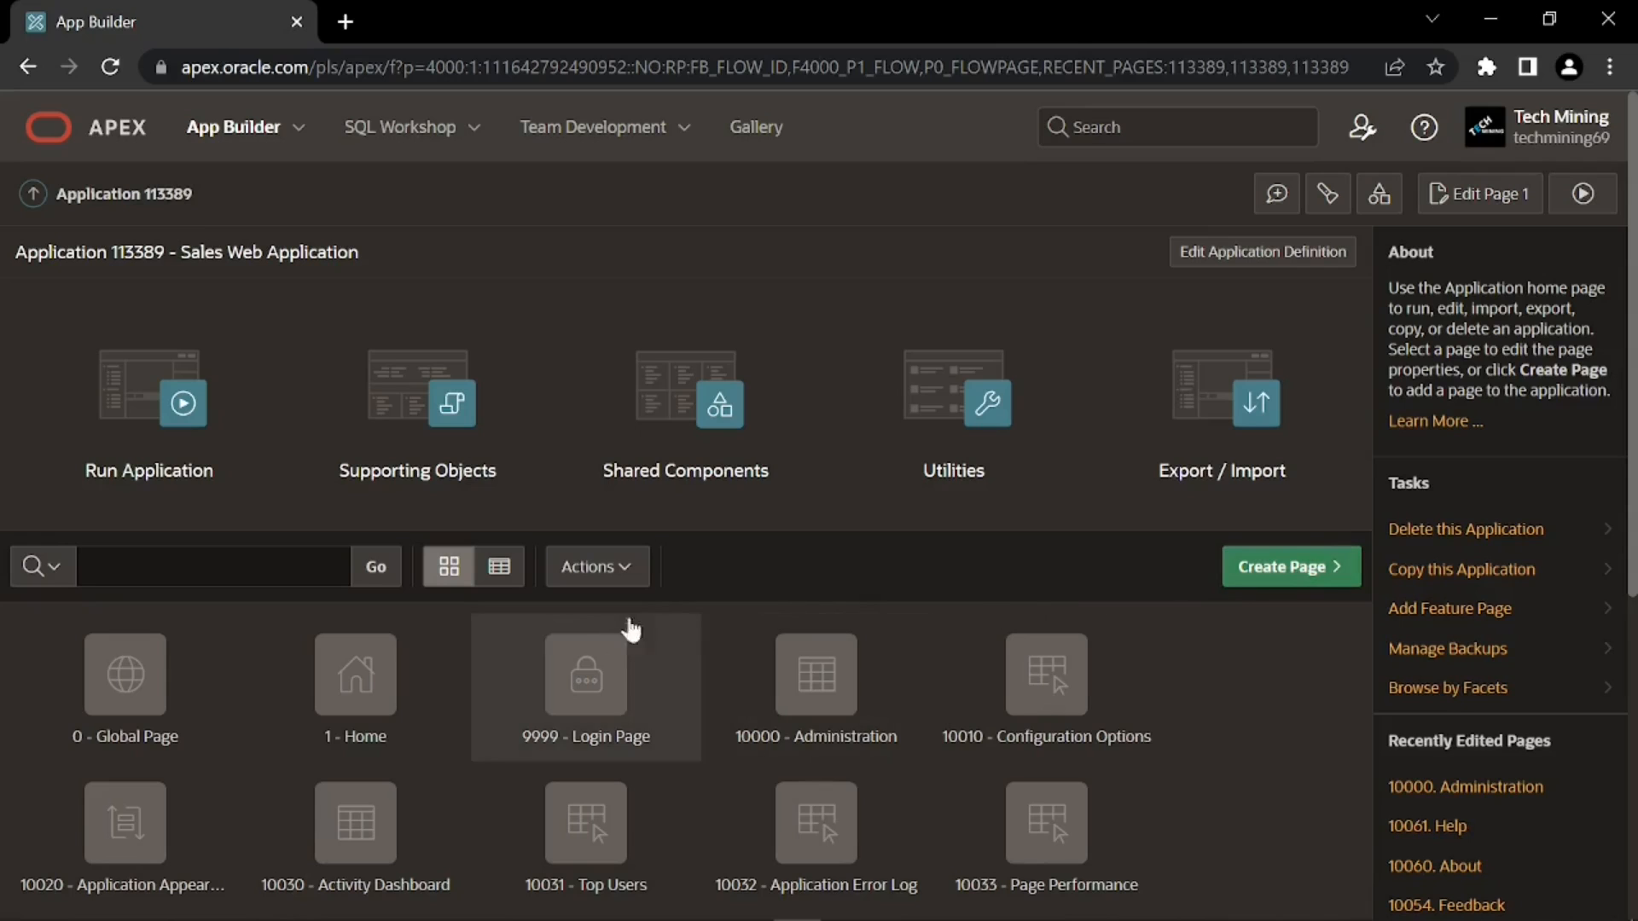
- Open the Home page in Page Designer, check the page utilities for the delete option, and return to the application list
click(363, 674)
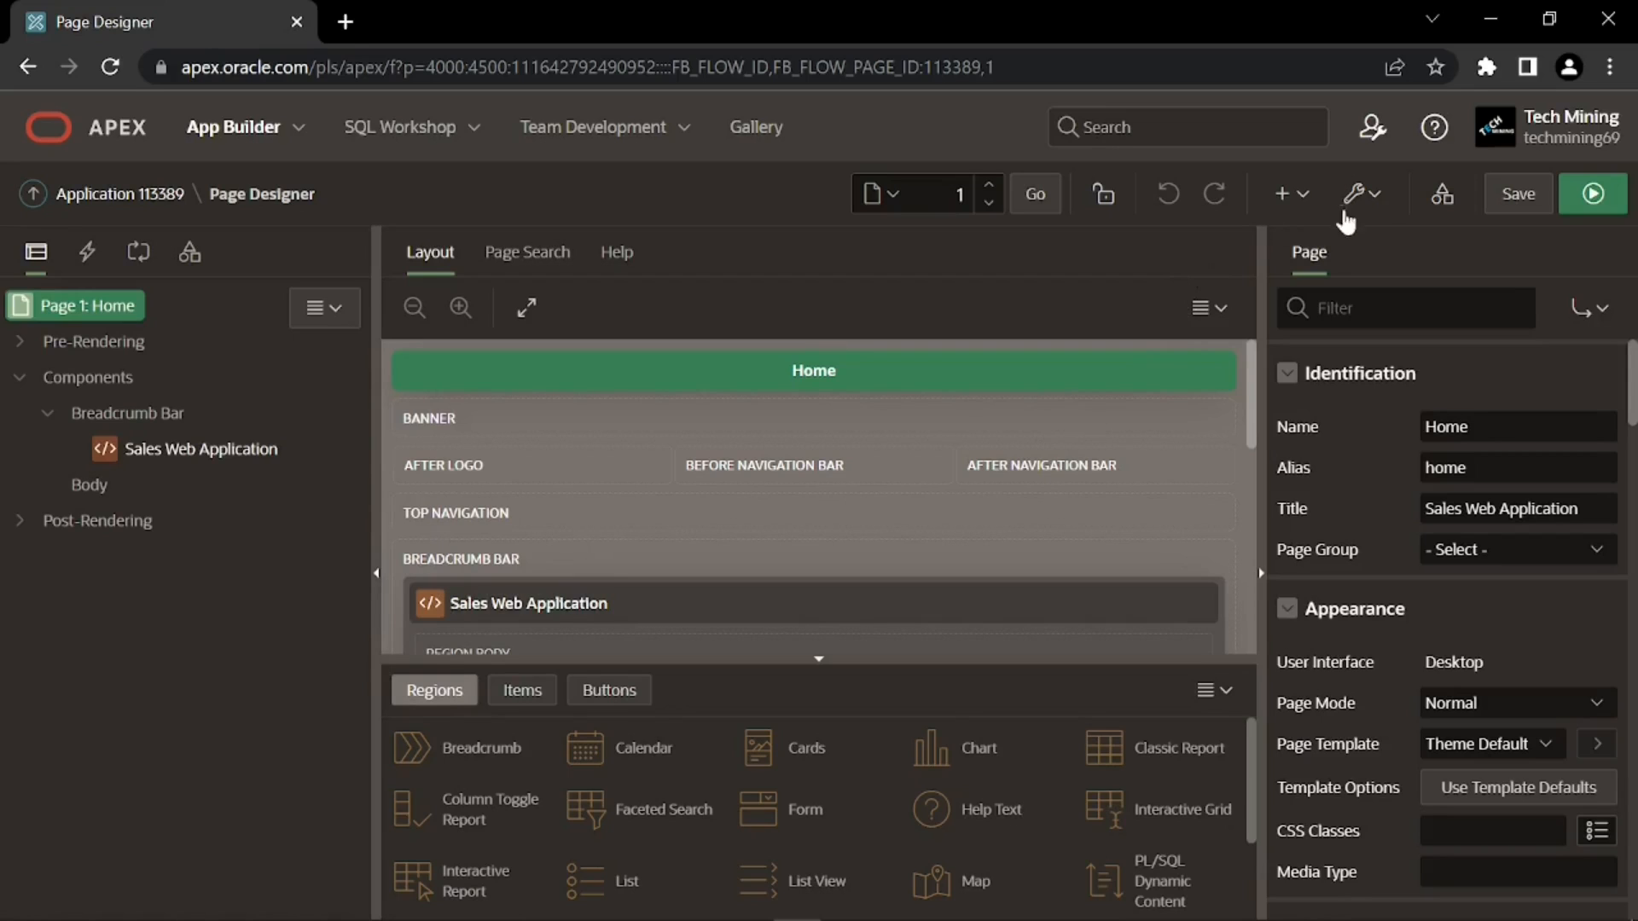
click(1376, 204)
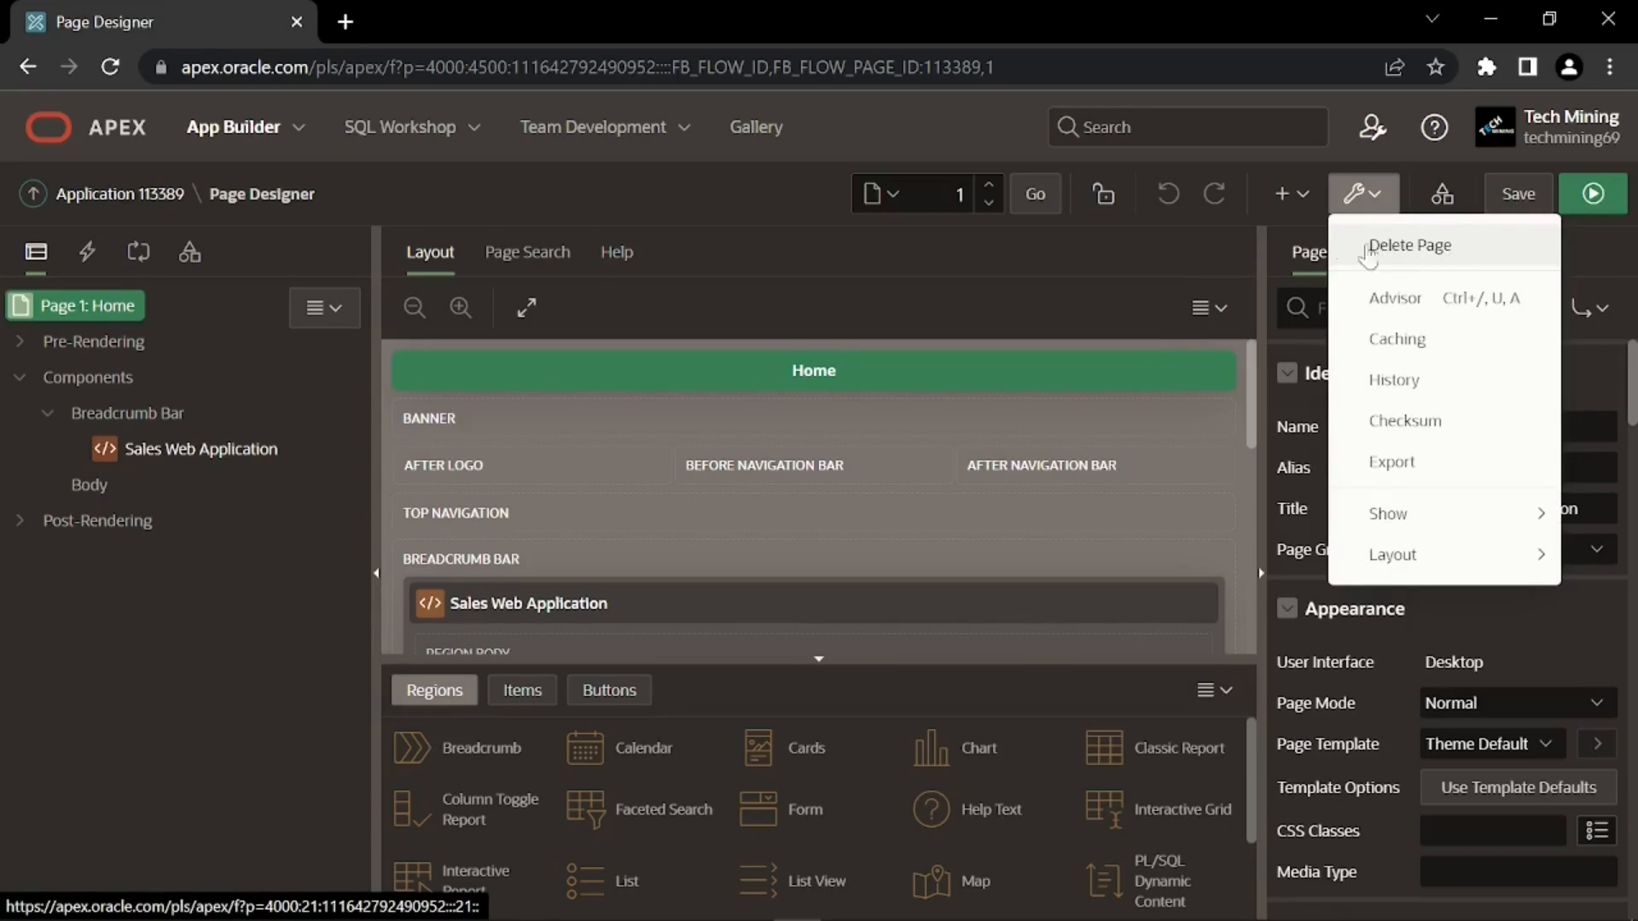
click(152, 202)
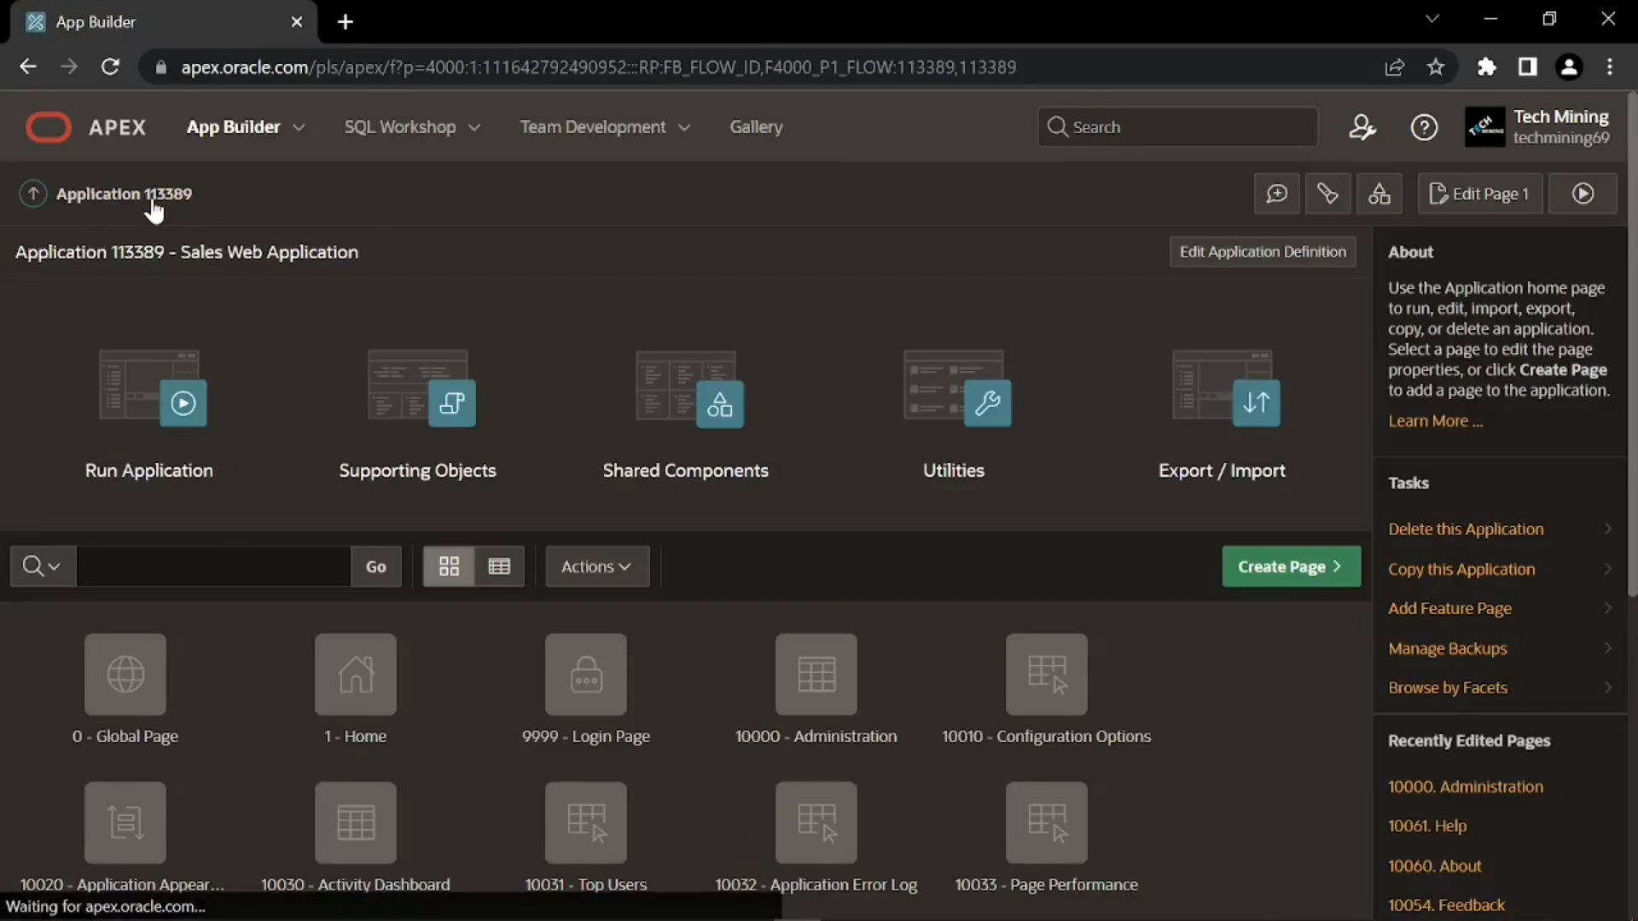
click(34, 197)
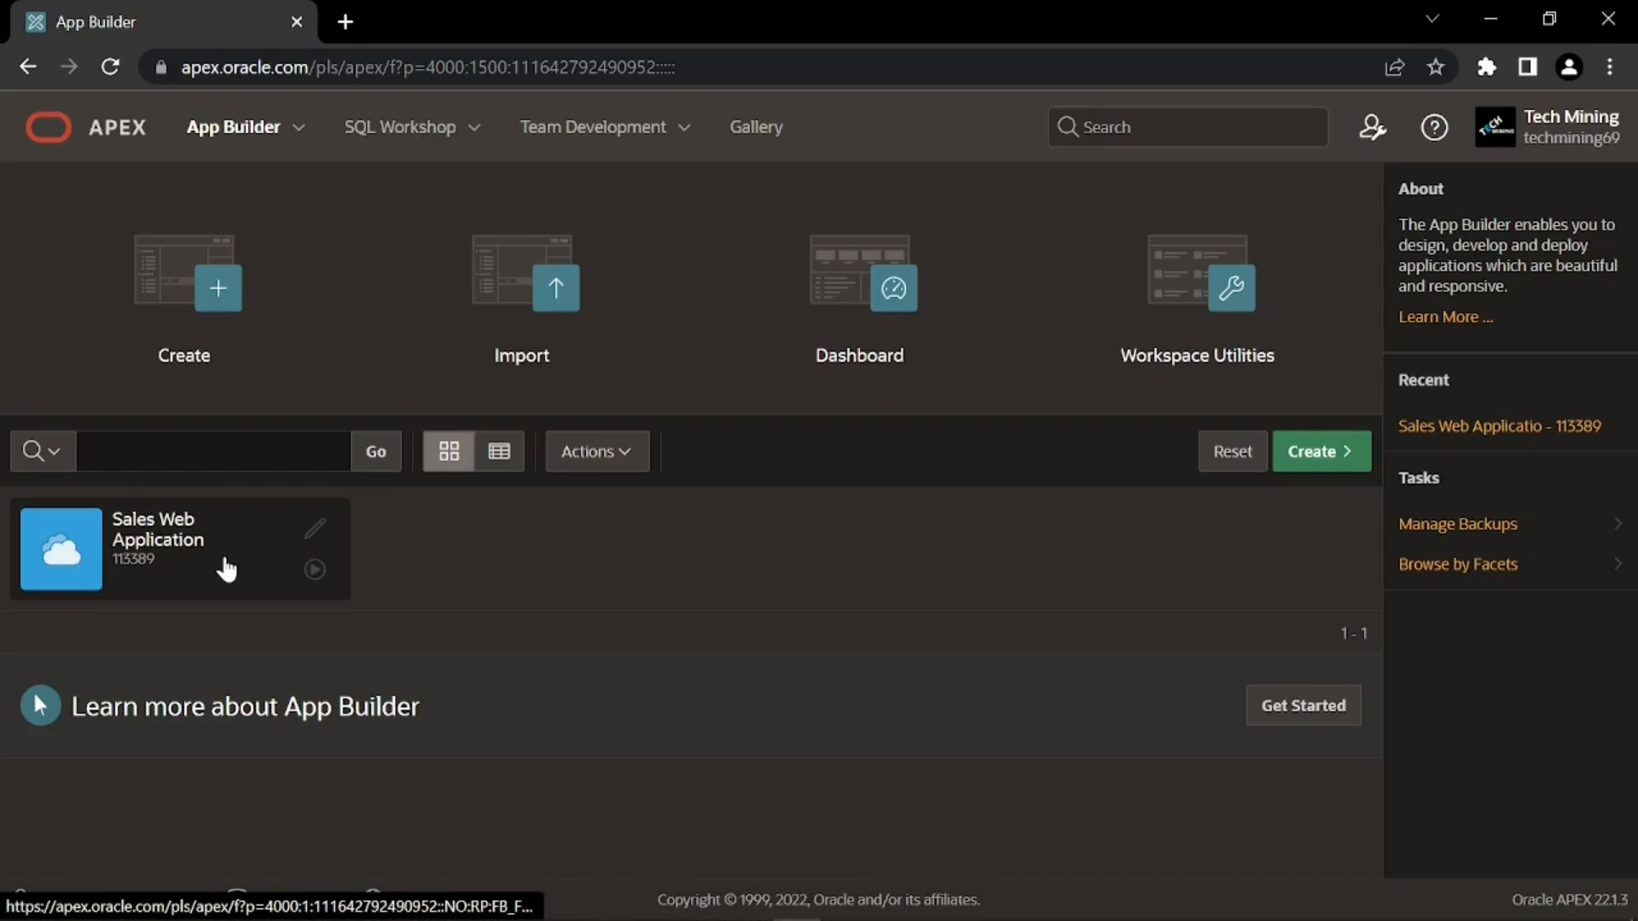
- Run the Sales Web Application and sign in with the account password
click(314, 572)
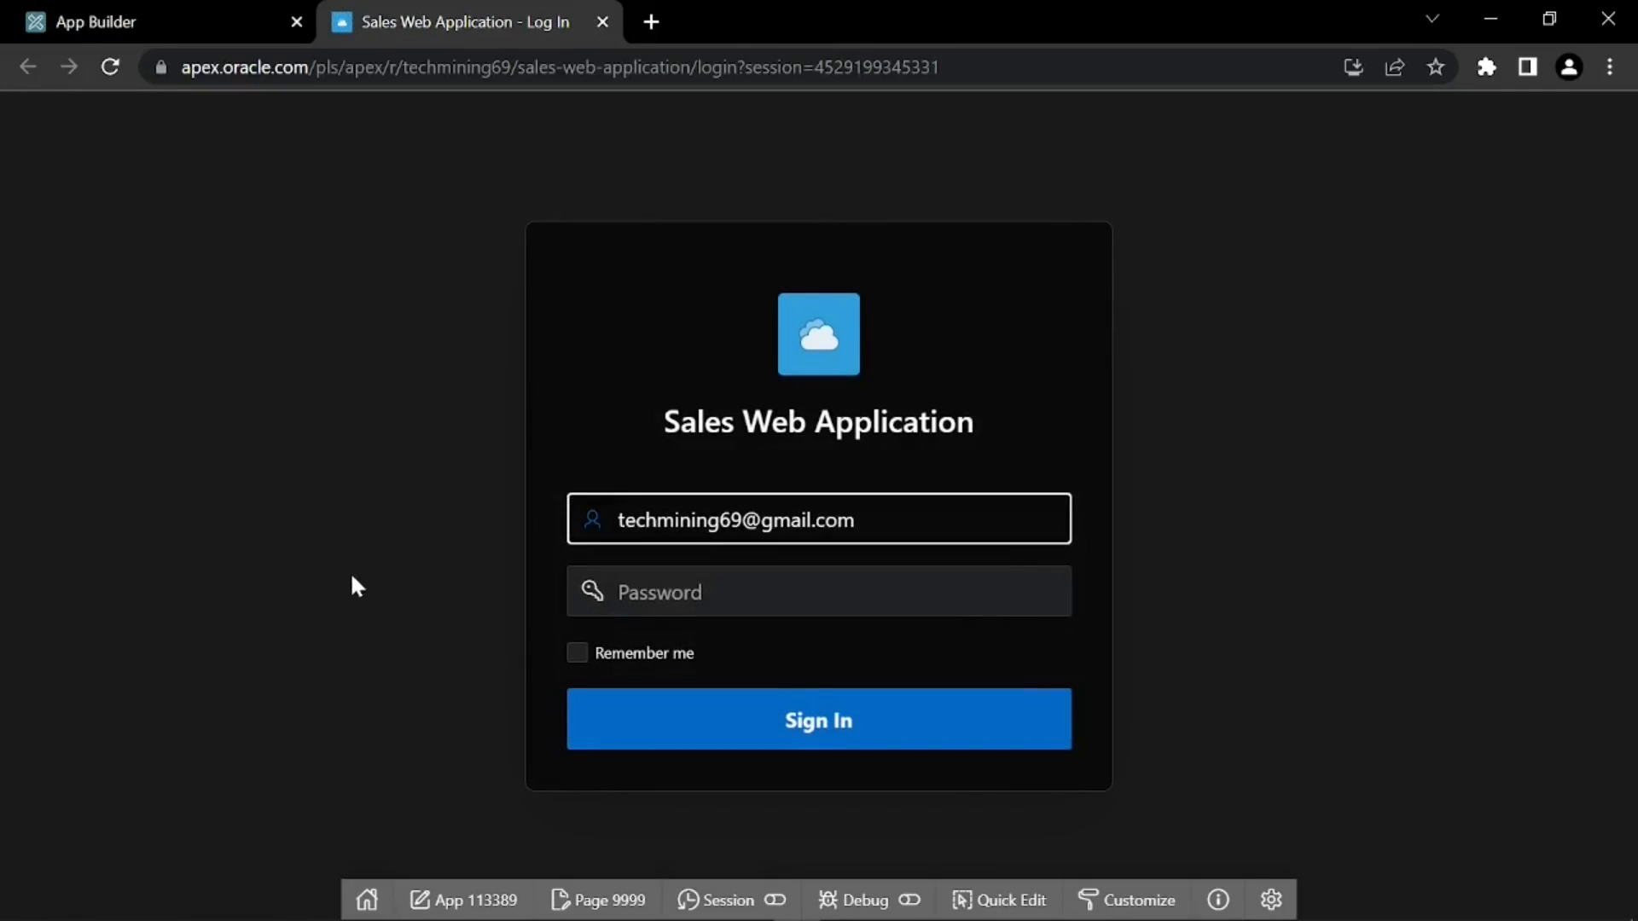
click(725, 595)
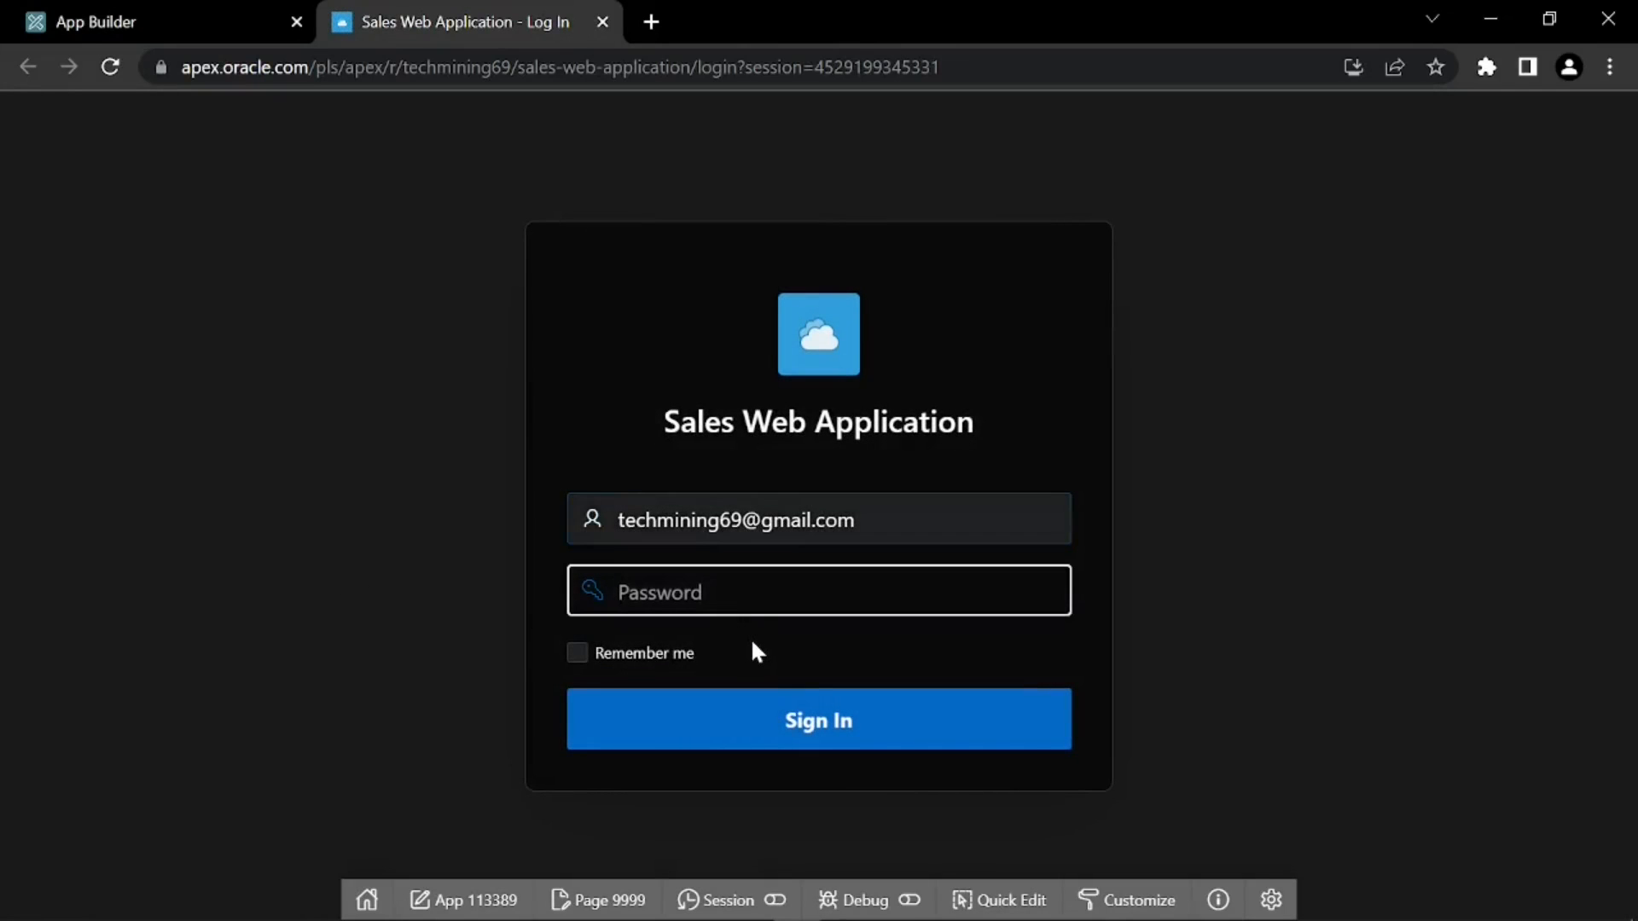
text(**********)
click(766, 723)
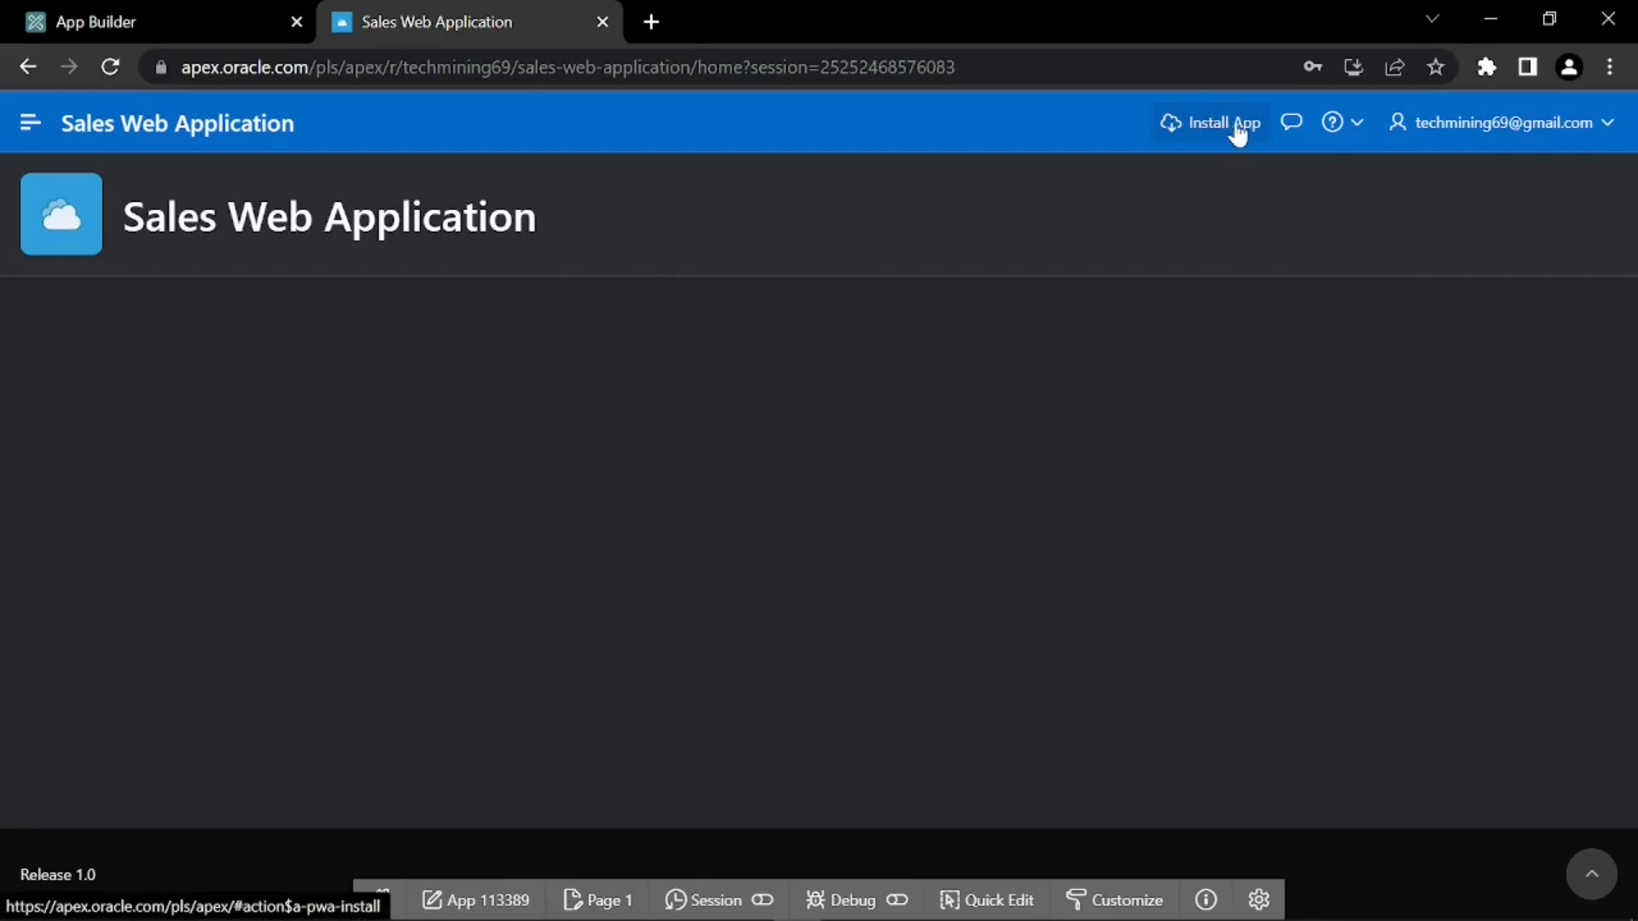
- Check the help options and the signed-in account's options on the running application's home page
click(1359, 132)
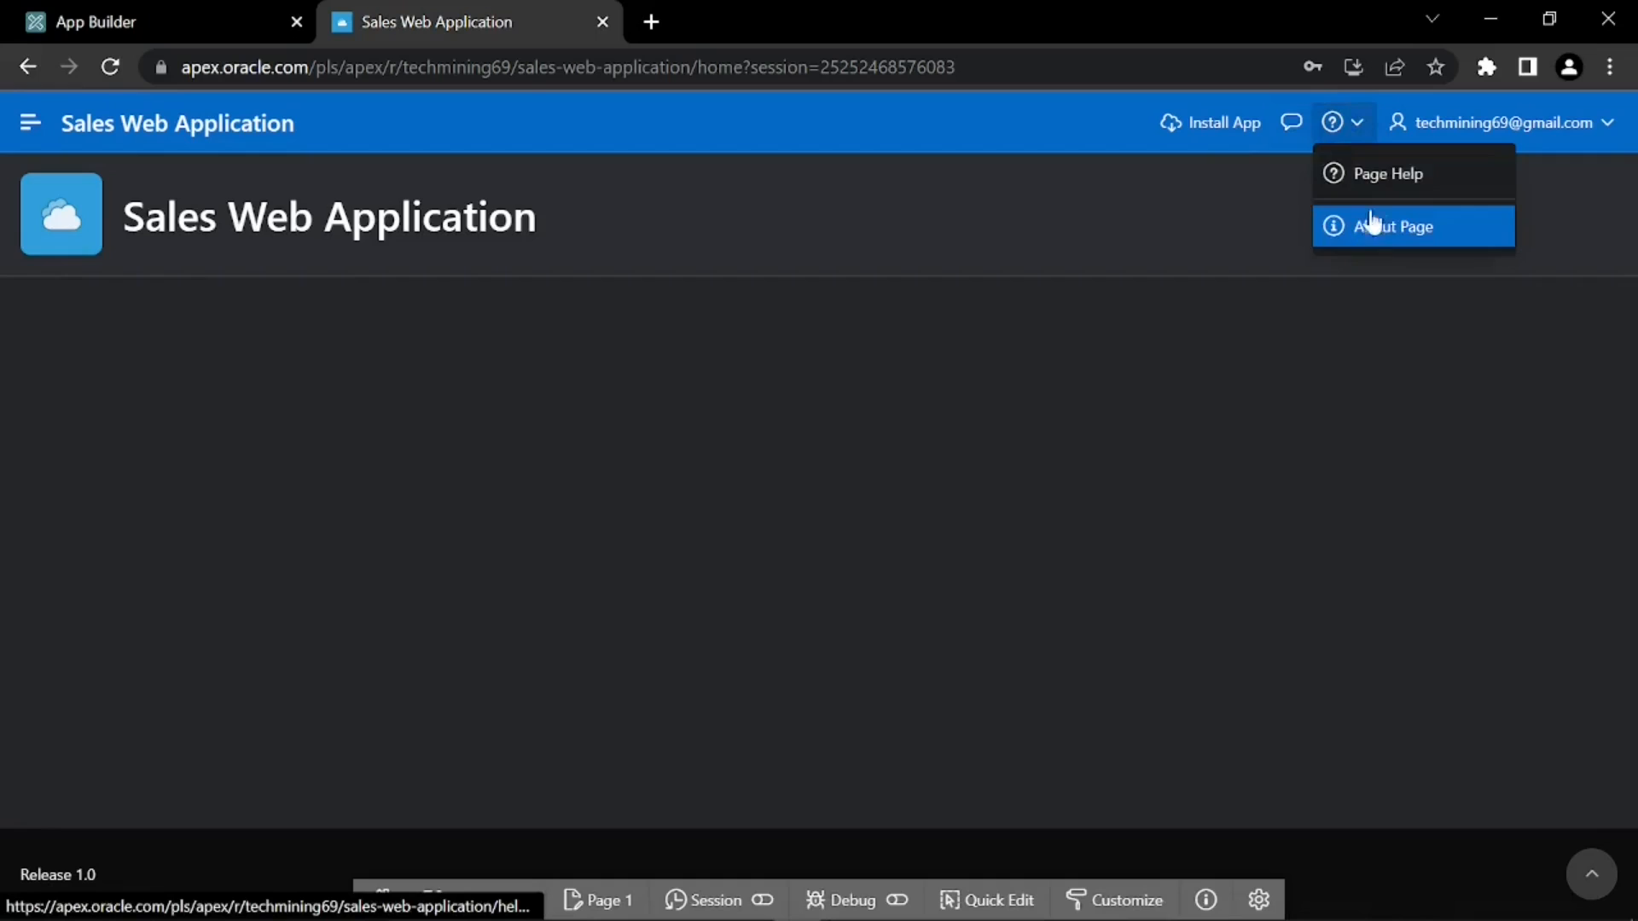
click(1363, 135)
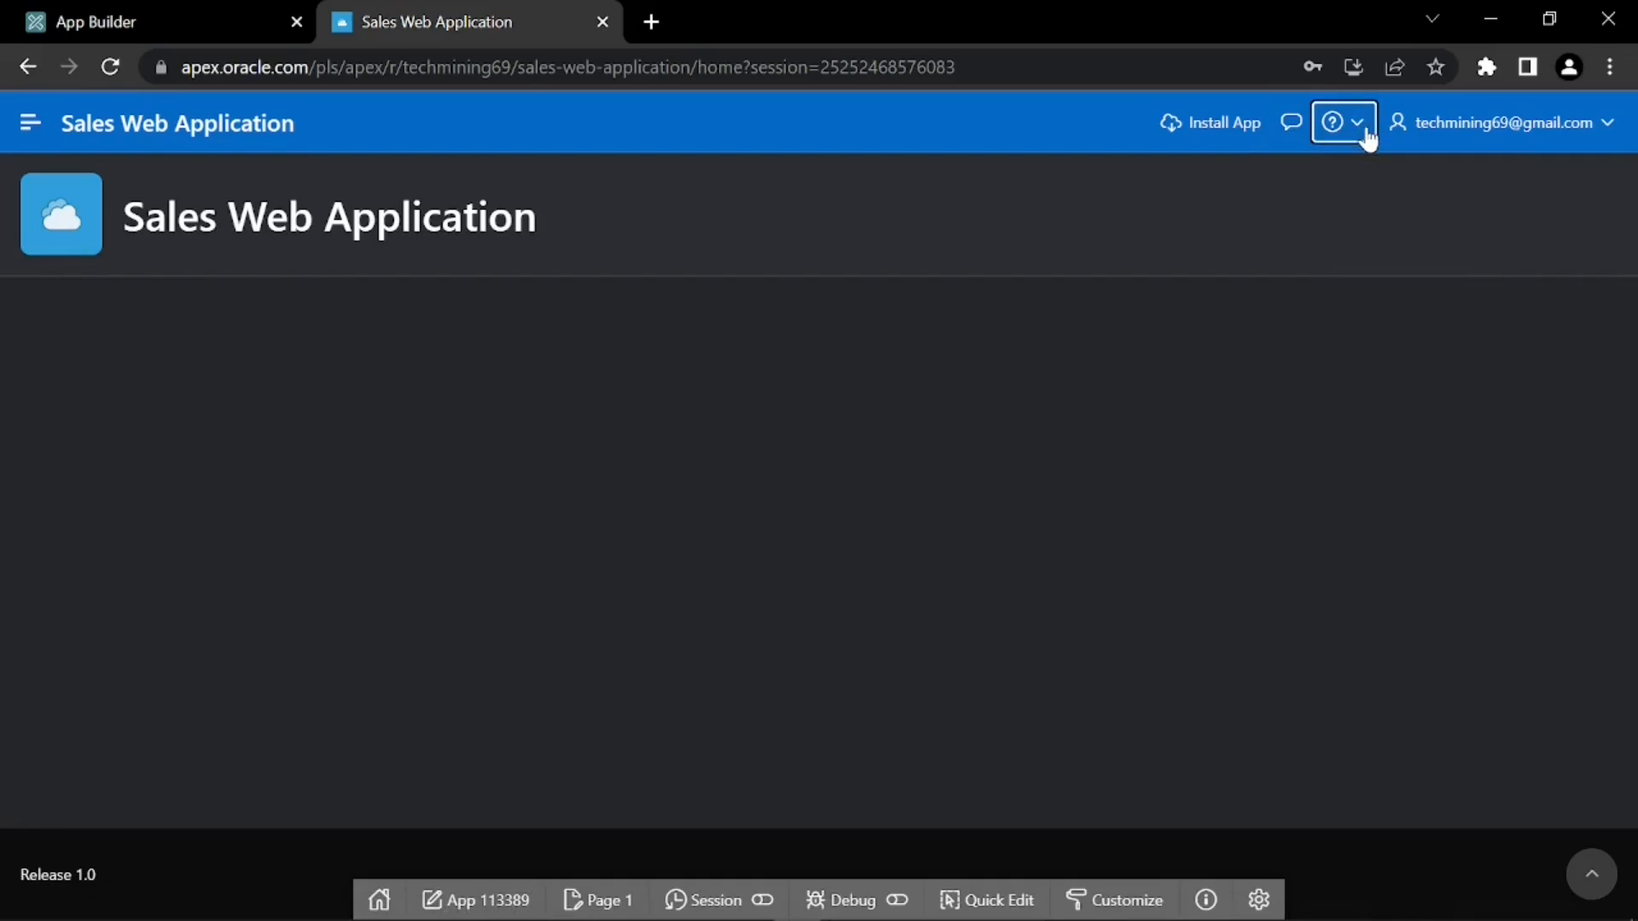
click(1487, 137)
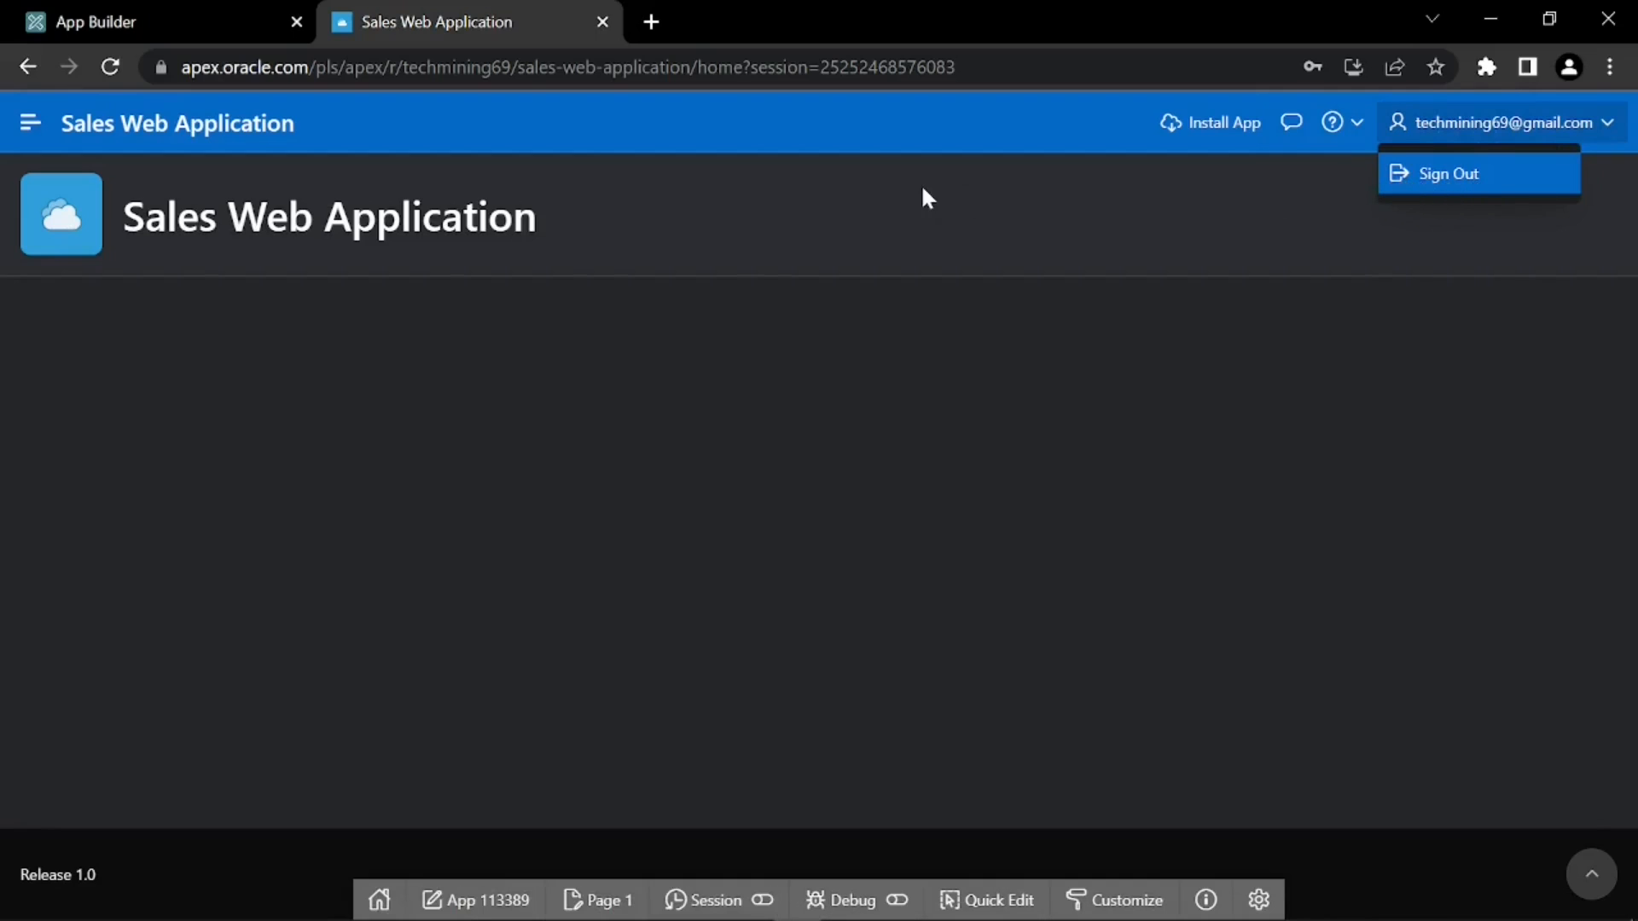
- Open the running application's Administration page and review its configuration, activity report, access control and feedback sections
click(28, 123)
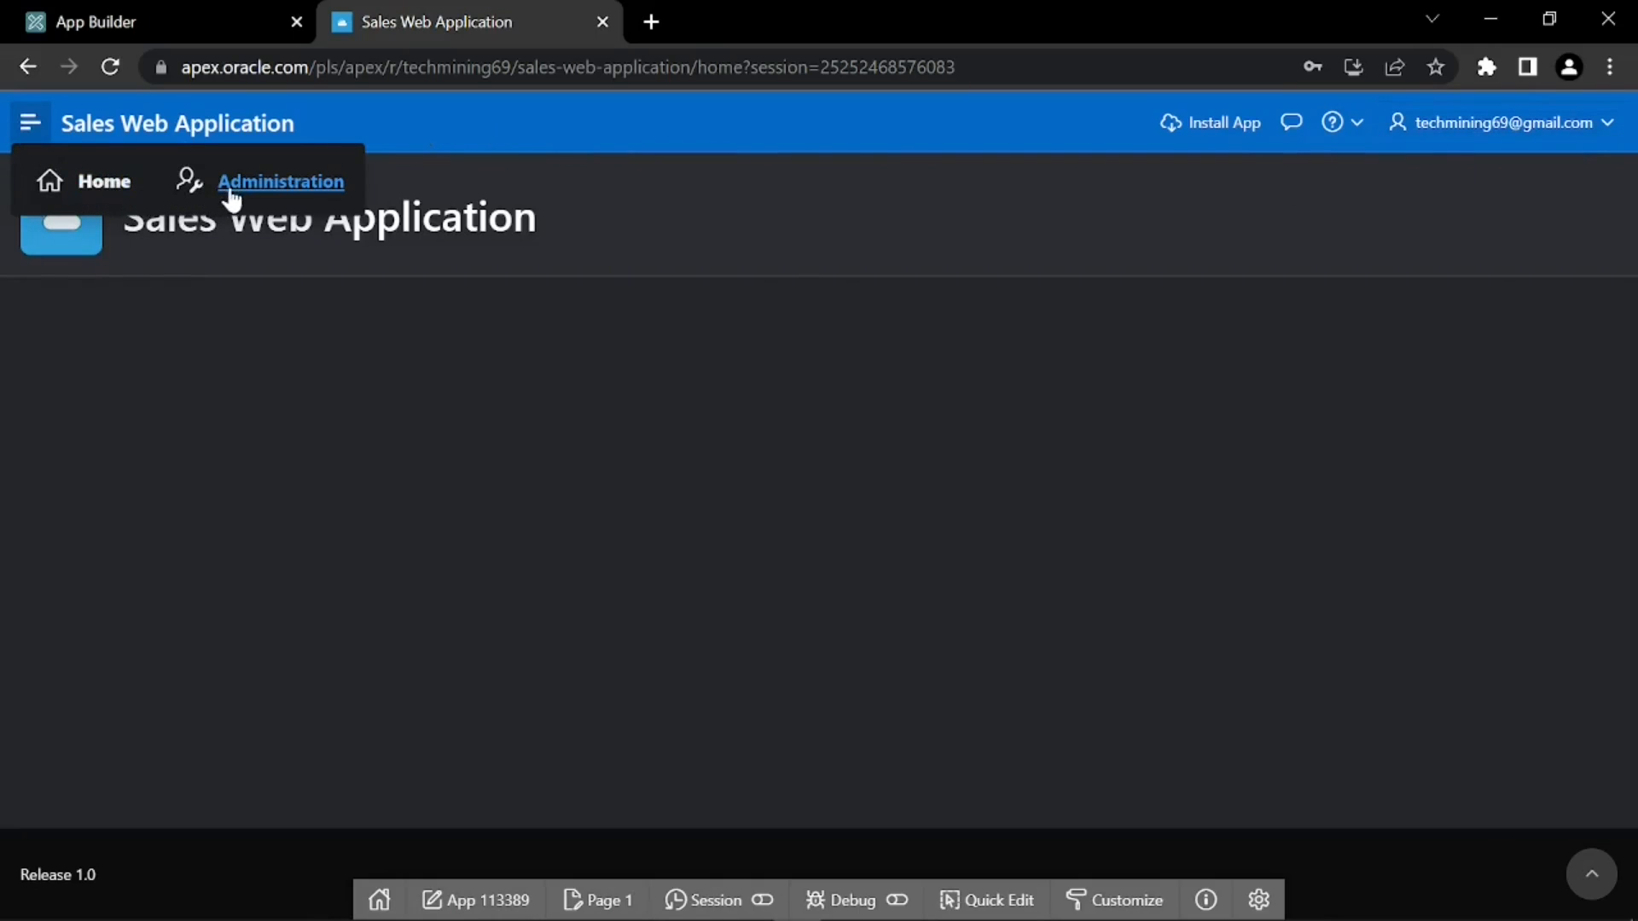
click(284, 183)
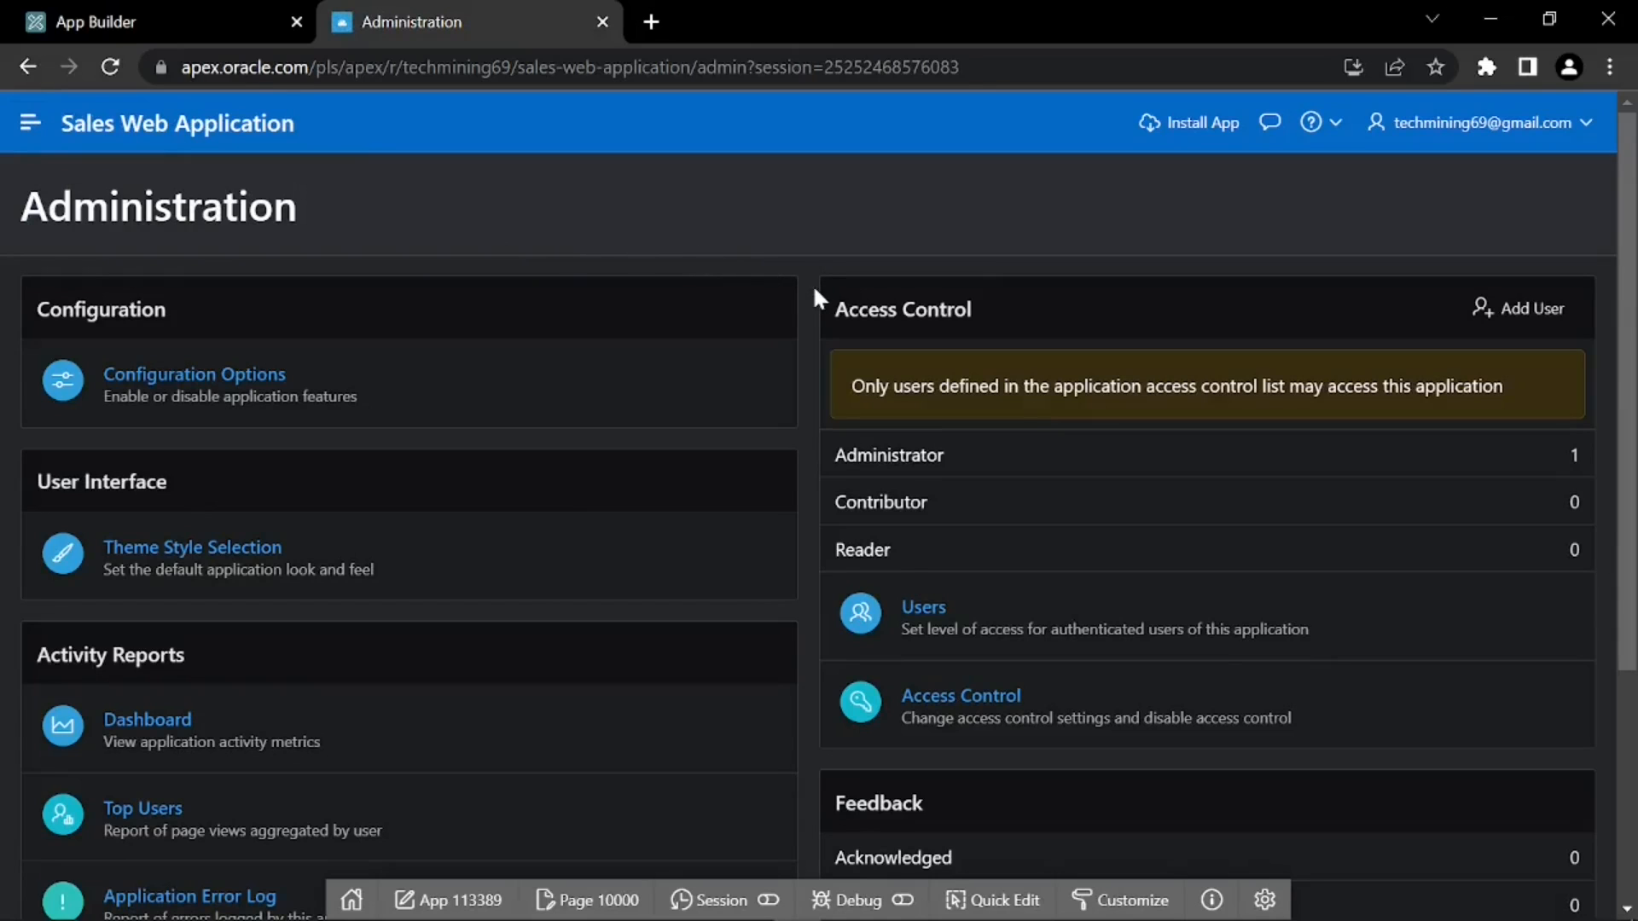
scroll(814, 293, down, 1)
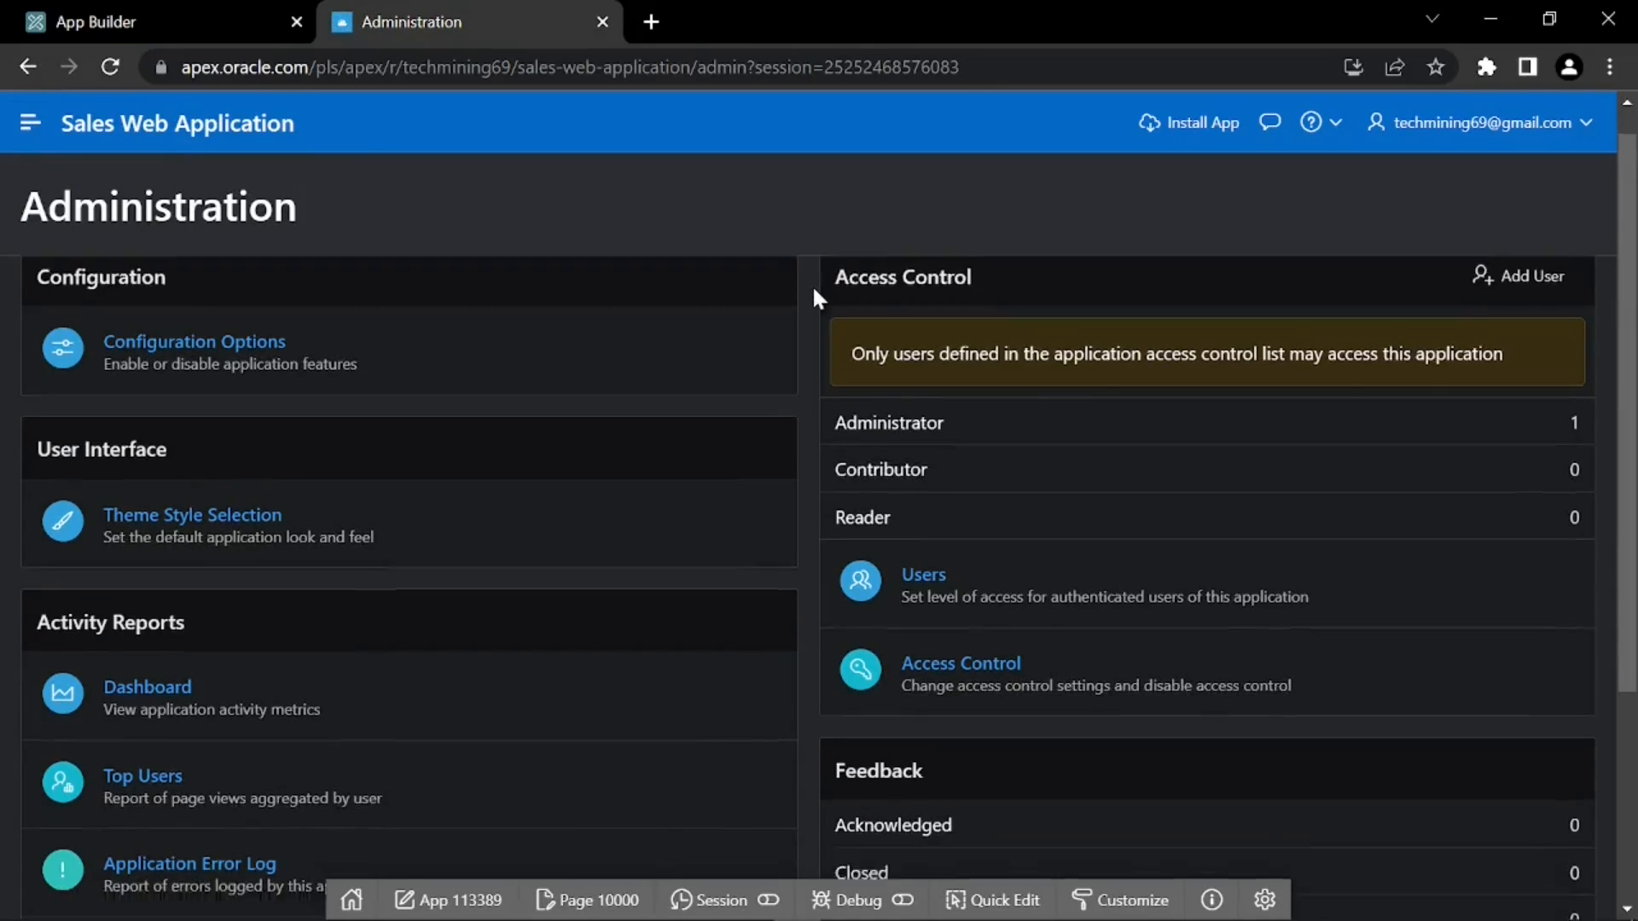
scroll(814, 293, down, 1)
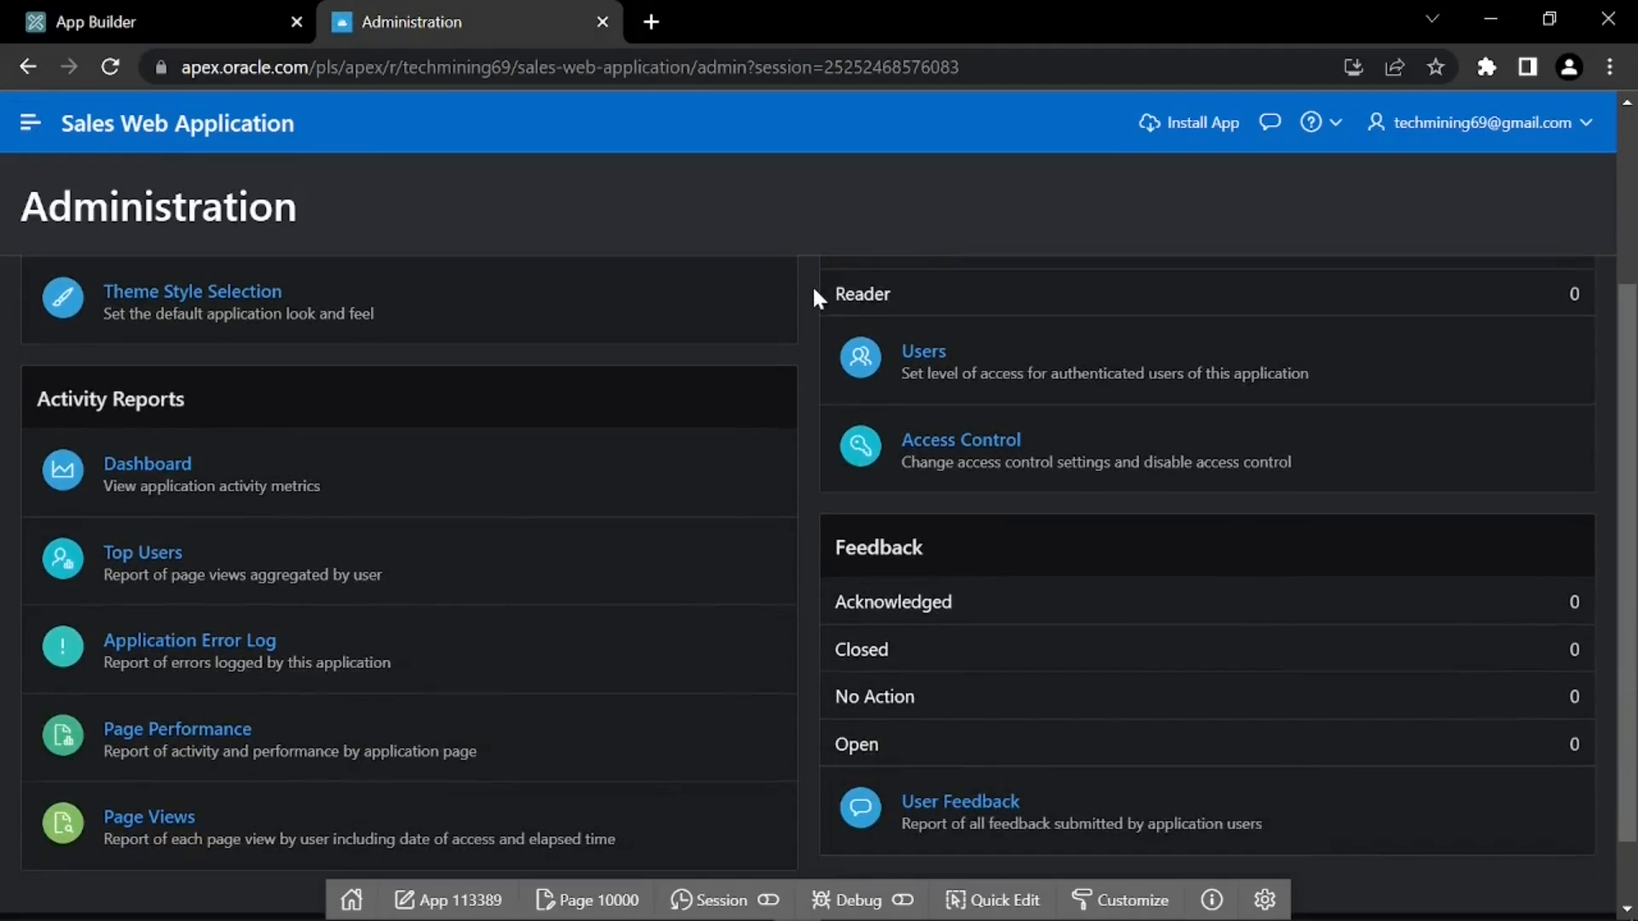
scroll(815, 294, down, 1)
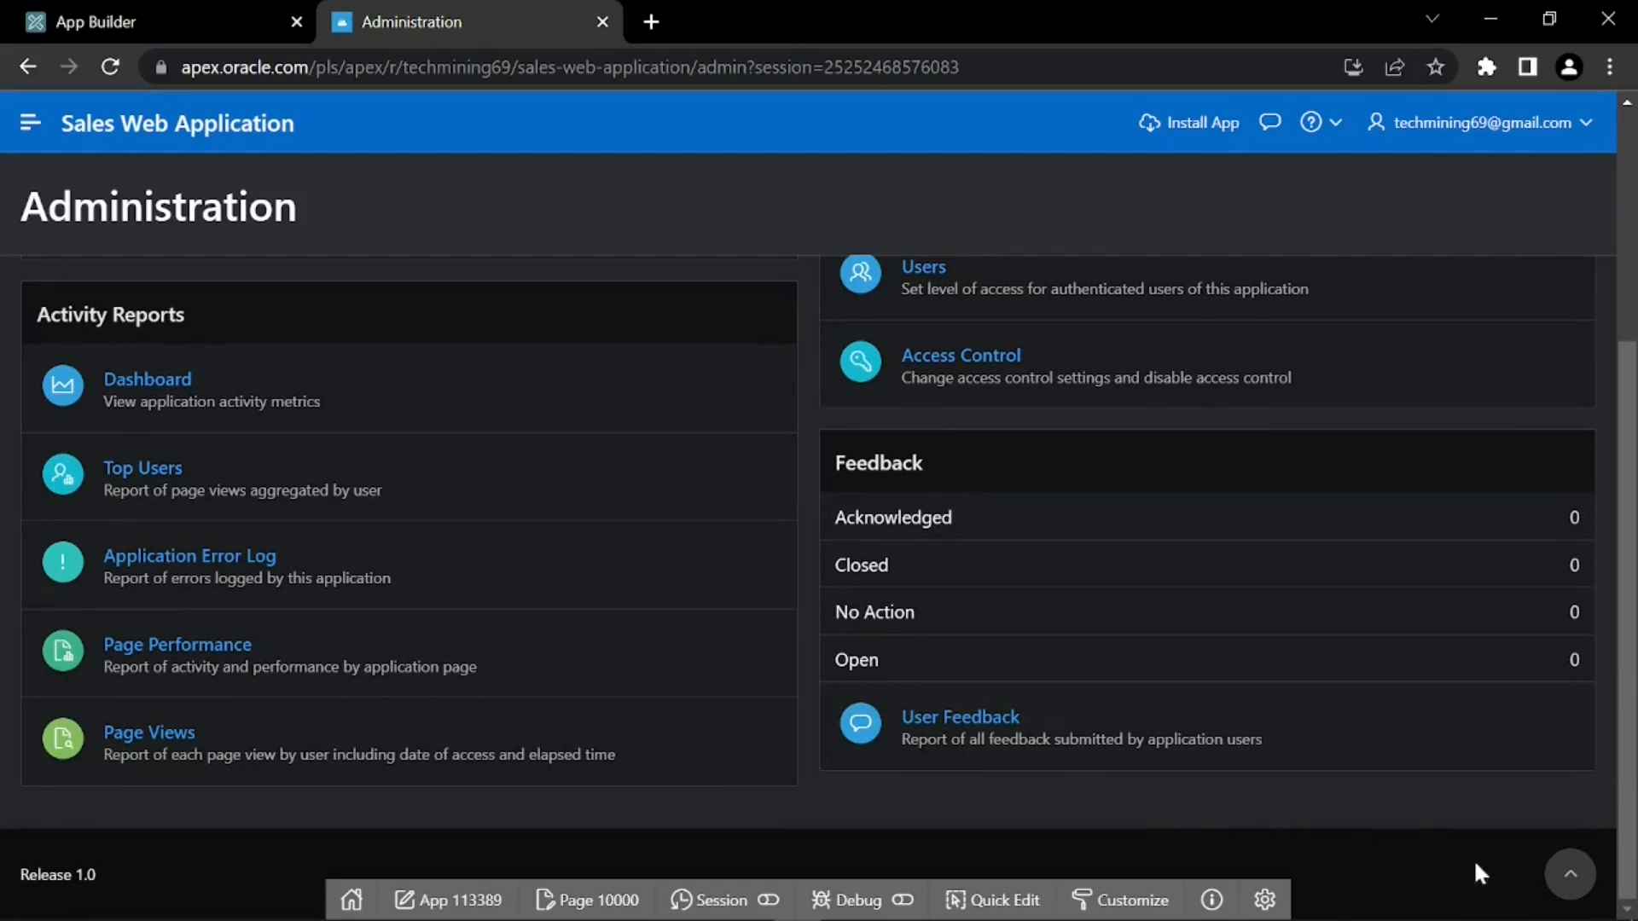
click(1584, 881)
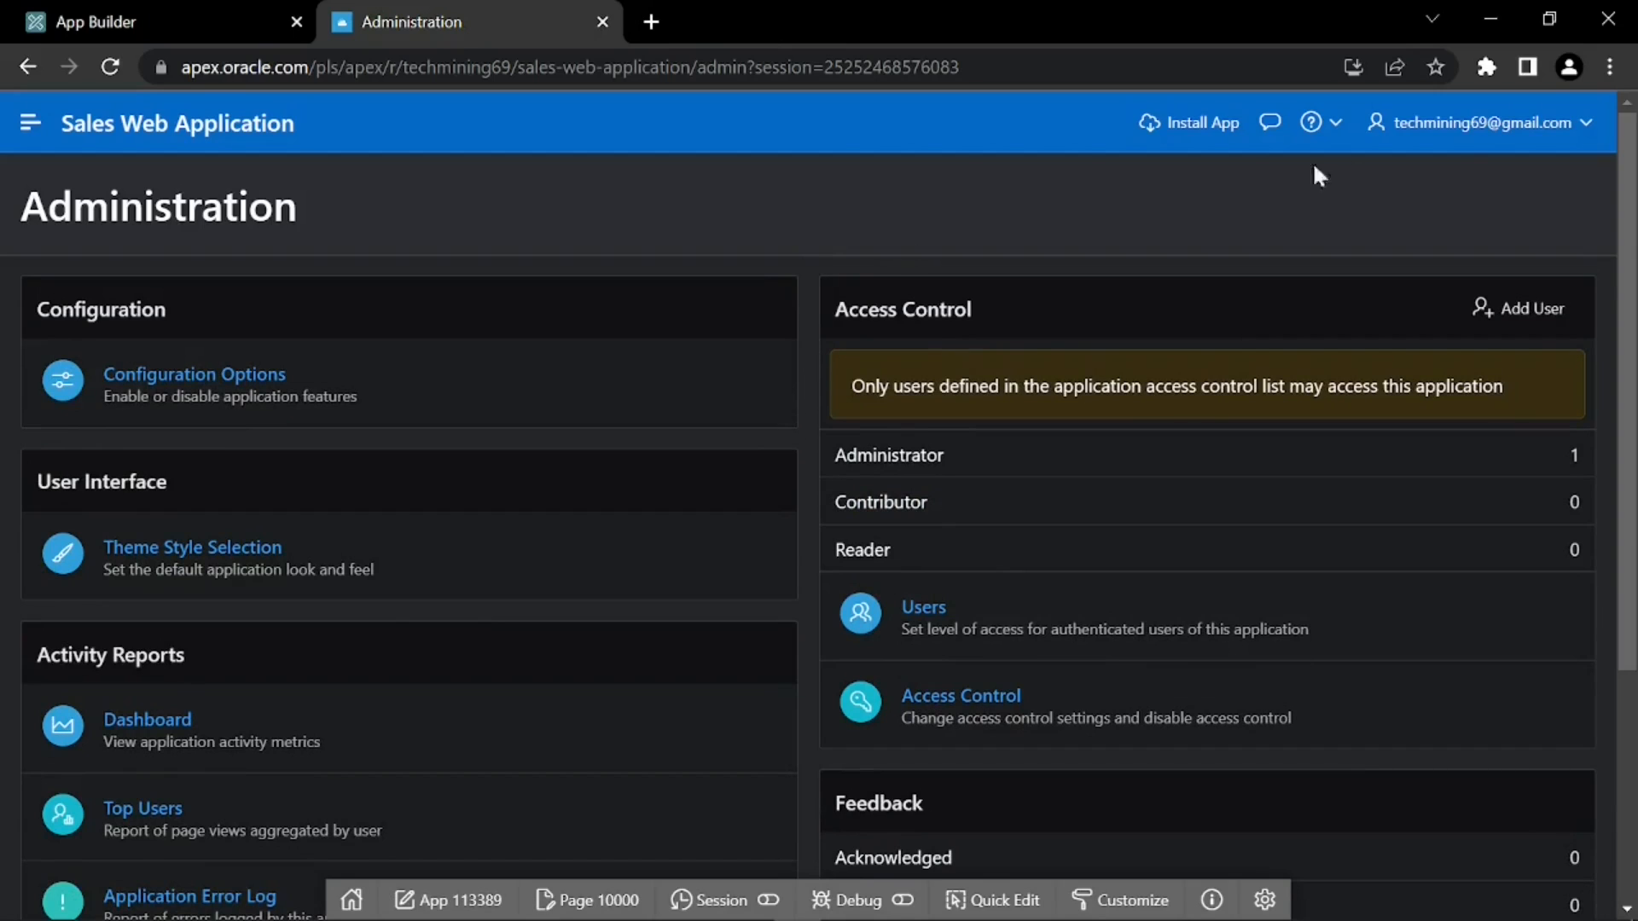
- Sign out of the Sales Web Application and close it to return to App Builder
click(1540, 122)
click(1425, 175)
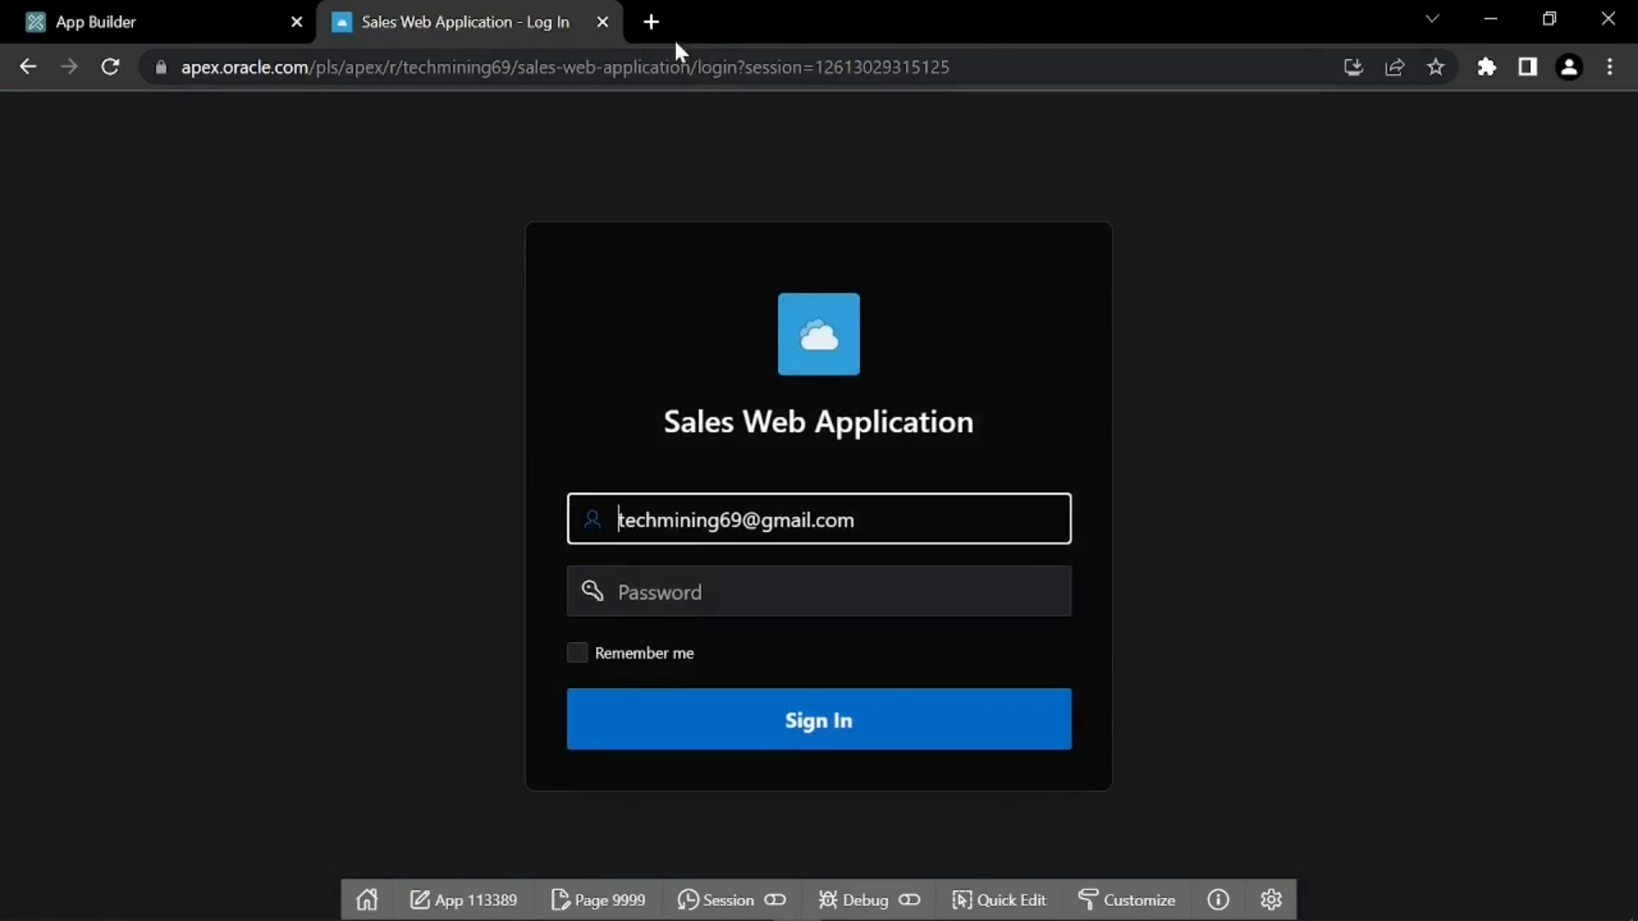
click(600, 21)
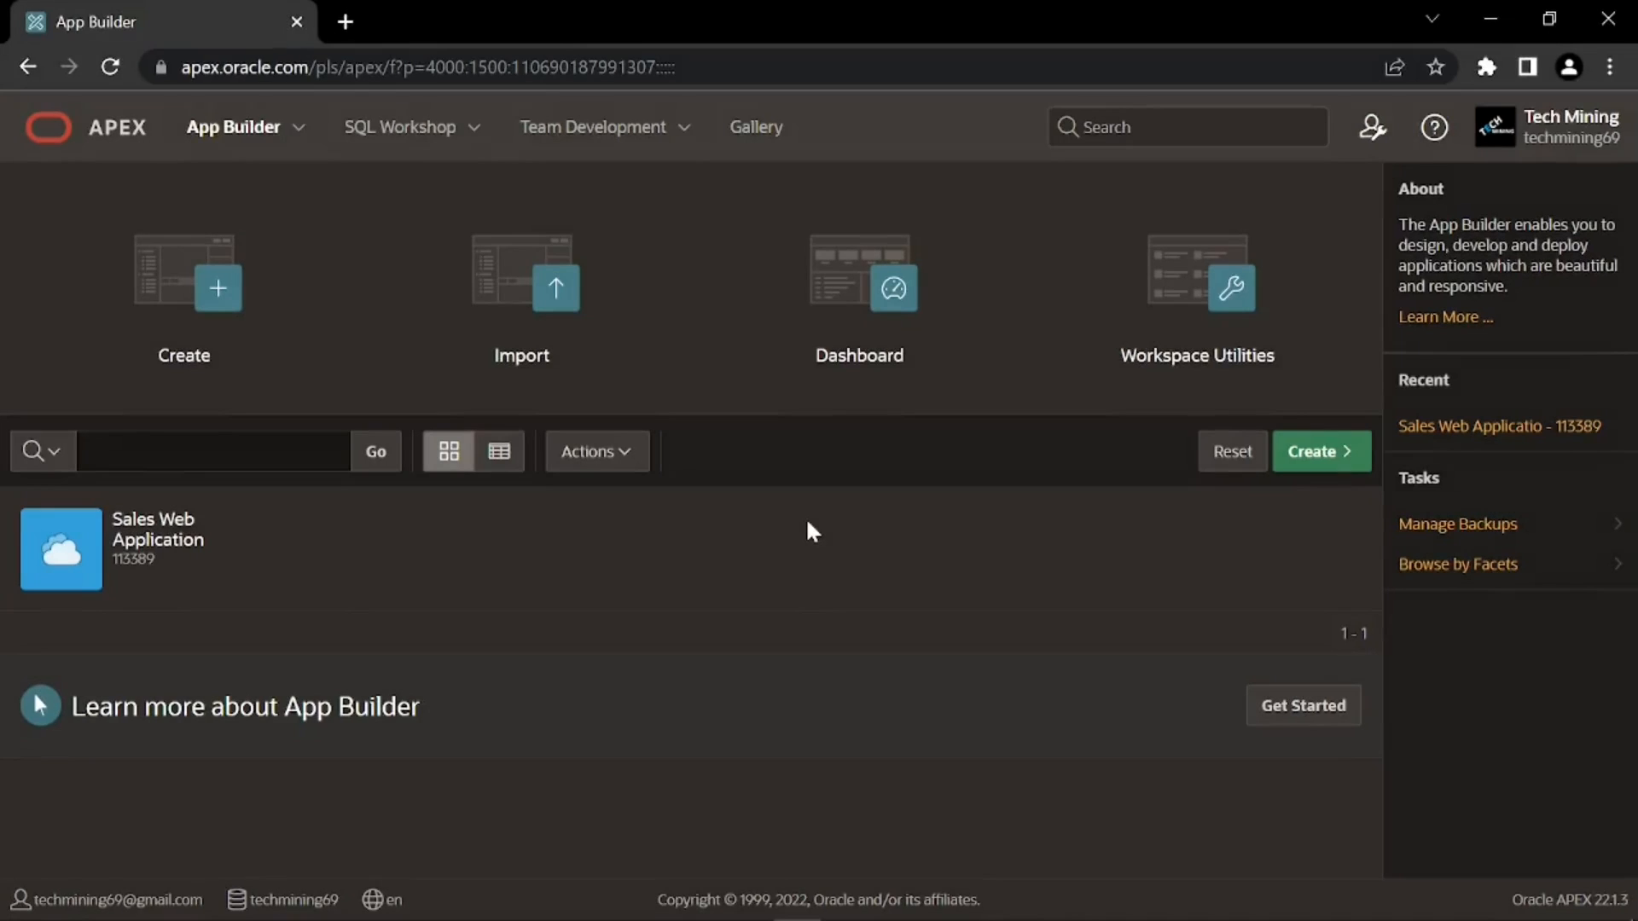
- View the existing DEMO tables in the Object Browser and return to App Builder
click(470, 139)
click(429, 182)
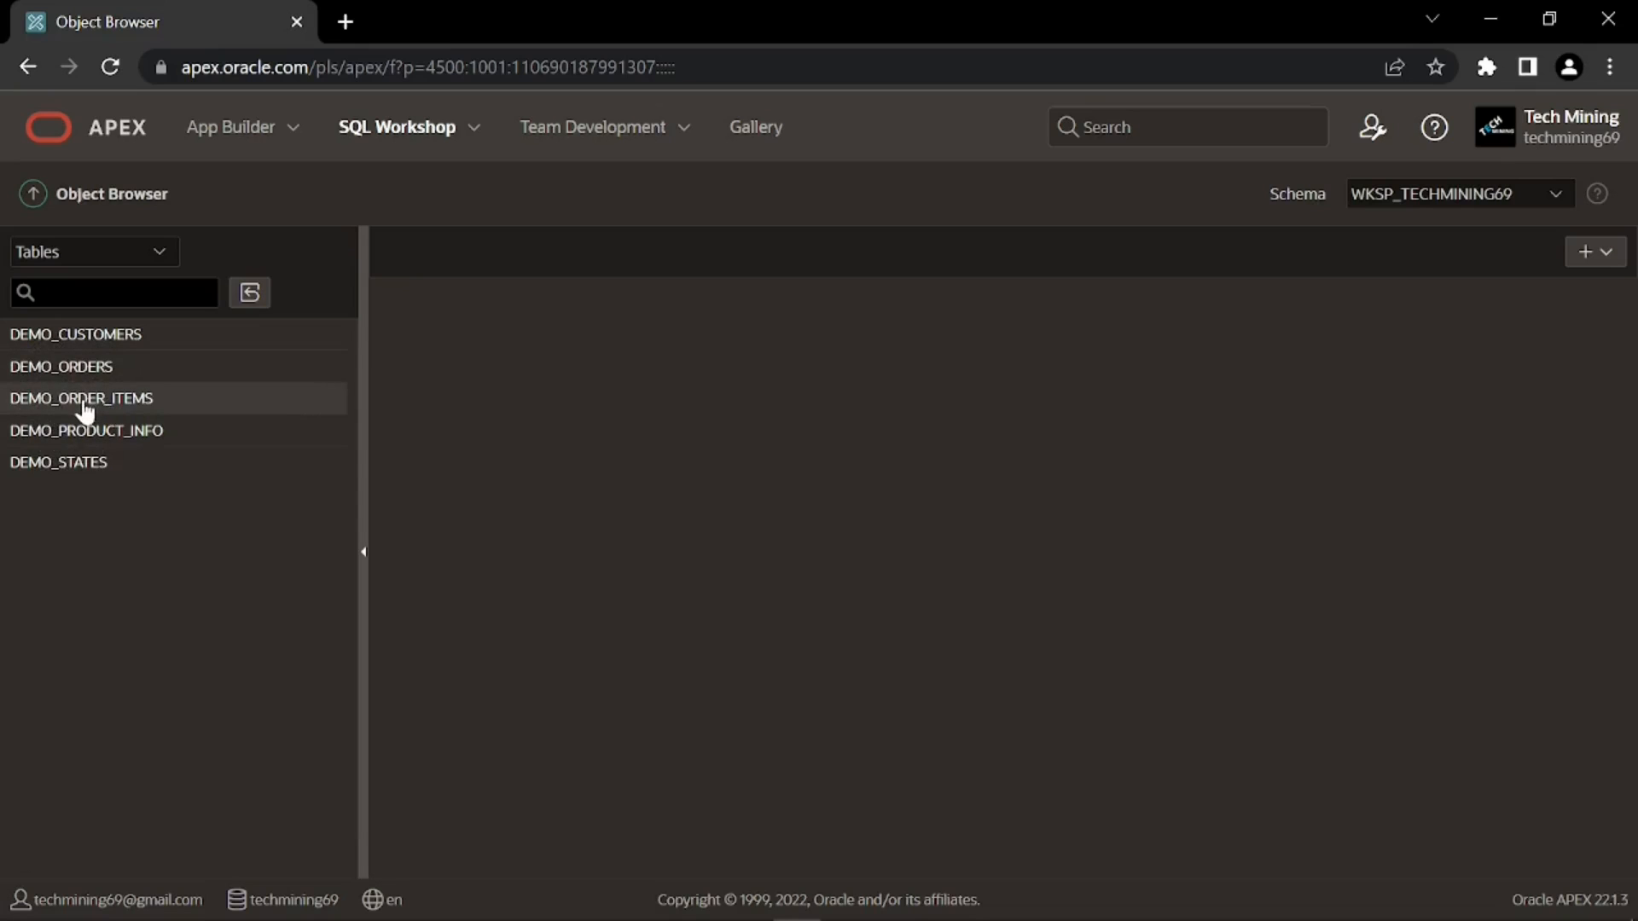
click(257, 135)
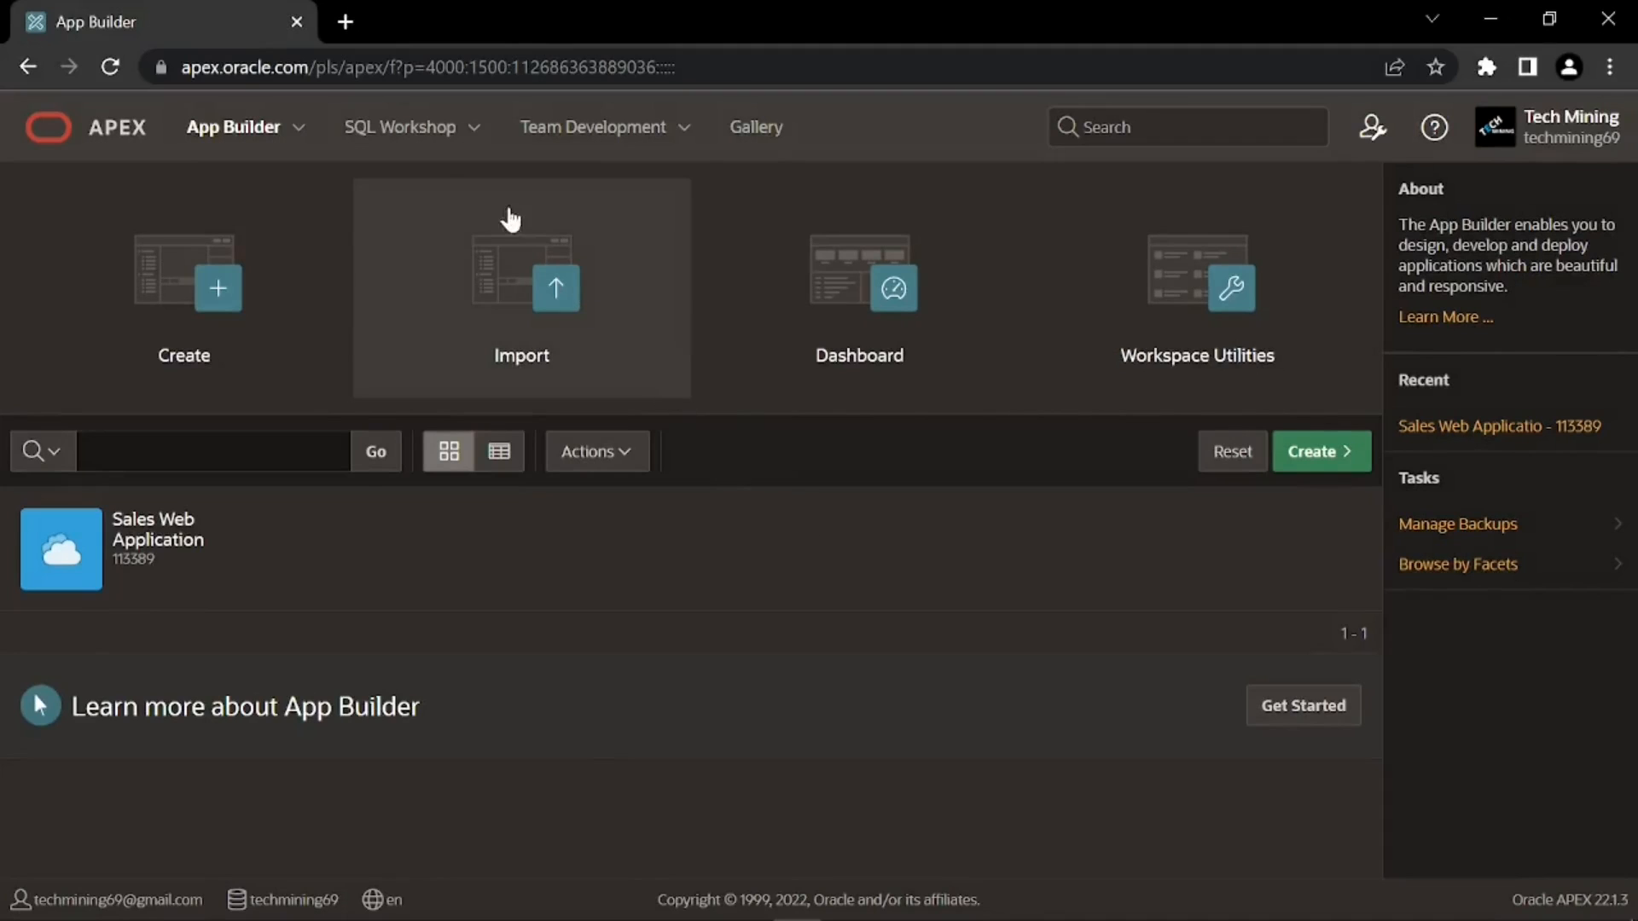
- Open the Object Browser in SQL Workshop and choose Tables as the object type
click(472, 132)
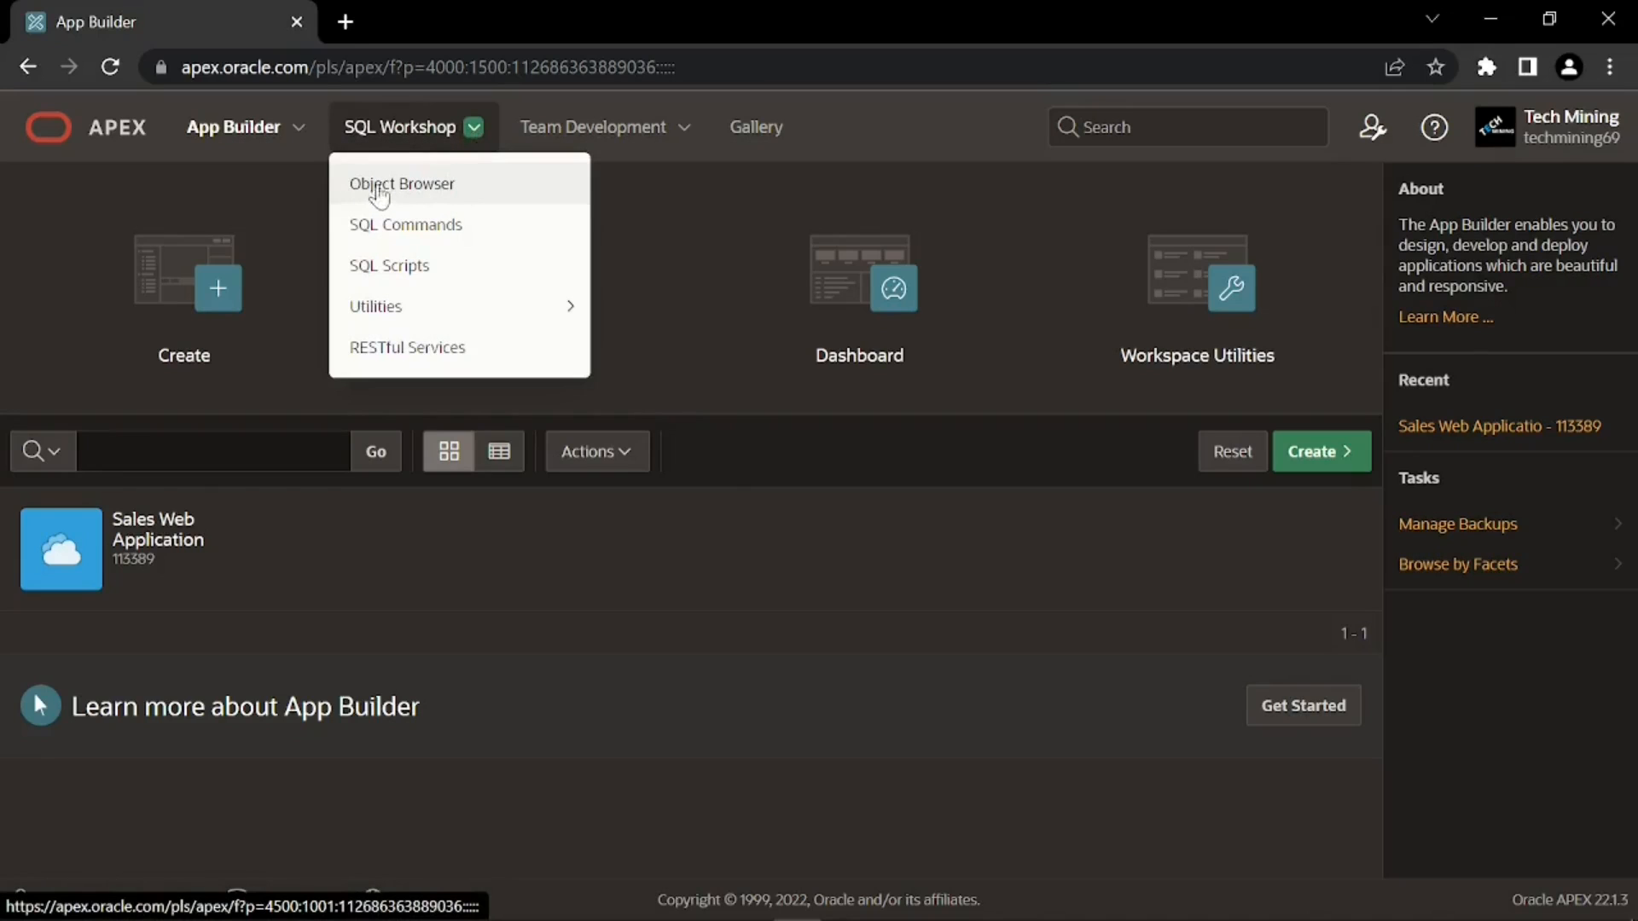
click(465, 186)
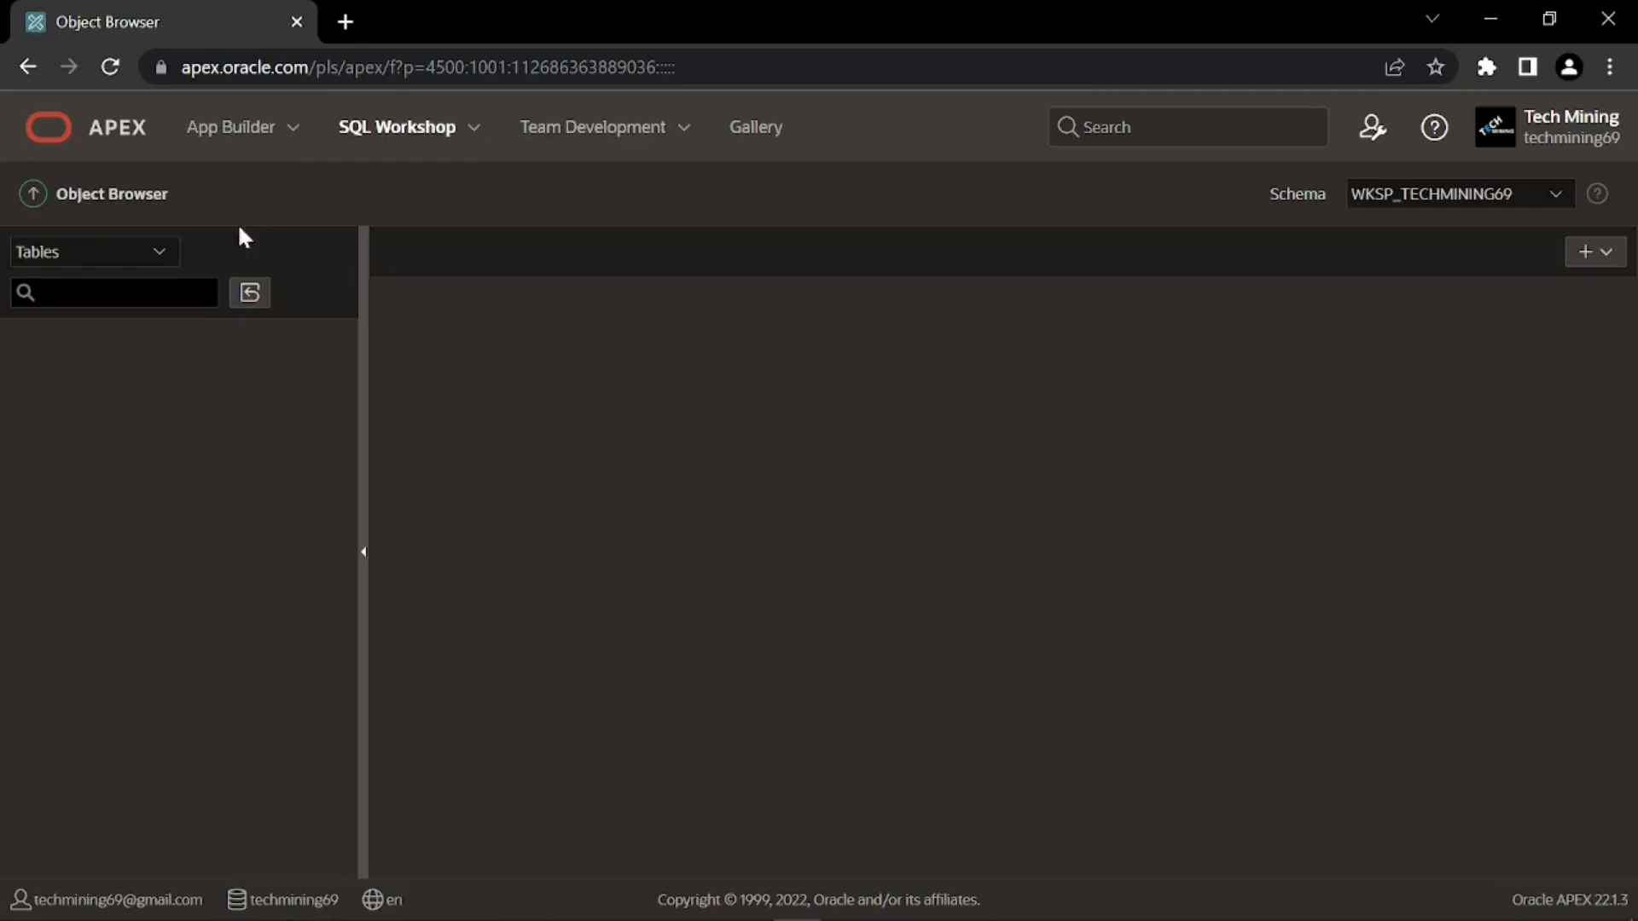
click(162, 256)
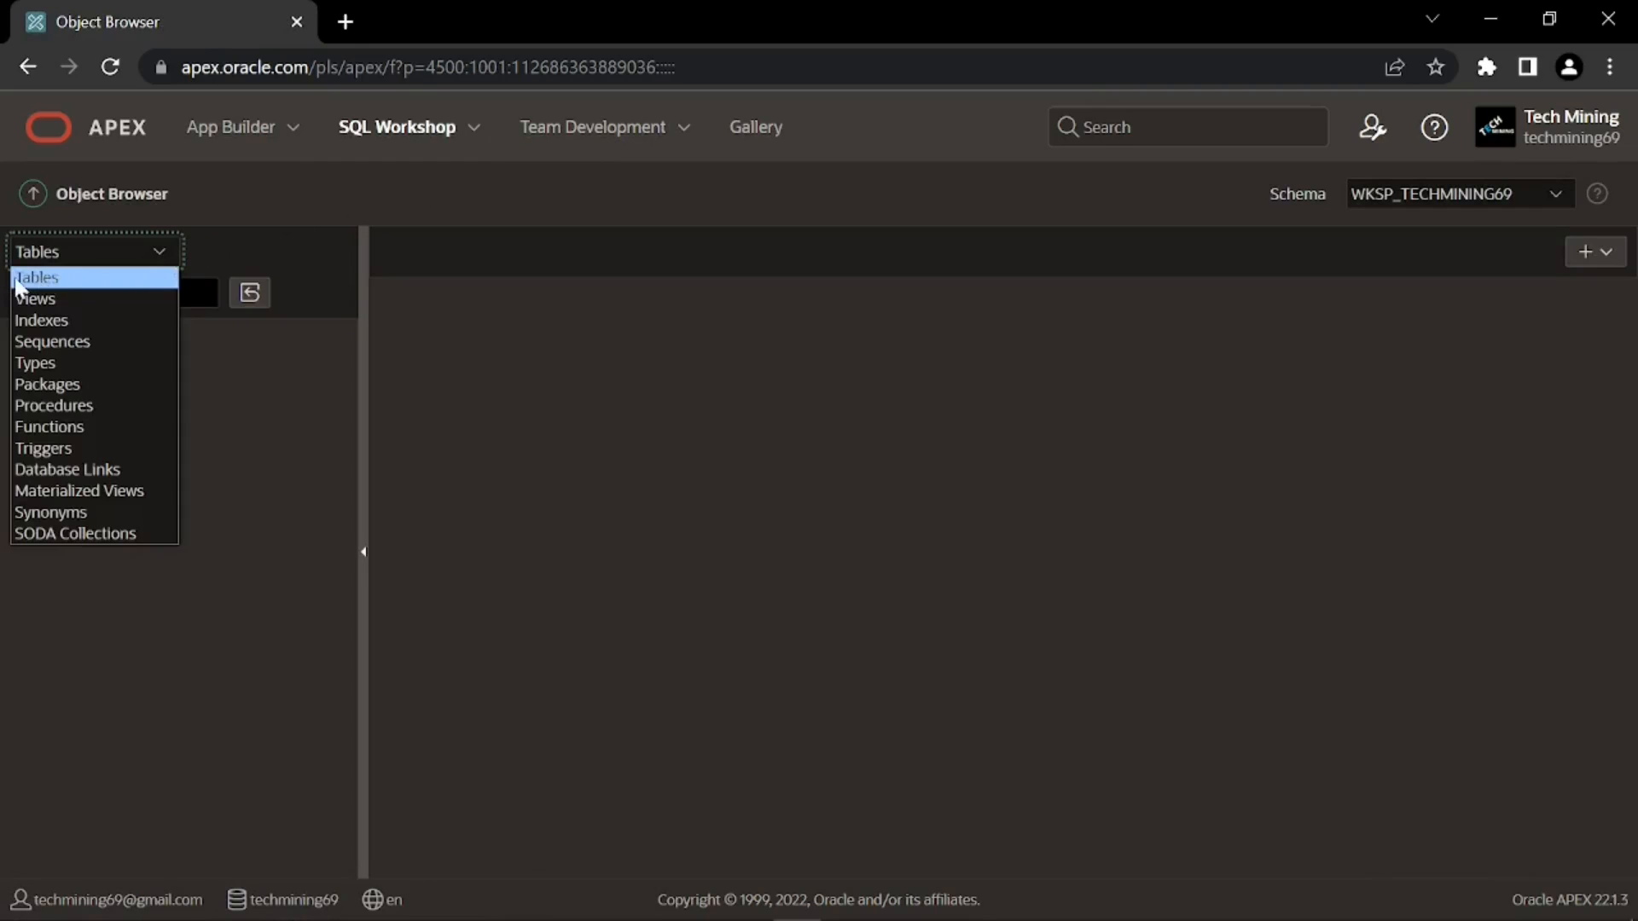
click(44, 285)
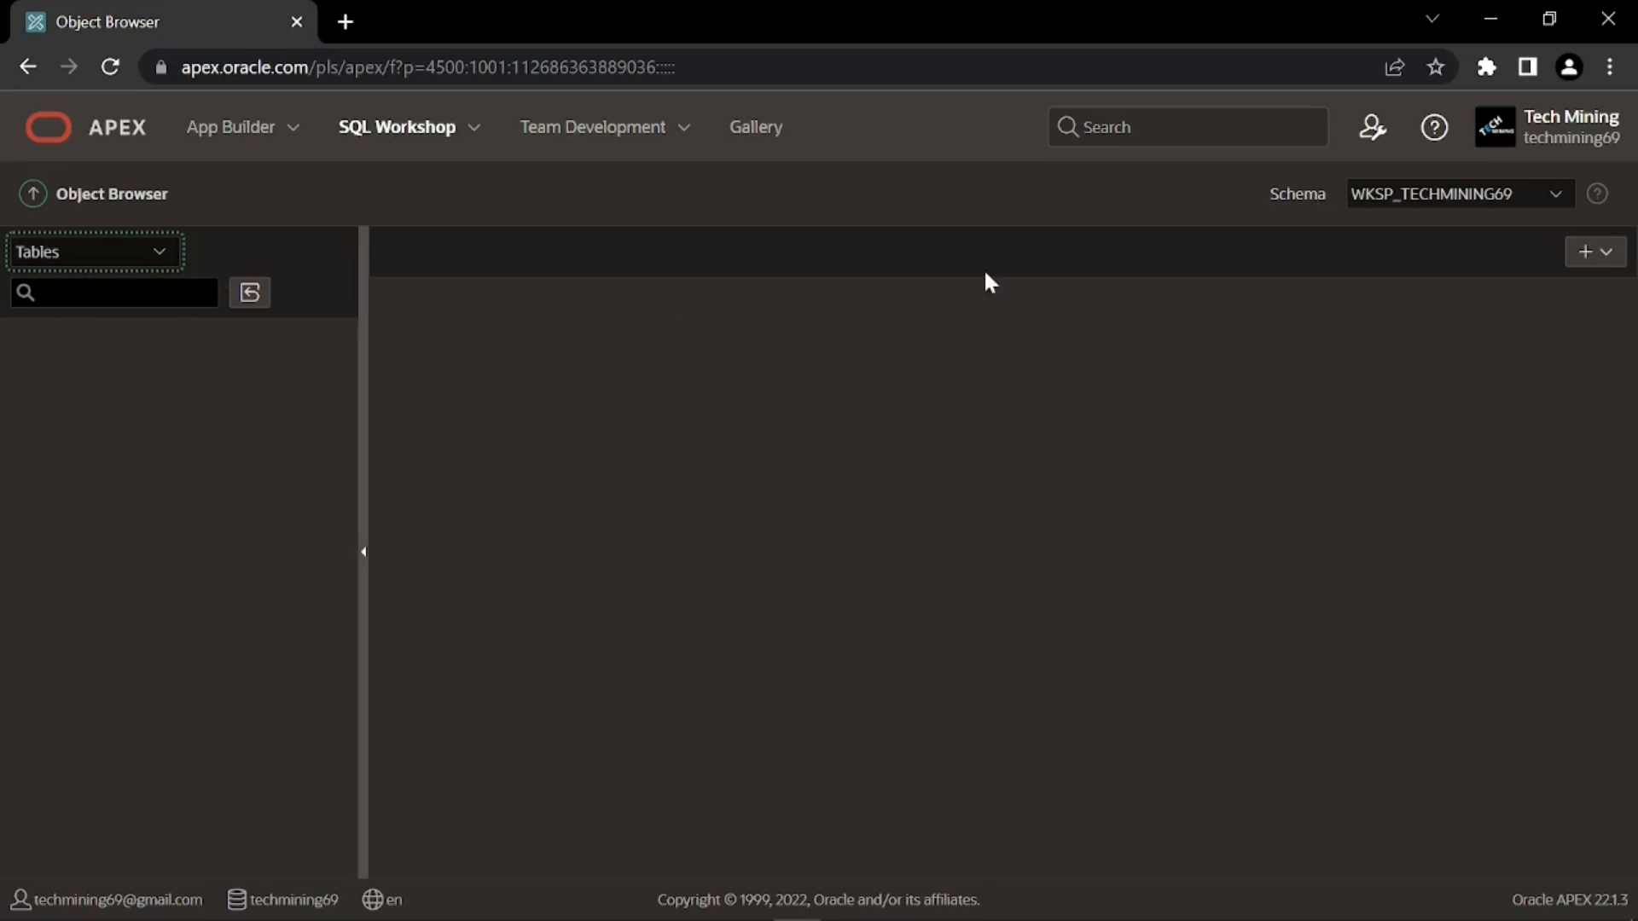
- Start creating a new database table and name it DEMO_CUSTOMERS
click(1586, 256)
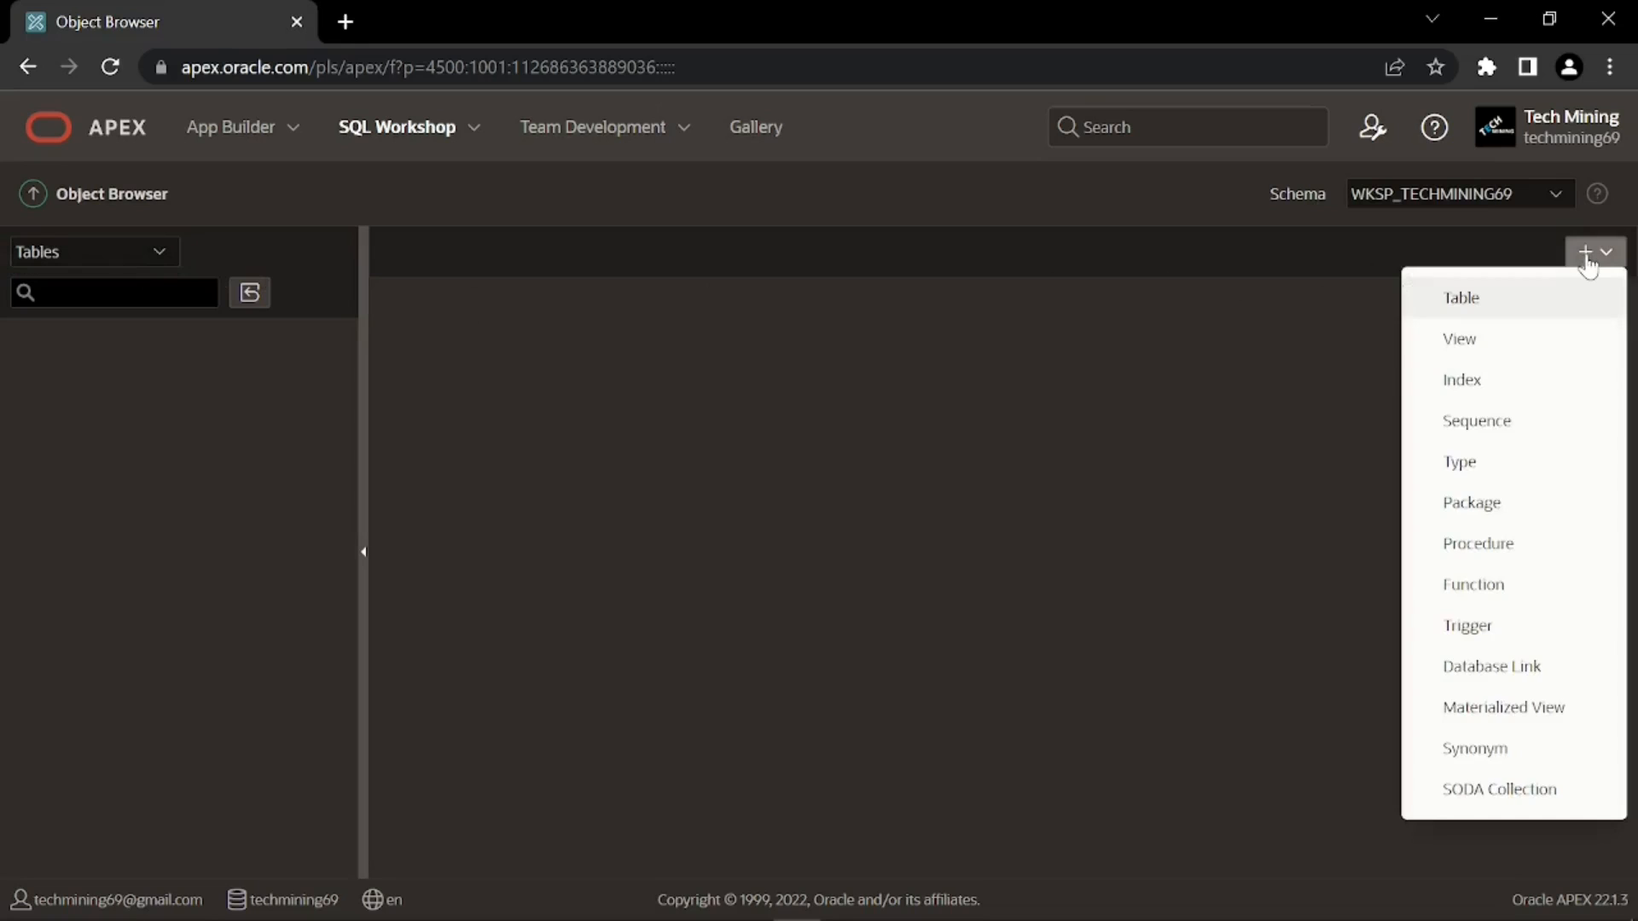
click(1464, 298)
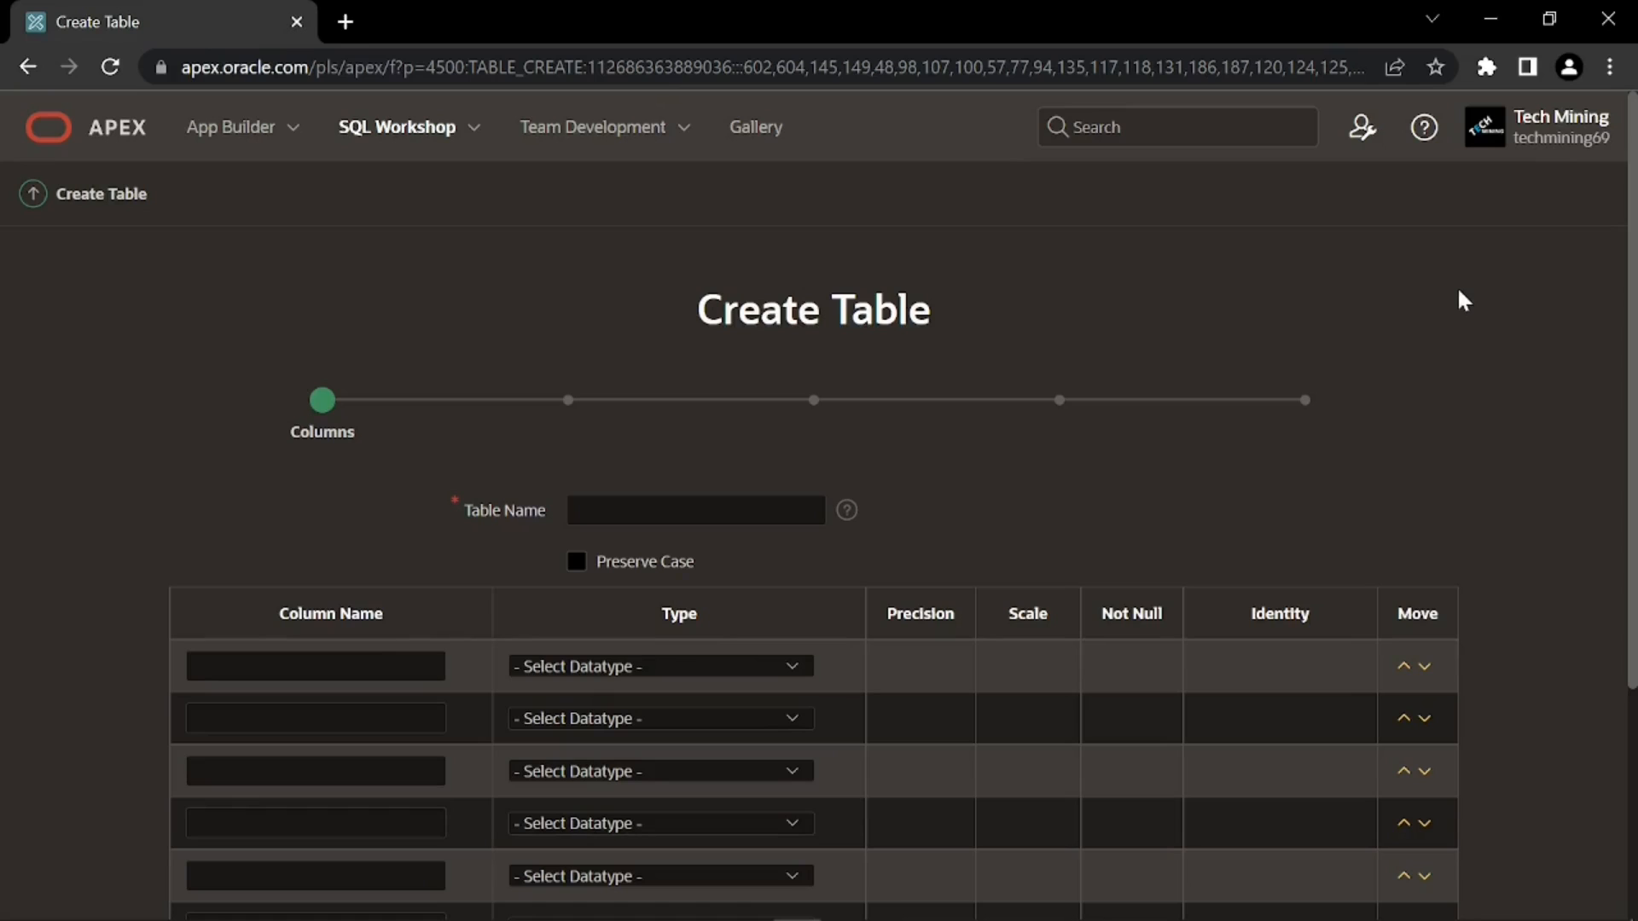
click(721, 511)
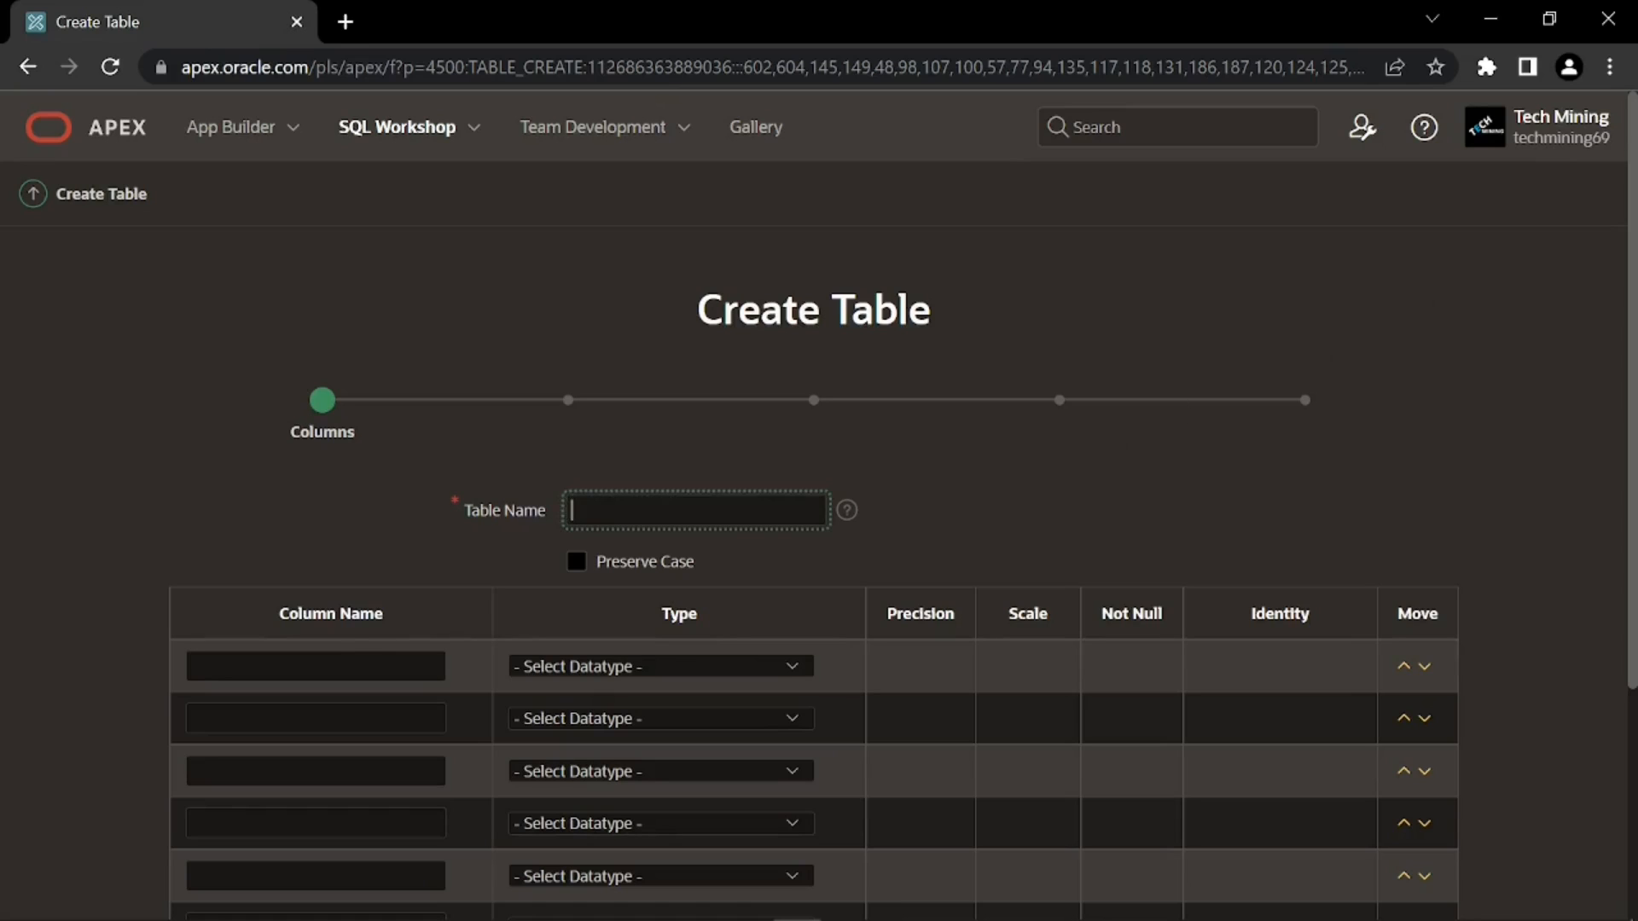
text(DEMO_CUSTOMERS)
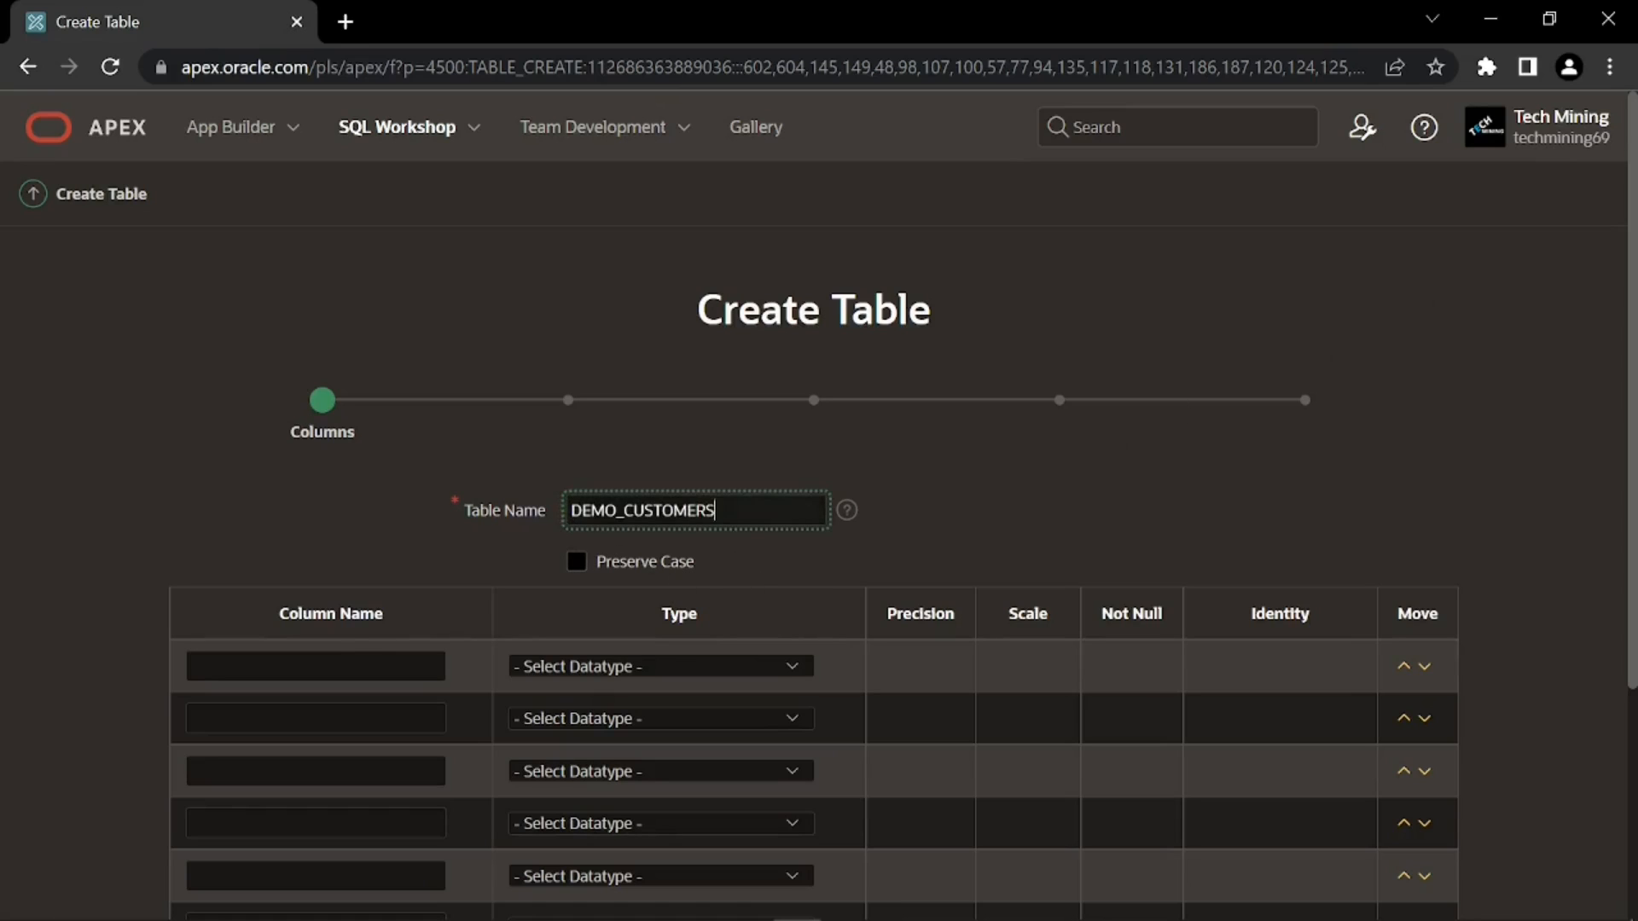
click(537, 544)
- Define the first column of DEMO_CUSTOMERS as CUSTOMER_ID with the NUMBER type and make it Not Null
click(243, 670)
text(CUSTOMER_ID)
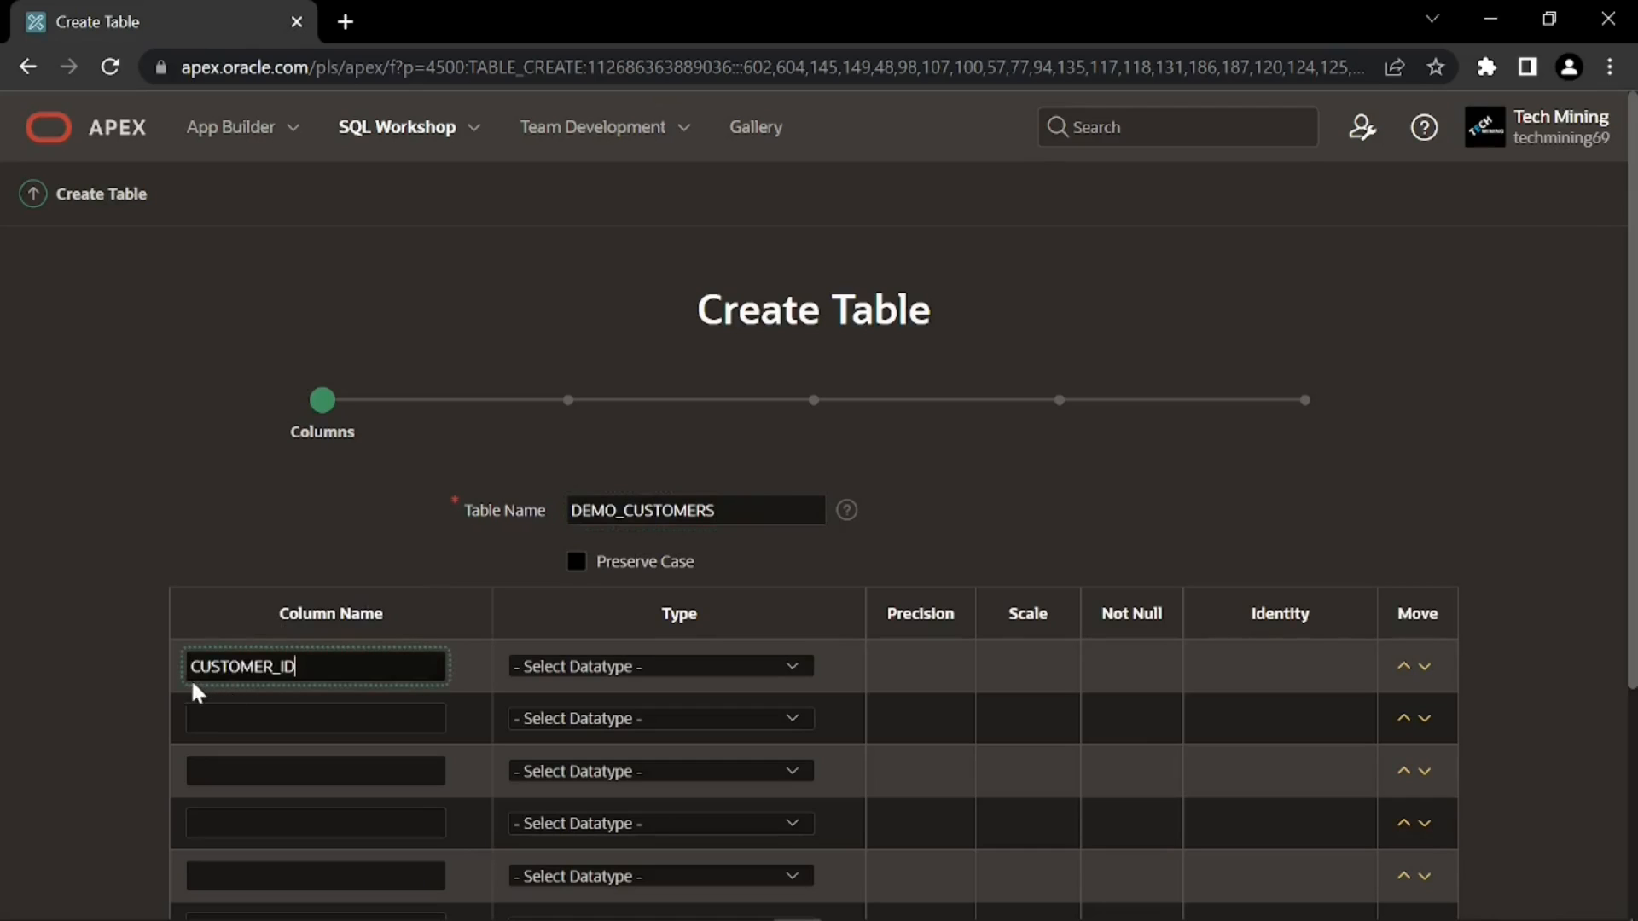
click(566, 666)
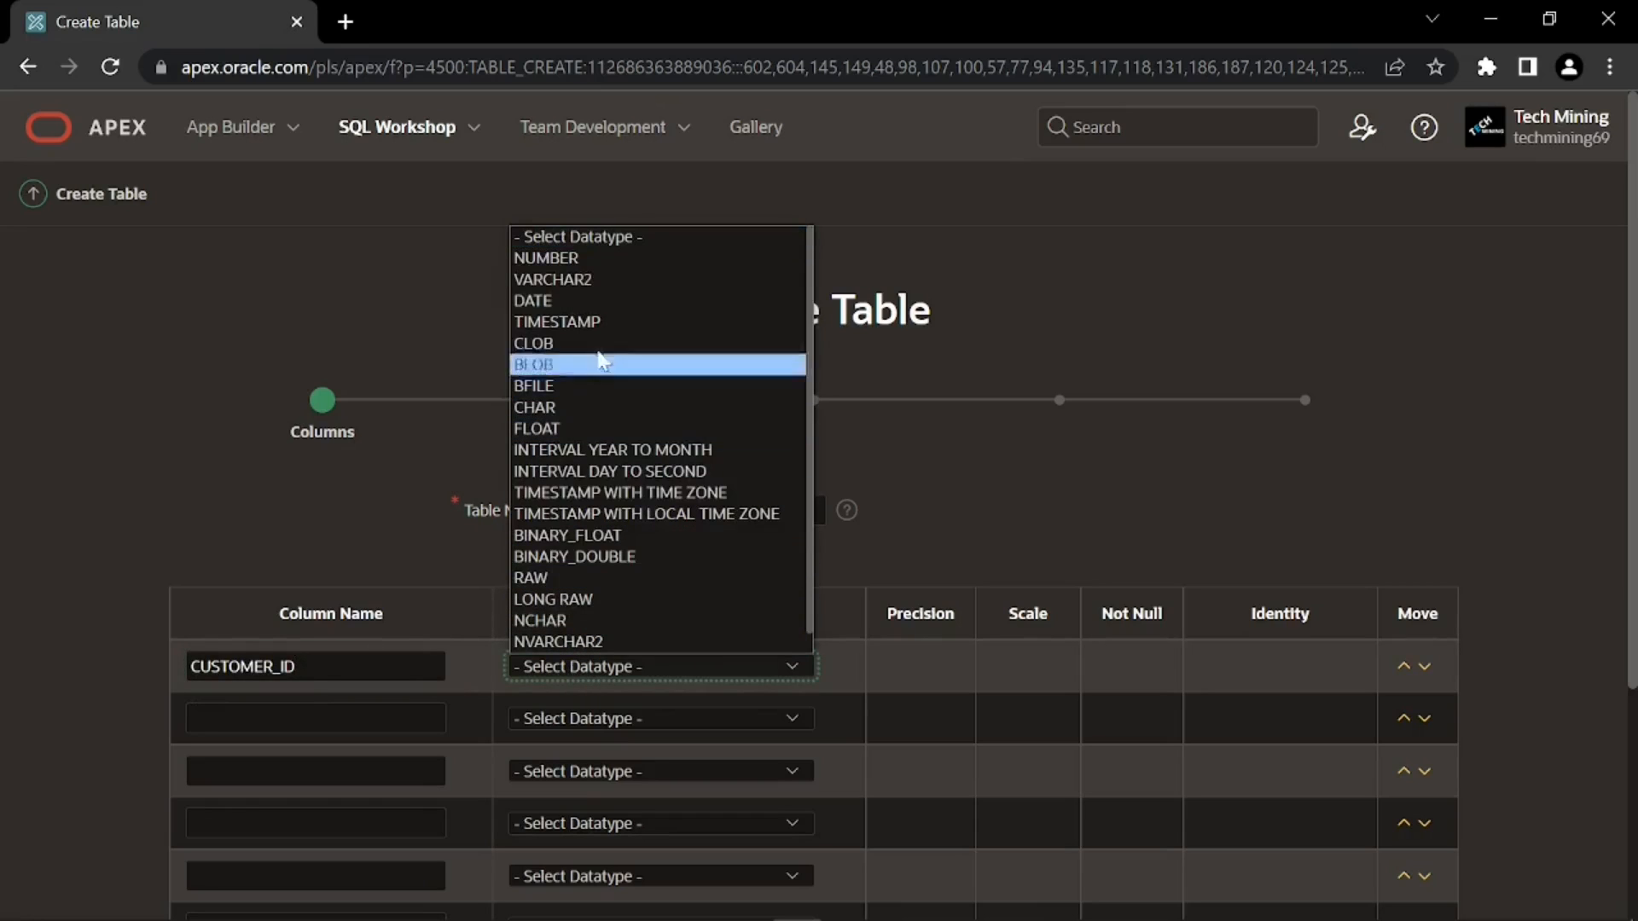
click(554, 257)
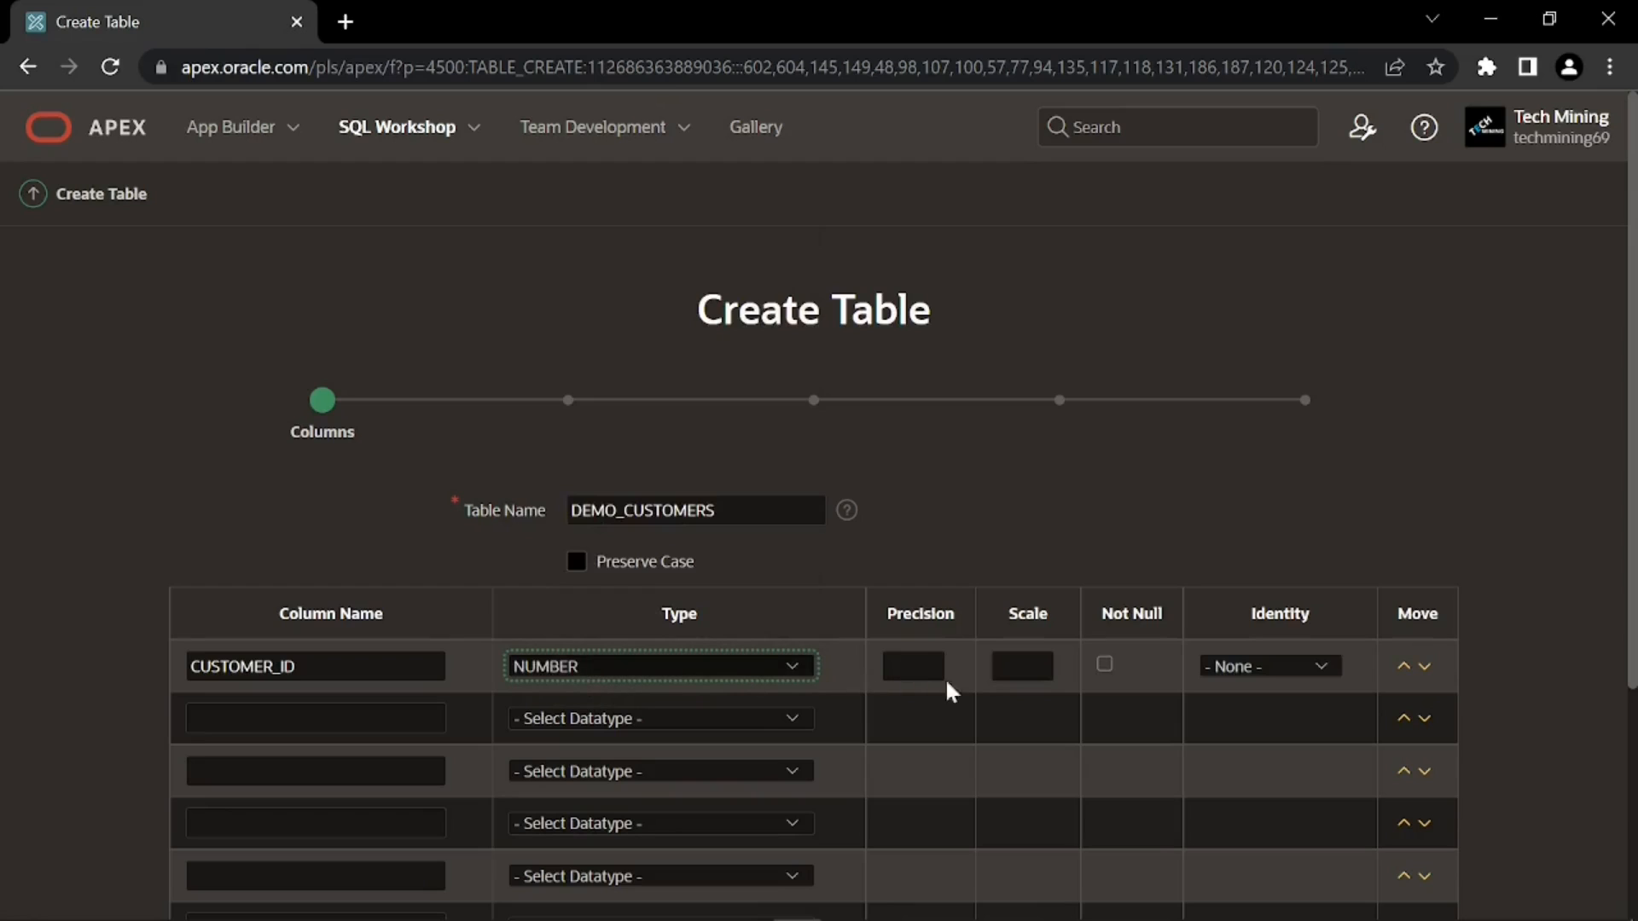
click(1106, 664)
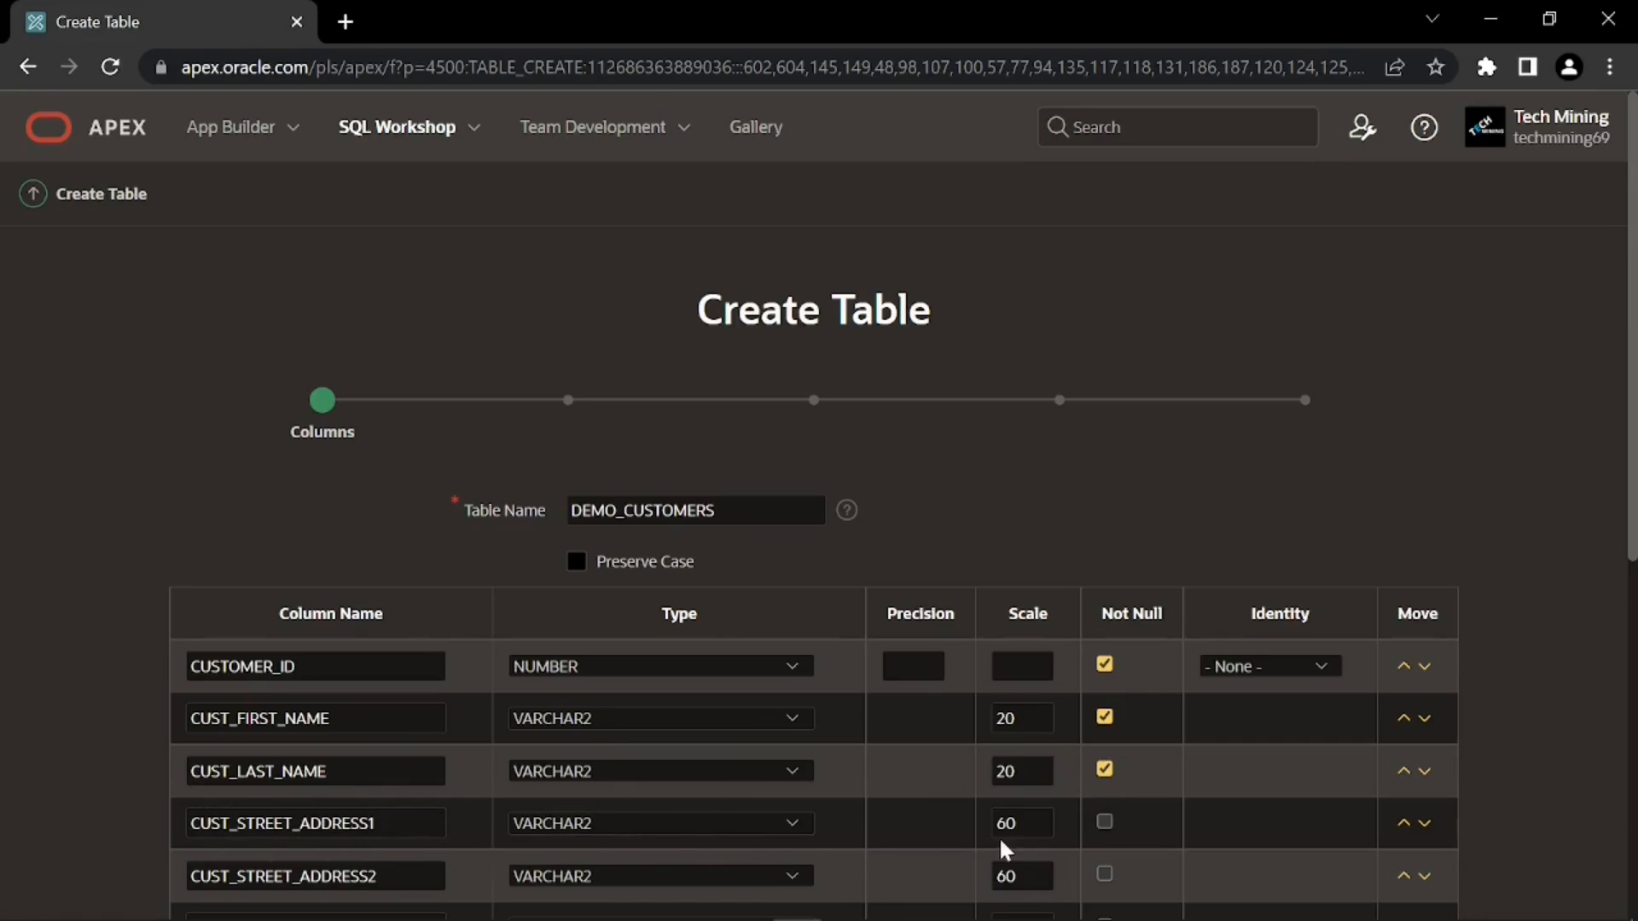
- Check the DEMO_CUSTOMERS column definitions down to TAGS and continue to the primary key settings
scroll(613, 826, down, 2)
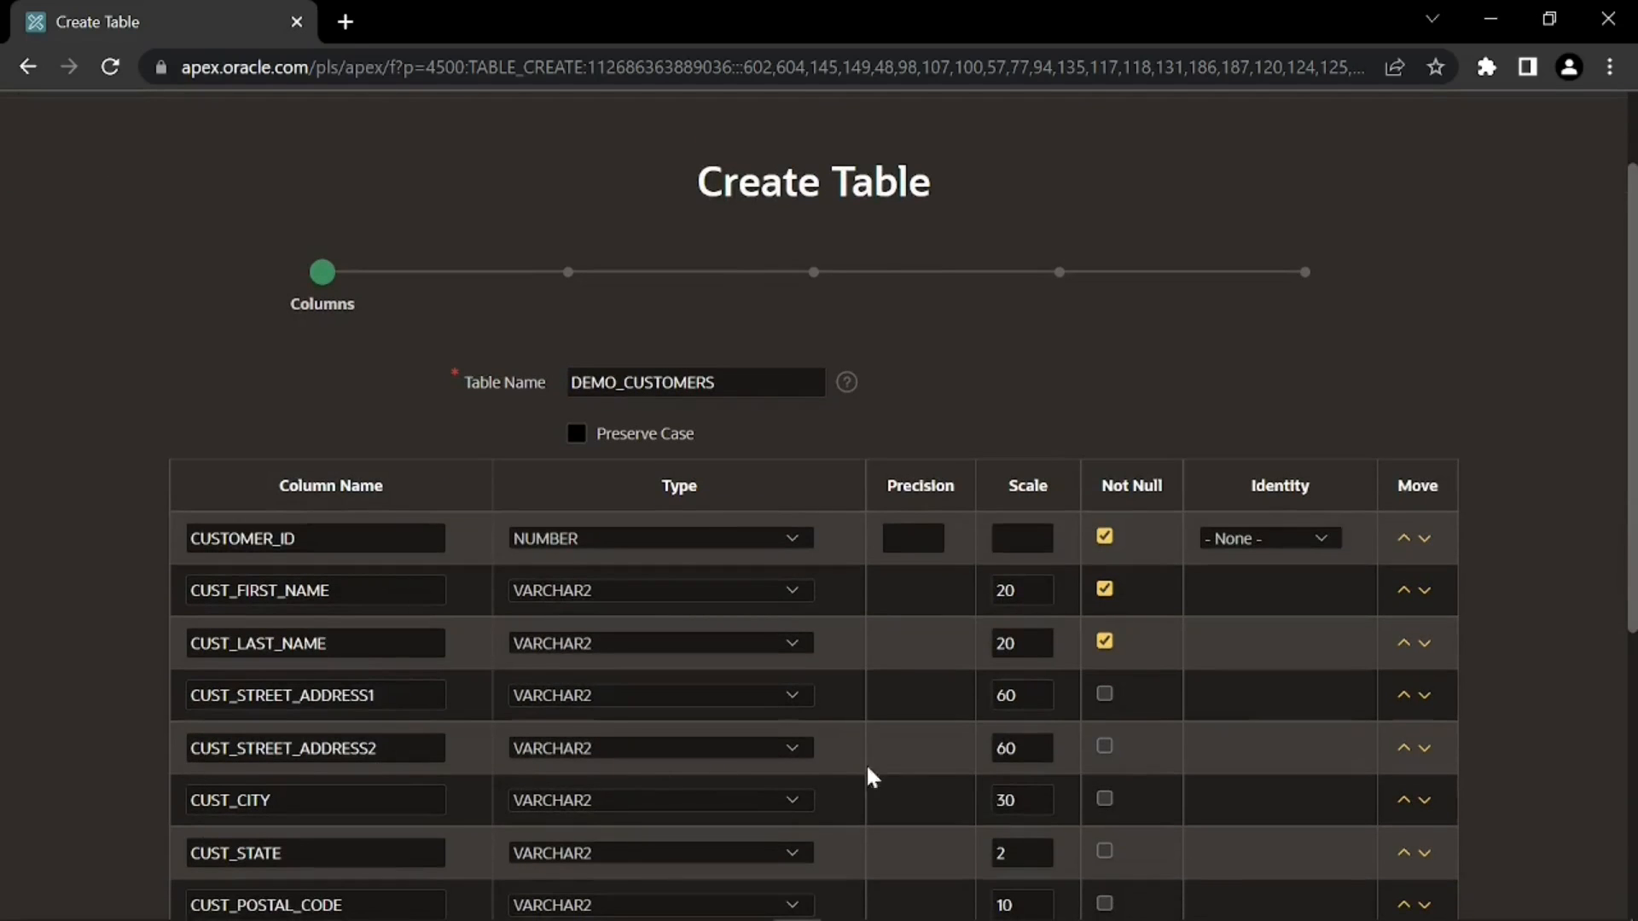
scroll(204, 759, down, 2)
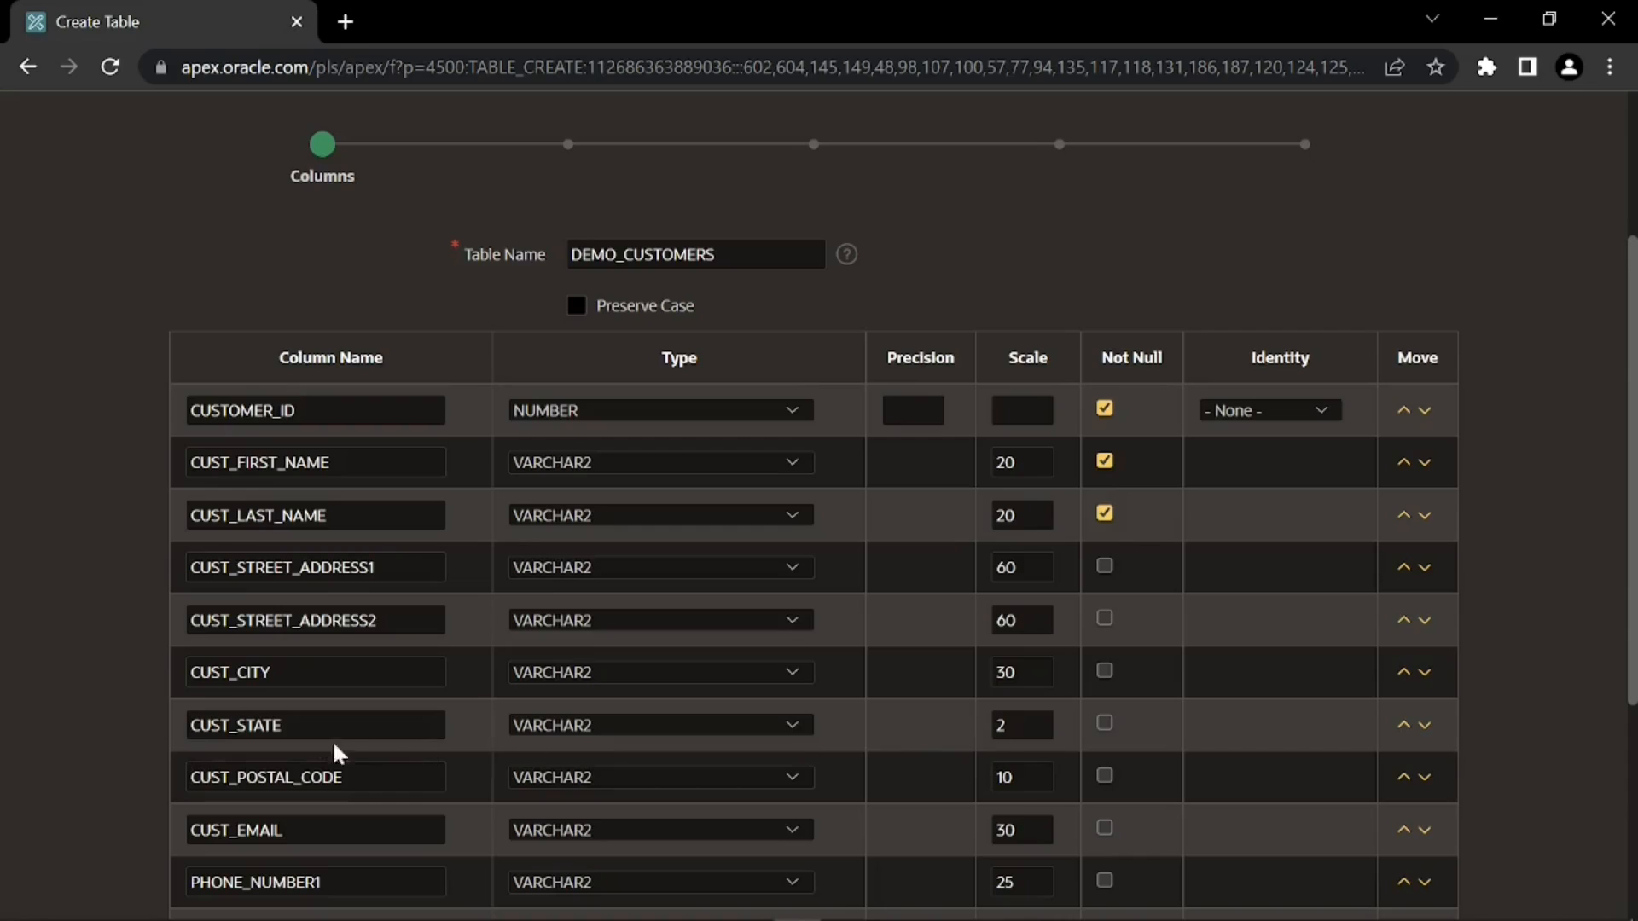
scroll(288, 736, down, 2)
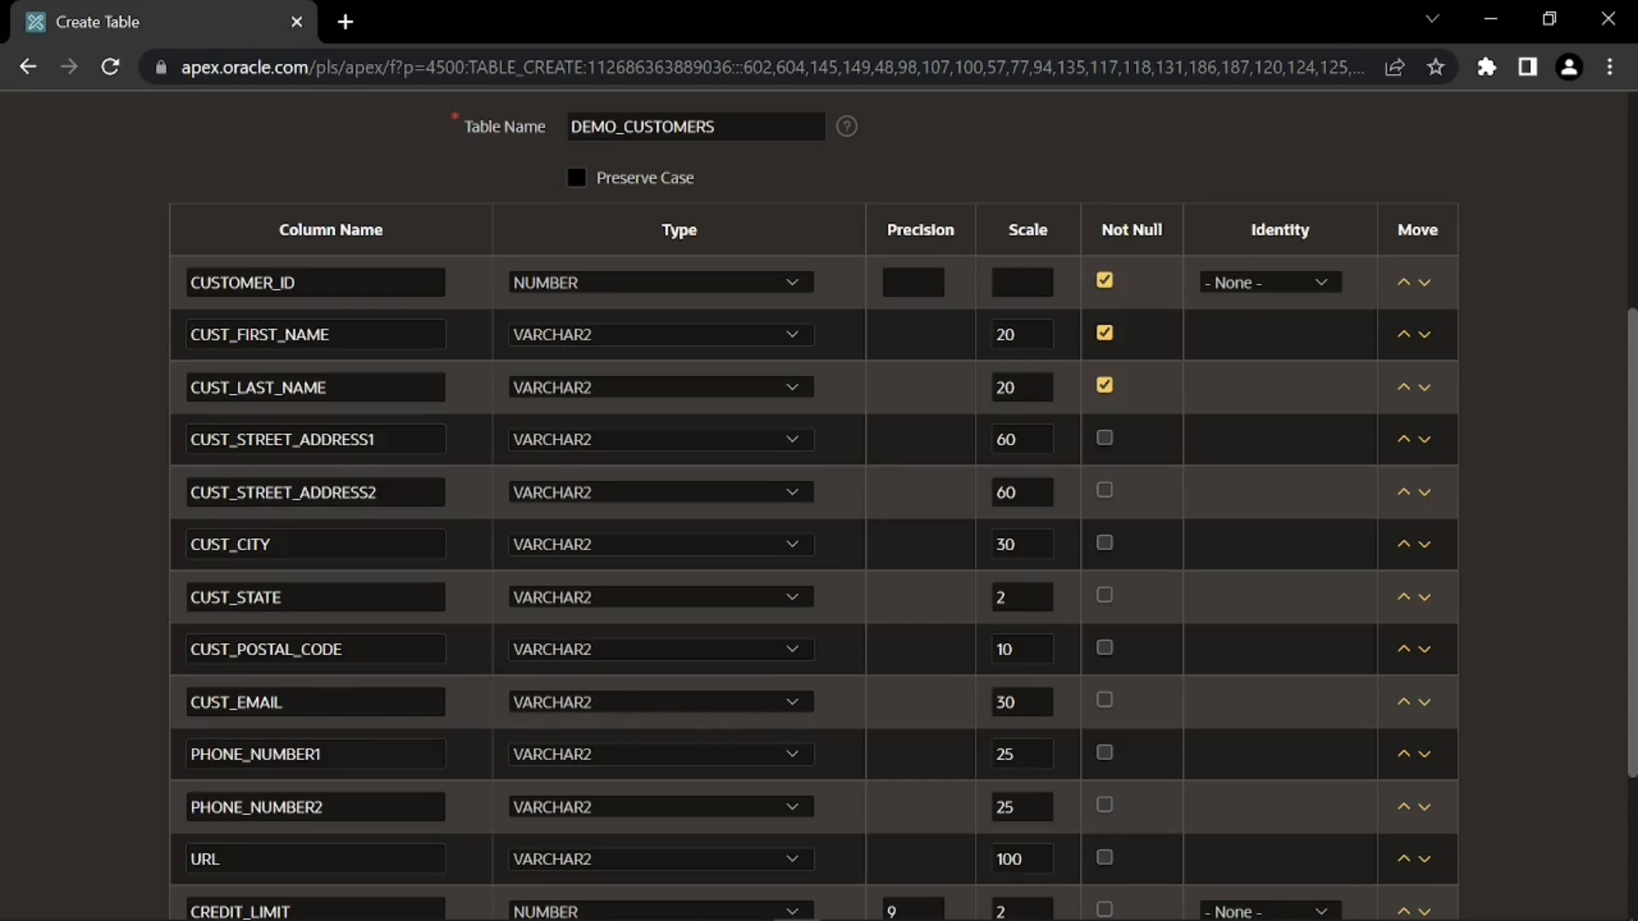
scroll(813, 512, down, 2)
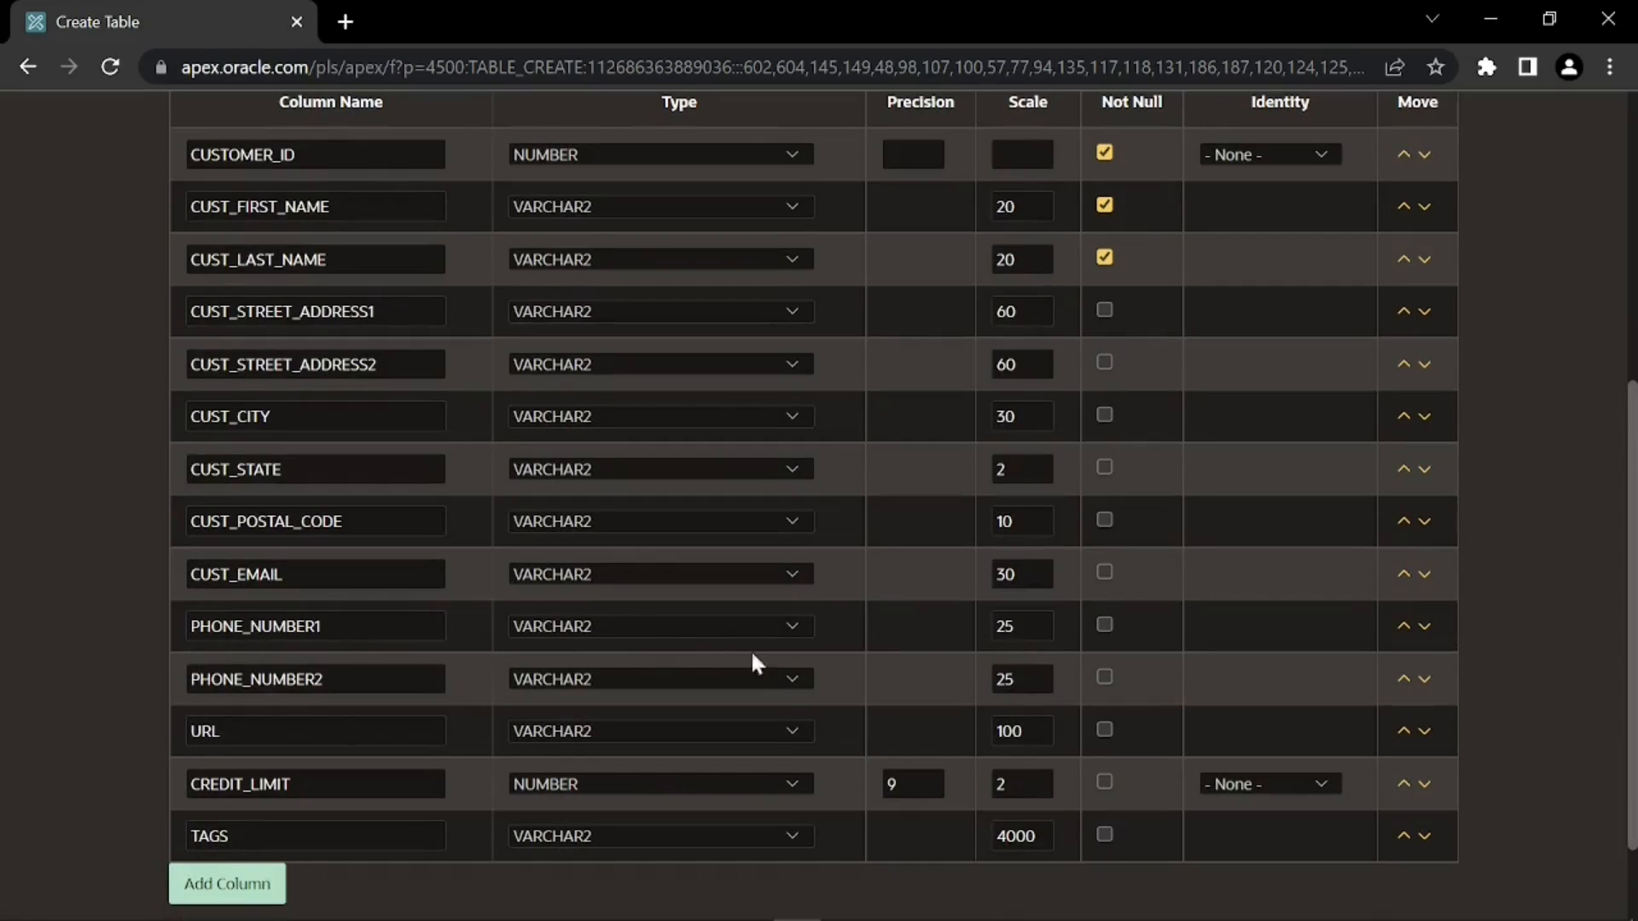
scroll(341, 655, down, 2)
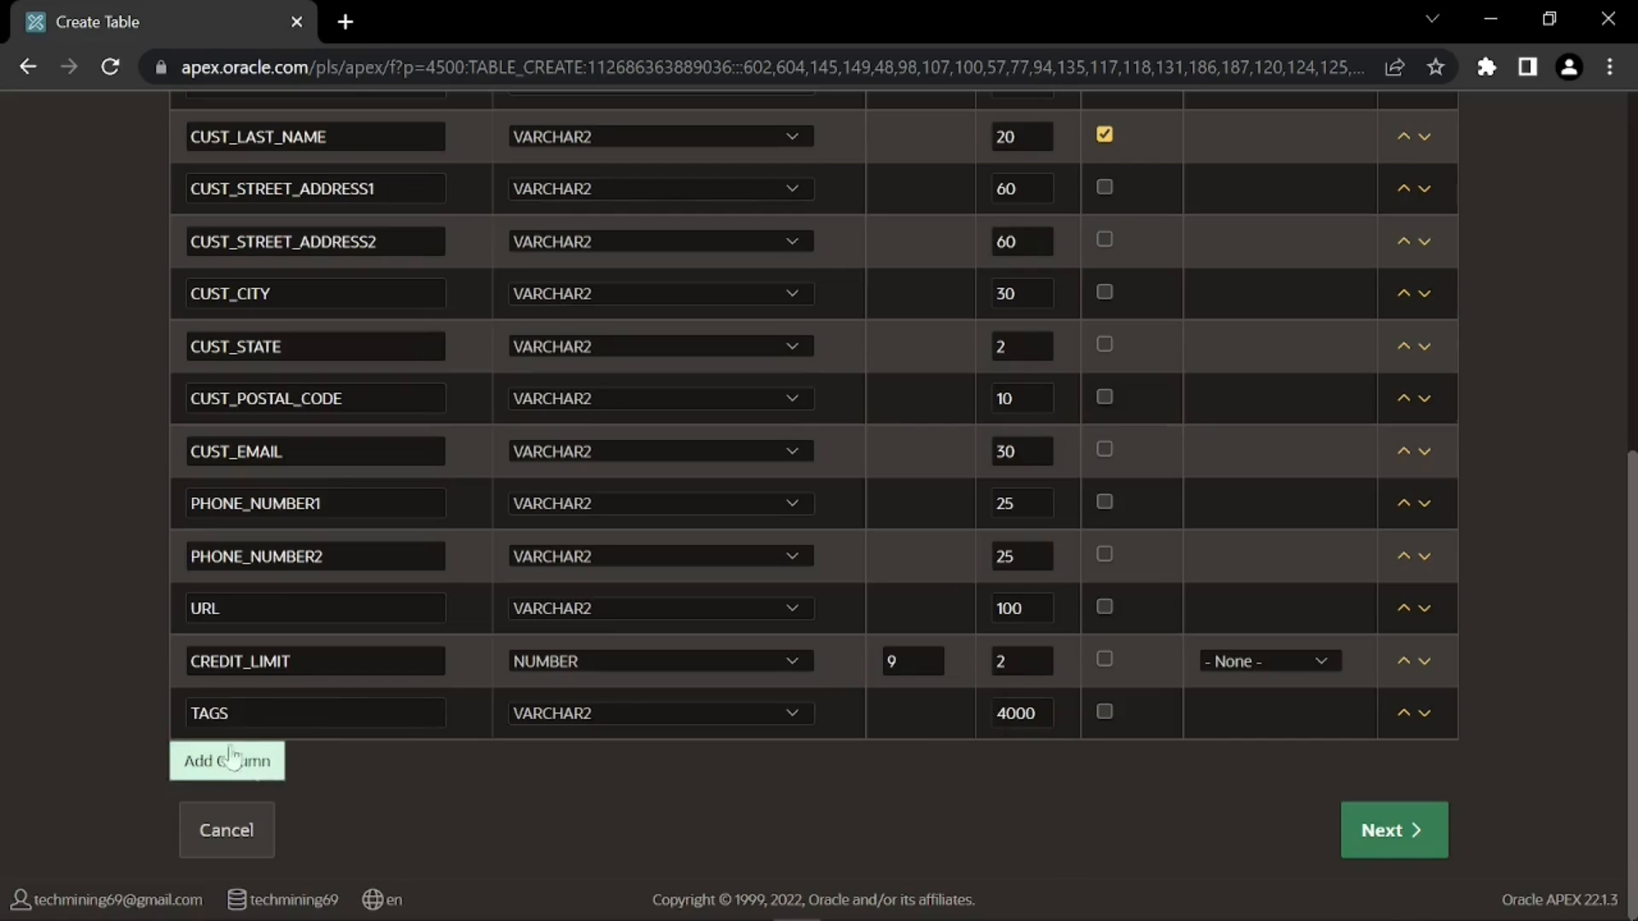
click(1370, 830)
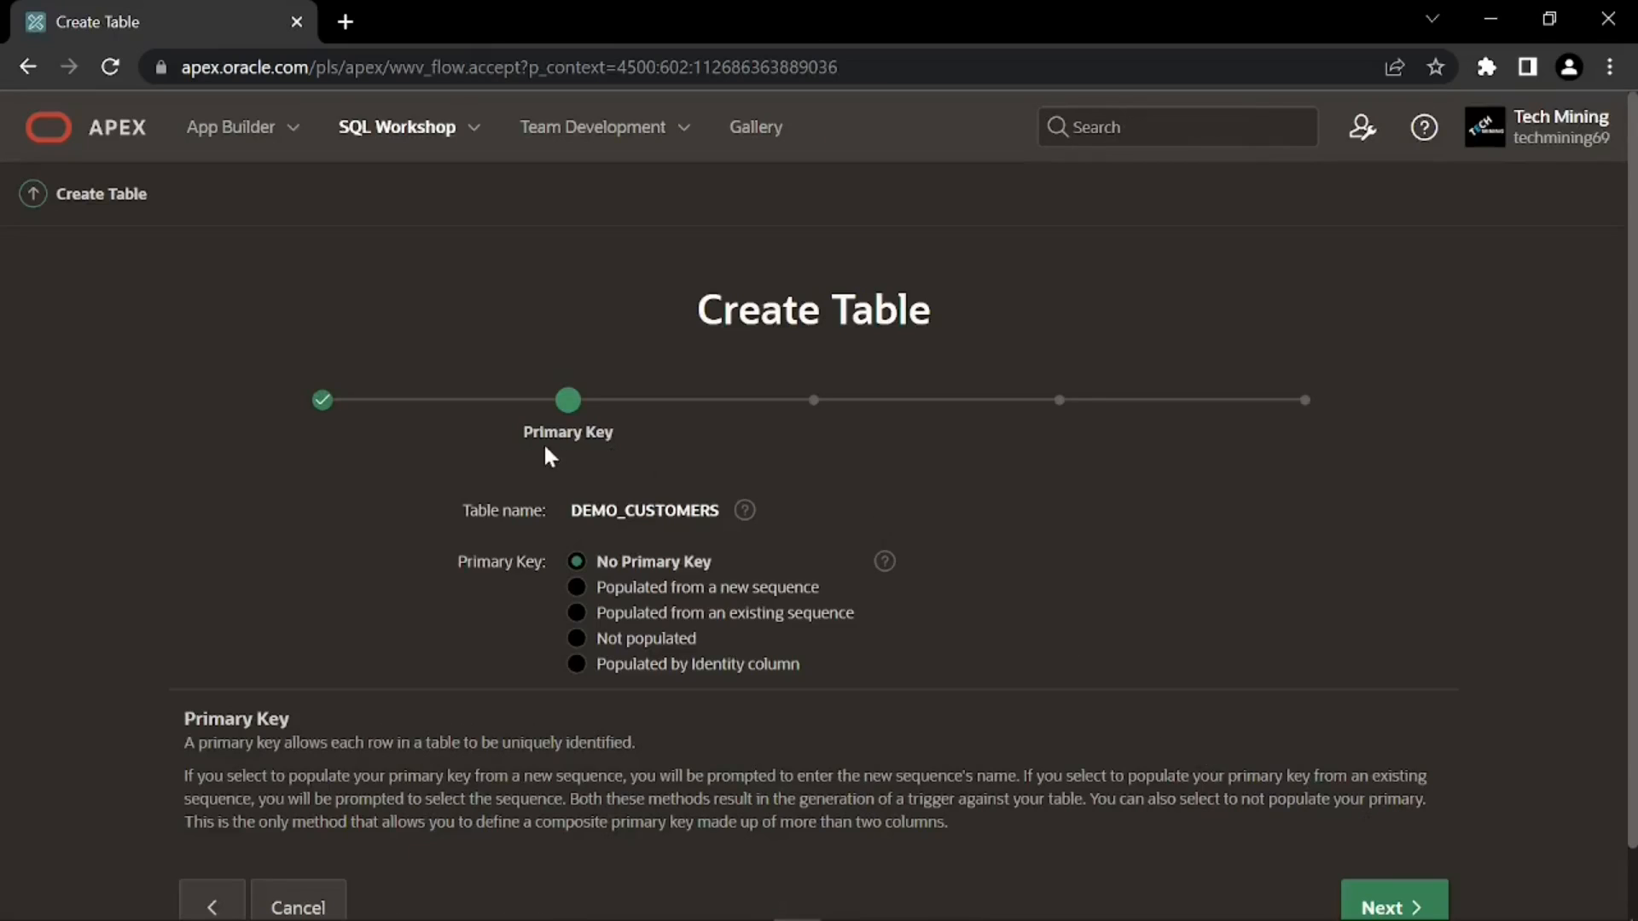
- Set CUSTOMER_ID as the primary key populated from a new sequence, keeping the proposed constraint and sequence names, and continue
key(F10)
click(580, 593)
scroll(580, 597, down, 2)
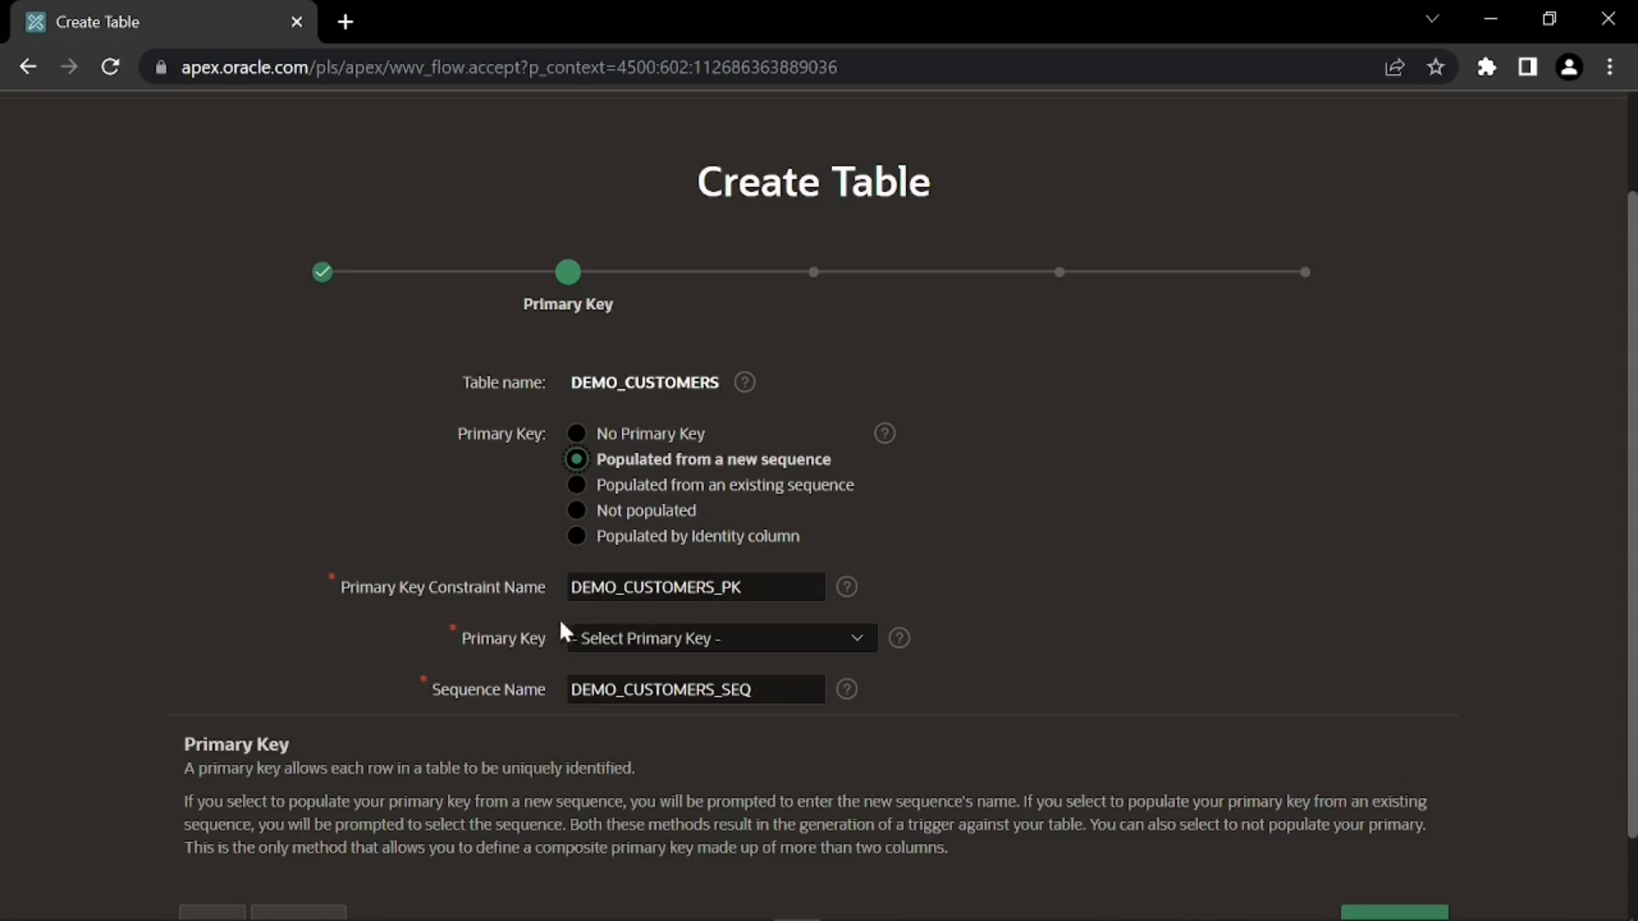
click(611, 649)
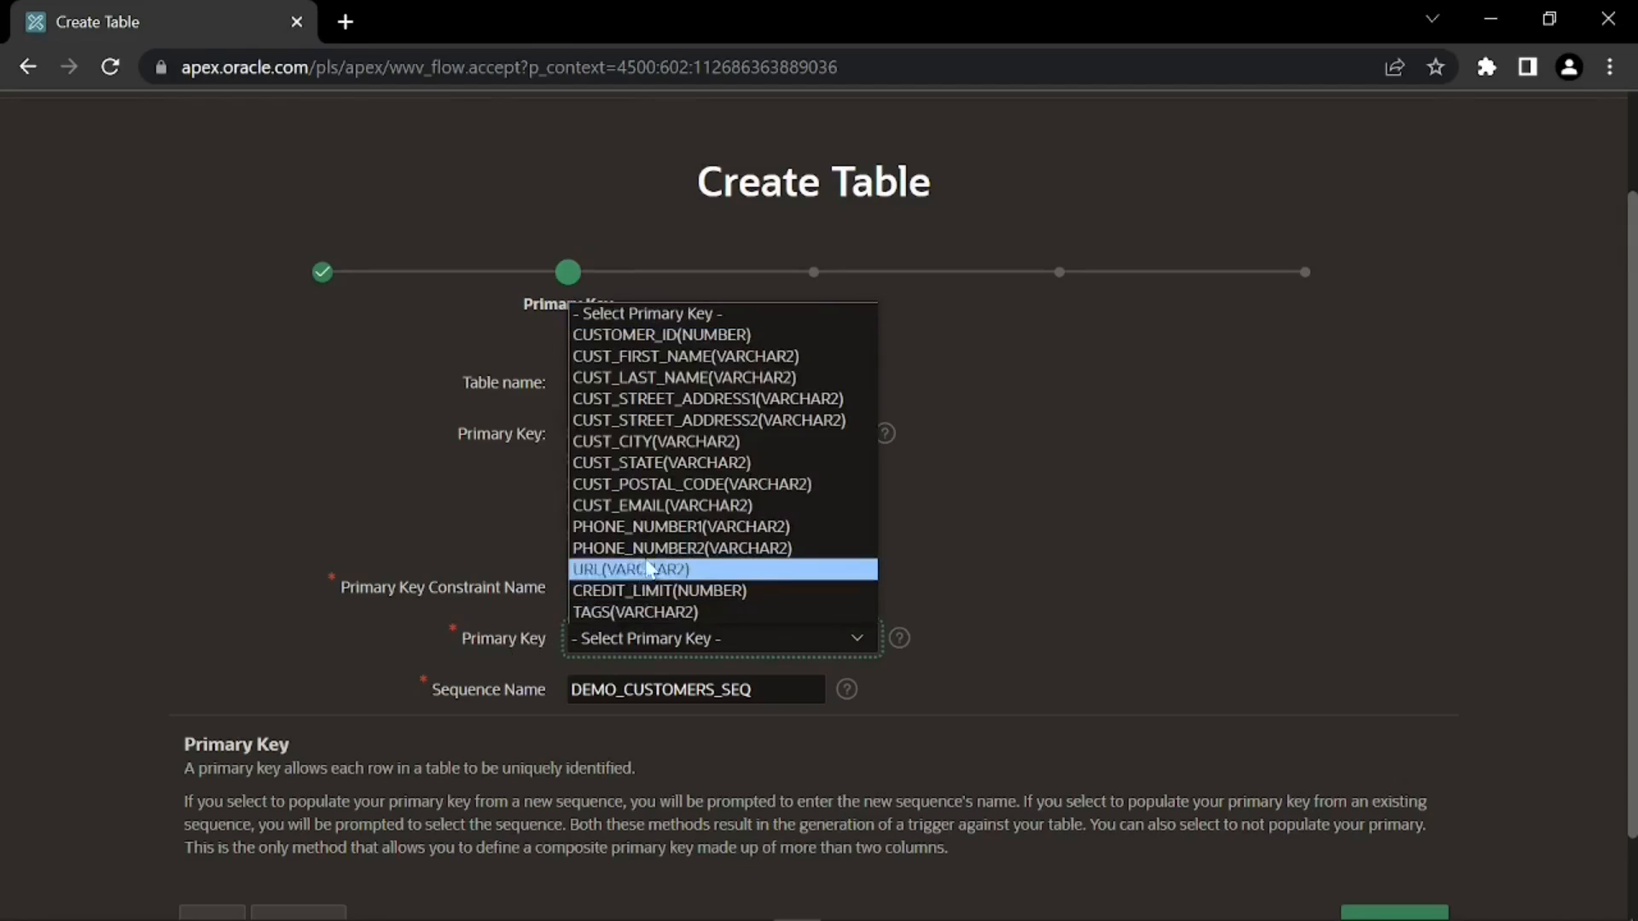
click(705, 334)
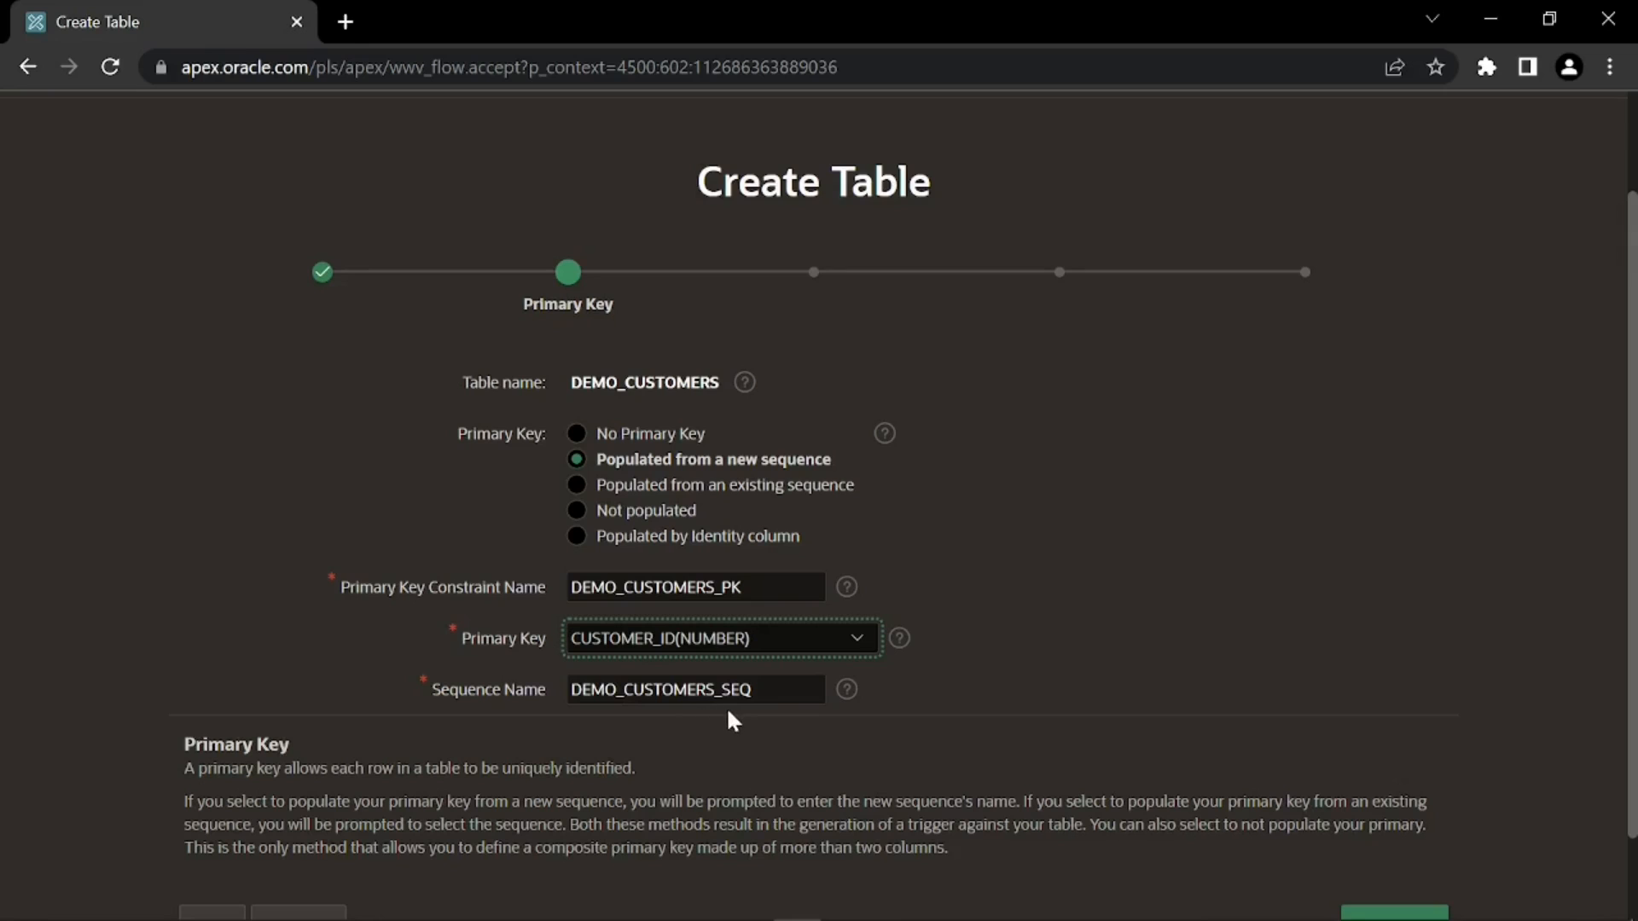
key(Tab)
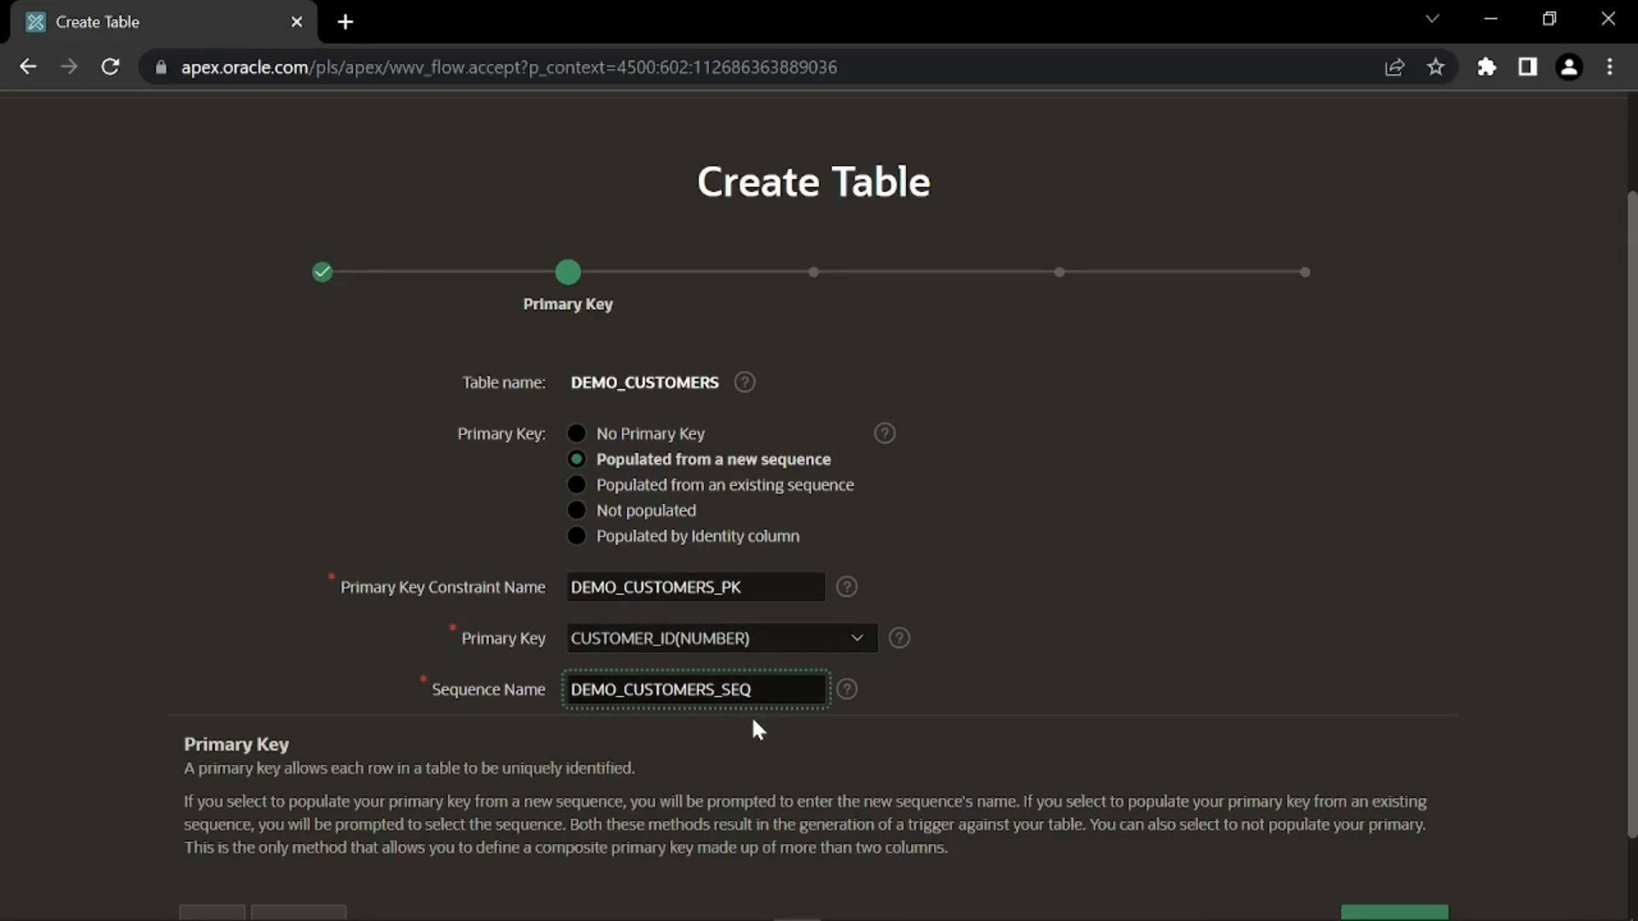
scroll(746, 709, down, 2)
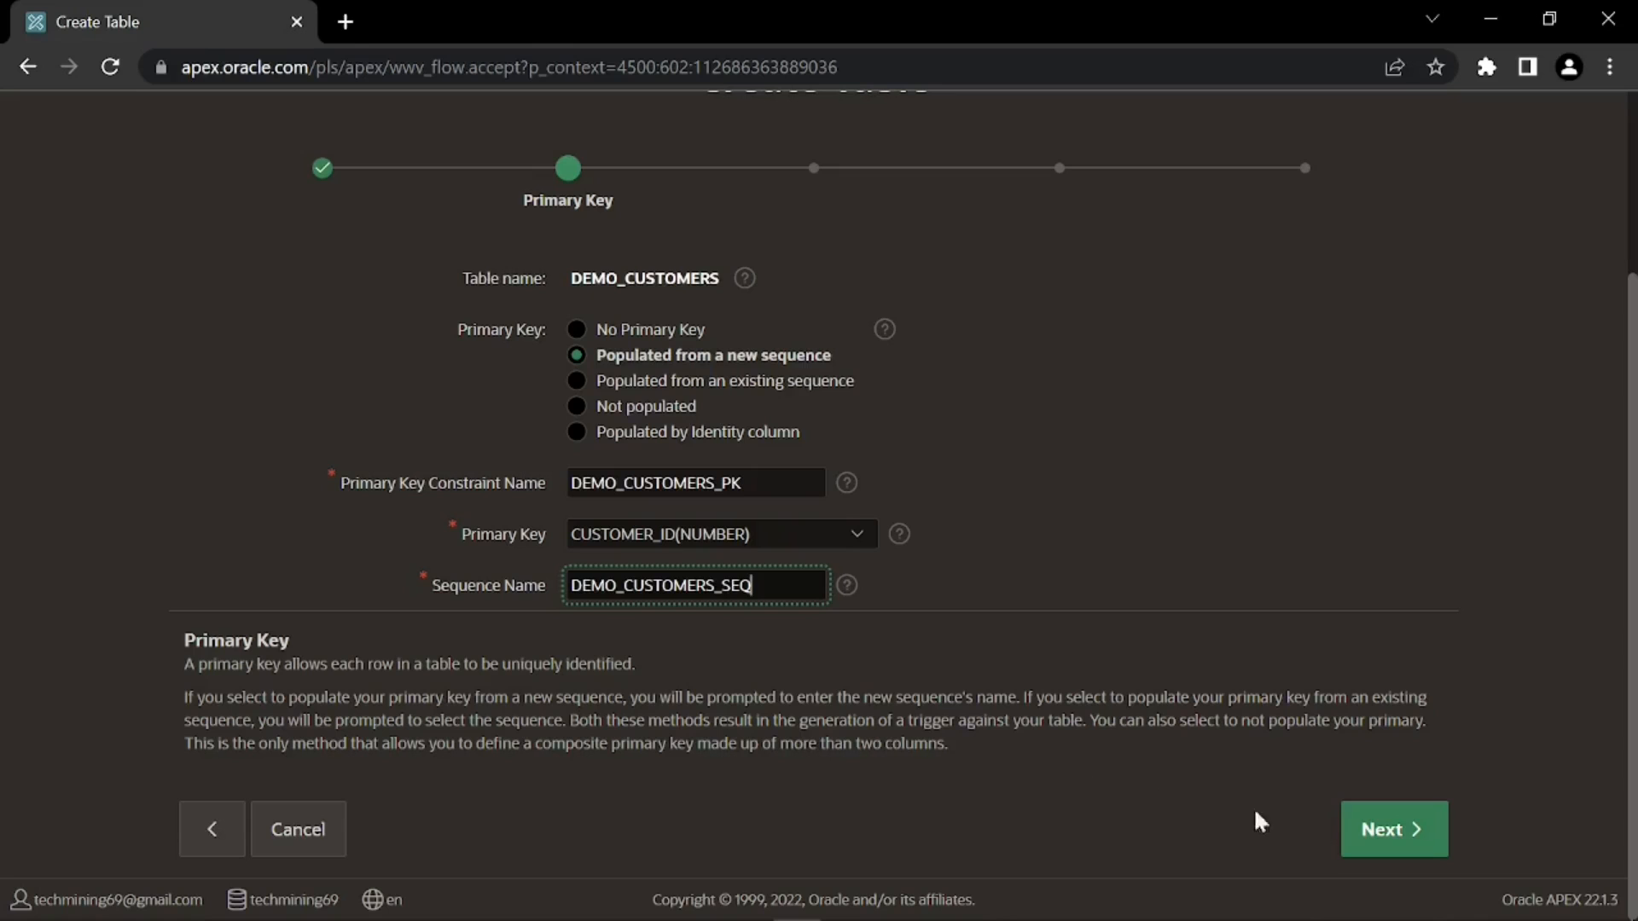
click(1385, 834)
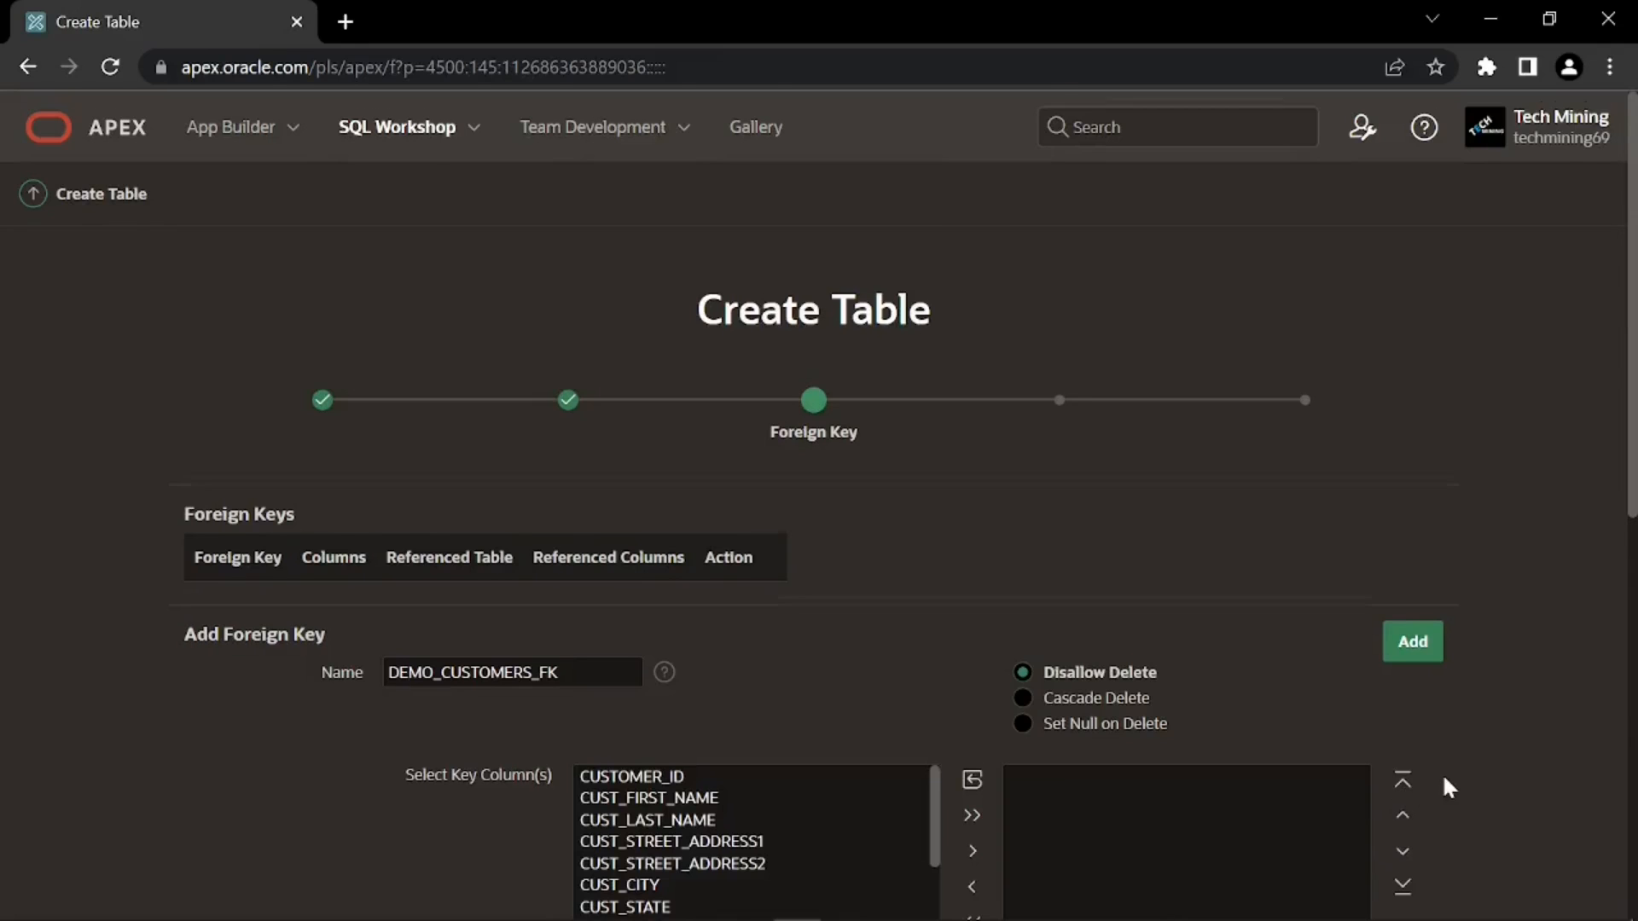
- Skip the foreign key and constraint definitions and confirm the creation of the DEMO_CUSTOMERS table
scroll(1443, 779, down, 6)
scroll(1447, 786, down, 3)
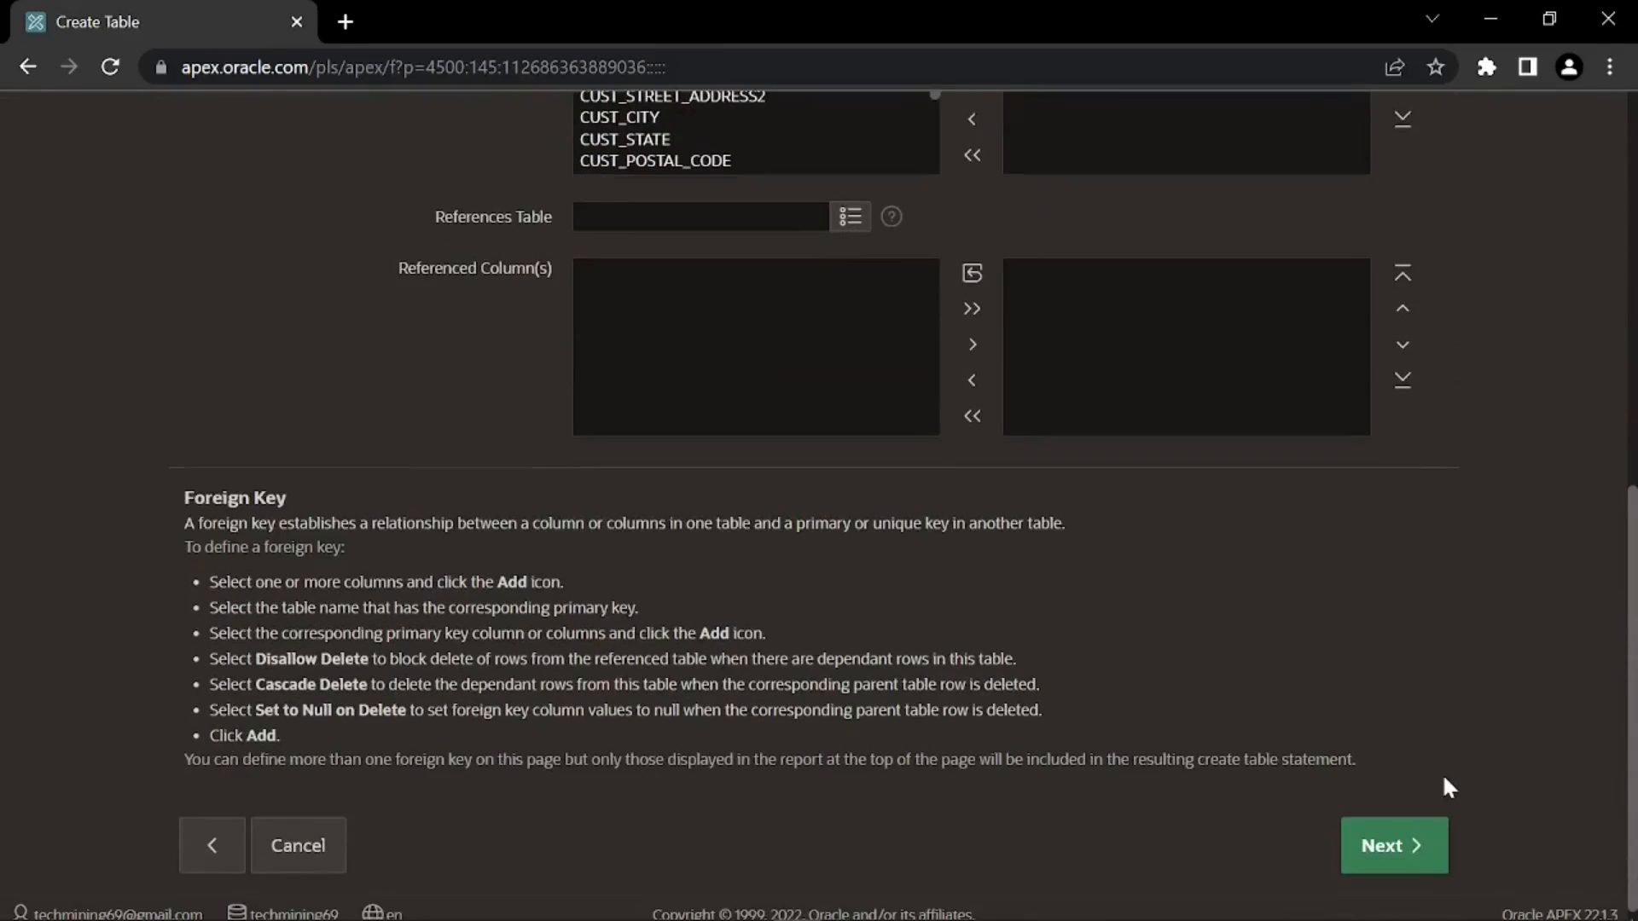
click(1413, 844)
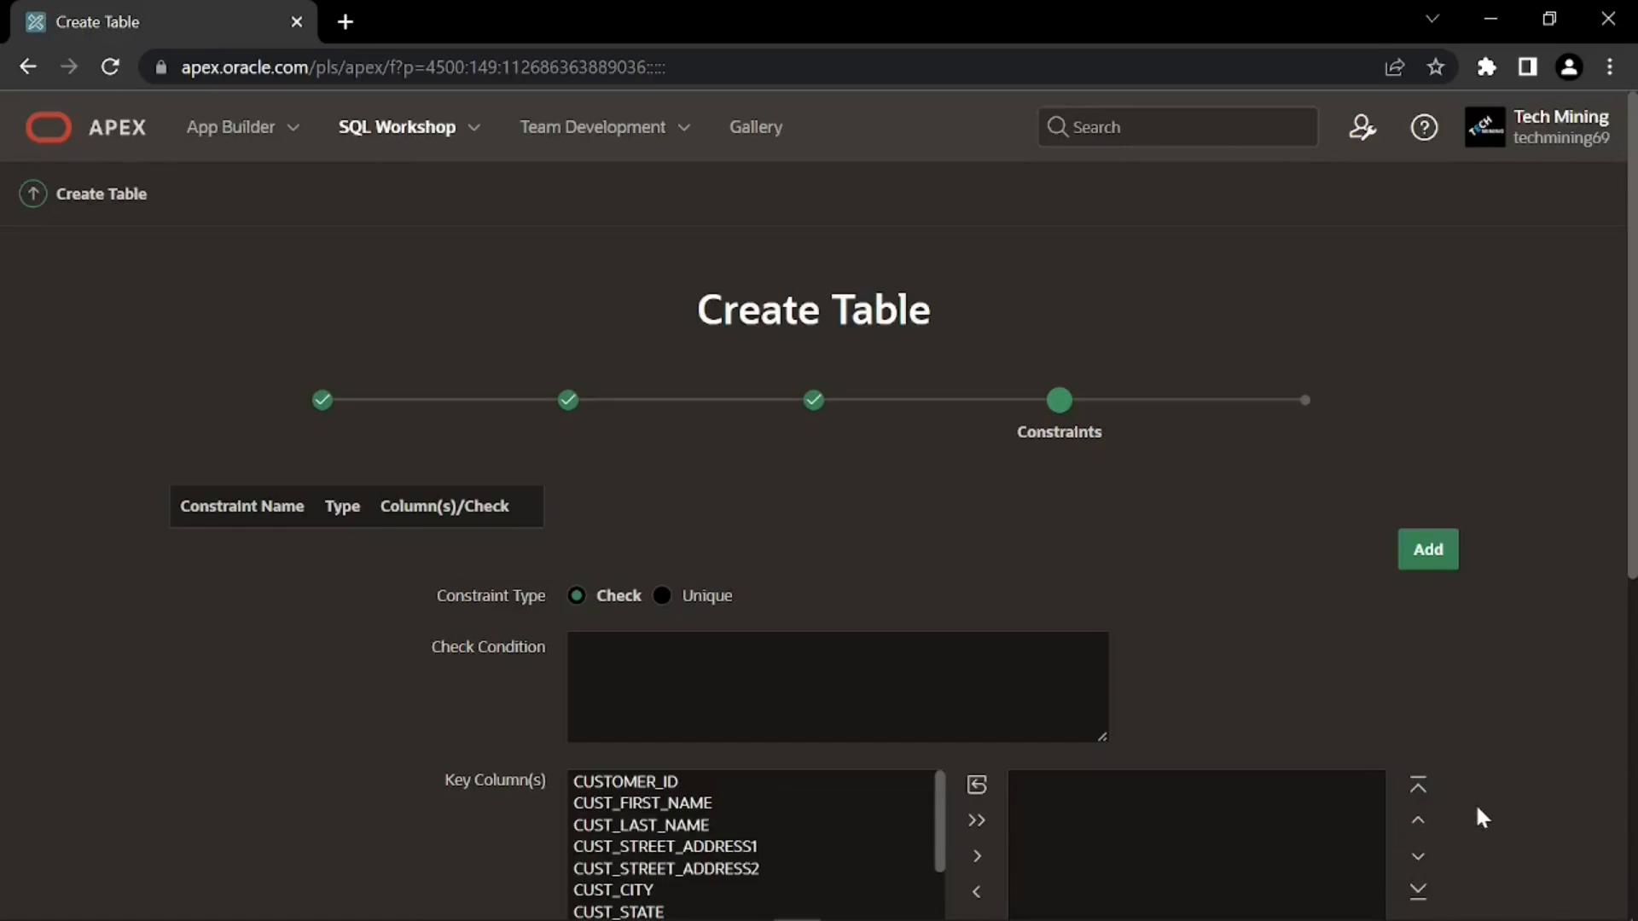
scroll(1478, 808, down, 6)
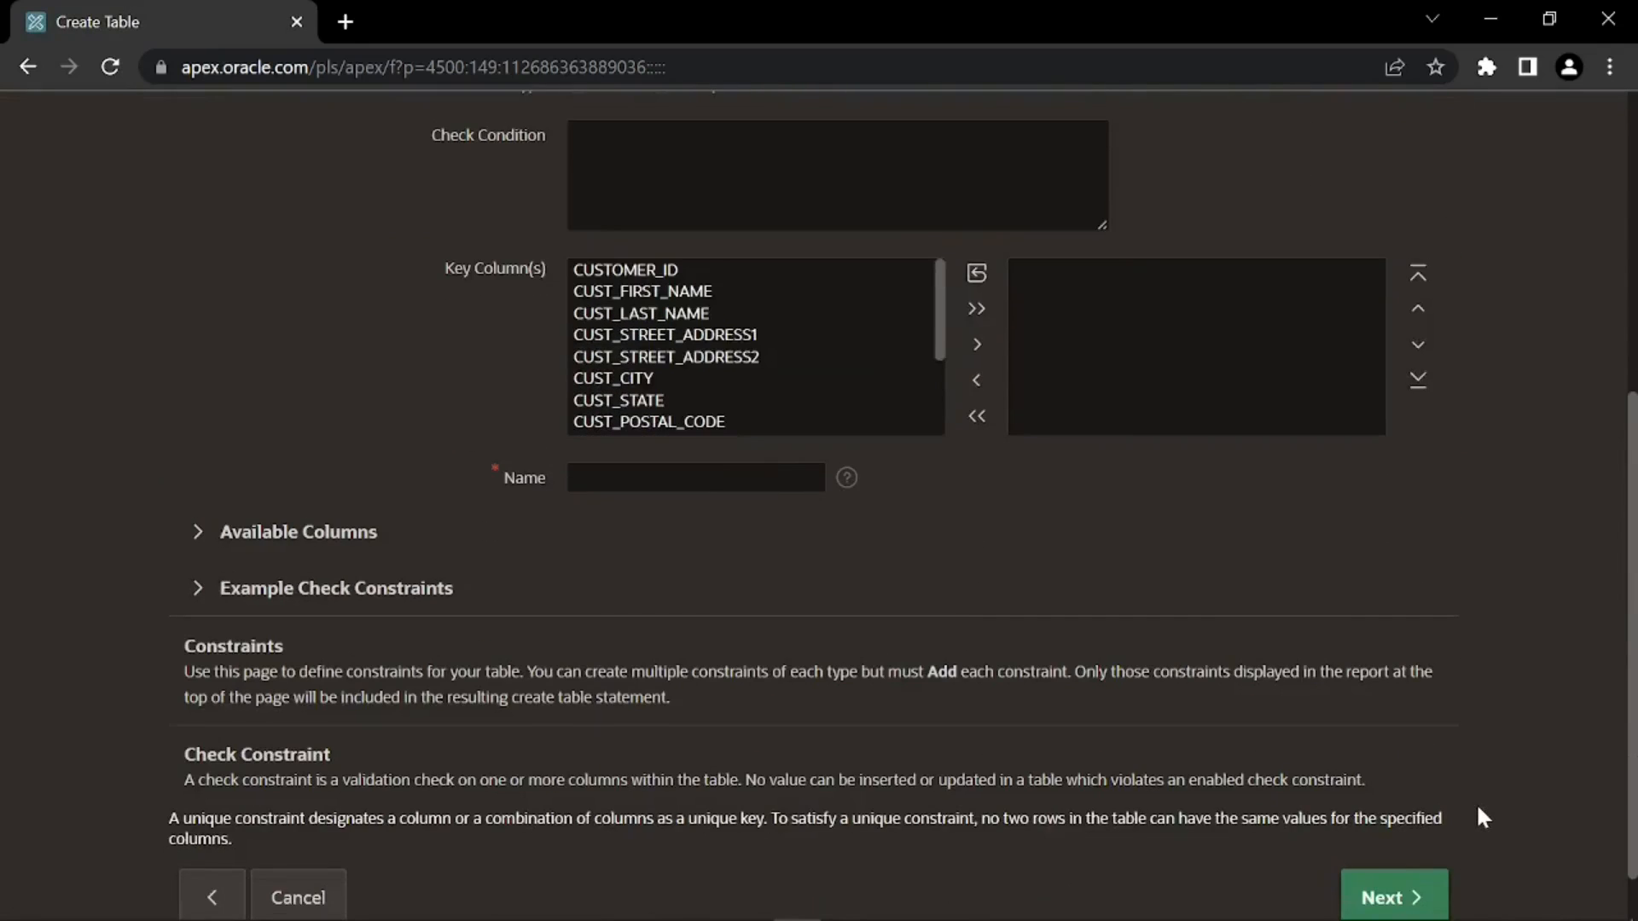
scroll(1475, 806, down, 1)
click(1411, 830)
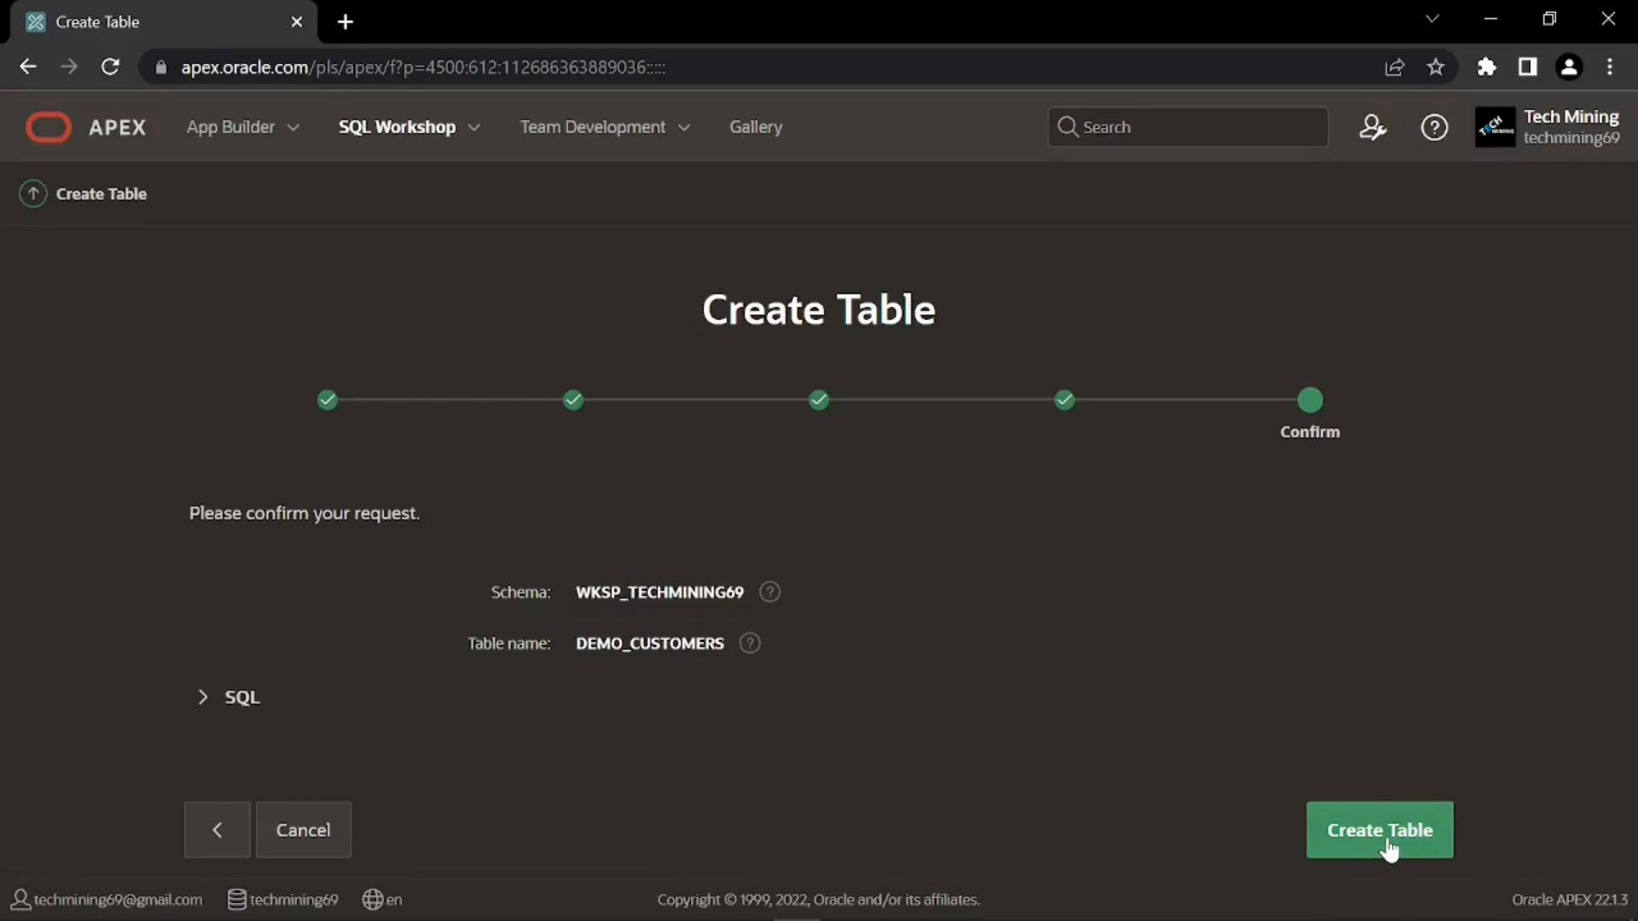
click(1389, 844)
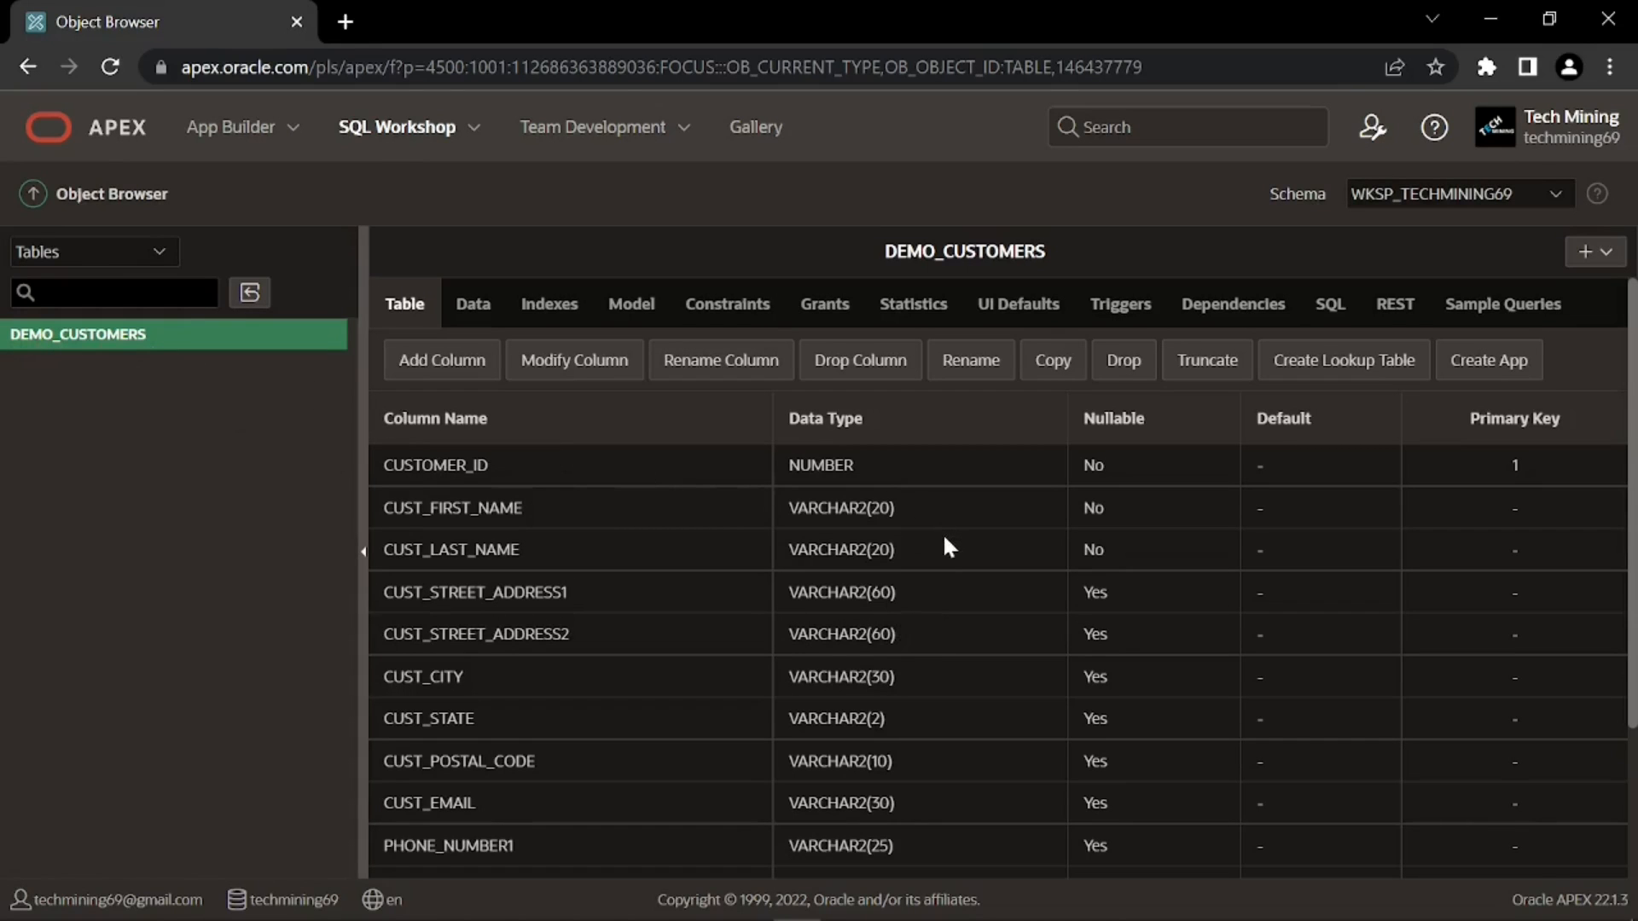
- Review the columns of DEMO_CUSTOMERS and the SQL that creates the table and its BI_DEMO_CUSTOMERS trigger
scroll(944, 539, down, 3)
scroll(944, 540, up, 3)
click(1330, 303)
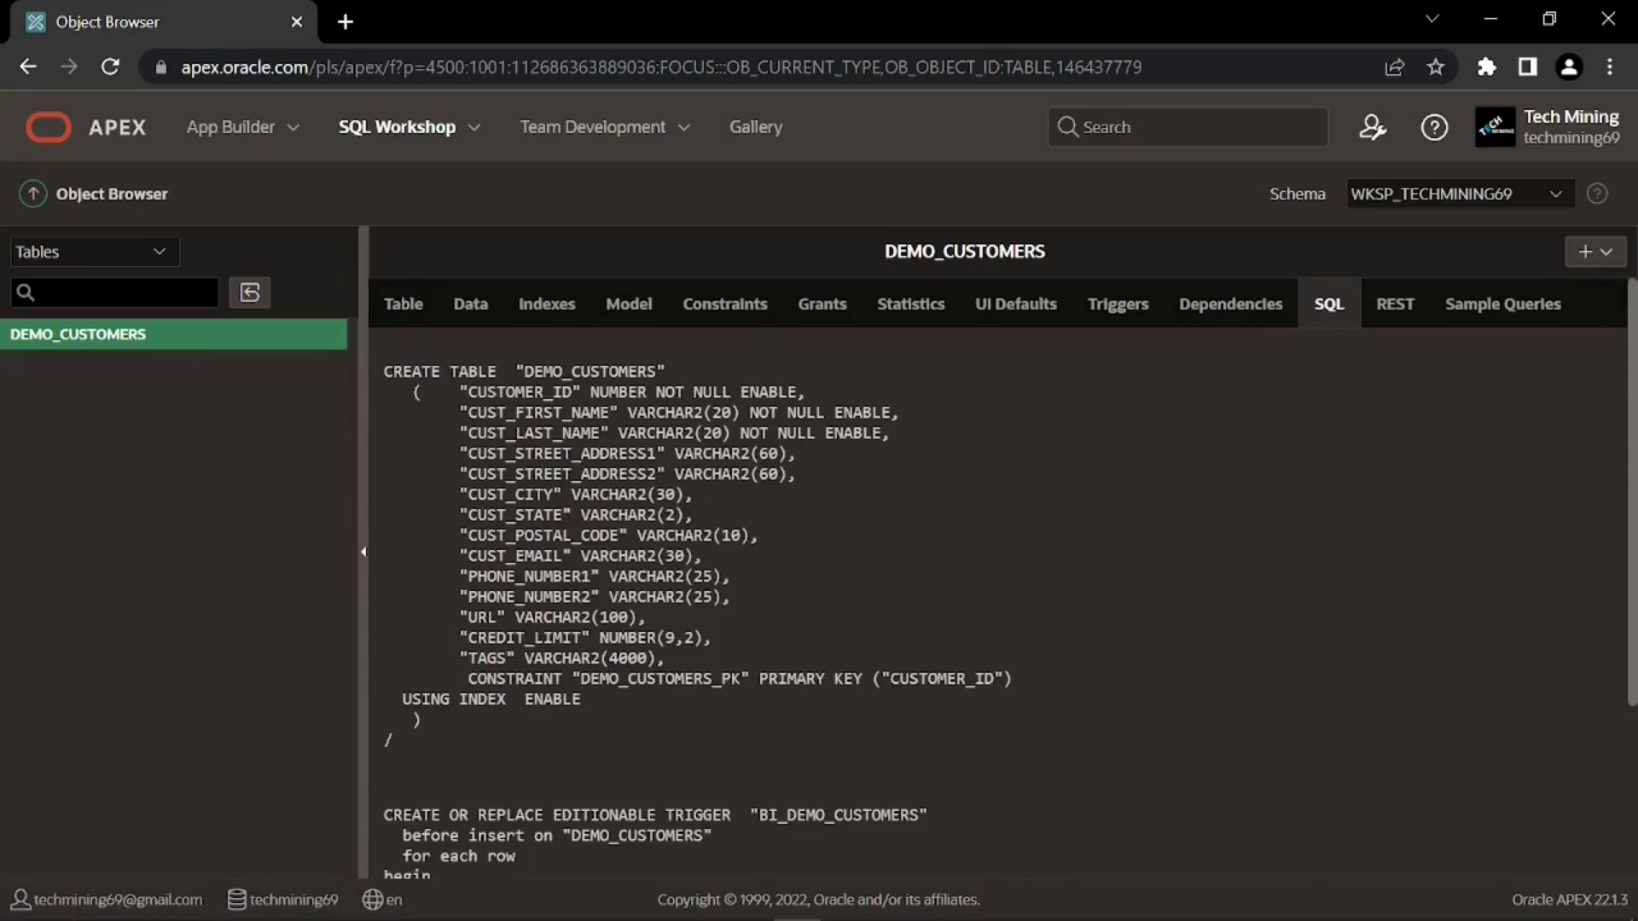
drag(384, 371, 567, 772)
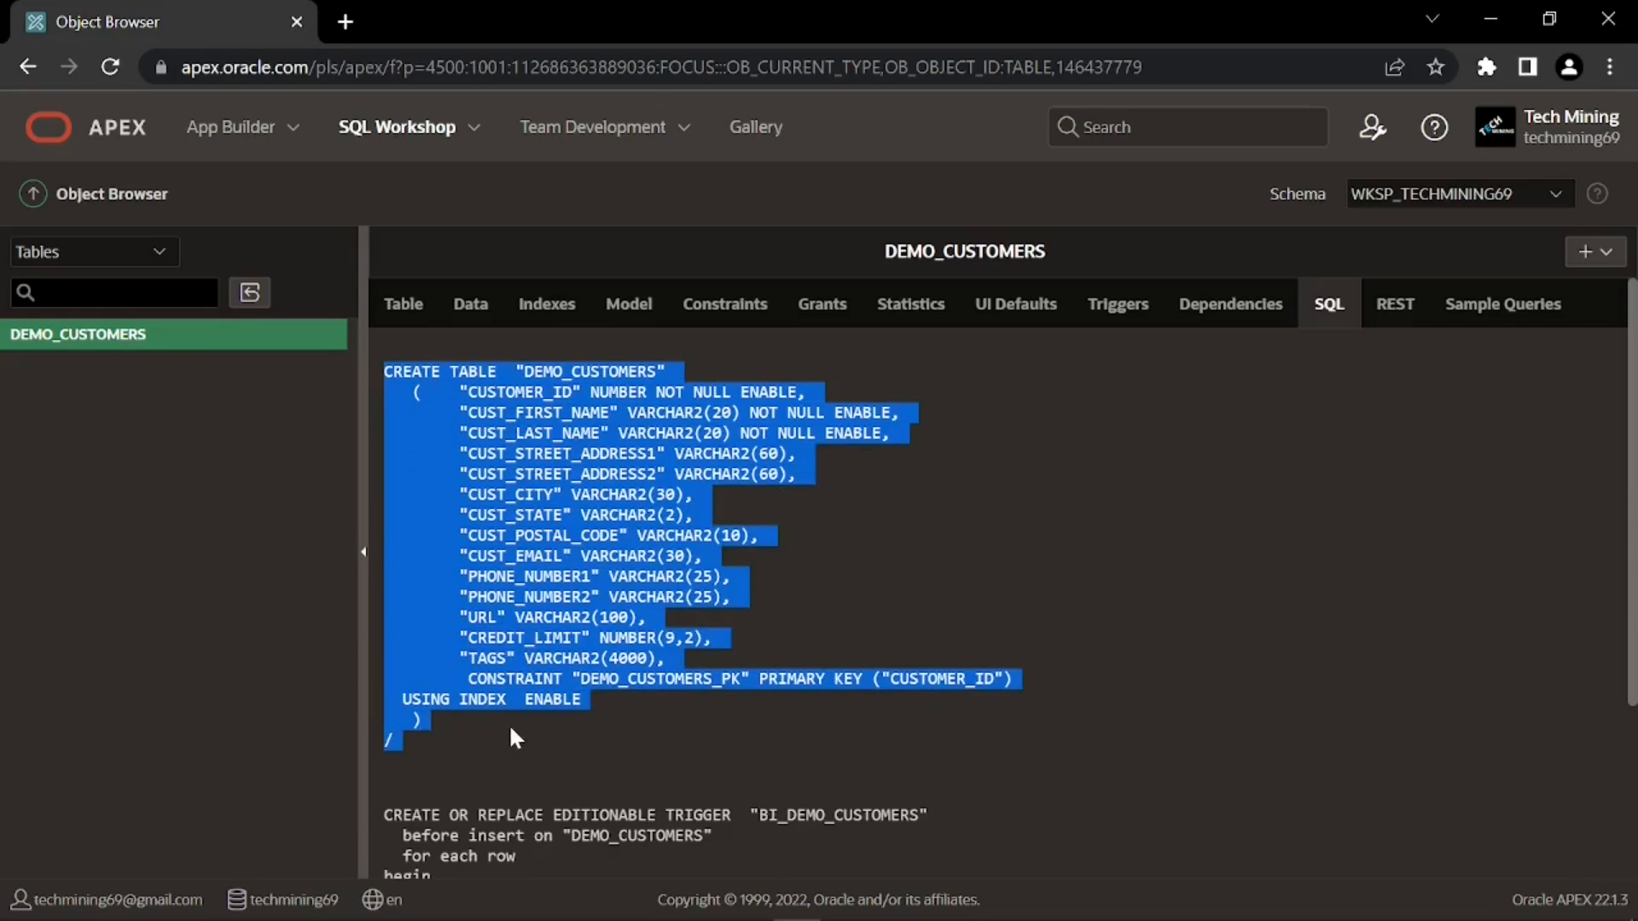
scroll(508, 723, down, 3)
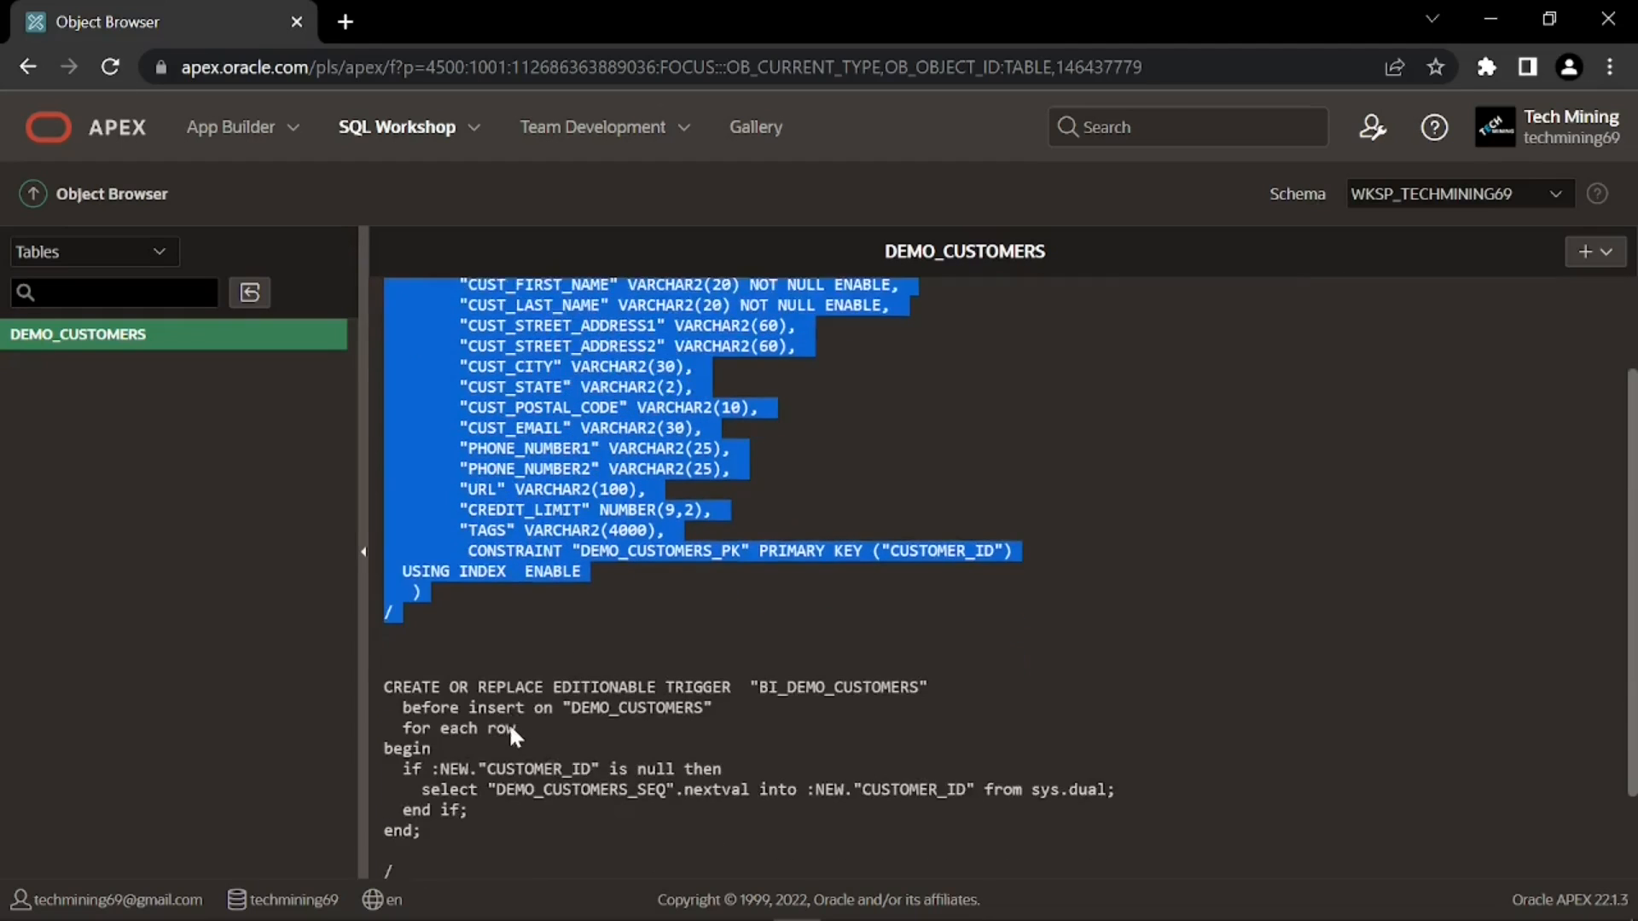
drag(384, 572, 425, 794)
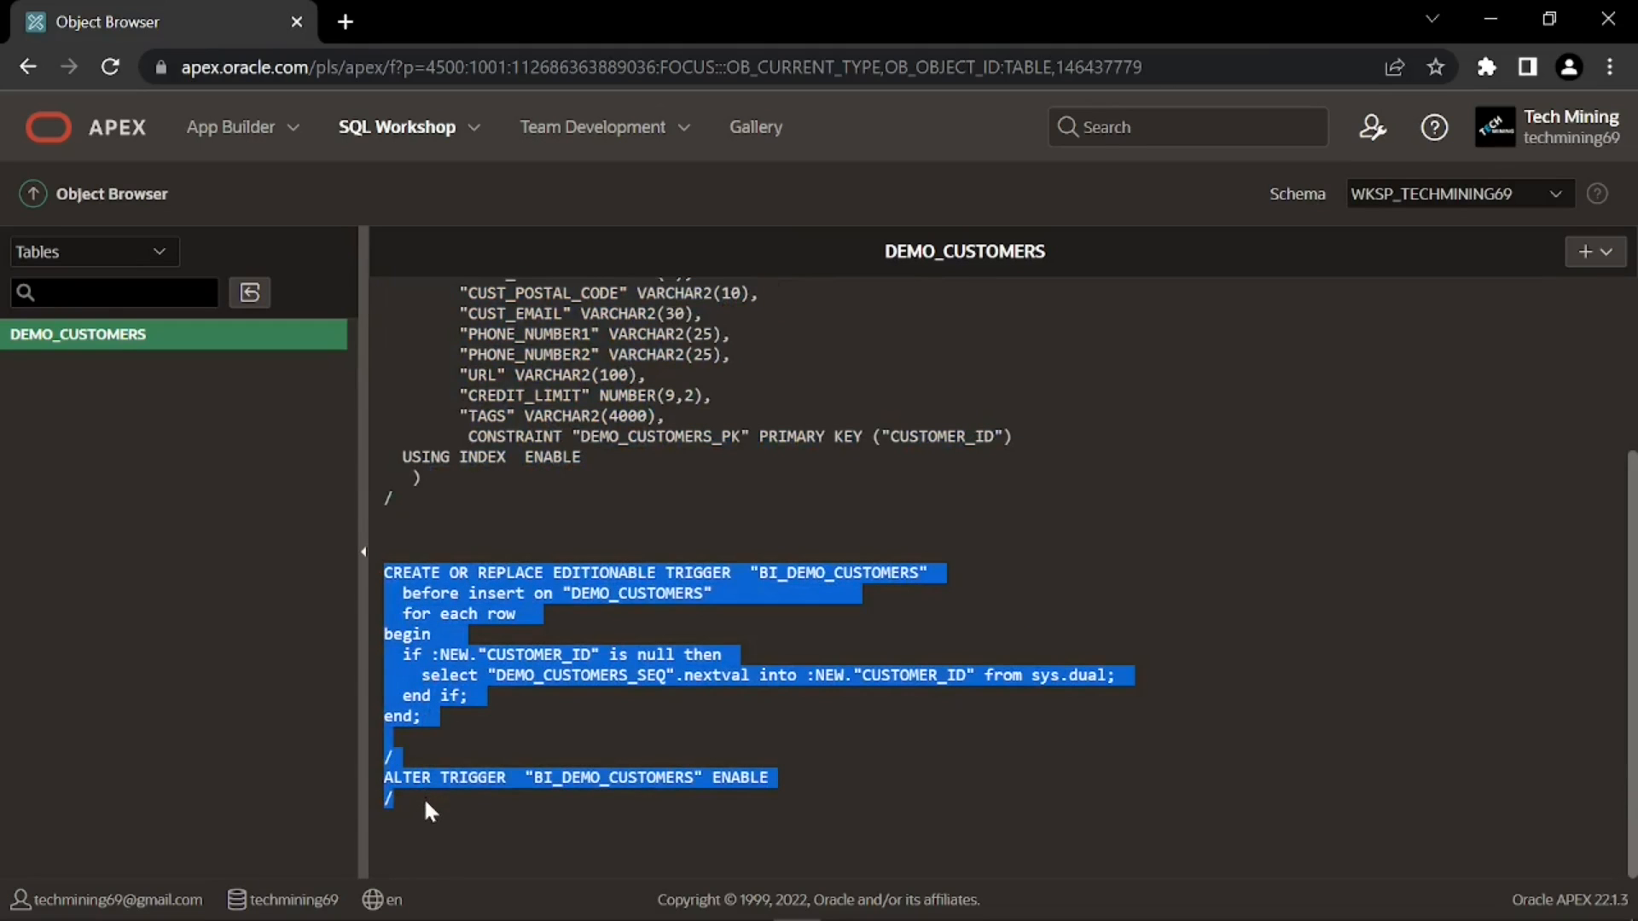
click(468, 816)
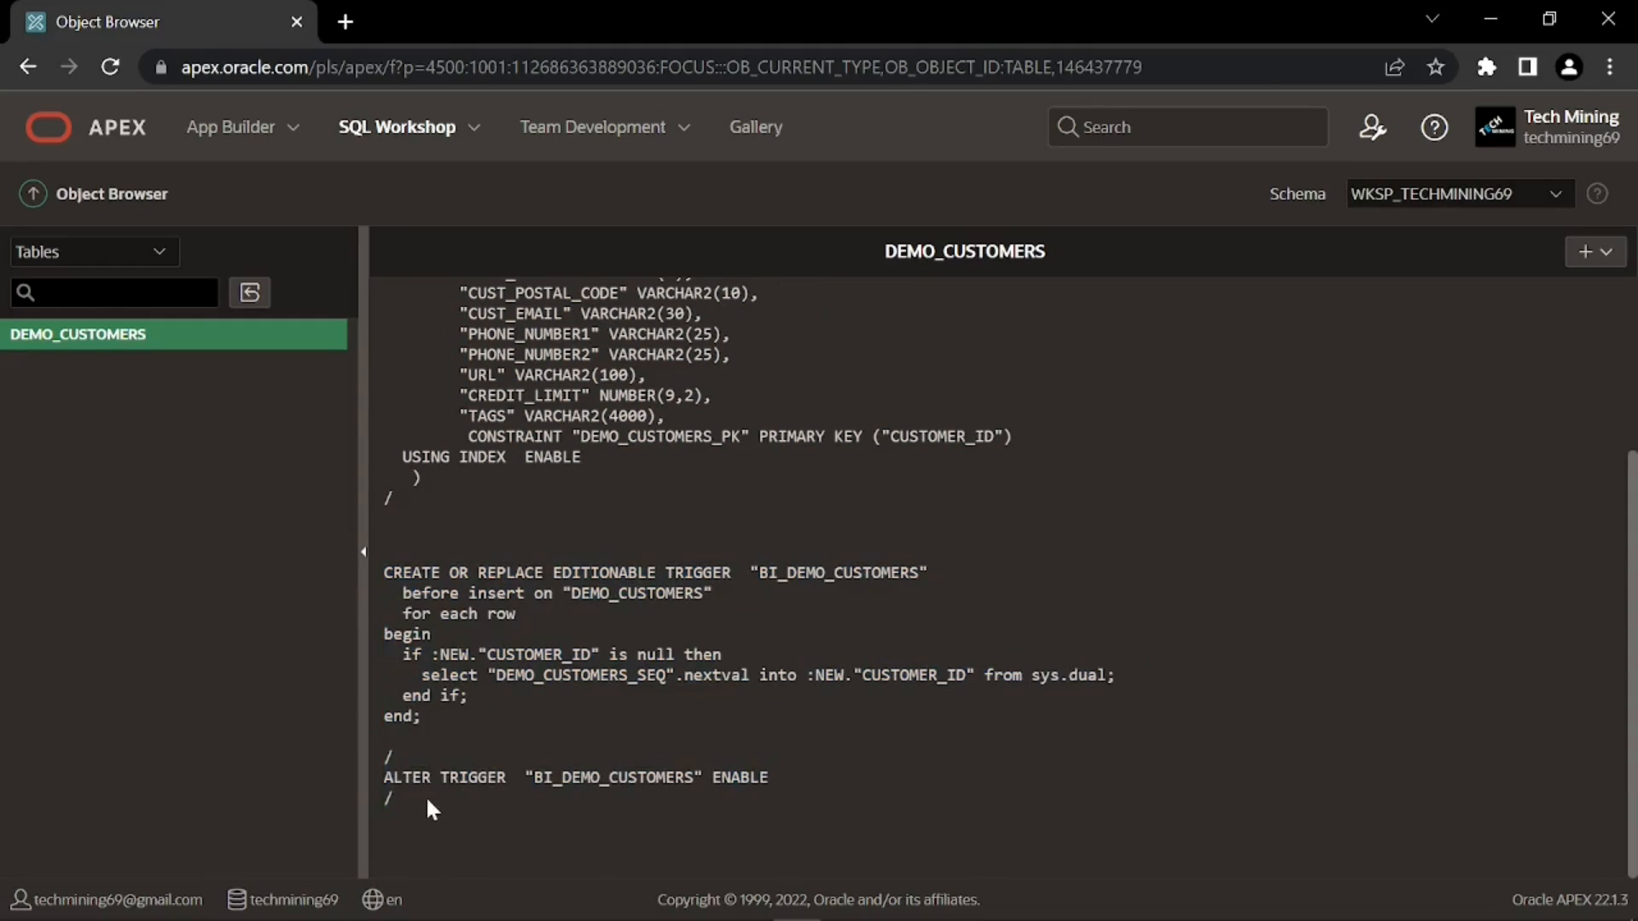
click(1109, 307)
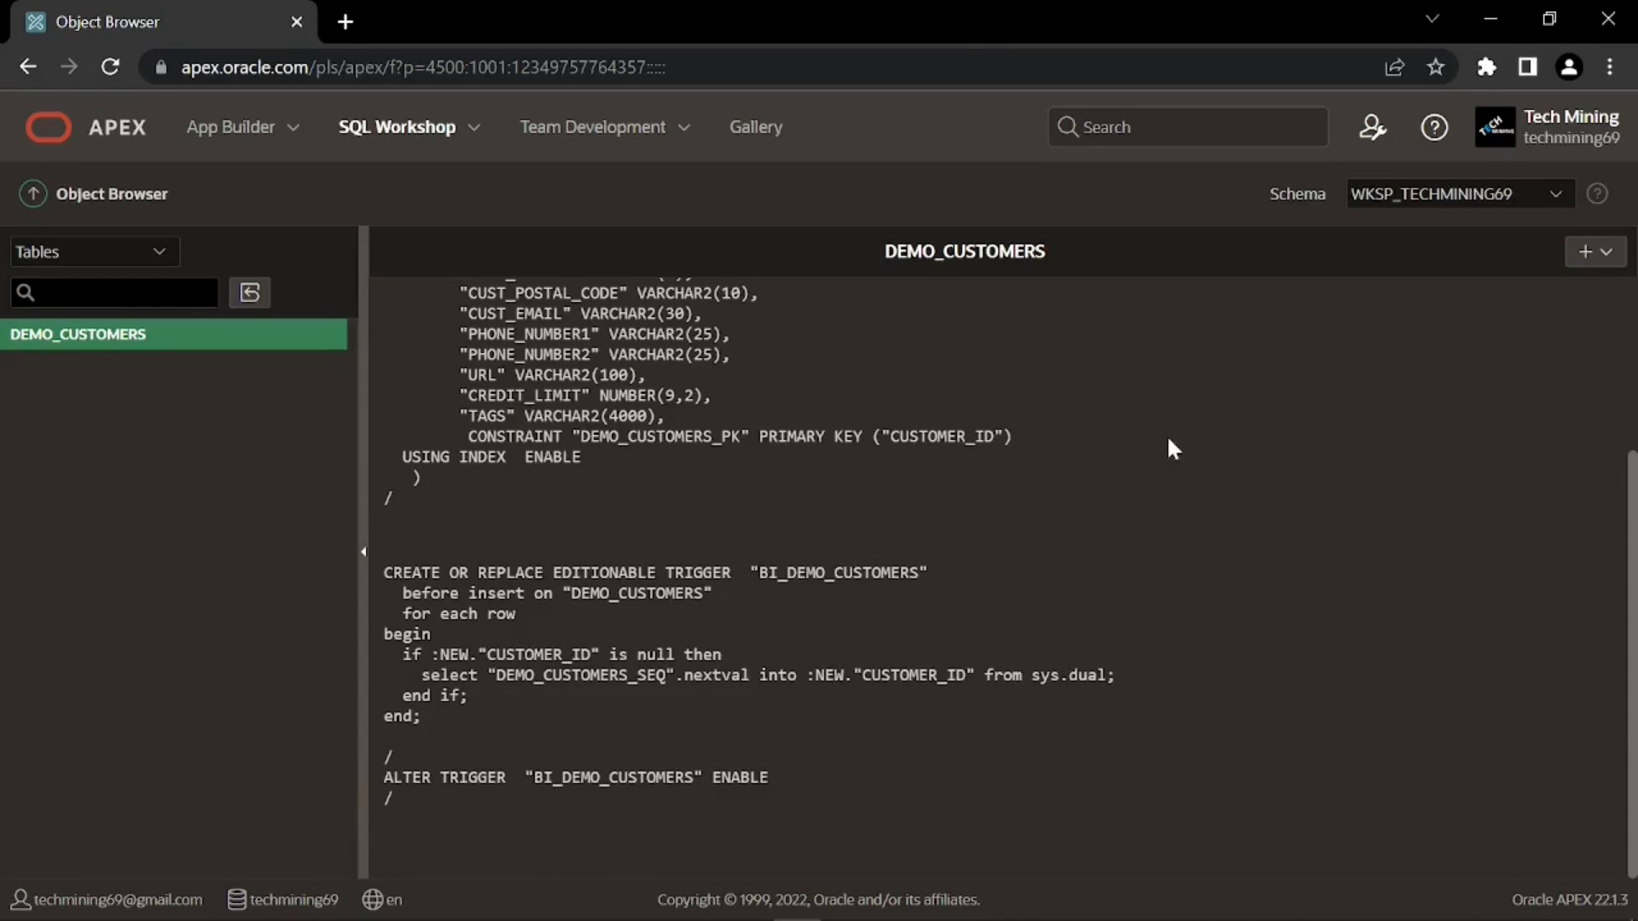
- Start creating another database table and name it DEMO_PRODUCT_INFO
click(1601, 253)
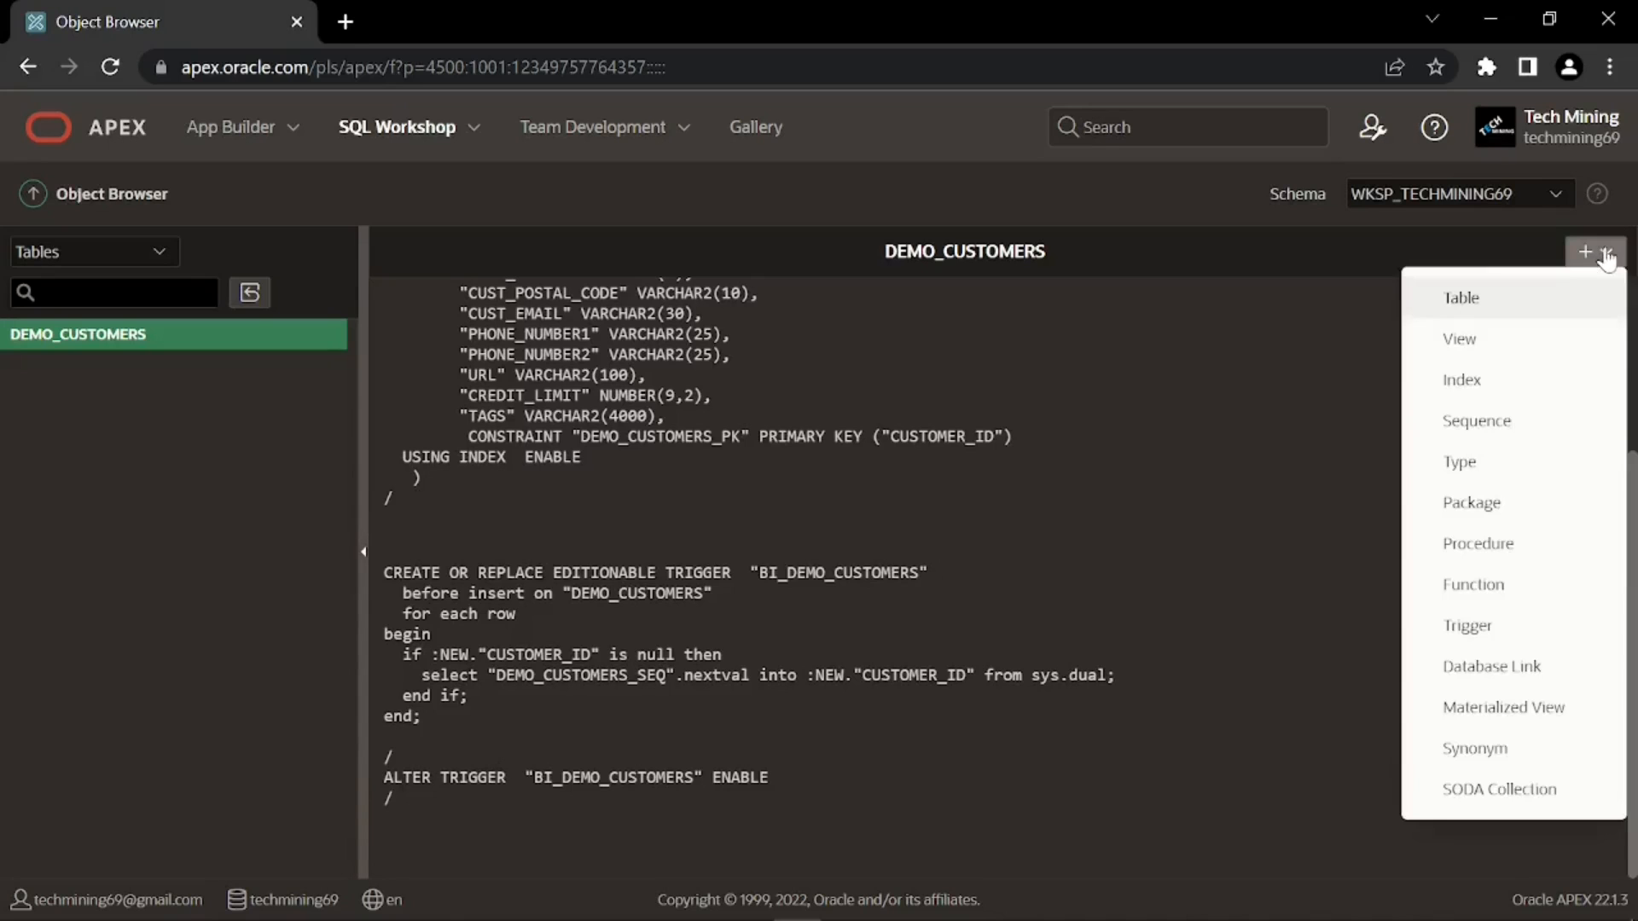
click(1469, 298)
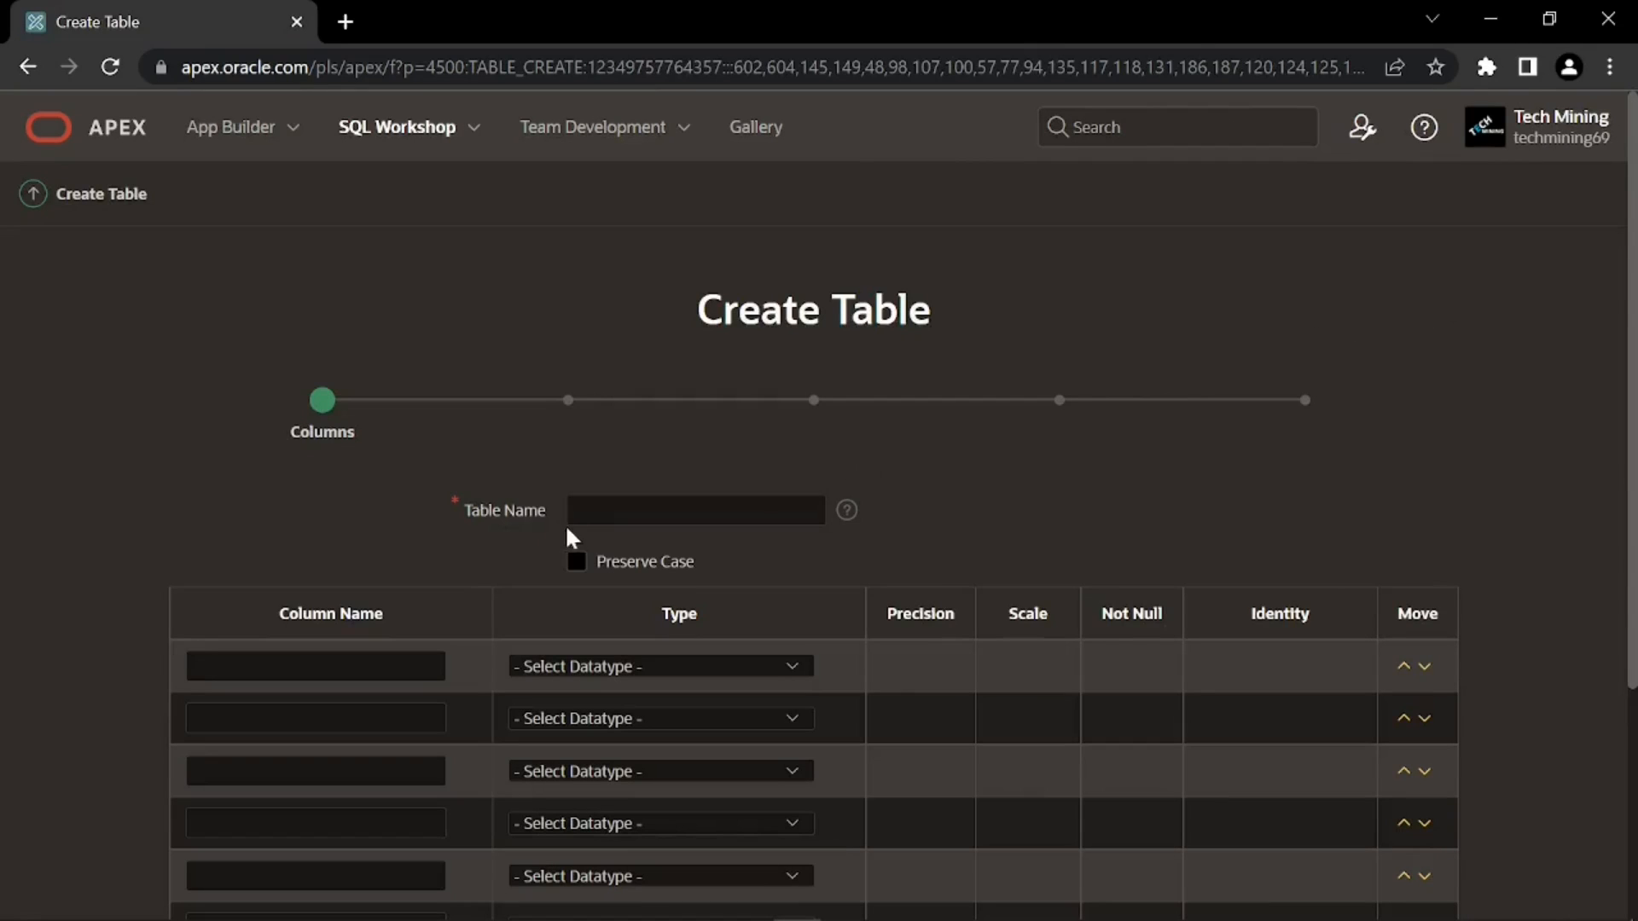
click(595, 516)
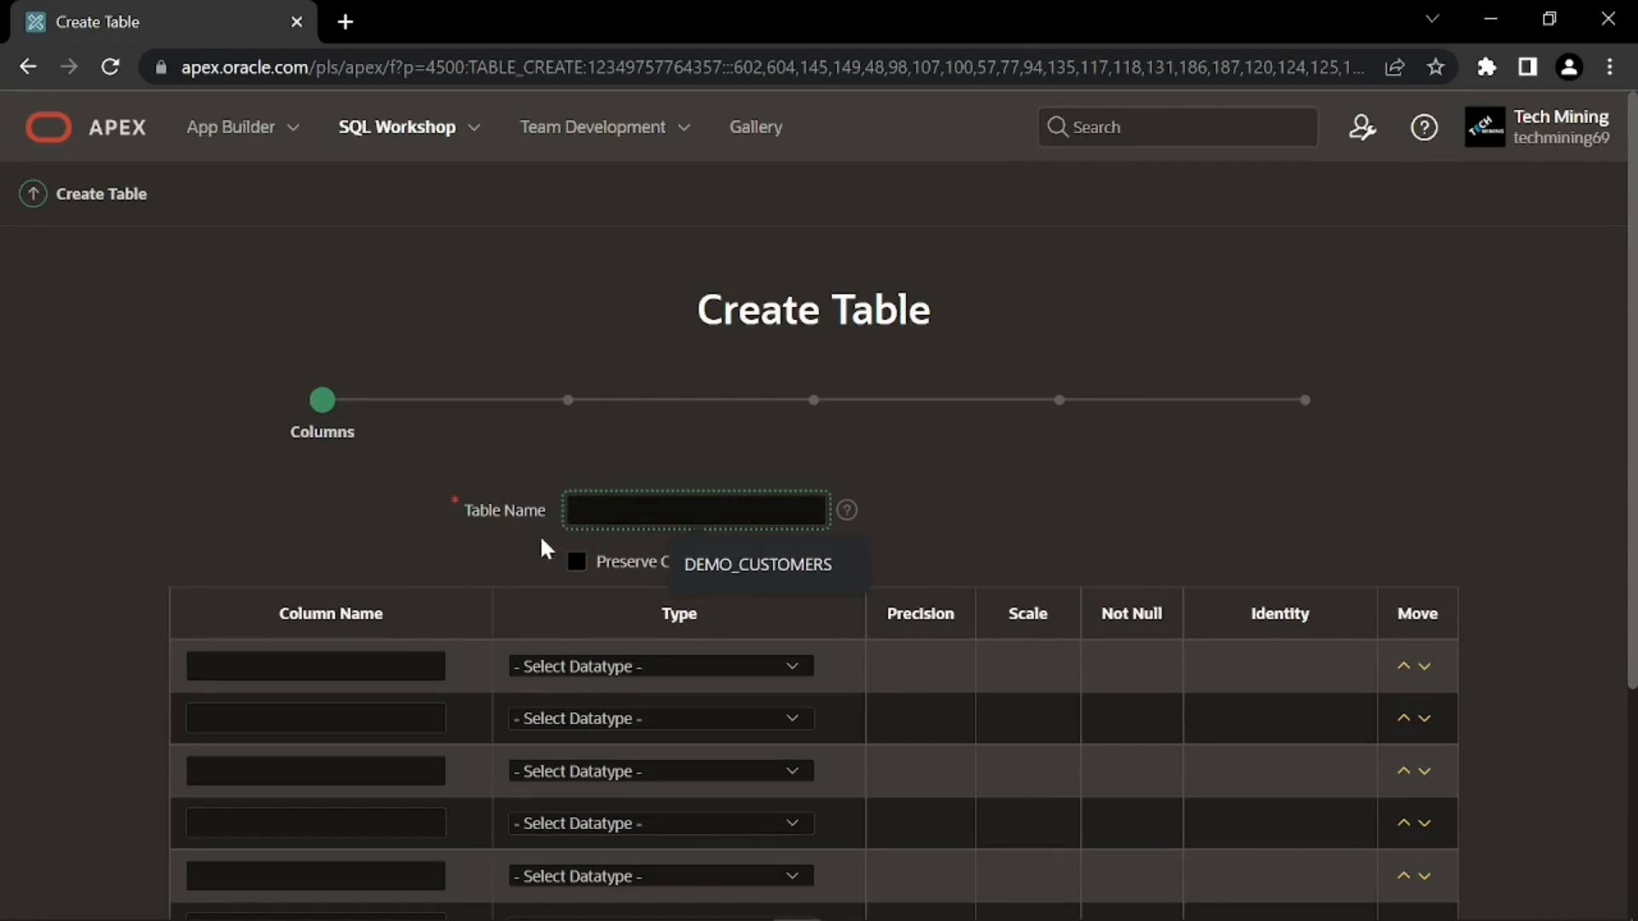
text(DEMO_PRODUCT_INFO)
click(540, 539)
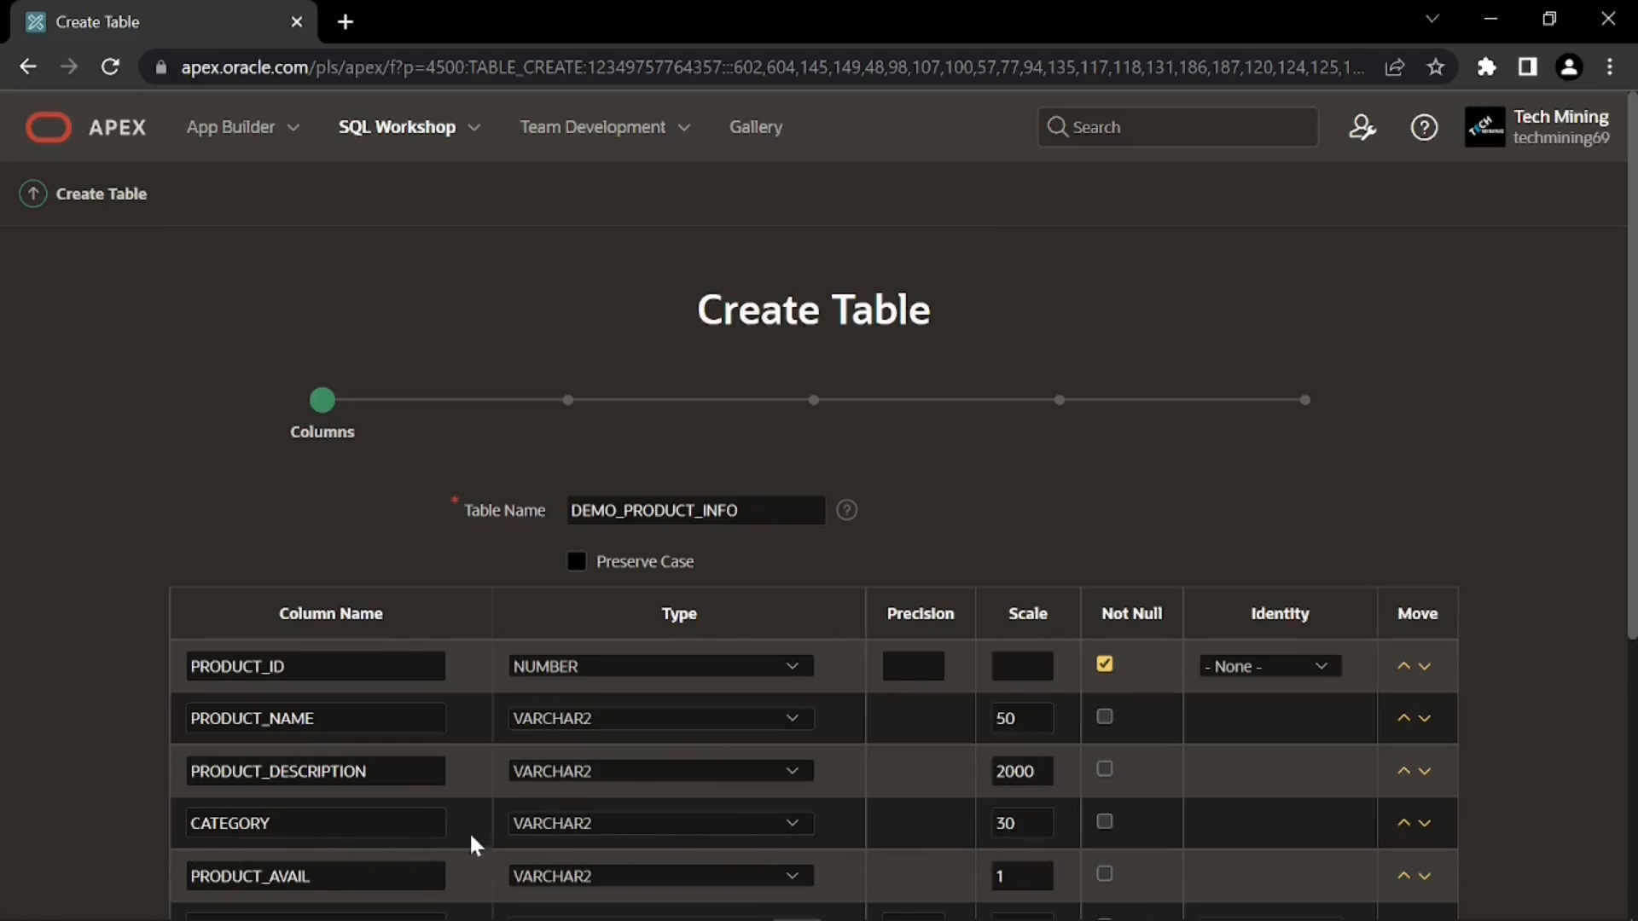
- Check the DEMO_PRODUCT_INFO column definitions from PRODUCT_ID to IMAGE_LAST_UPDATE and continue to the primary key settings
scroll(224, 859, down, 4)
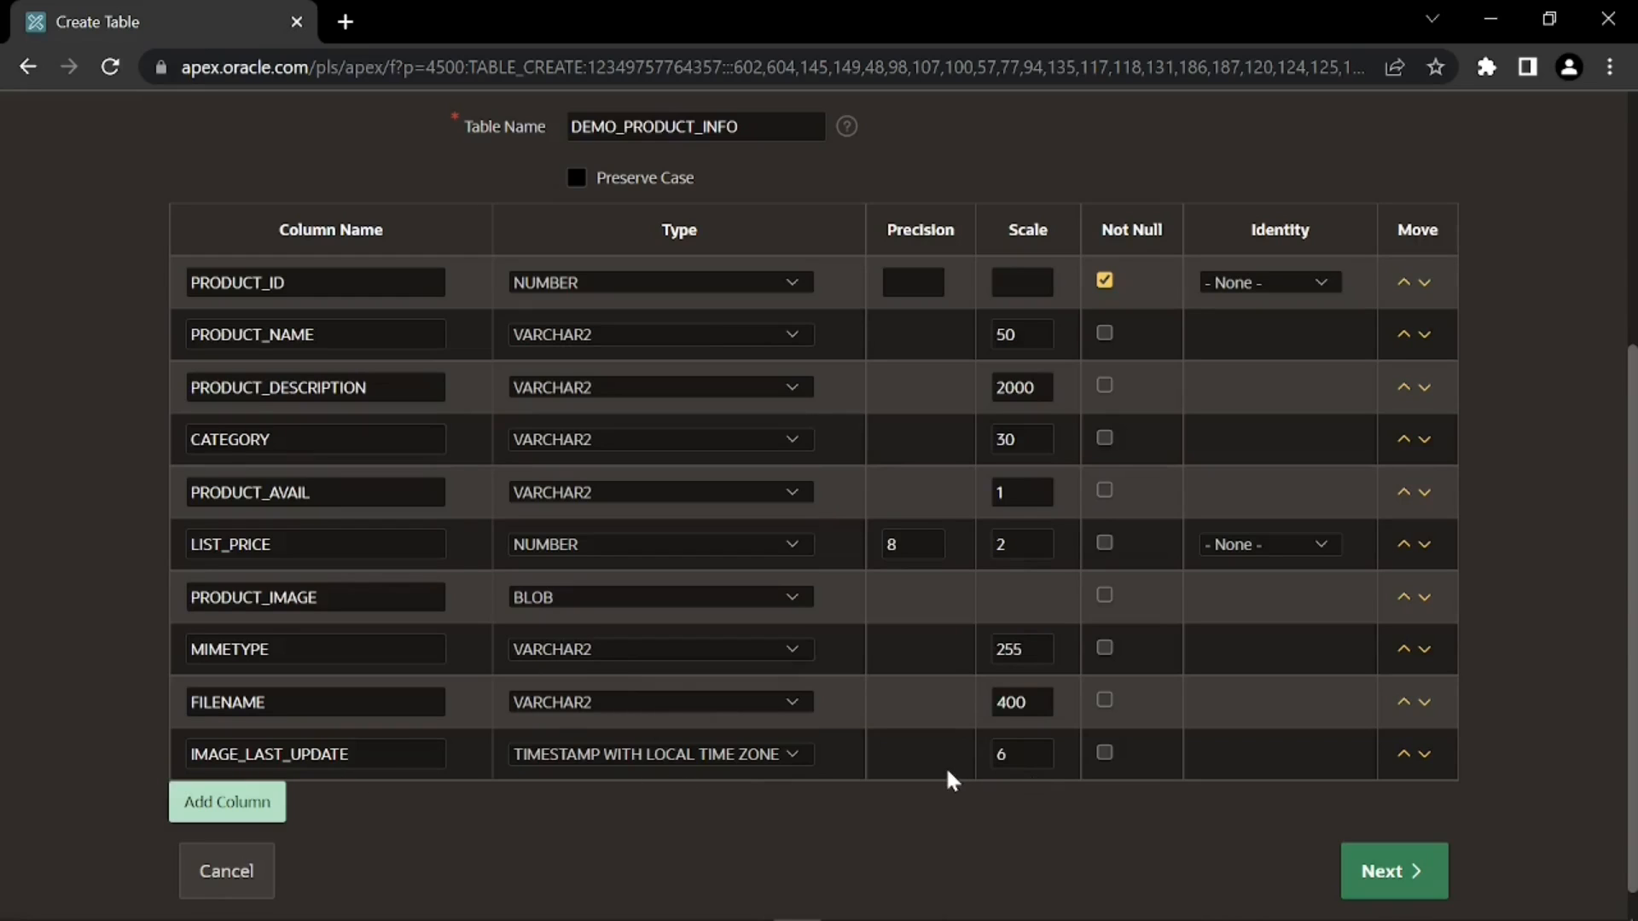
scroll(945, 765, down, 1)
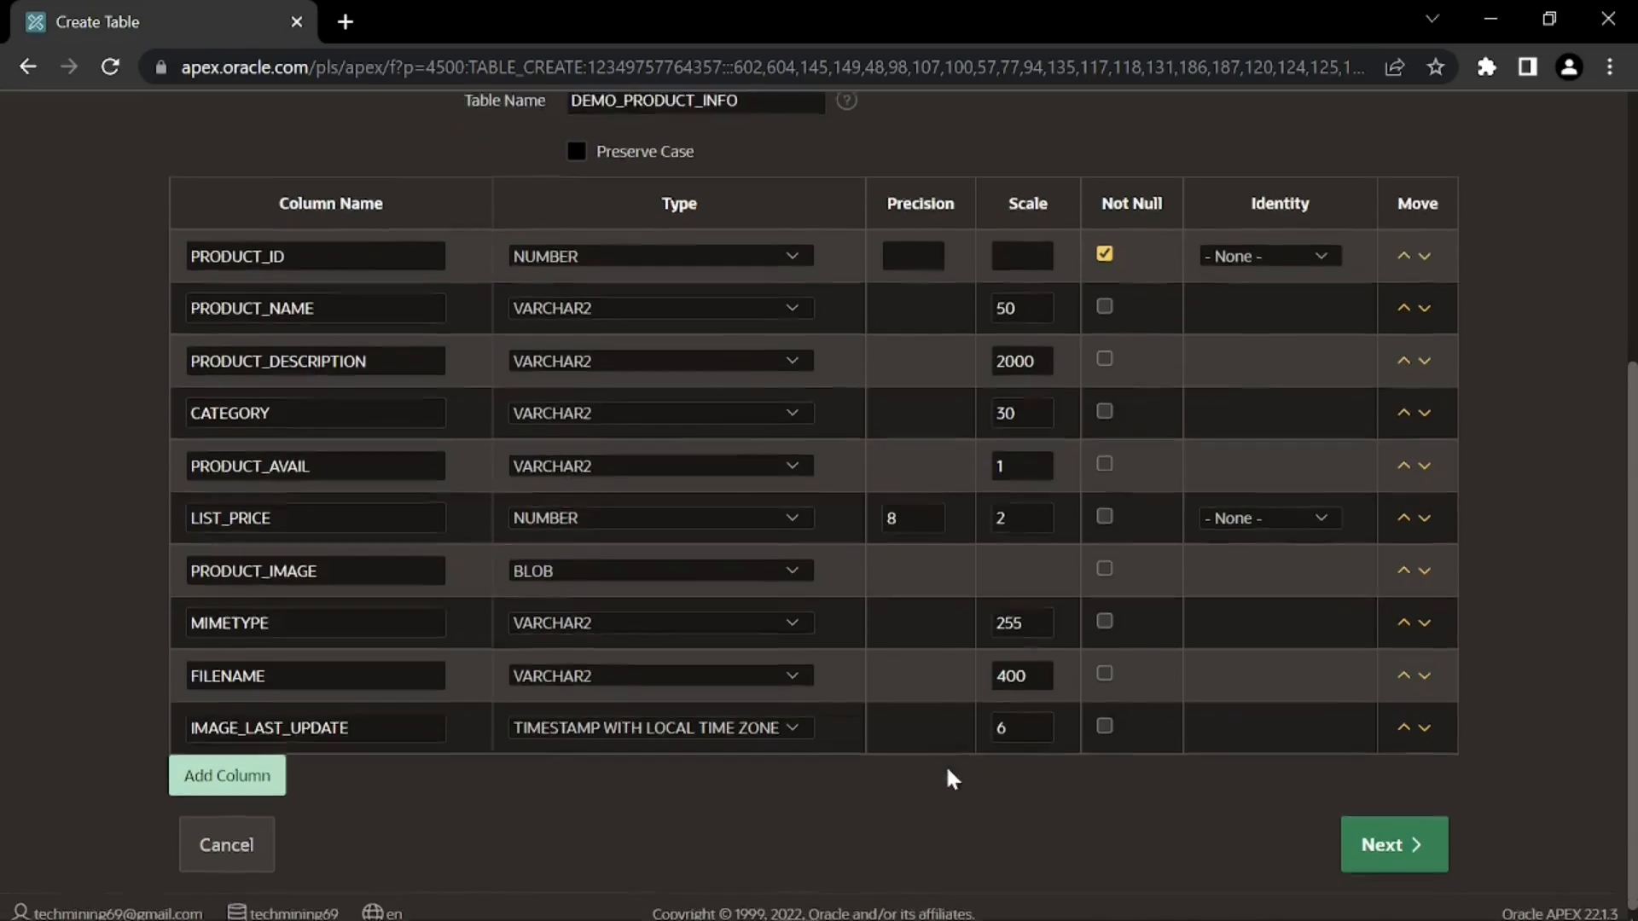
click(1389, 843)
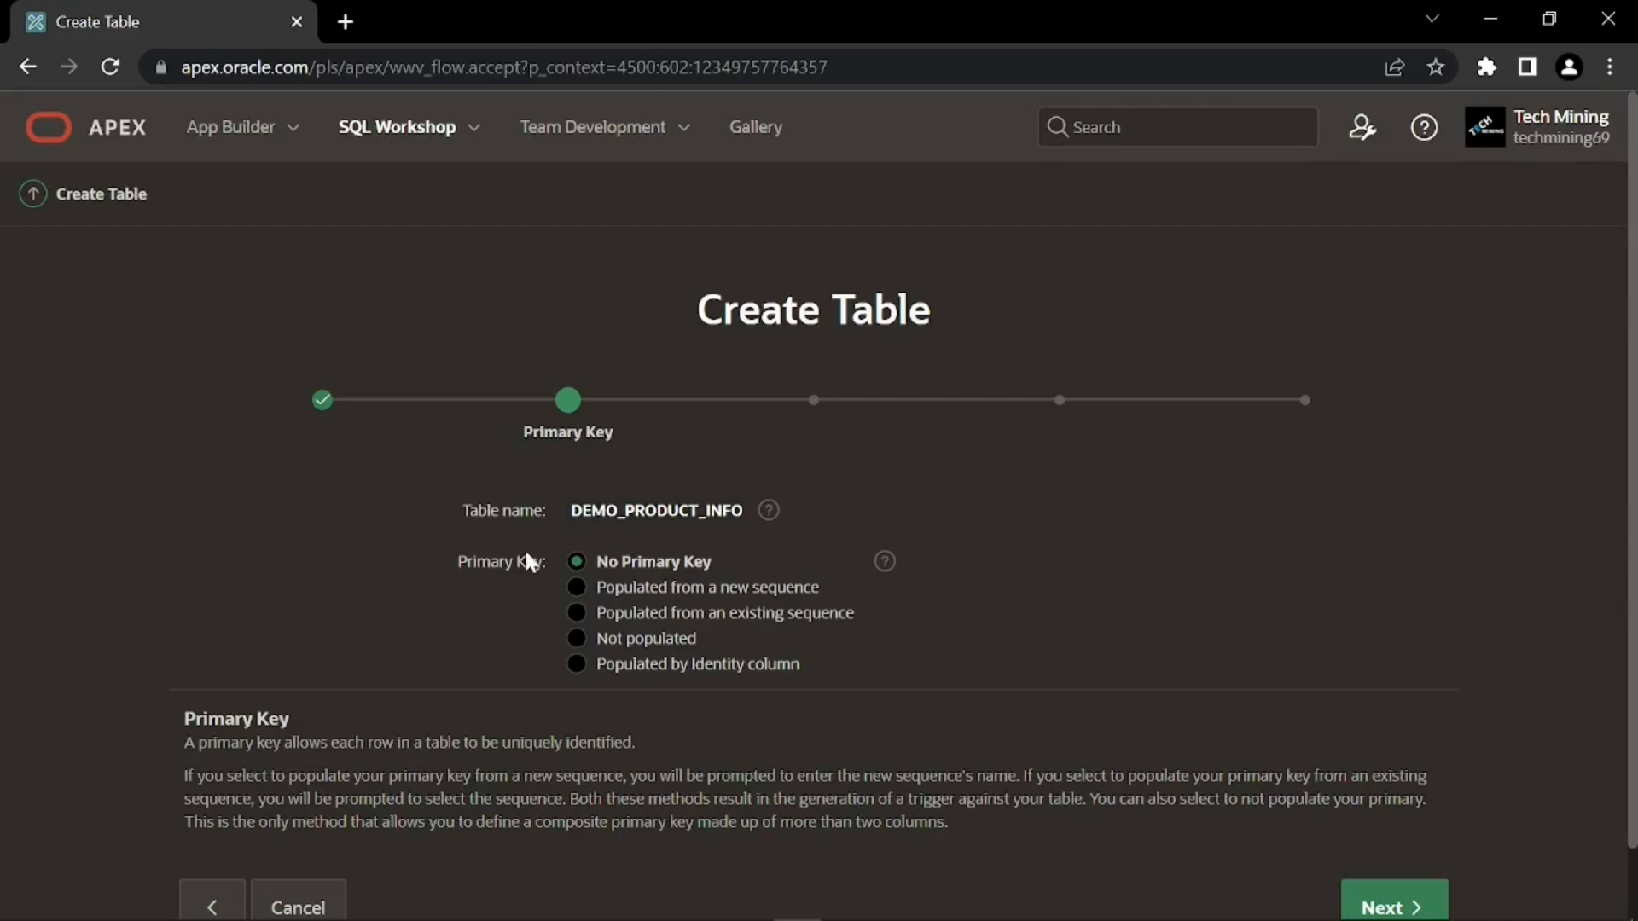
- Populate the DEMO_PRODUCT_INFO primary key from a new sequence, with PRODUCT_ID as the key column, and continue to the foreign keys
click(575, 588)
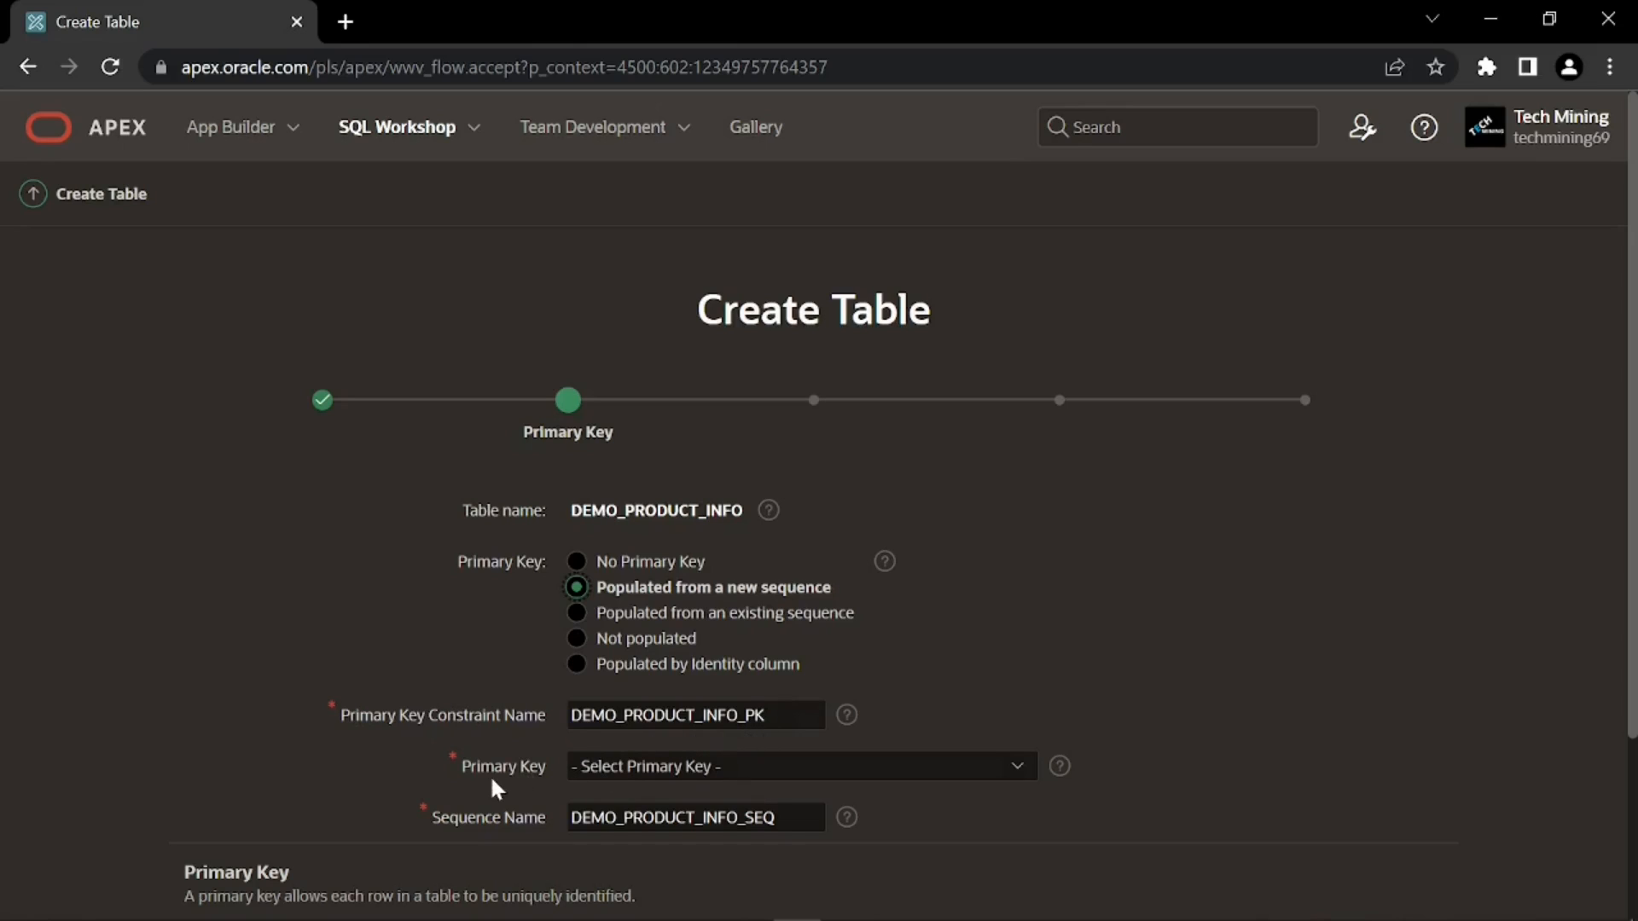
click(626, 775)
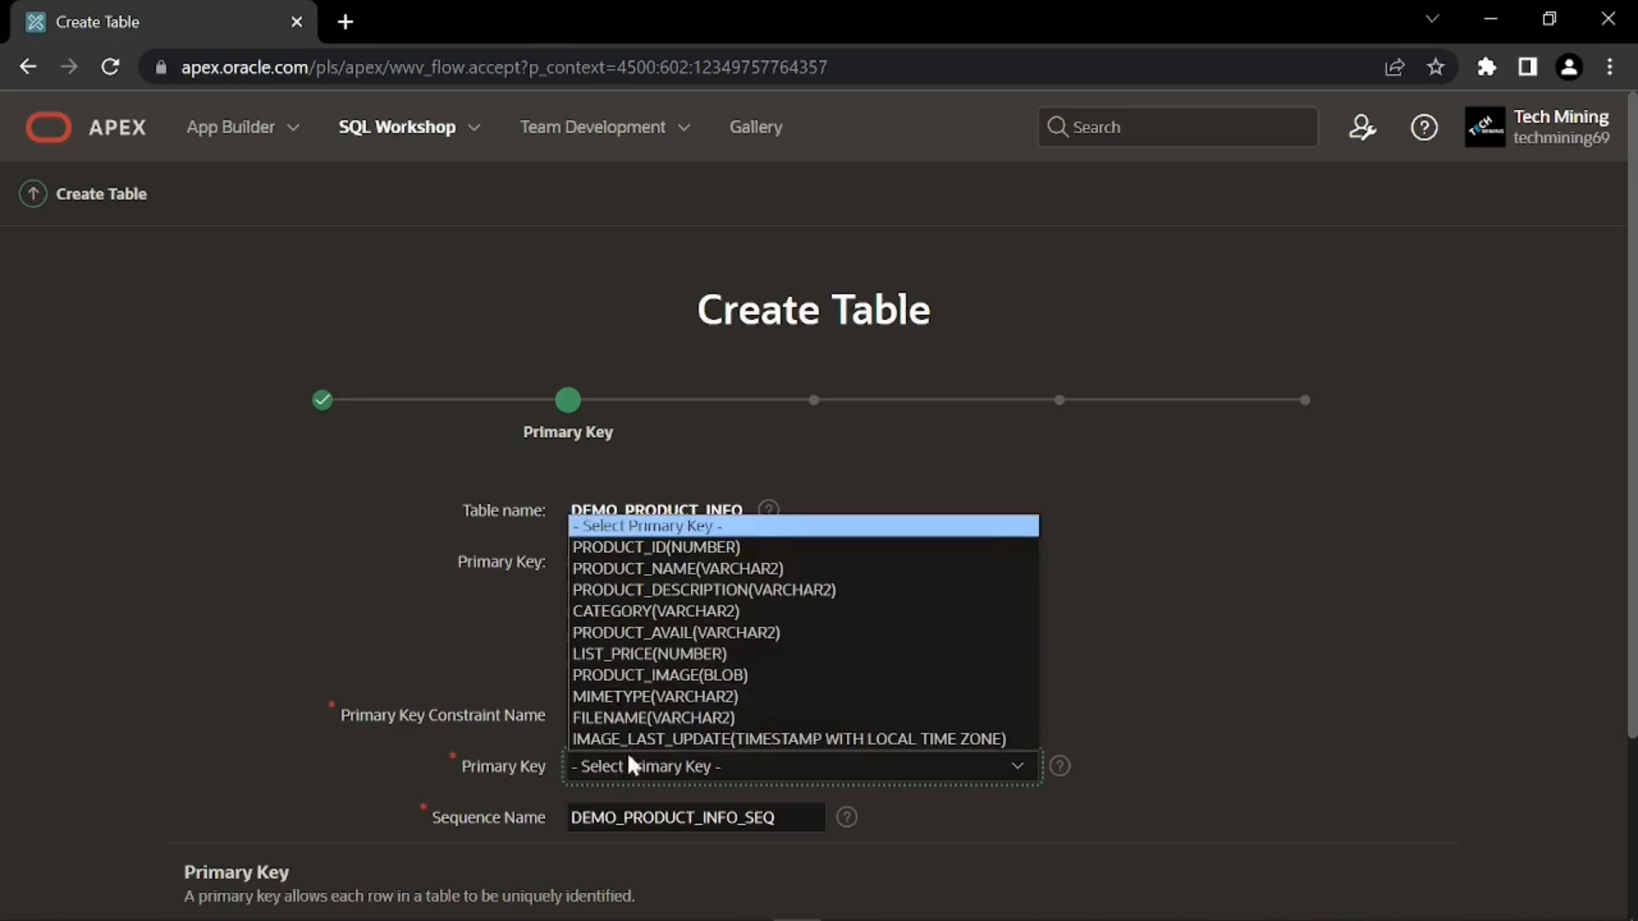
click(699, 547)
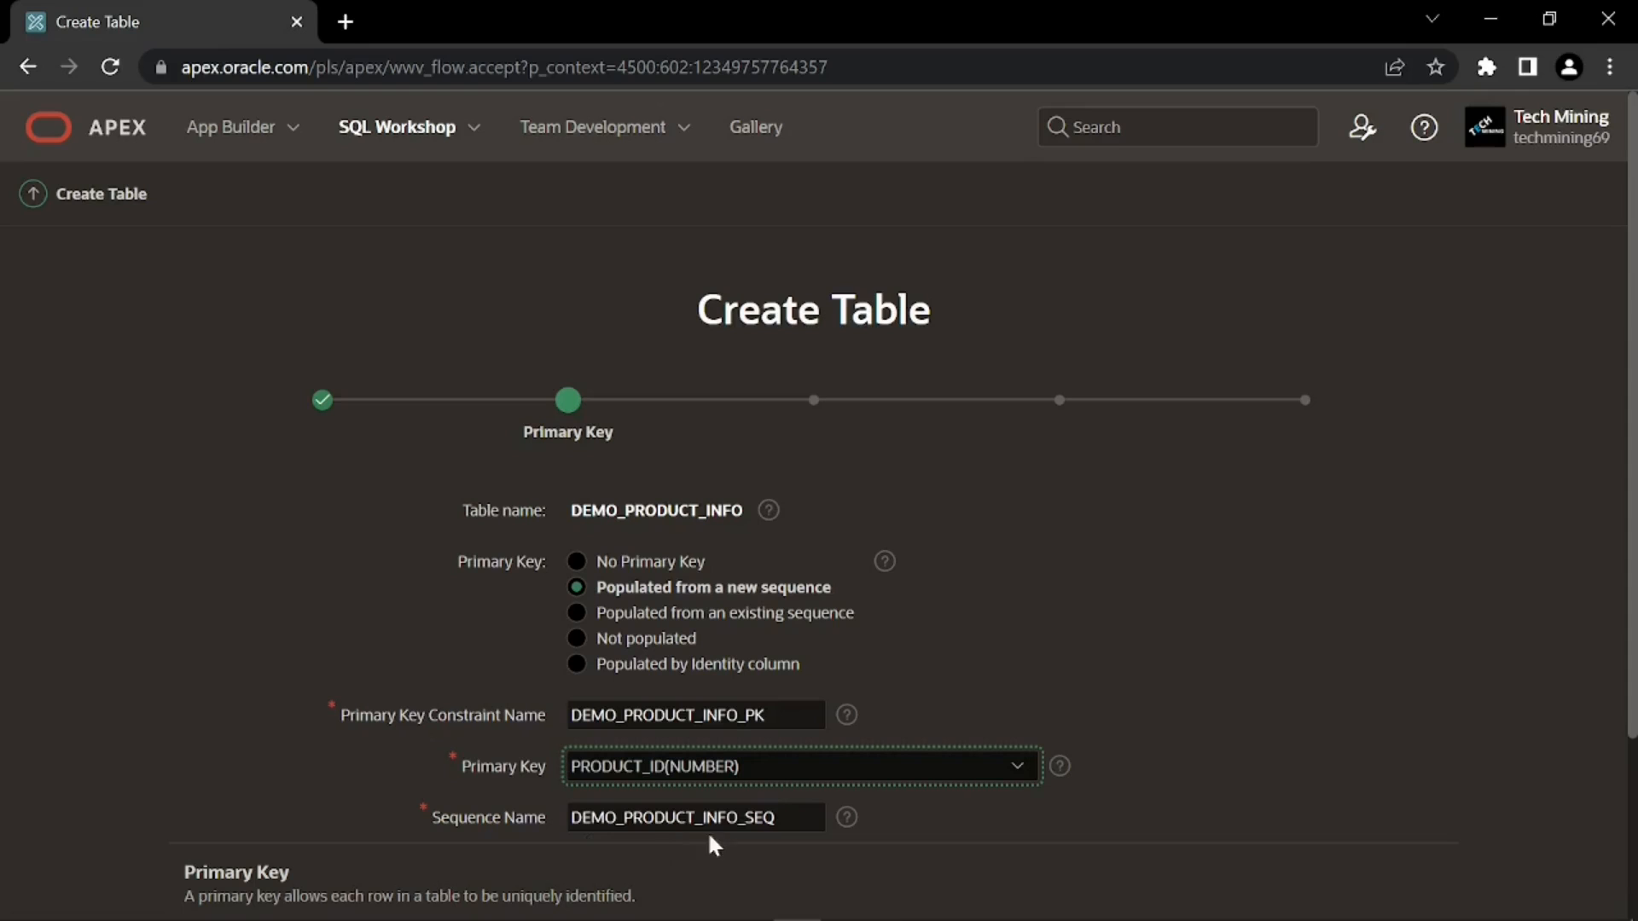
scroll(783, 845, down, 3)
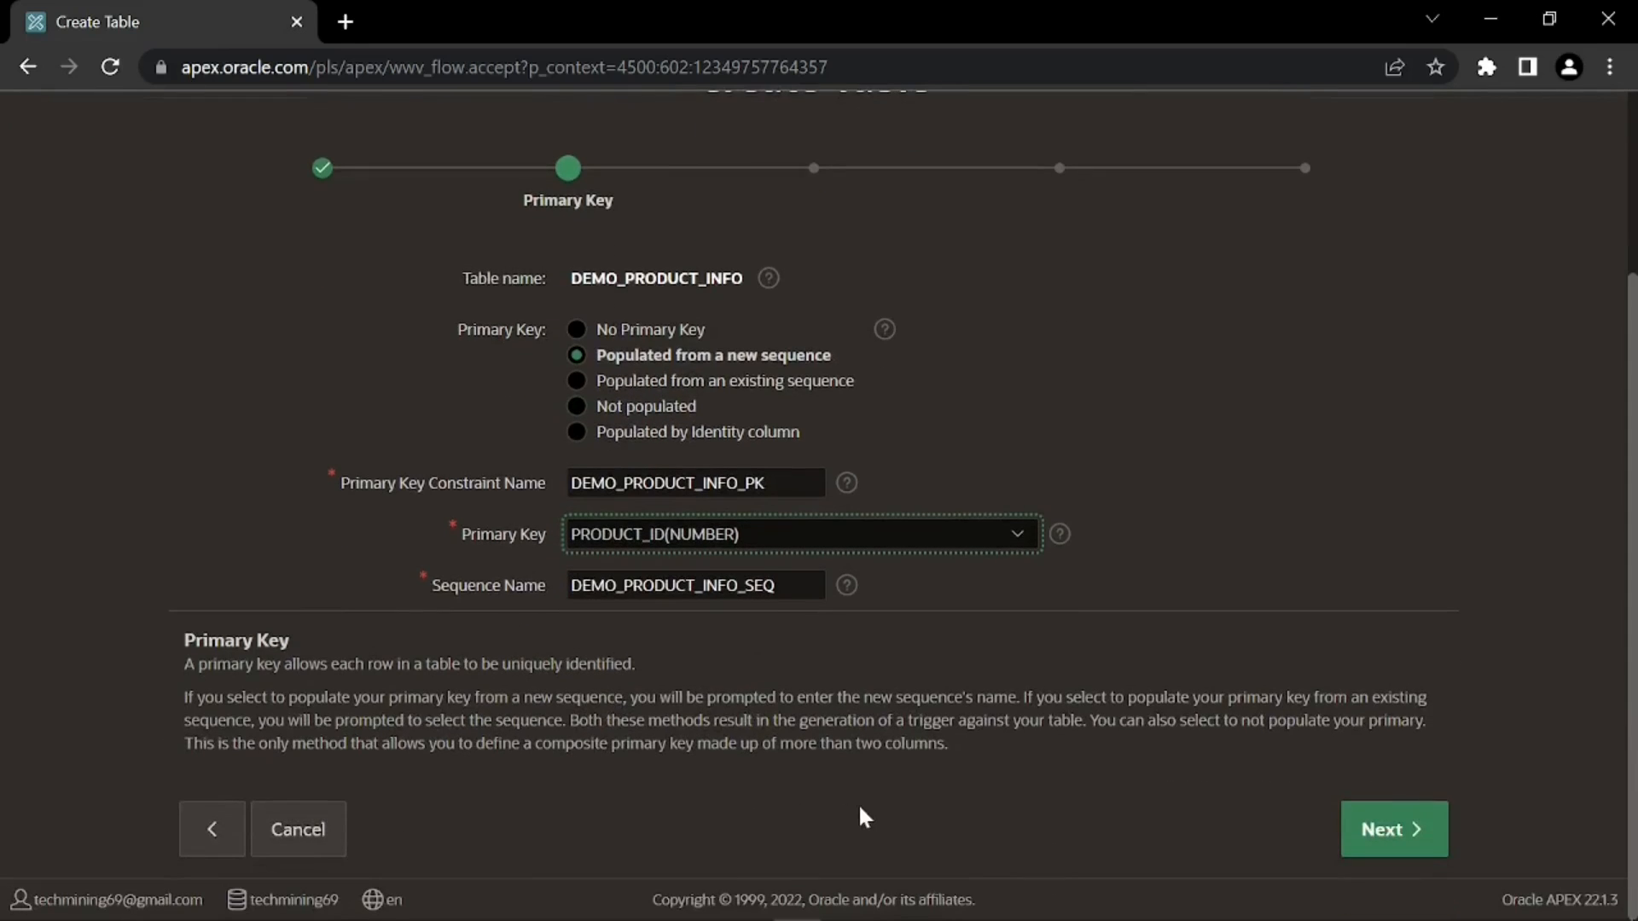
click(1401, 842)
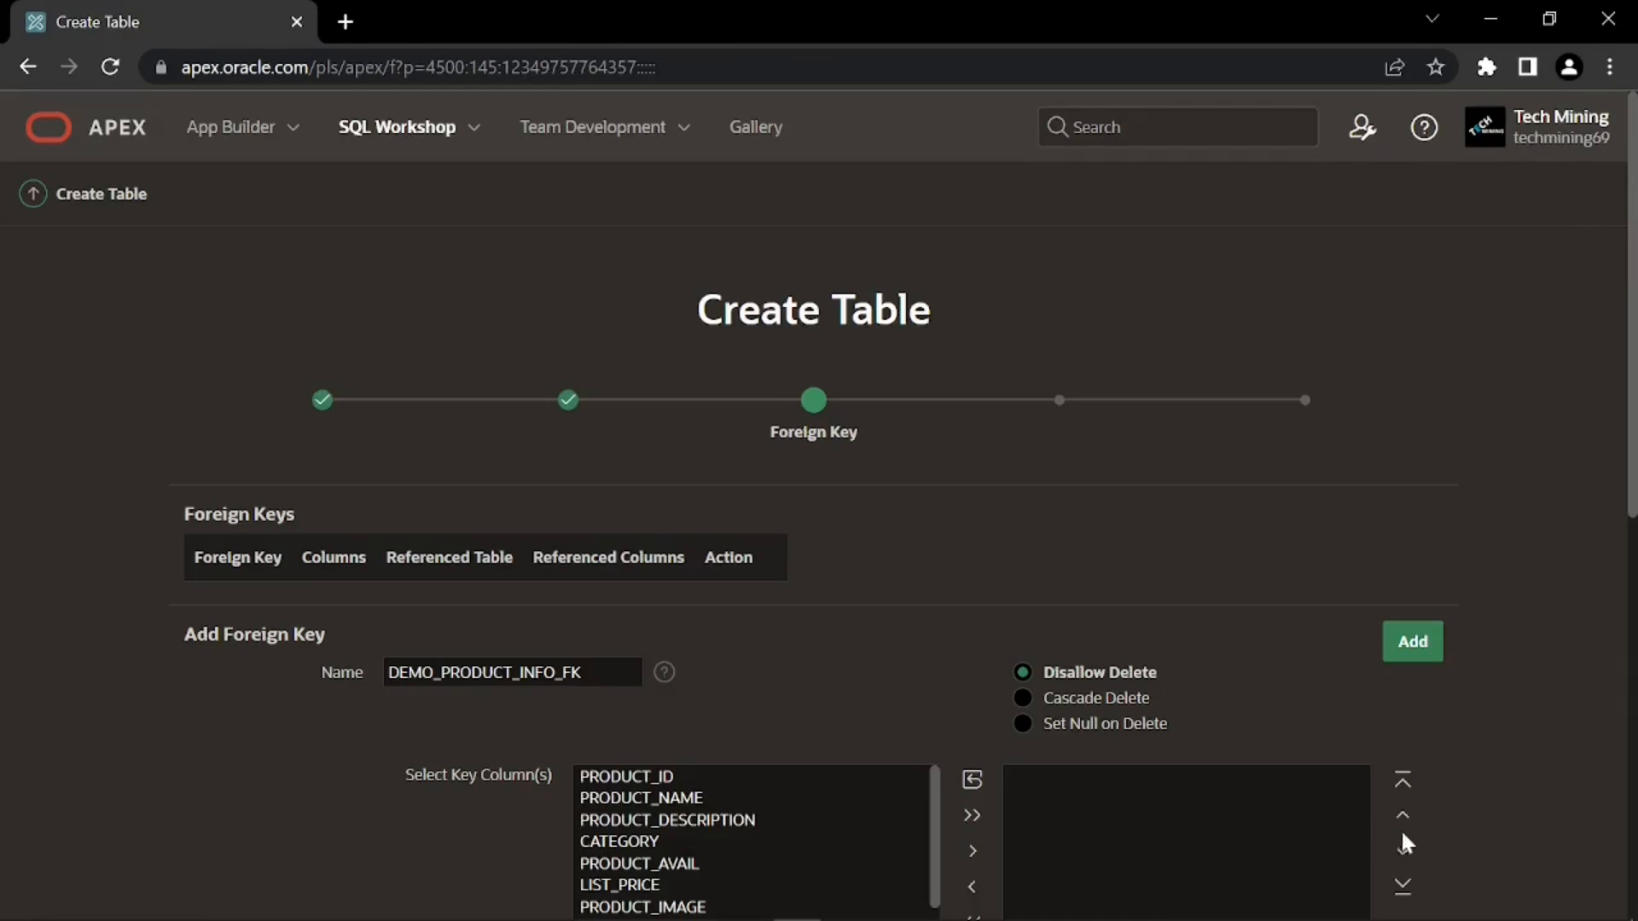
- Skip the foreign key and constraint definitions and confirm the creation of the DEMO_PRODUCT_INFO table
scroll(1442, 791, down, 7)
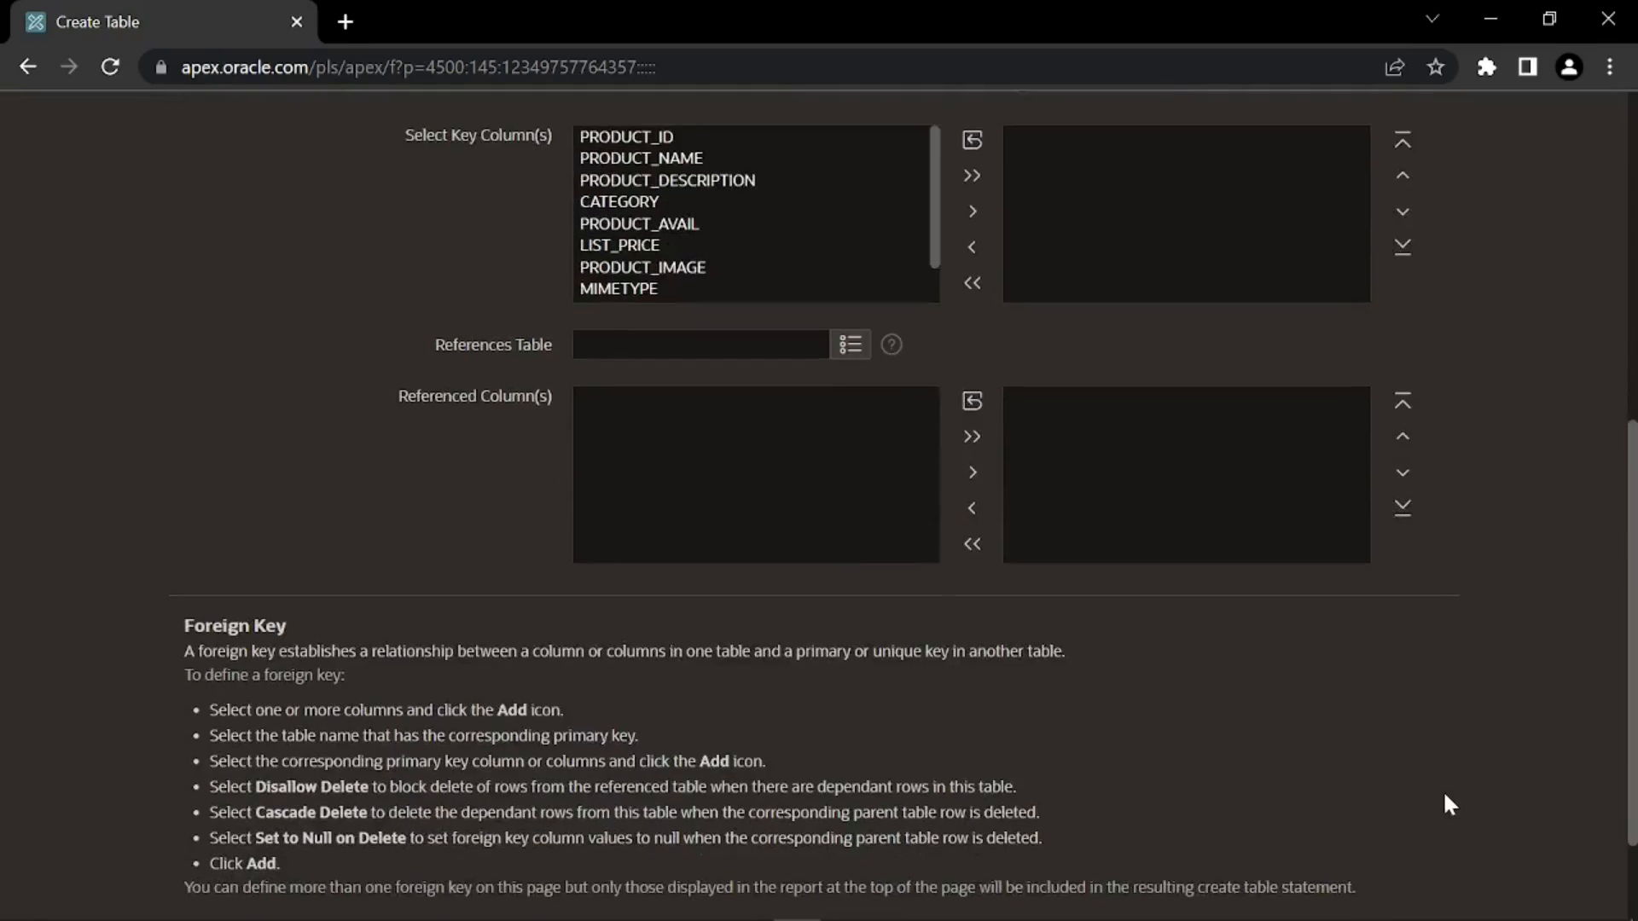
scroll(1444, 797, down, 2)
click(1395, 830)
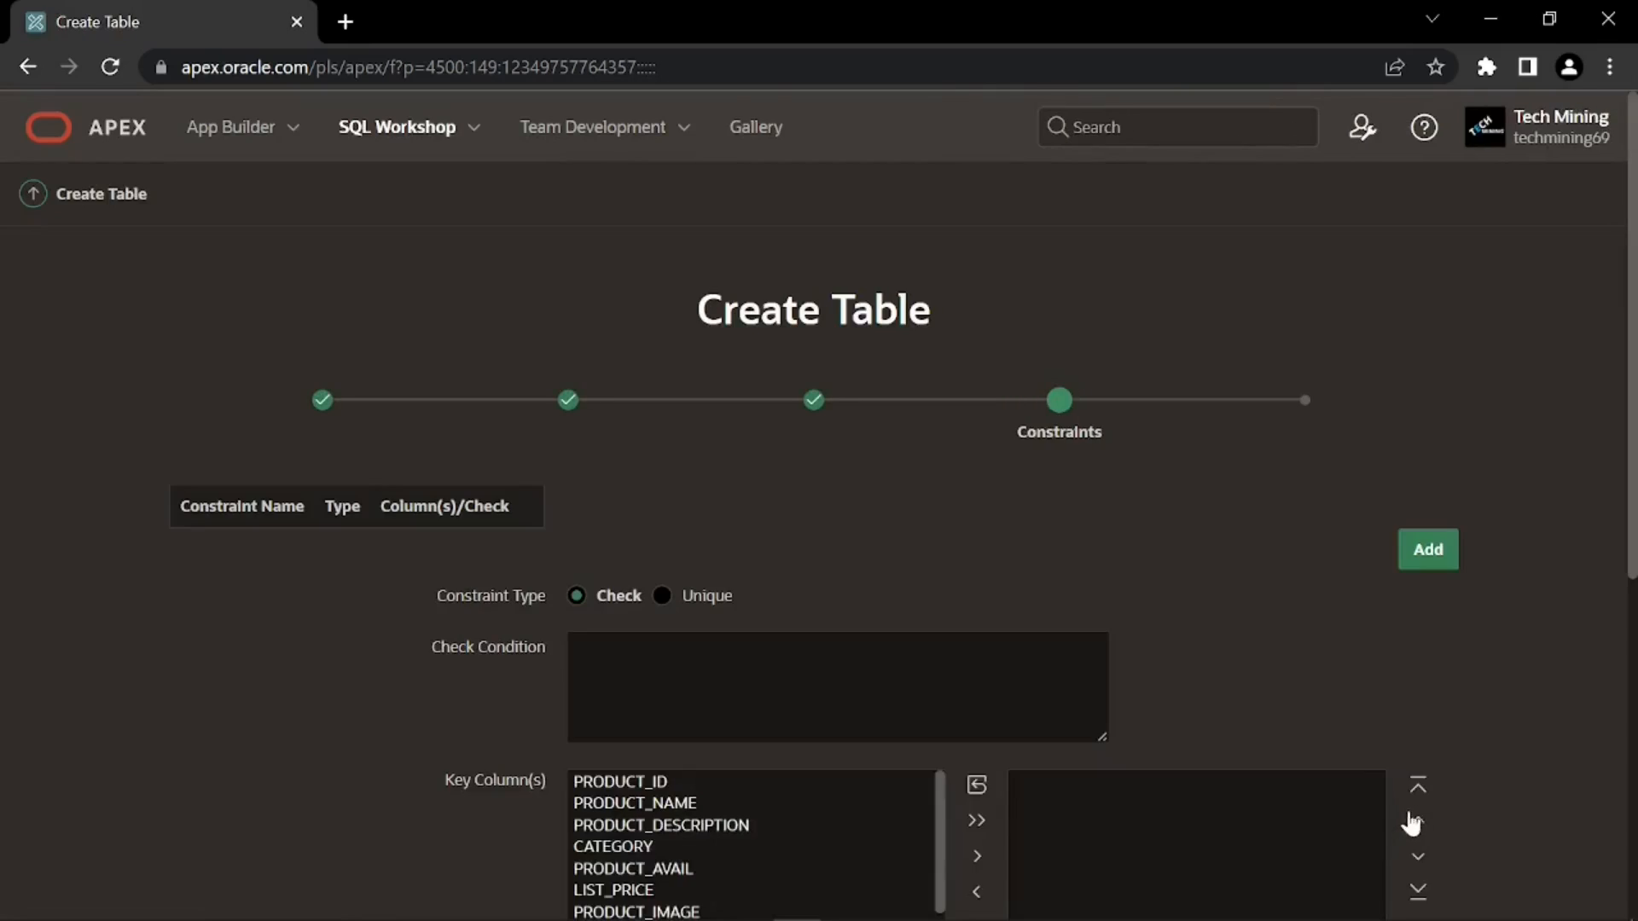
scroll(1471, 778, down, 7)
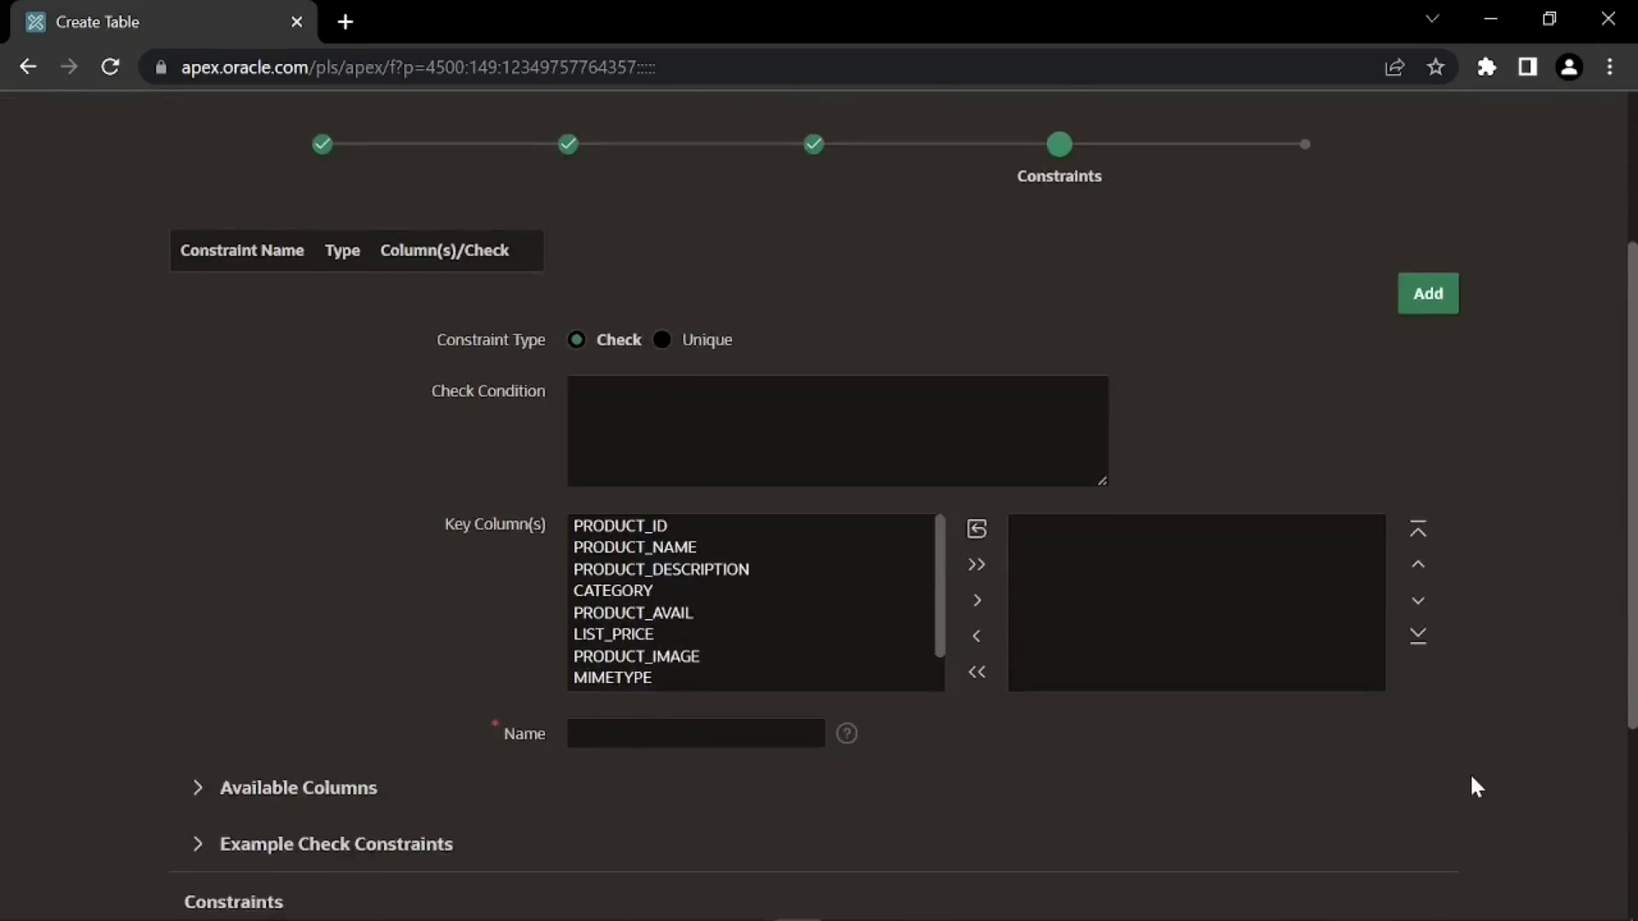
click(1405, 826)
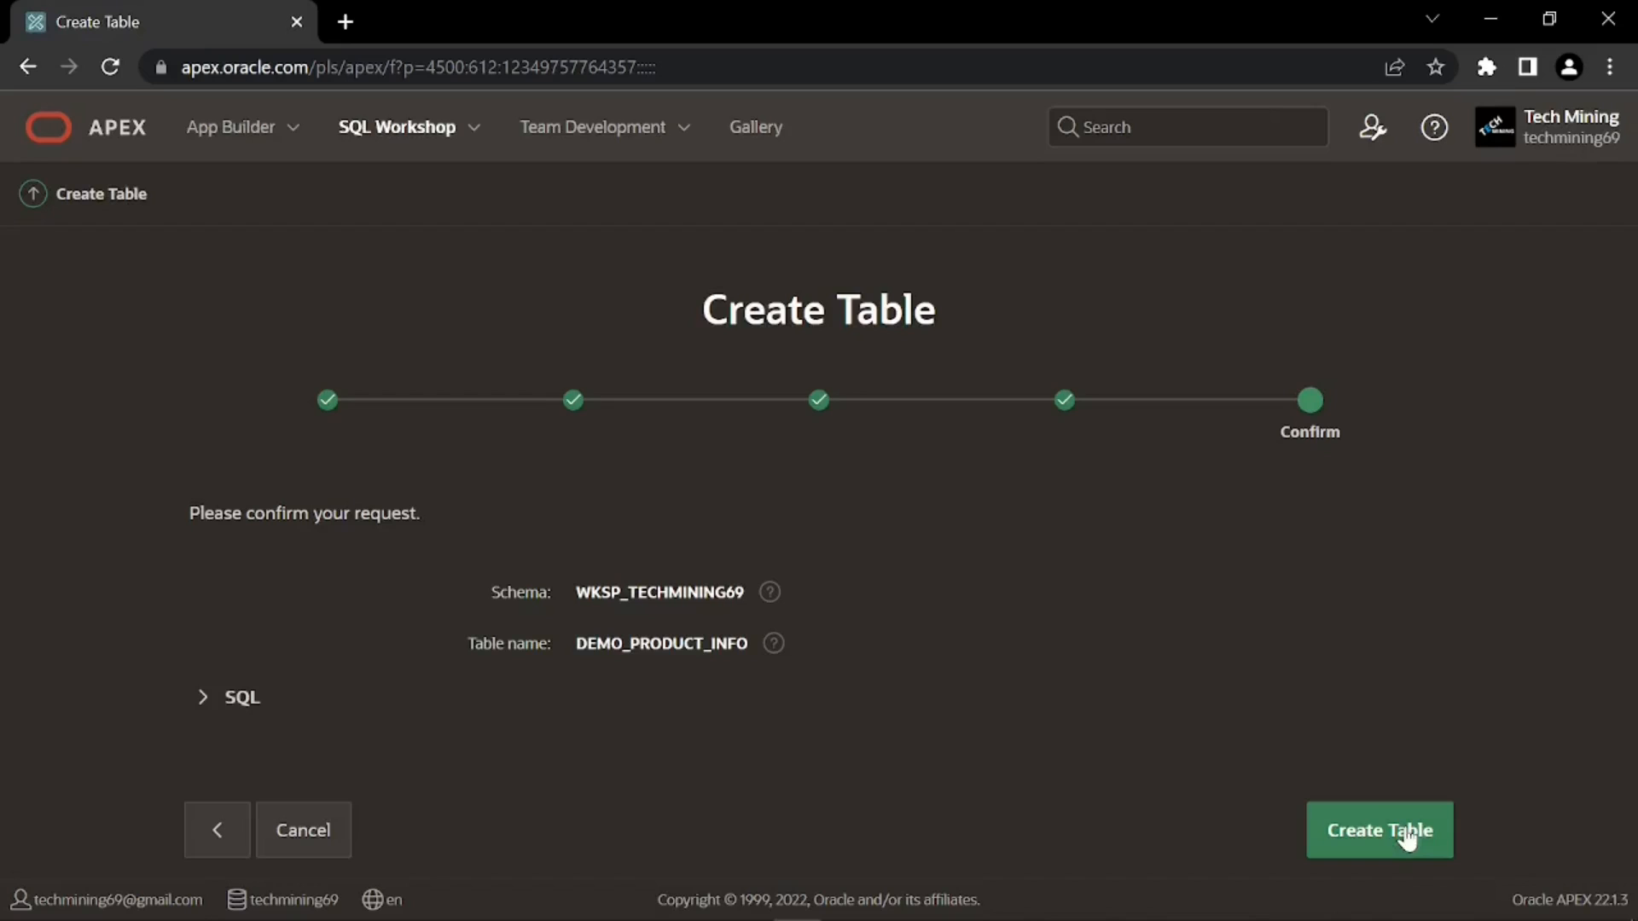
click(1386, 847)
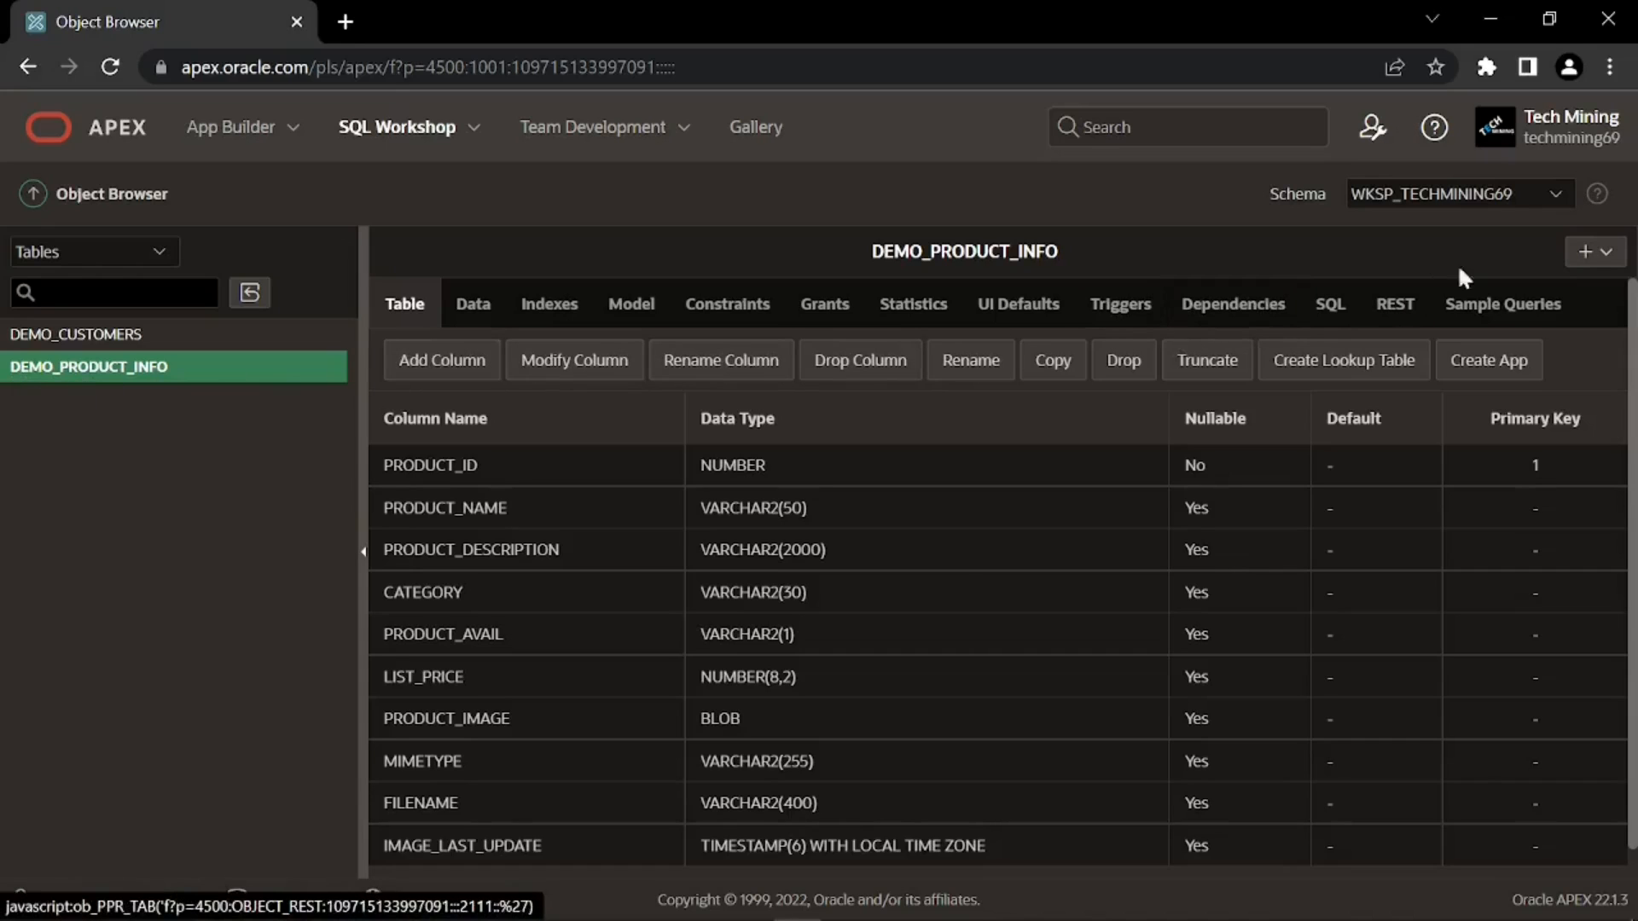
- Start creating another database table and name it DEMO_ORDERS
click(1587, 258)
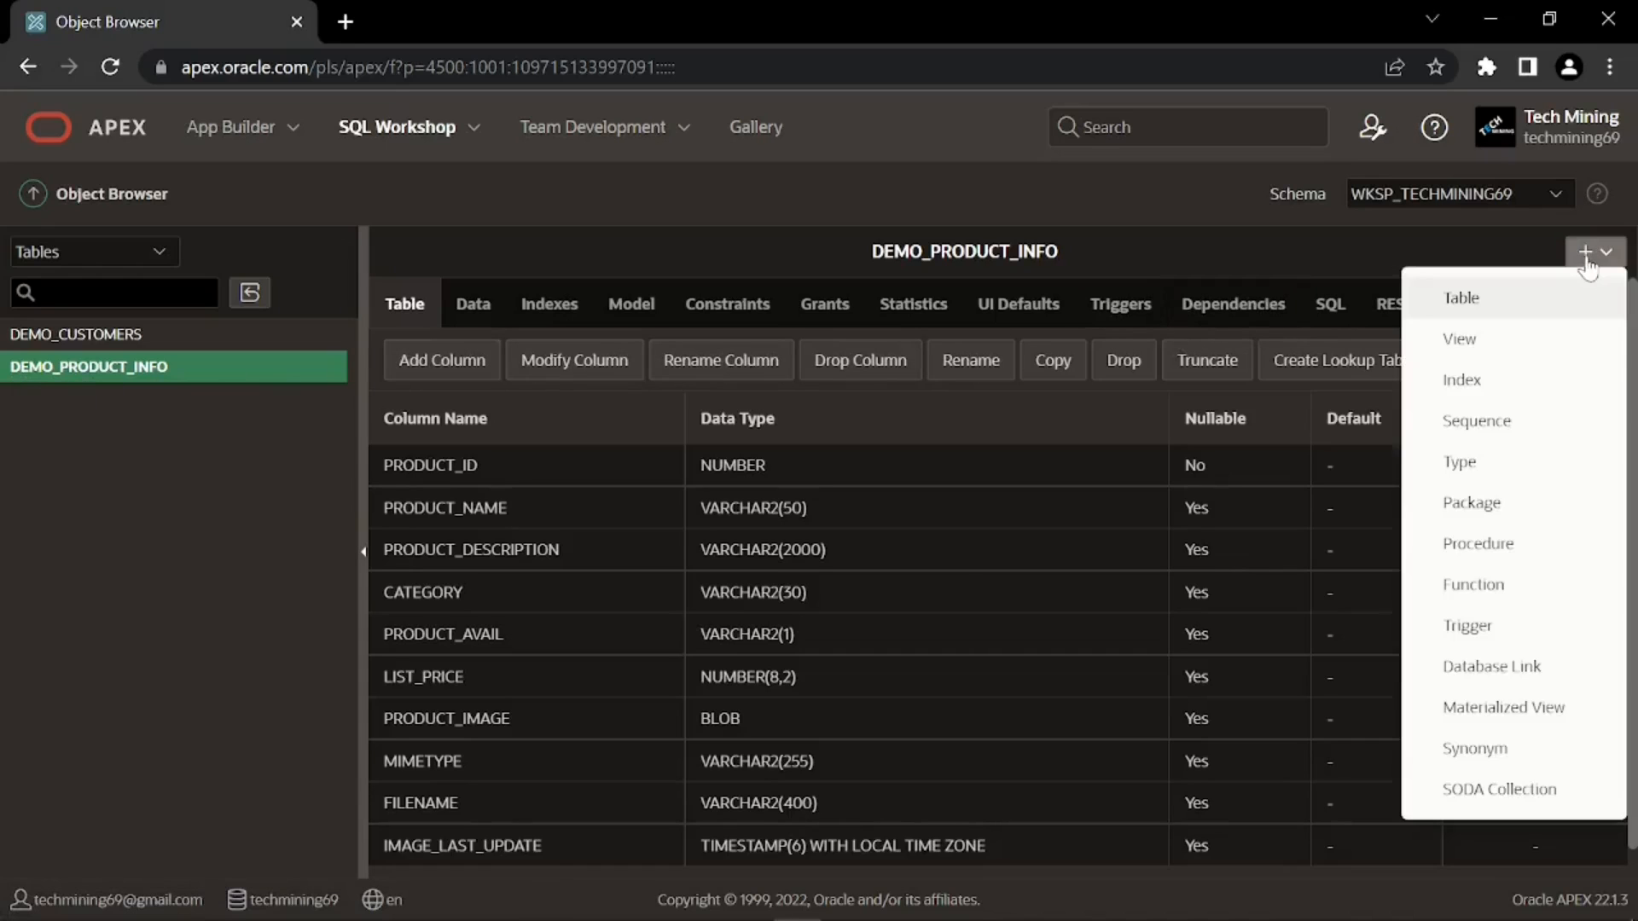
click(1459, 309)
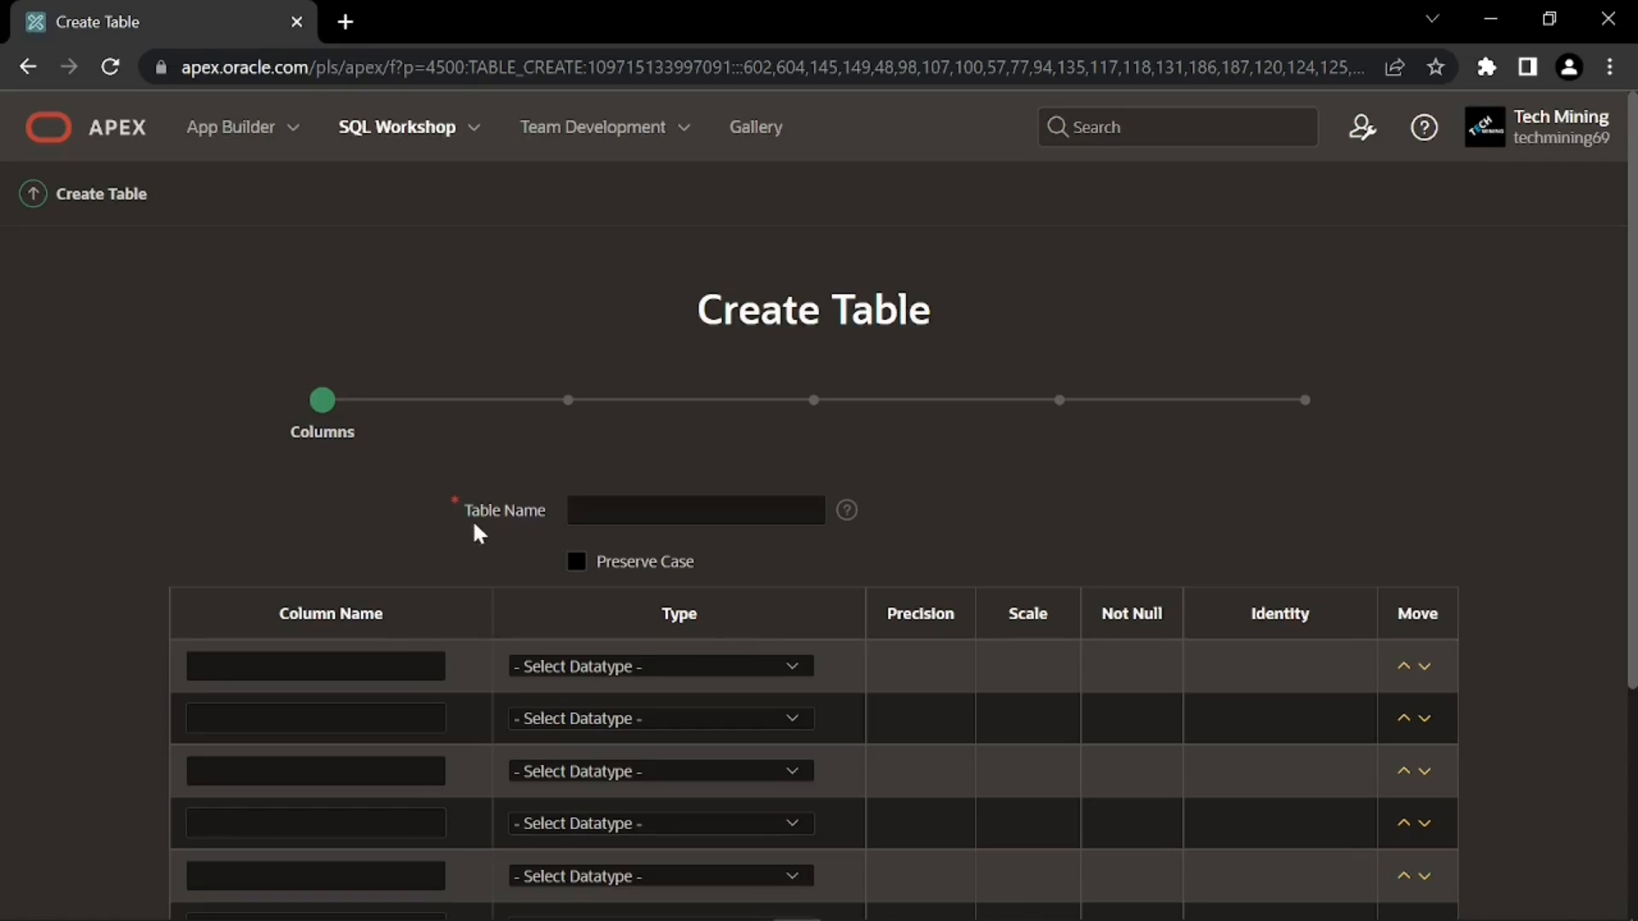
click(580, 516)
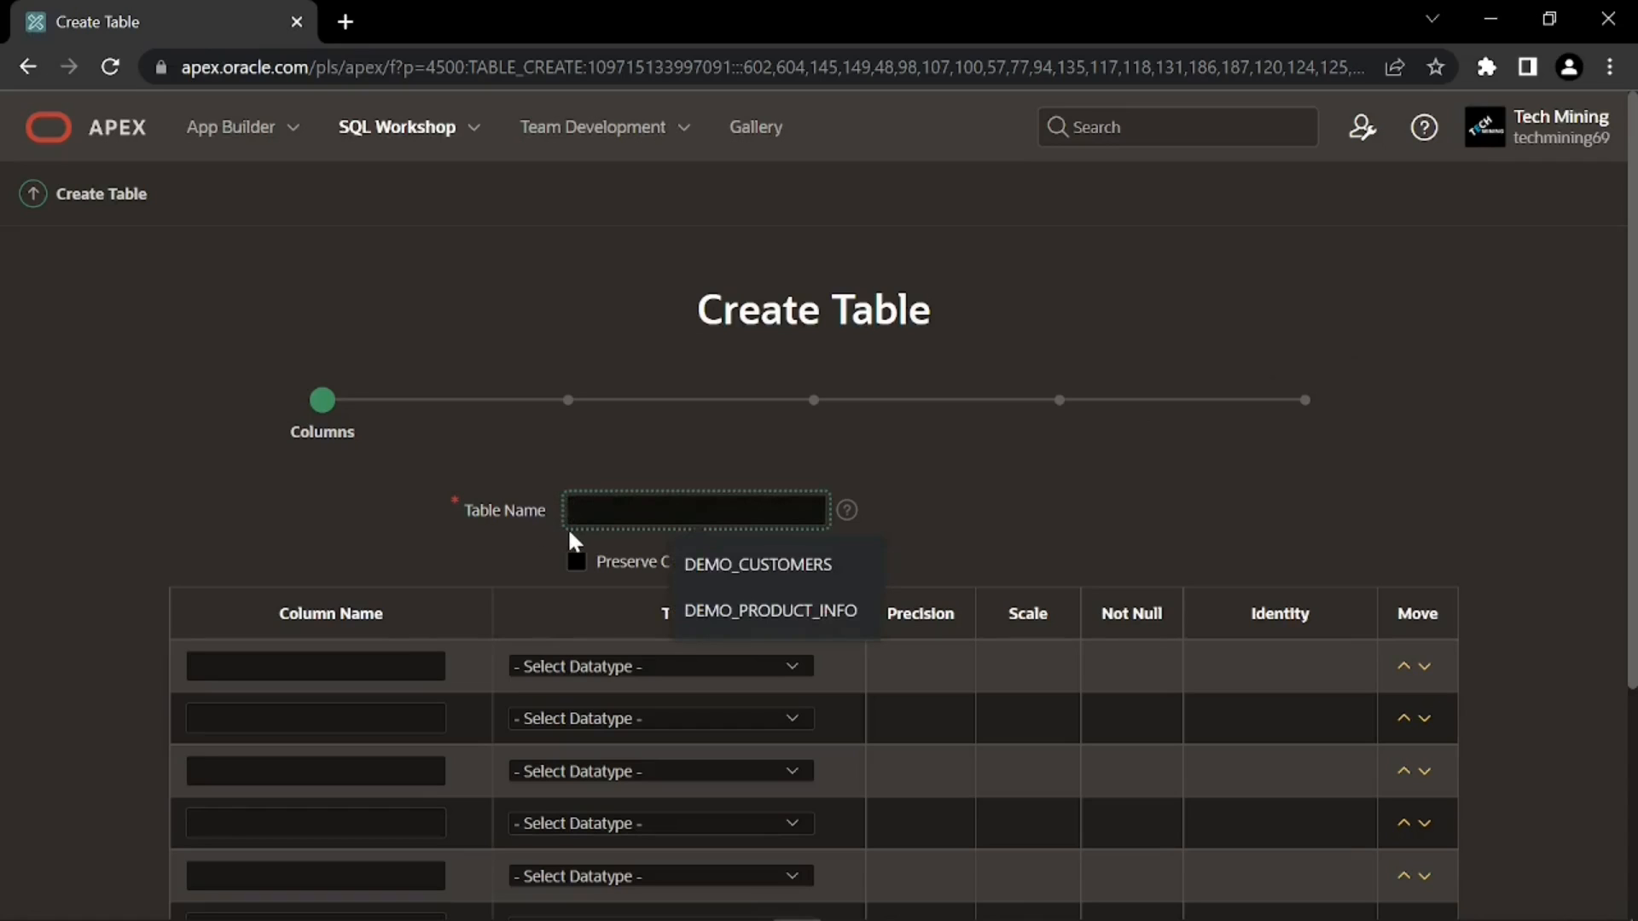
text(DEMO_ORDERS)
click(560, 532)
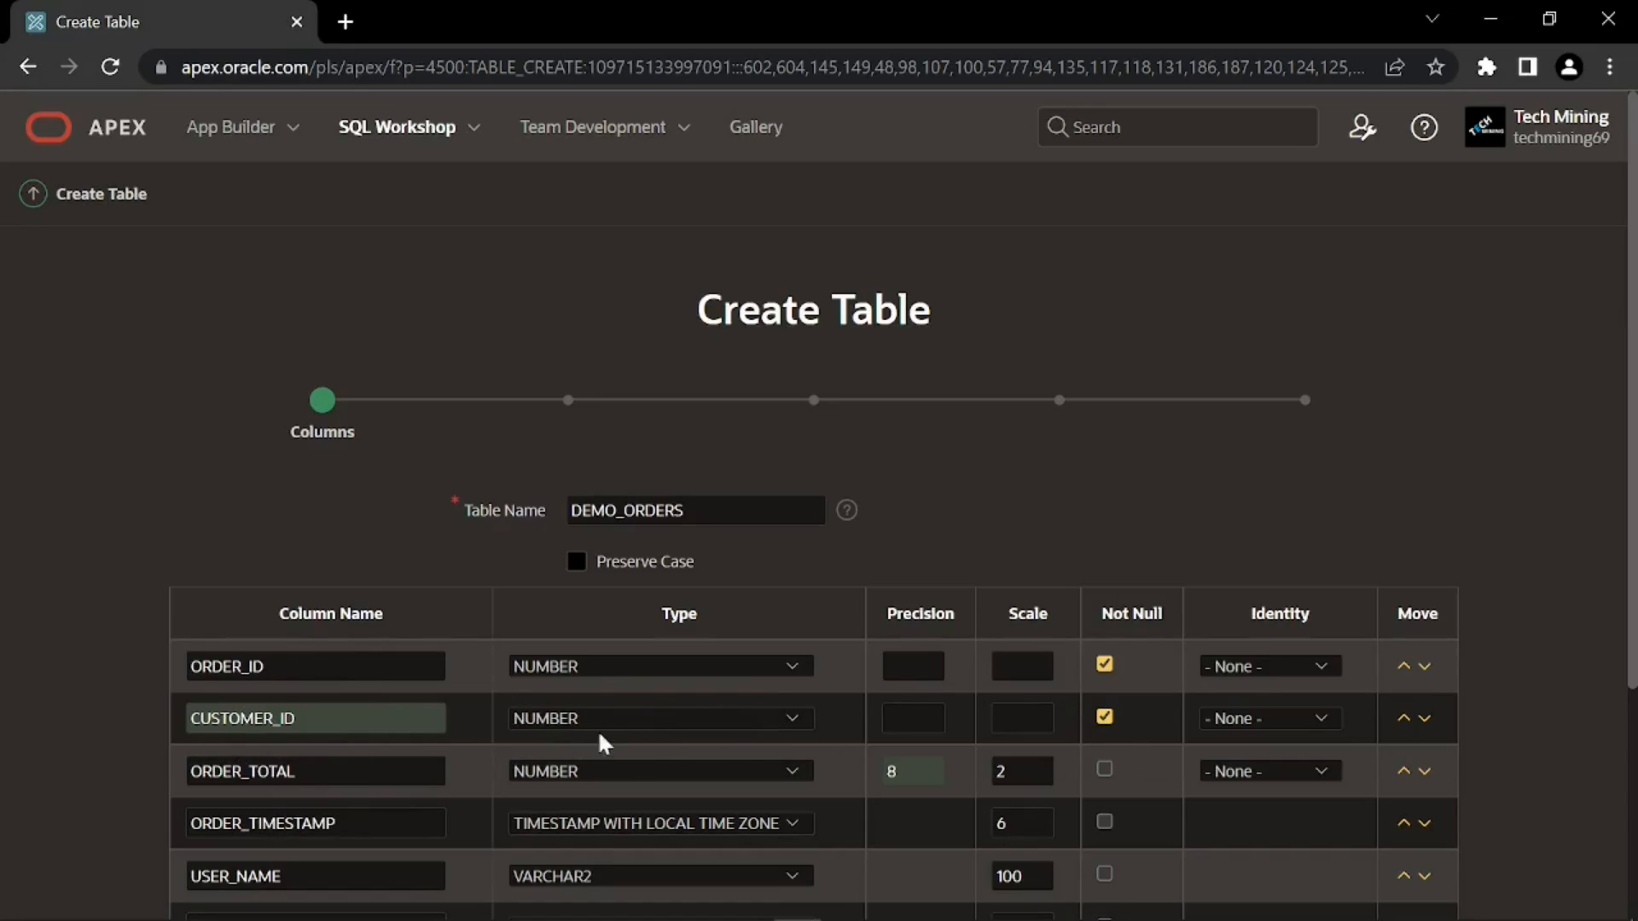
- Check the DEMO_ORDERS column definitions from ORDER_ID to TAGS and continue to the primary key settings
scroll(289, 748, down, 2)
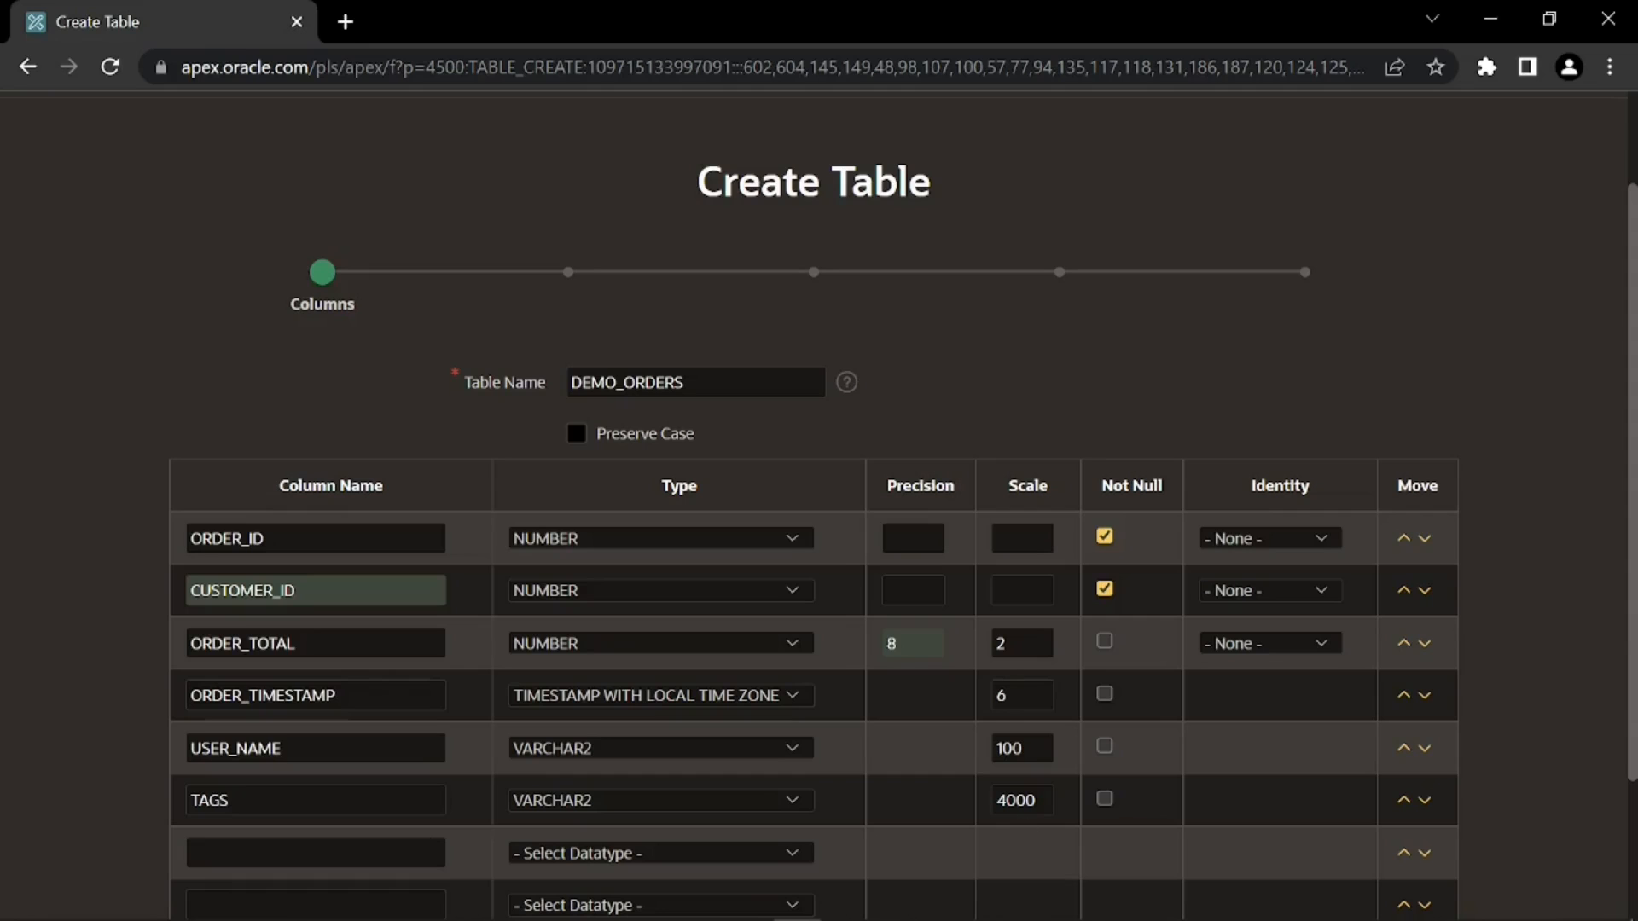
scroll(1007, 808, down, 2)
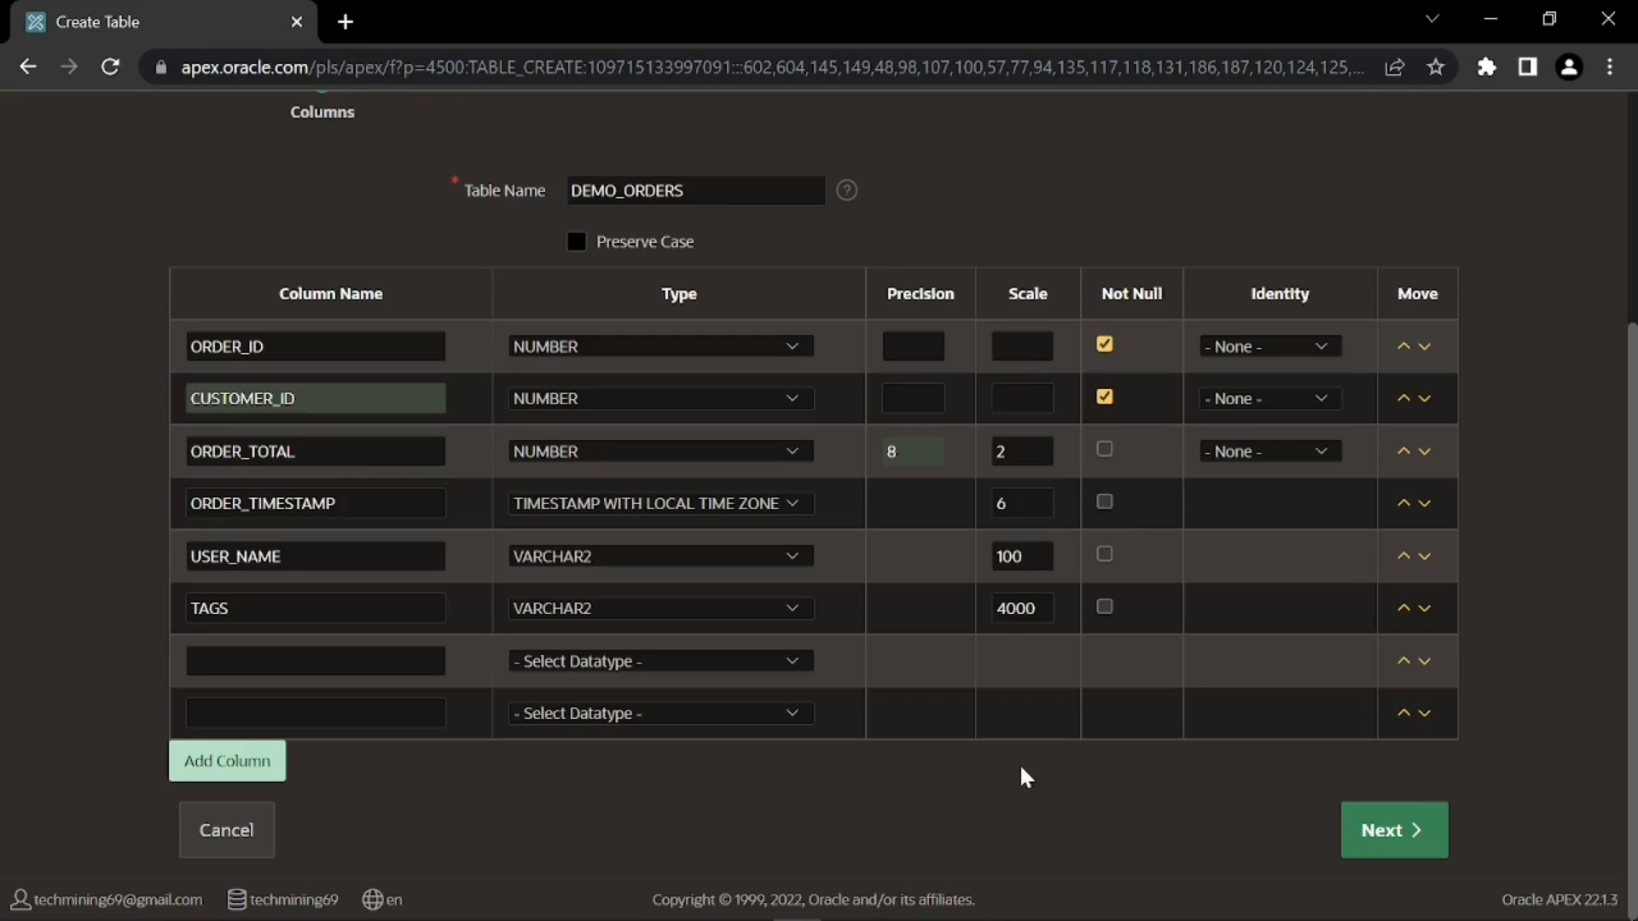
click(1409, 838)
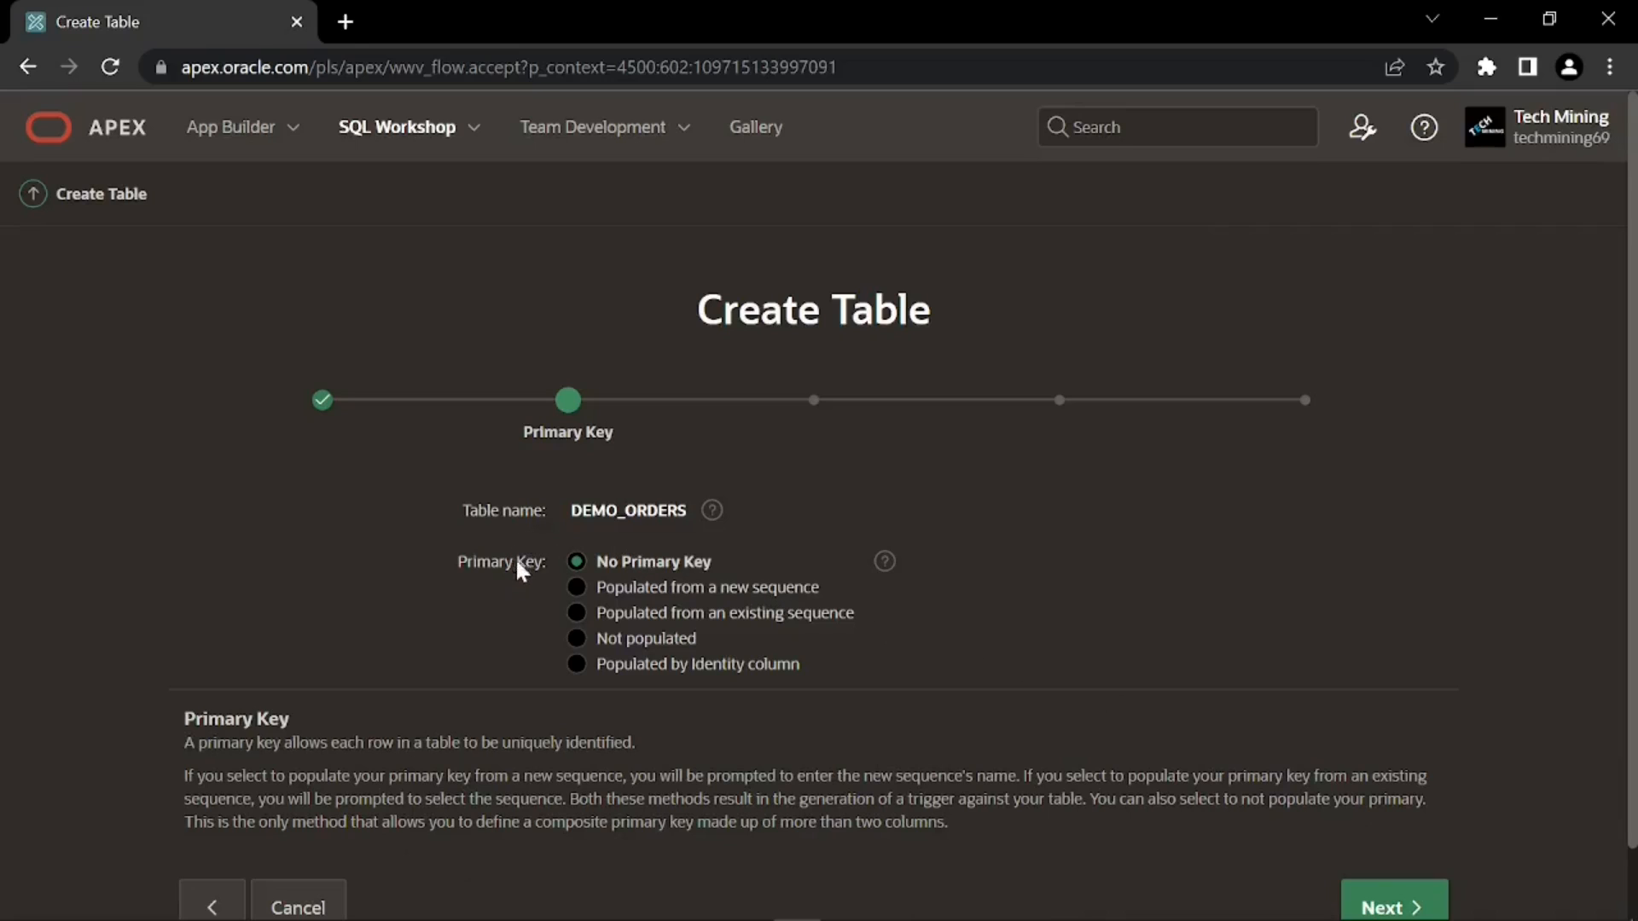
- Populate the DEMO_ORDERS primary key from a new sequence, with ORDER_ID as the key column, and continue to the foreign keys
click(580, 590)
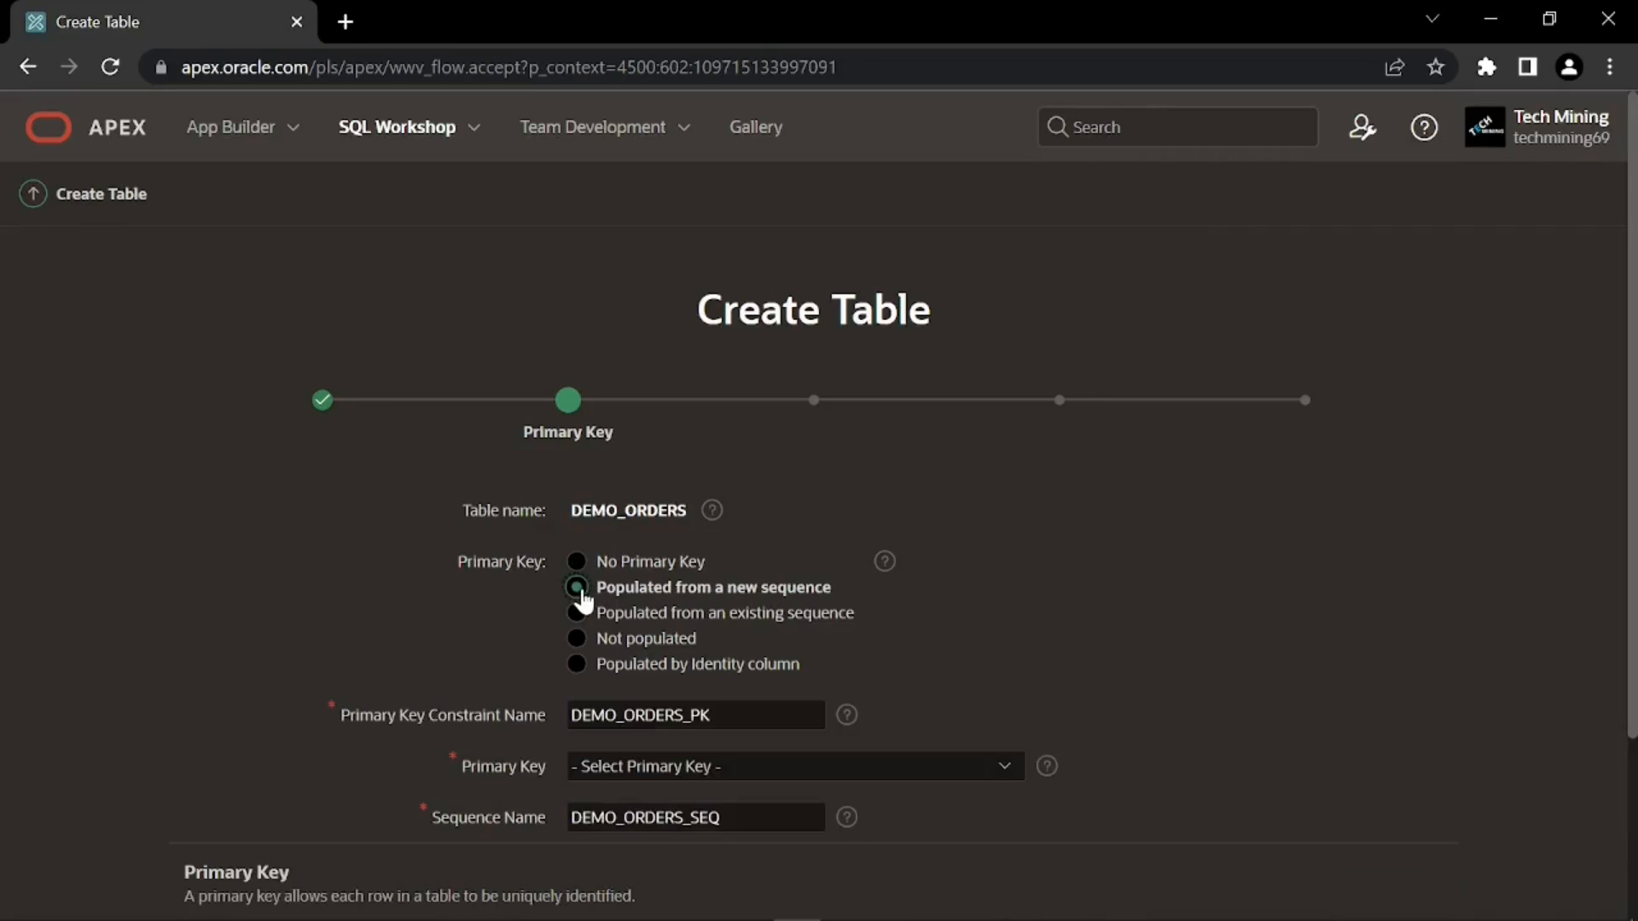
scroll(583, 600, down, 1)
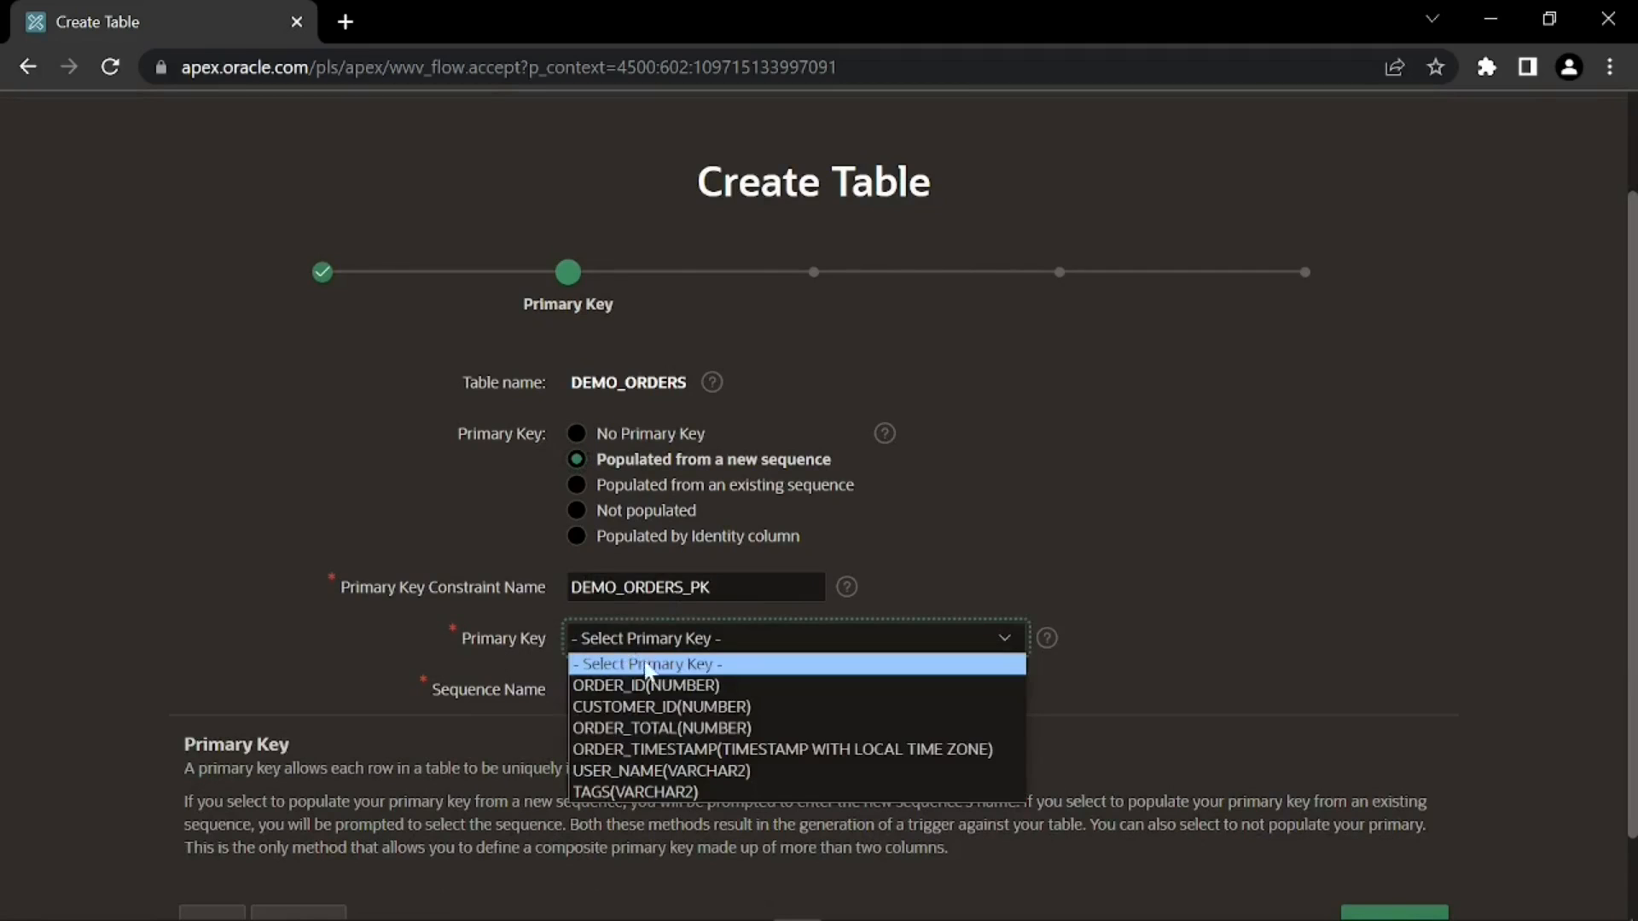
click(655, 684)
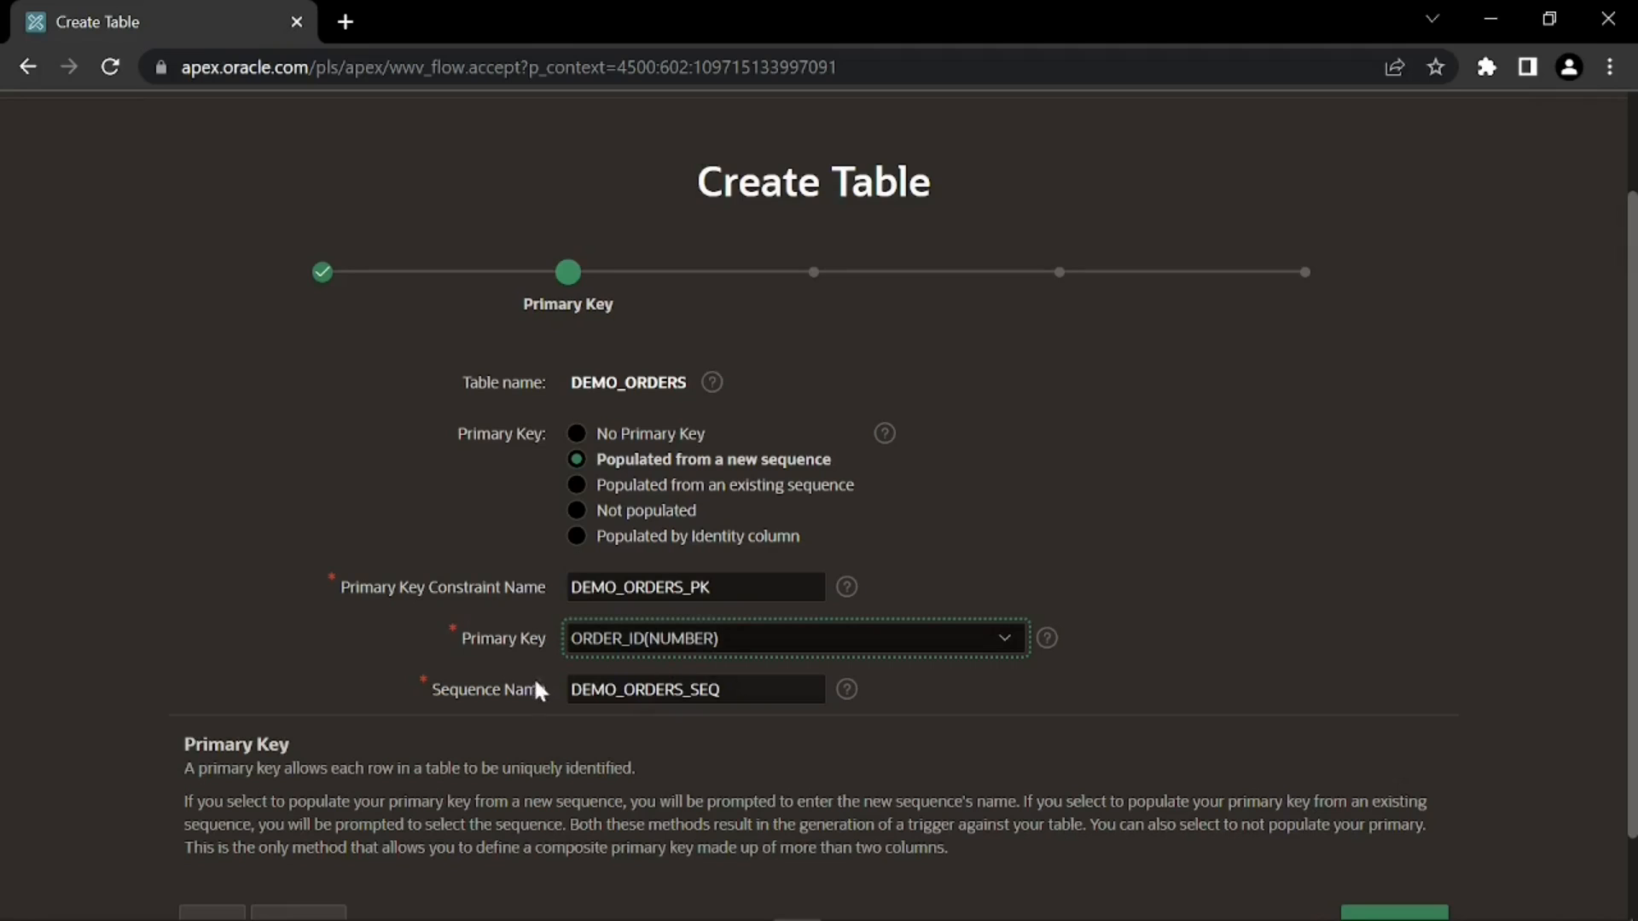
scroll(530, 704, down, 2)
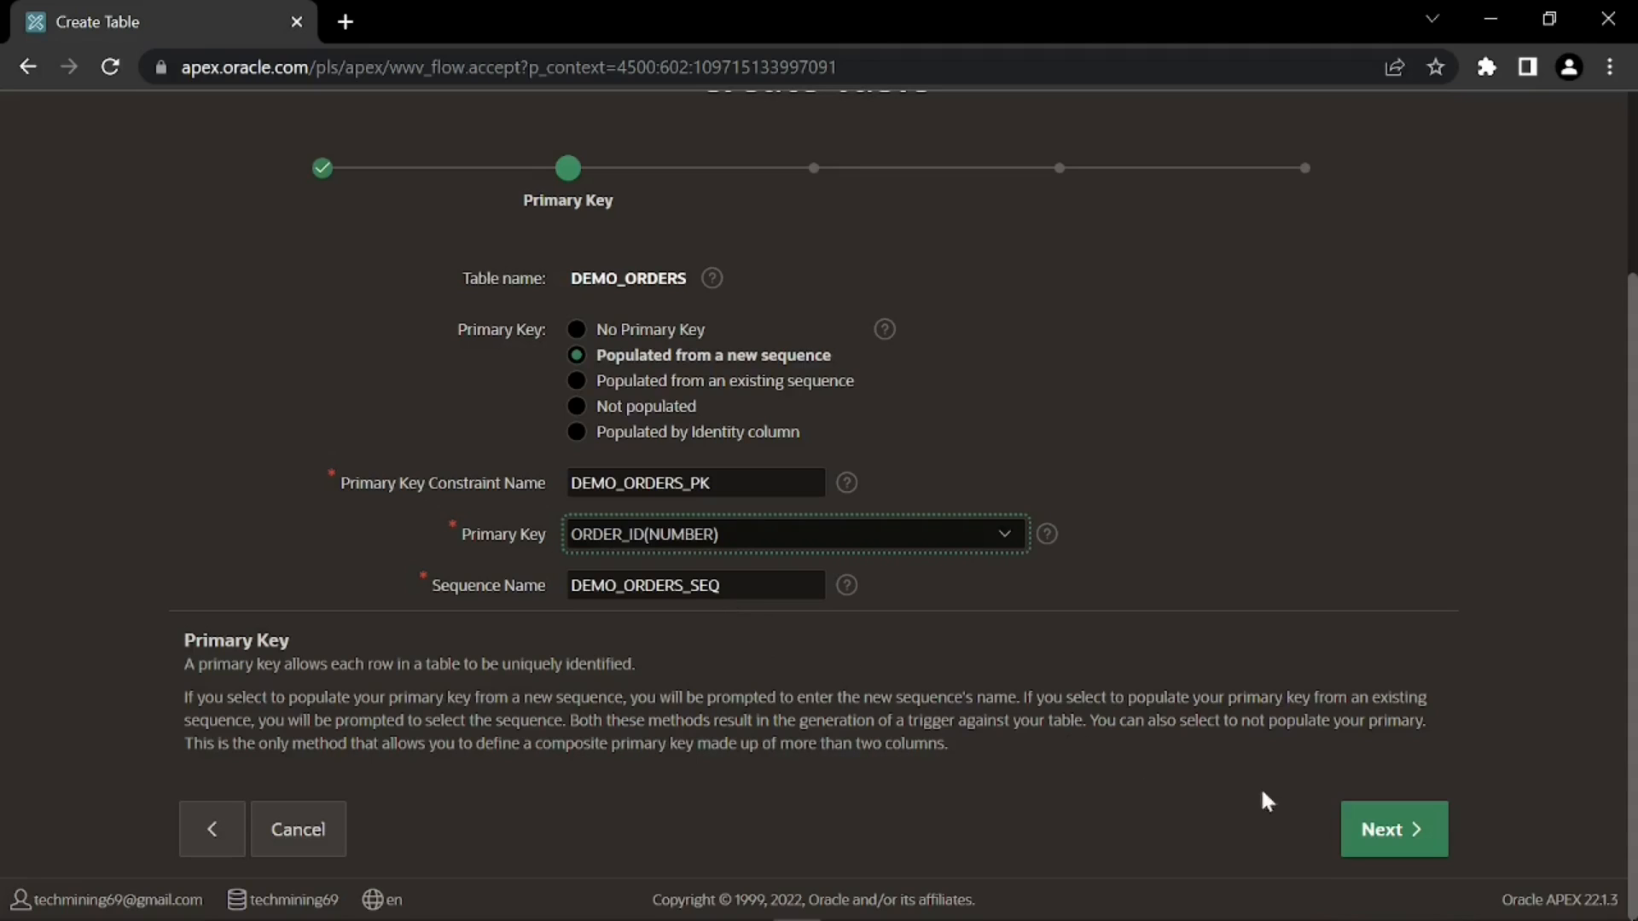
click(1380, 829)
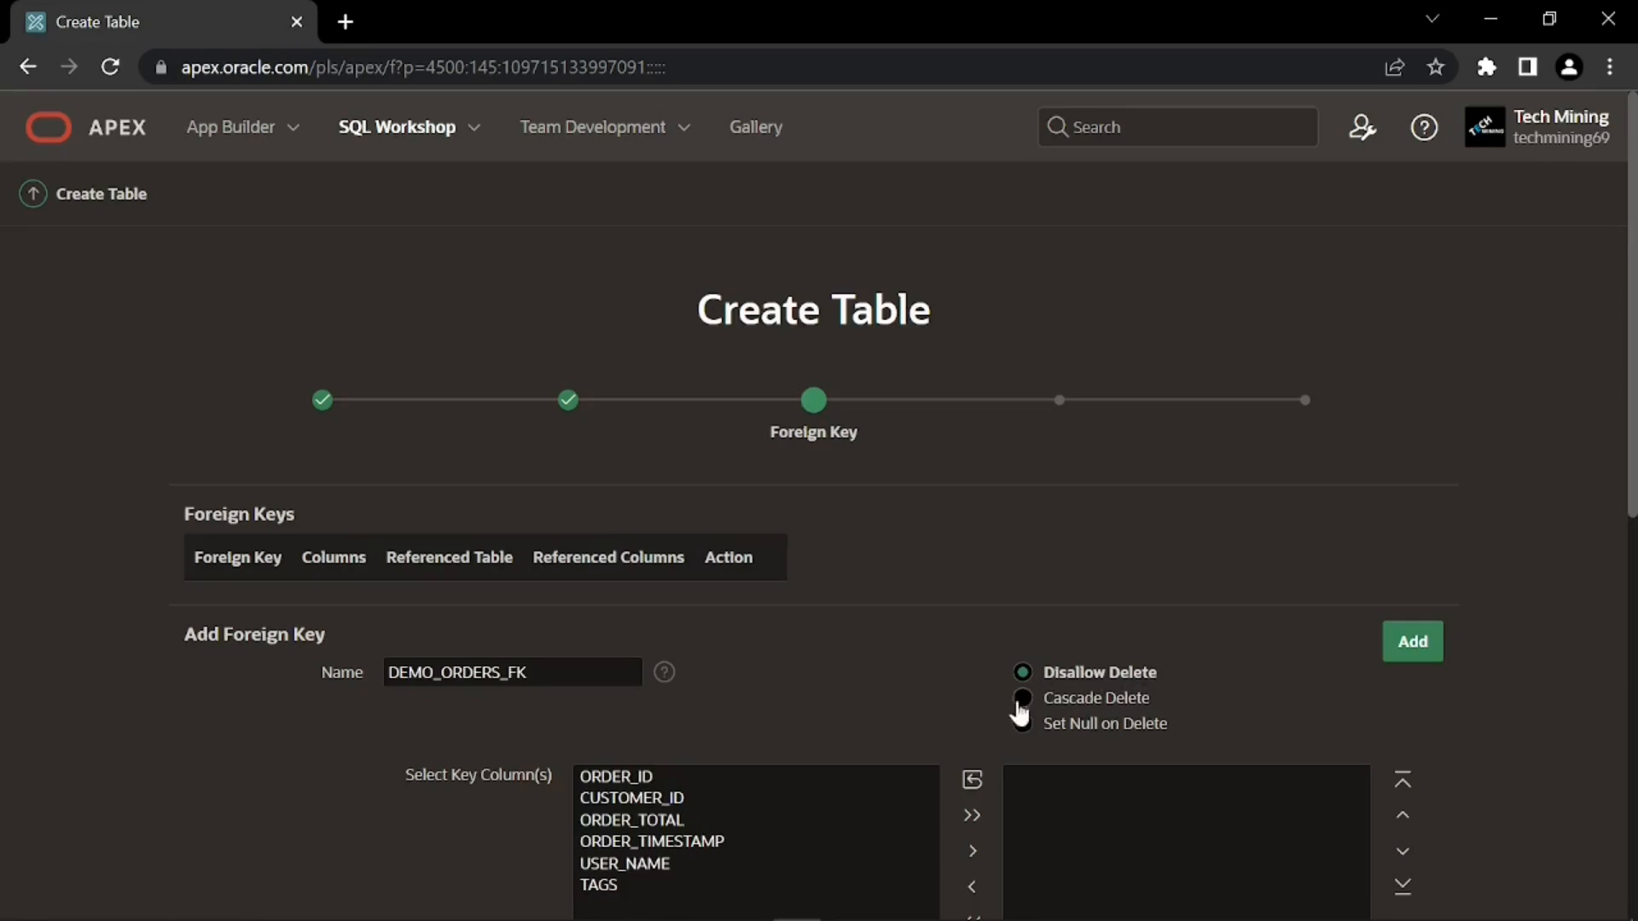
- Add the foreign key DEMO_ORDERS_FK linking CUSTOMER_ID to the CUSTOMER_ID column of DEMO_CUSTOMERS, with Disallow Delete
scroll(921, 721, down, 2)
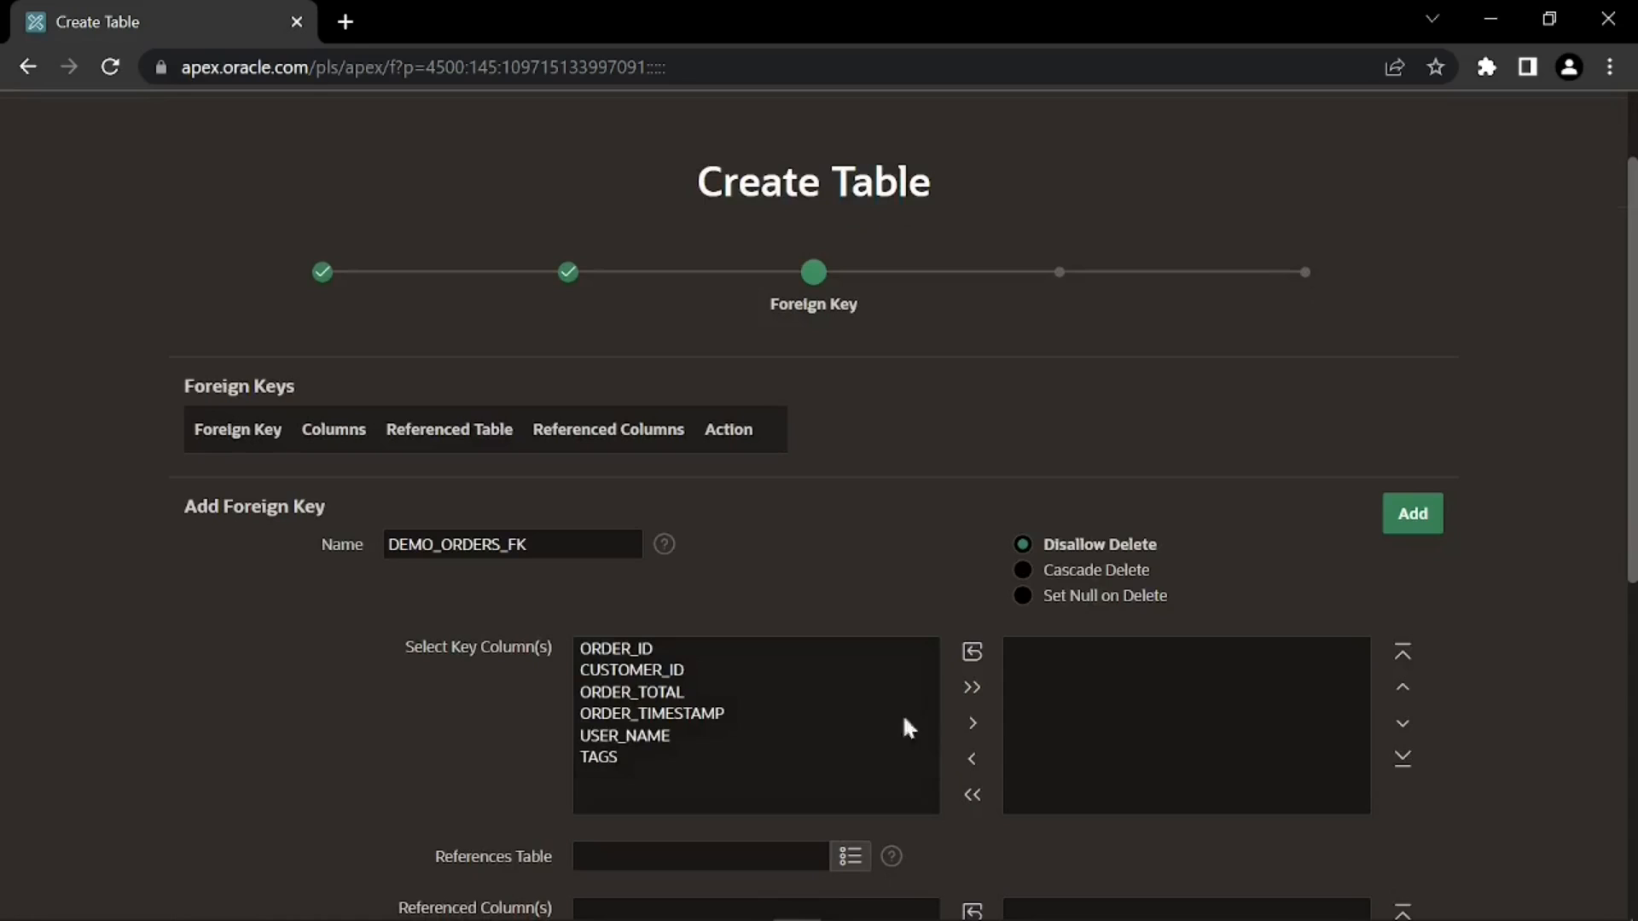
click(673, 671)
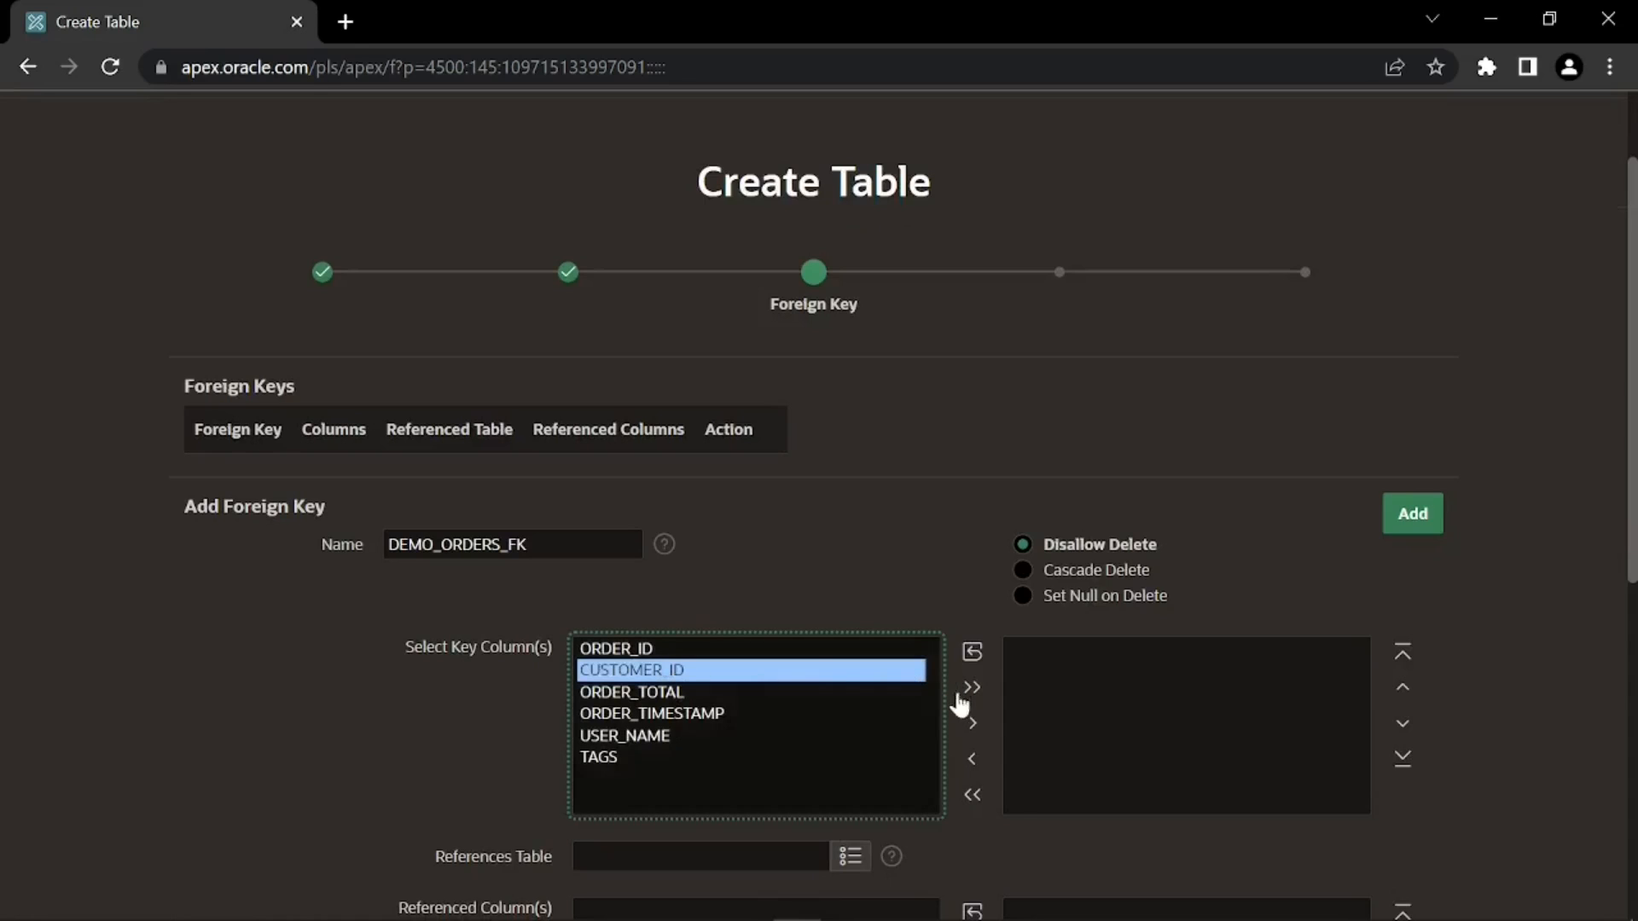
click(973, 725)
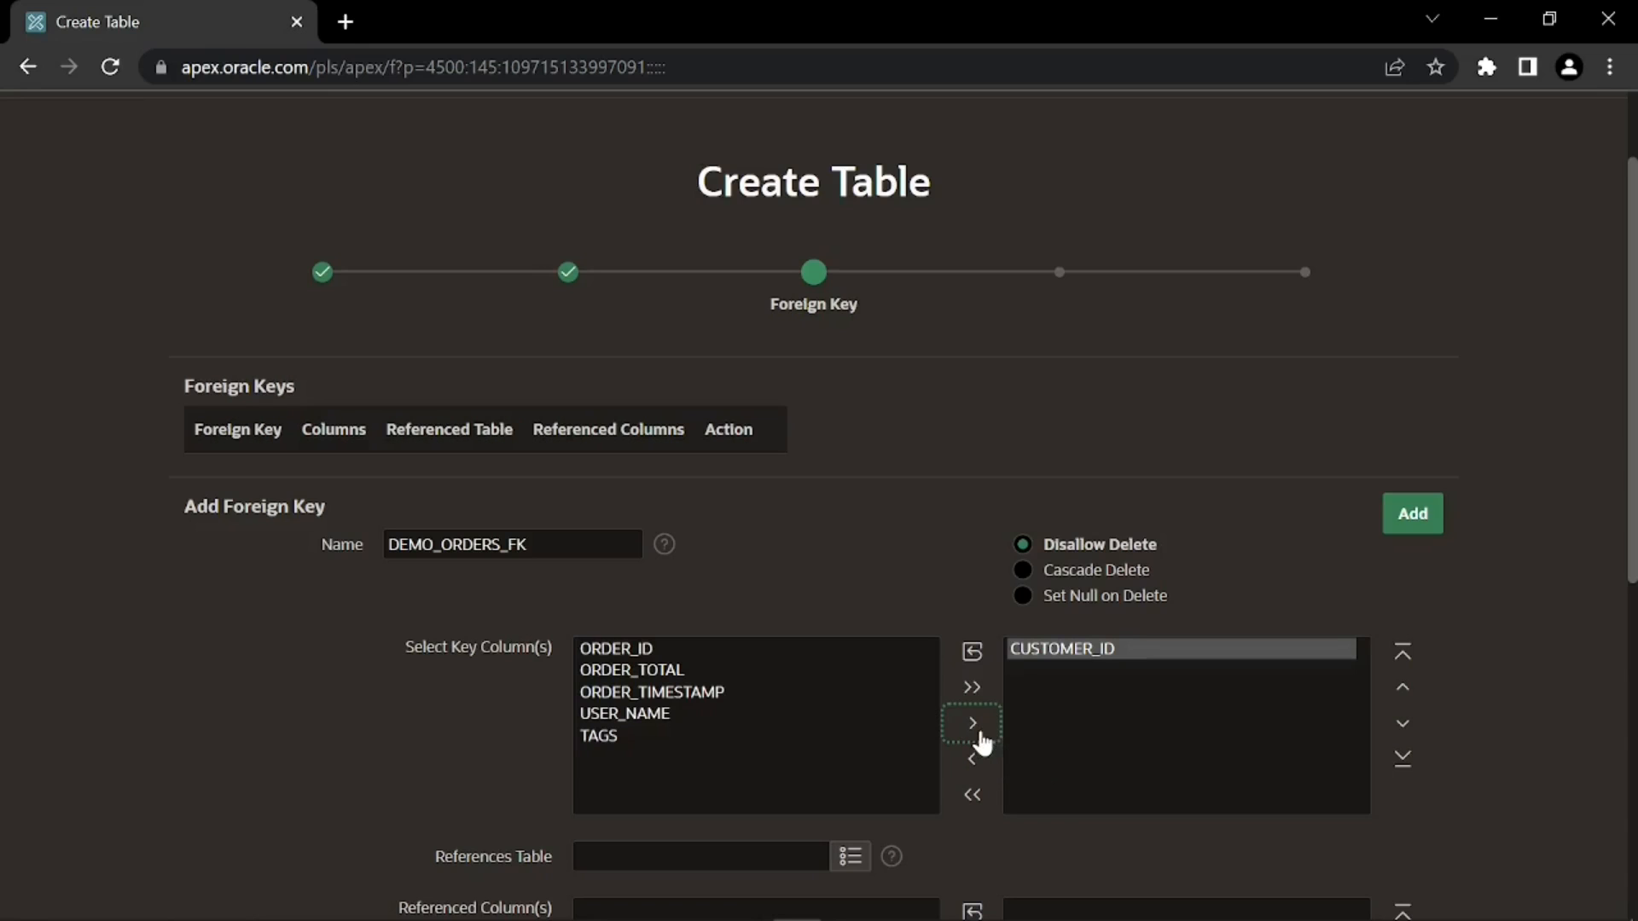
scroll(981, 742, down, 3)
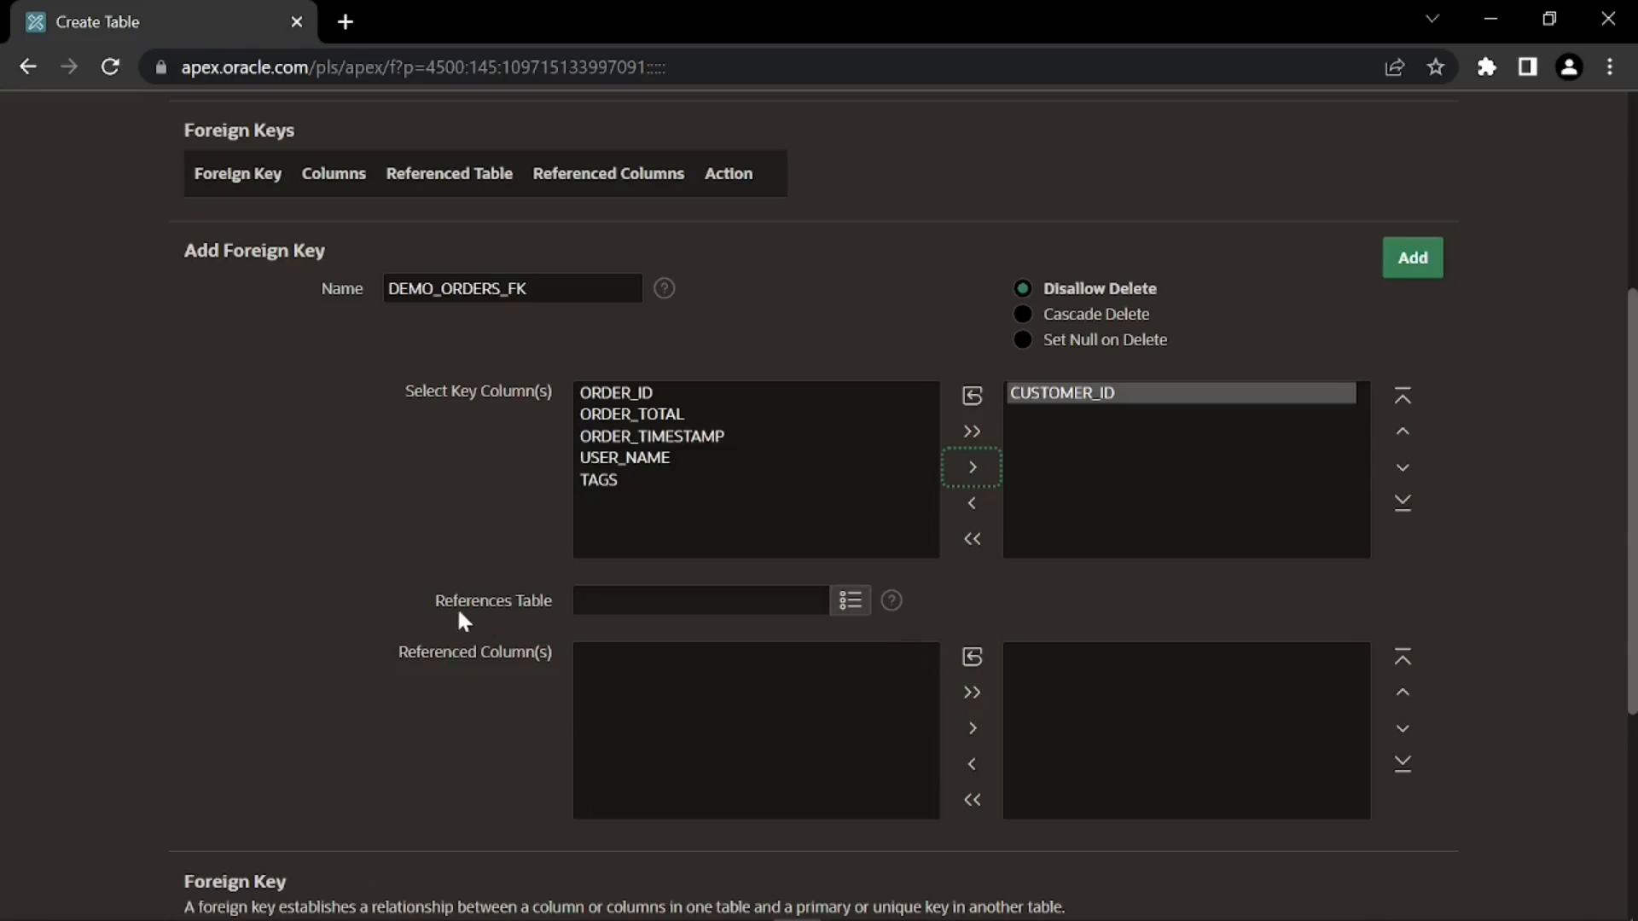
click(849, 603)
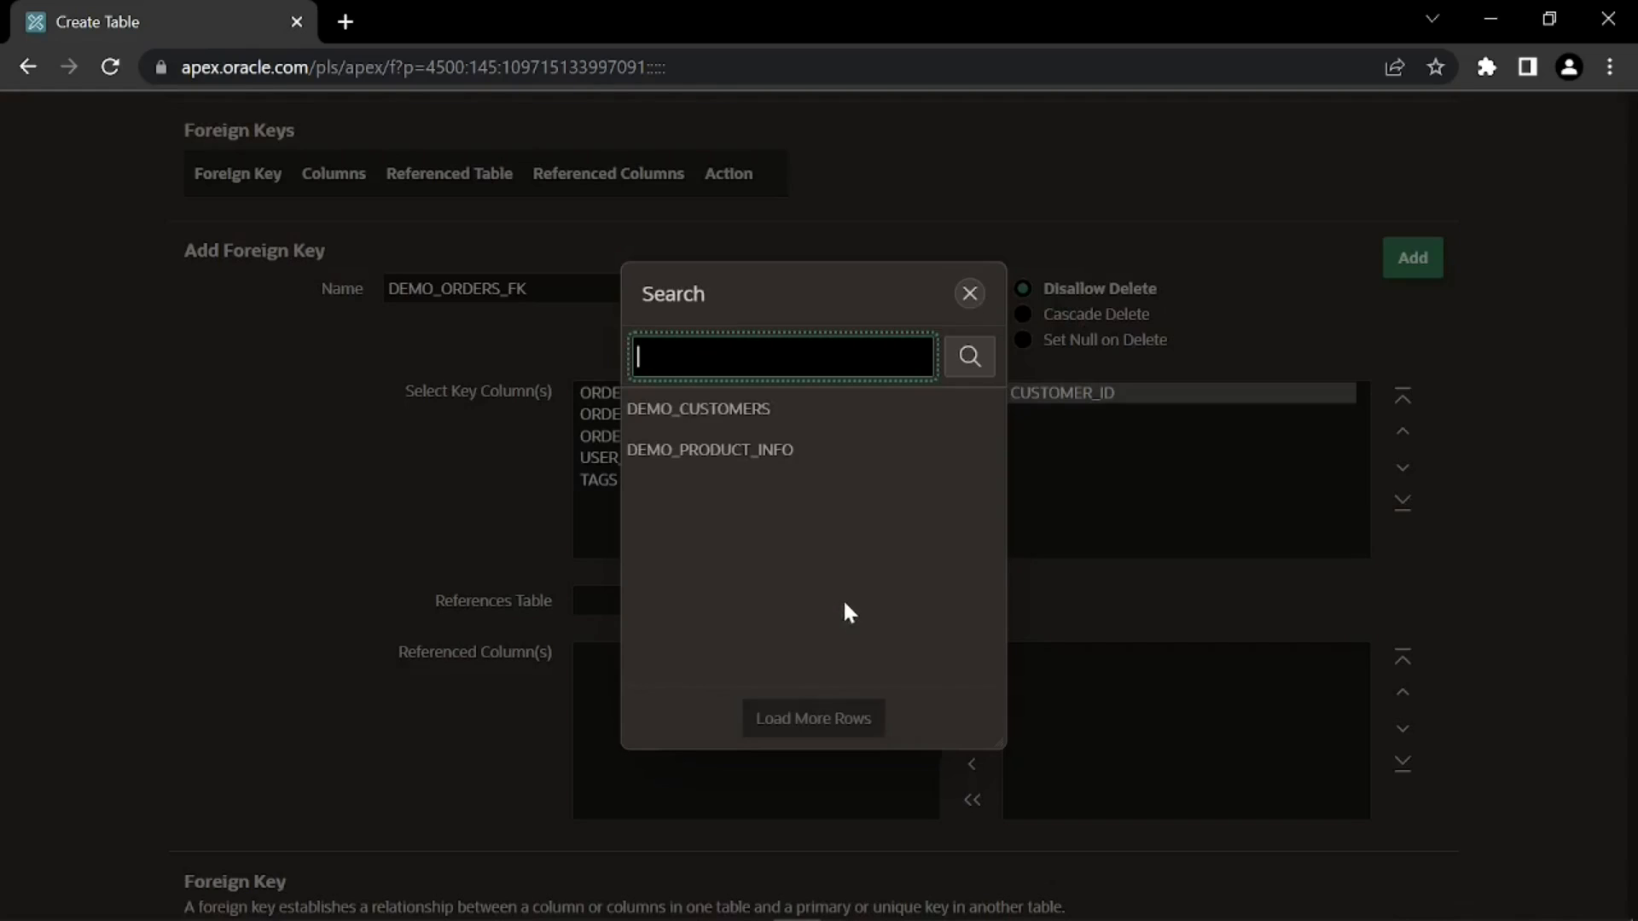
click(746, 418)
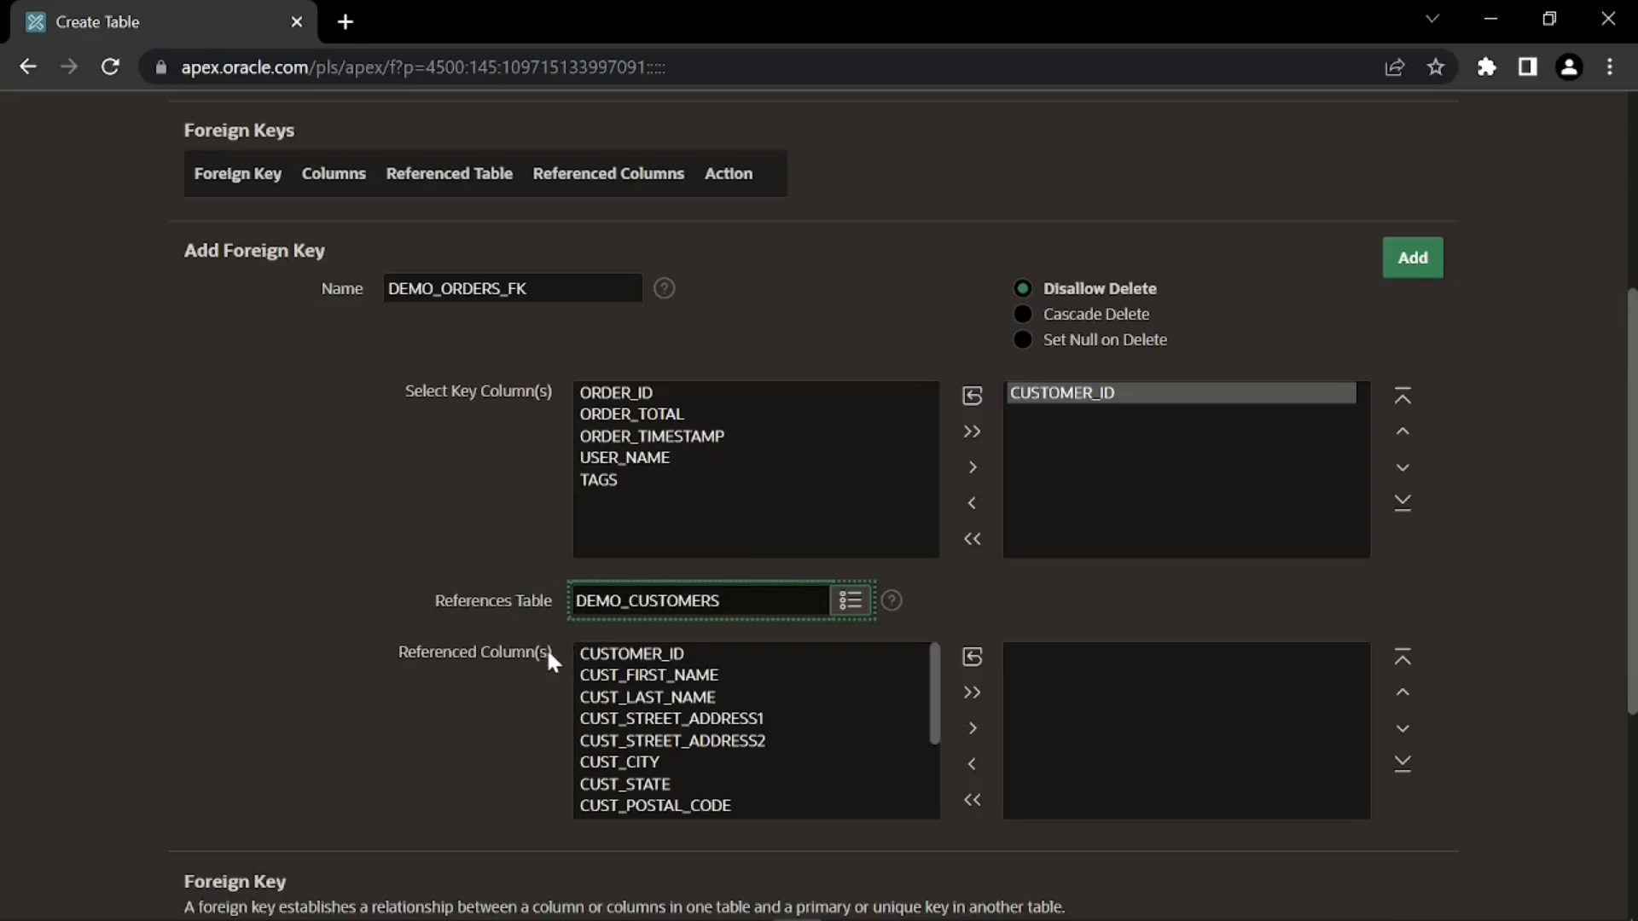
click(633, 658)
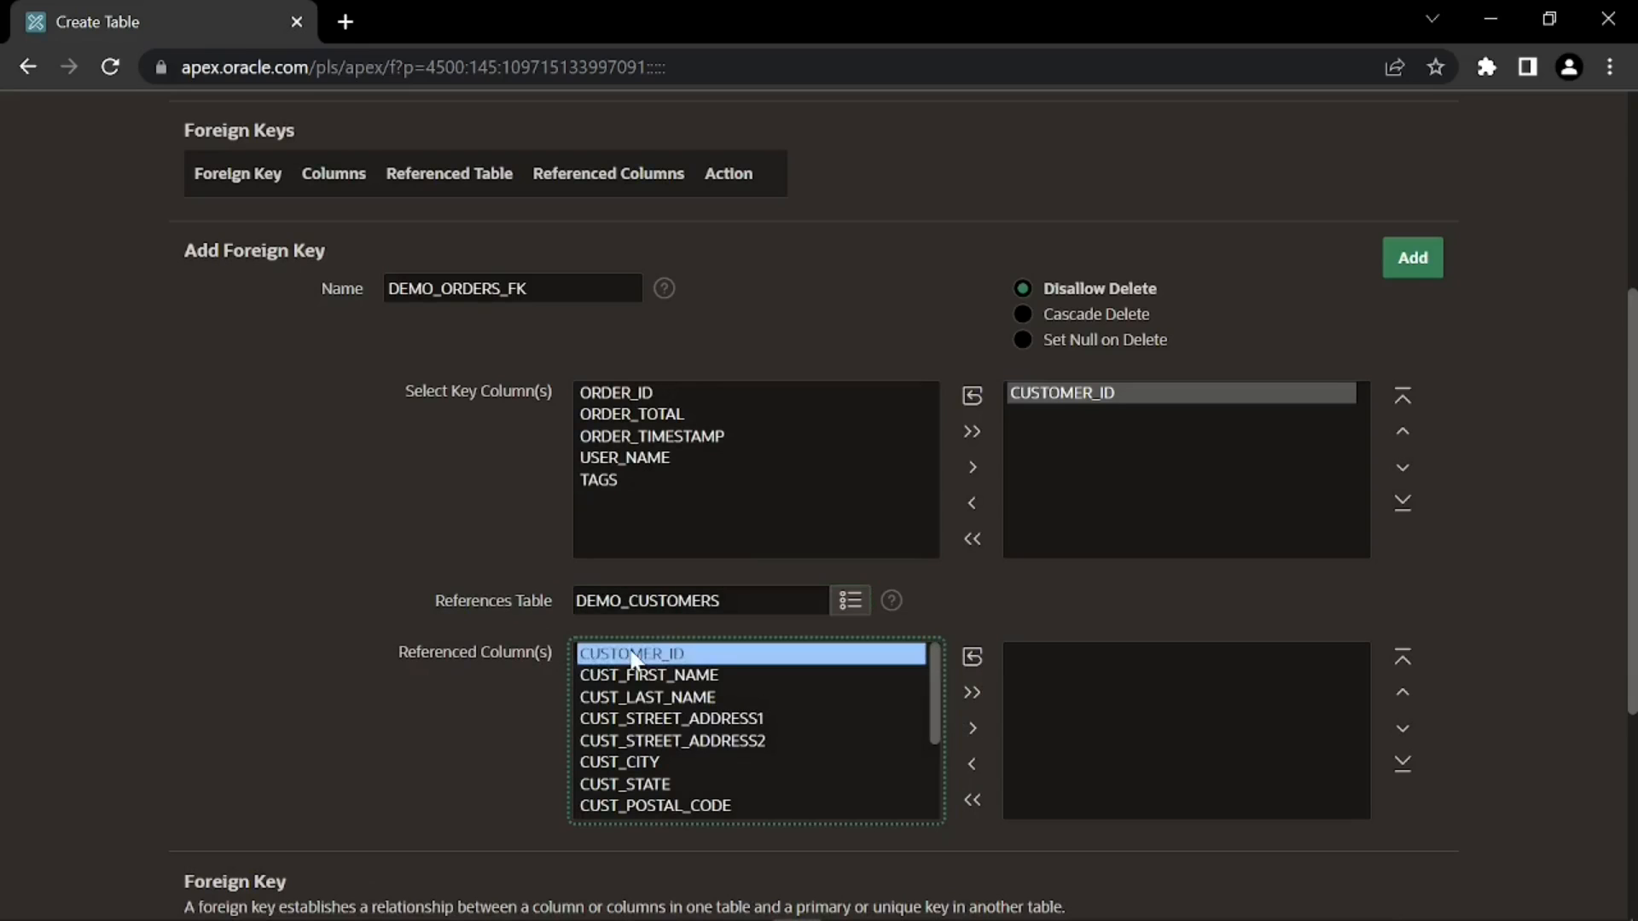
click(973, 732)
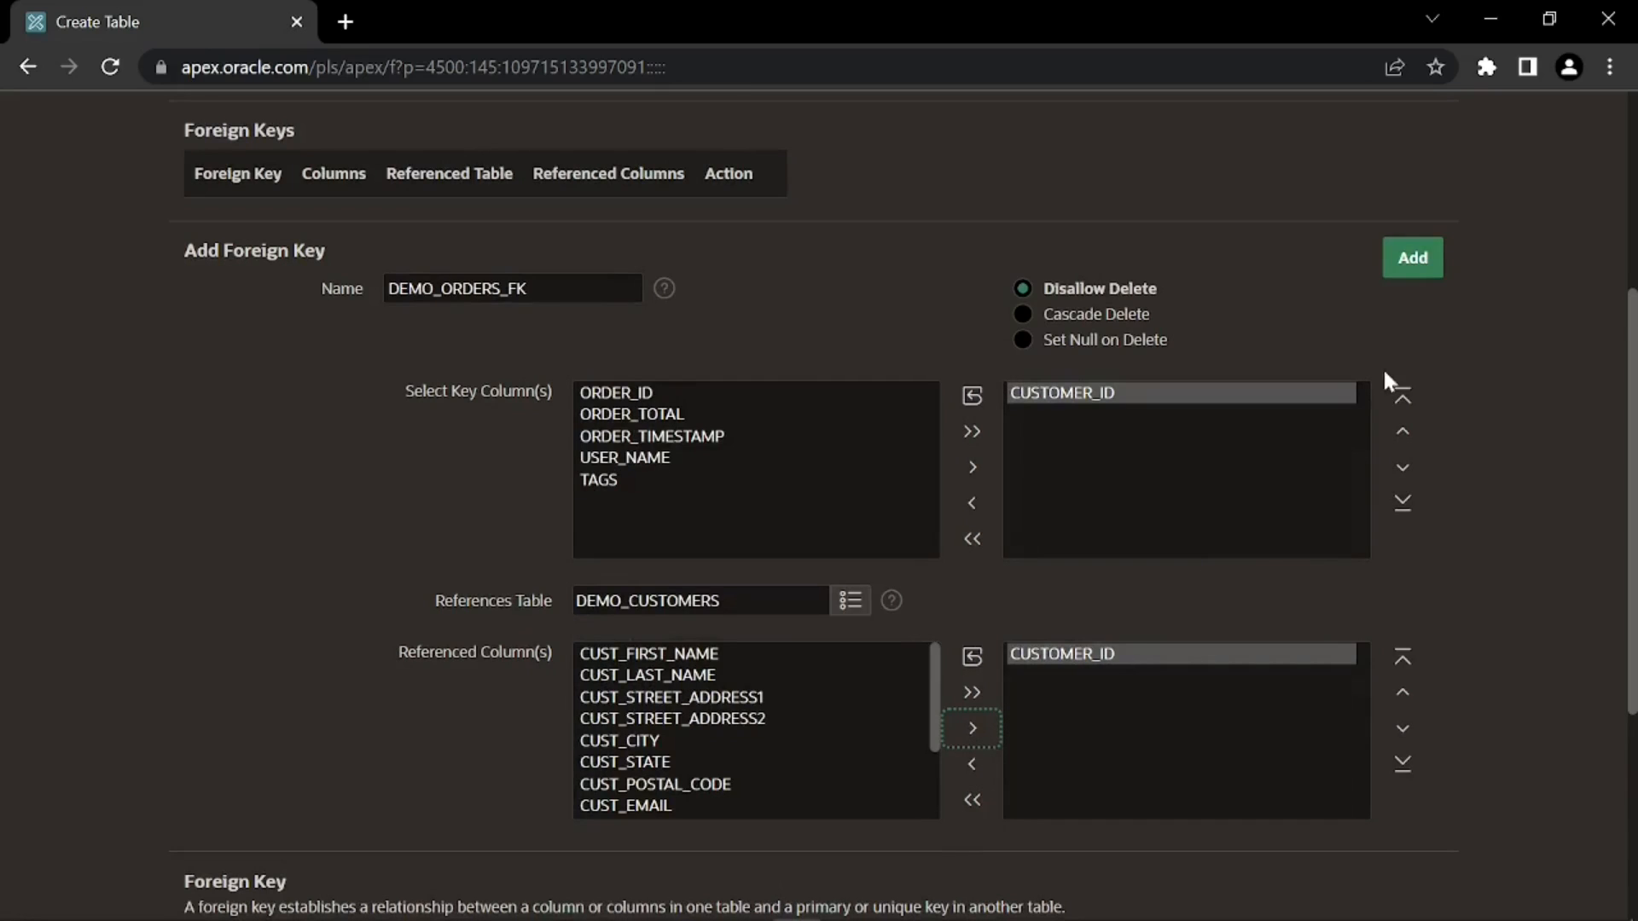
click(1413, 258)
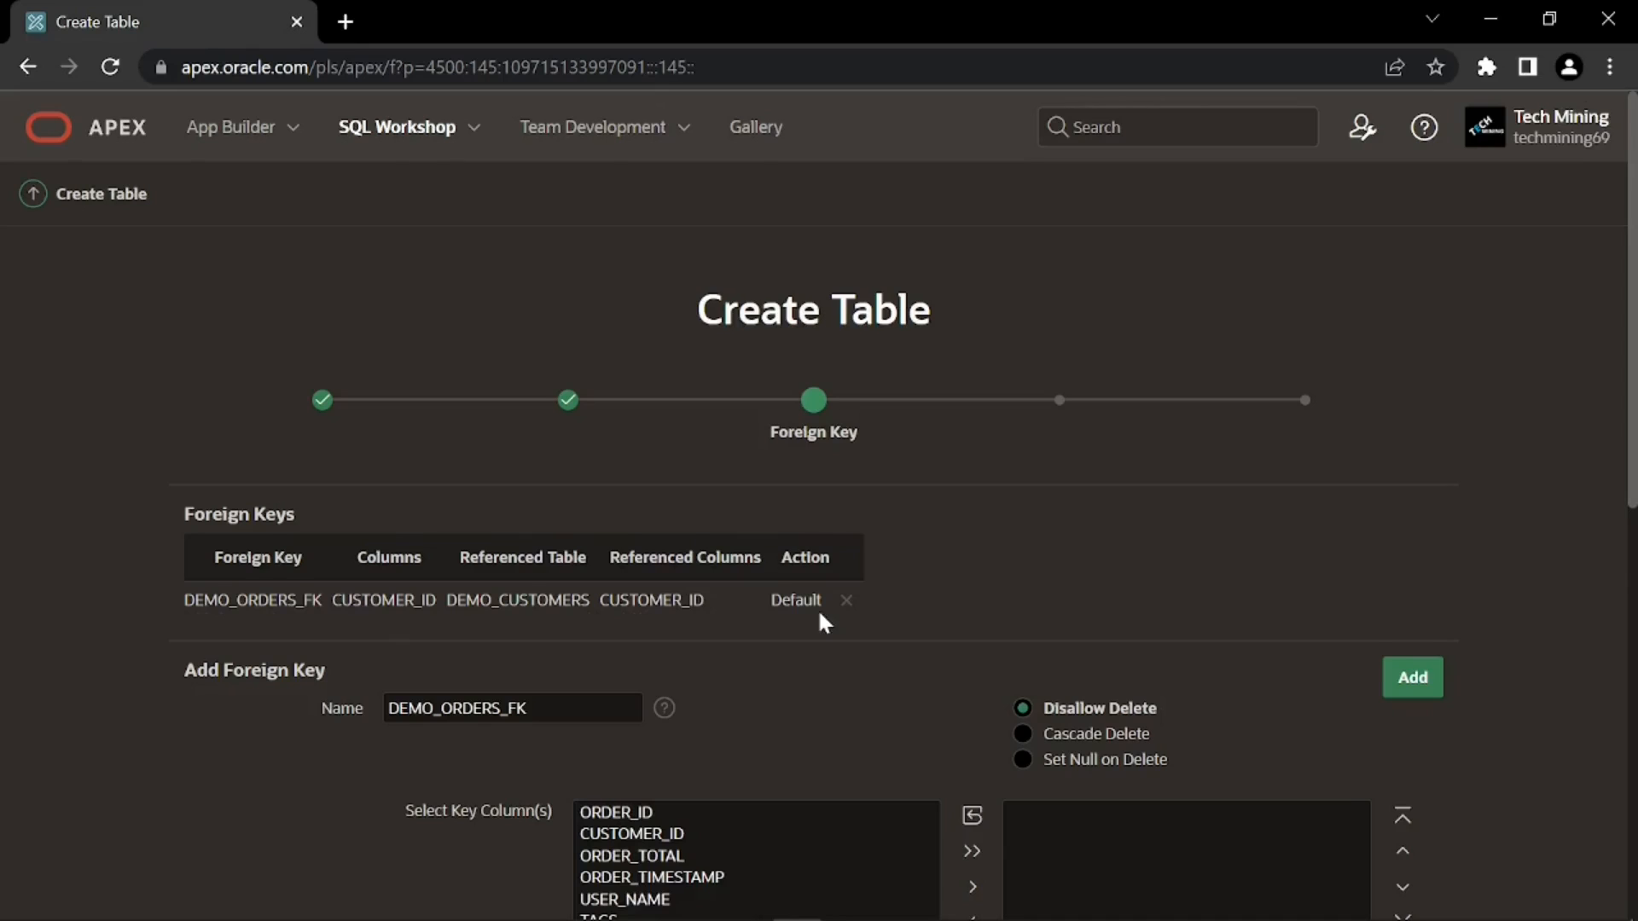
- Proceed past the foreign key and constraint settings without adding more entries, and create the DEMO_ORDERS table
scroll(824, 607, down, 2)
scroll(1457, 635, down, 5)
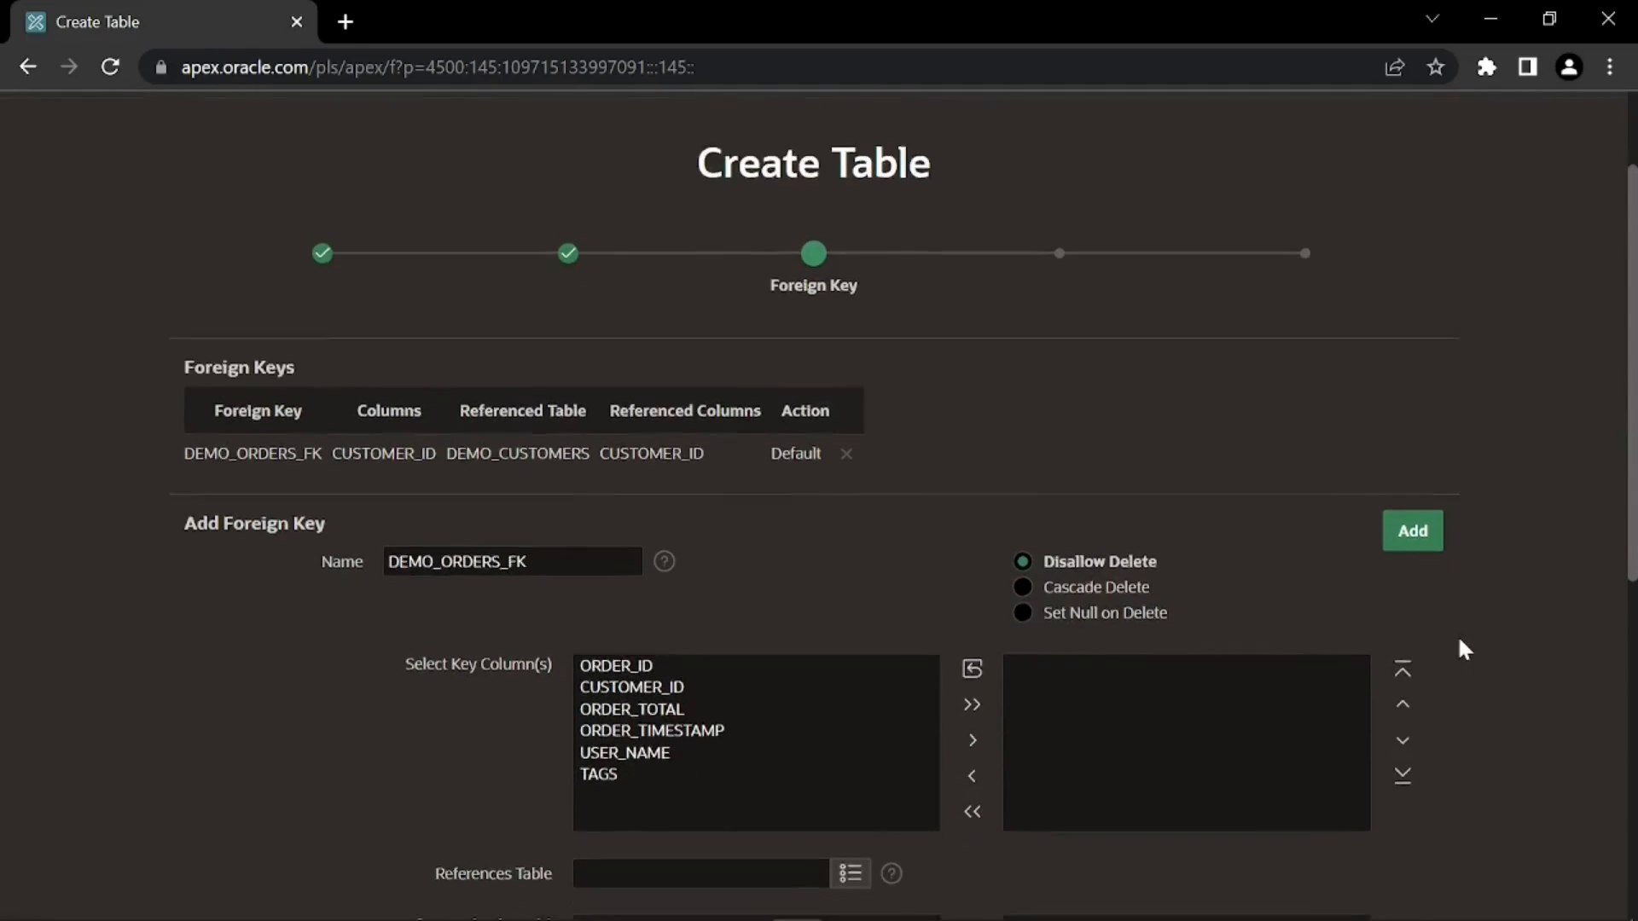
scroll(1460, 652, down, 4)
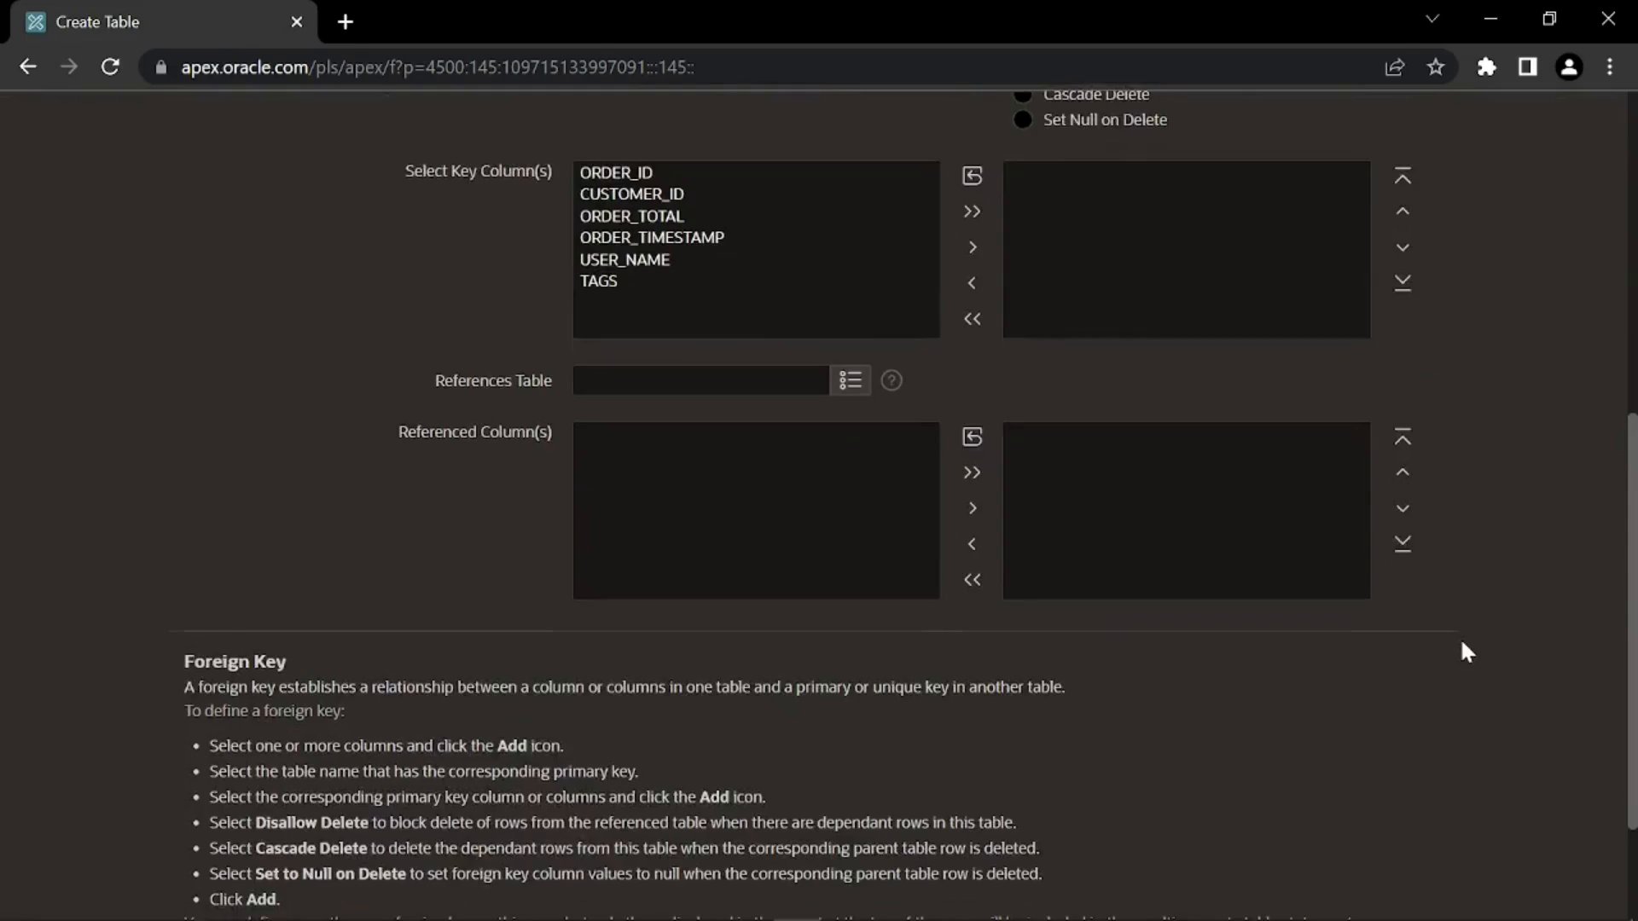
click(1408, 841)
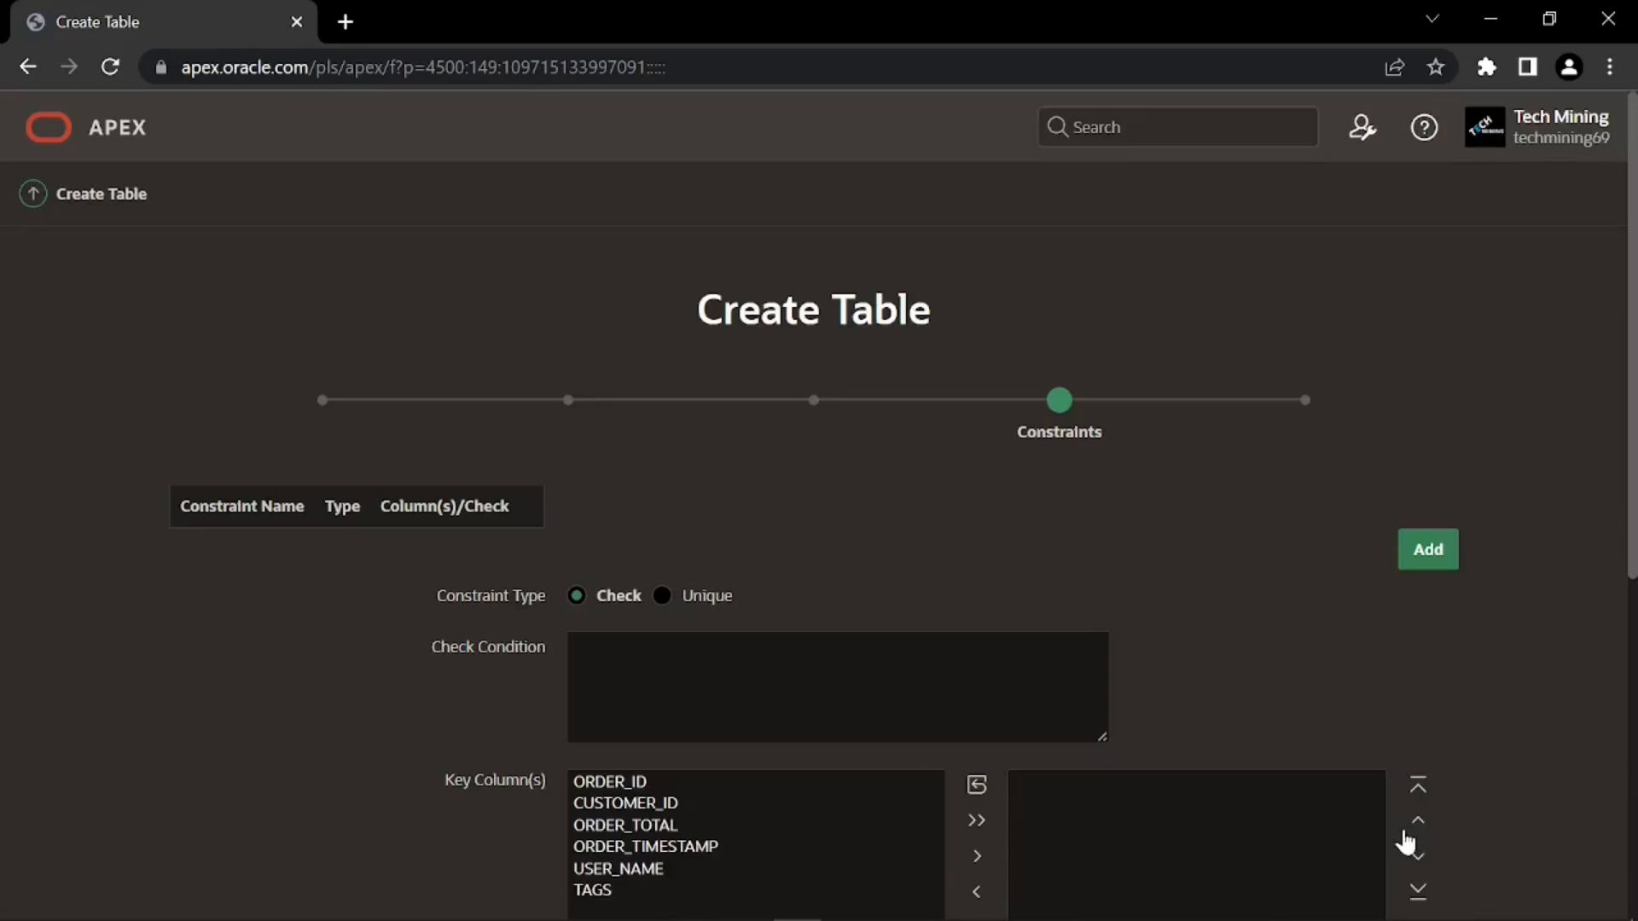
scroll(1488, 783, down, 6)
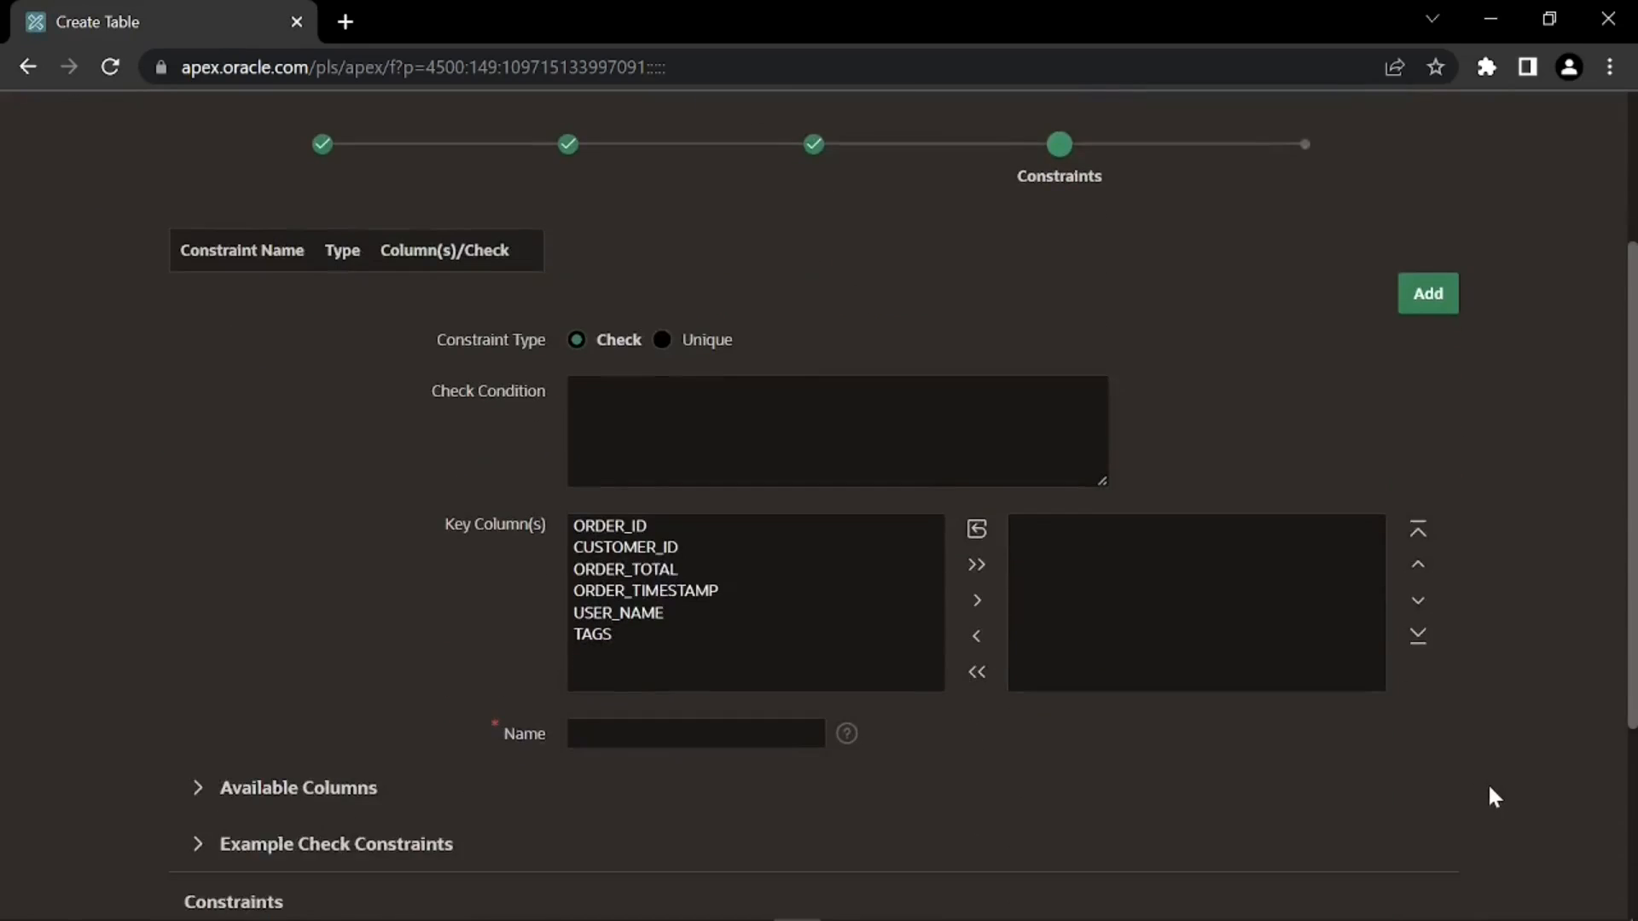
click(1399, 834)
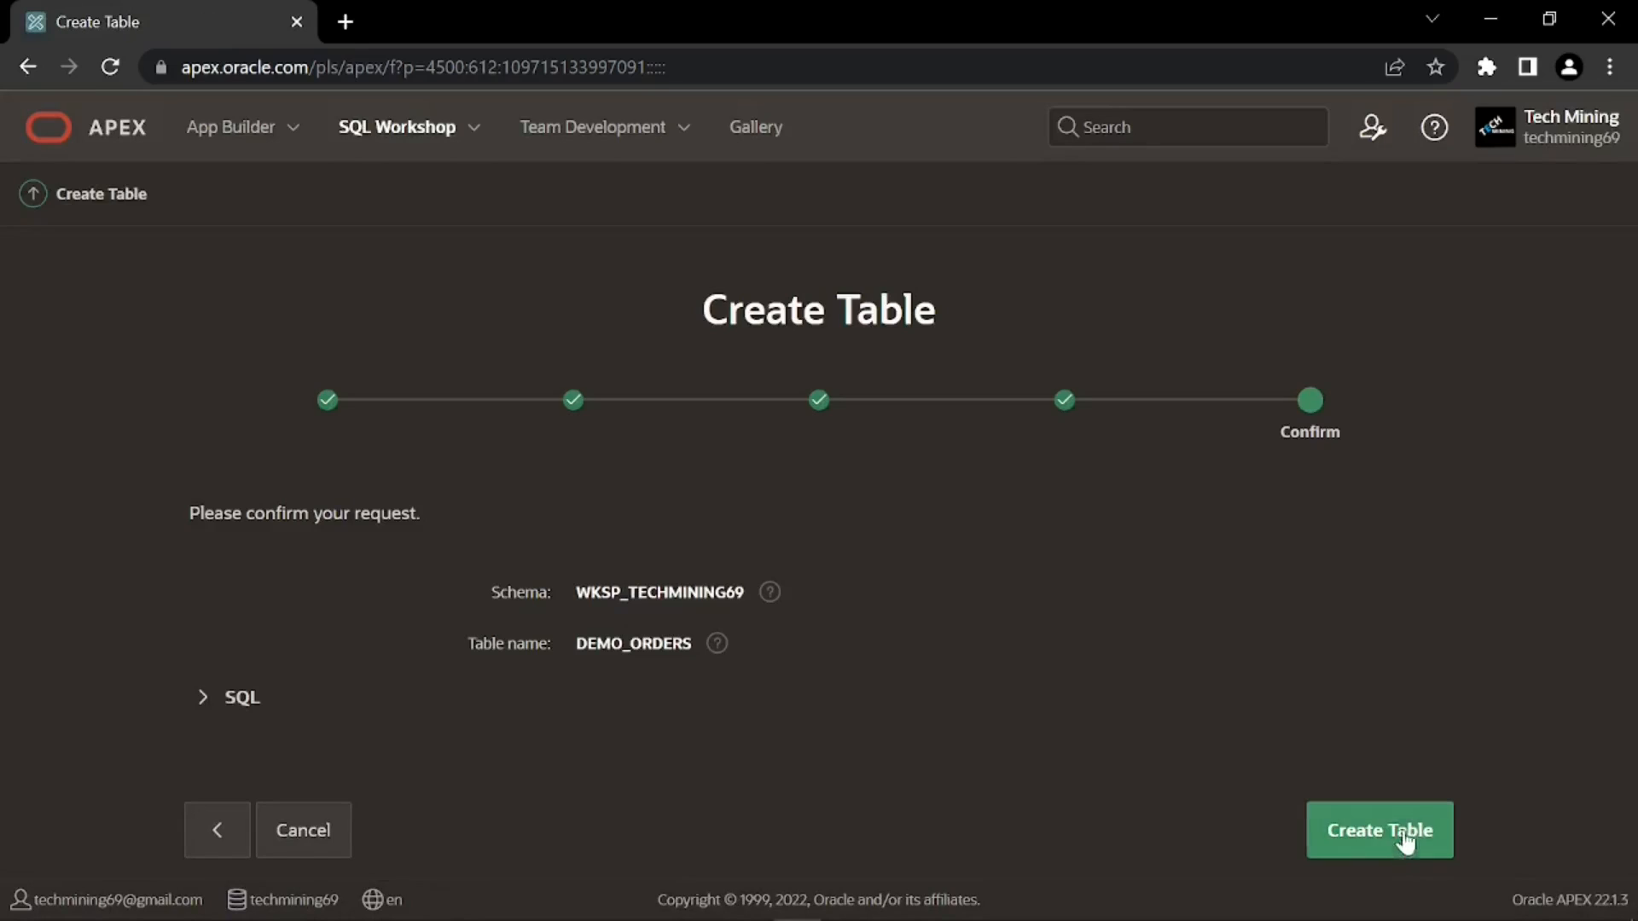
click(1382, 843)
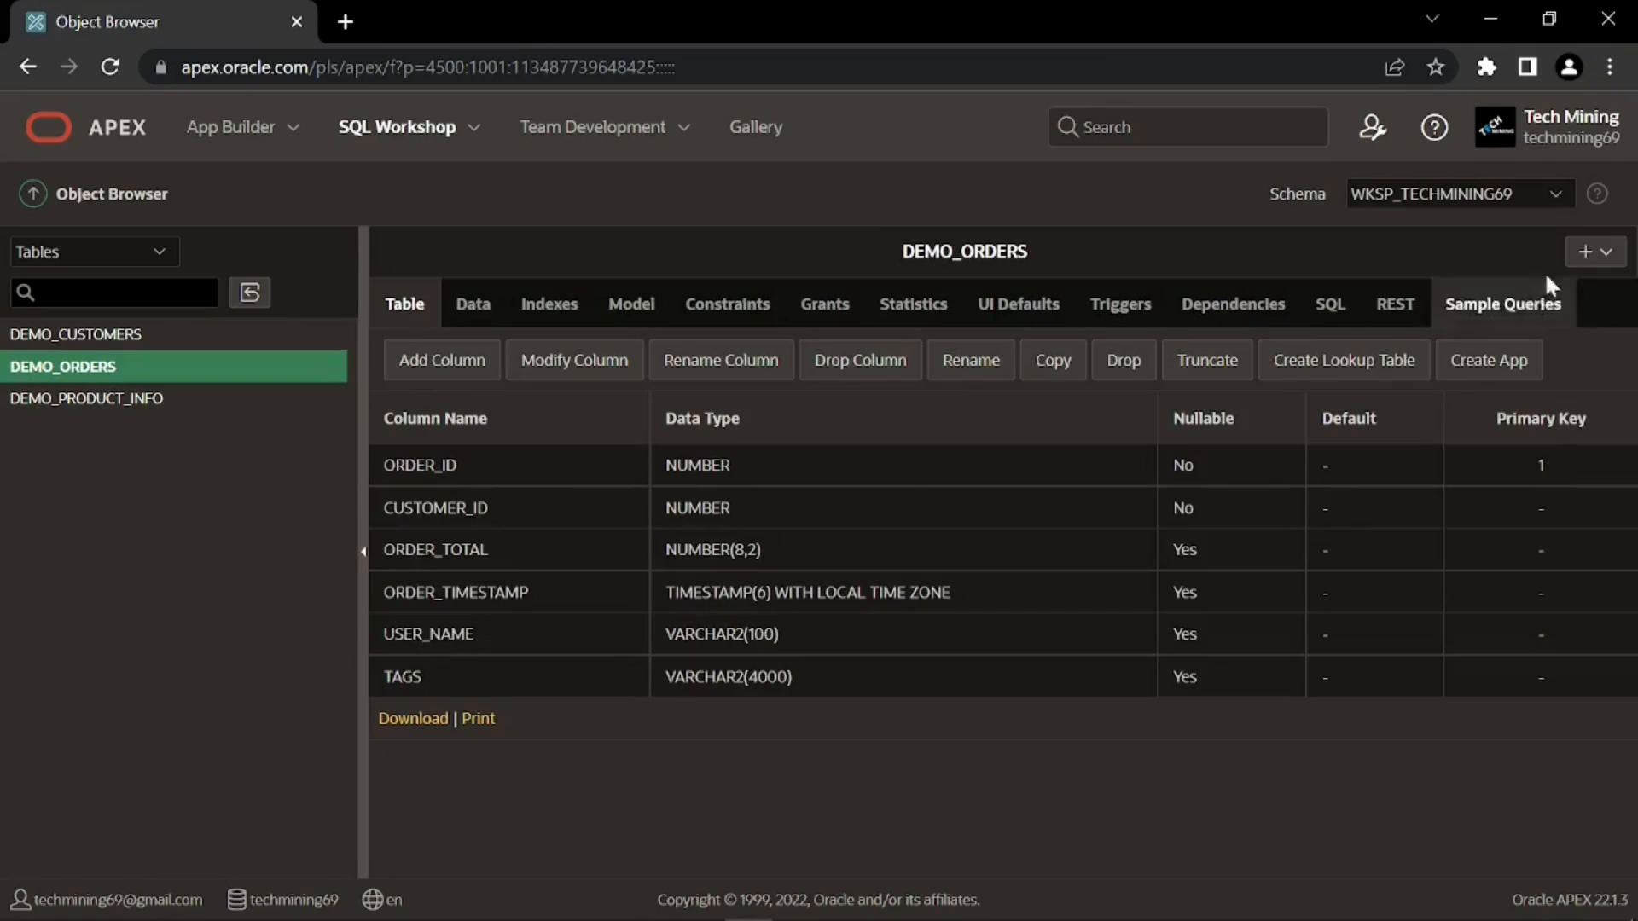
- Start creating another database table and name it DEMO_ORDER_ITEMS
click(1594, 256)
click(1505, 304)
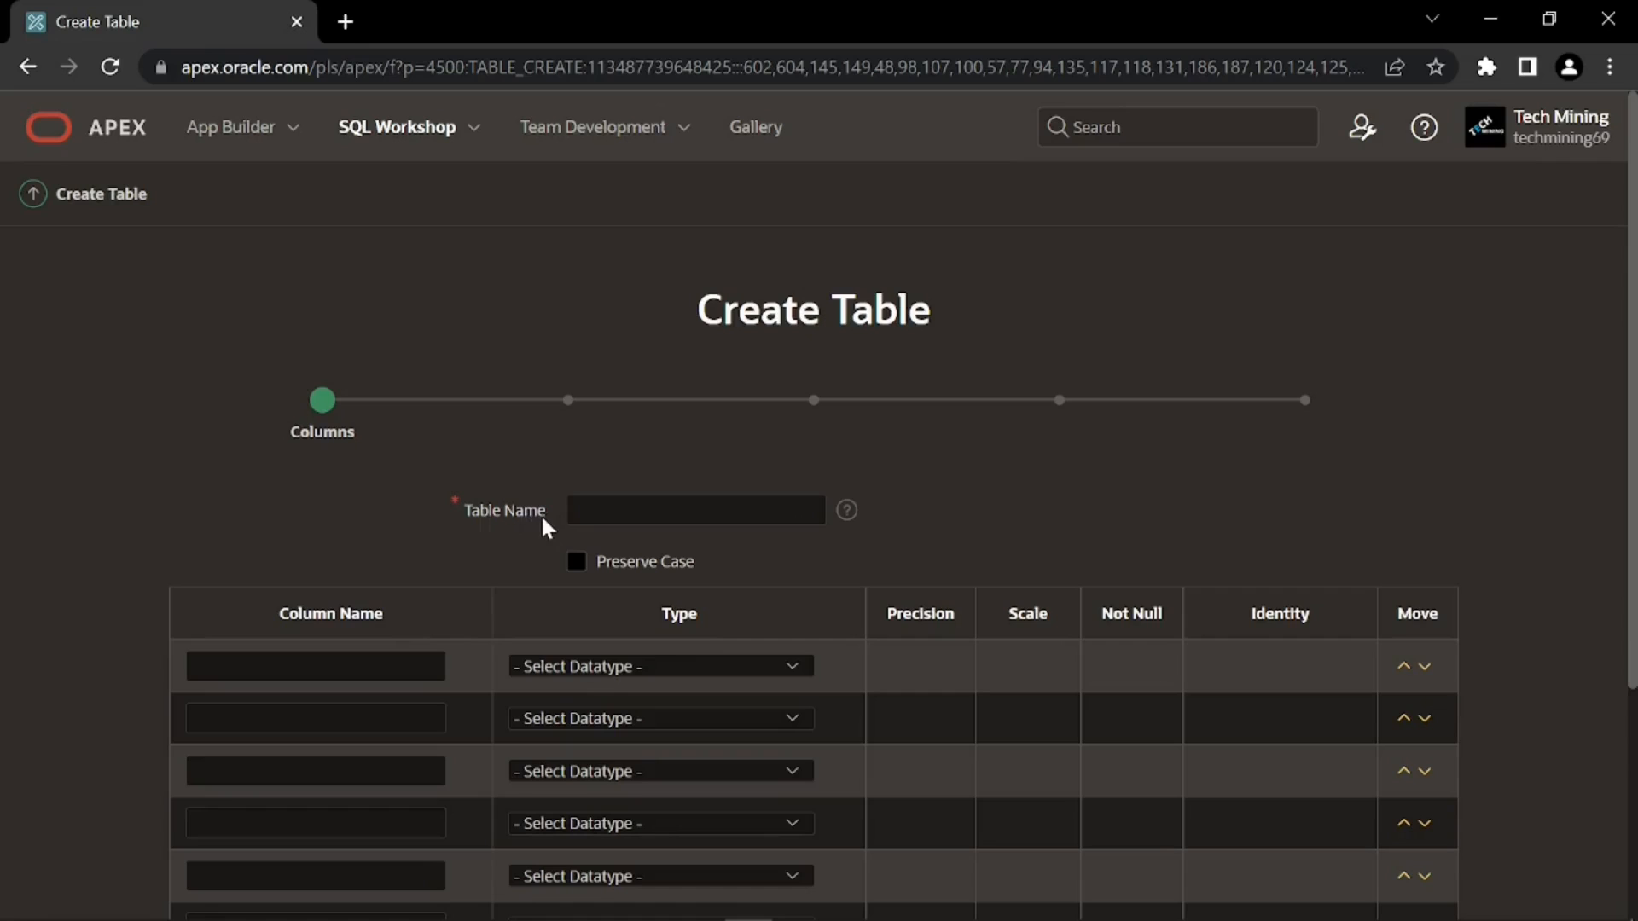
click(578, 512)
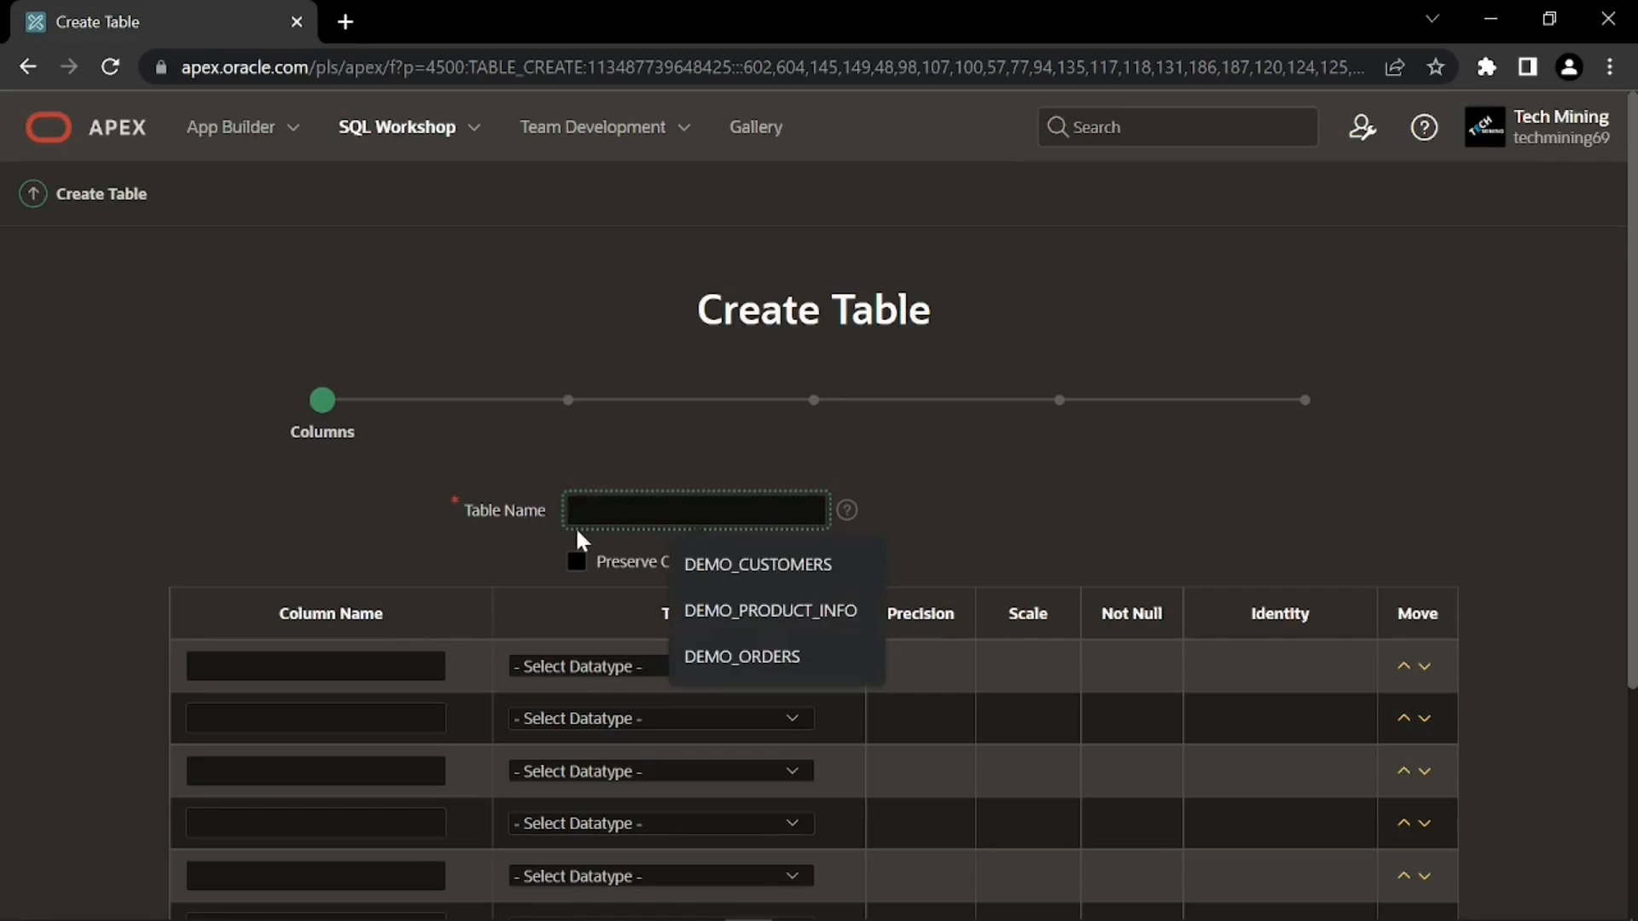
text(DEMO_ORDER_ITEMS)
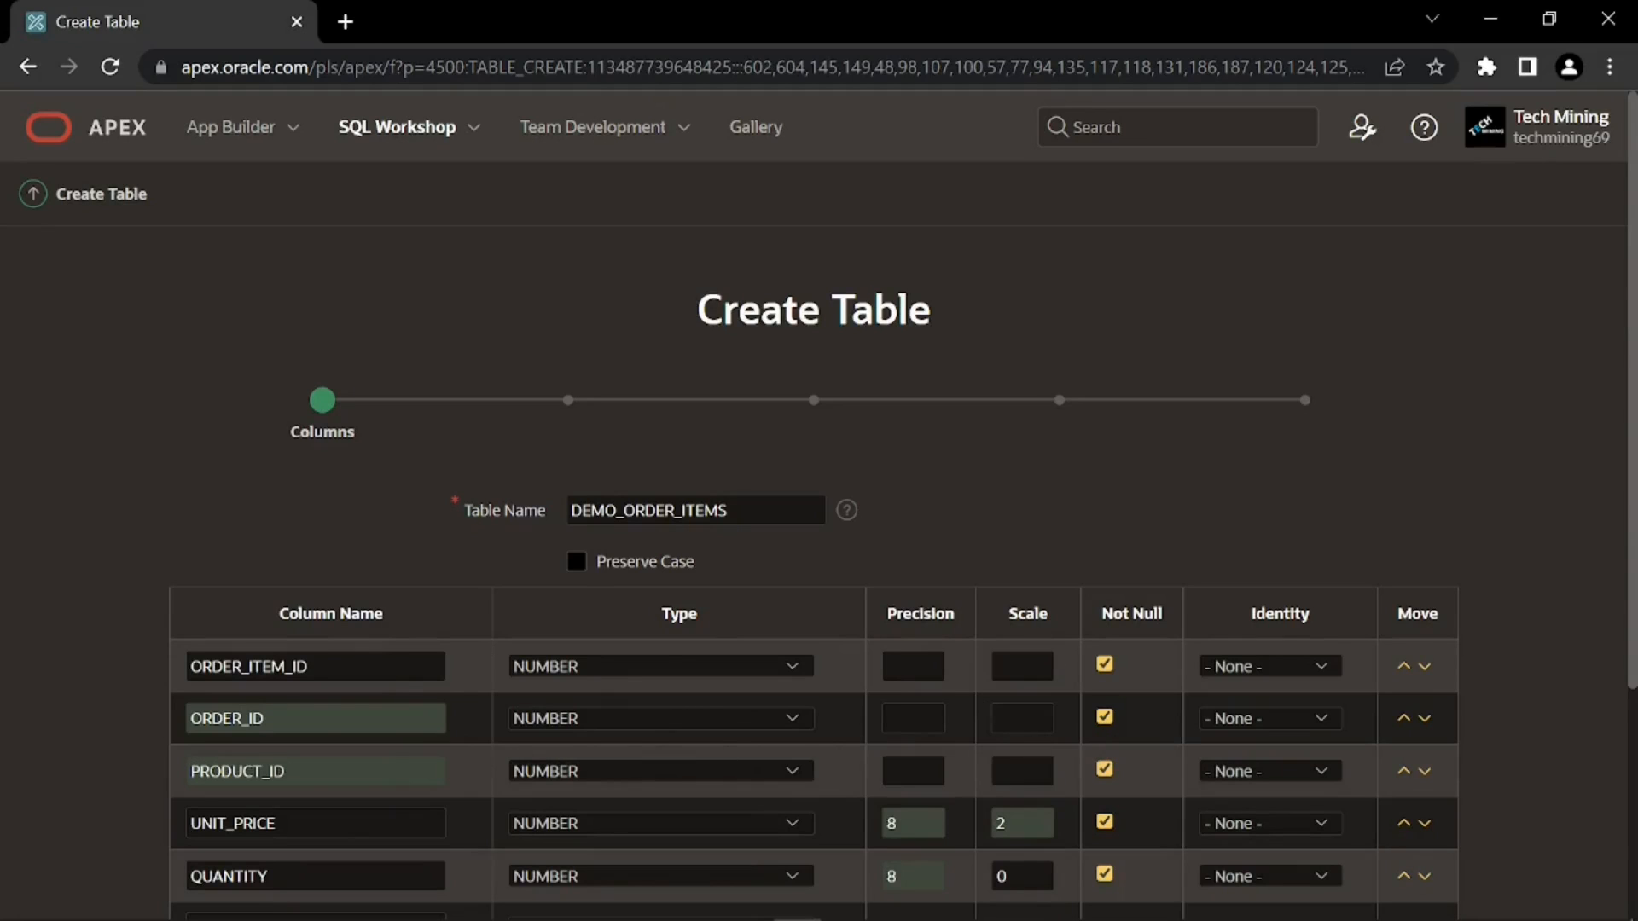
- Check the DEMO_ORDER_ITEMS column definitions from ORDER_ITEM_ID to QUANTITY and continue to the primary key settings
scroll(274, 764, down, 2)
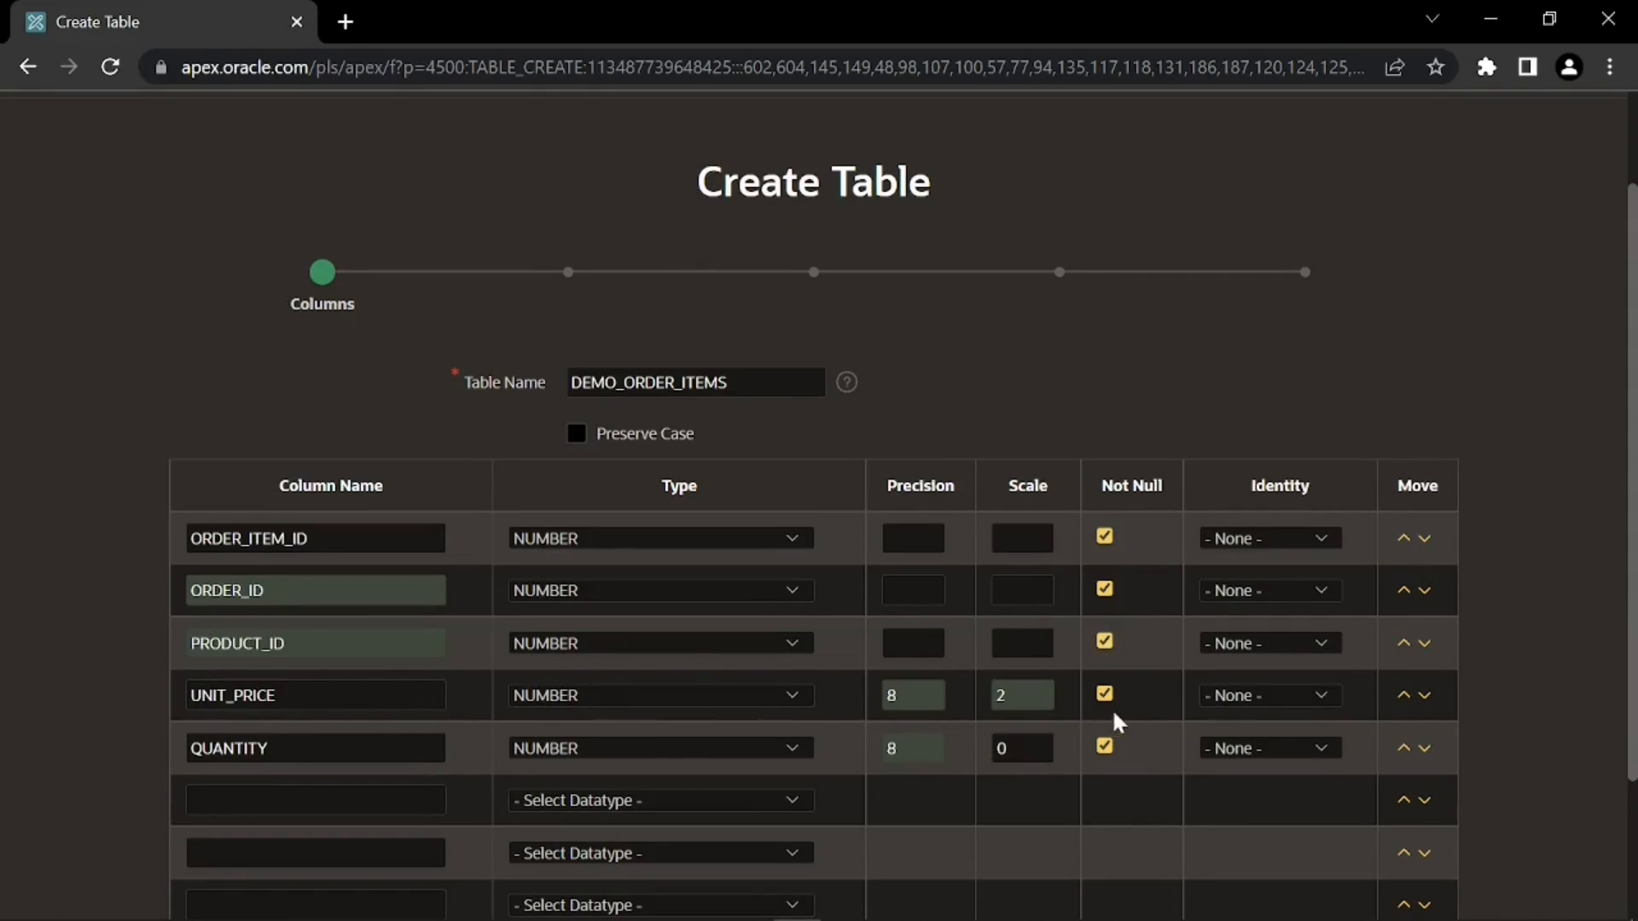
scroll(252, 772, down, 3)
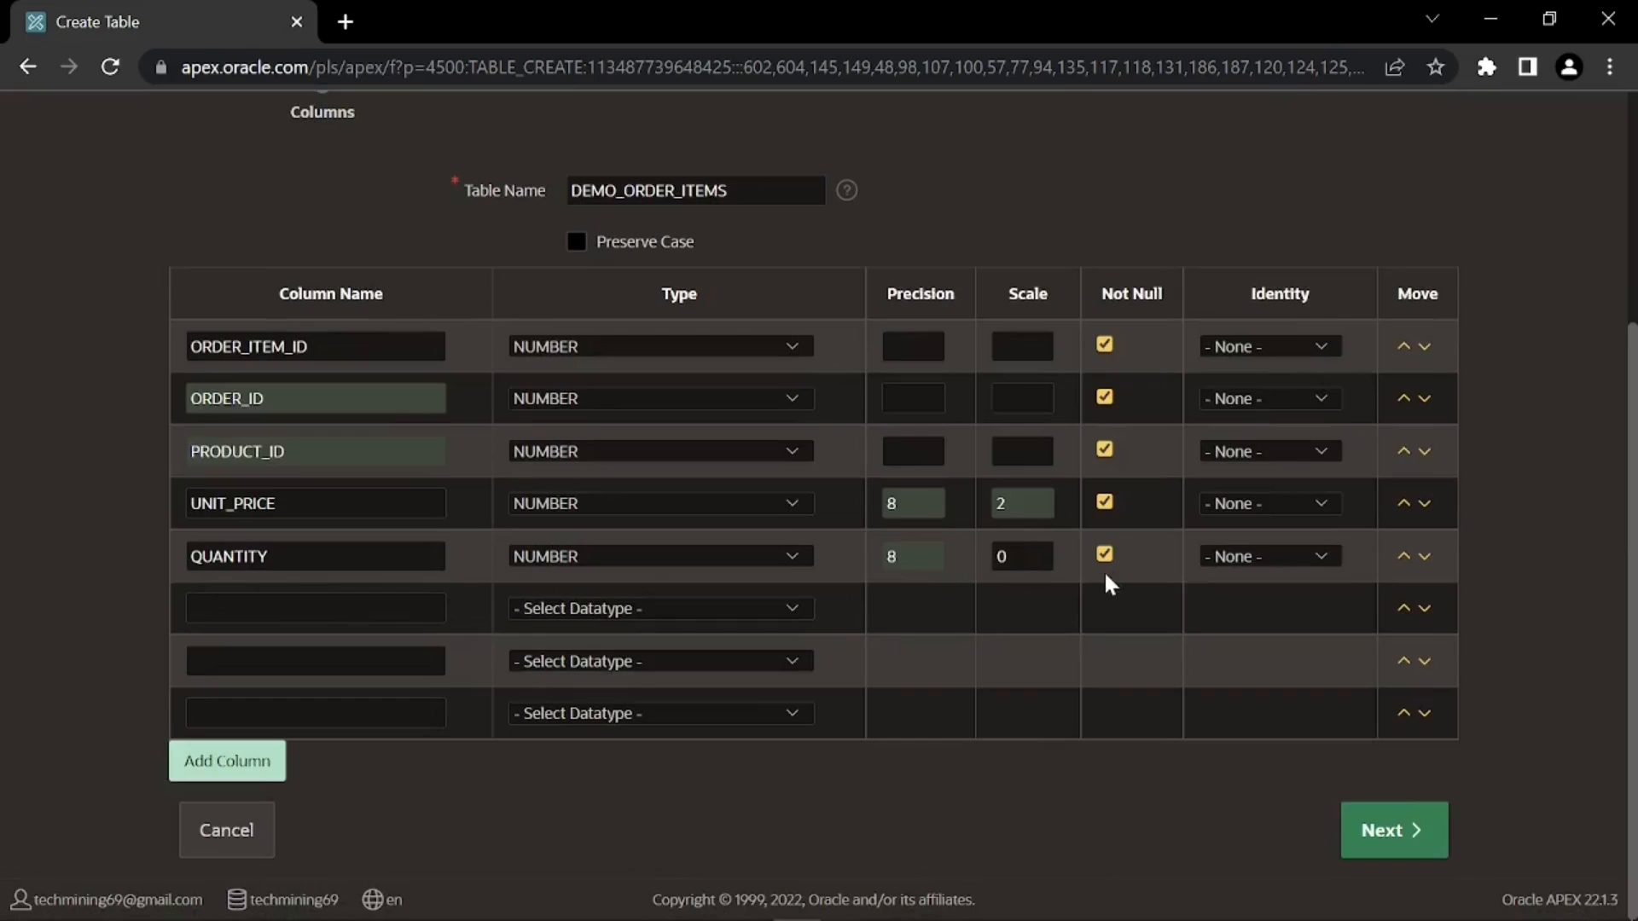
click(1385, 834)
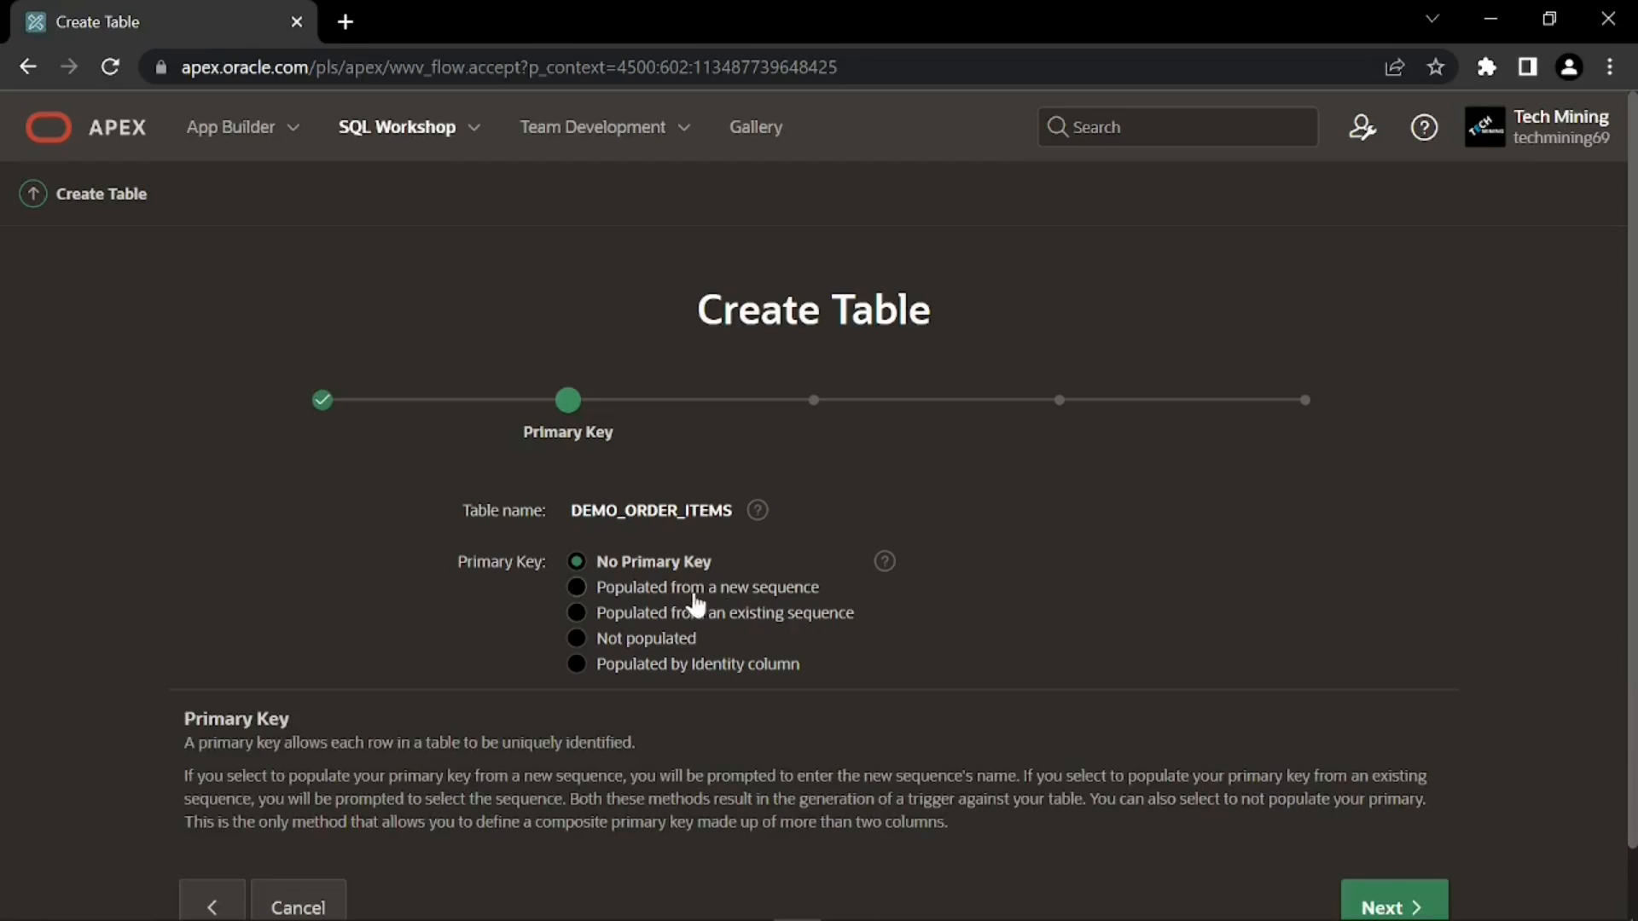
- Populate the DEMO_ORDER_ITEMS primary key from a new sequence, with ORDER_ITEM_ID as the key column, and continue to the foreign keys
click(620, 590)
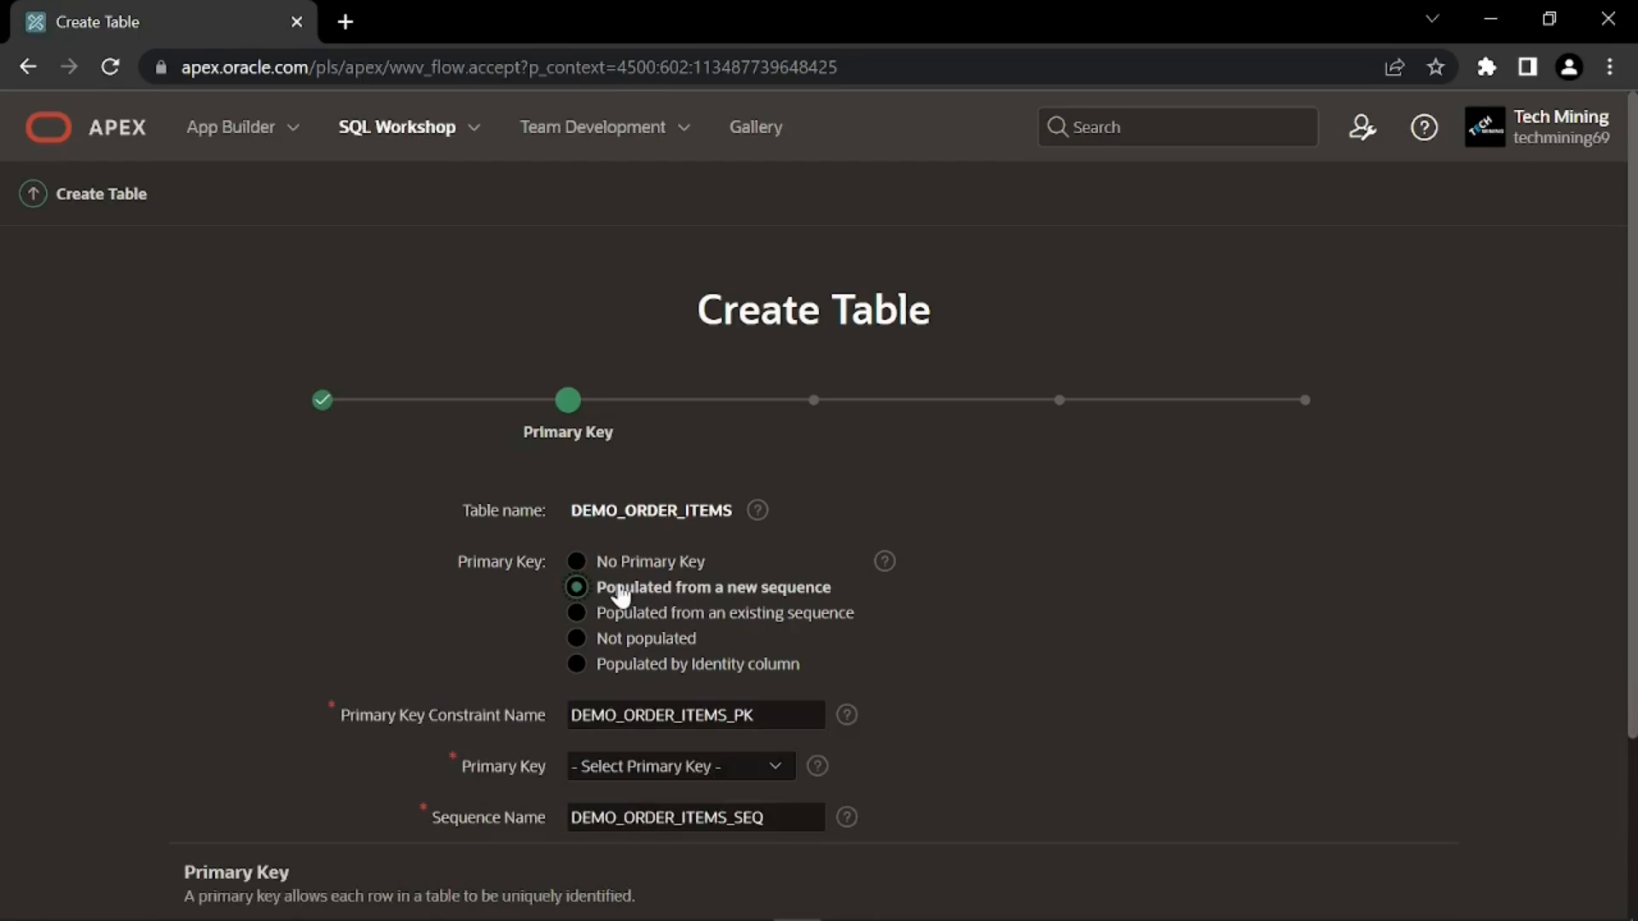
scroll(616, 588, down, 1)
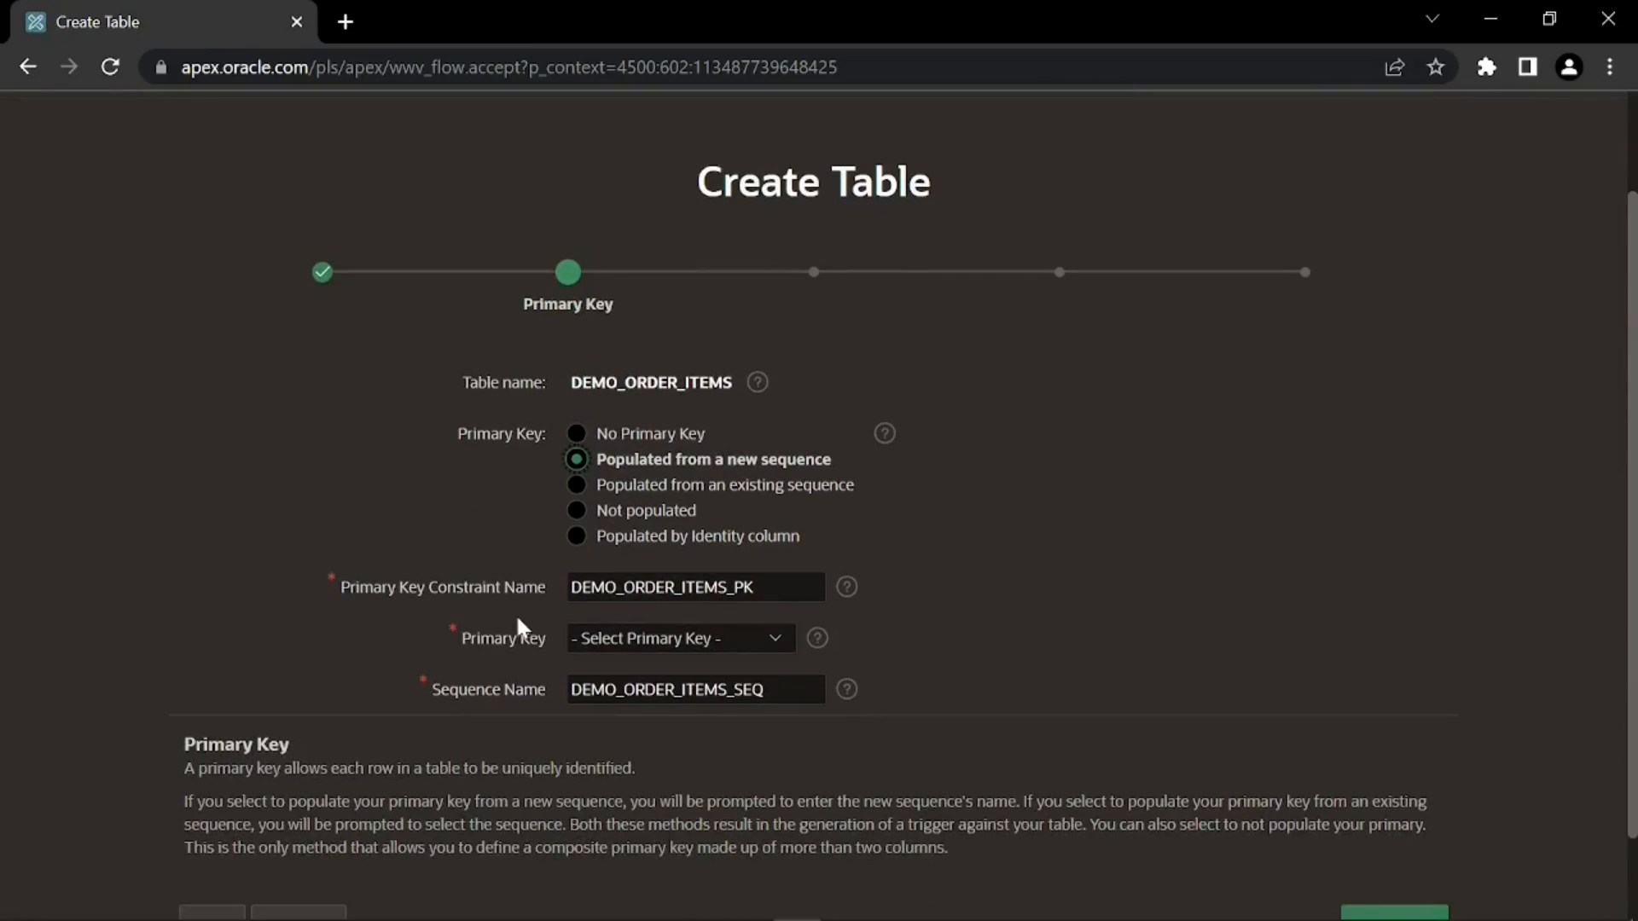
click(648, 640)
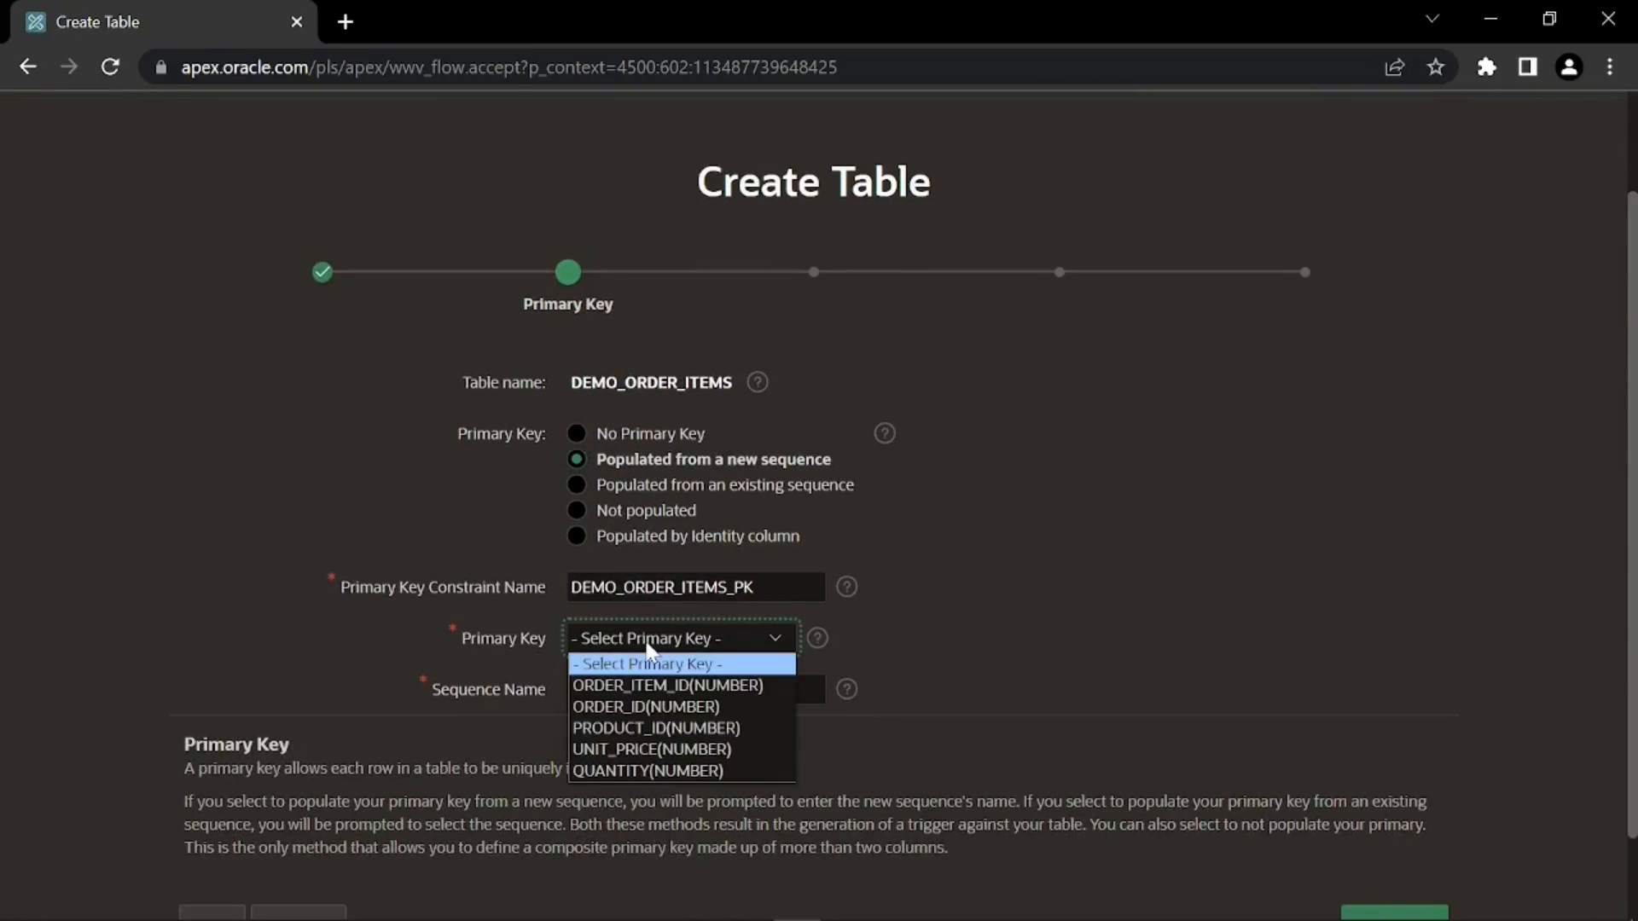
click(675, 685)
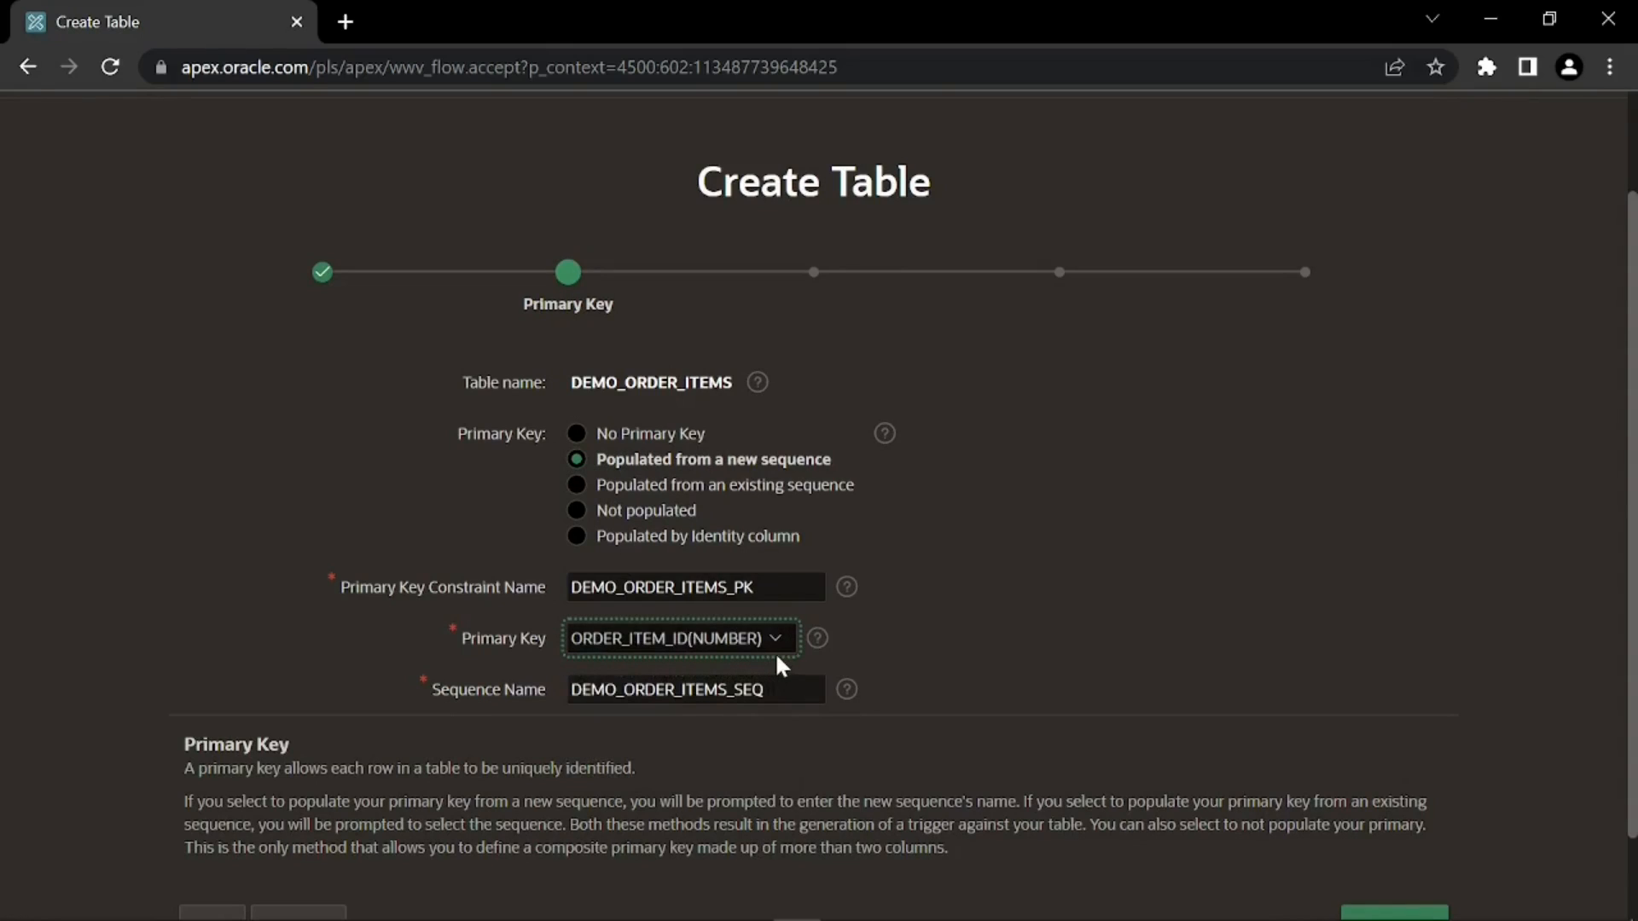
scroll(776, 657, down, 1)
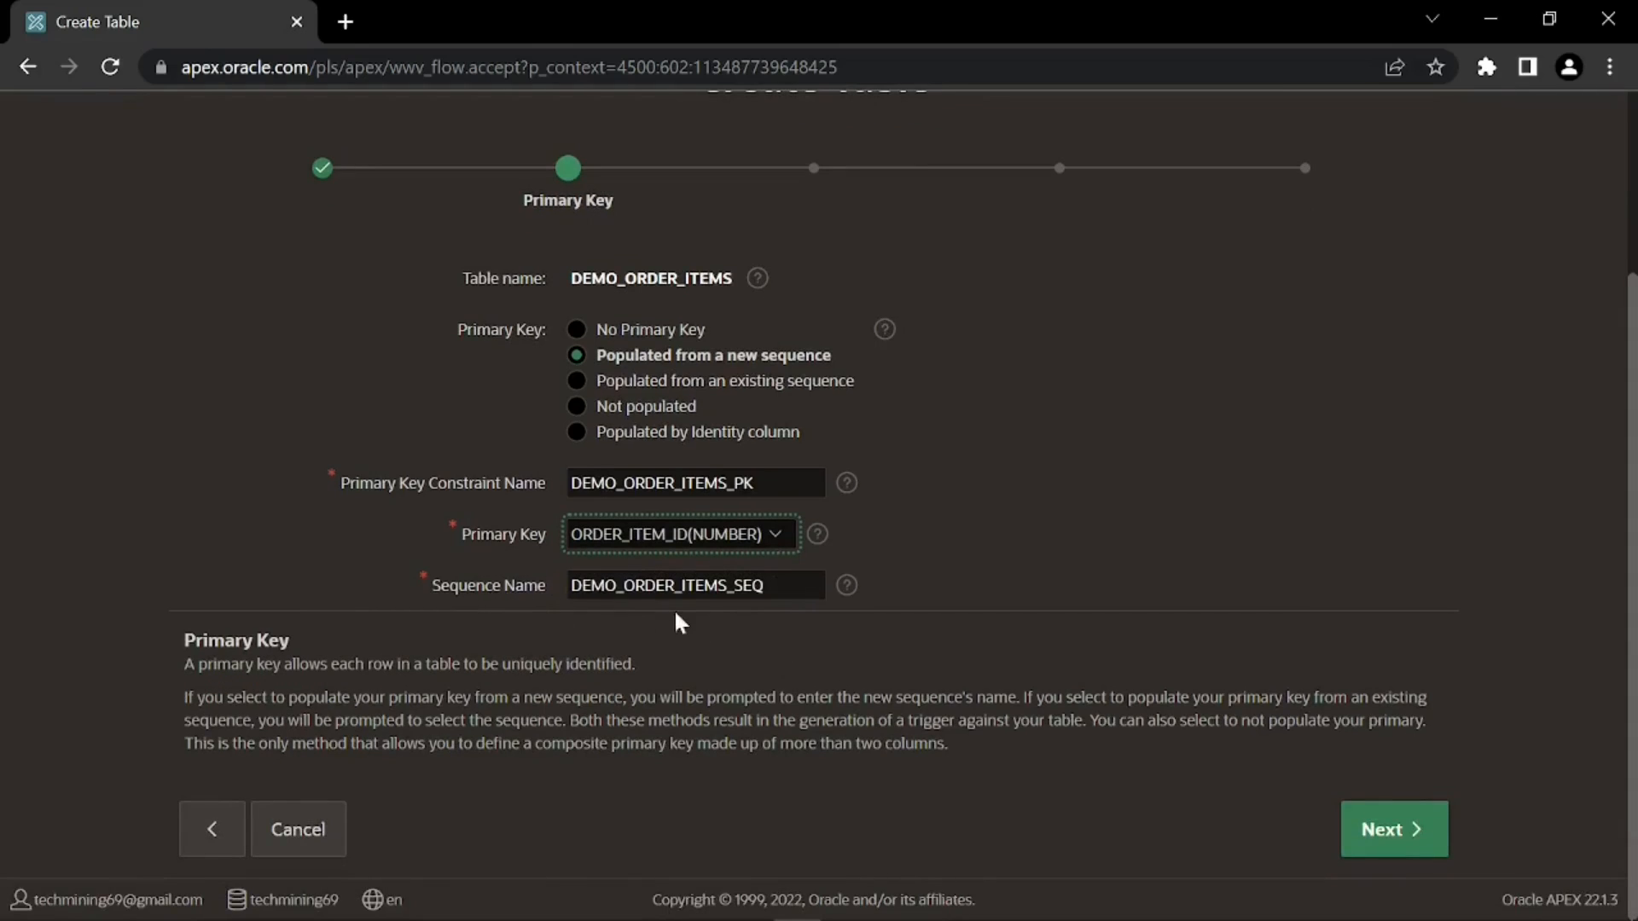
click(1394, 836)
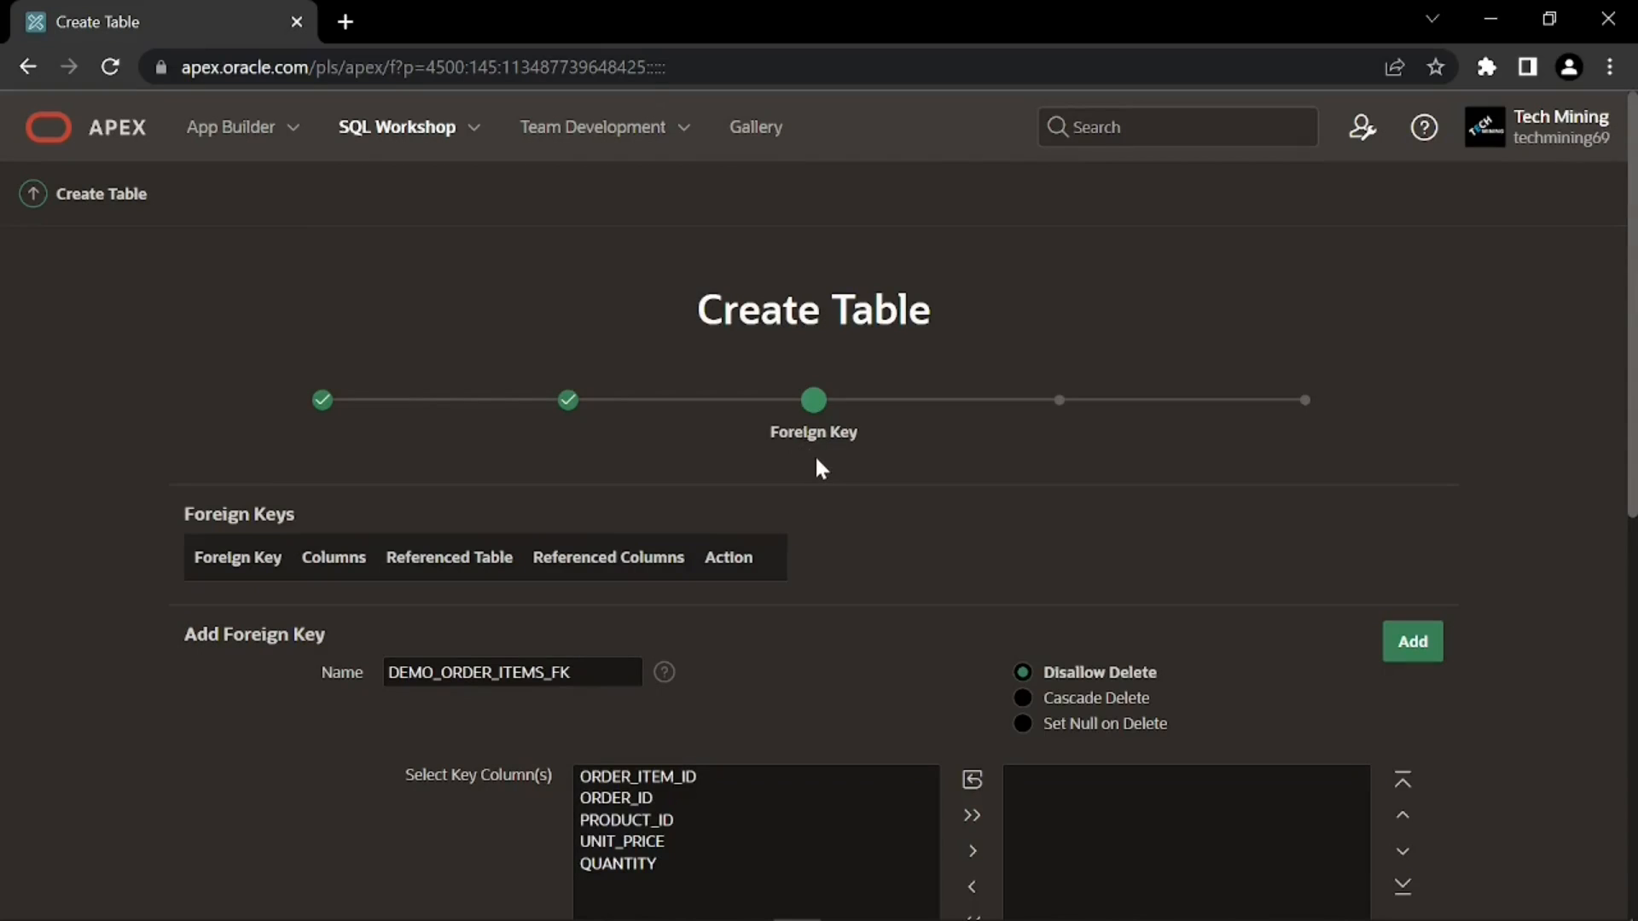
- Add the foreign key DEMO_ORDER_ITEMS_FK linking ORDER_ID to the ORDER_ID column of DEMO_ORDERS, with Cascade Delete
scroll(817, 459, down, 1)
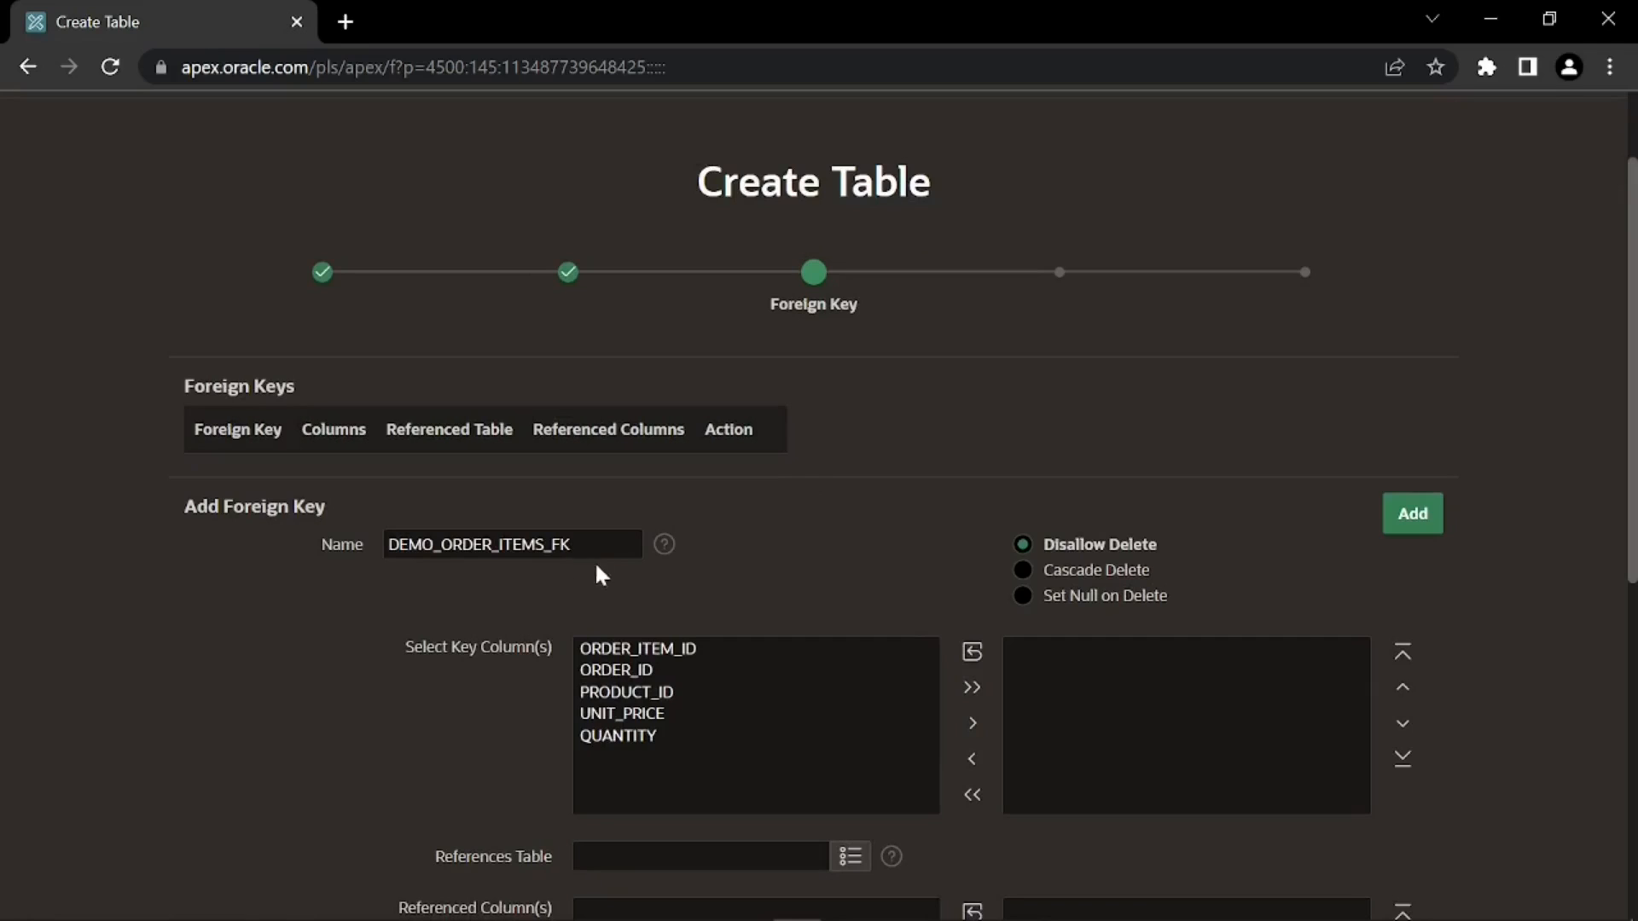
click(1021, 575)
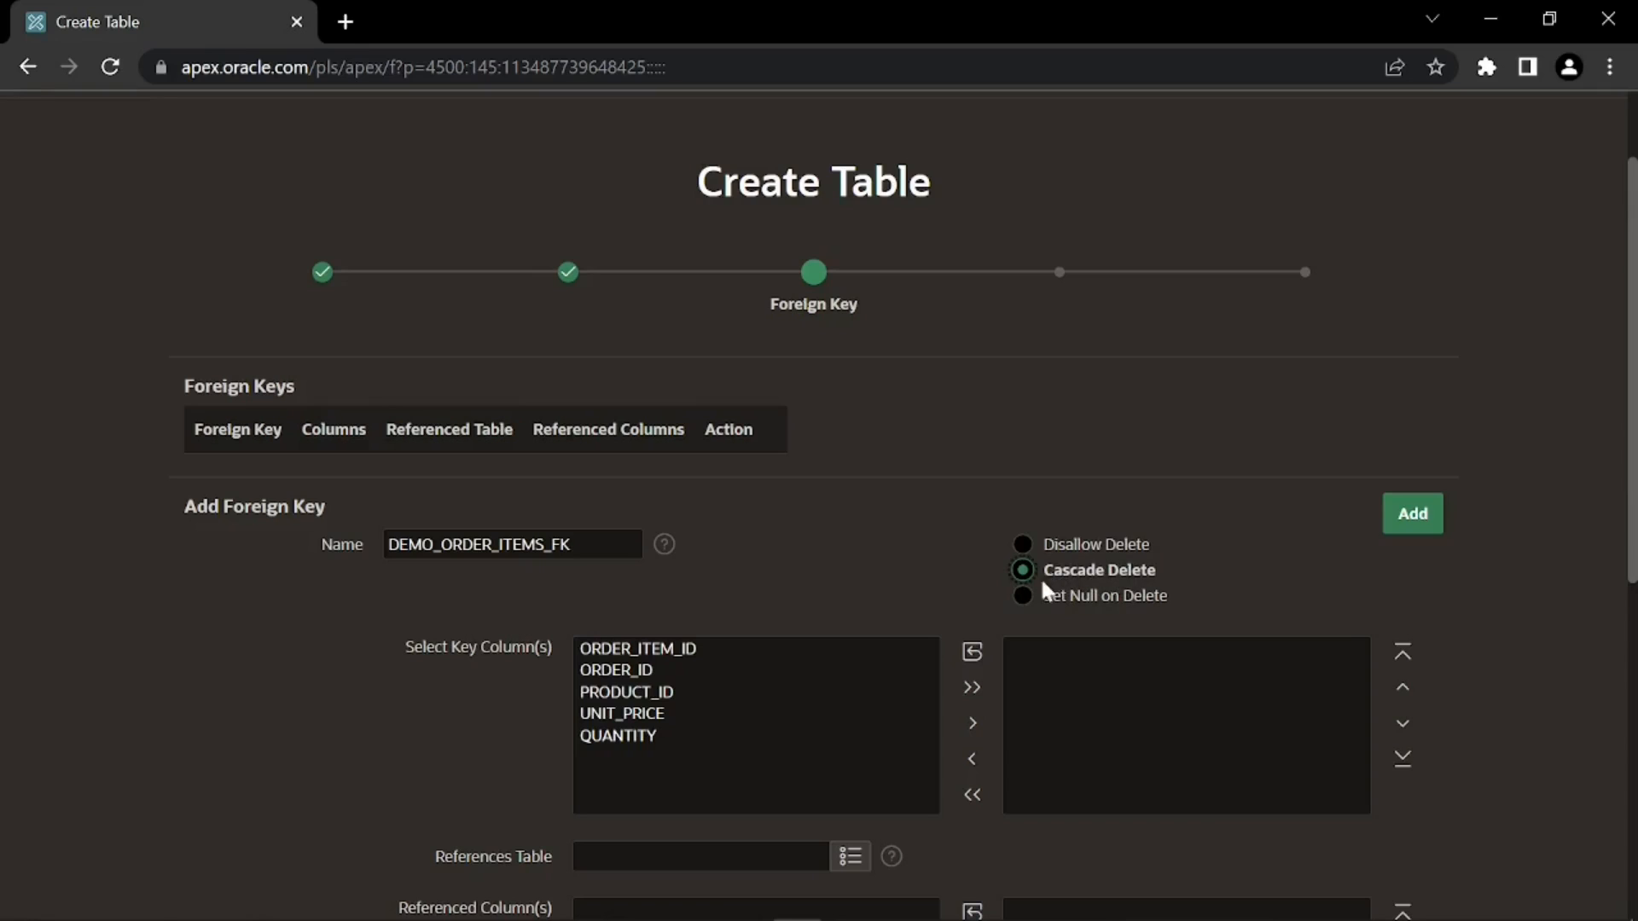
click(800, 672)
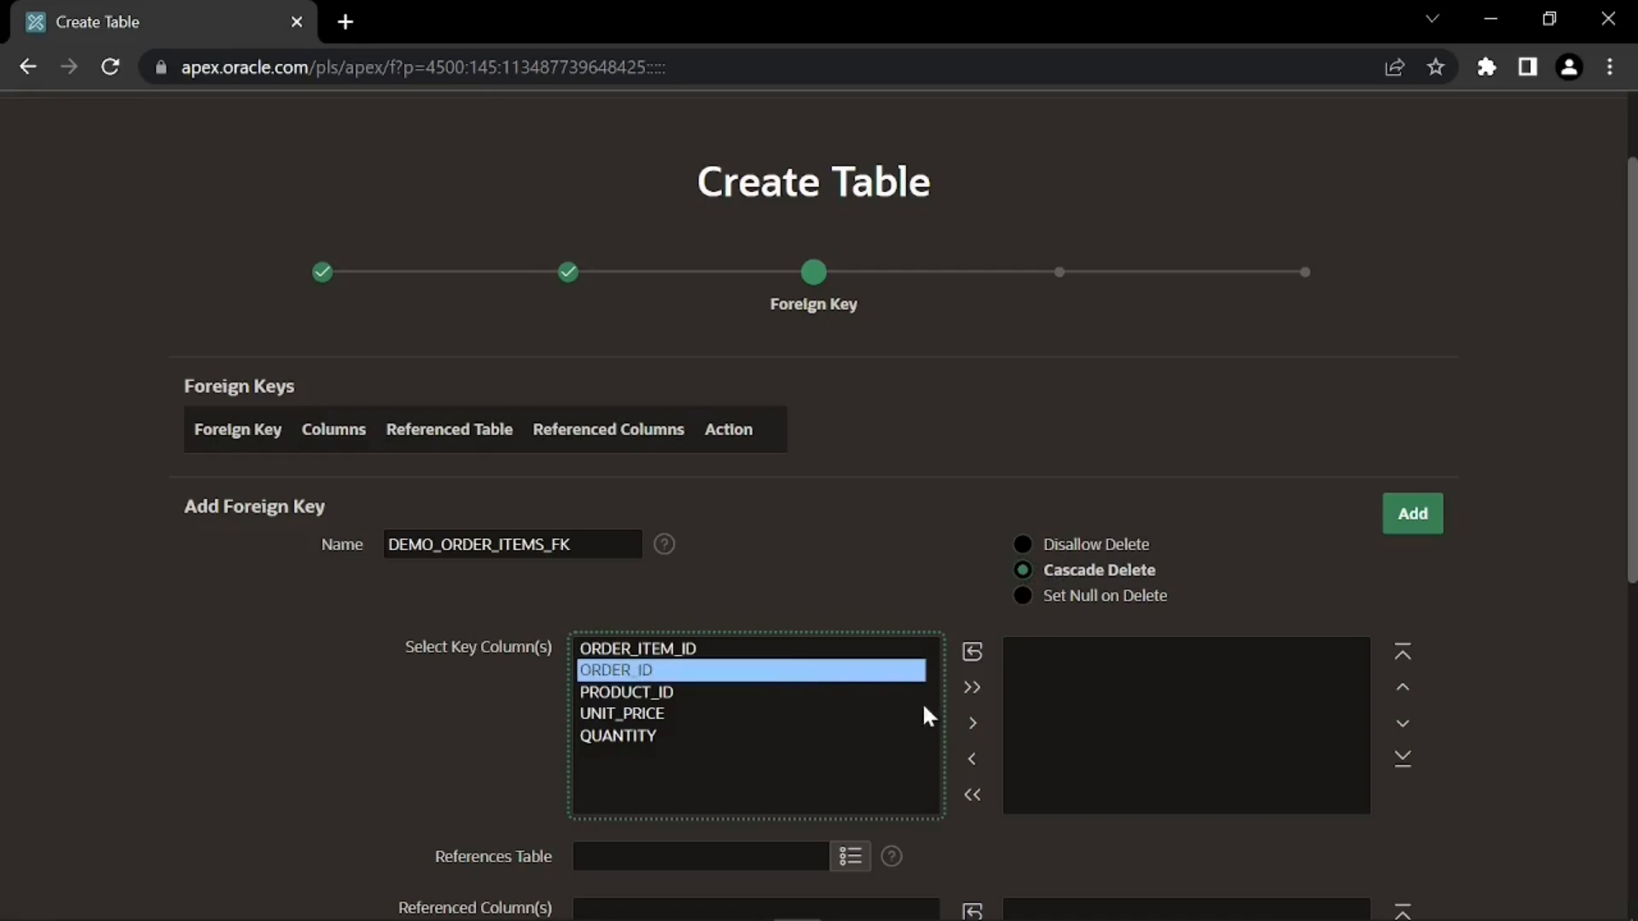
click(979, 727)
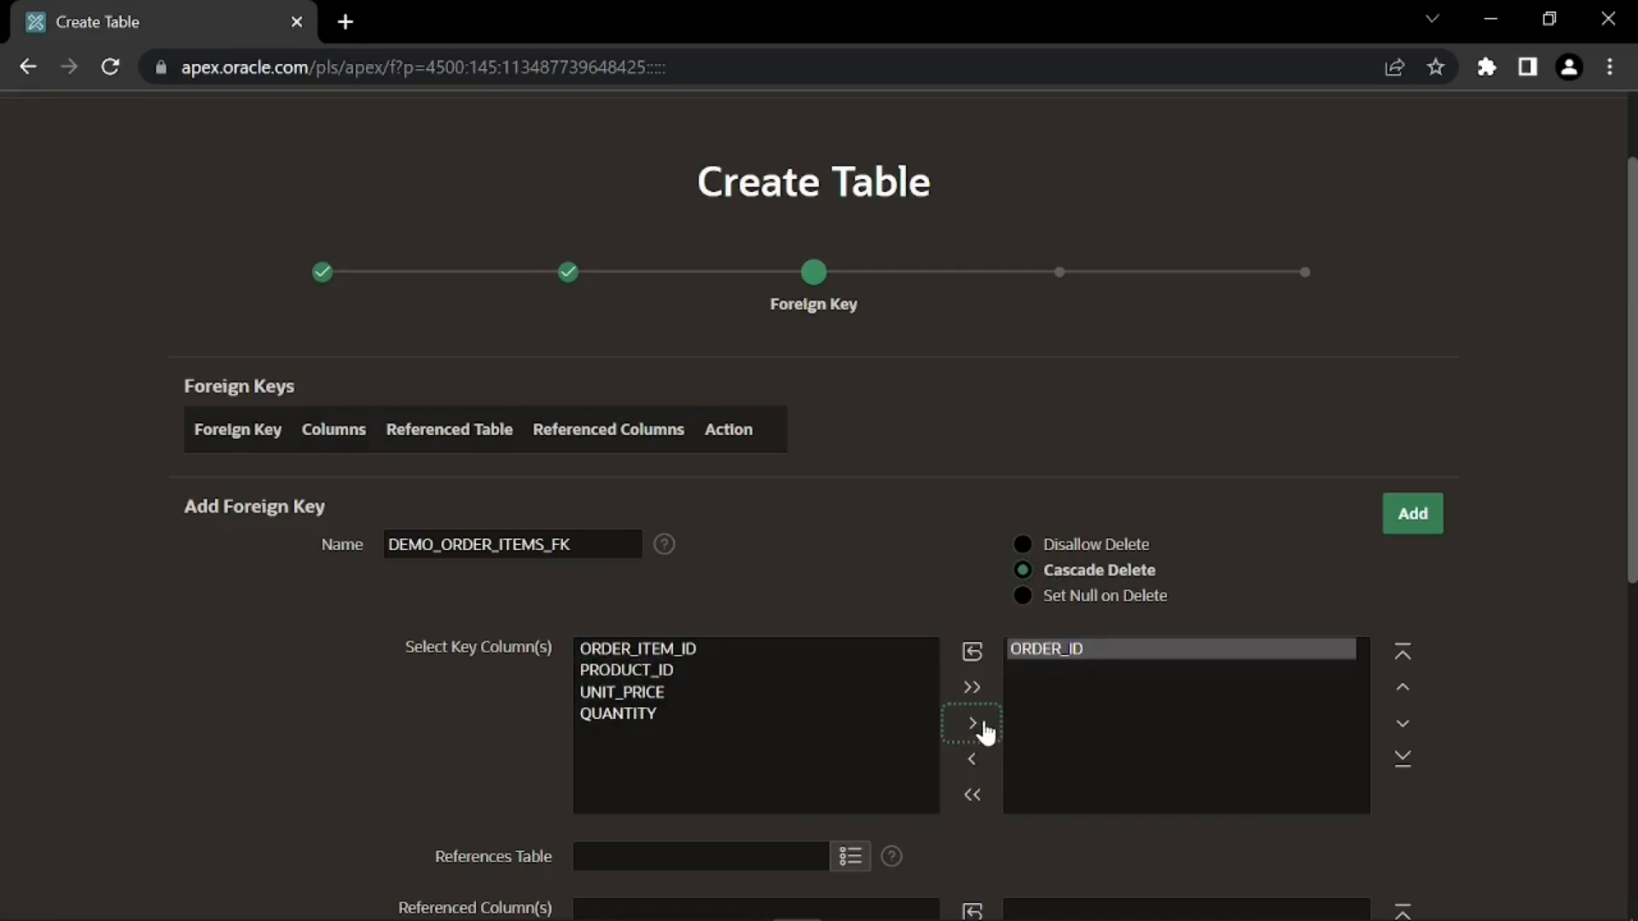
scroll(985, 732, down, 2)
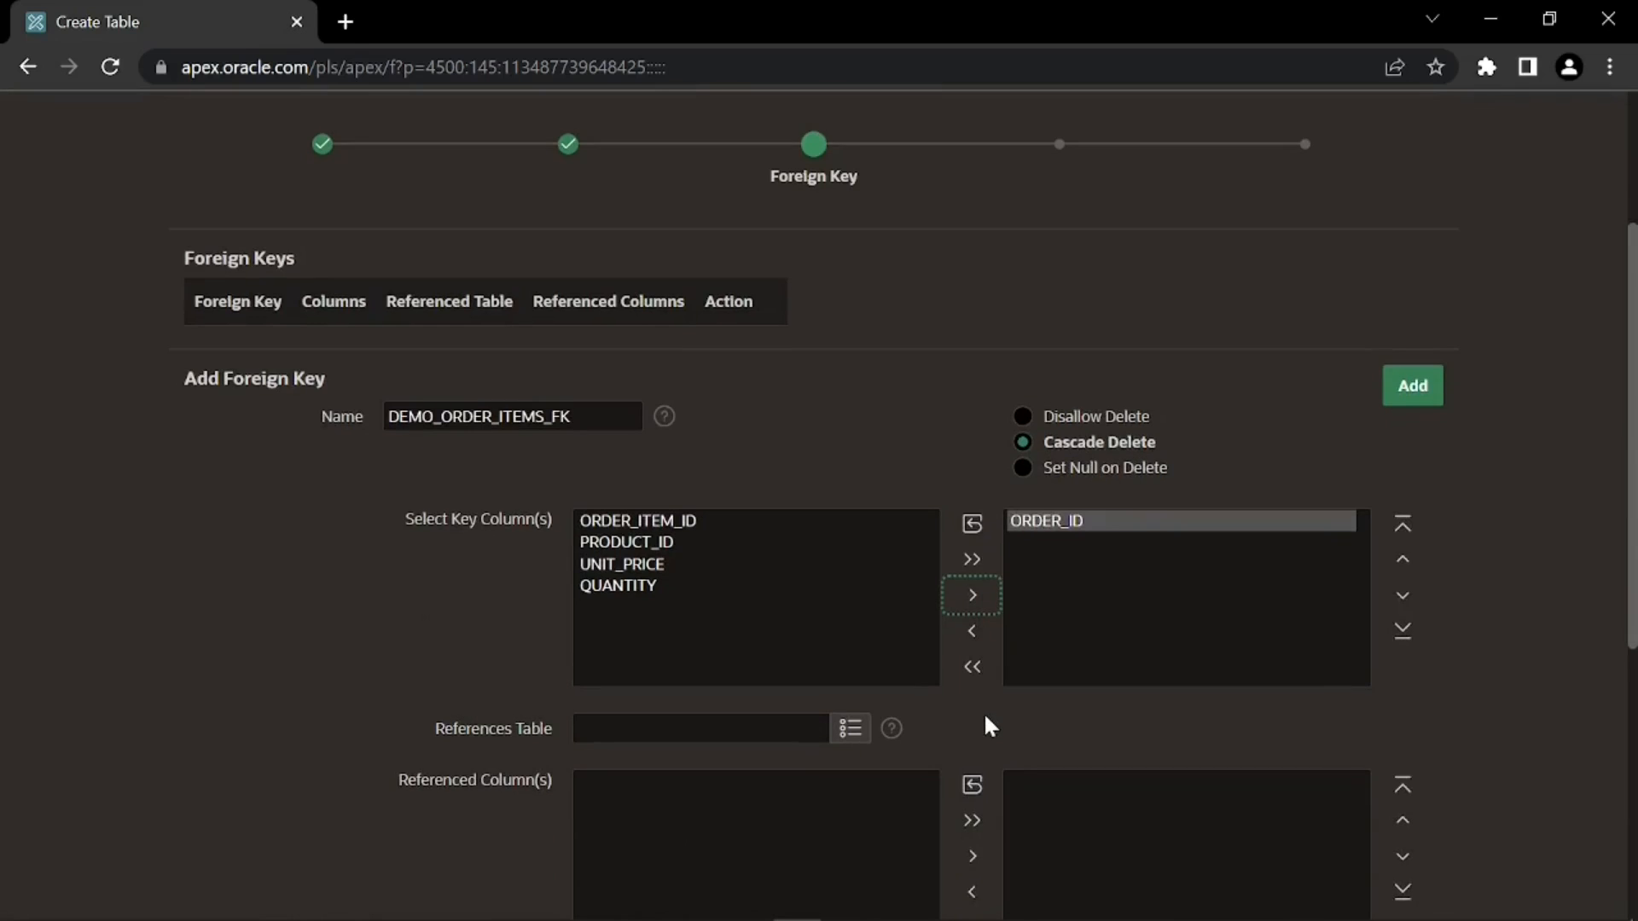
click(851, 730)
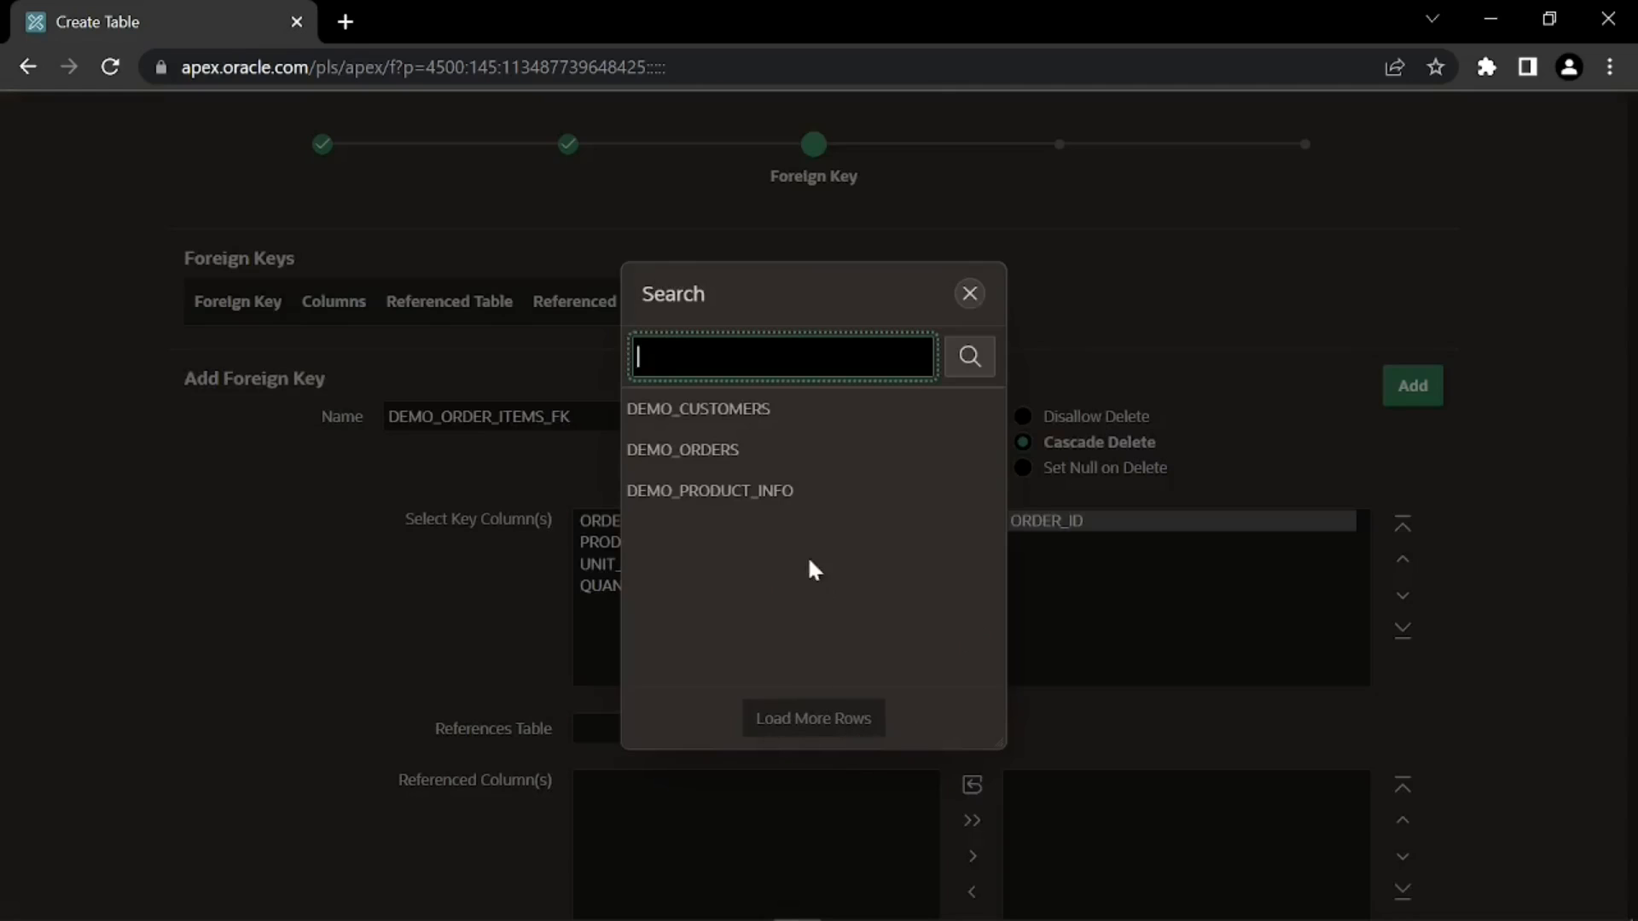
click(751, 454)
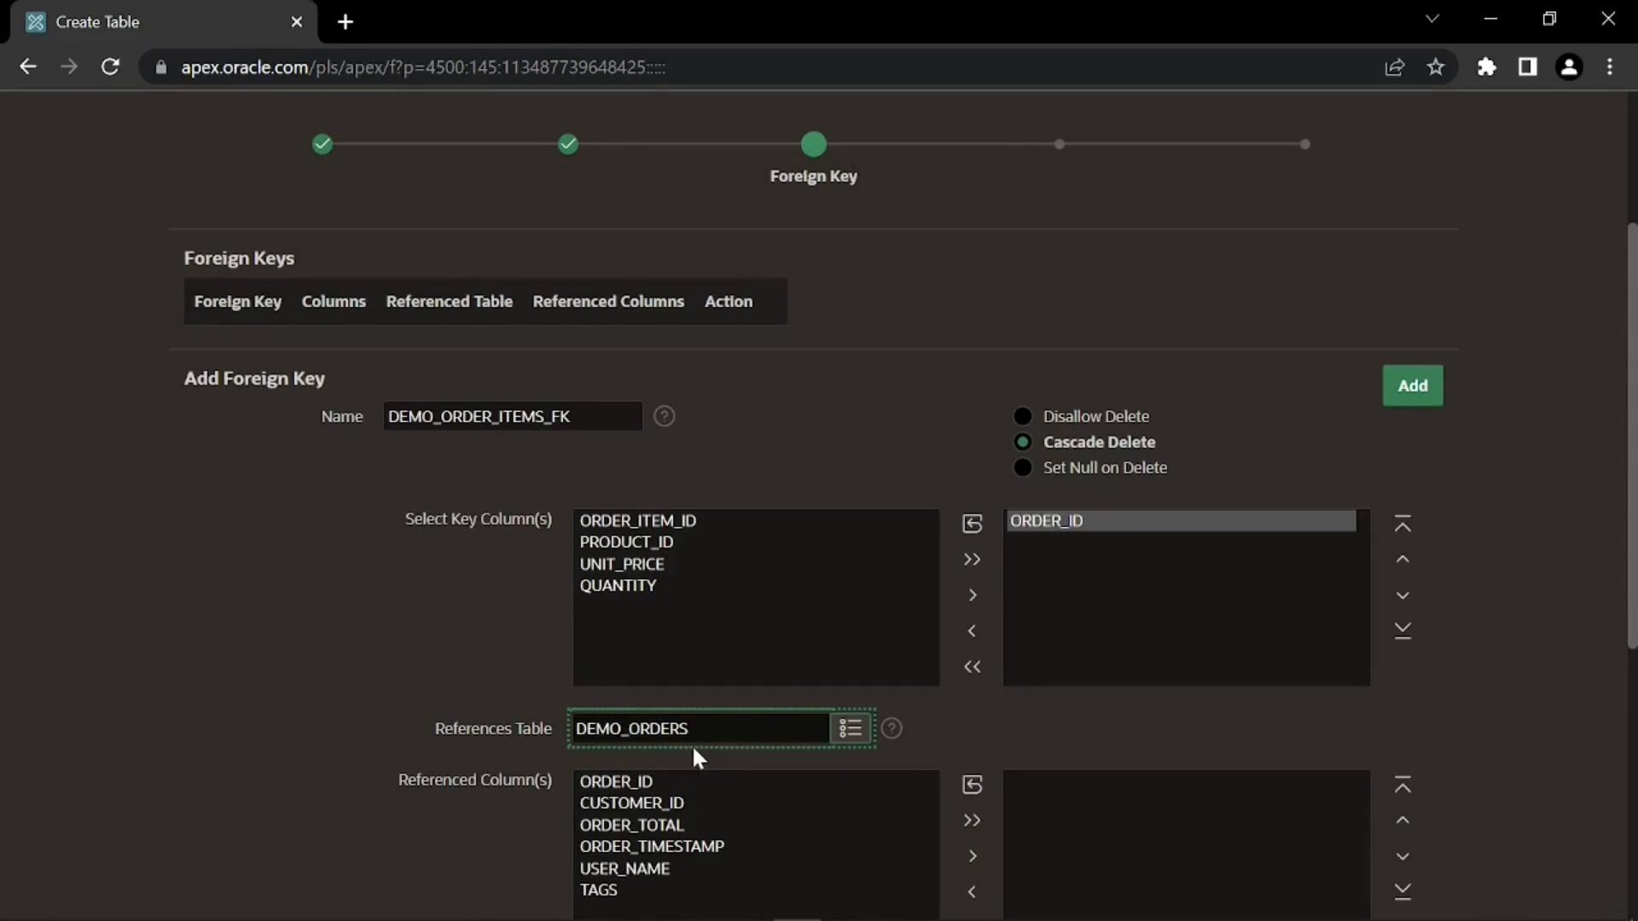
scroll(693, 742, down, 2)
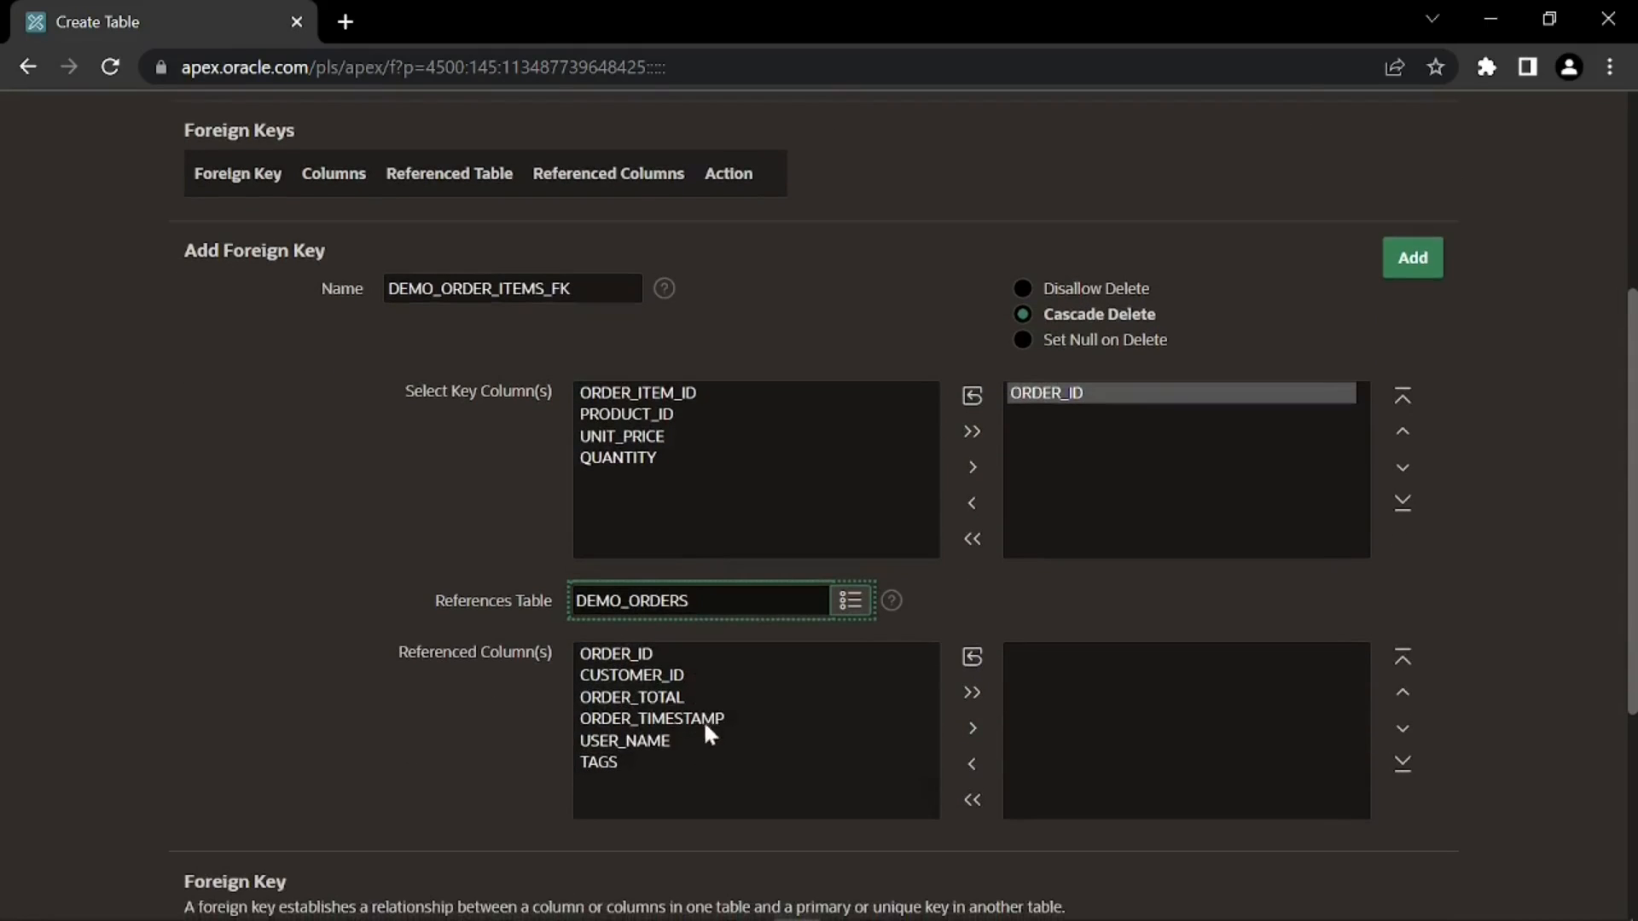
click(711, 655)
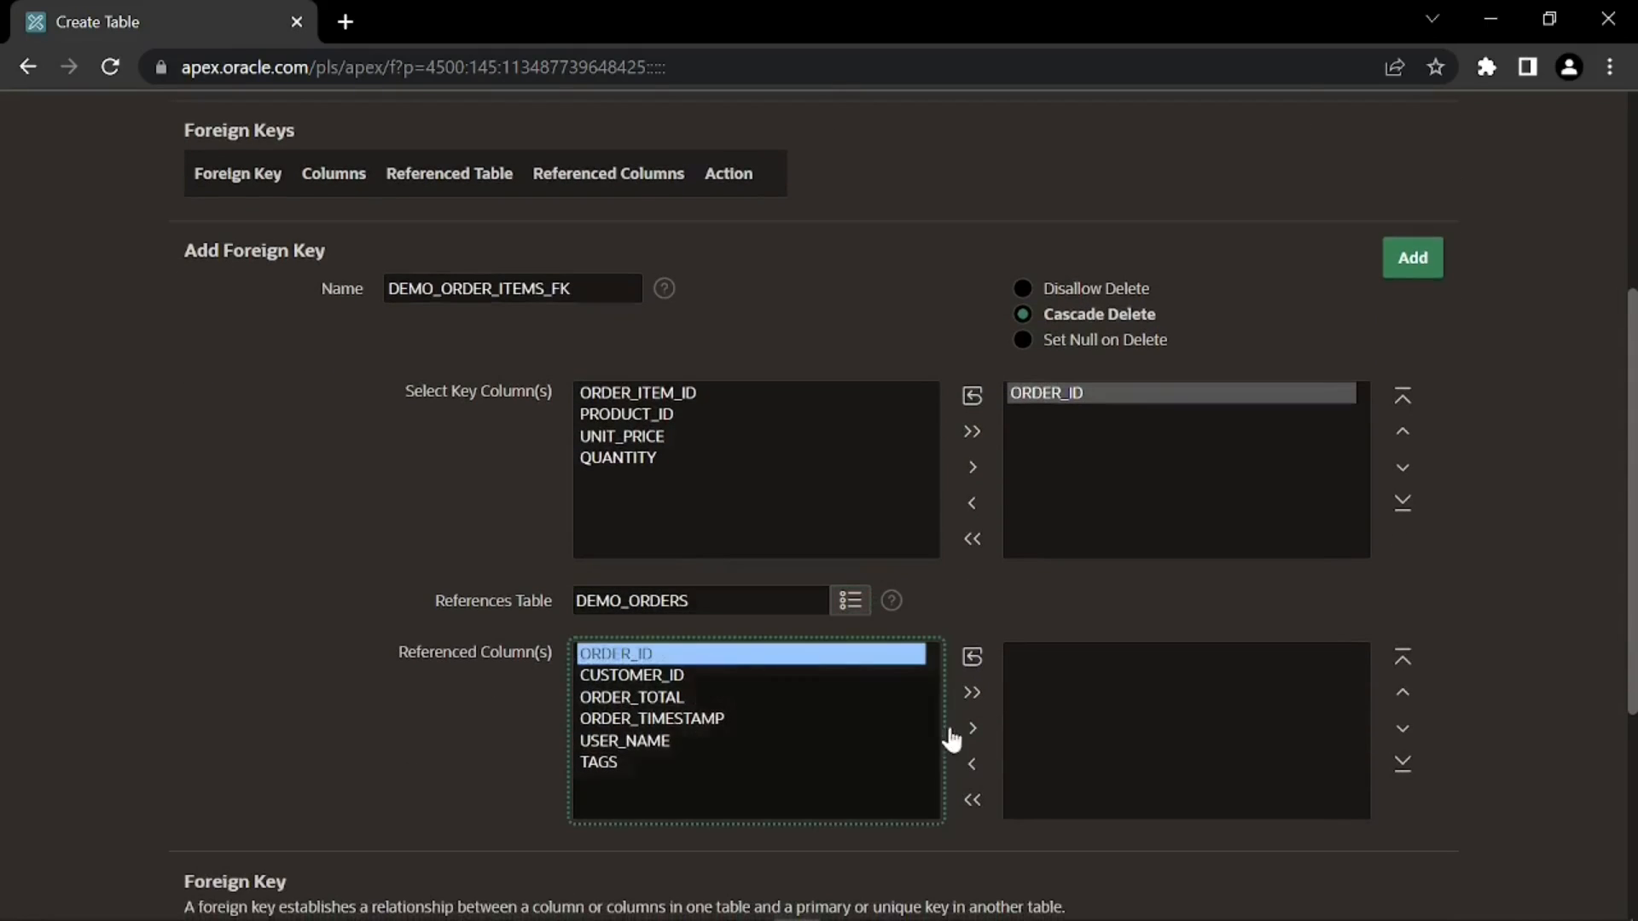
click(970, 731)
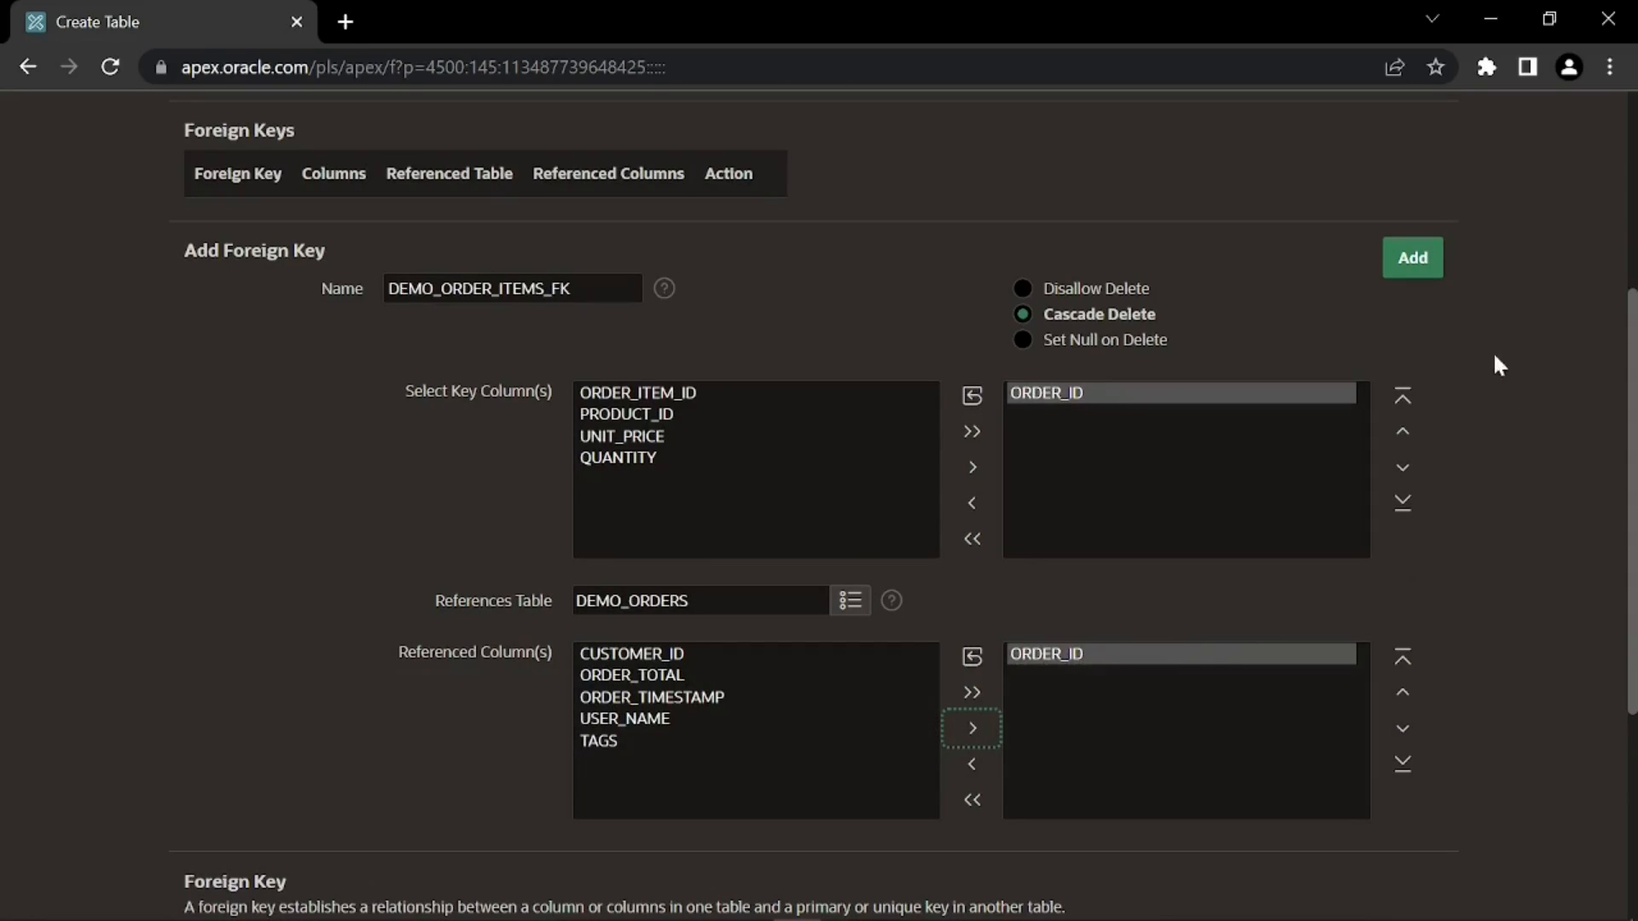
click(1414, 264)
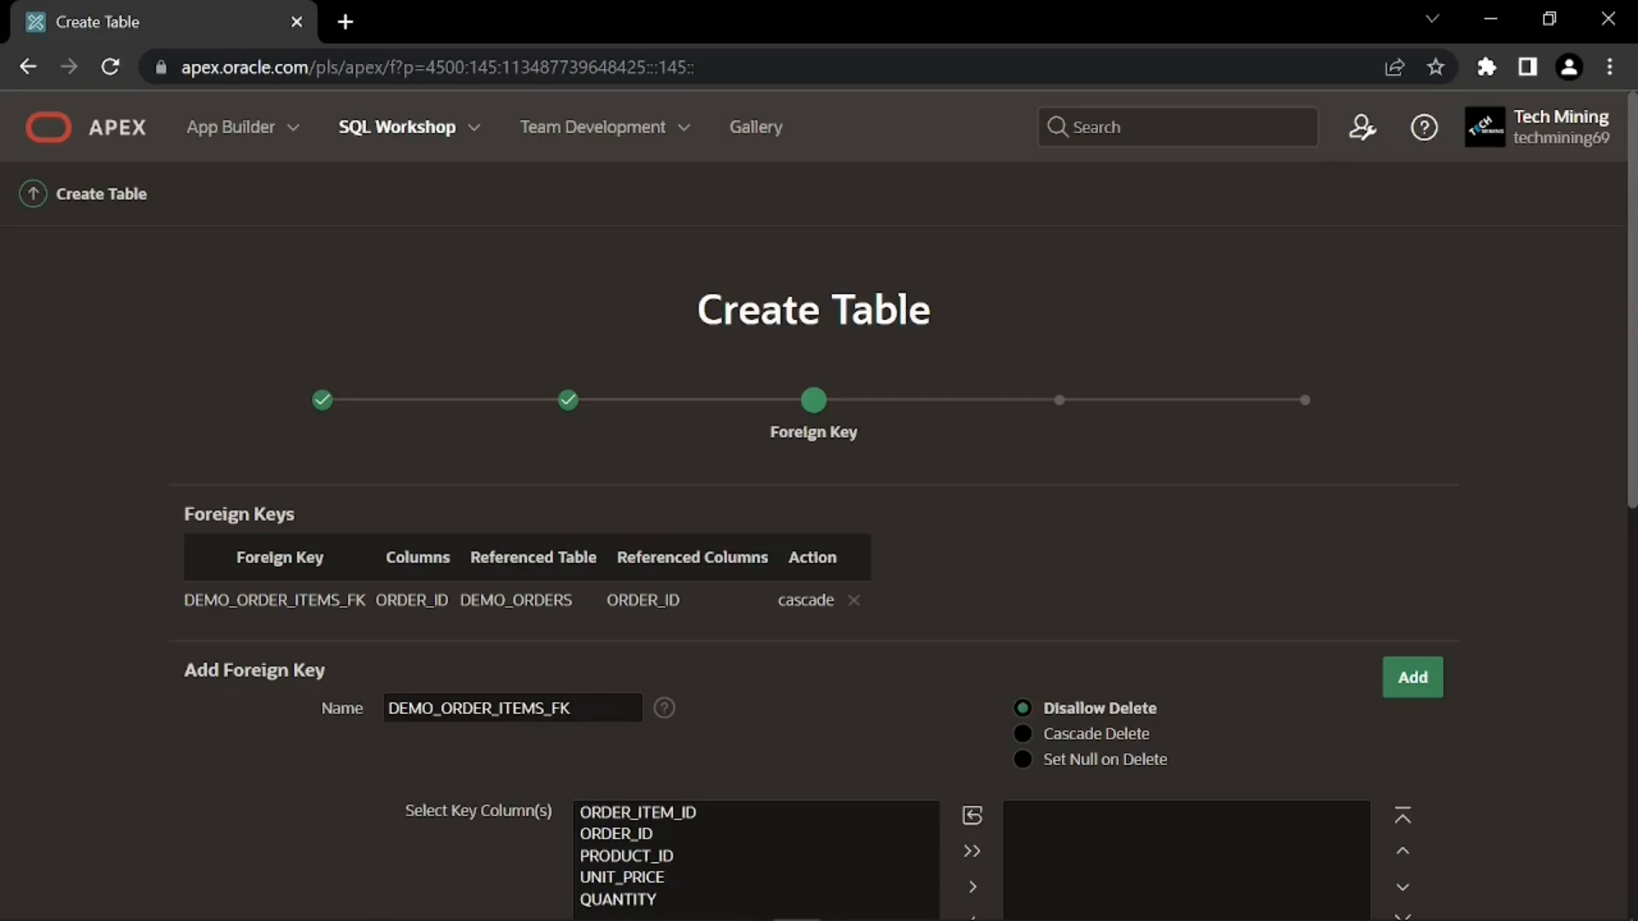
- Name the second foreign key of DEMO_ORDER_ITEMS DEMO_ORDER_ITEMS_PRODUCT_ID_FK and keep it on Disallow Delete
drag(584, 708, 384, 714)
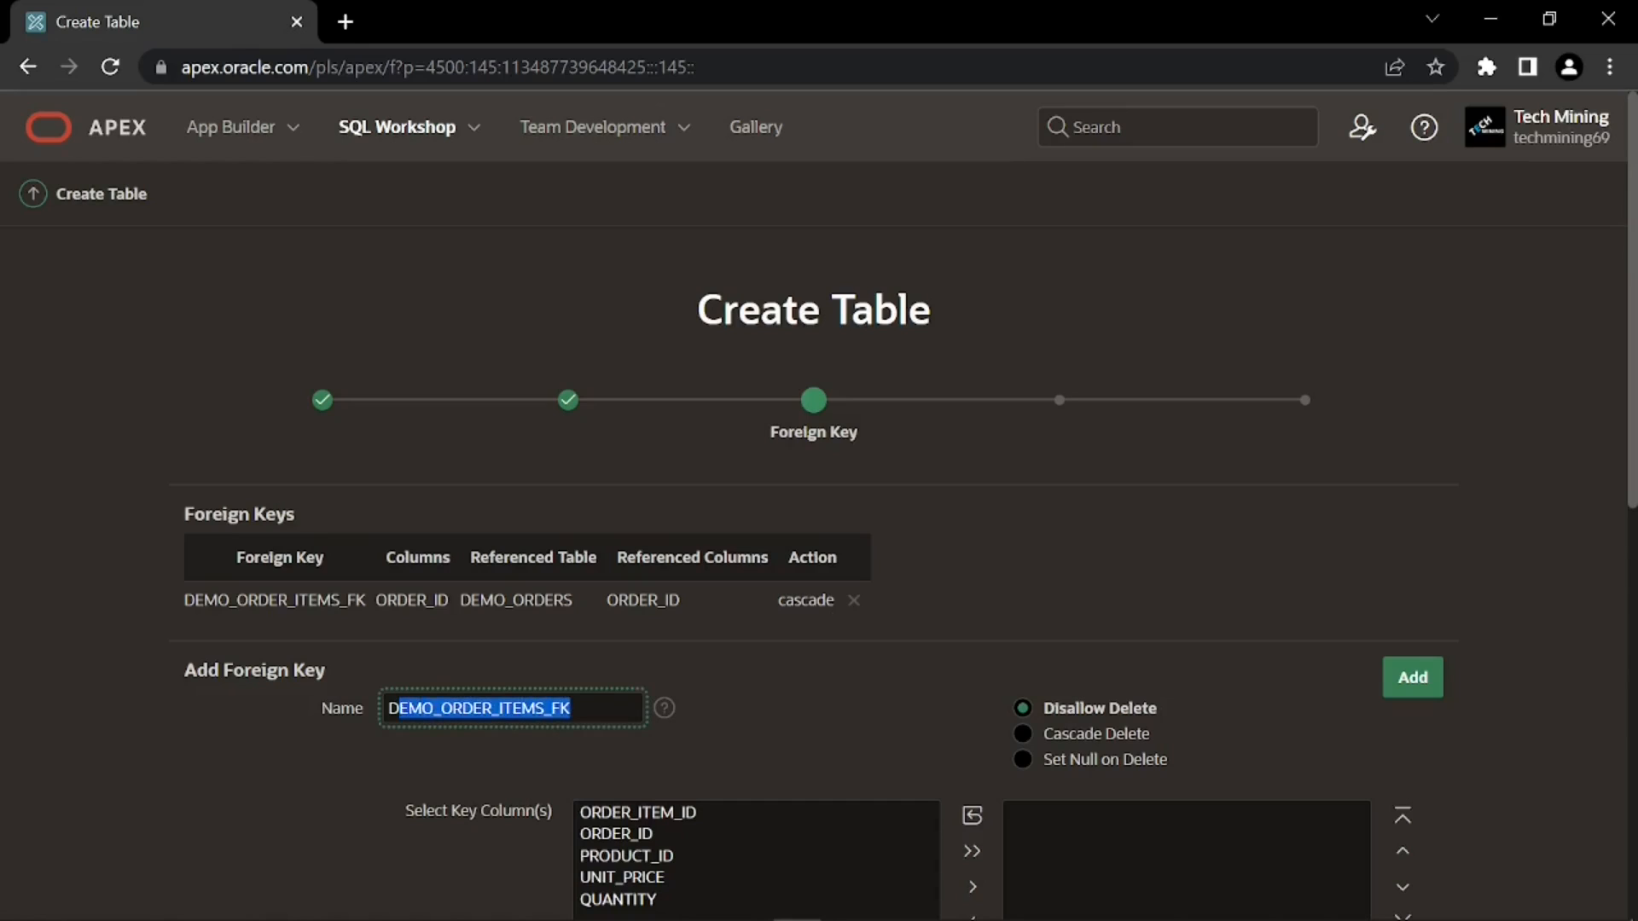
text(DEMO_ORDER_ITEMS_PRODUCT_ID_FK)
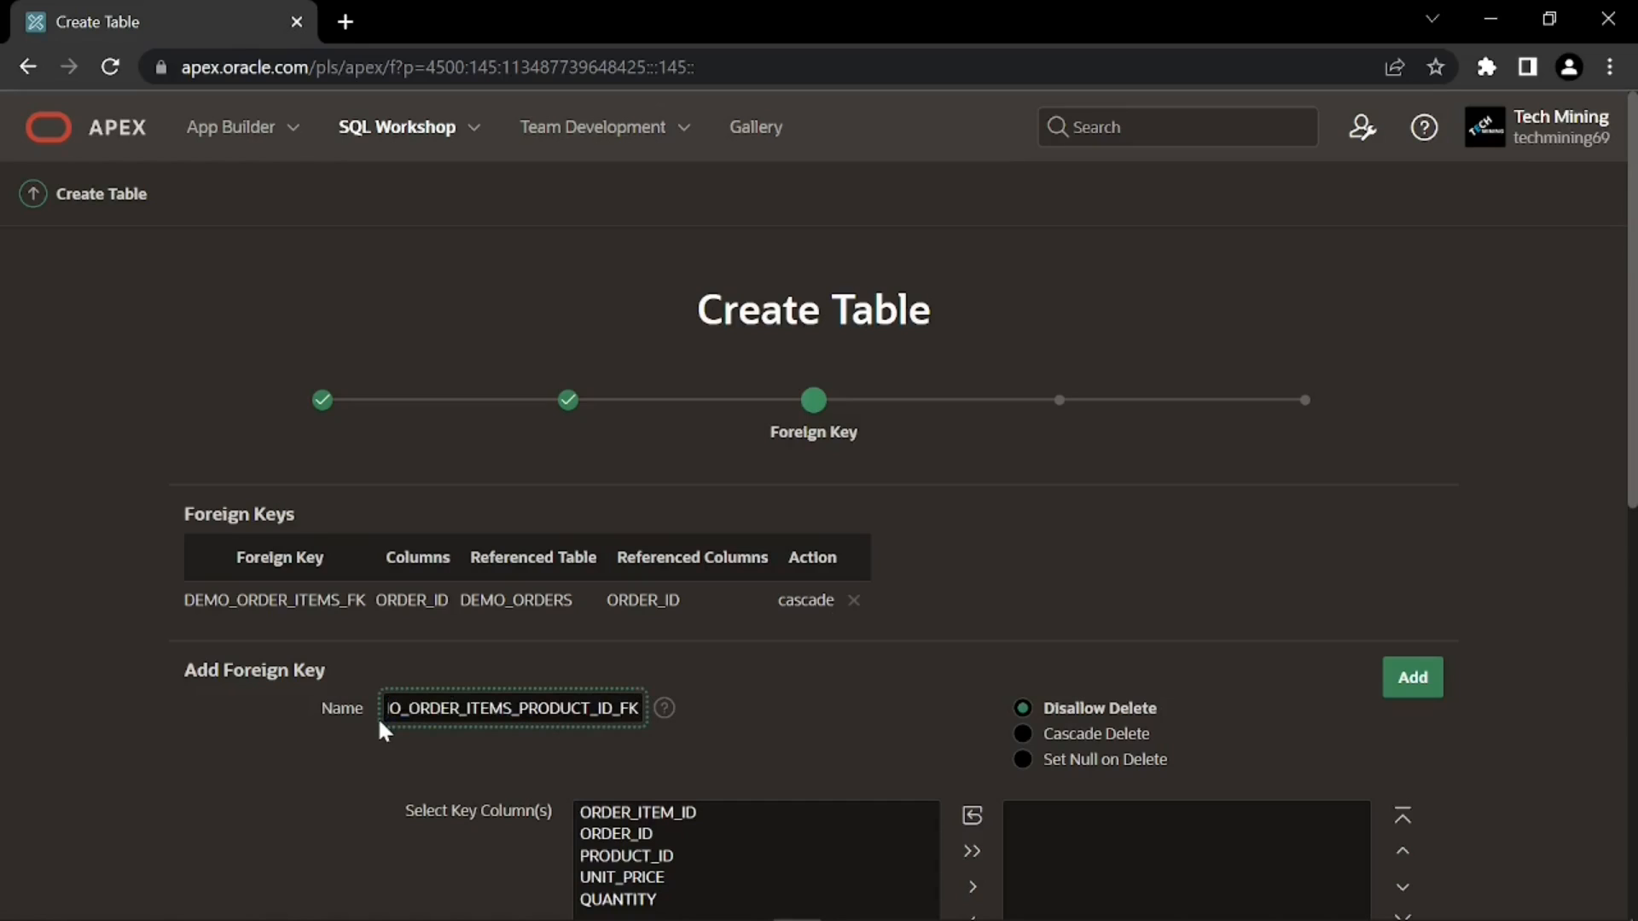
click(389, 709)
key(Left)
key(Left)
key(Left)
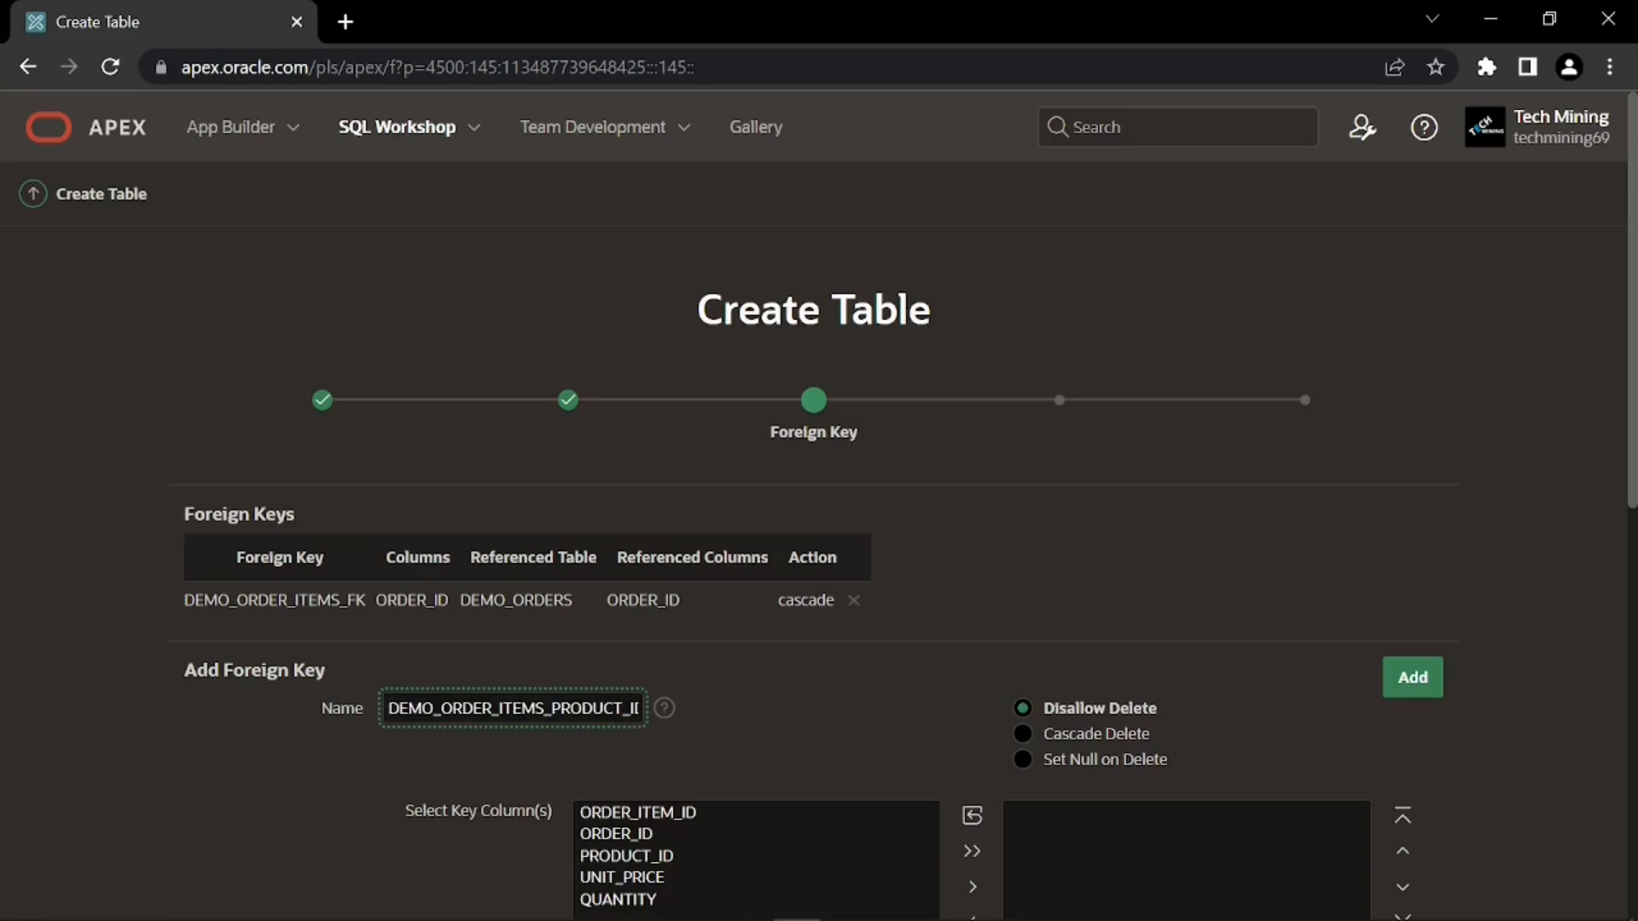
text(D_FK)
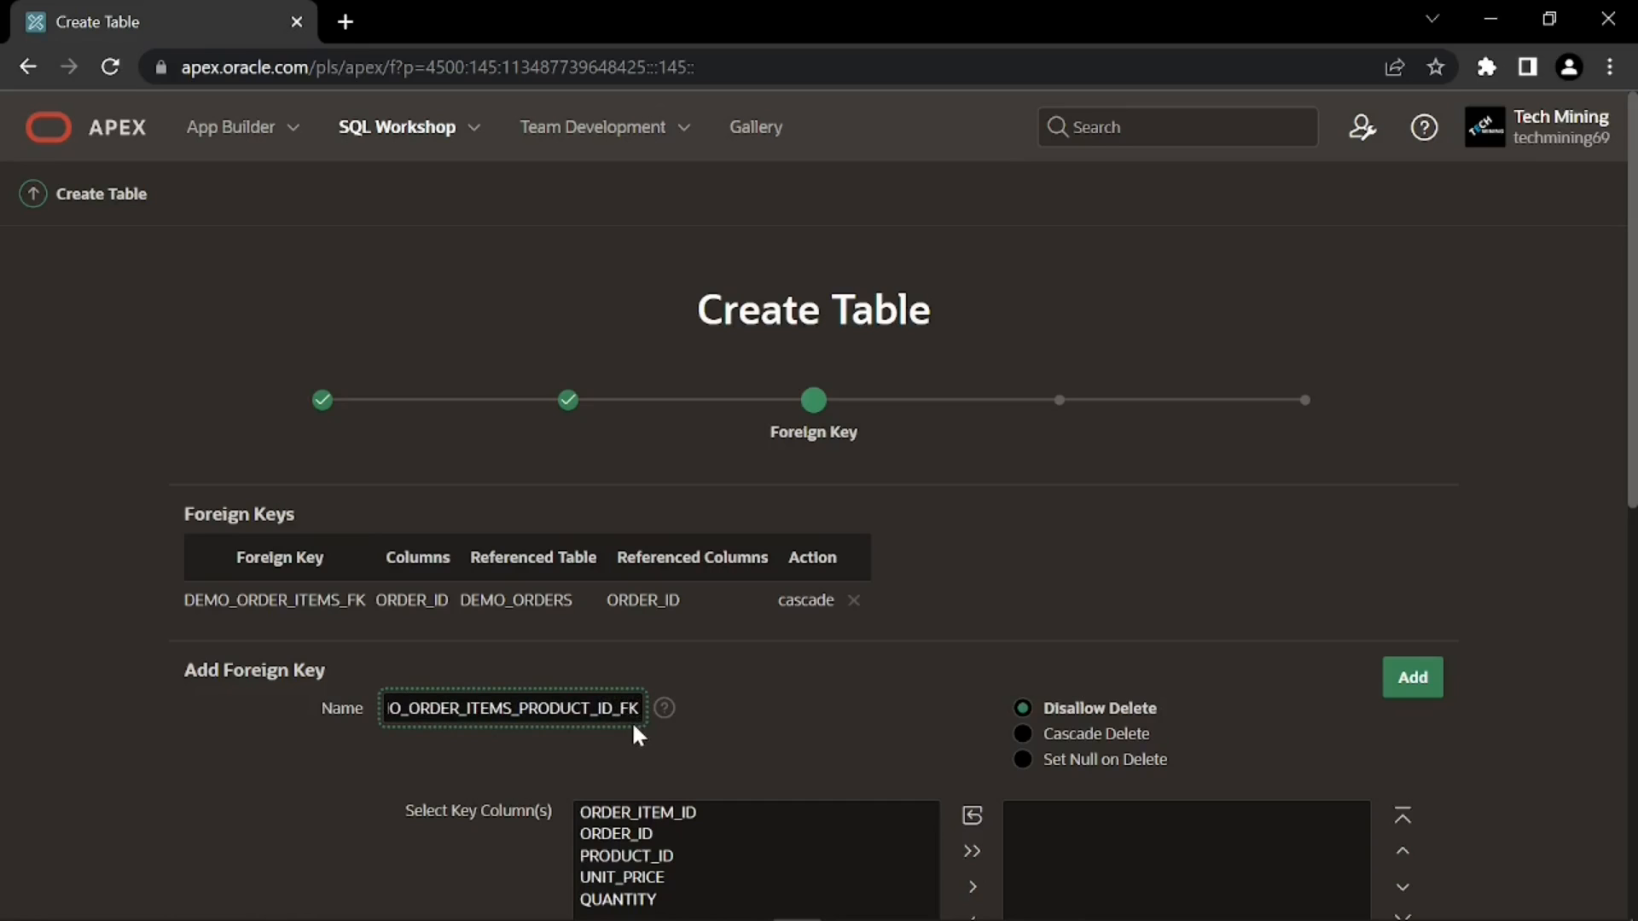
click(632, 726)
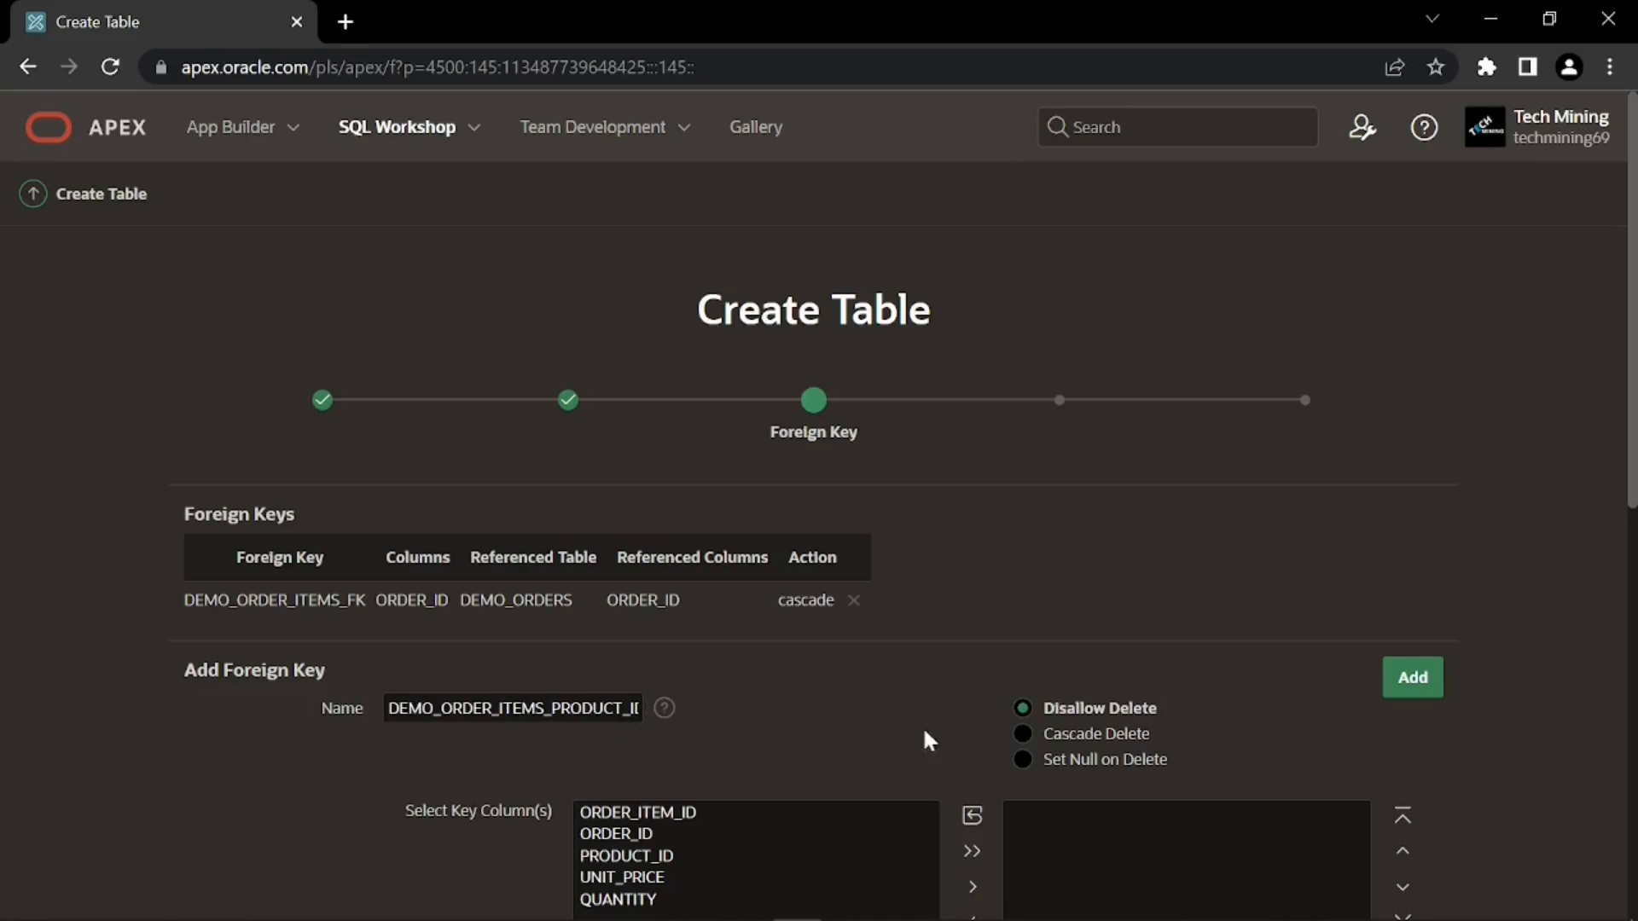
click(1028, 719)
- Link the key column PRODUCT_ID to the PRODUCT_ID column of DEMO_PRODUCT_INFO and add the foreign key
scroll(1023, 725, down, 2)
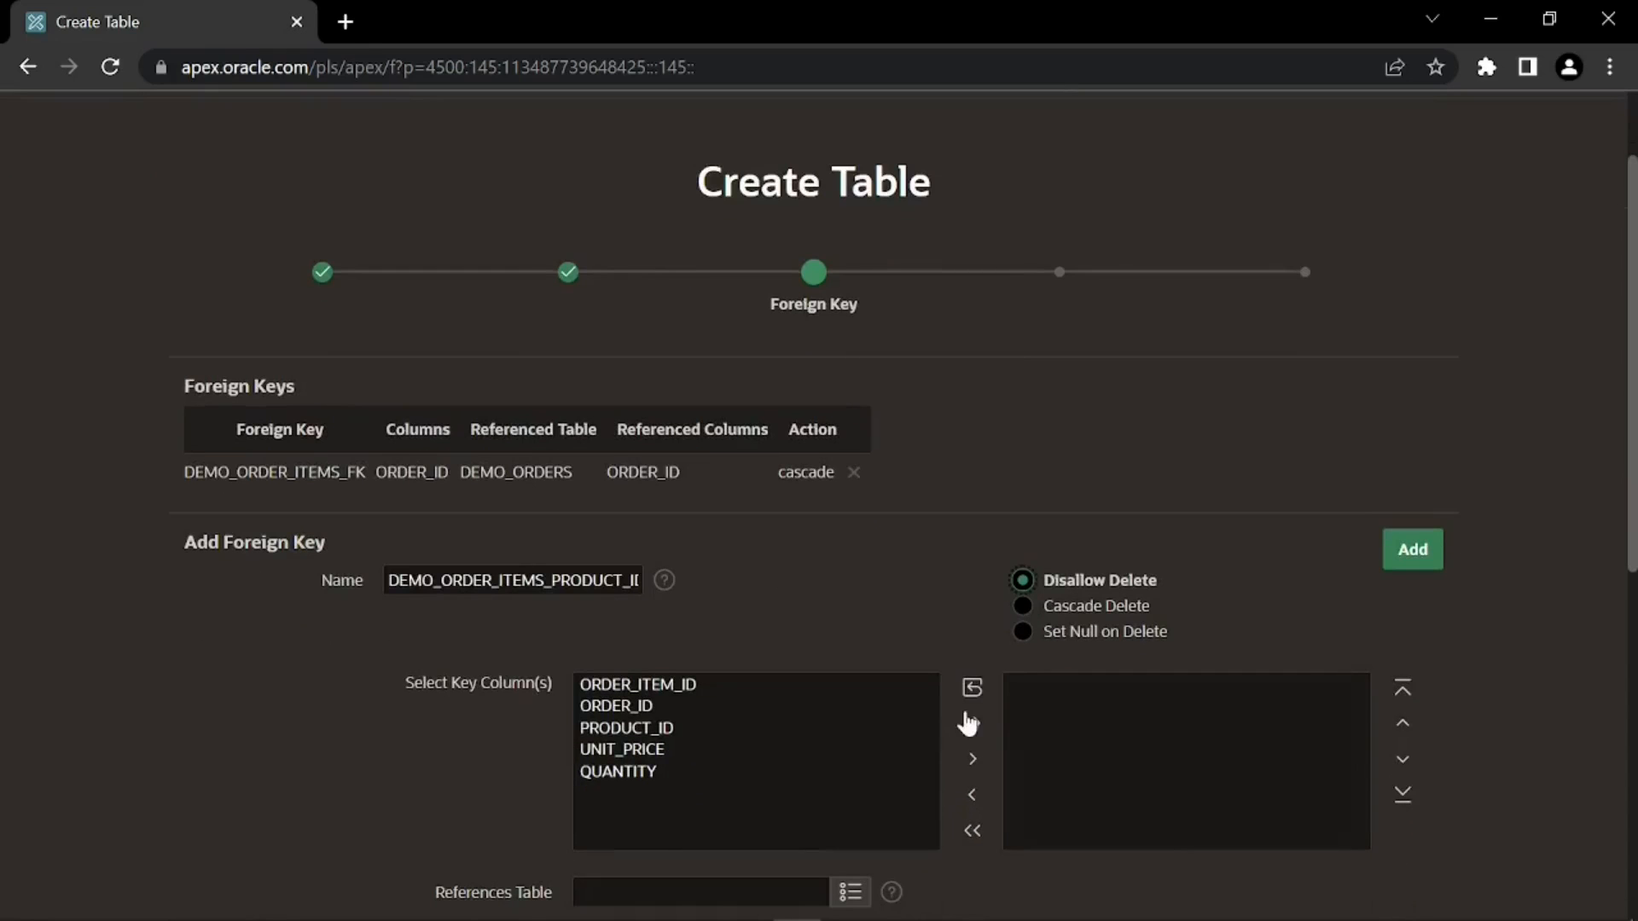
click(858, 728)
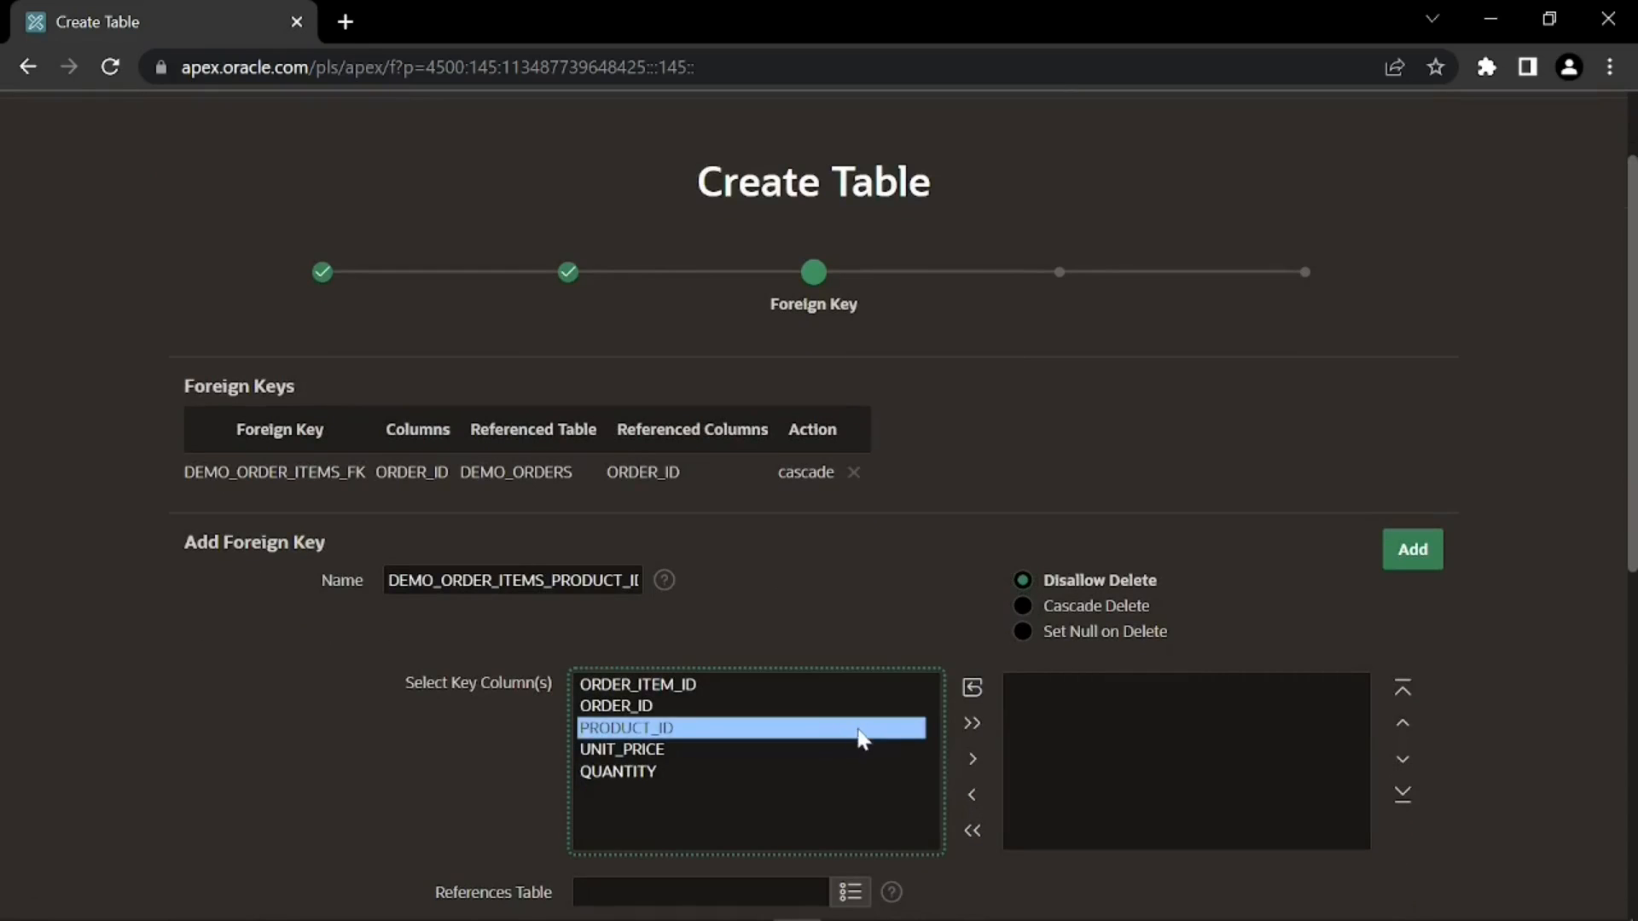
click(976, 758)
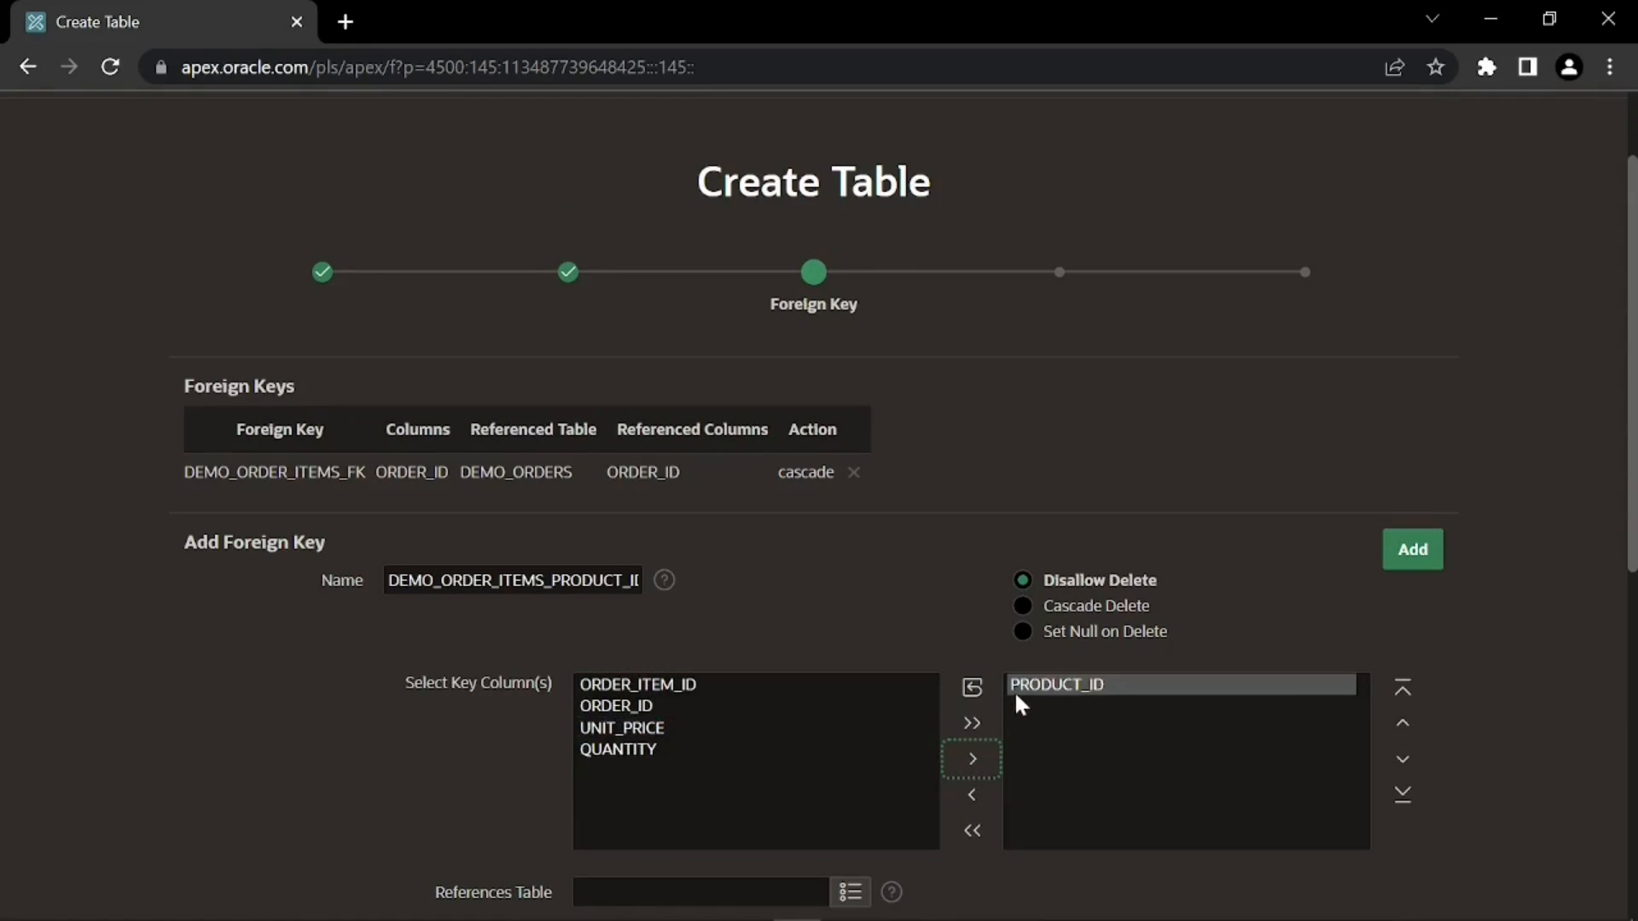
scroll(1057, 736, down, 3)
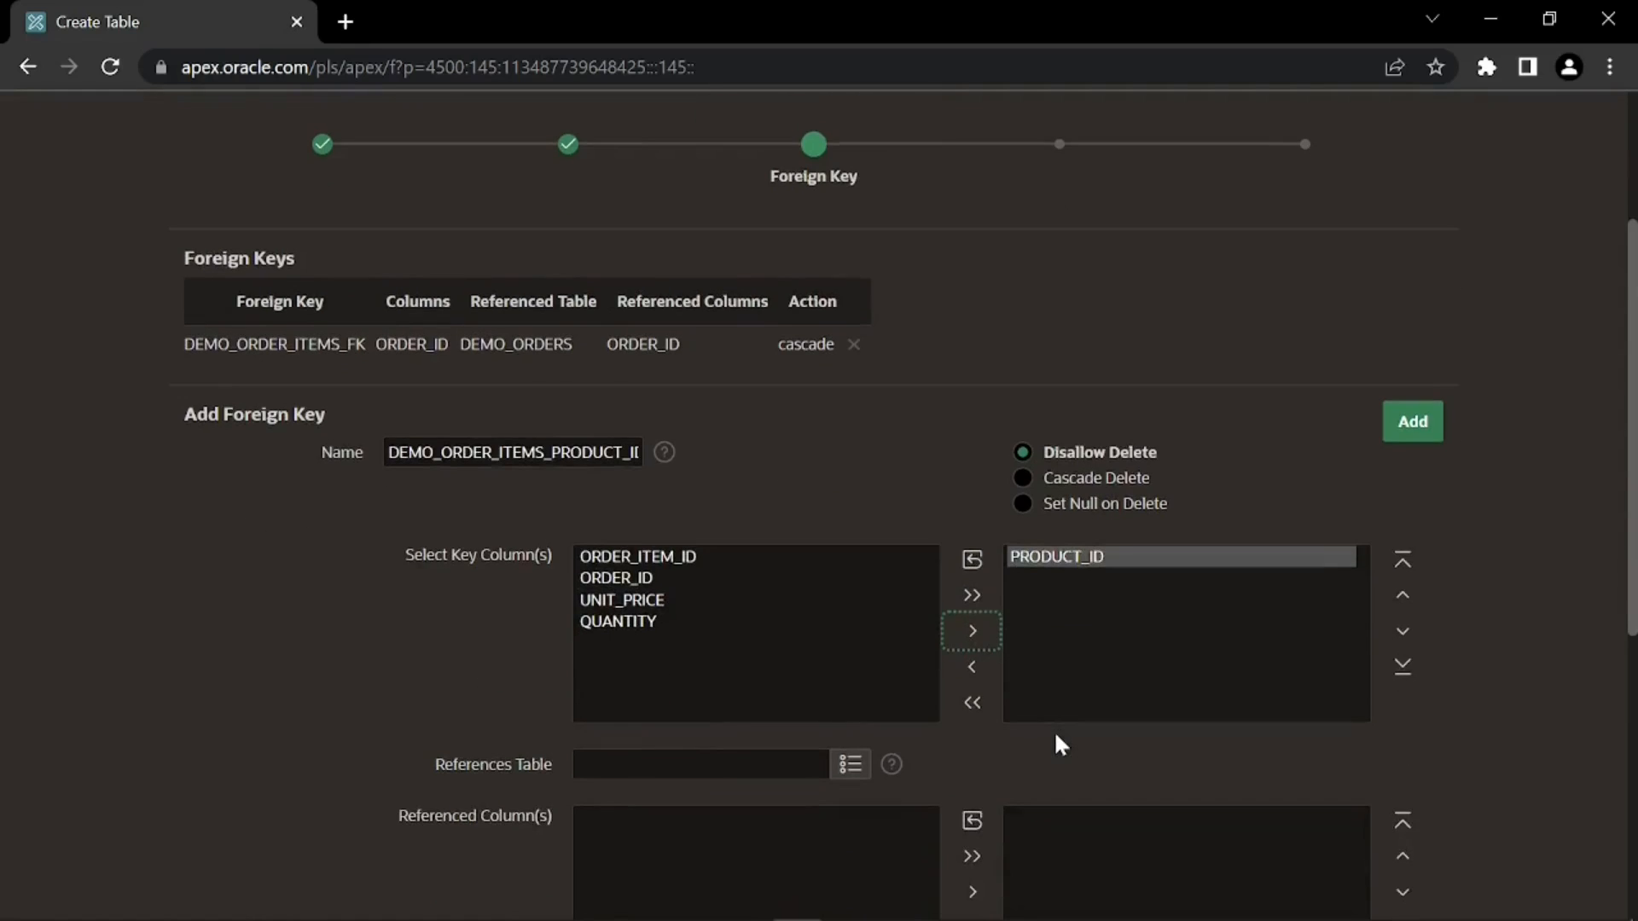
click(855, 647)
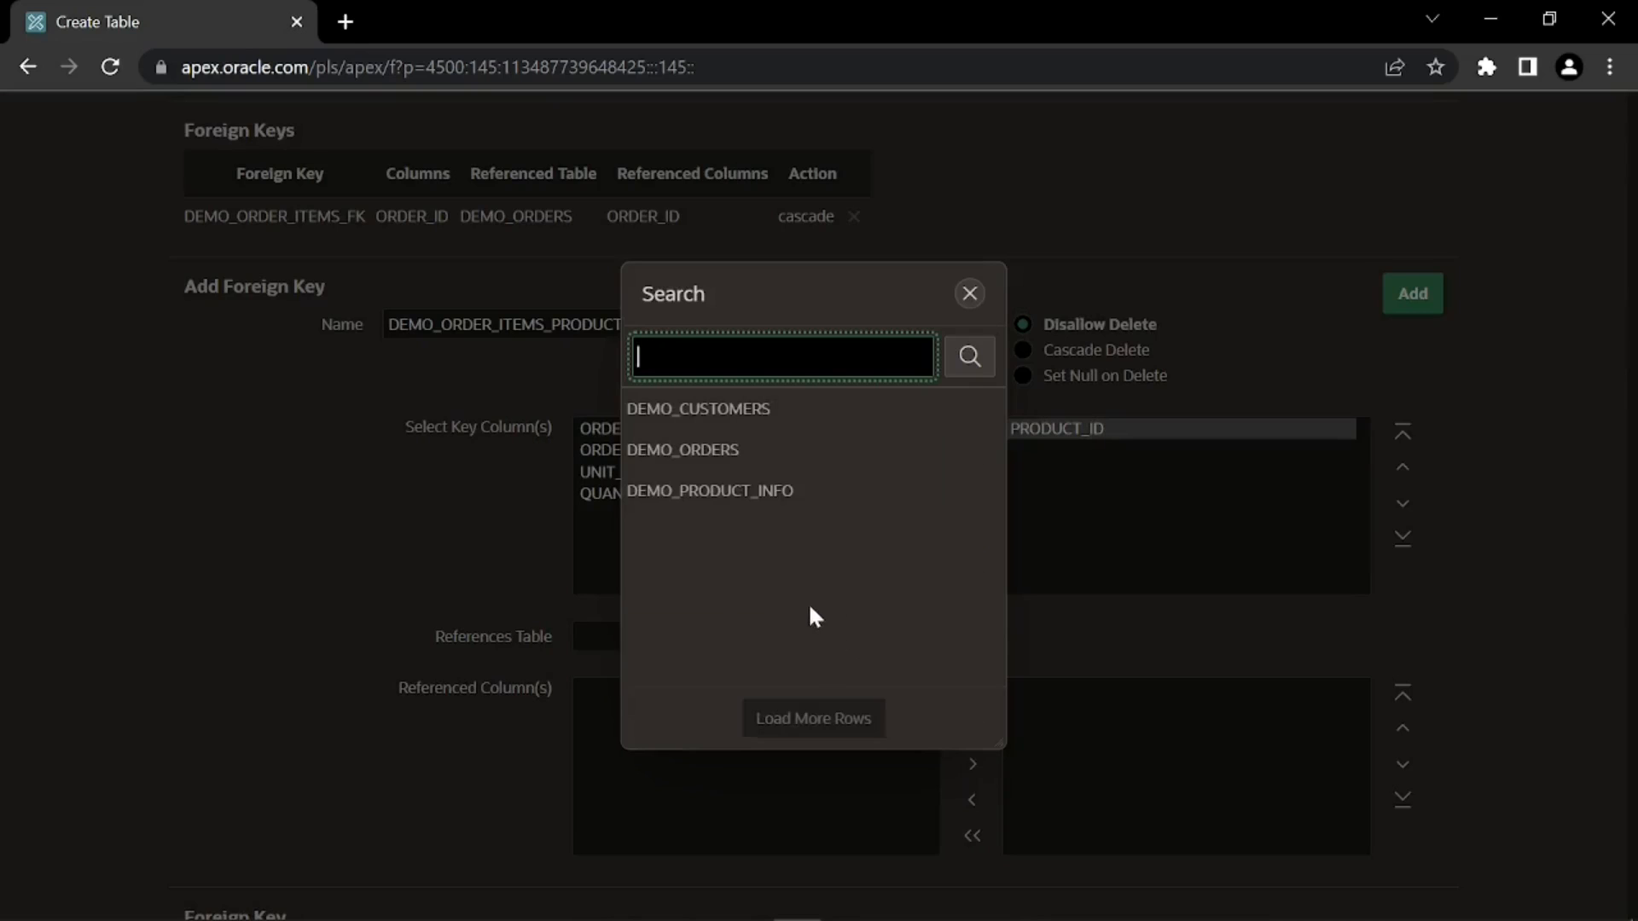
click(740, 493)
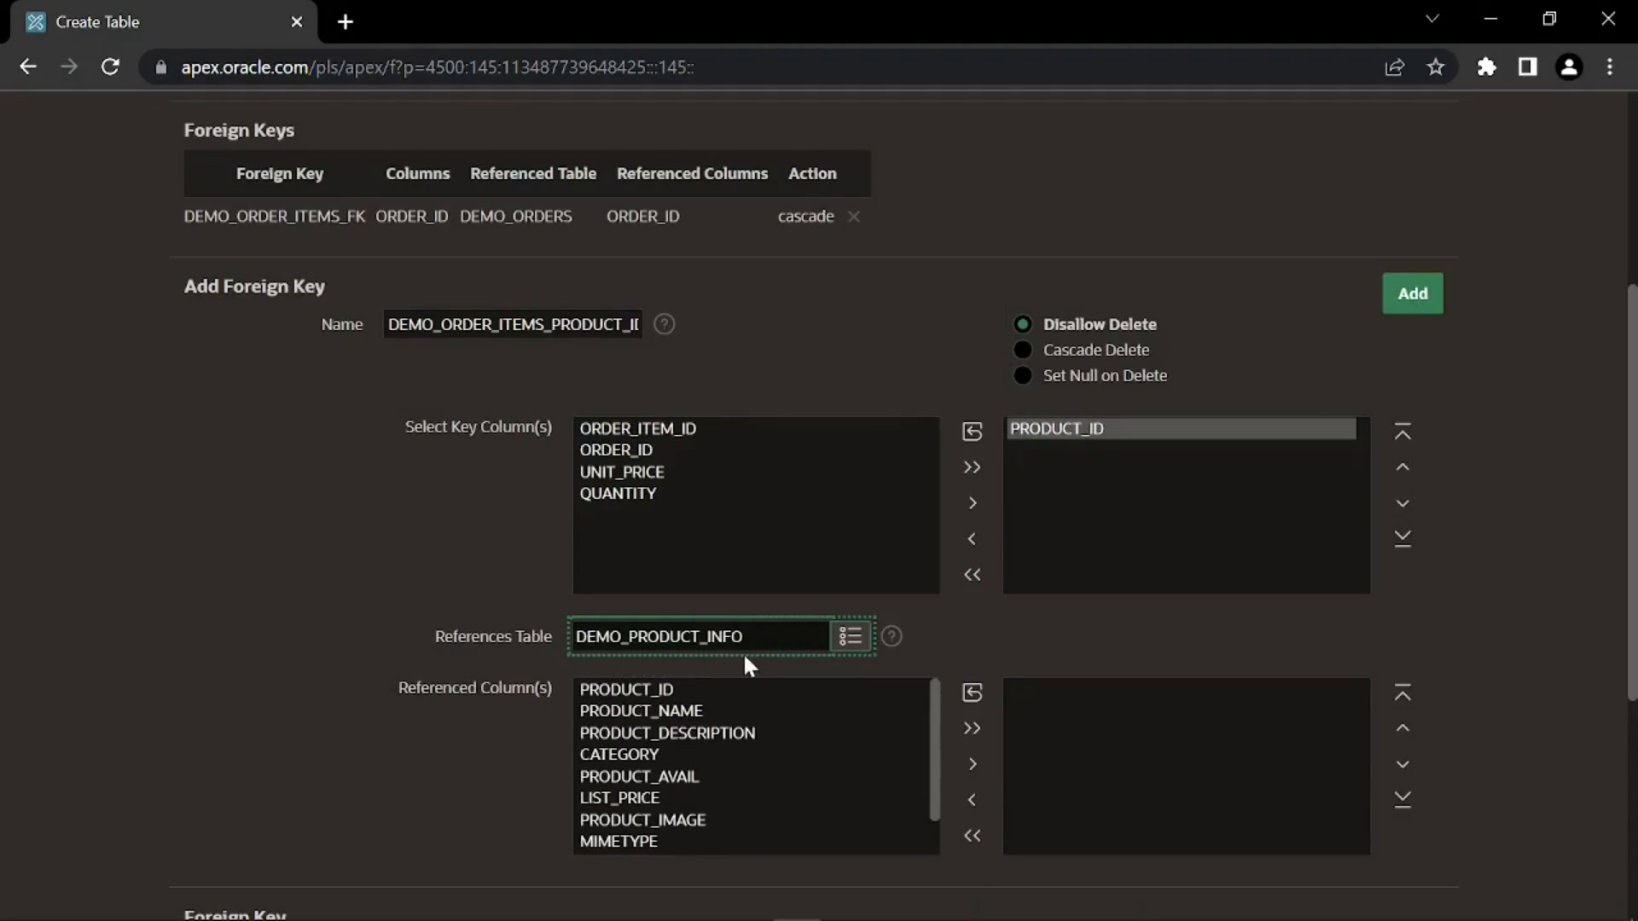
click(742, 689)
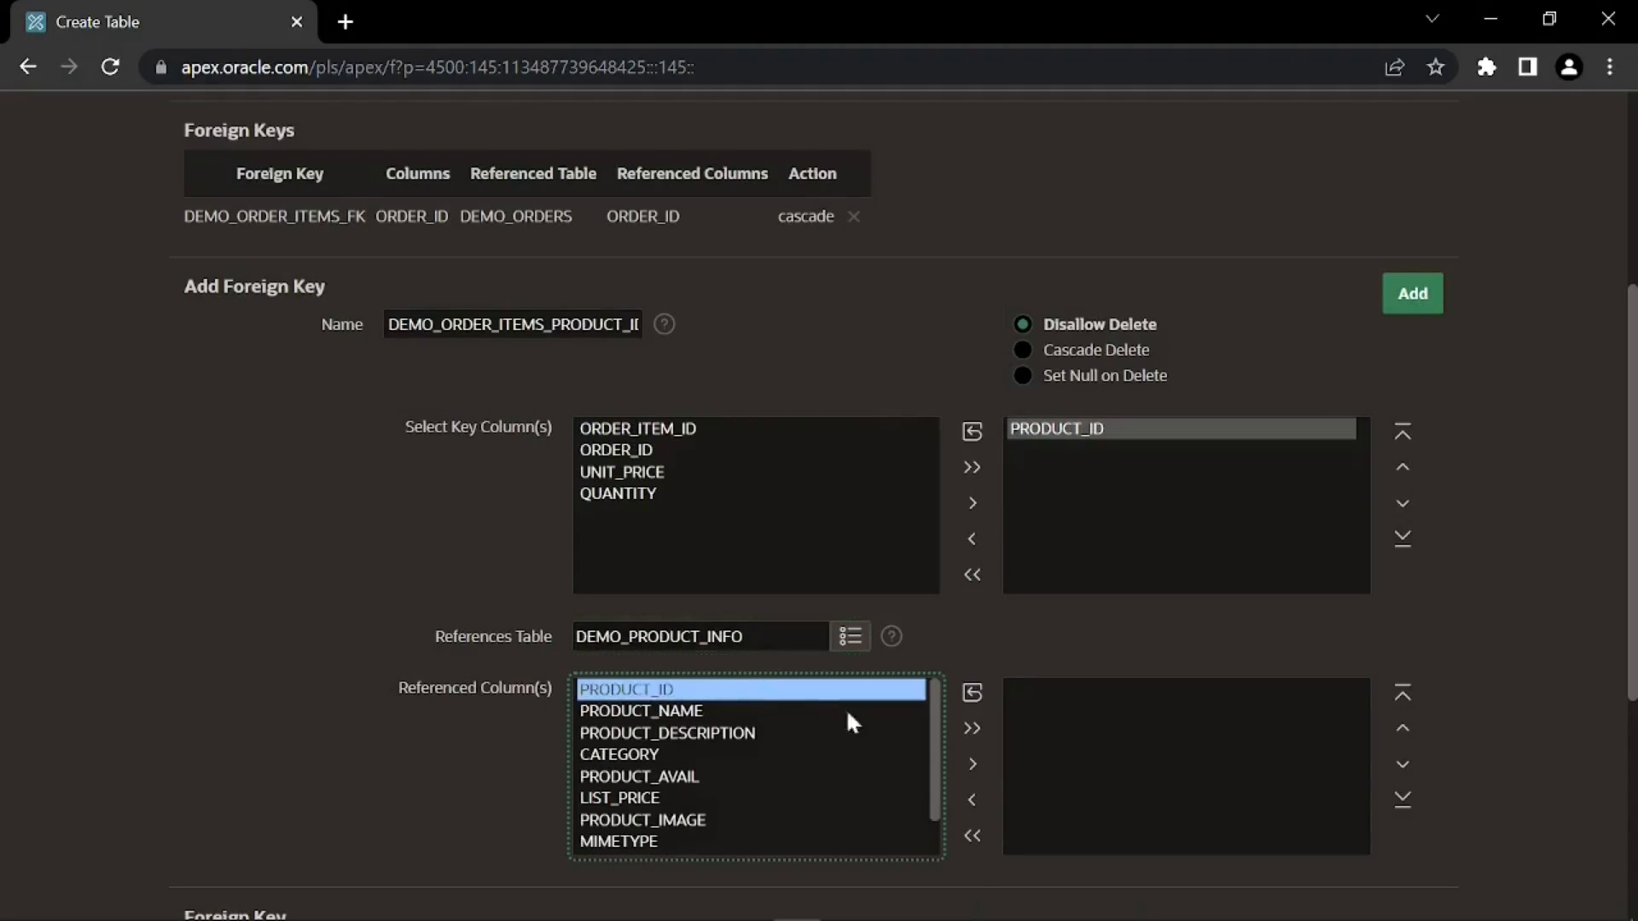
click(982, 771)
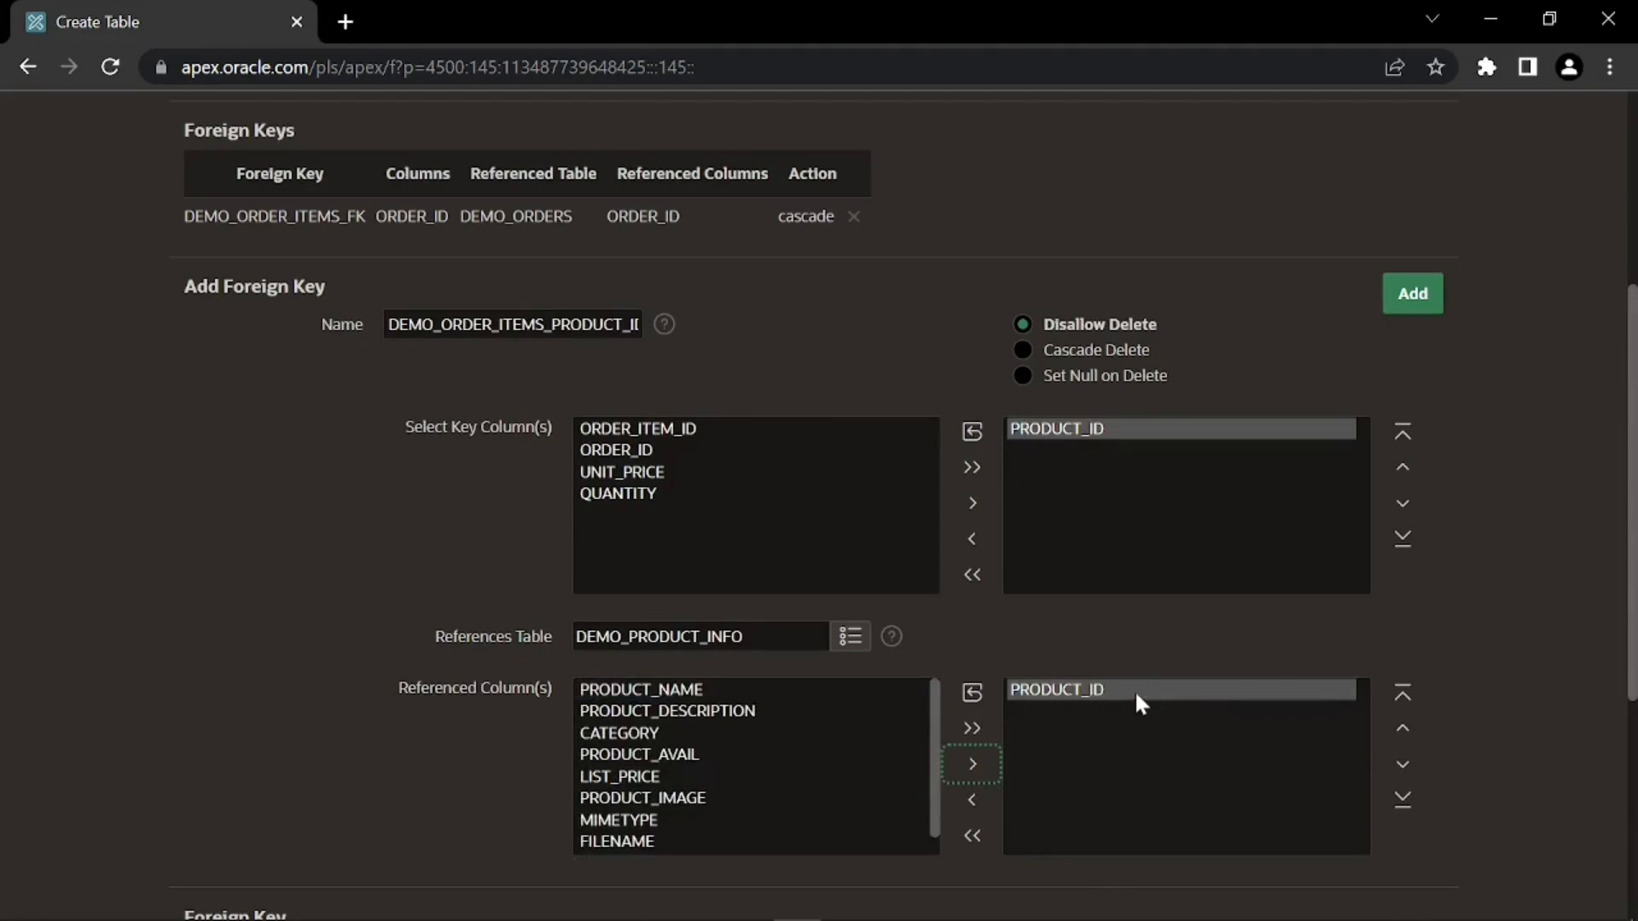
click(1421, 305)
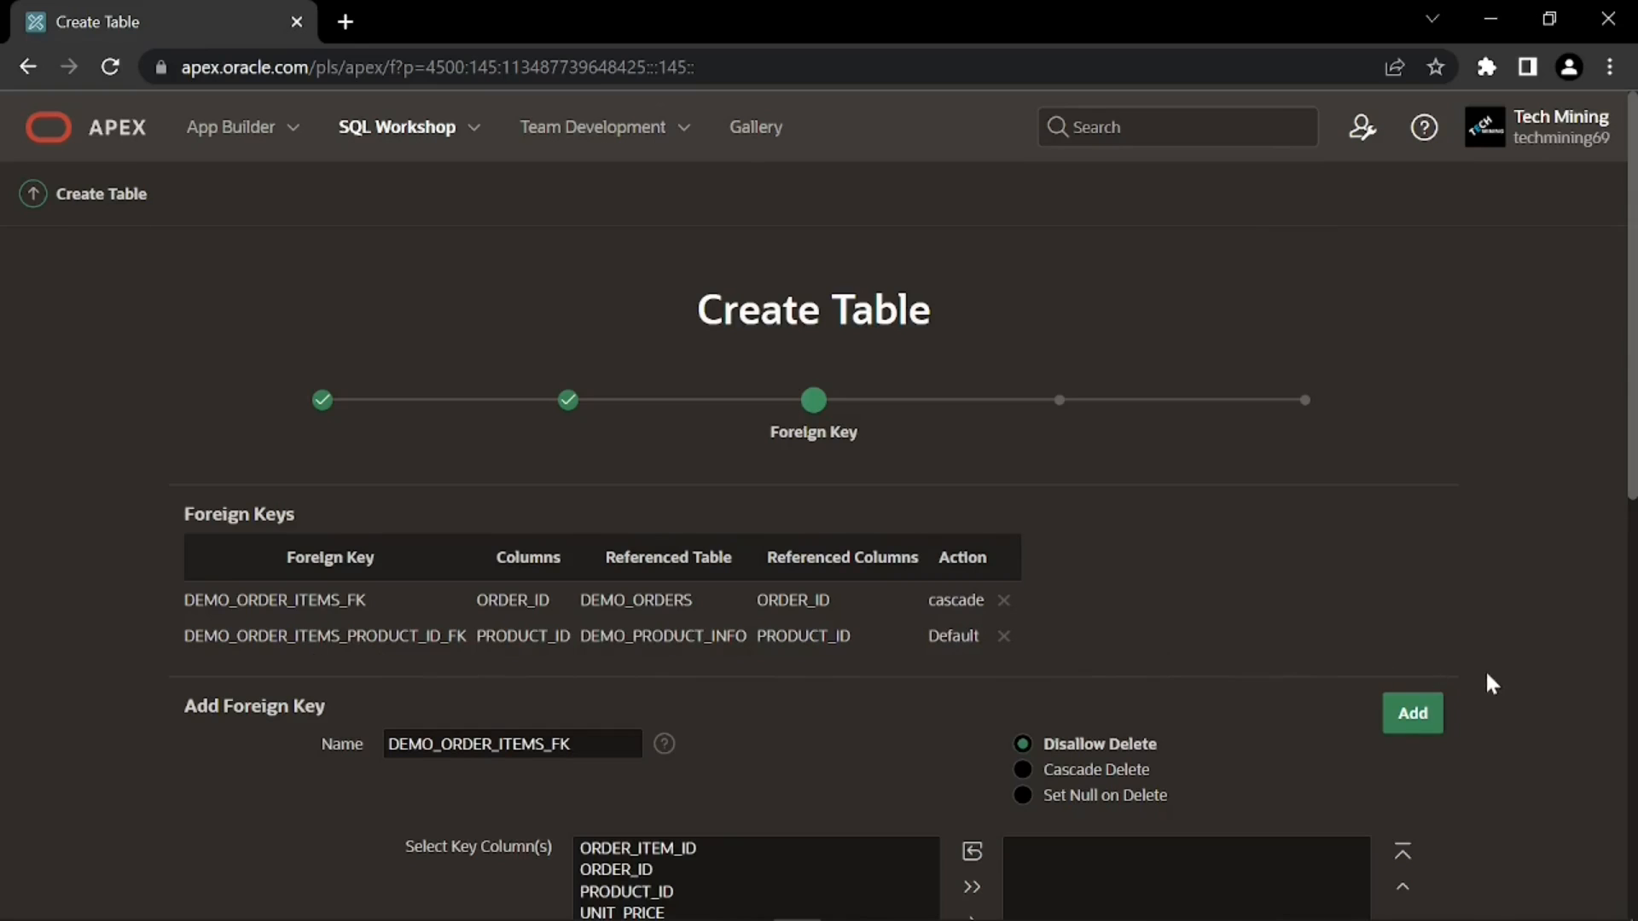
- Continue past the foreign keys and constraints without adding more, and create the DEMO_ORDER_ITEMS table
scroll(1486, 675, down, 6)
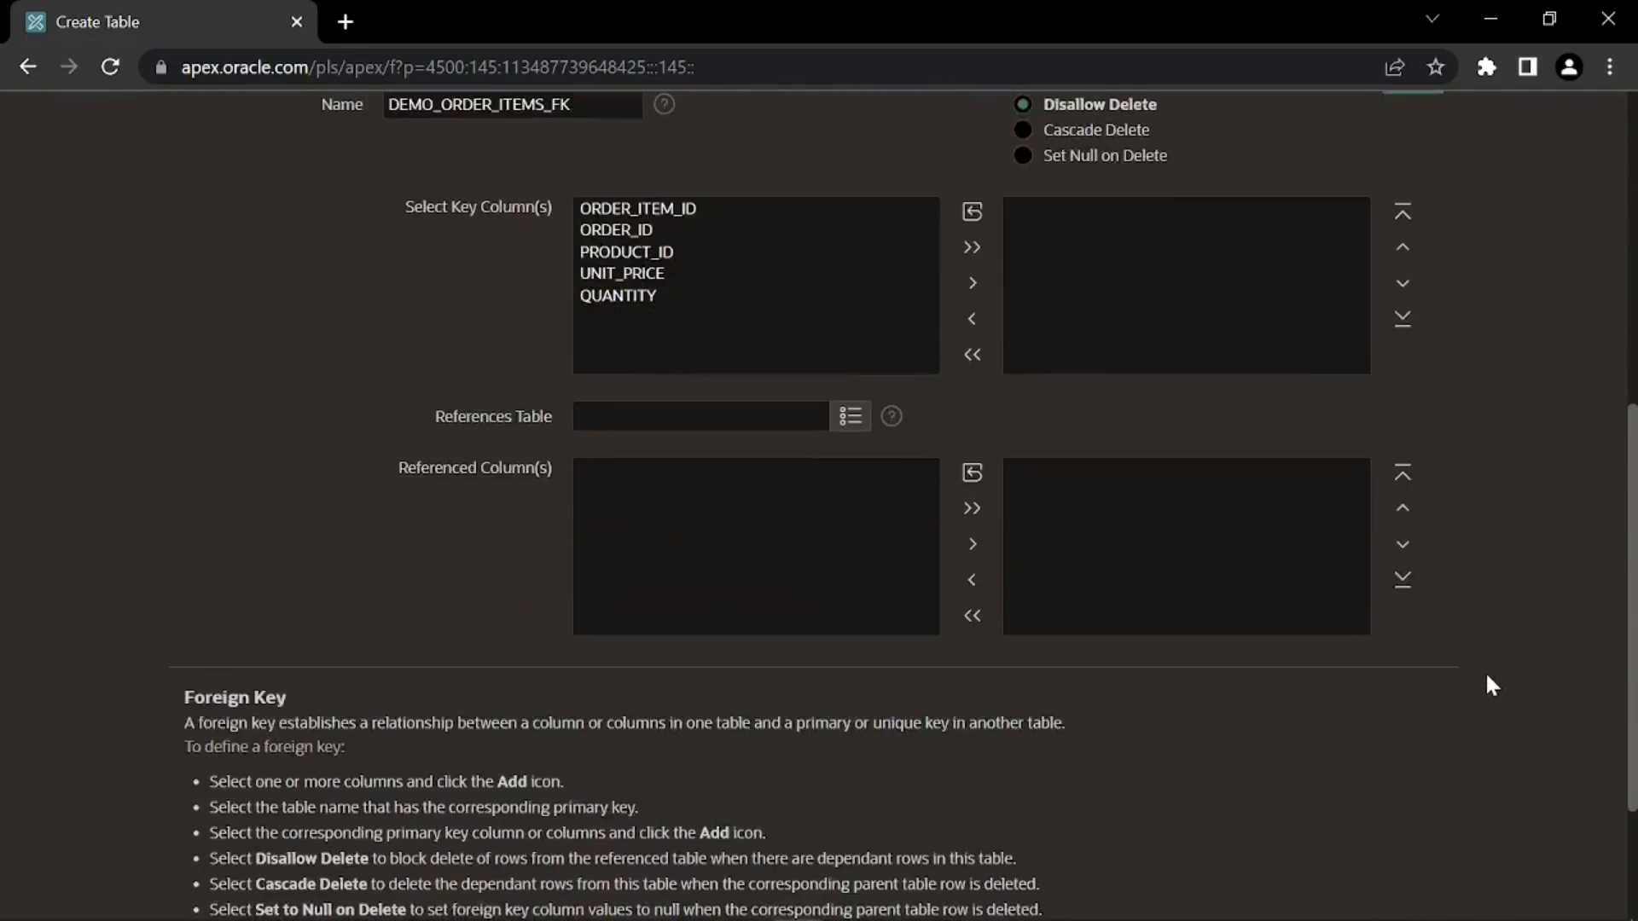
scroll(1486, 670, down, 2)
click(1392, 826)
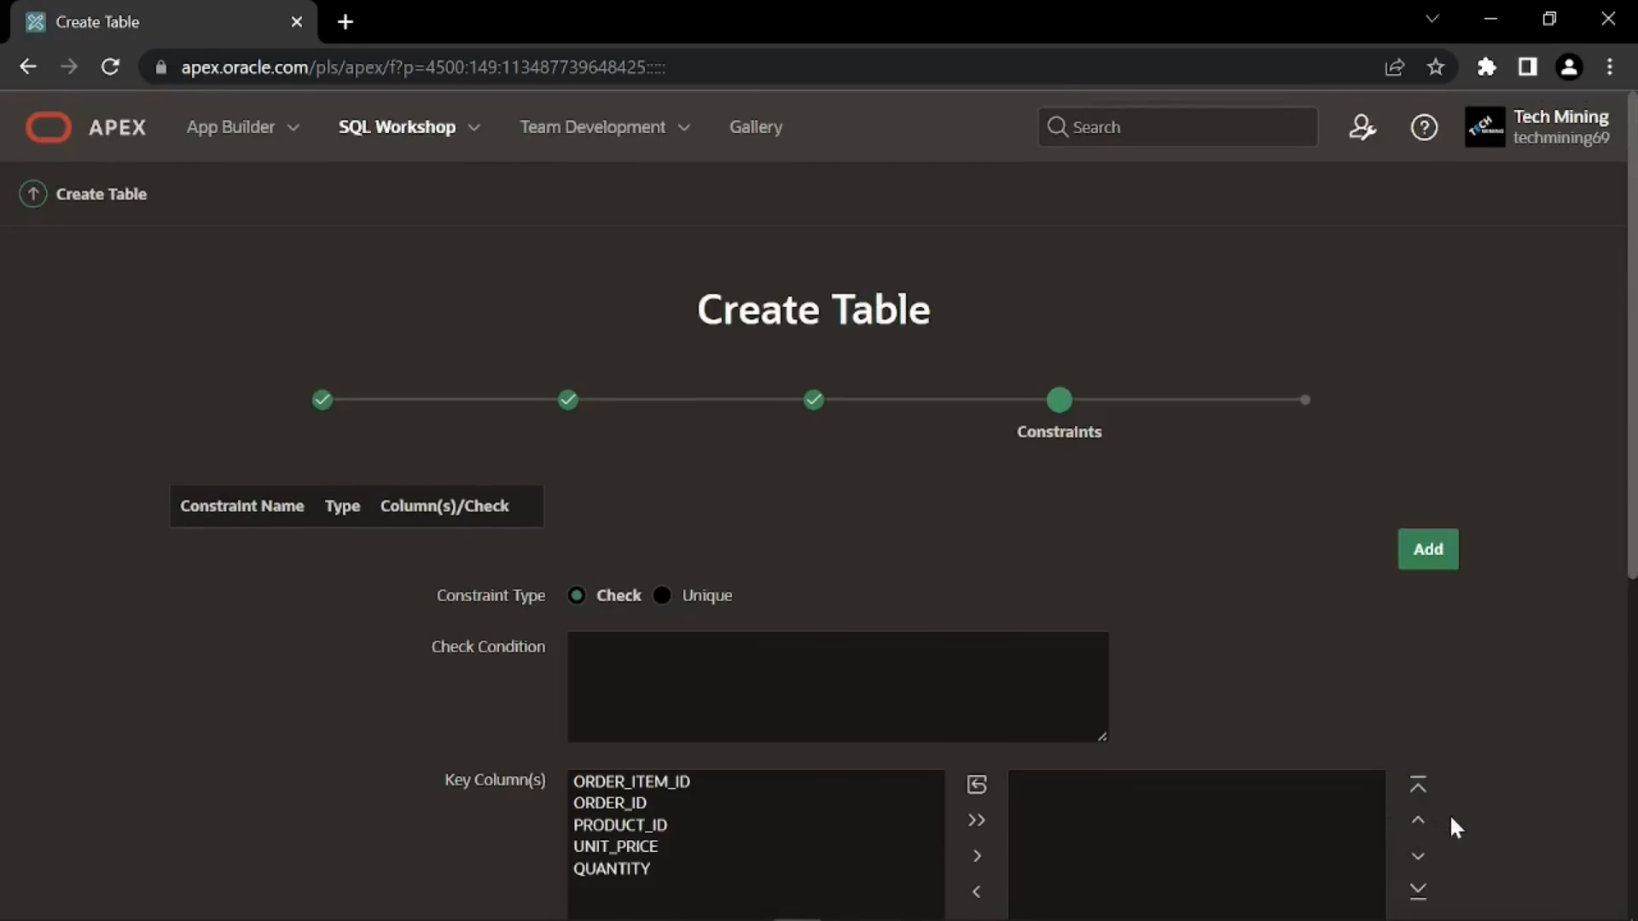
scroll(1450, 812, down, 5)
scroll(1365, 830, down, 1)
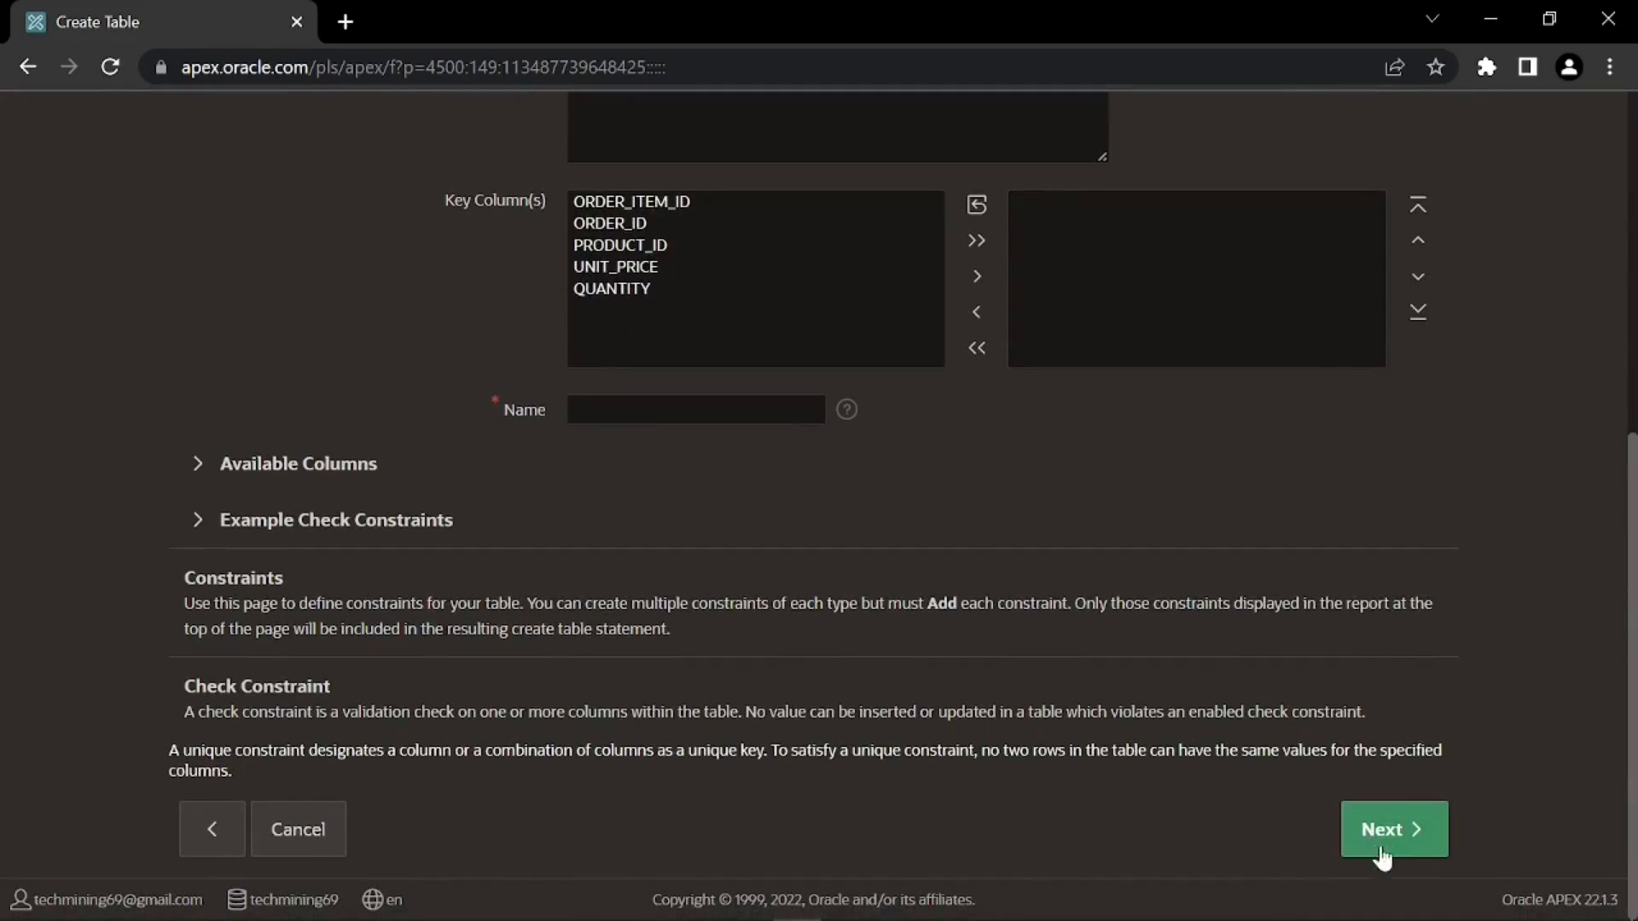
click(1397, 831)
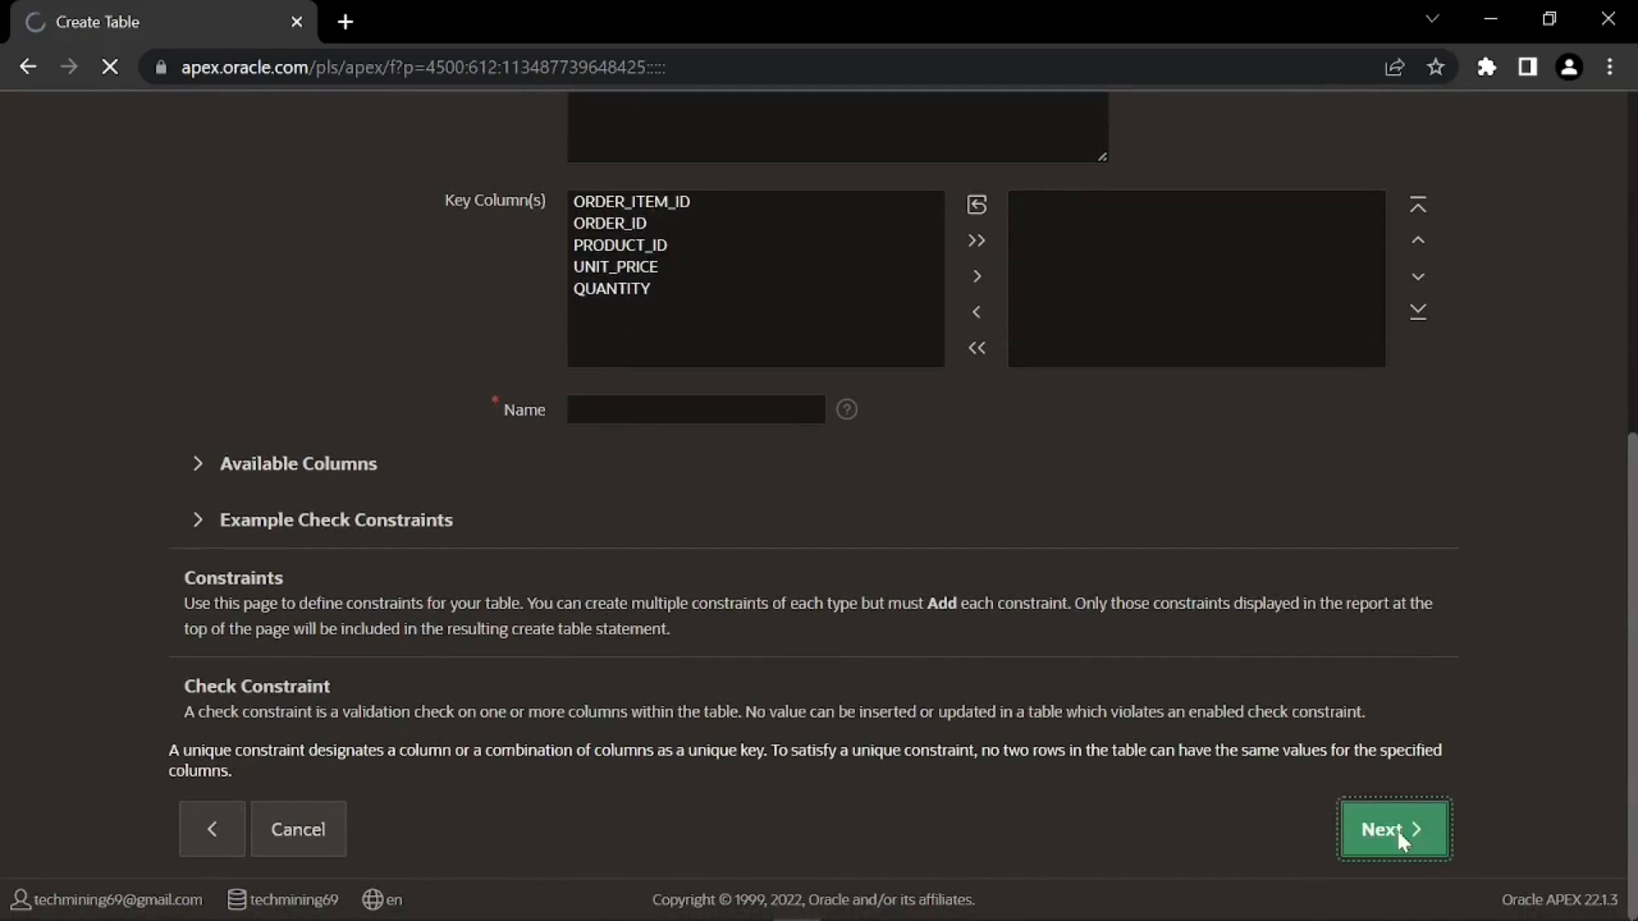
click(1381, 851)
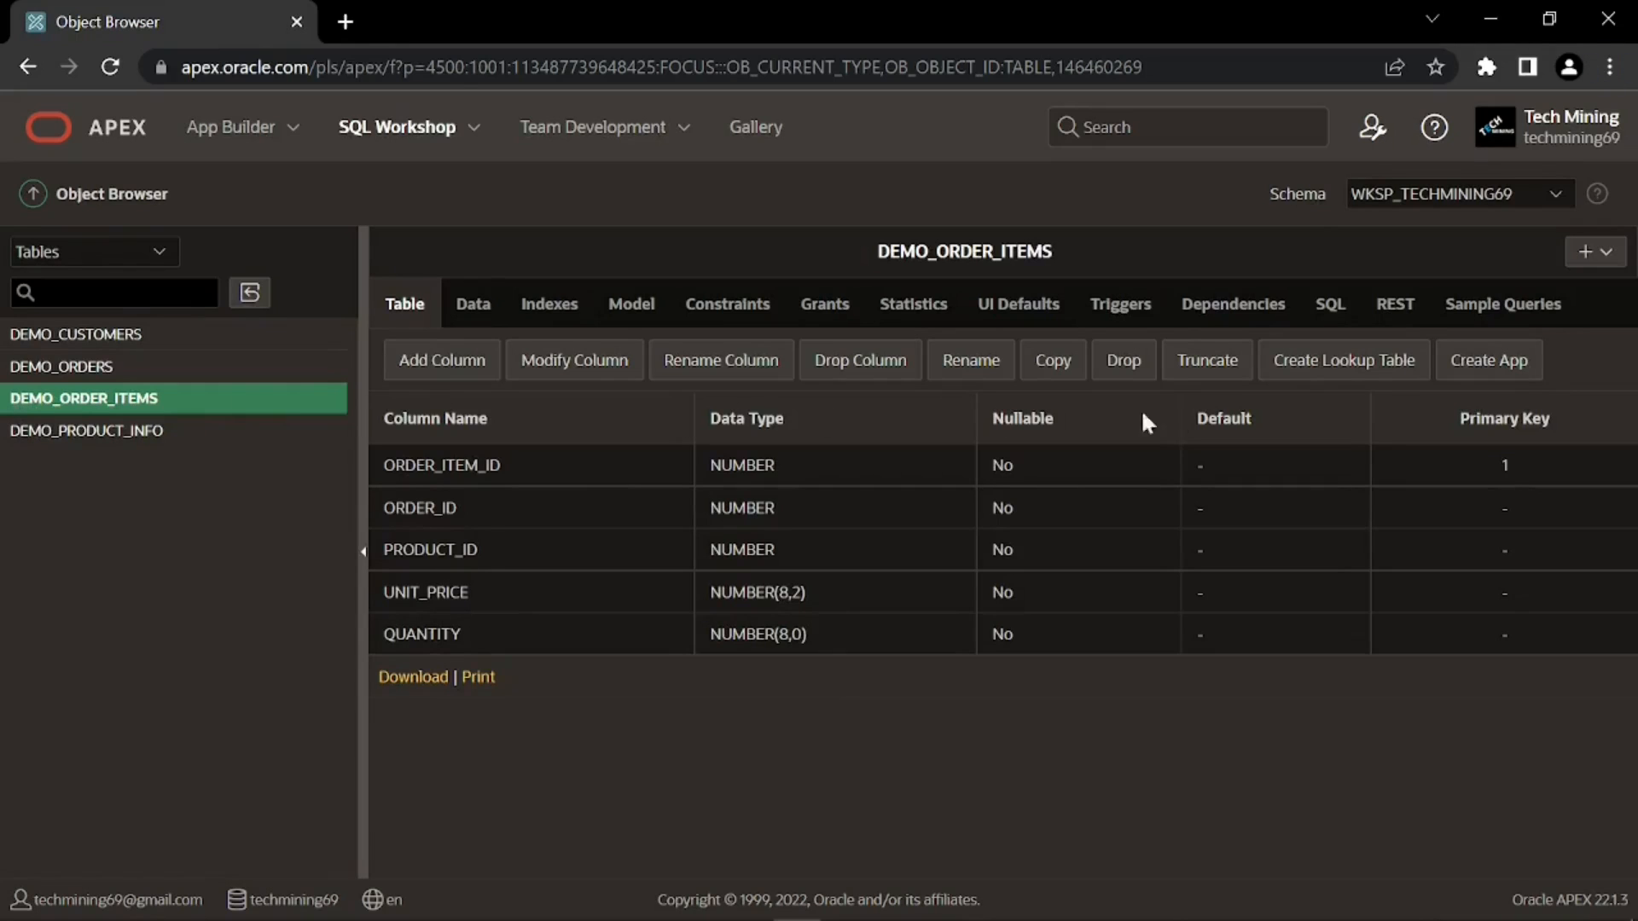
- Start a new table DEMO_STATES with VARCHAR2 columns STATE_ID (2) and STATE_NAME (25), and continue to the primary key settings
click(1590, 251)
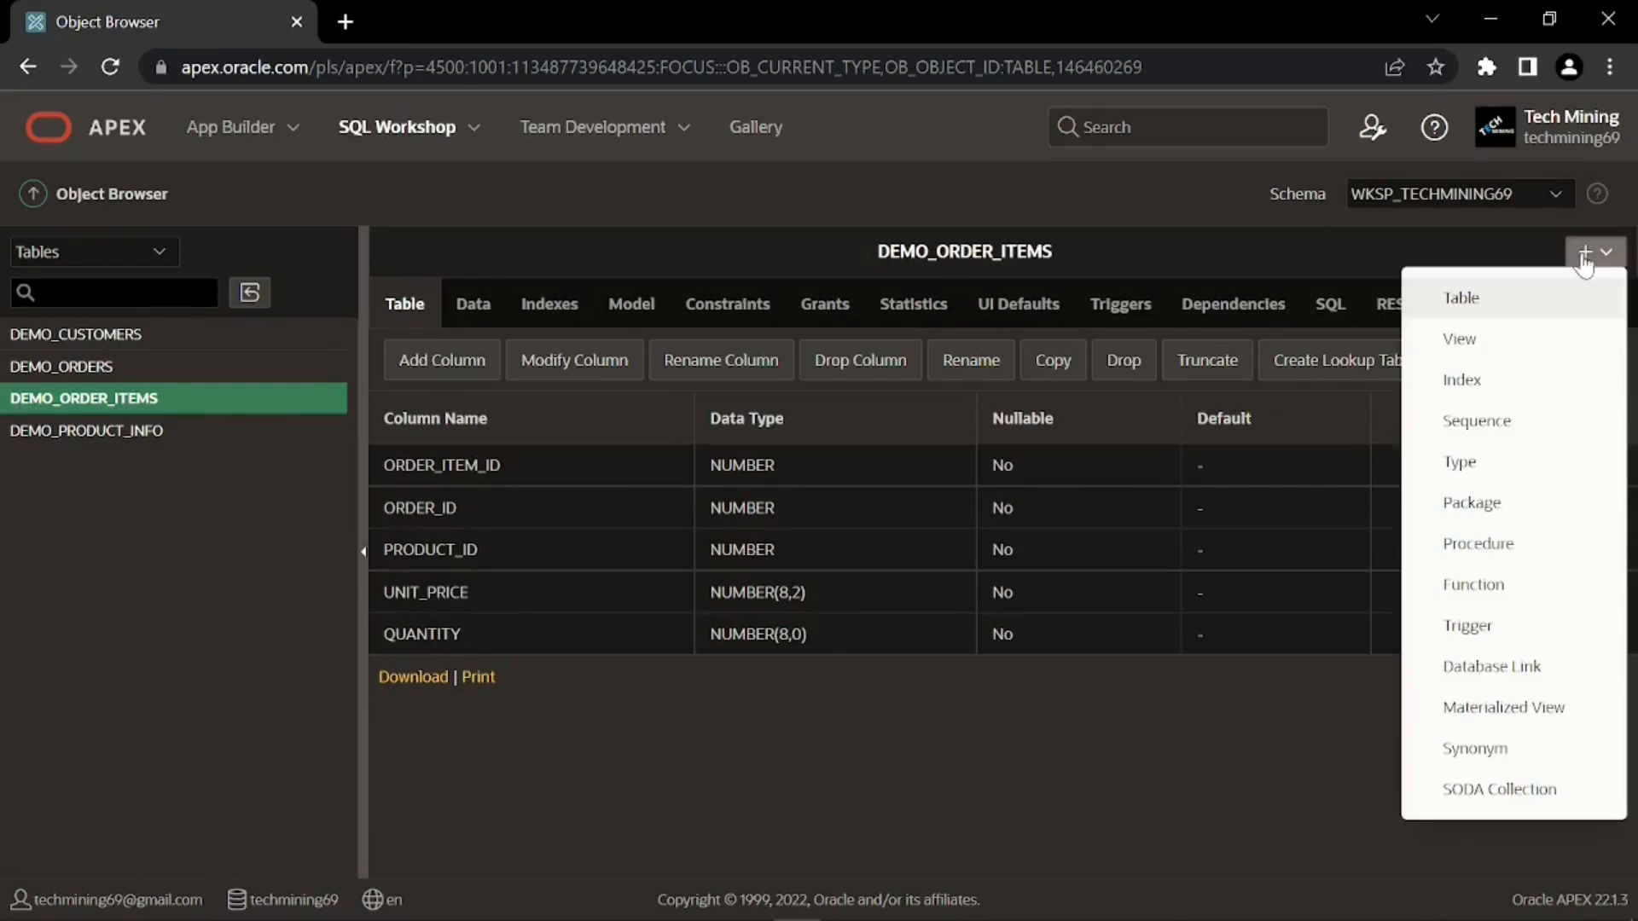
click(1491, 324)
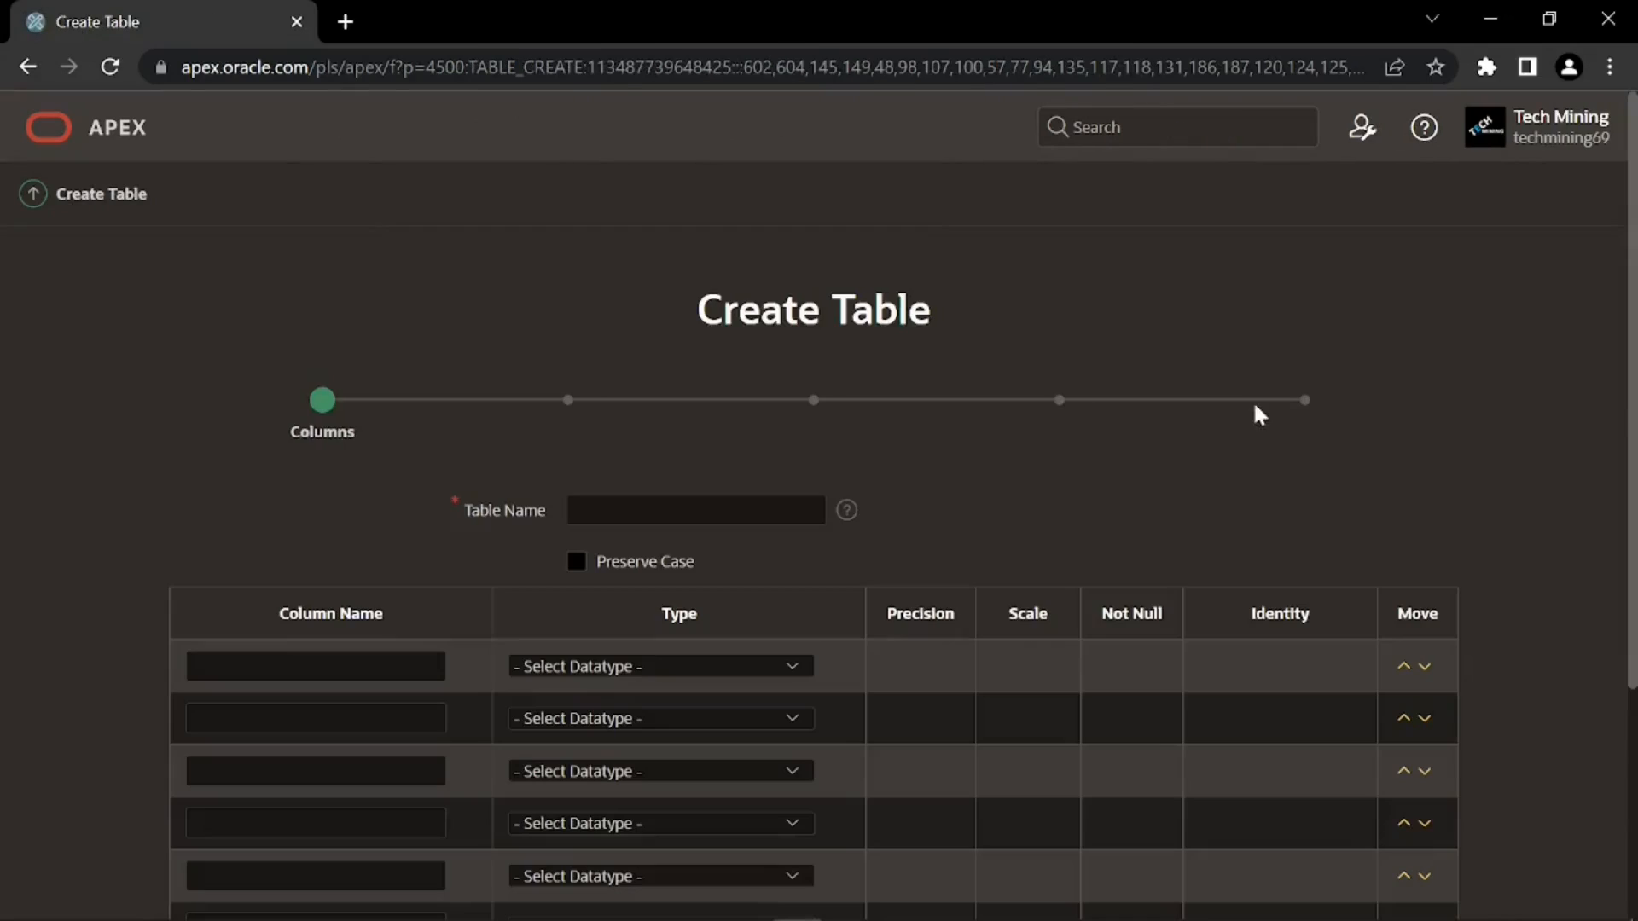
click(696, 510)
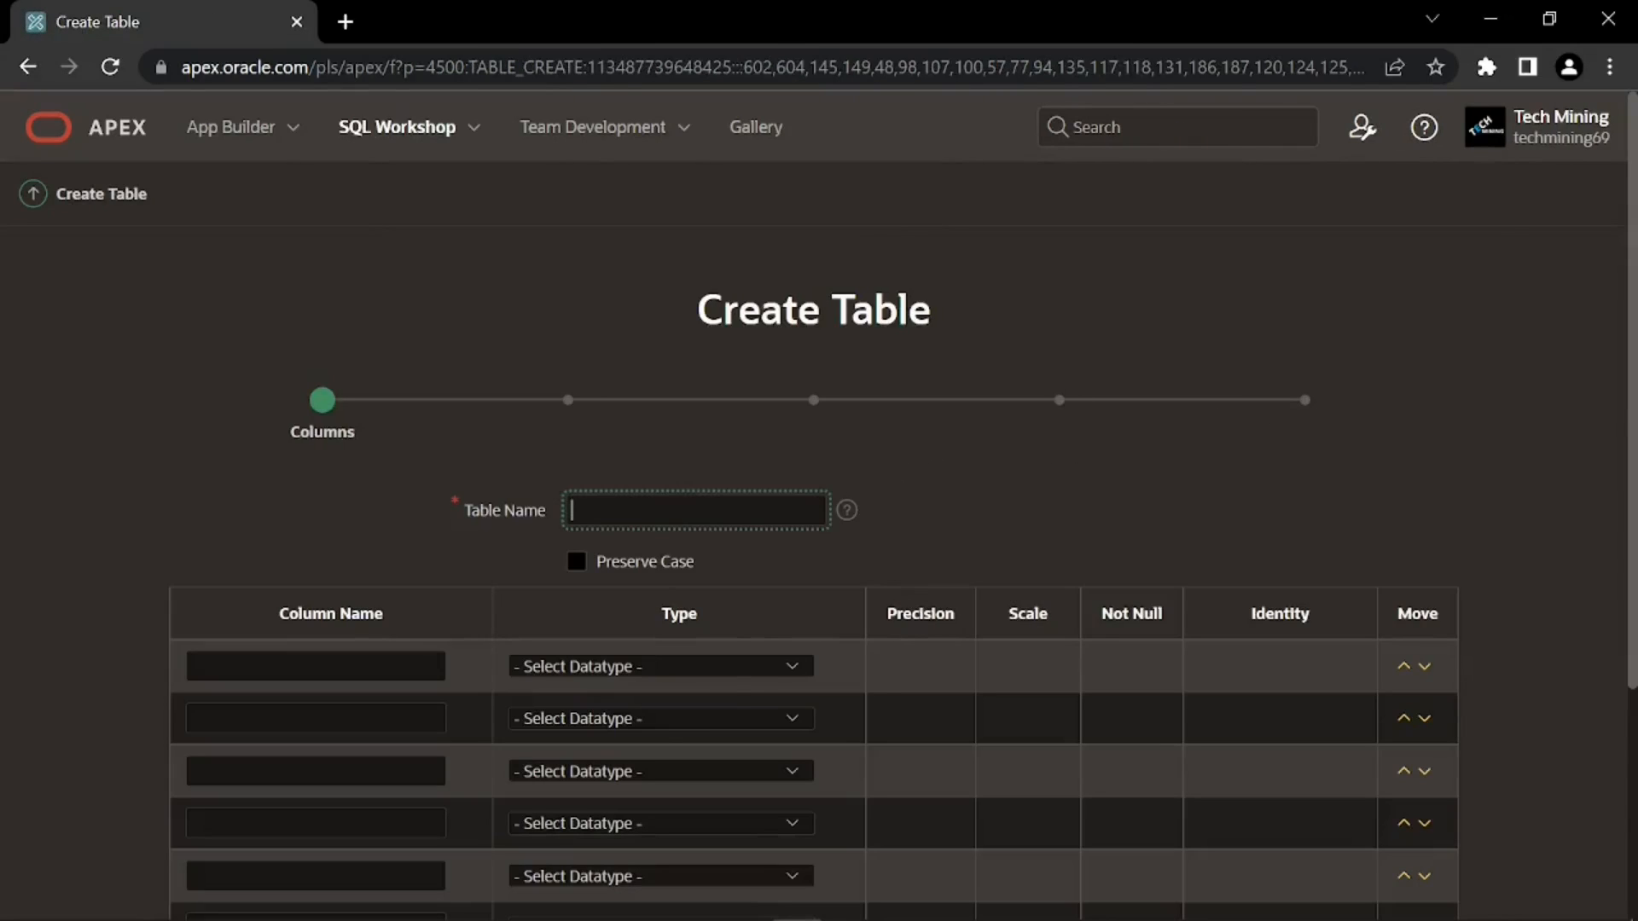
text(DEMO_STATES)
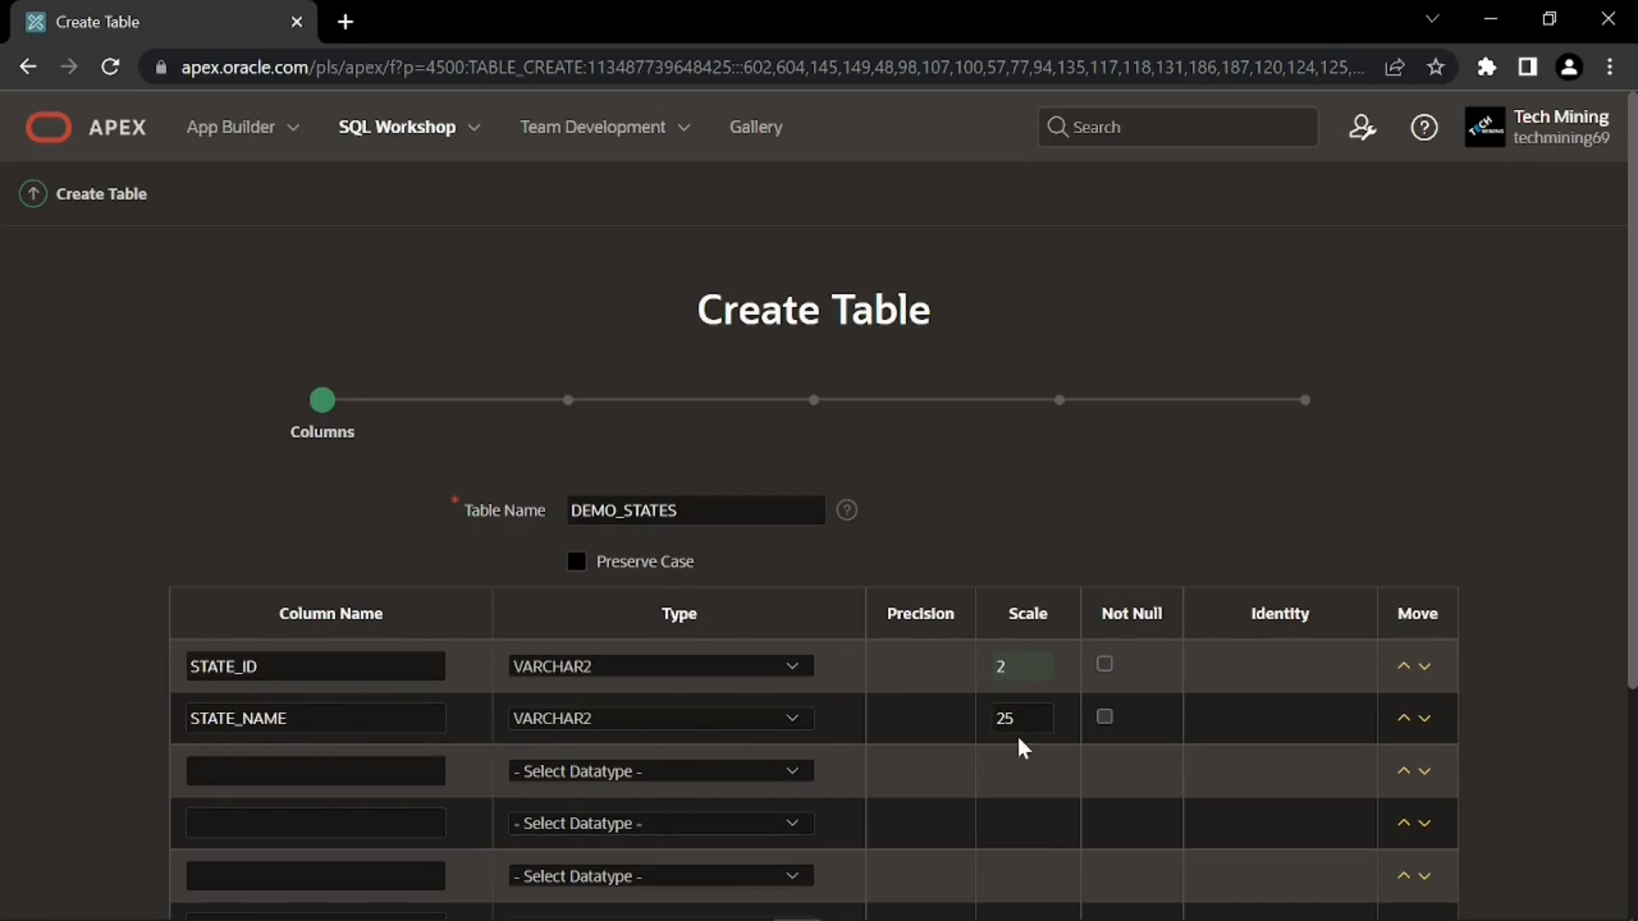
scroll(1012, 744, down, 4)
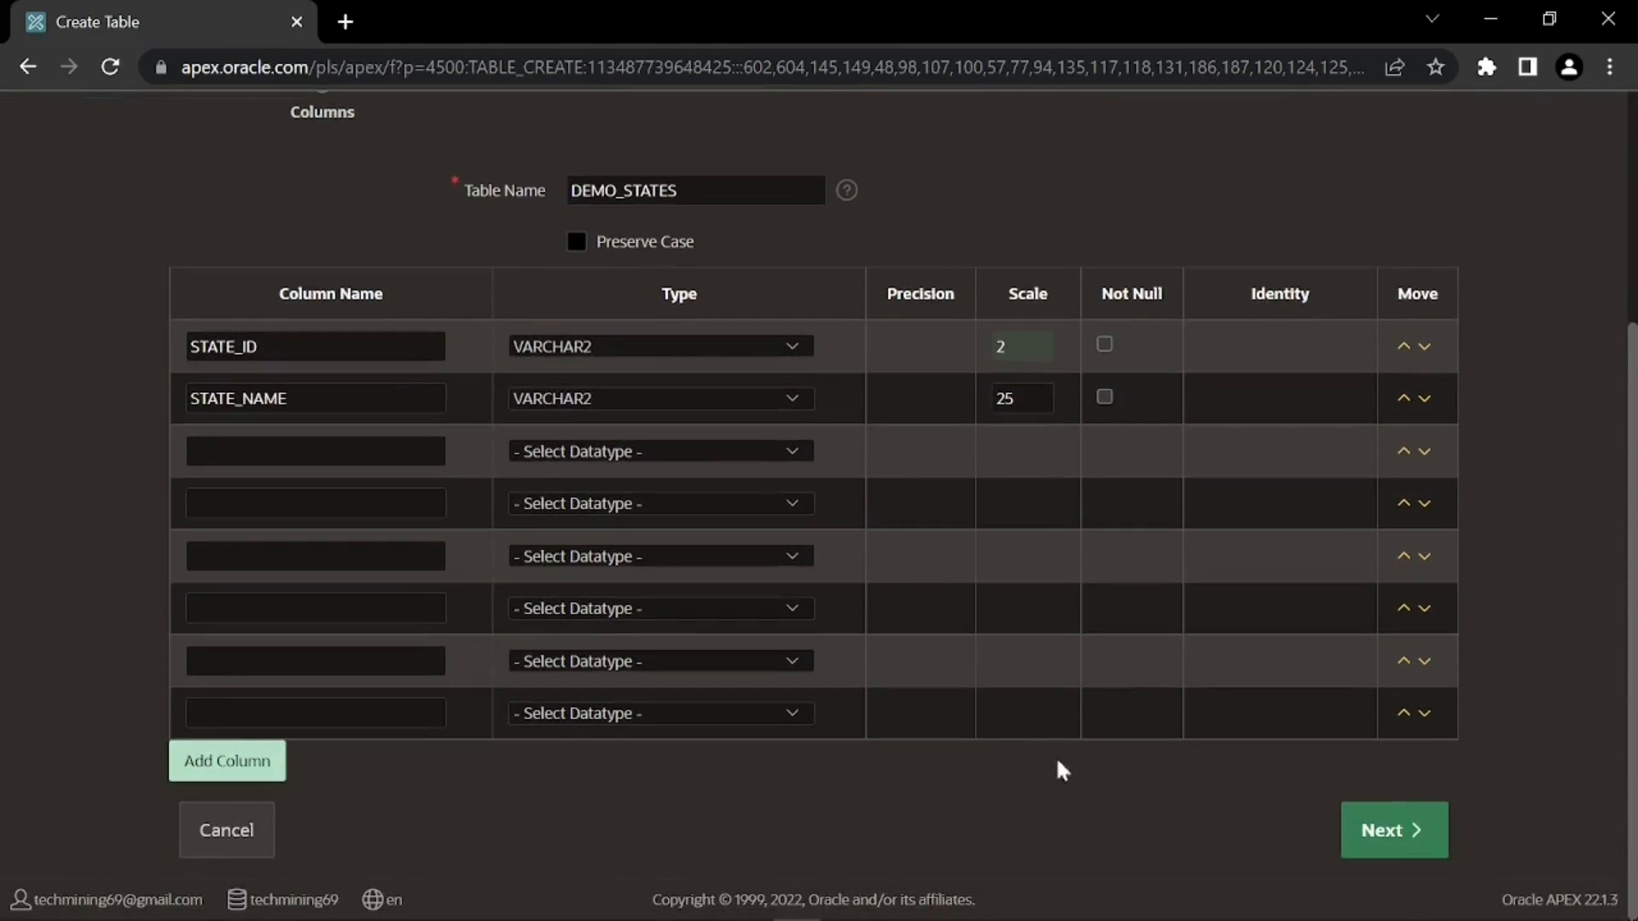
click(1402, 833)
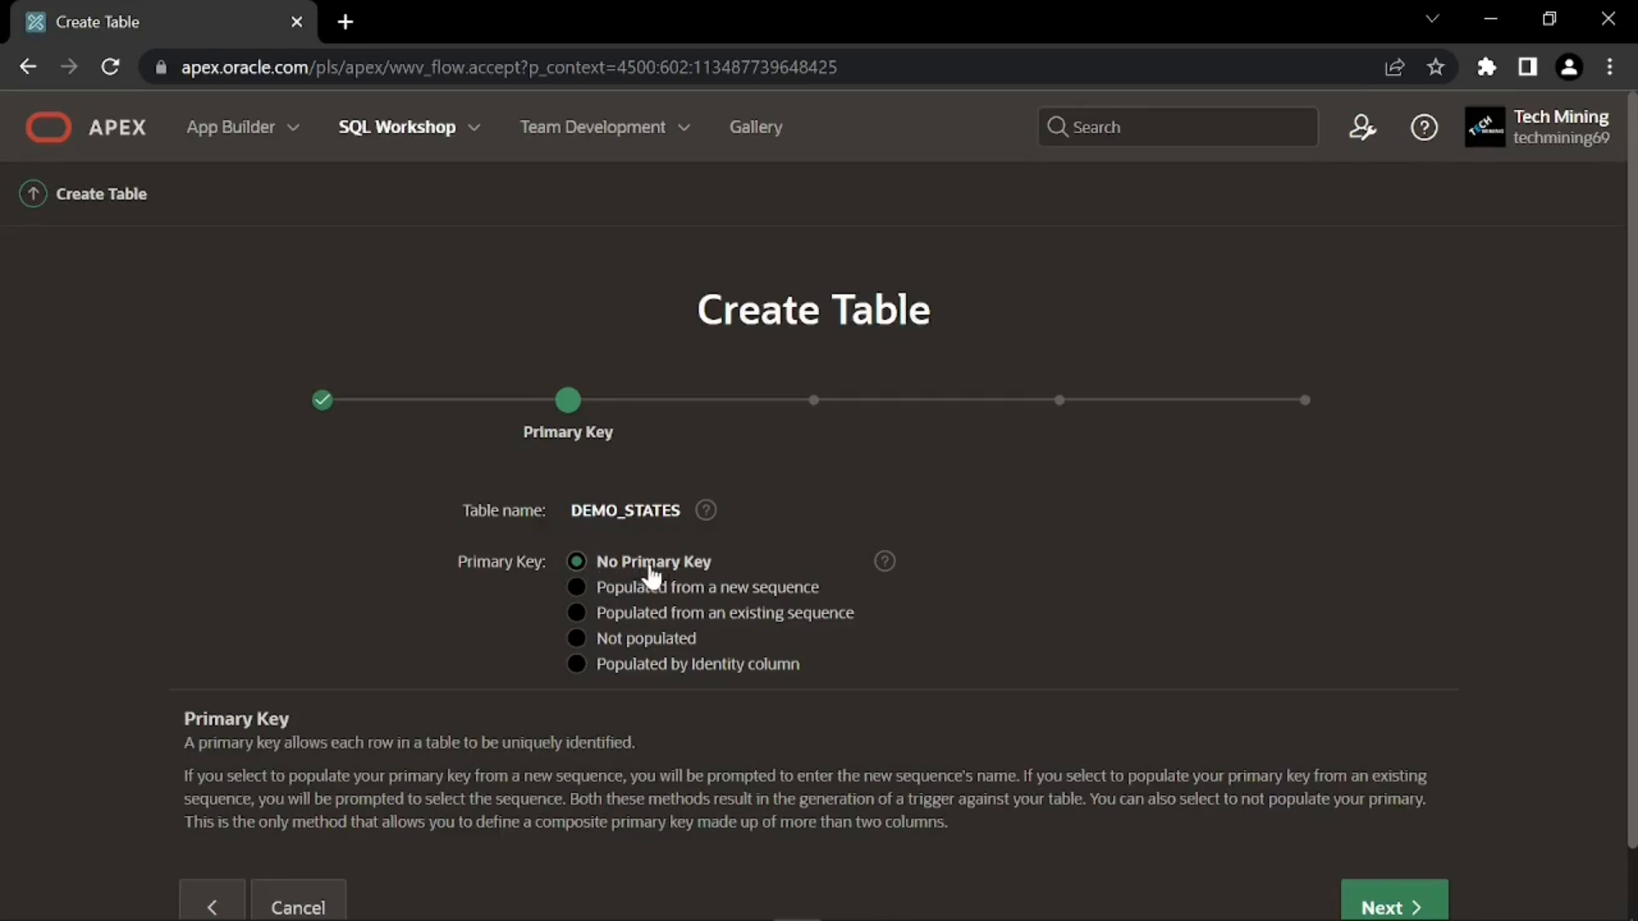
- Create the DEMO_STATES table with no primary key, foreign keys or constraints
scroll(1194, 715, down, 1)
click(1384, 834)
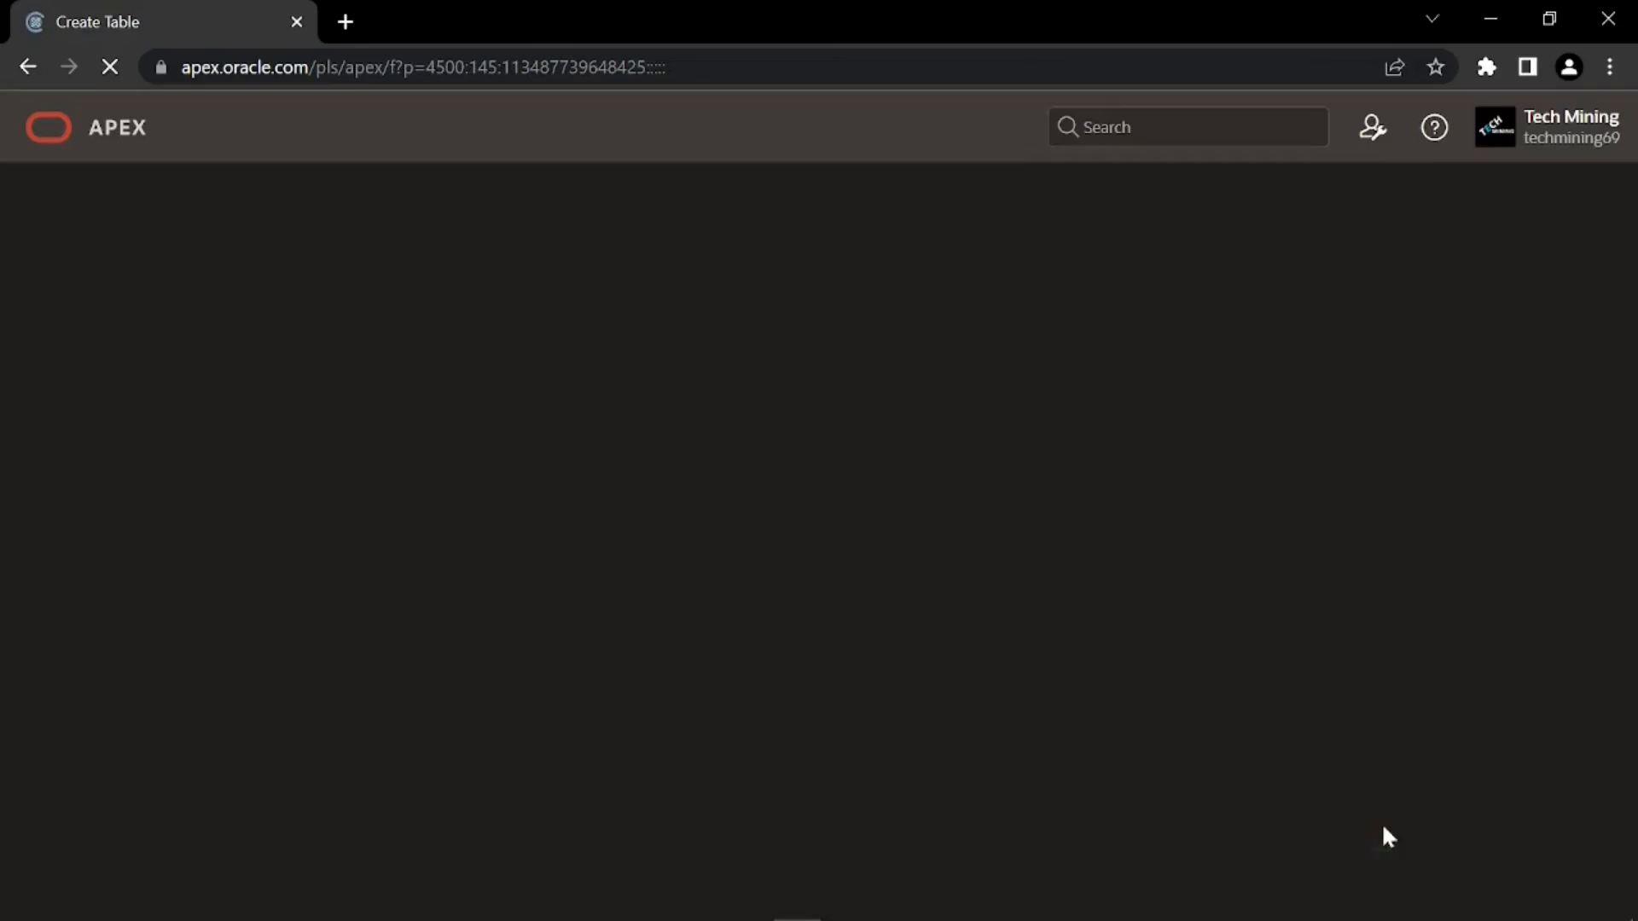
scroll(1474, 798, down, 9)
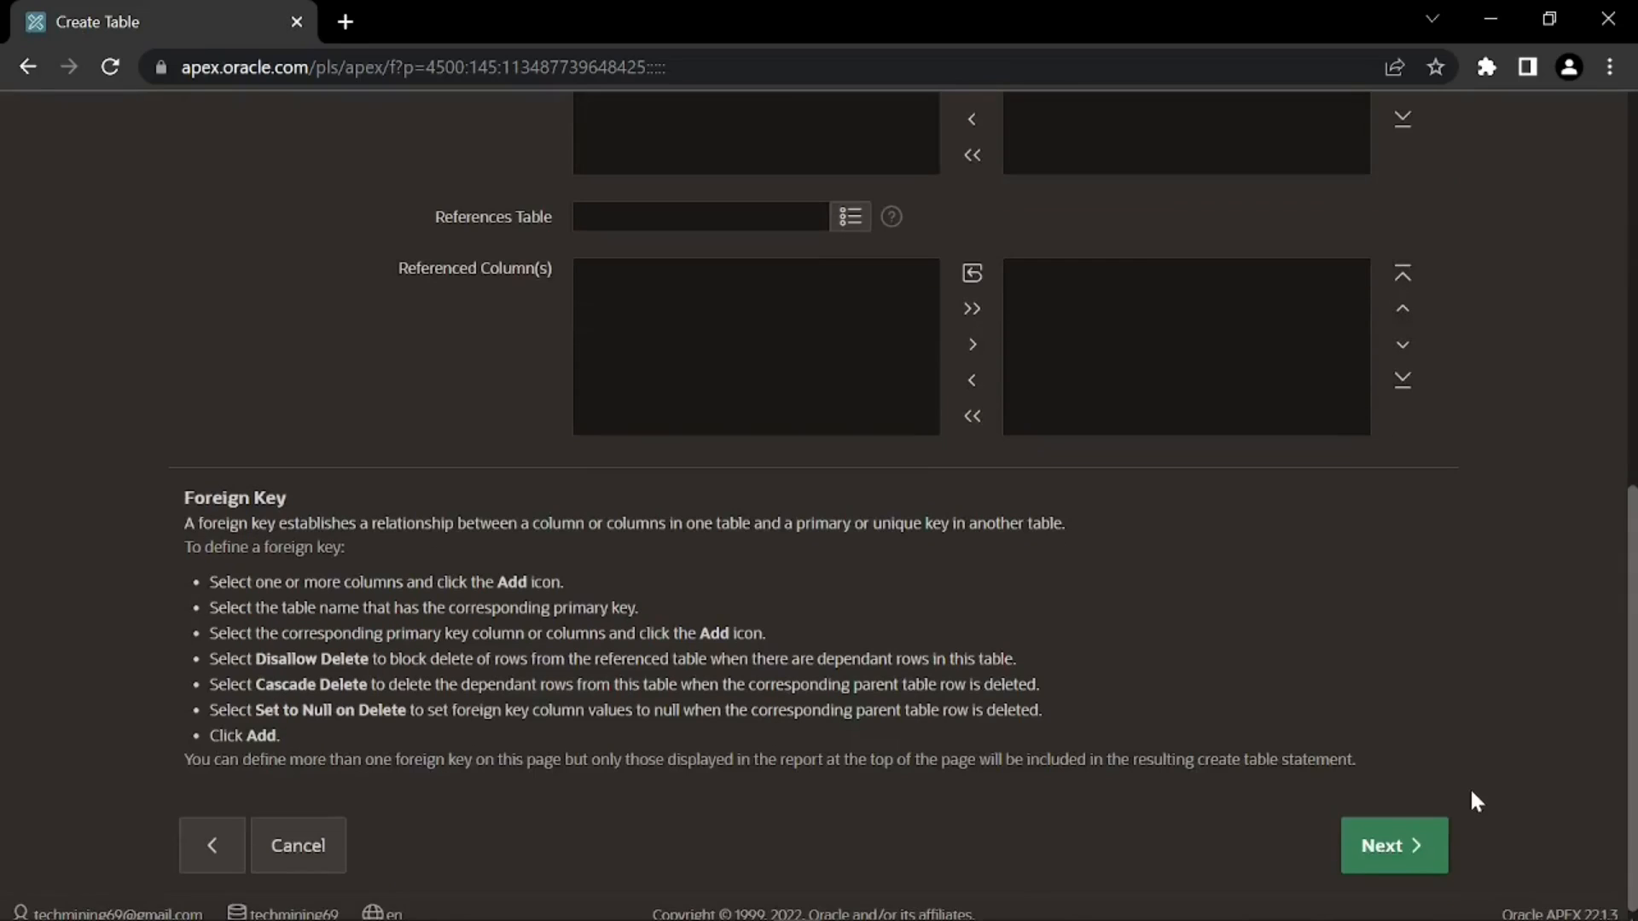
click(1394, 842)
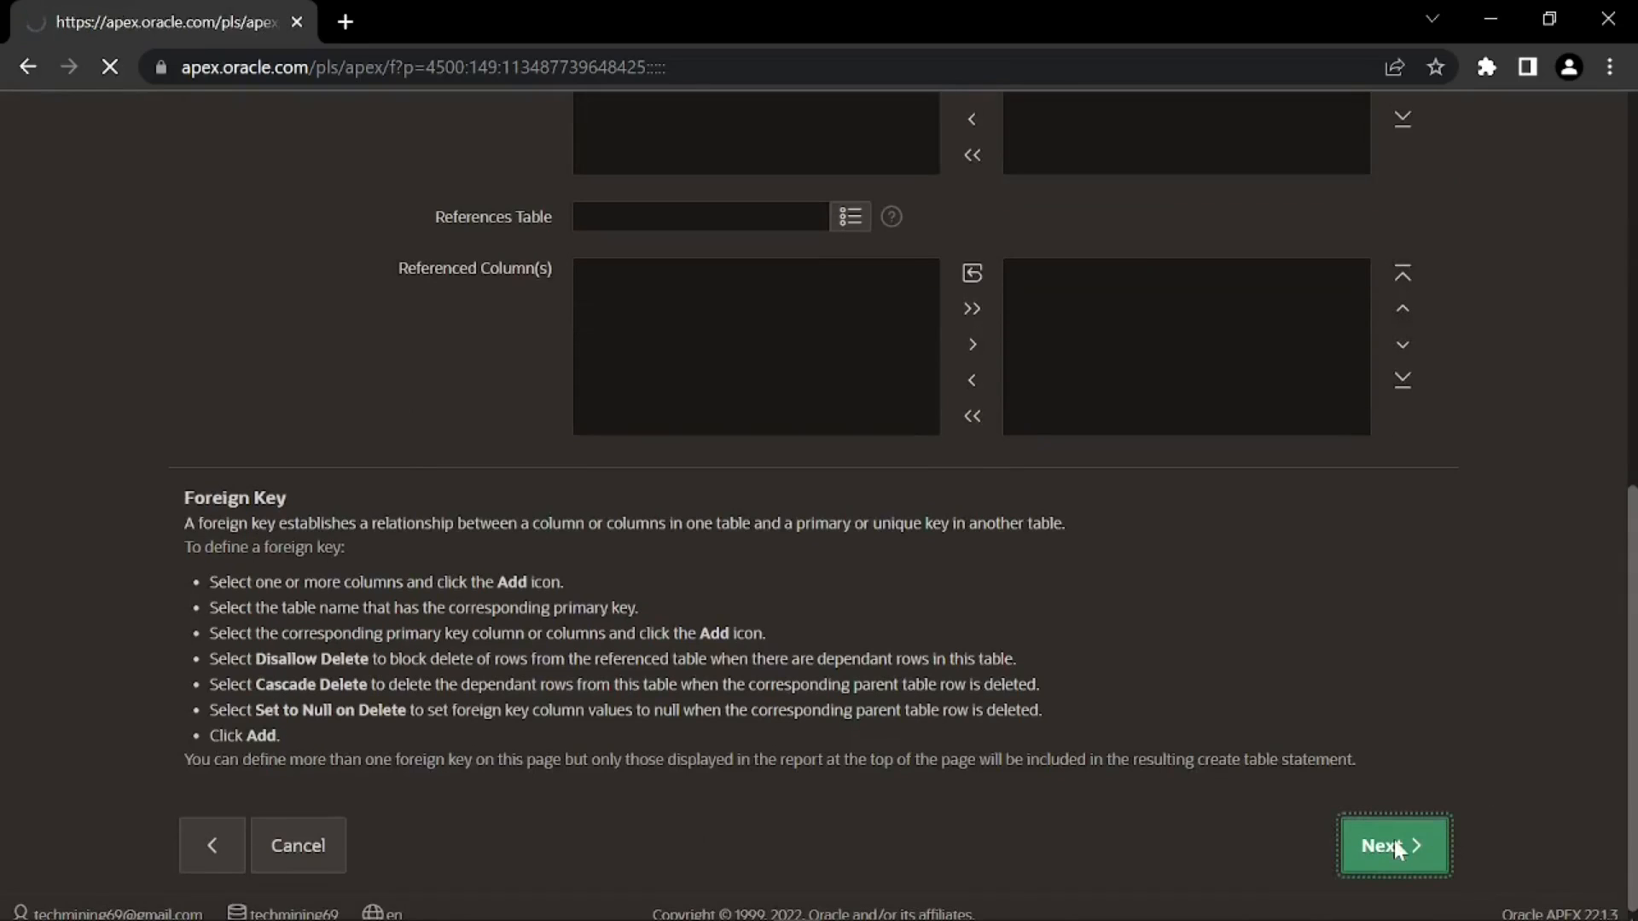
scroll(1510, 807, down, 7)
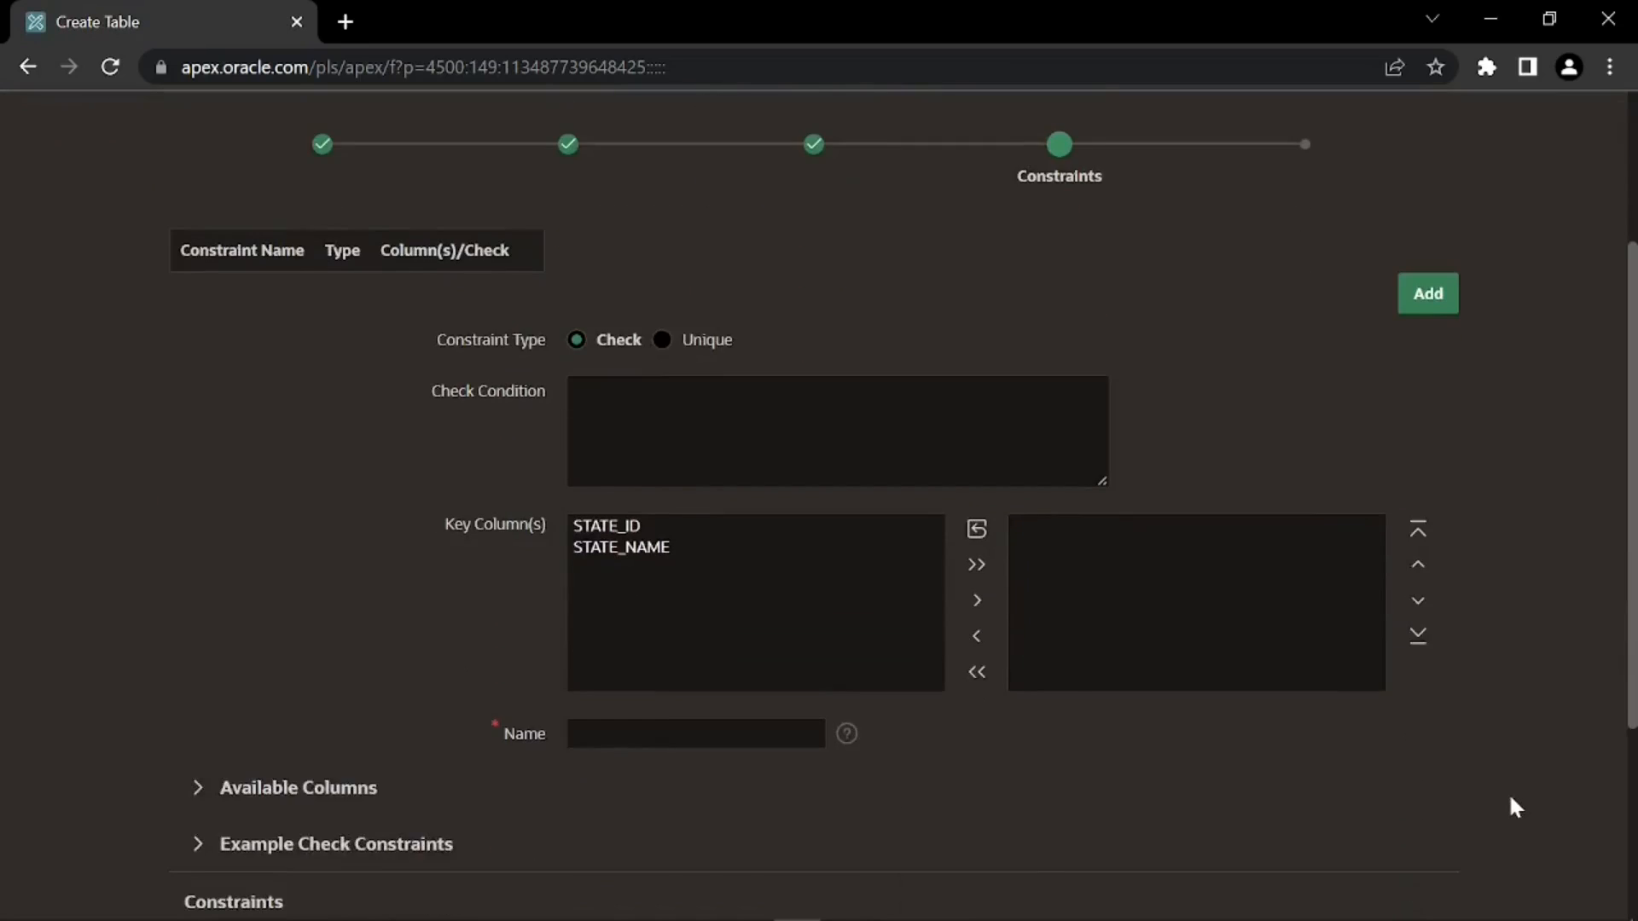
click(1399, 835)
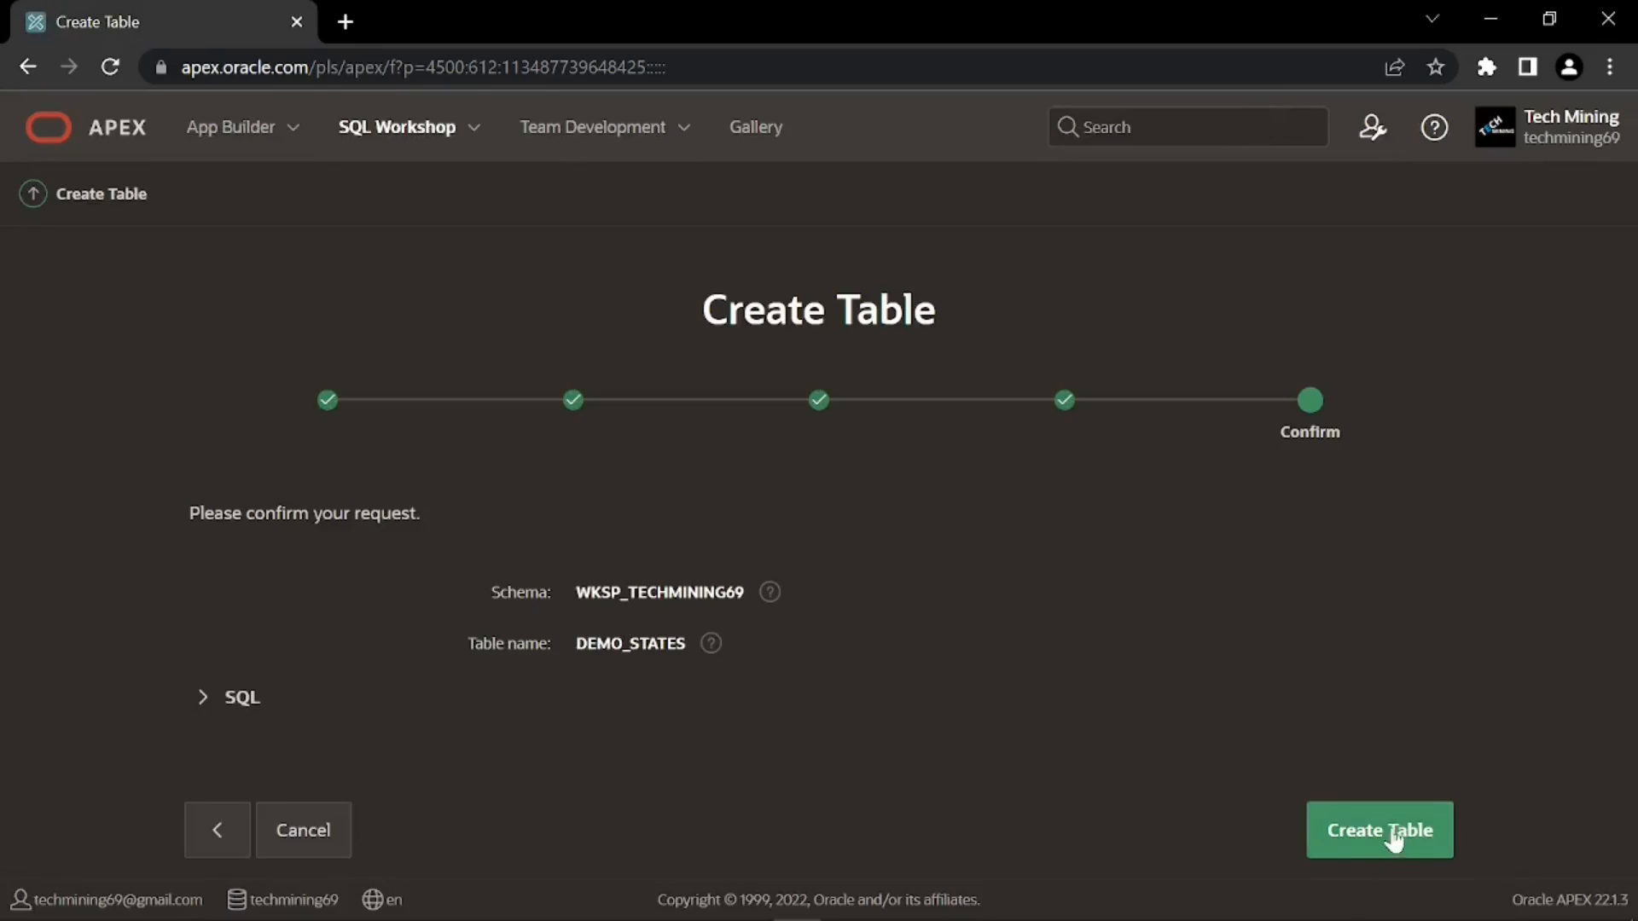
click(1382, 849)
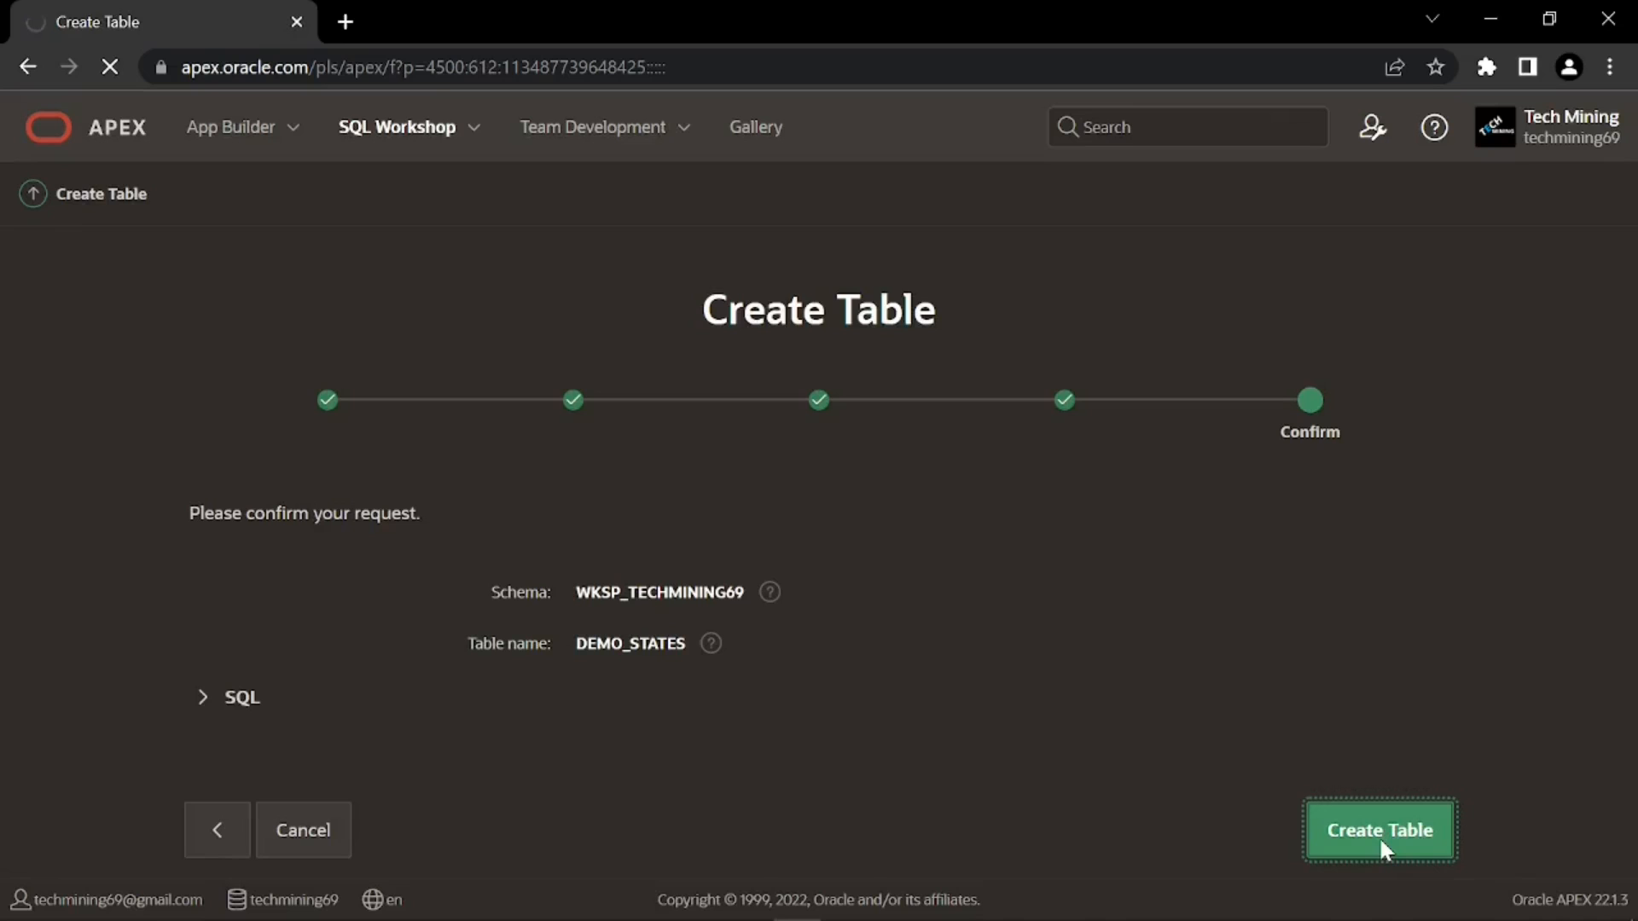
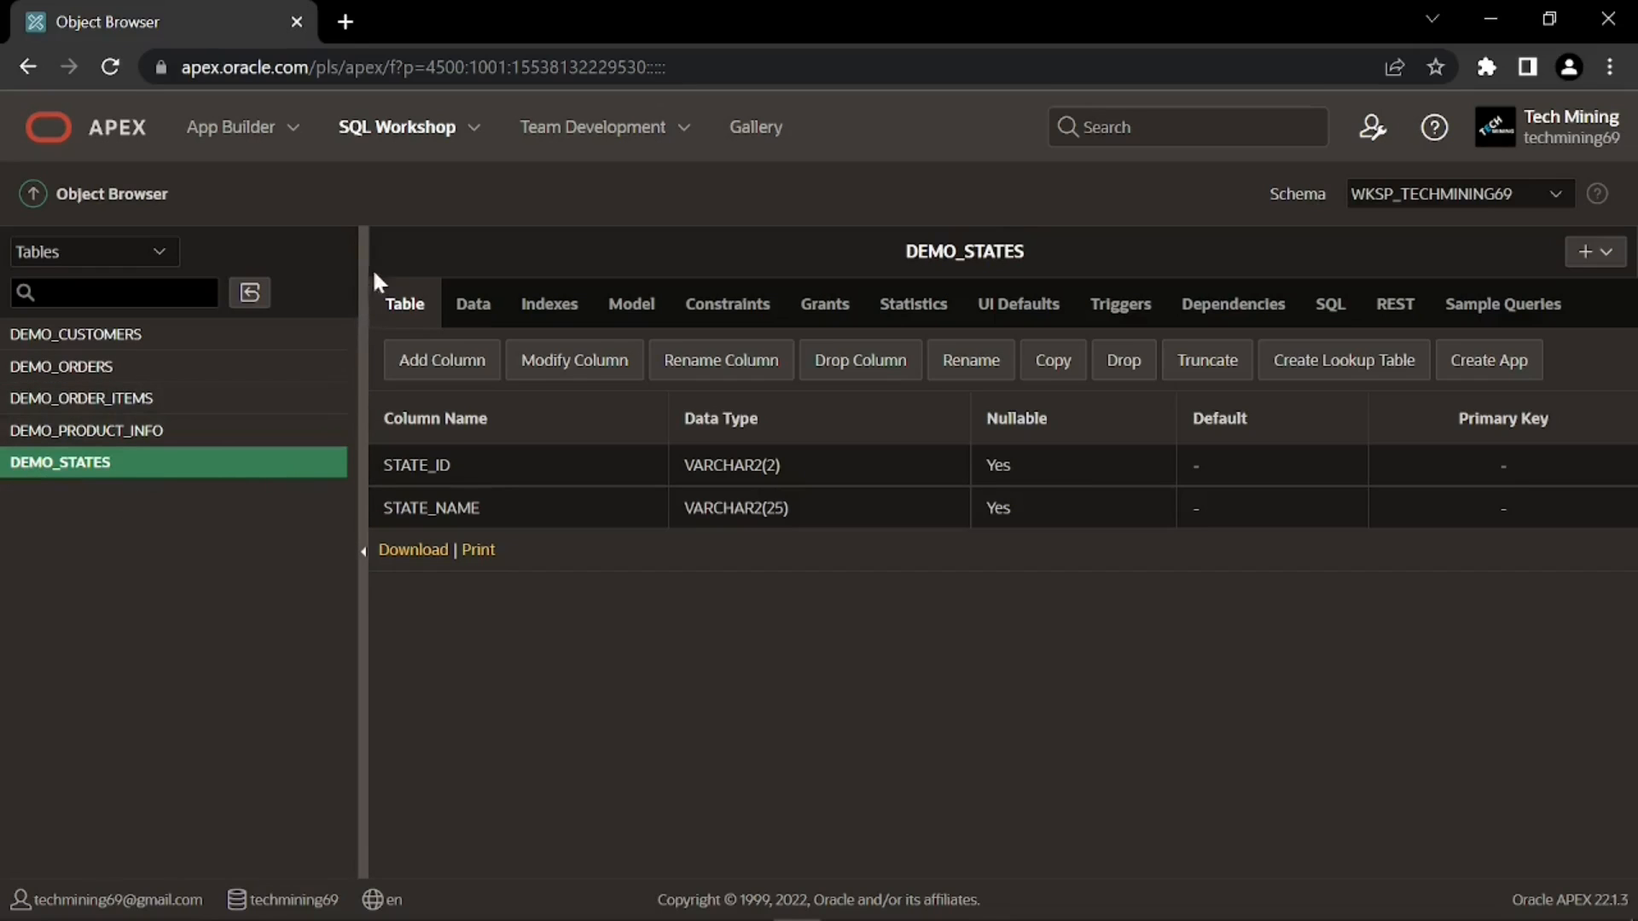
- Open the Data Workshop utility of SQL Workshop
click(473, 127)
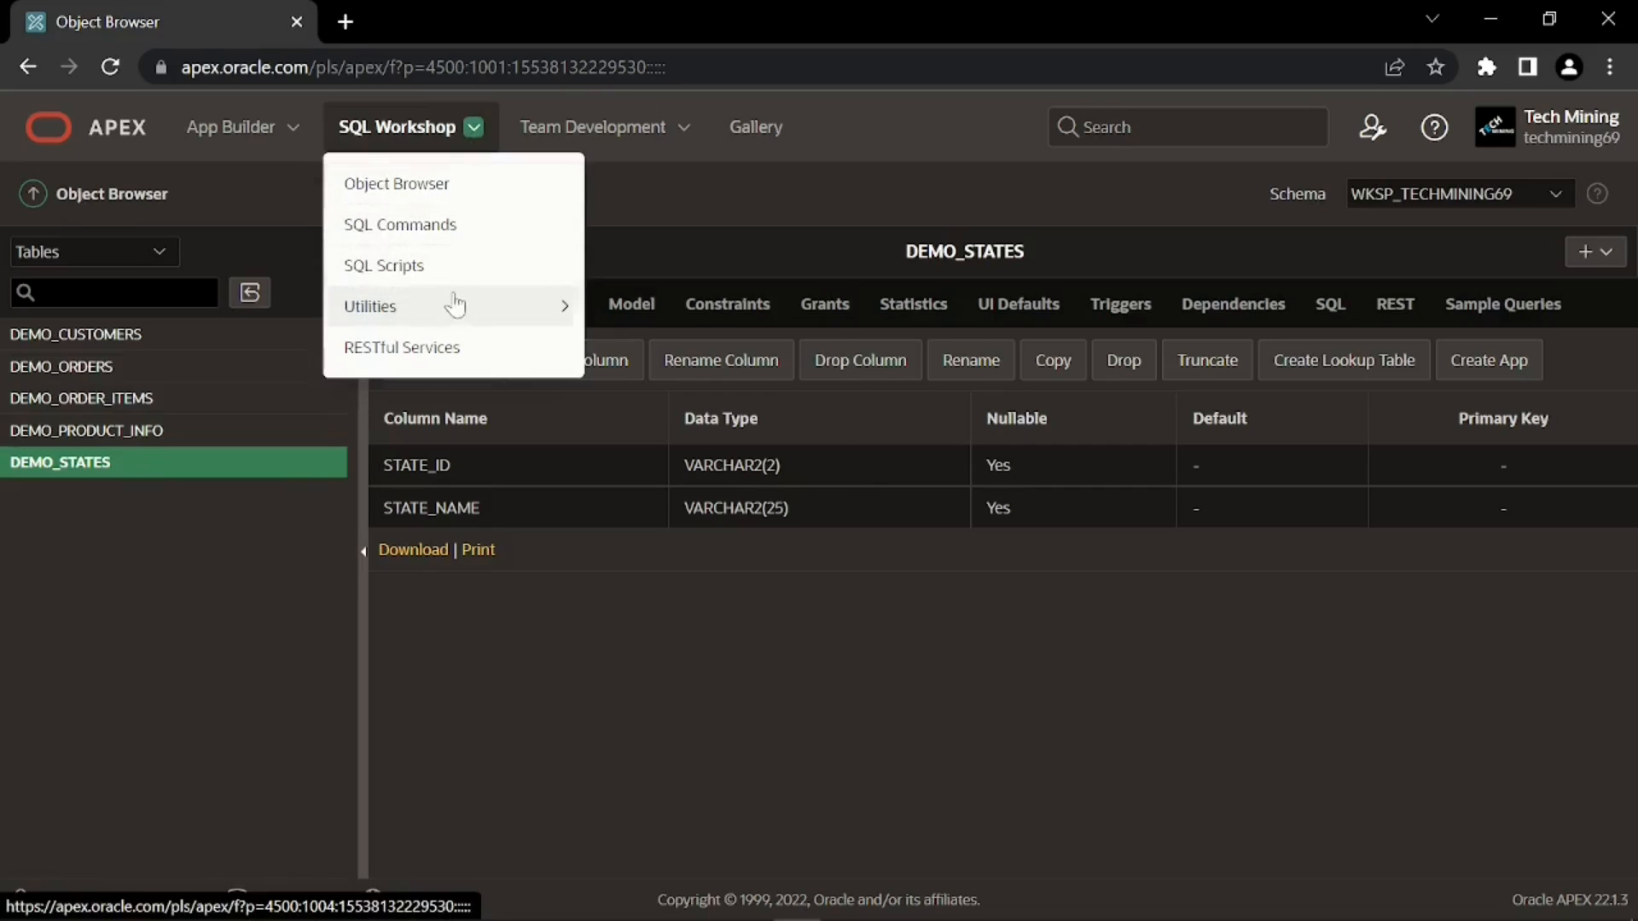
mouse_move(413, 317)
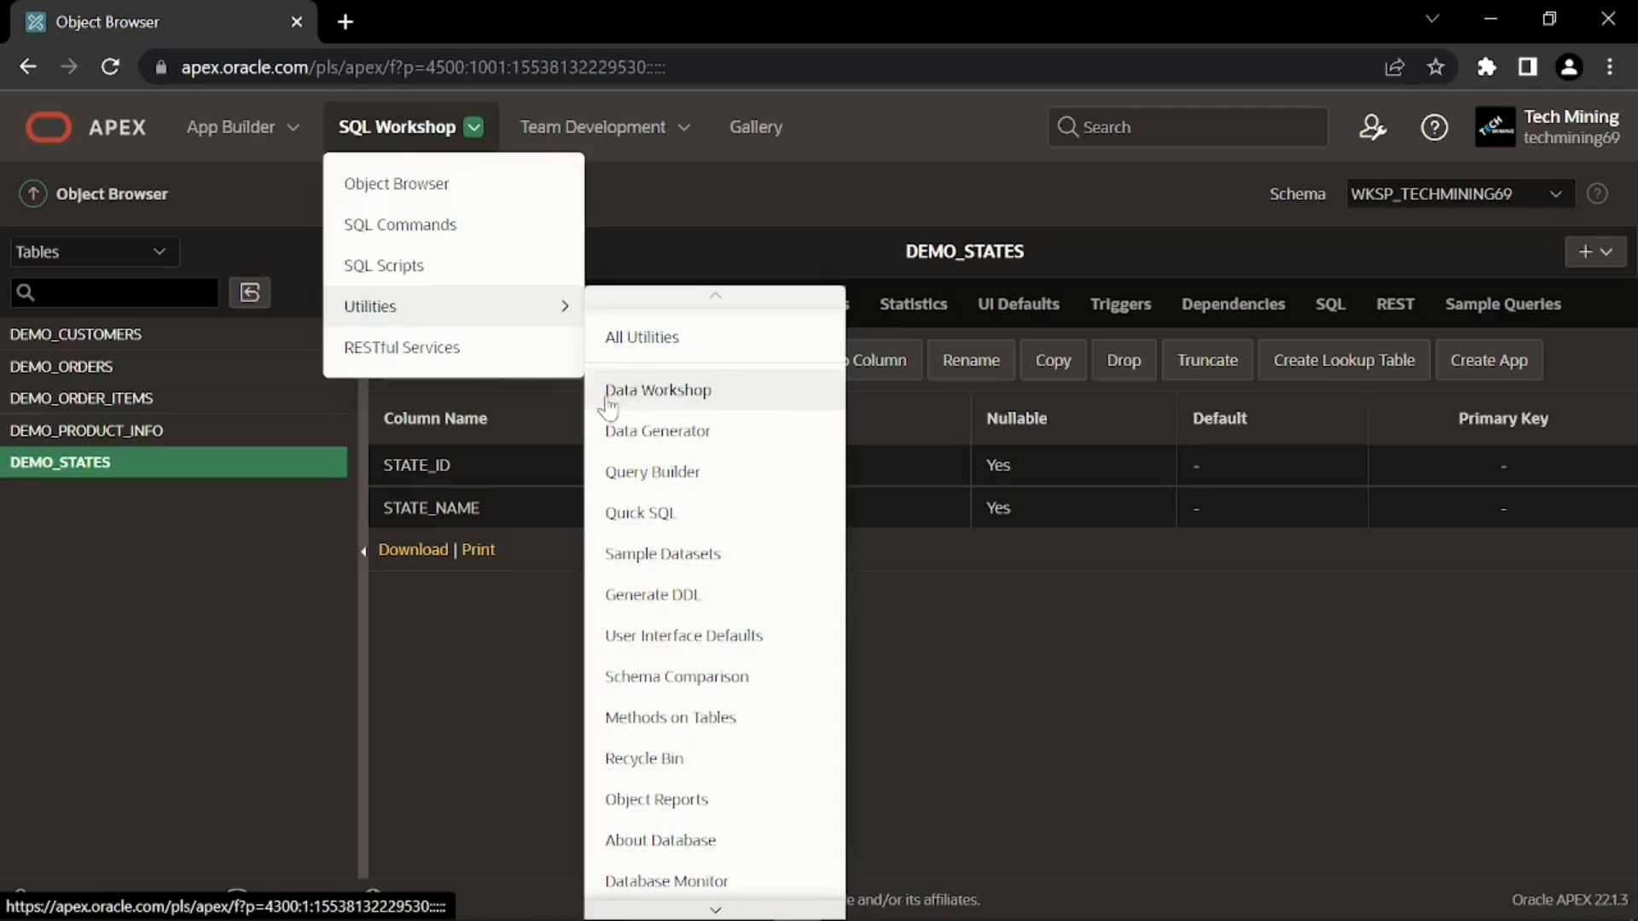
click(698, 394)
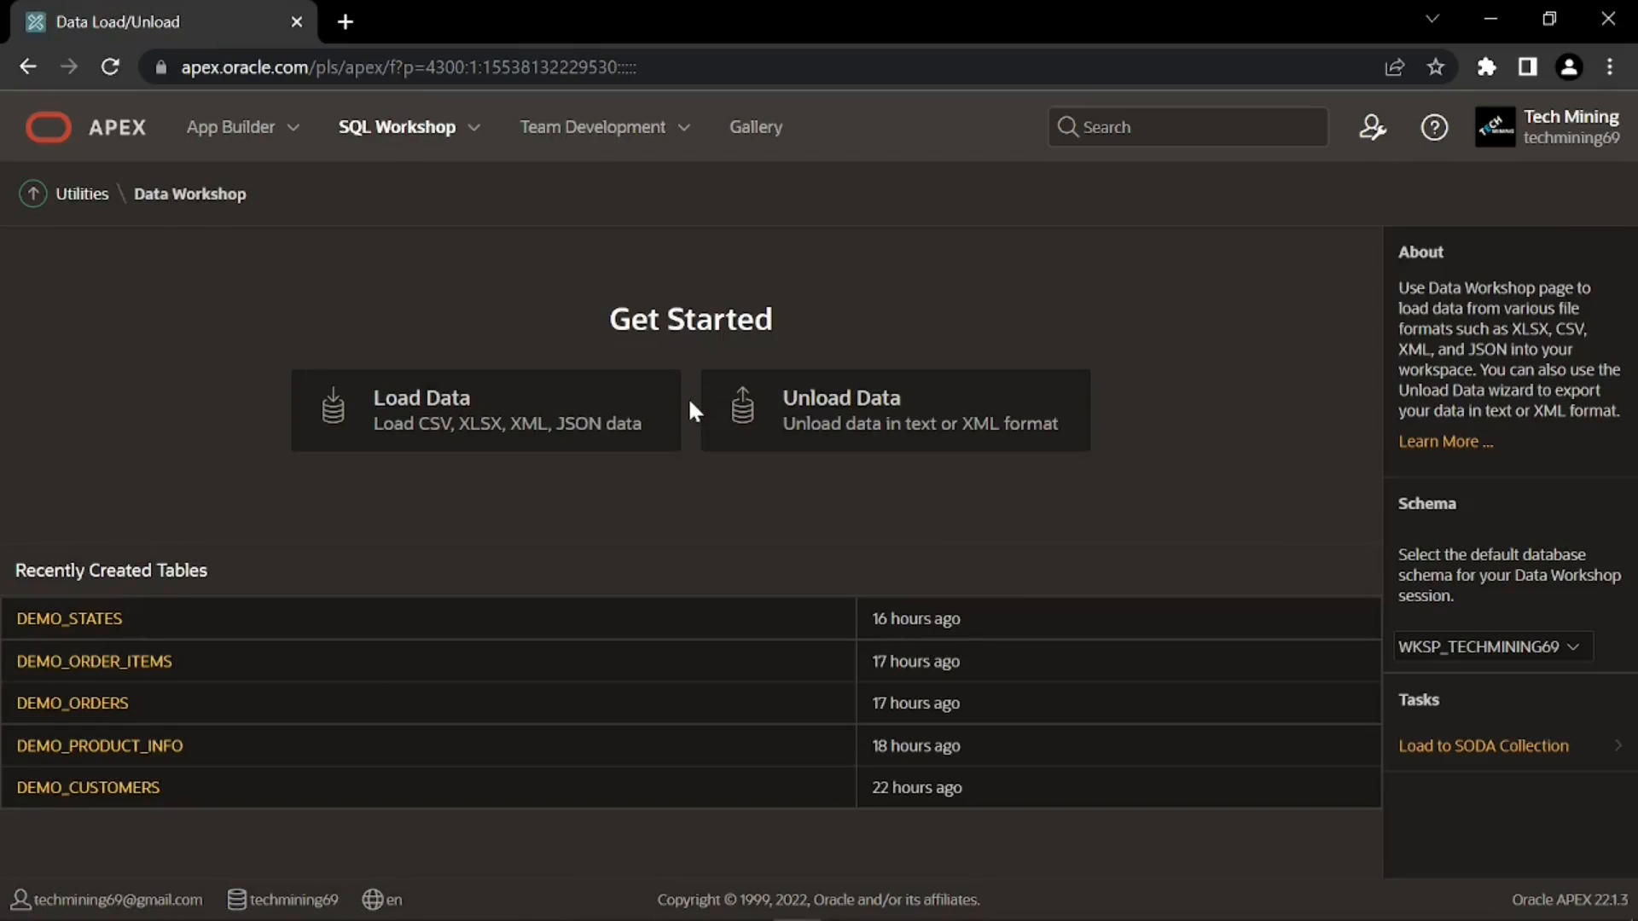
- Start a data load and upload DEMO_CUSTOMERS.csv from the BookCode Chapter2 folder in Downloads
click(563, 414)
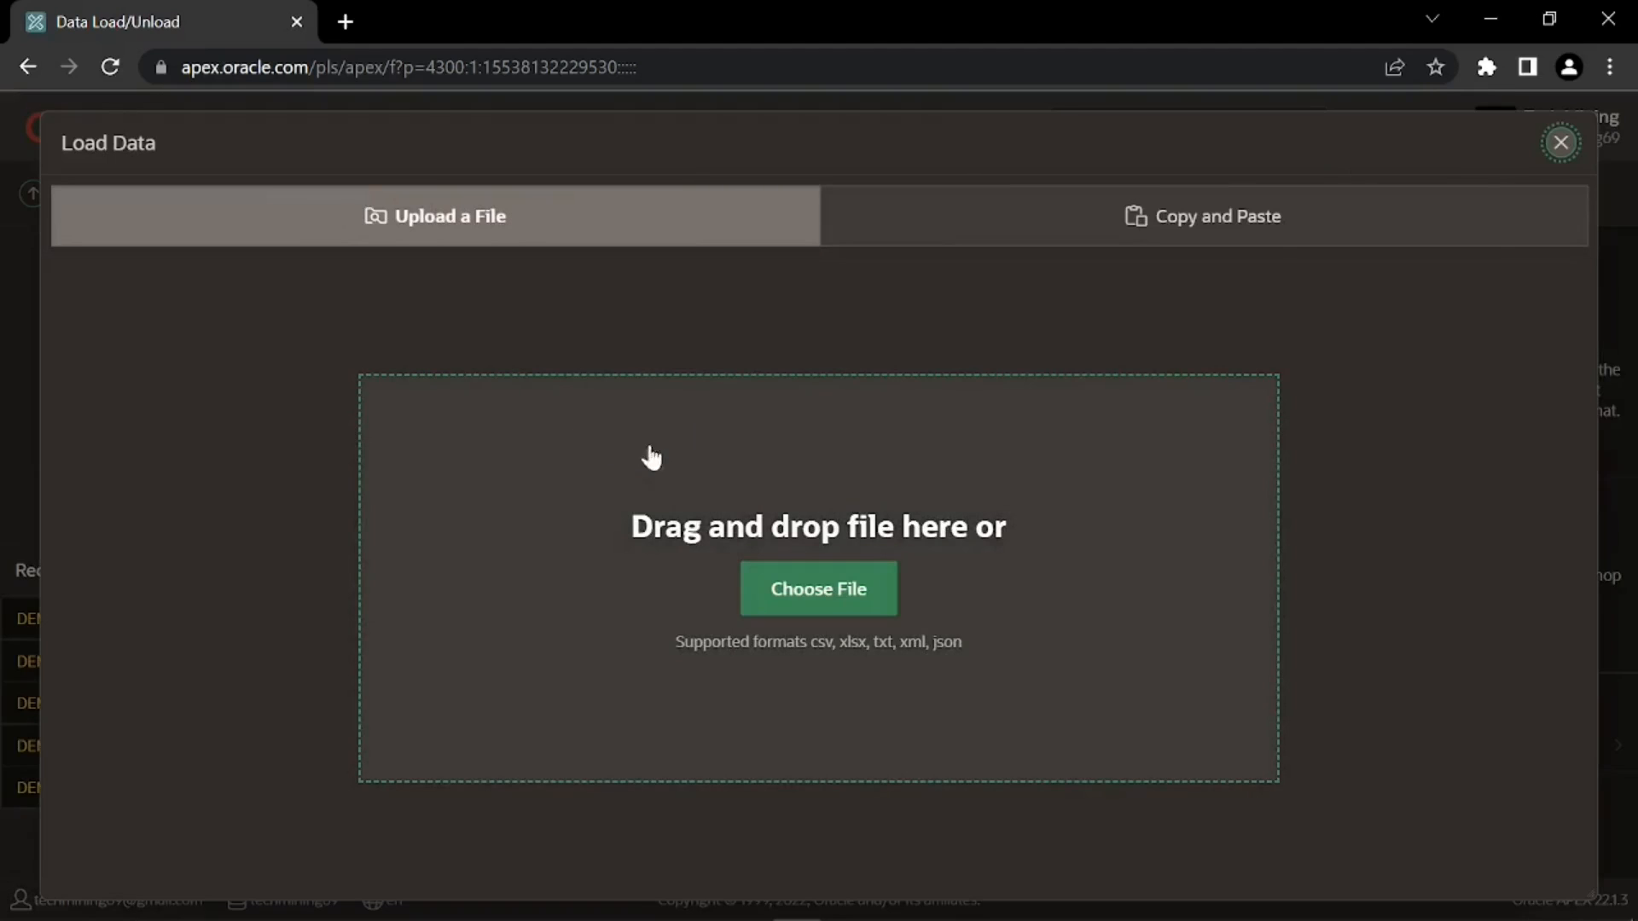
click(830, 605)
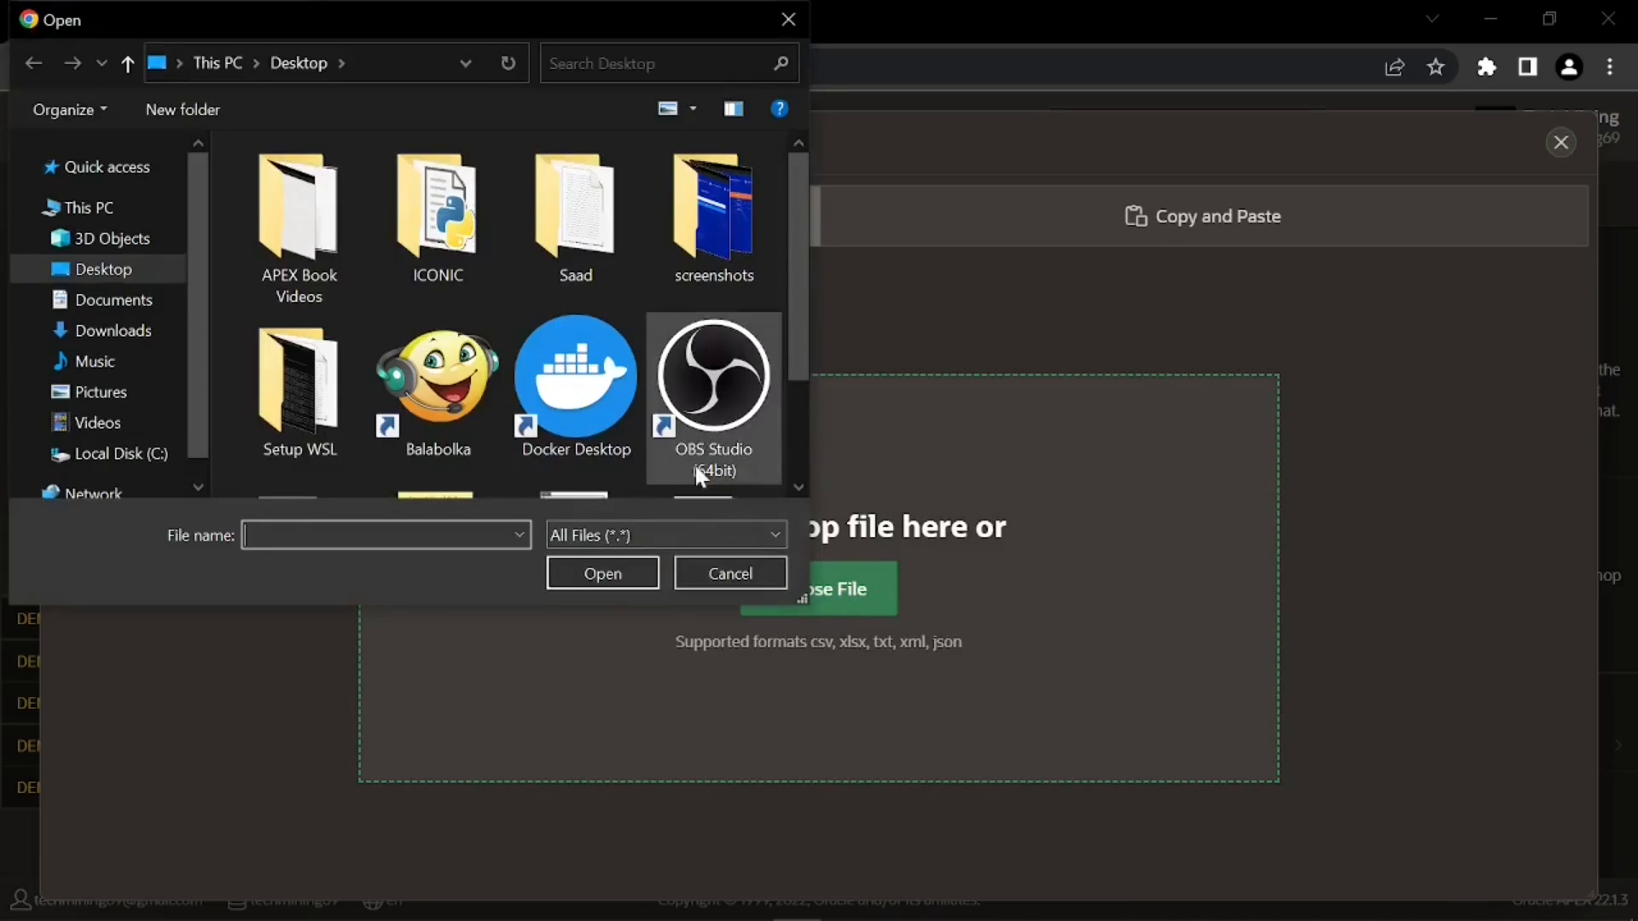
click(116, 331)
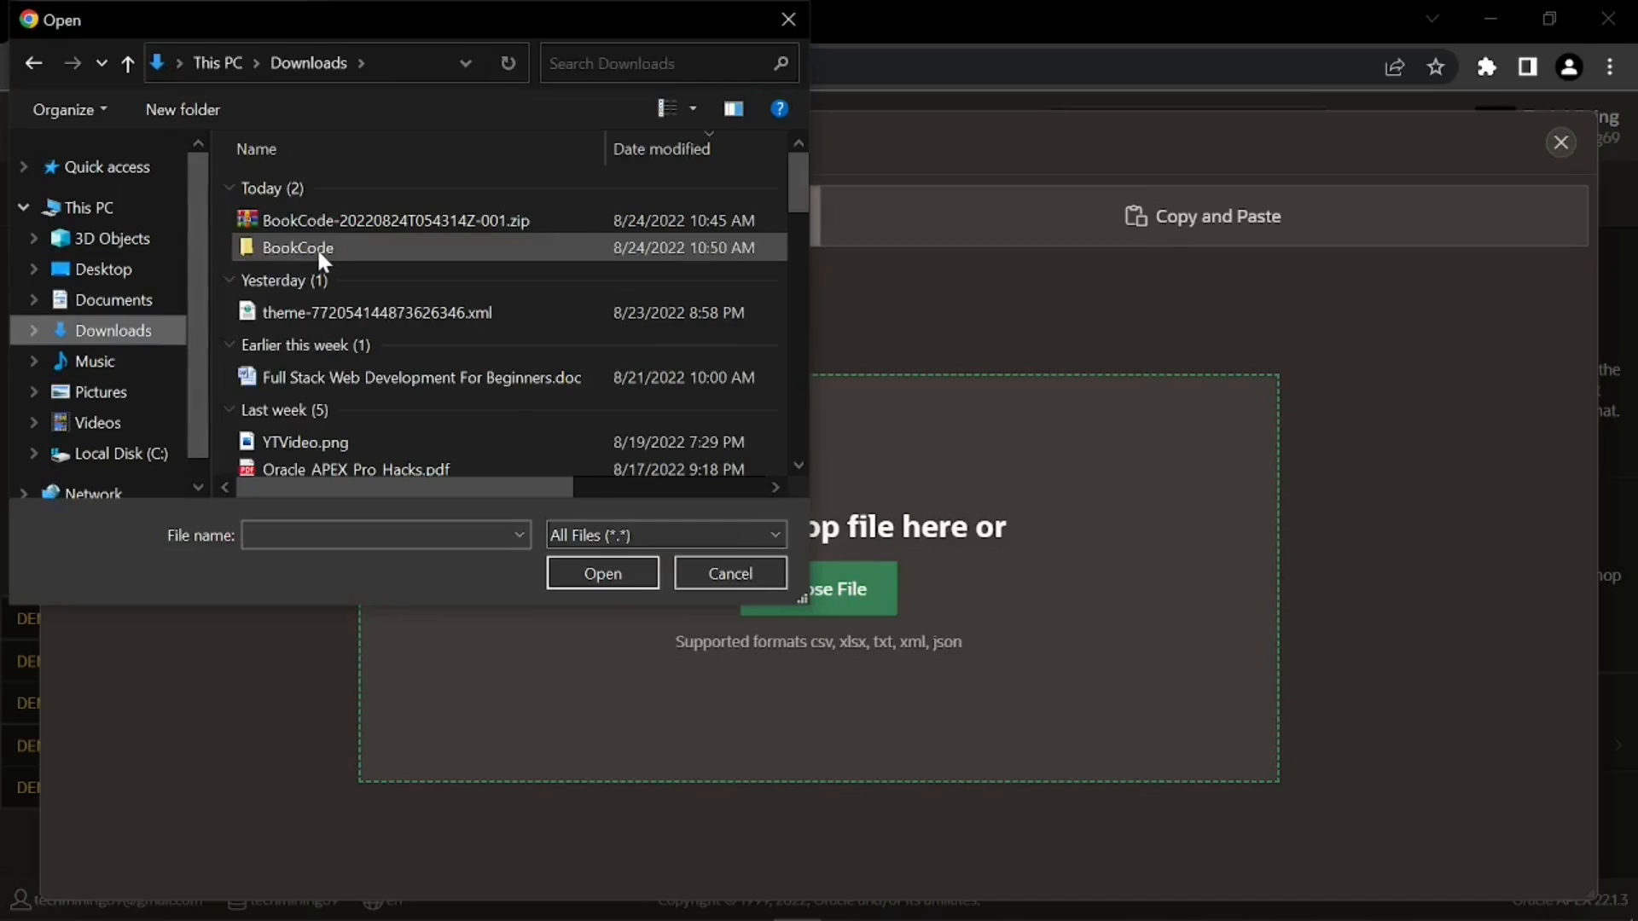
double_click(319, 252)
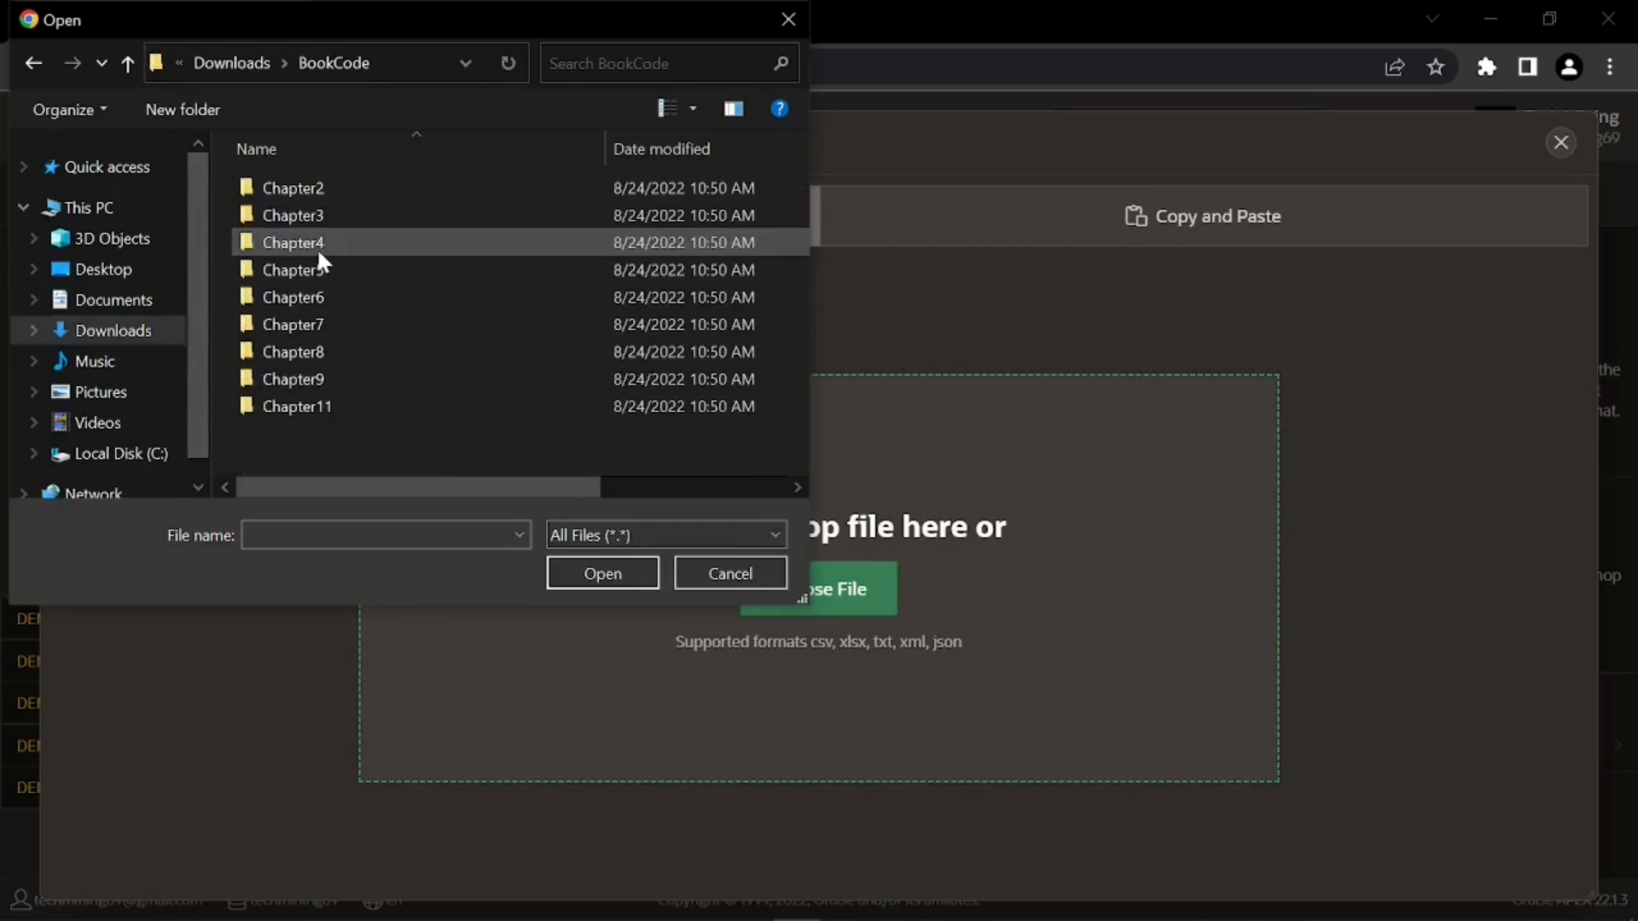
double_click(380, 196)
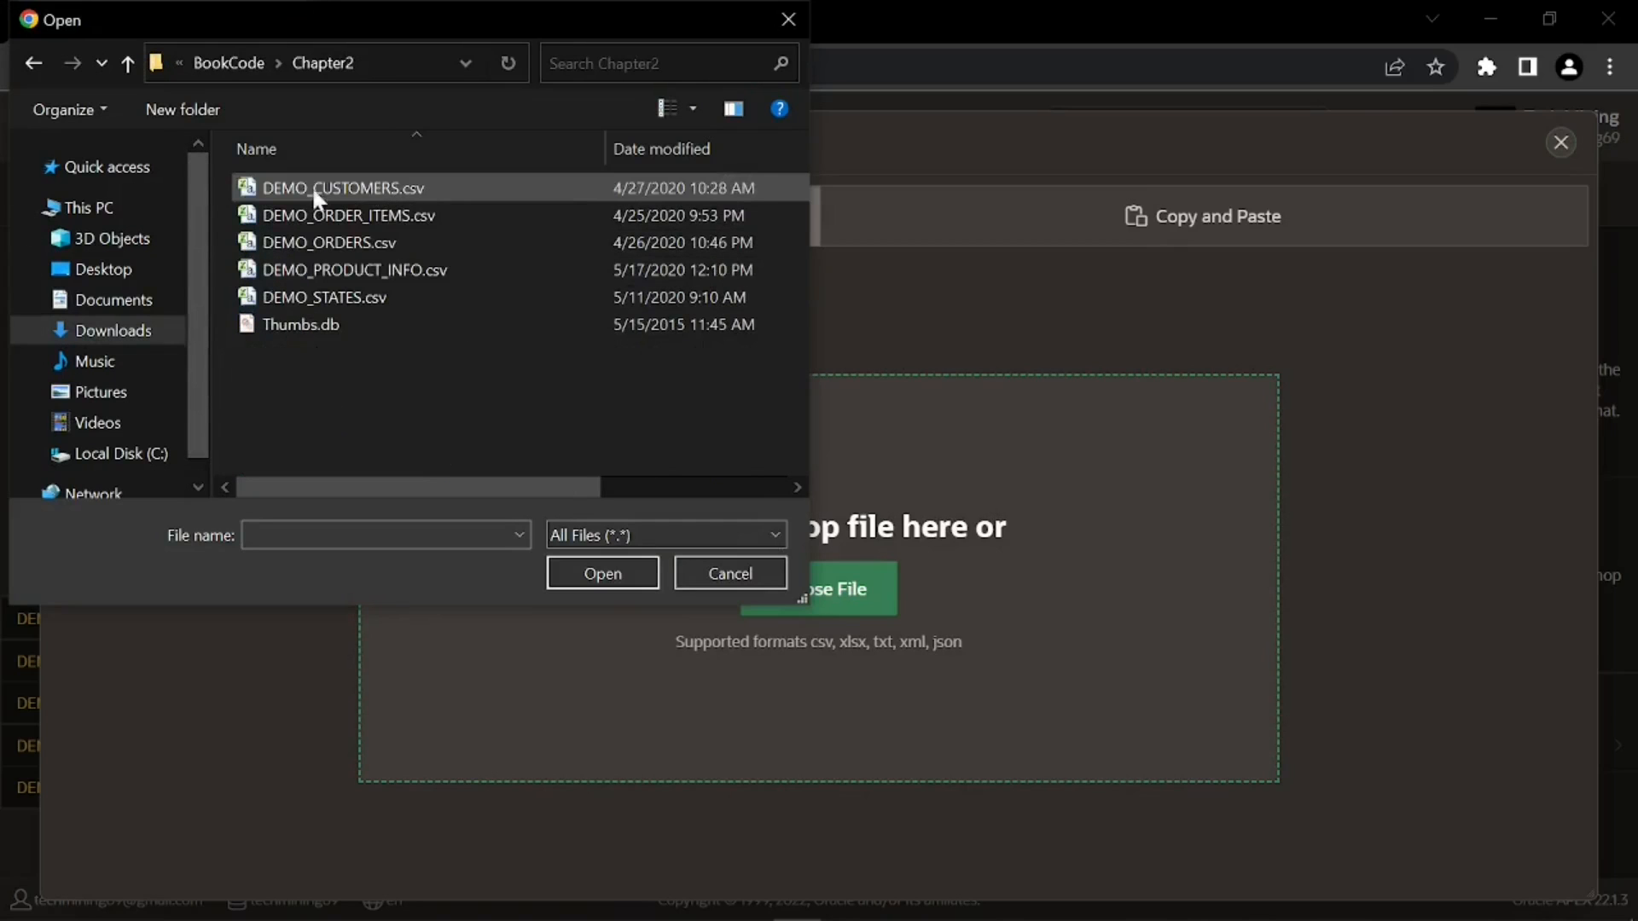
click(437, 192)
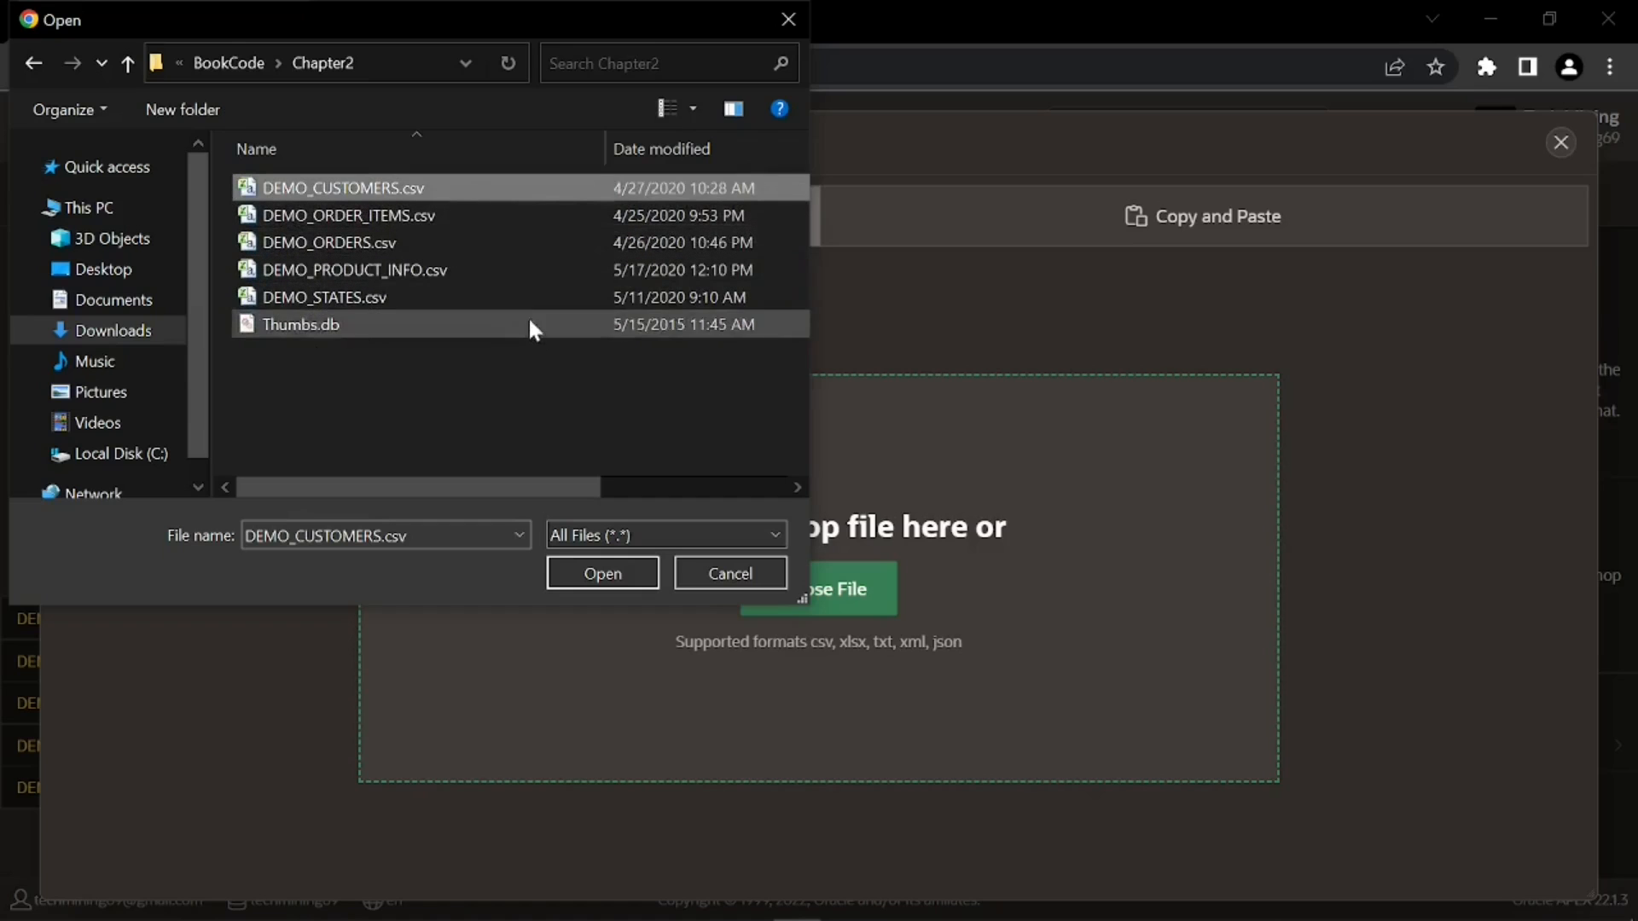
click(599, 570)
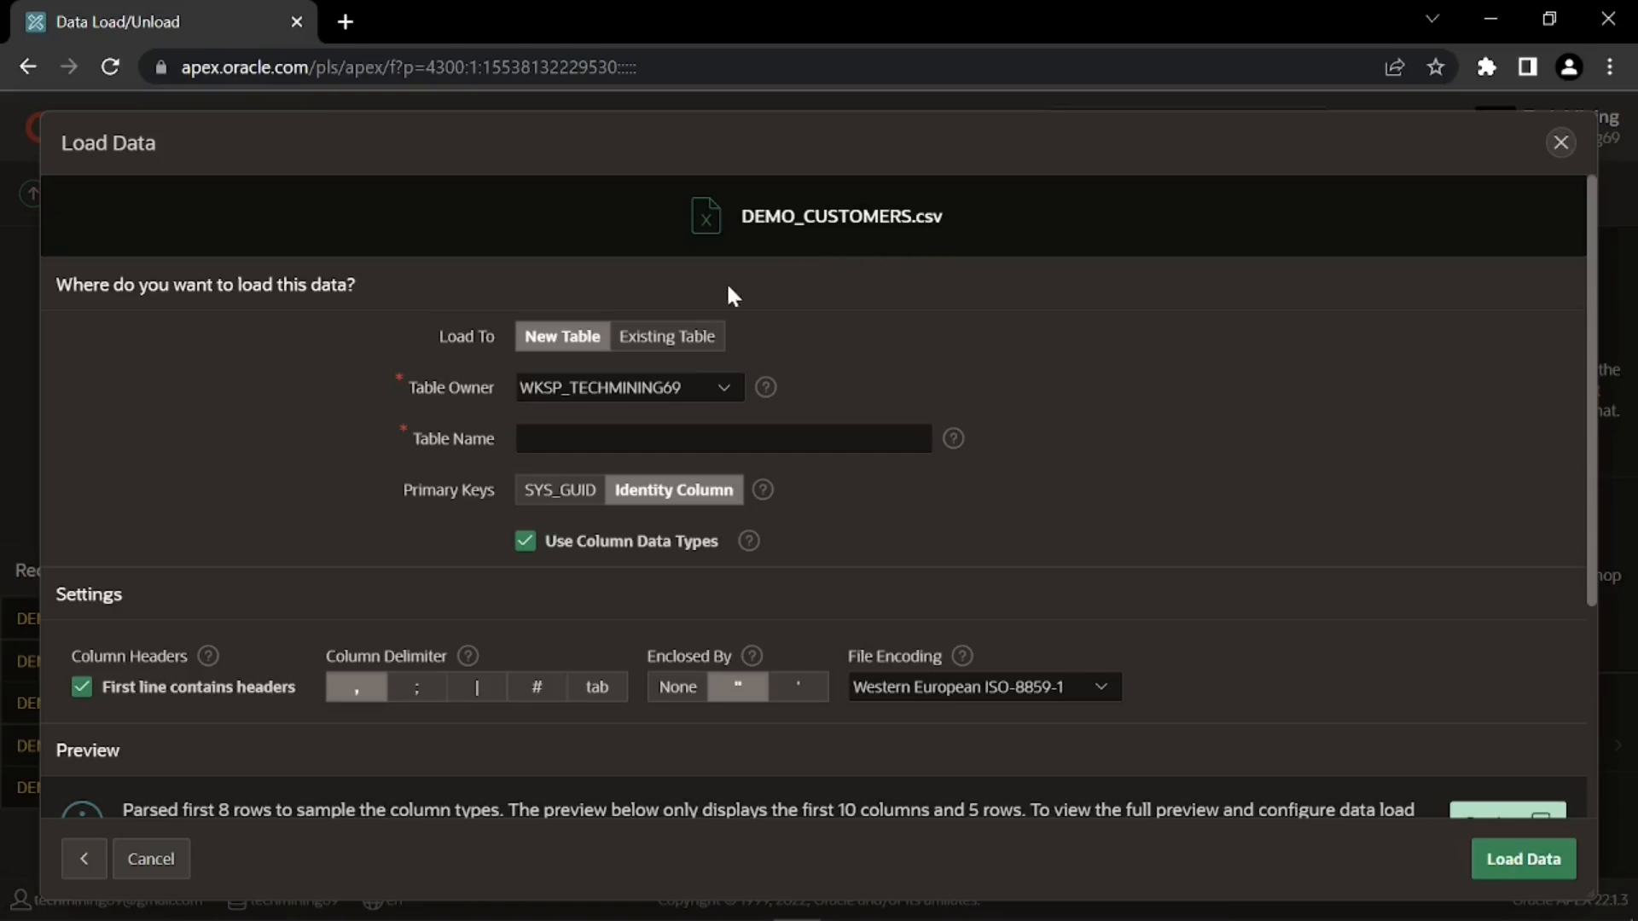
- Load the uploaded customer data into the existing DEMO_CUSTOMERS table, using the Append update method
click(666, 341)
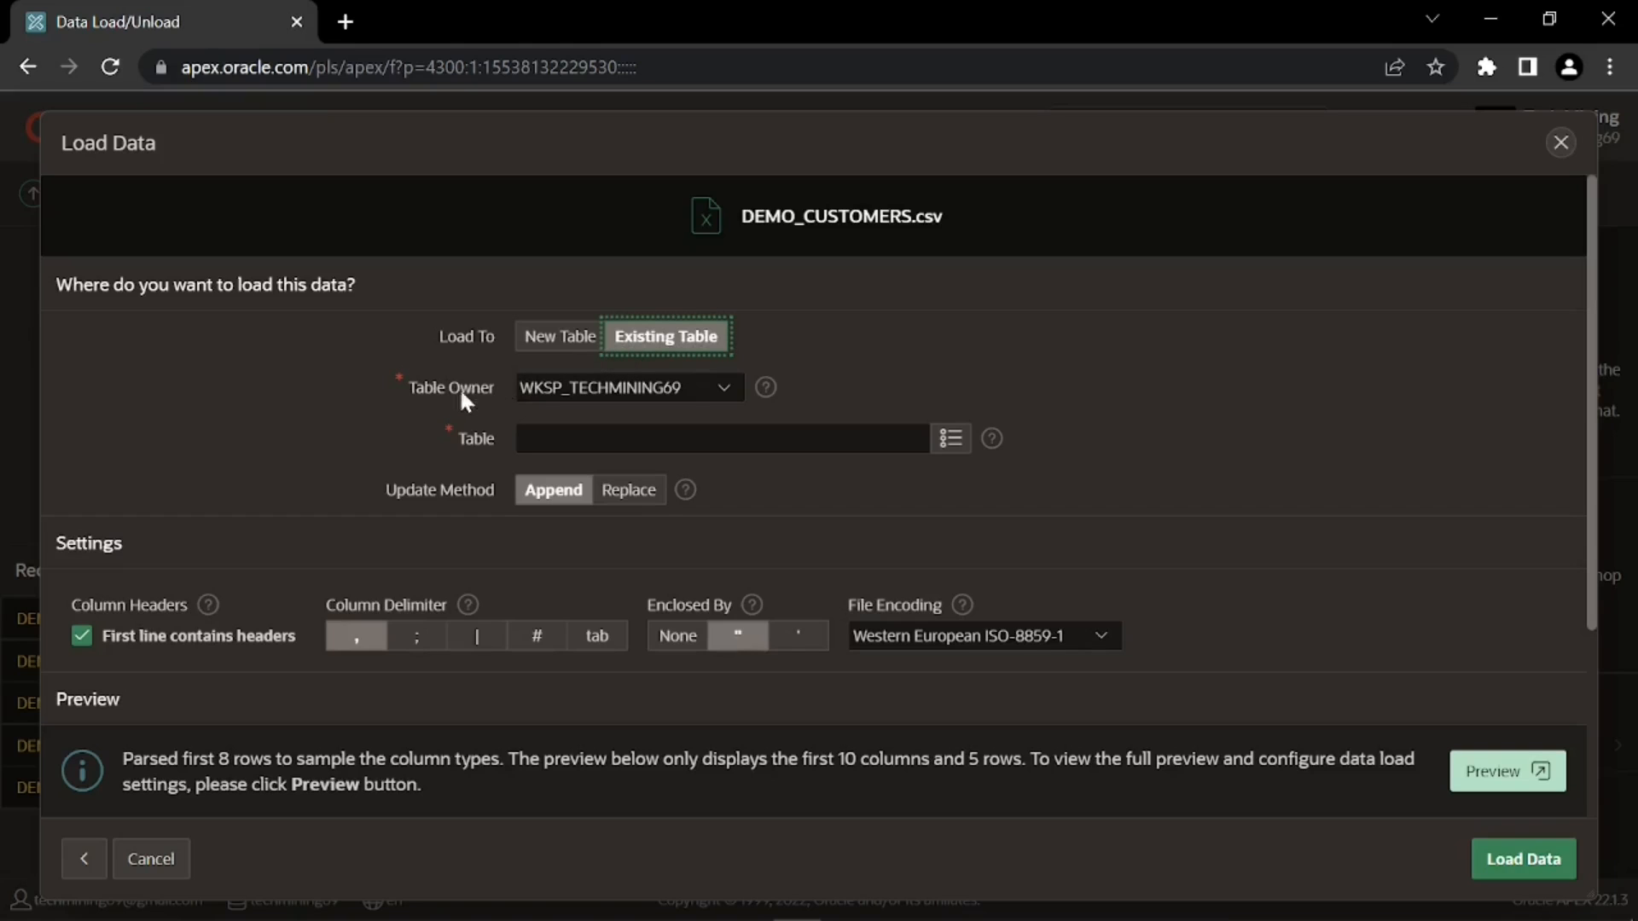
click(542, 389)
click(549, 388)
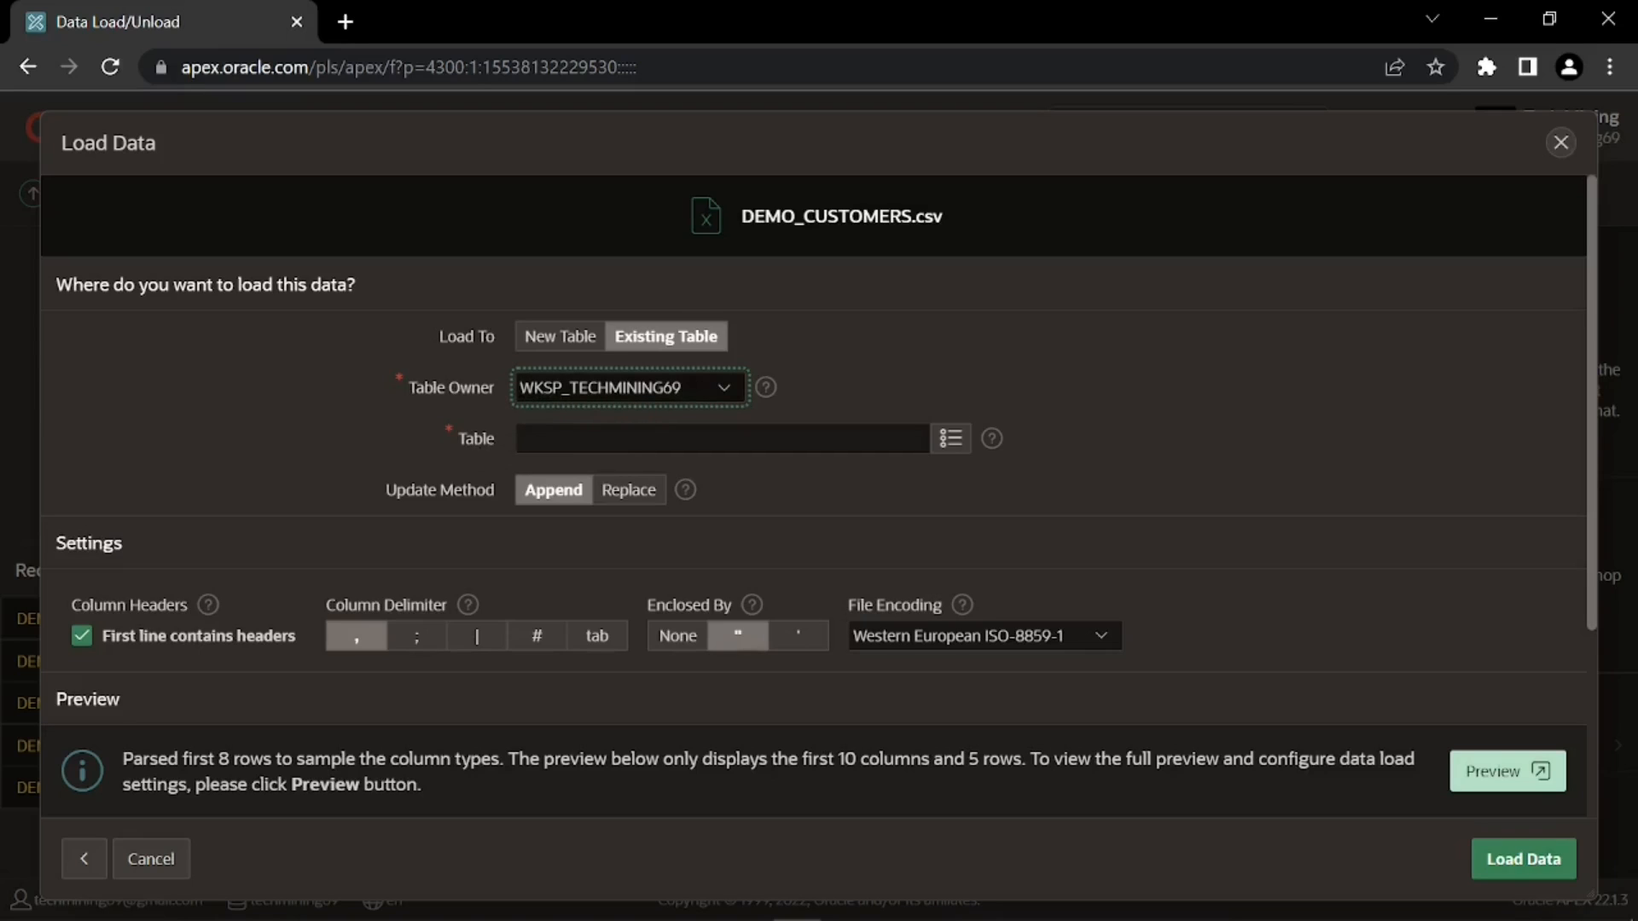
click(949, 438)
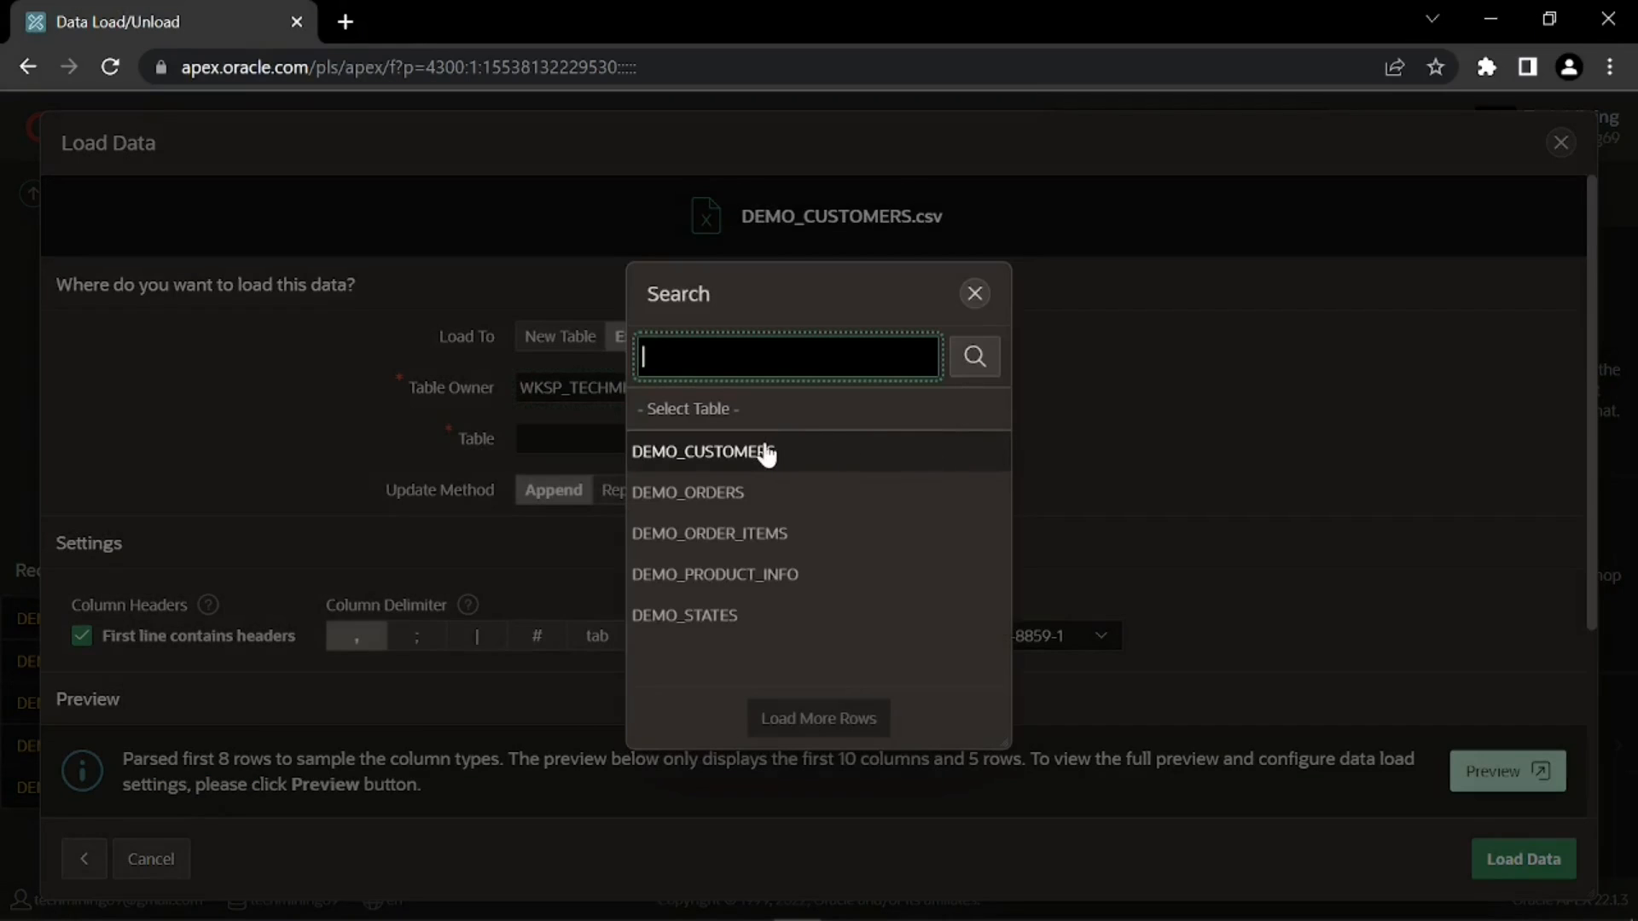
click(682, 451)
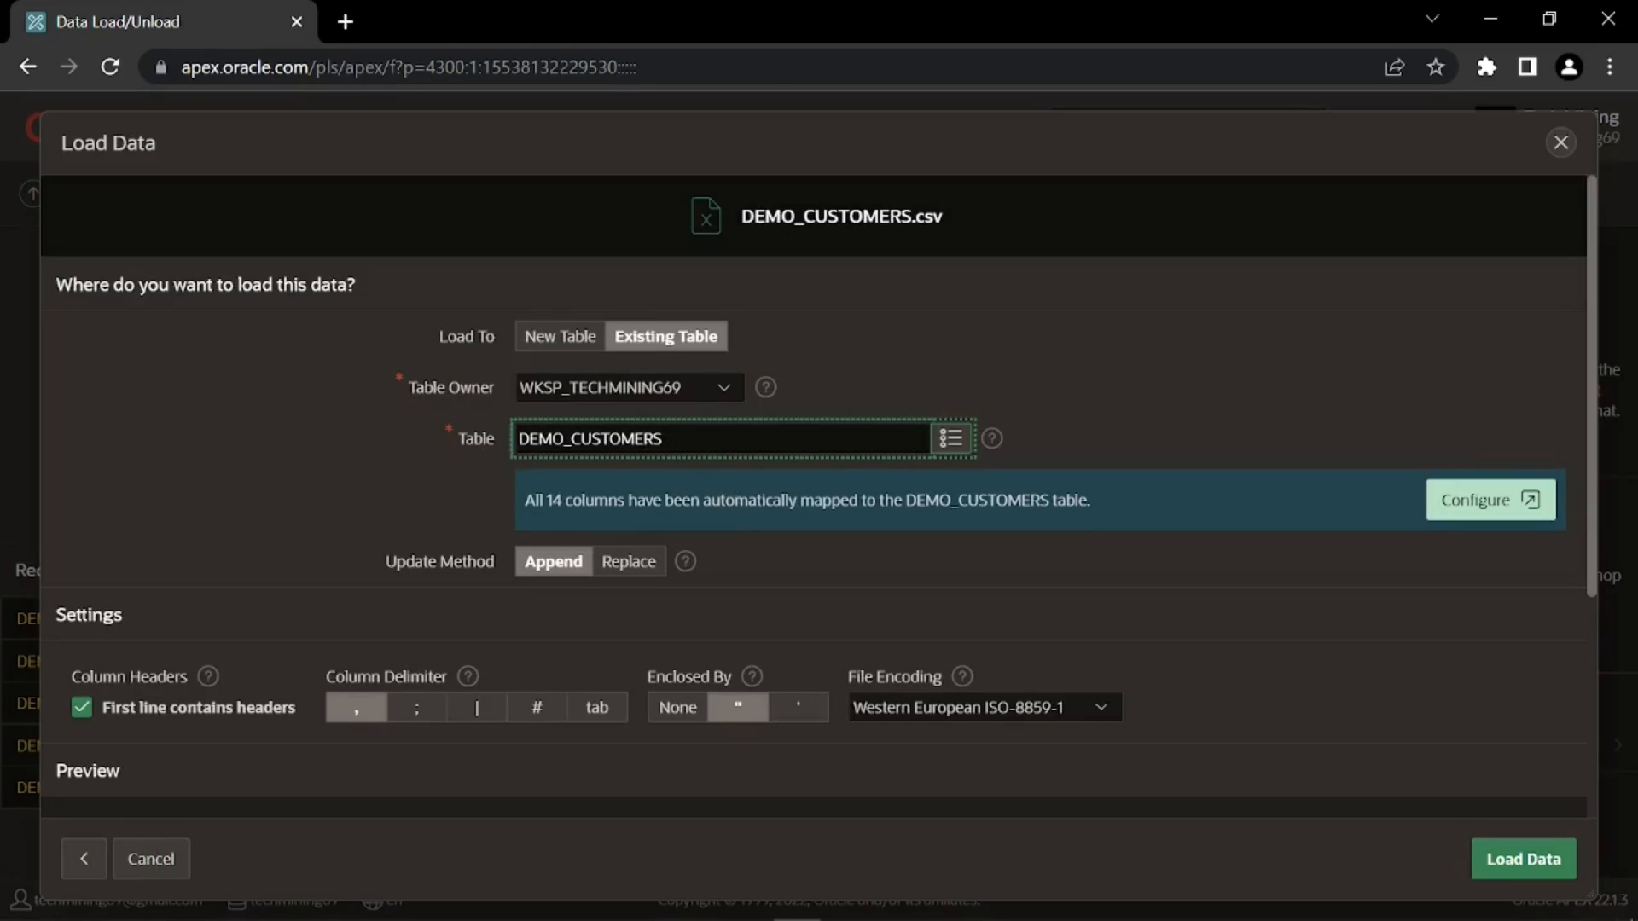
scroll(742, 501, down, 2)
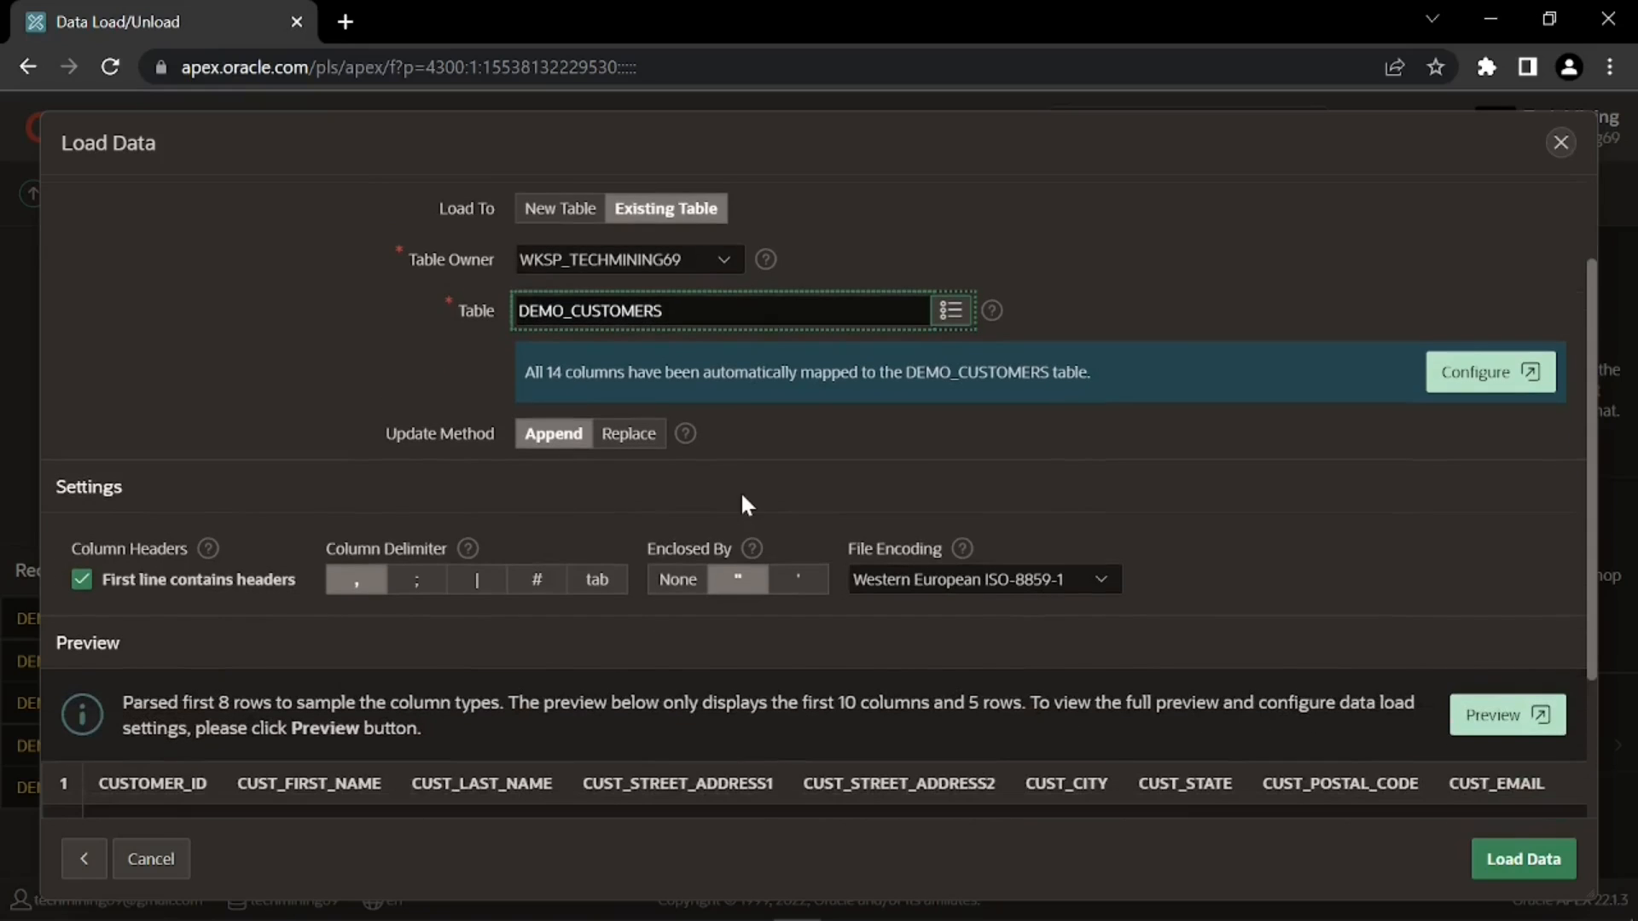
scroll(742, 503, down, 3)
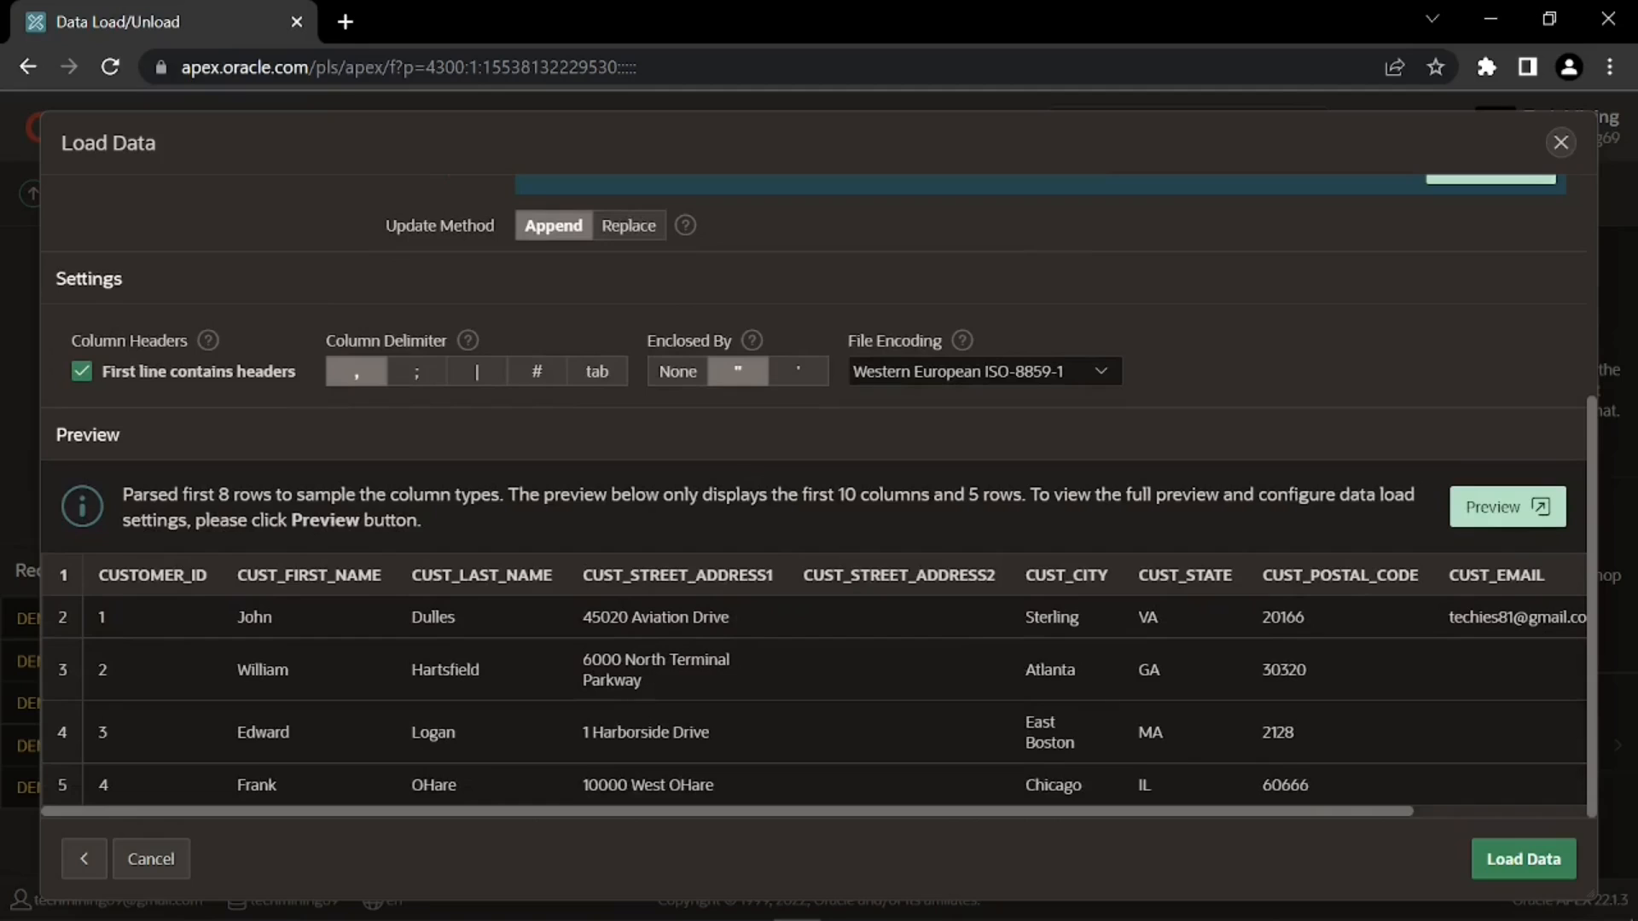
click(1511, 863)
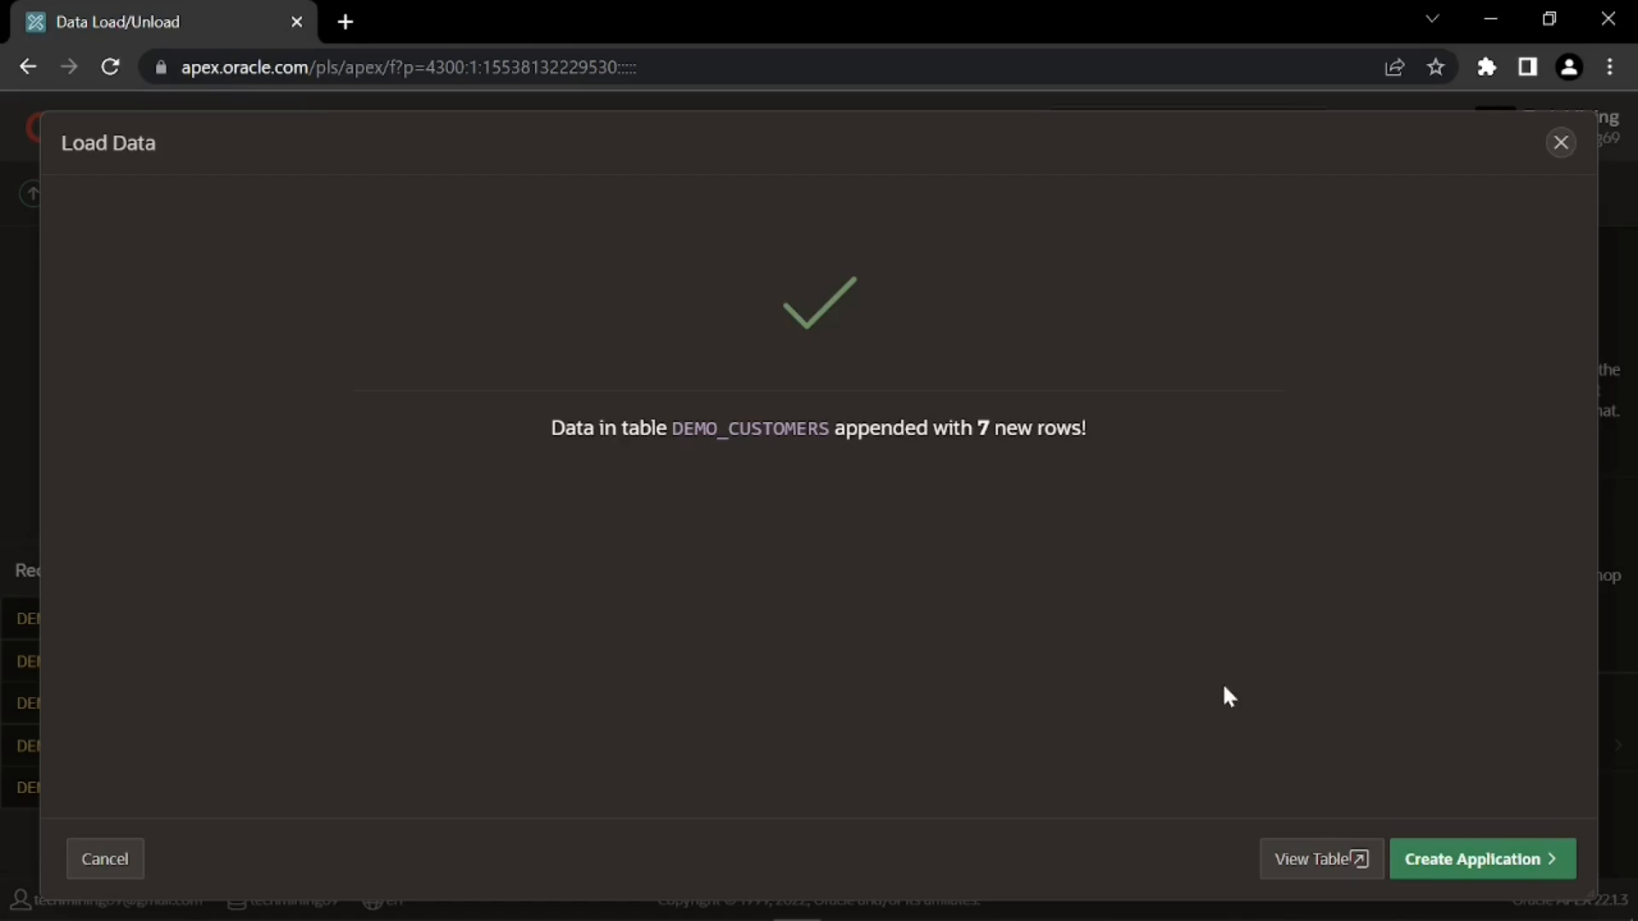
- View the DEMO_CUSTOMERS table and examine the data in all its columns
click(1316, 866)
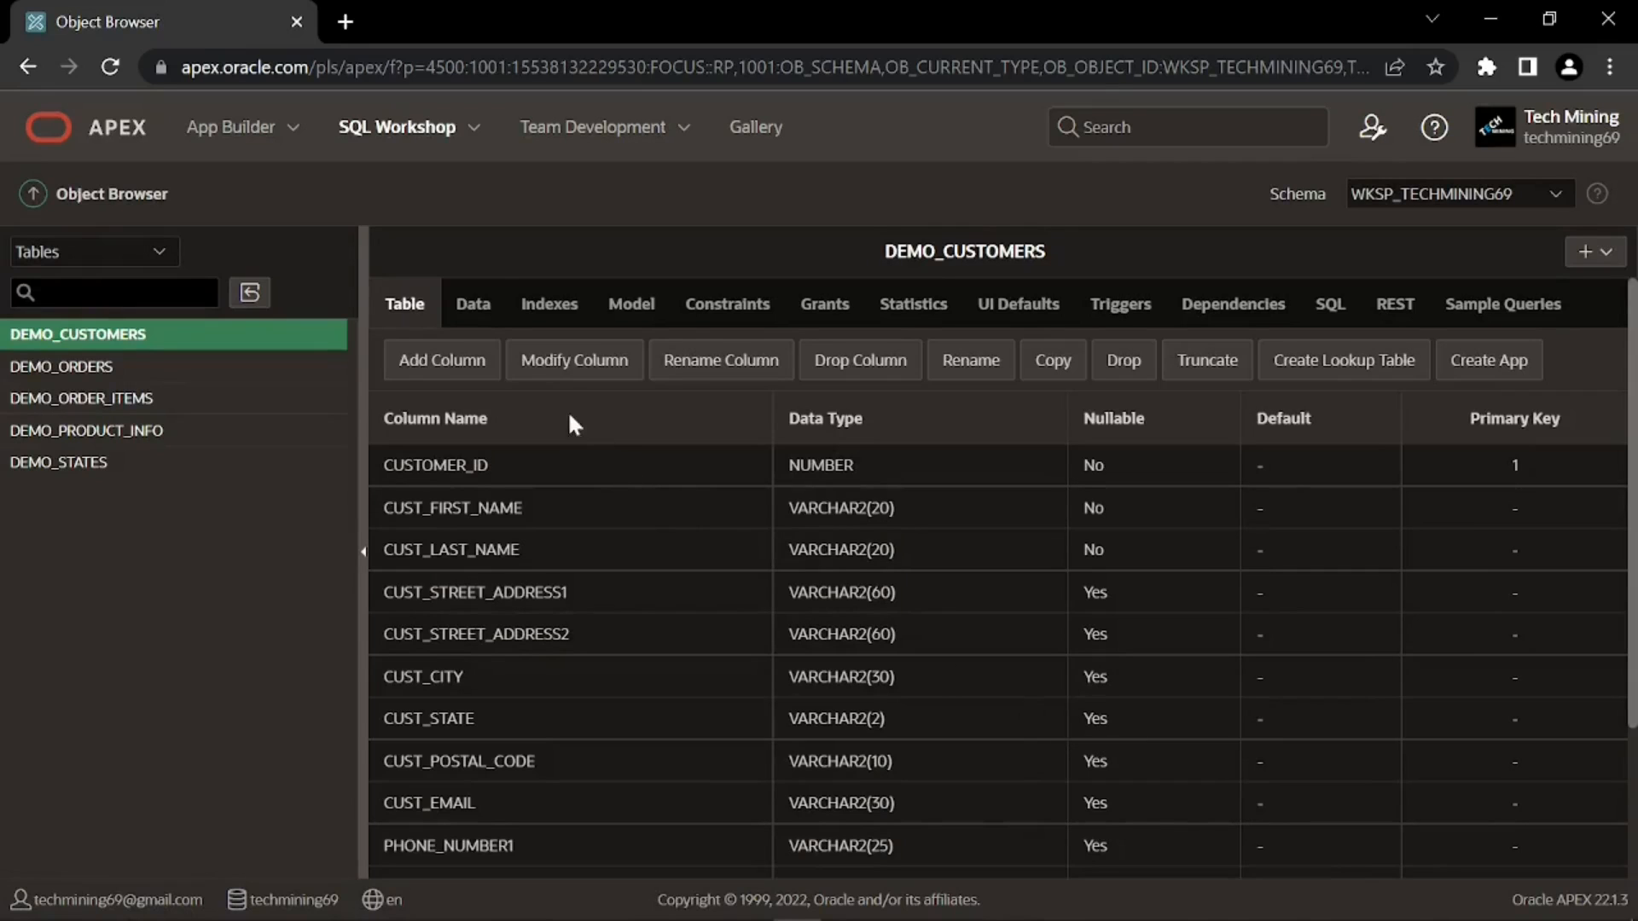
click(488, 314)
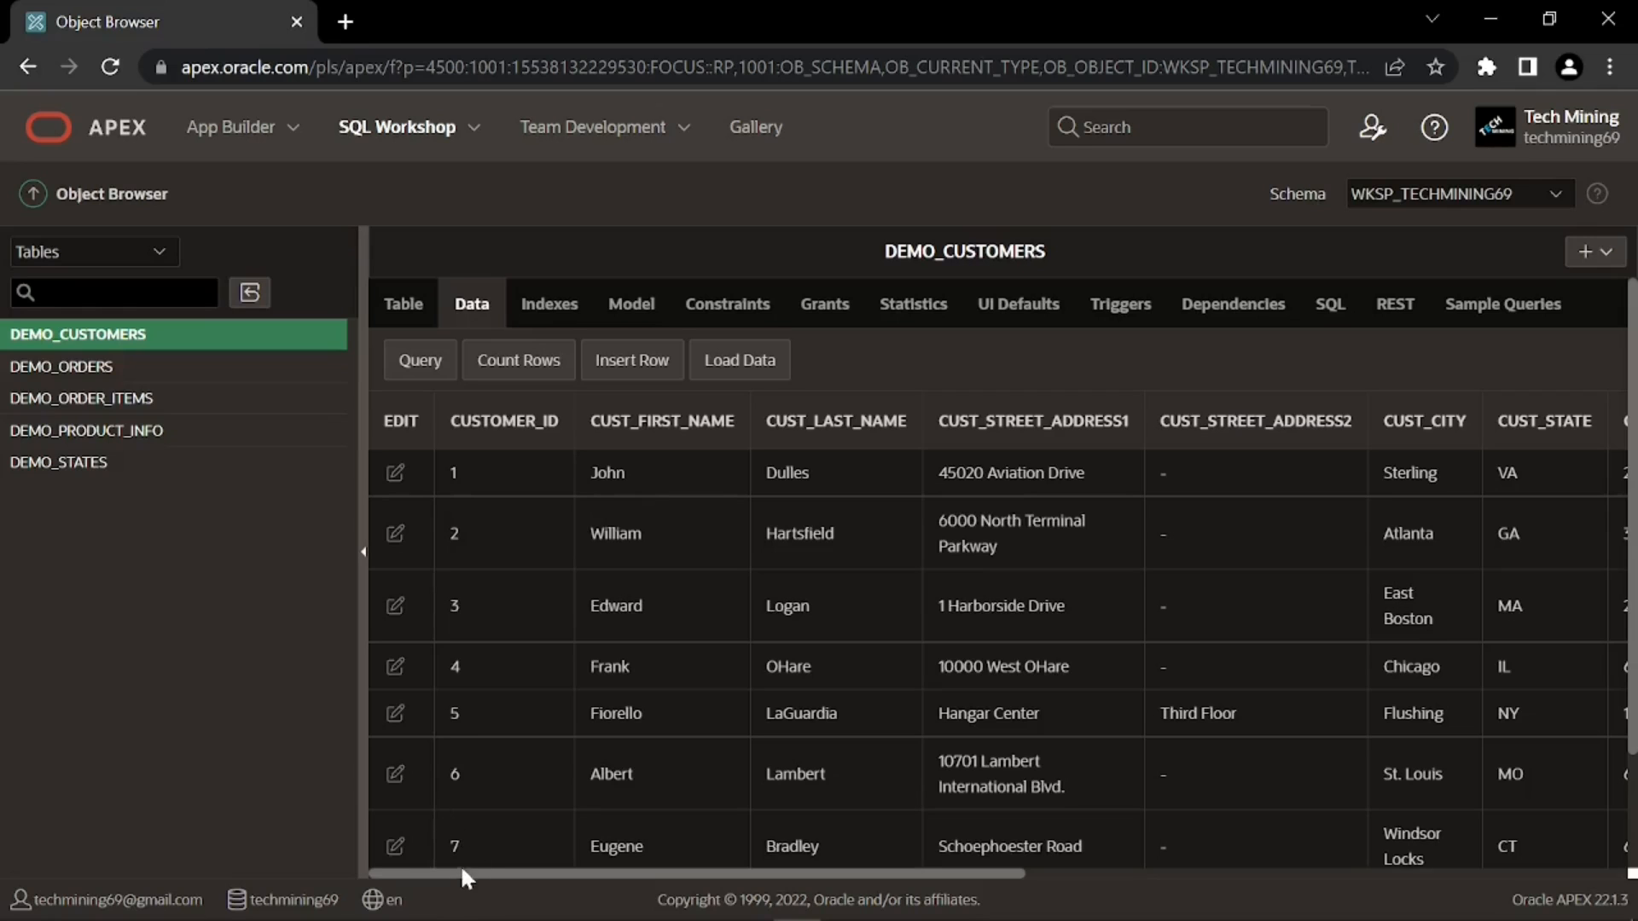
drag(481, 878, 1116, 882)
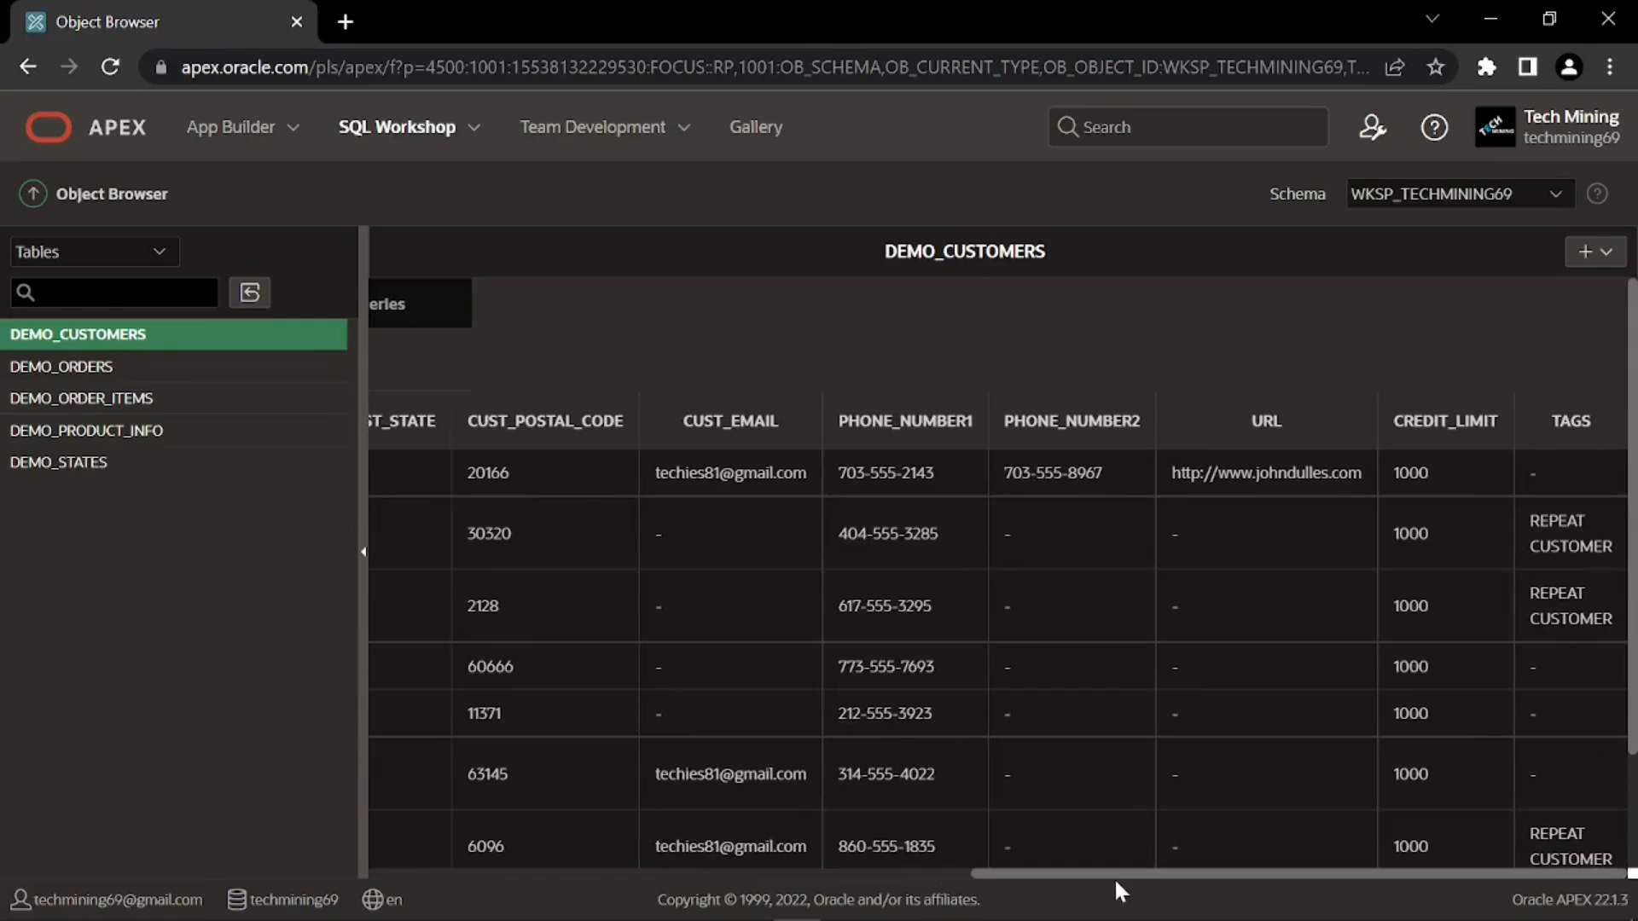
drag(1106, 881, 482, 878)
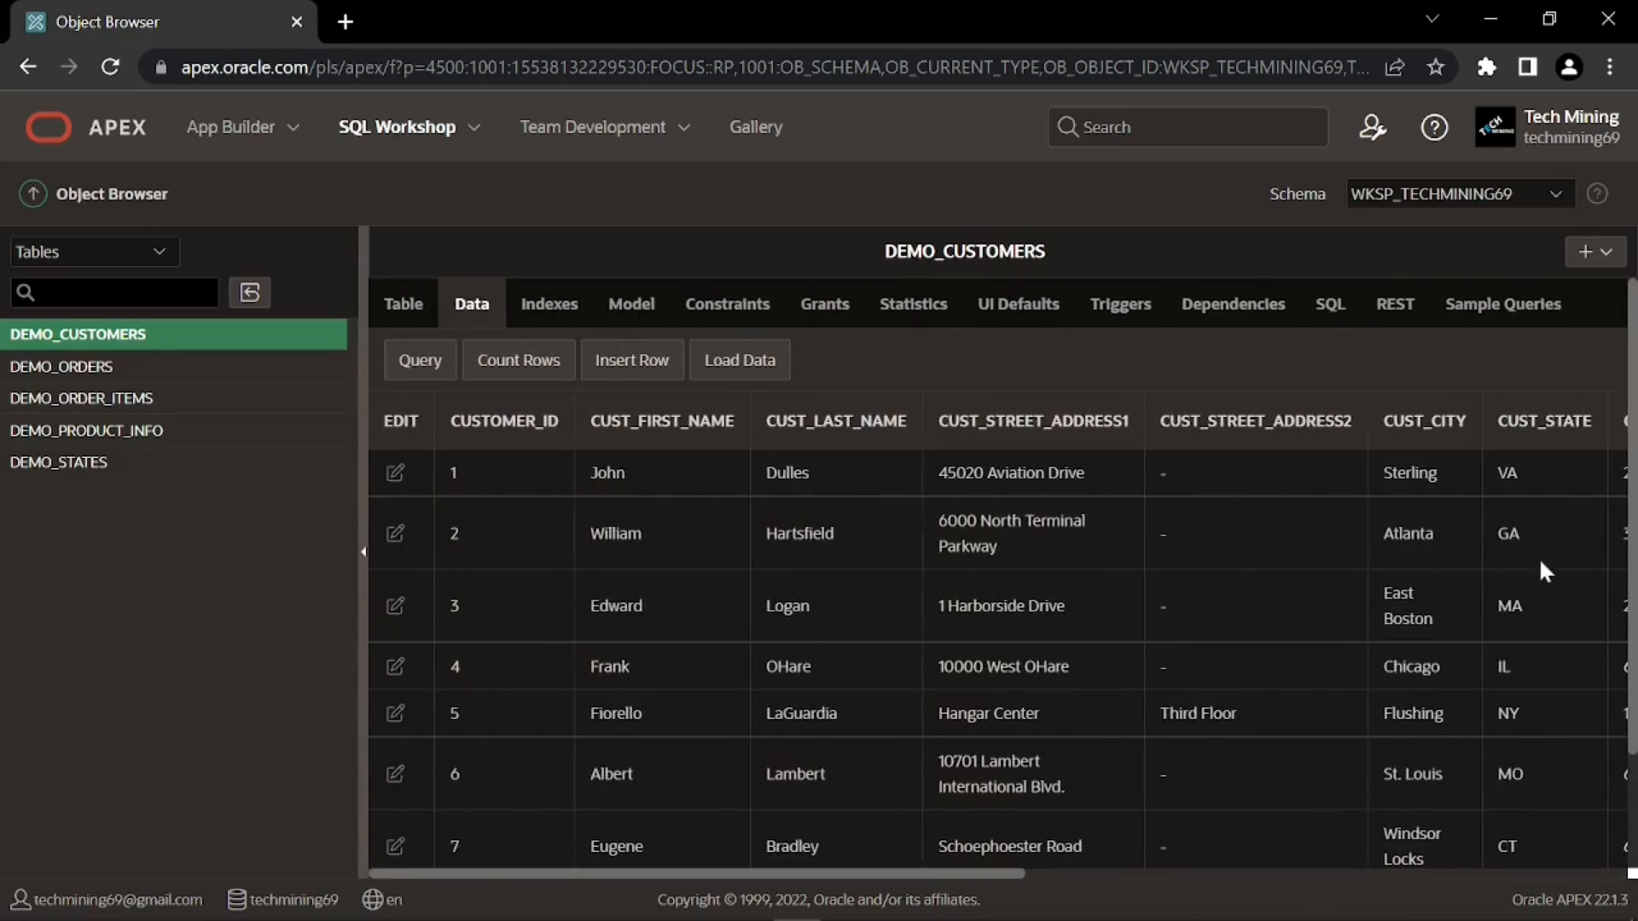
scroll(1631, 548, down, 1)
mouse_move(1632, 553)
mouse_down()
mouse_move(1633, 573)
mouse_move(1633, 524)
mouse_up()
- Return to Data Workshop, start another data load and upload DEMO_STATES.csv from the Chapter2 folder
click(473, 127)
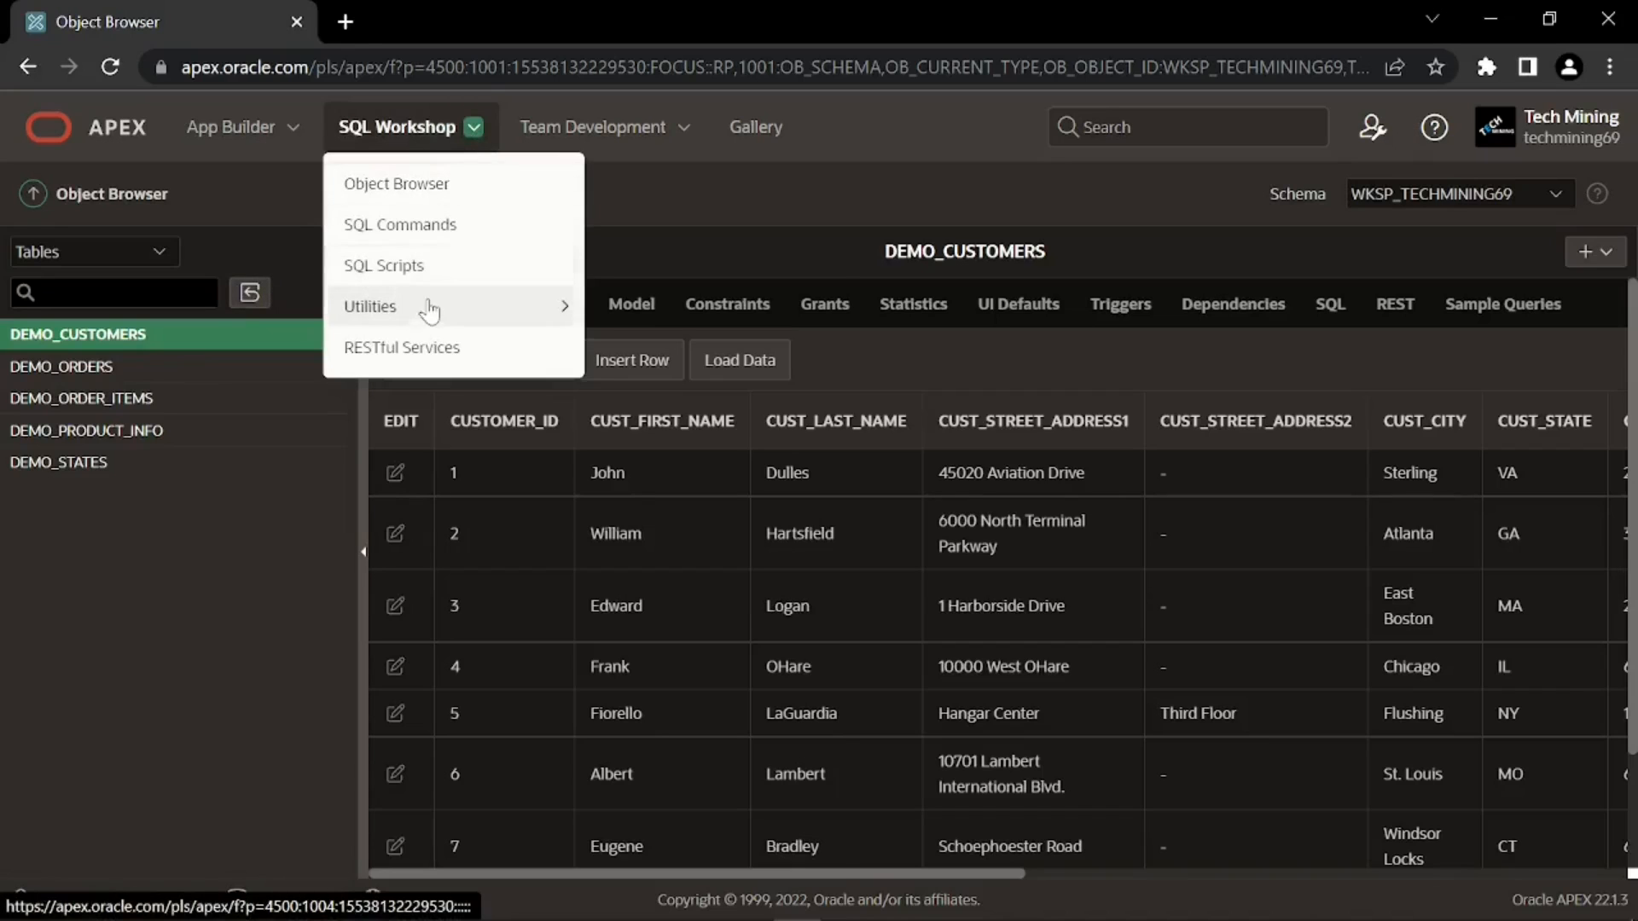
mouse_move(429, 312)
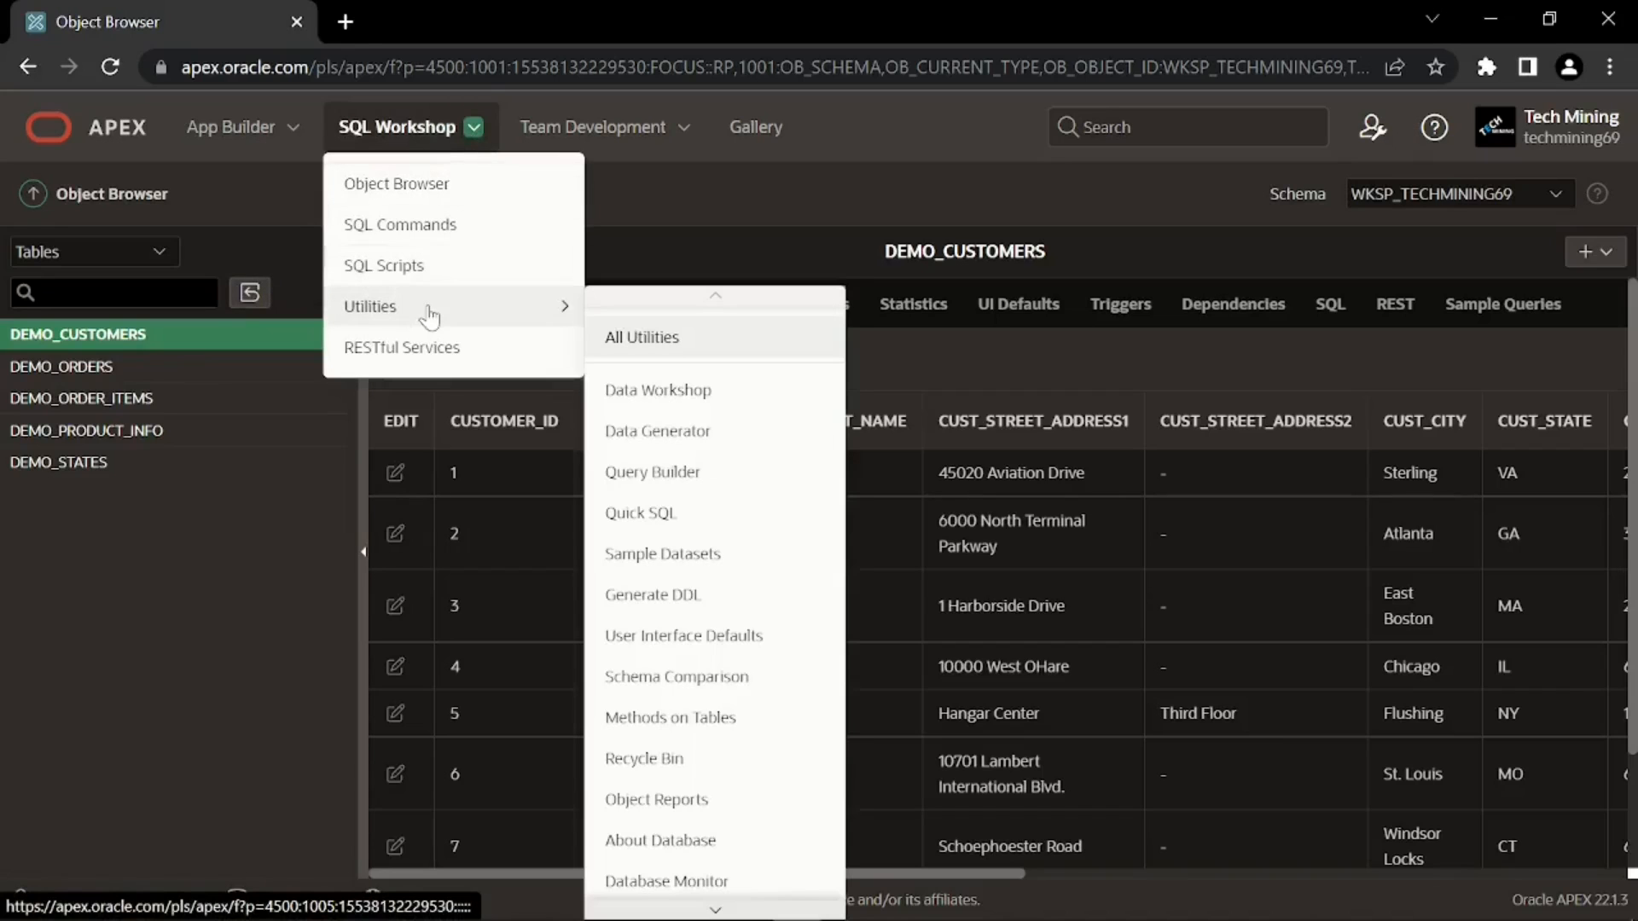
click(631, 392)
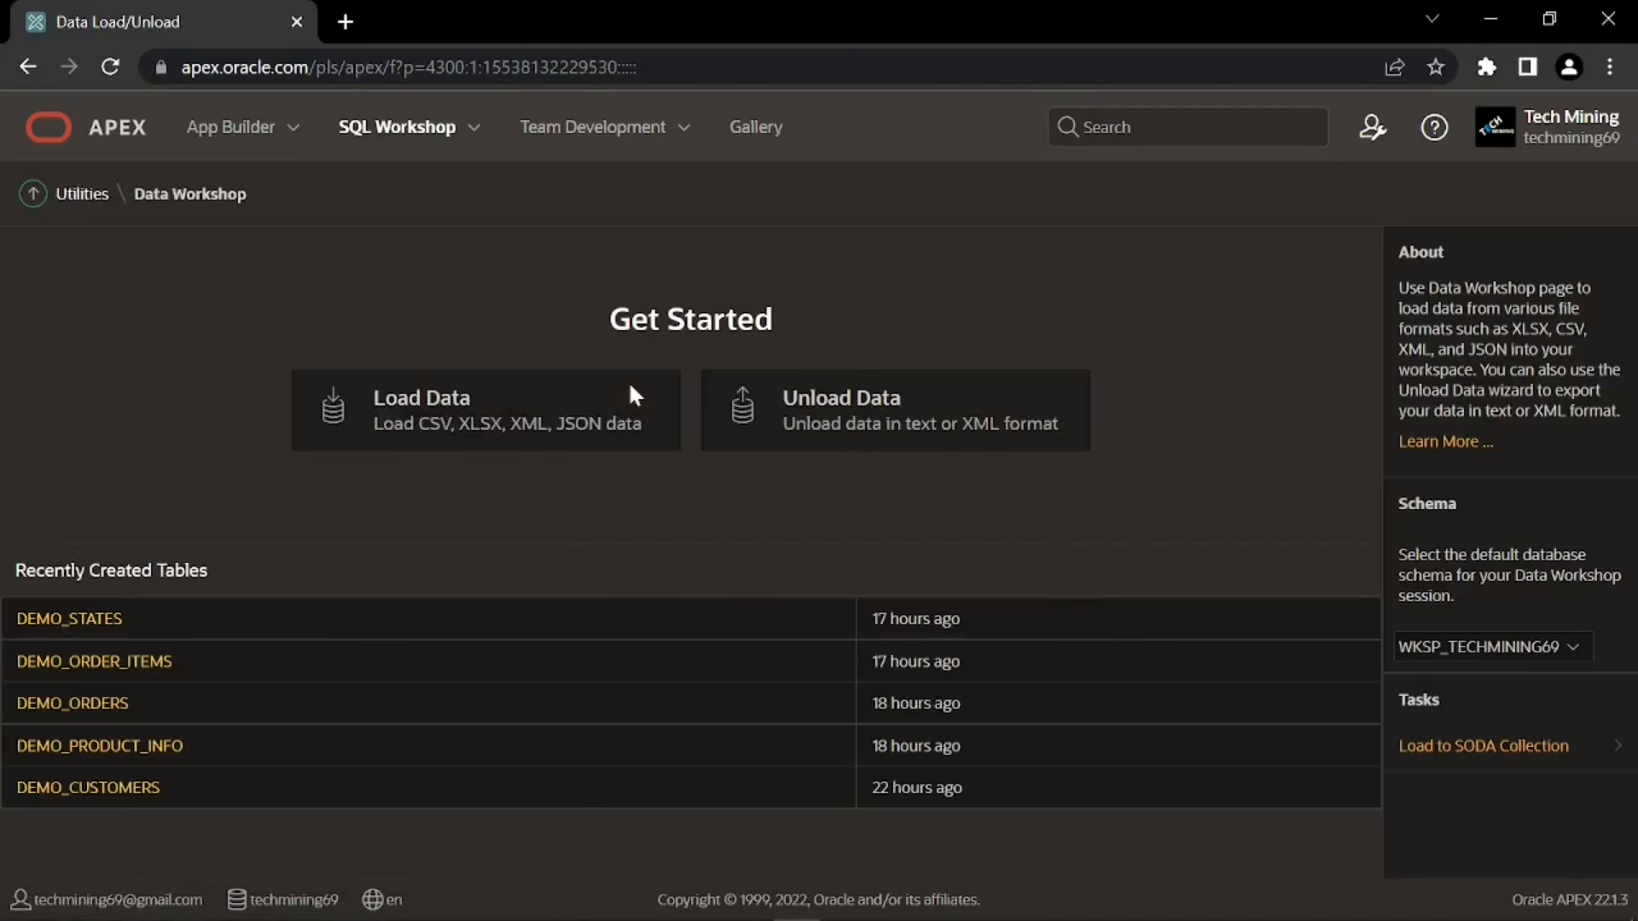
click(591, 406)
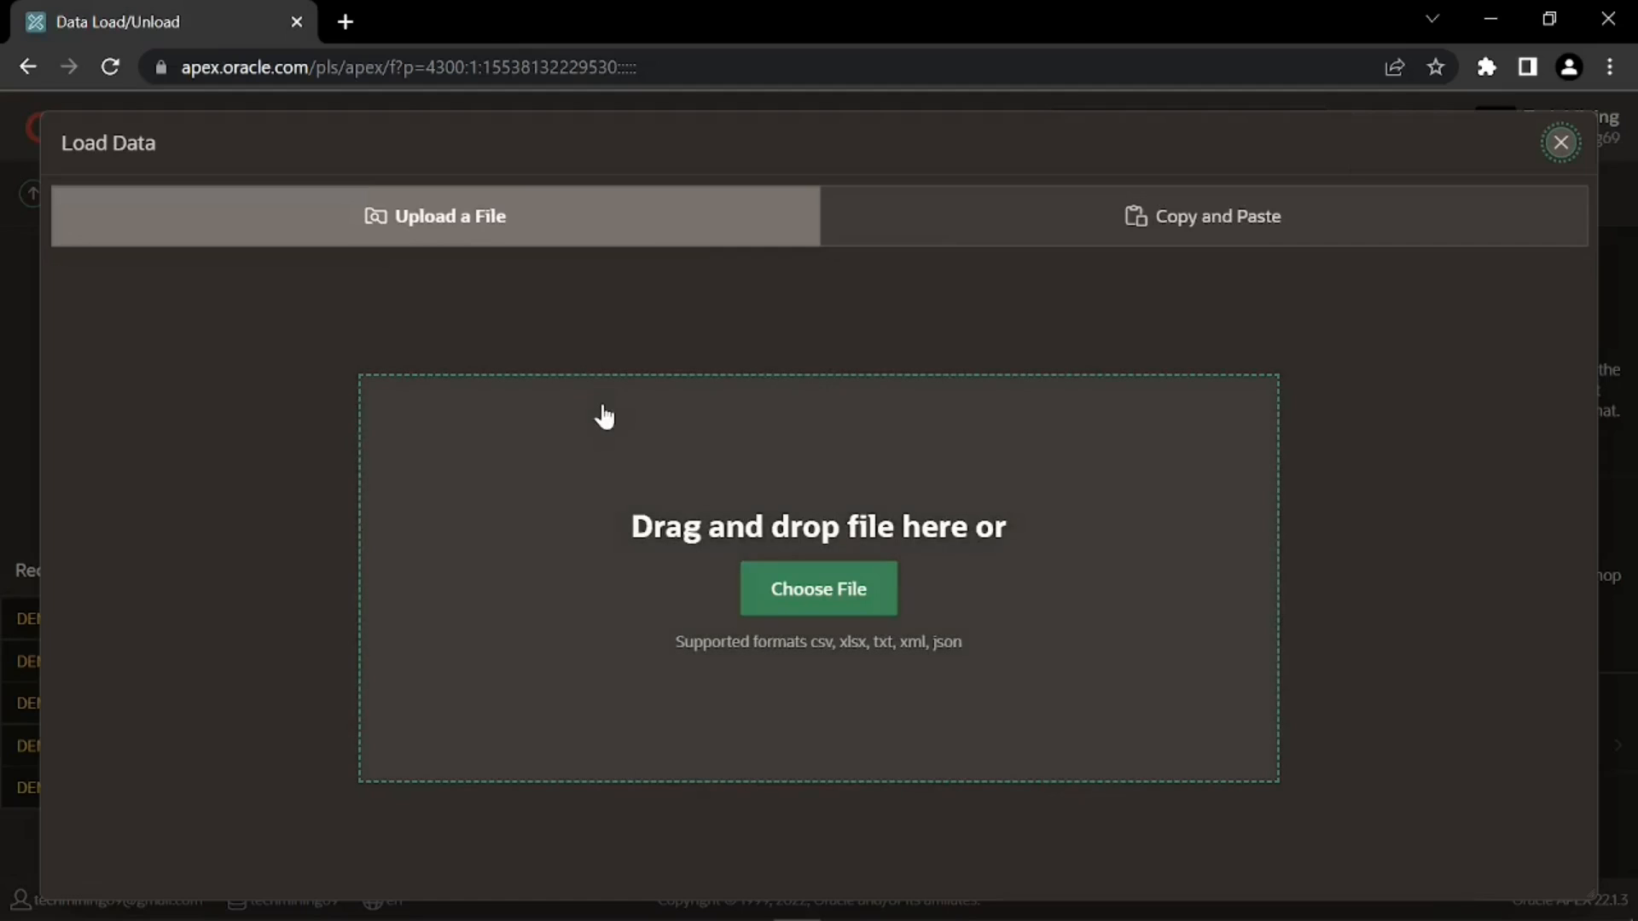
click(785, 580)
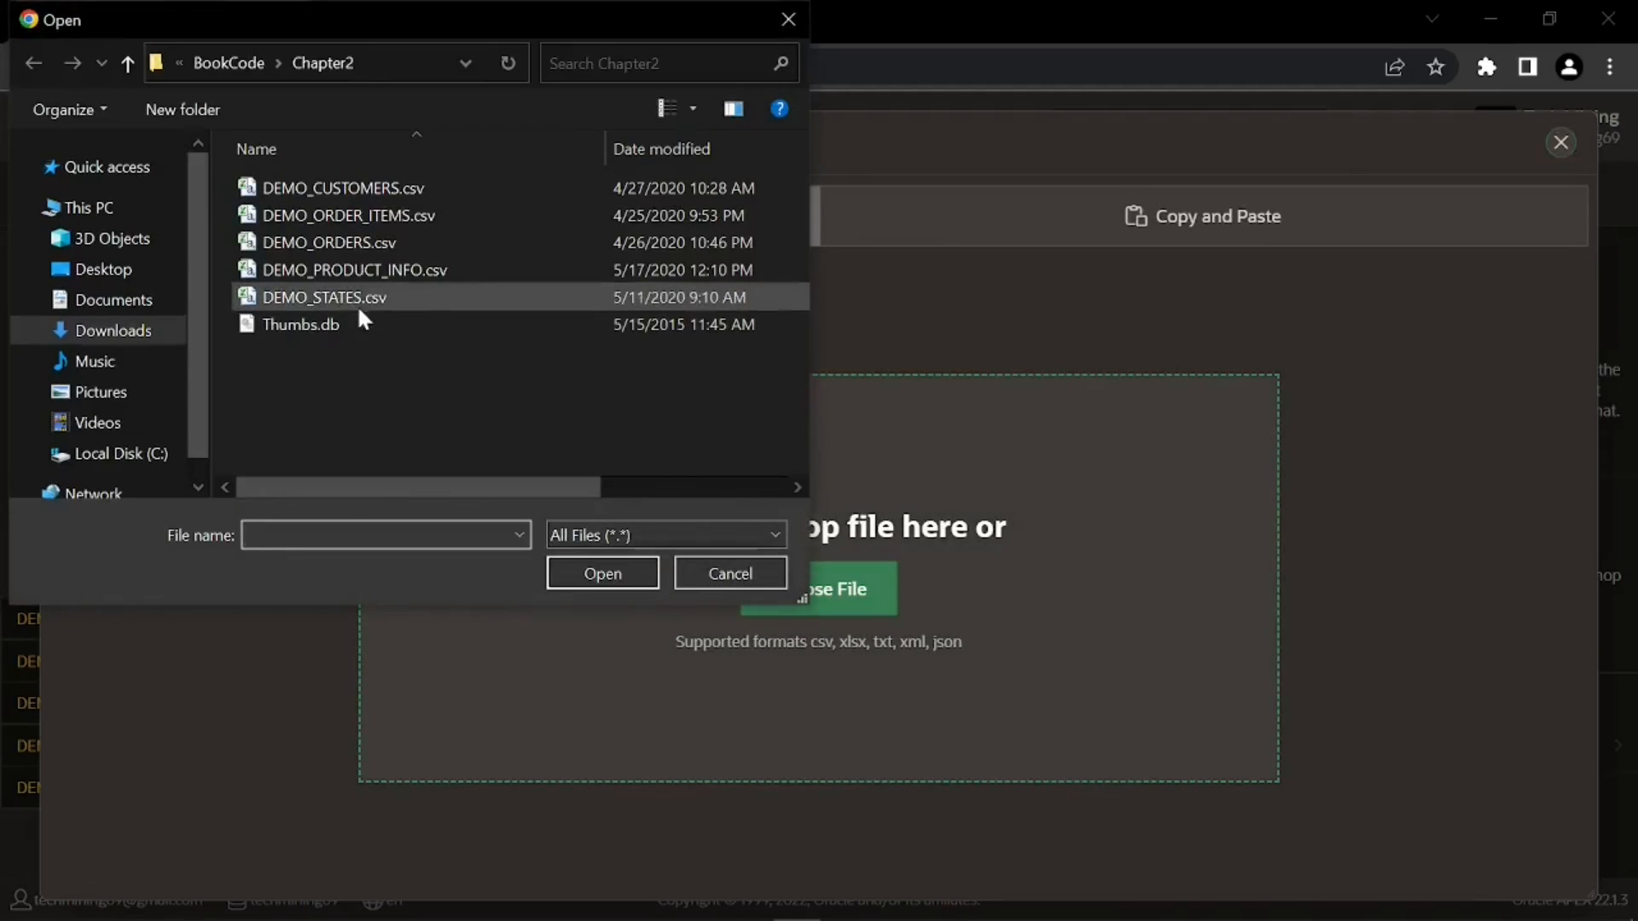
click(351, 297)
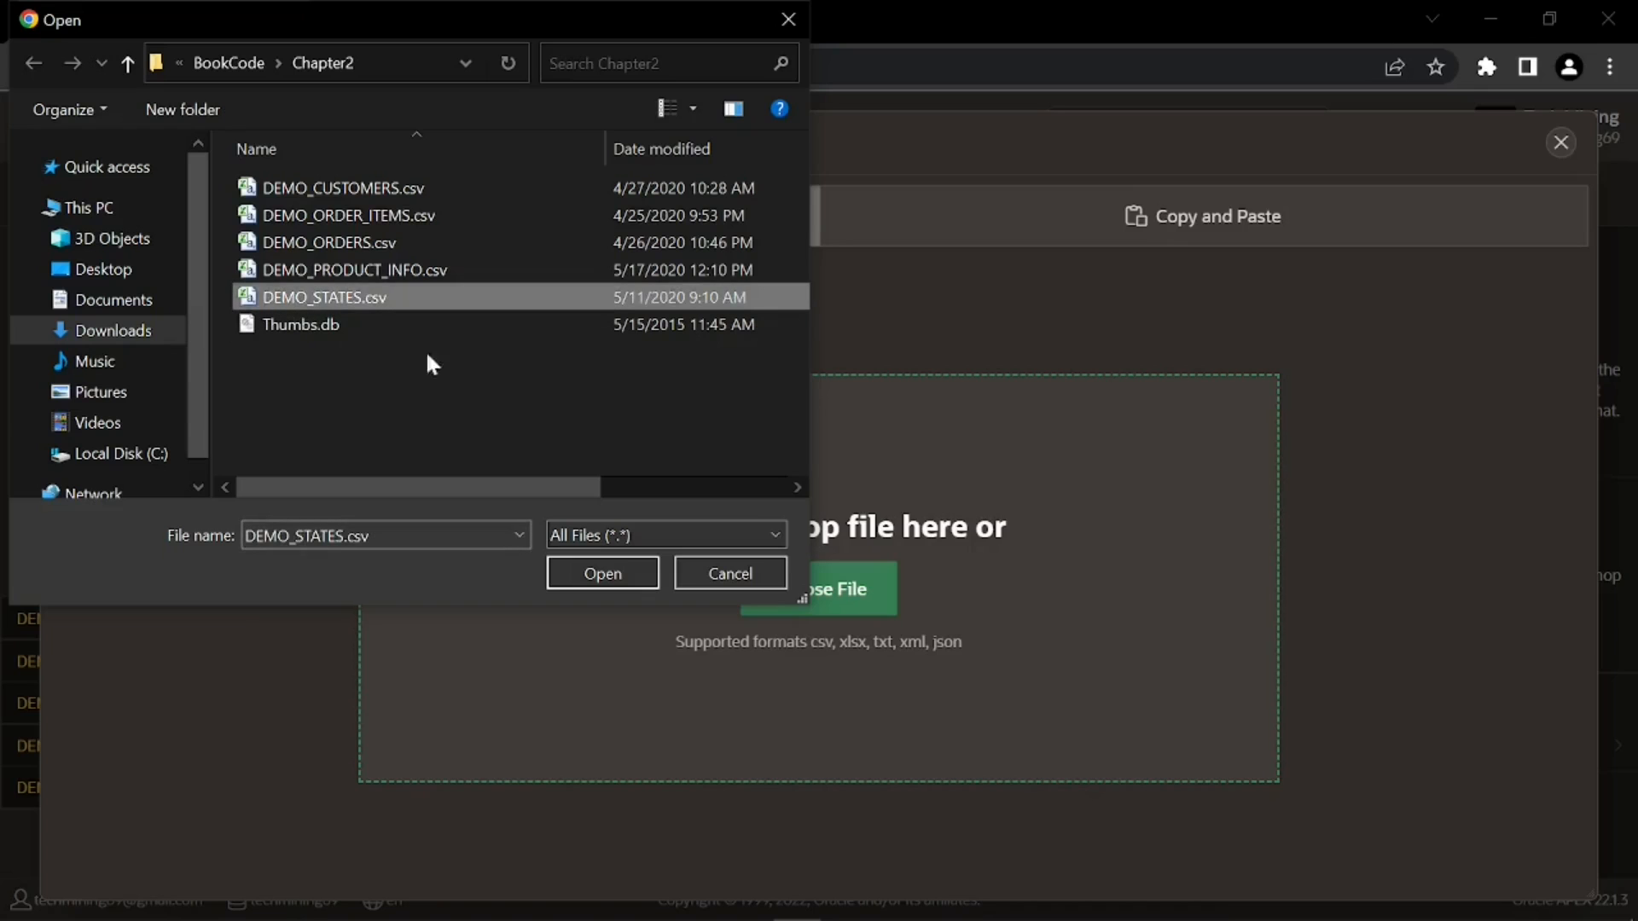
click(606, 573)
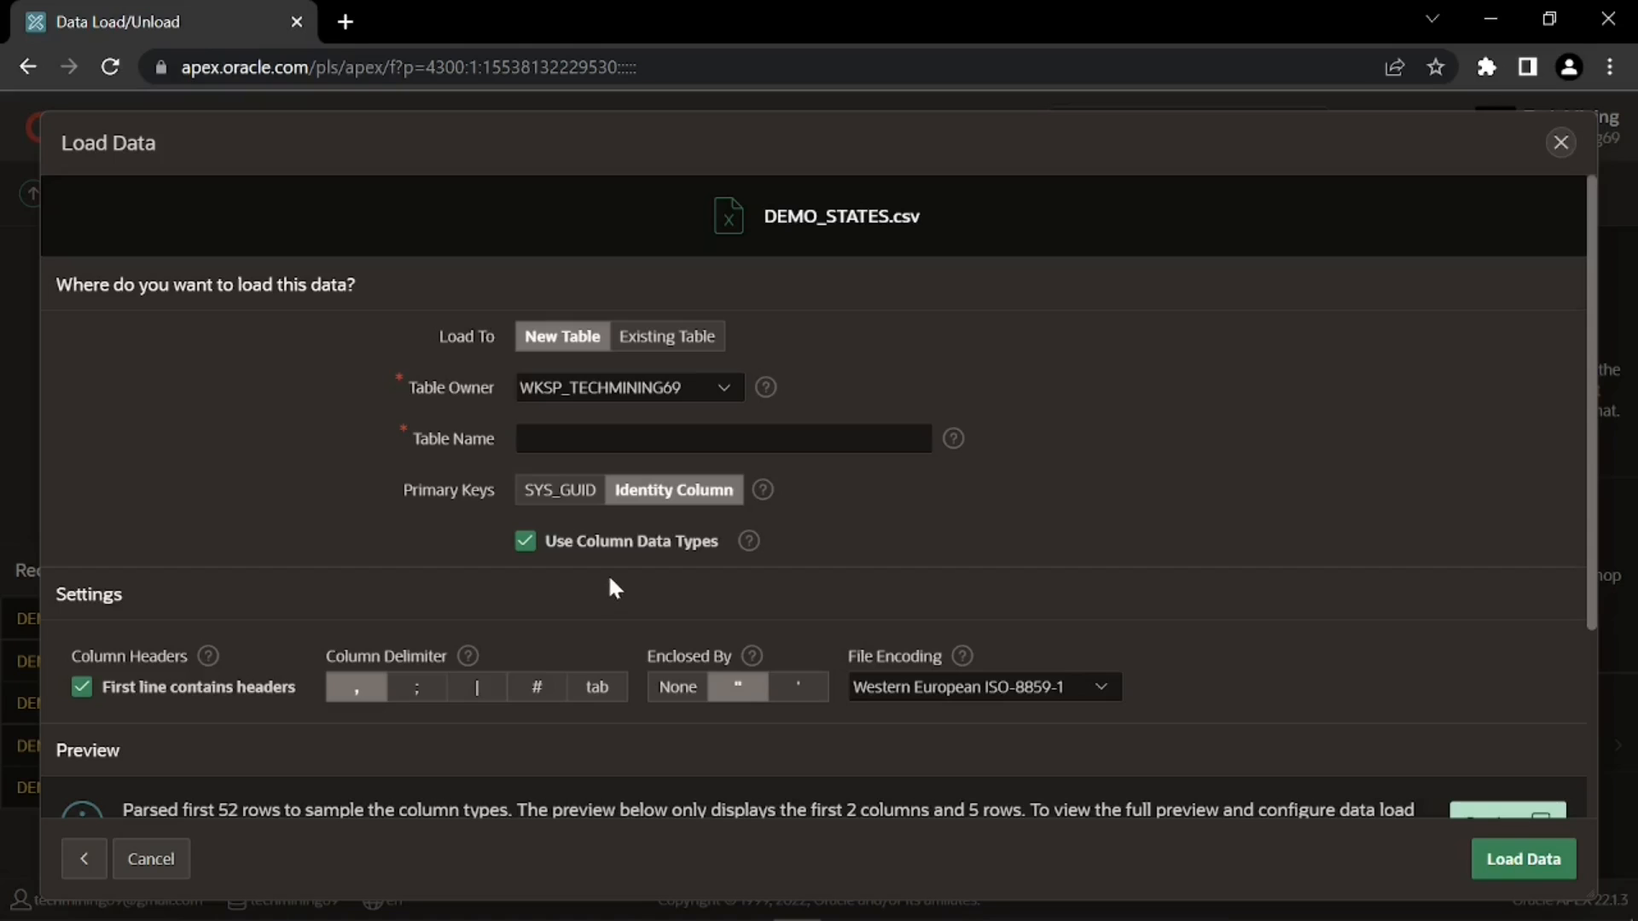
- Load the uploaded states data into the existing DEMO_STATES table, using the Append update method
click(653, 341)
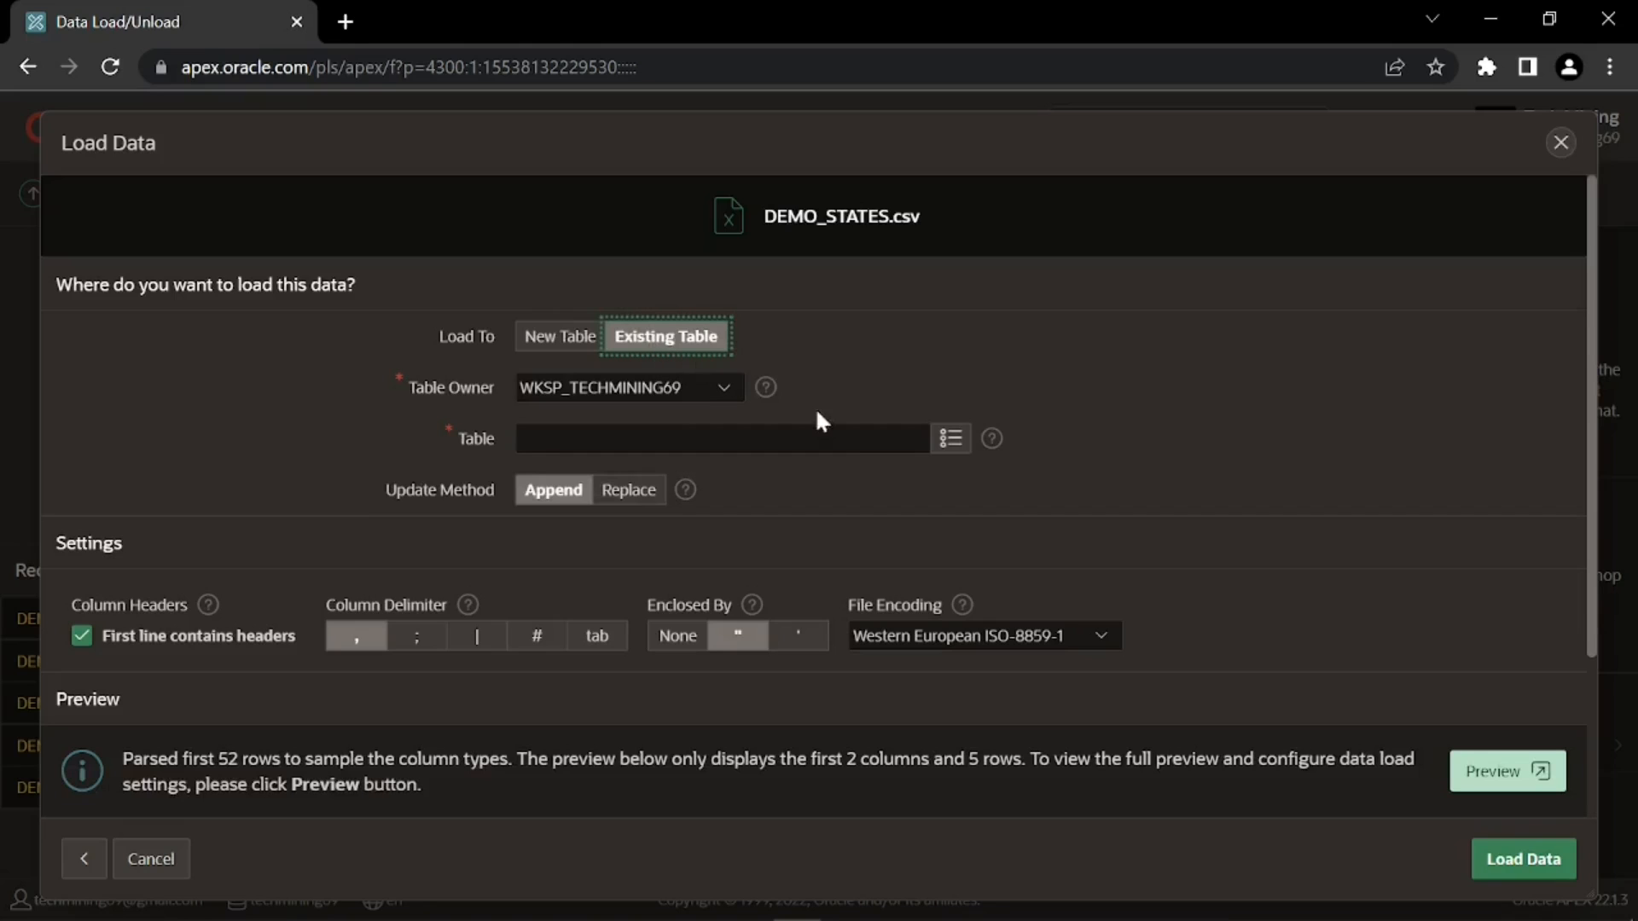
click(955, 446)
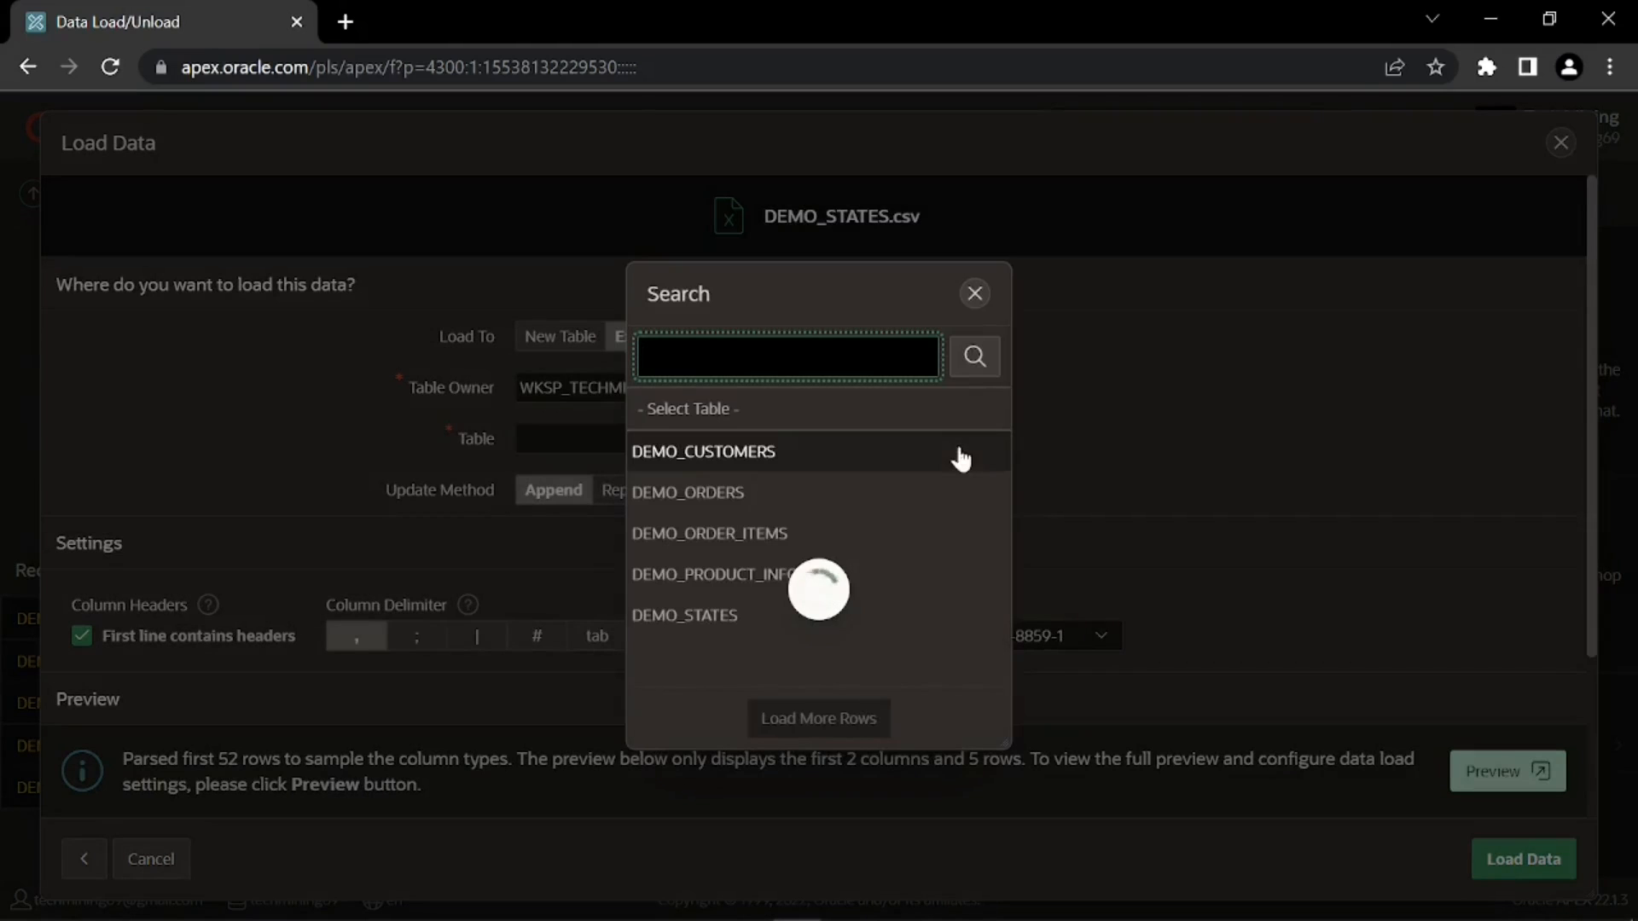
click(711, 620)
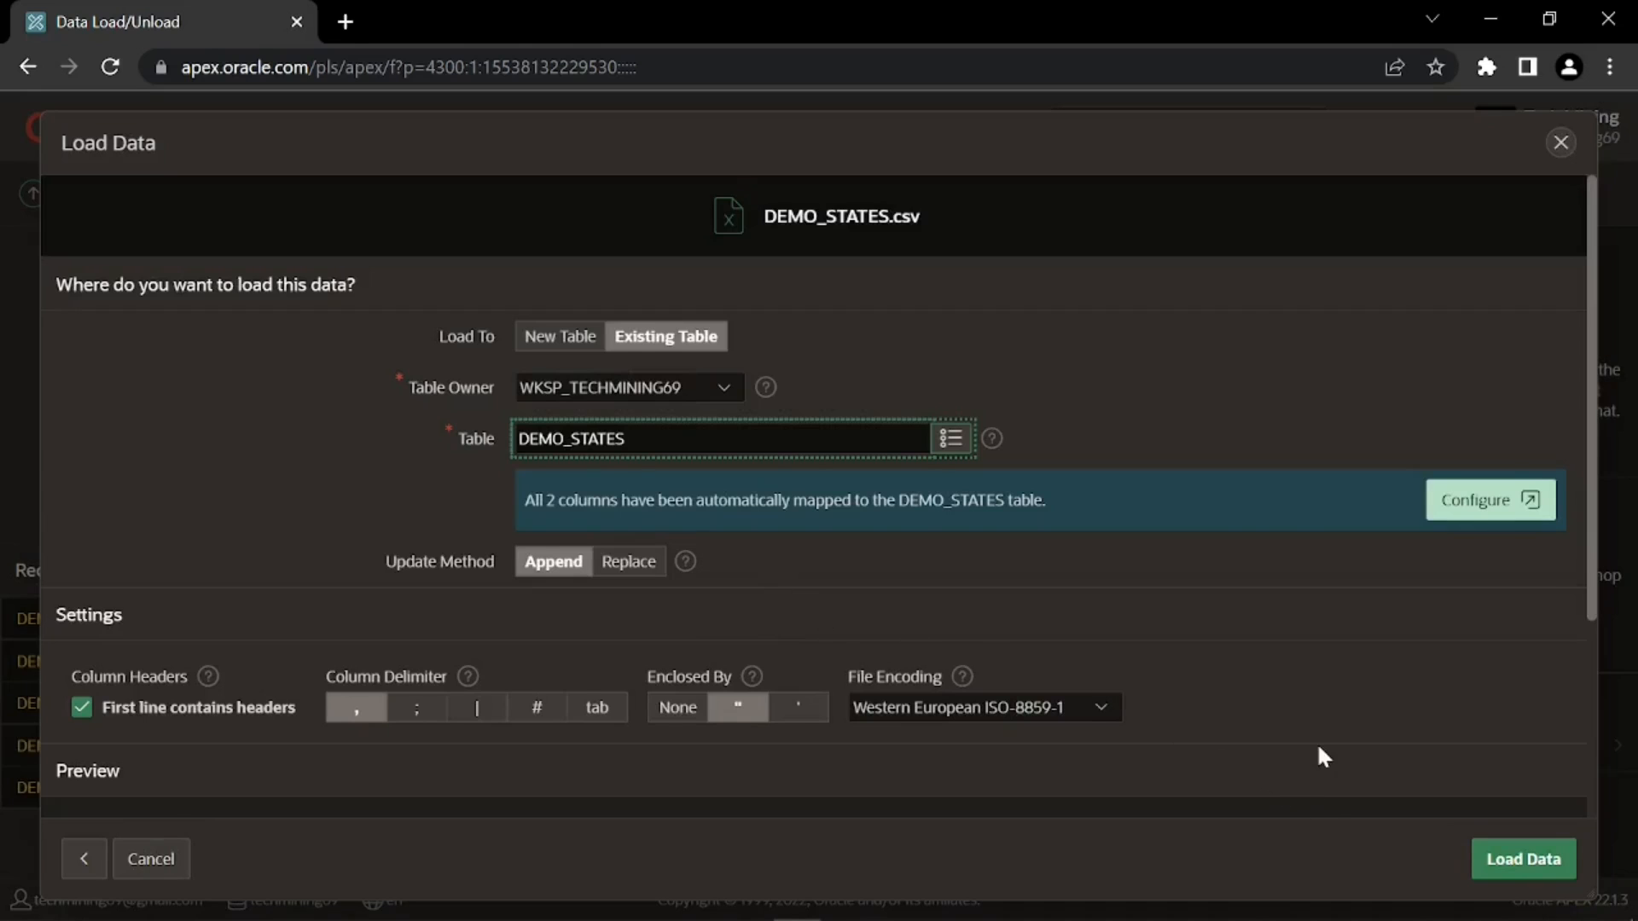
scroll(1317, 748, down, 3)
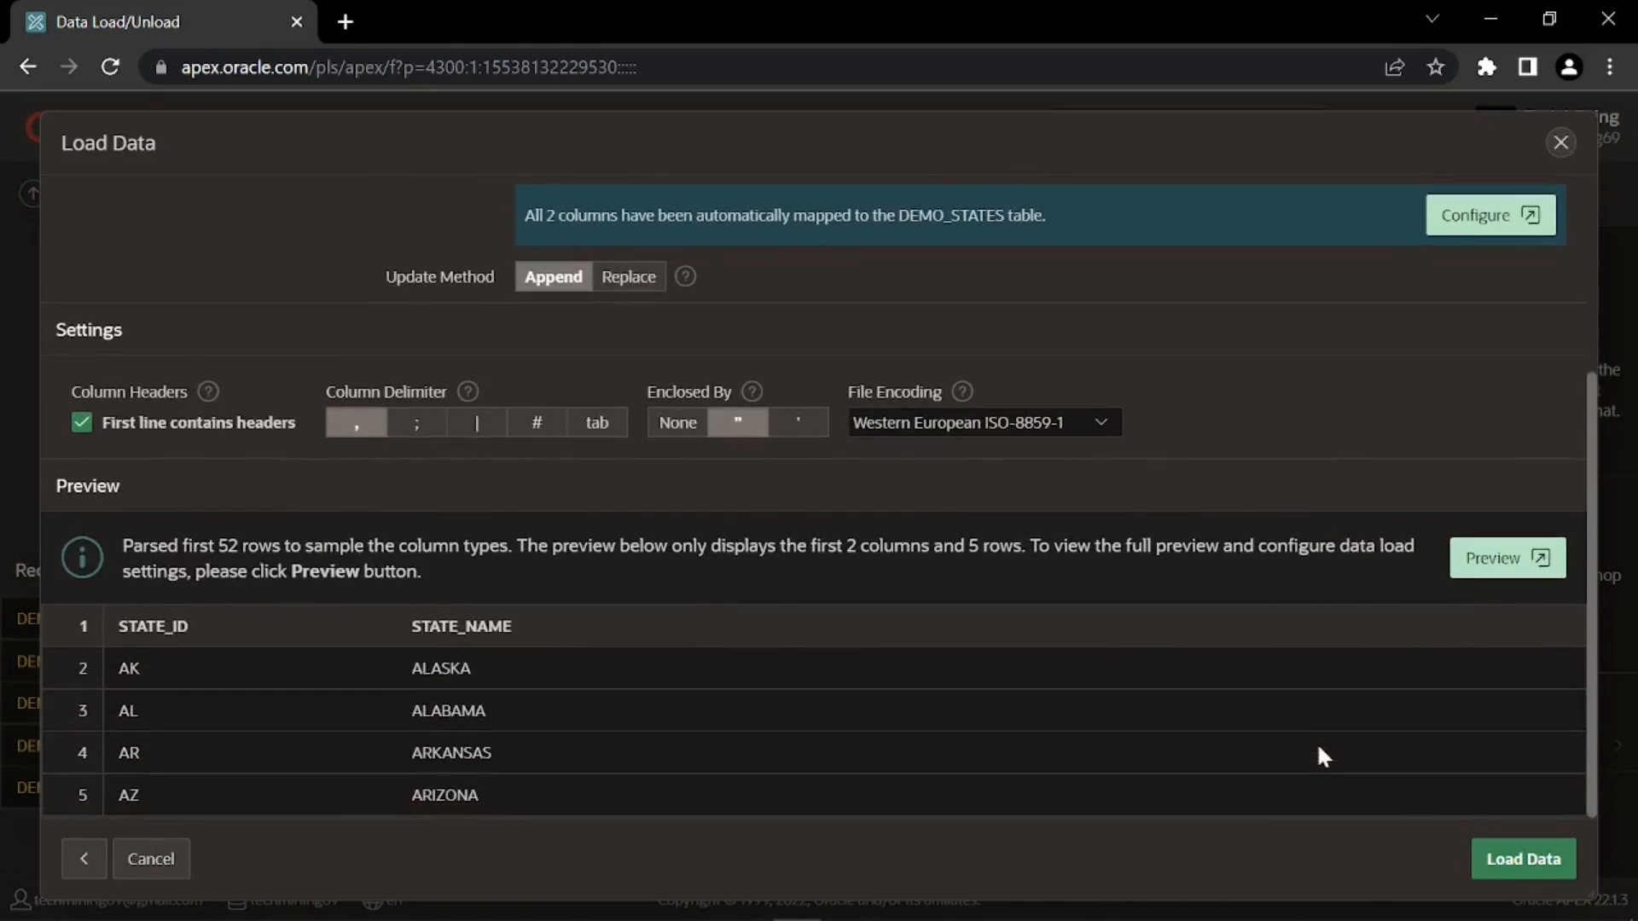
click(1526, 859)
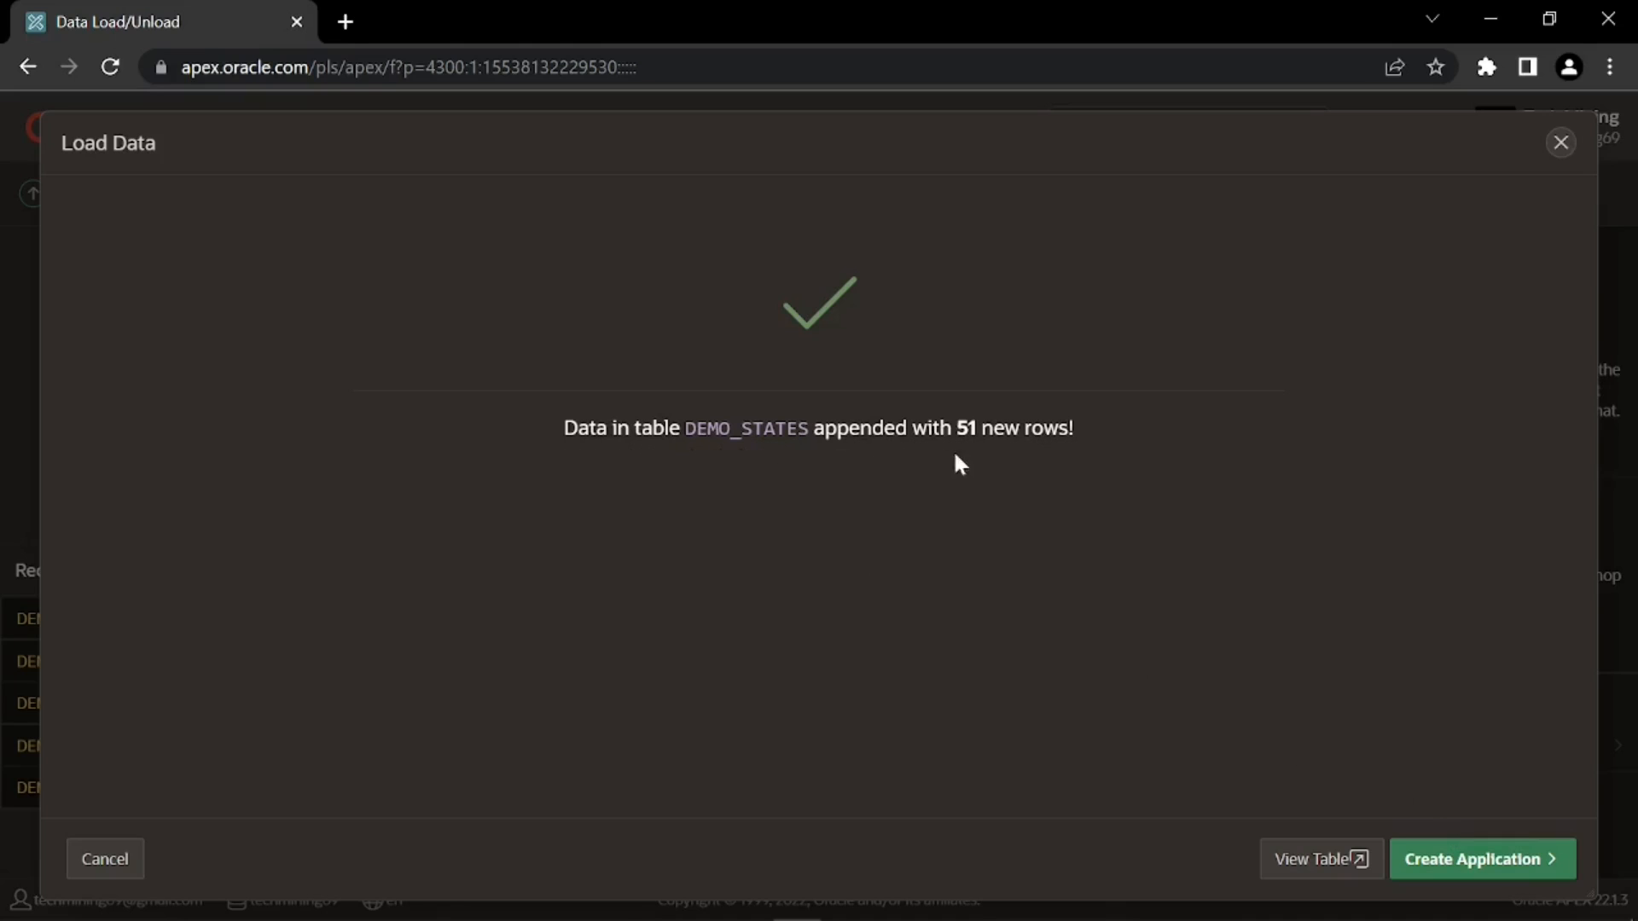
- View the DEMO_STATES table and examine its loaded rows
click(1315, 857)
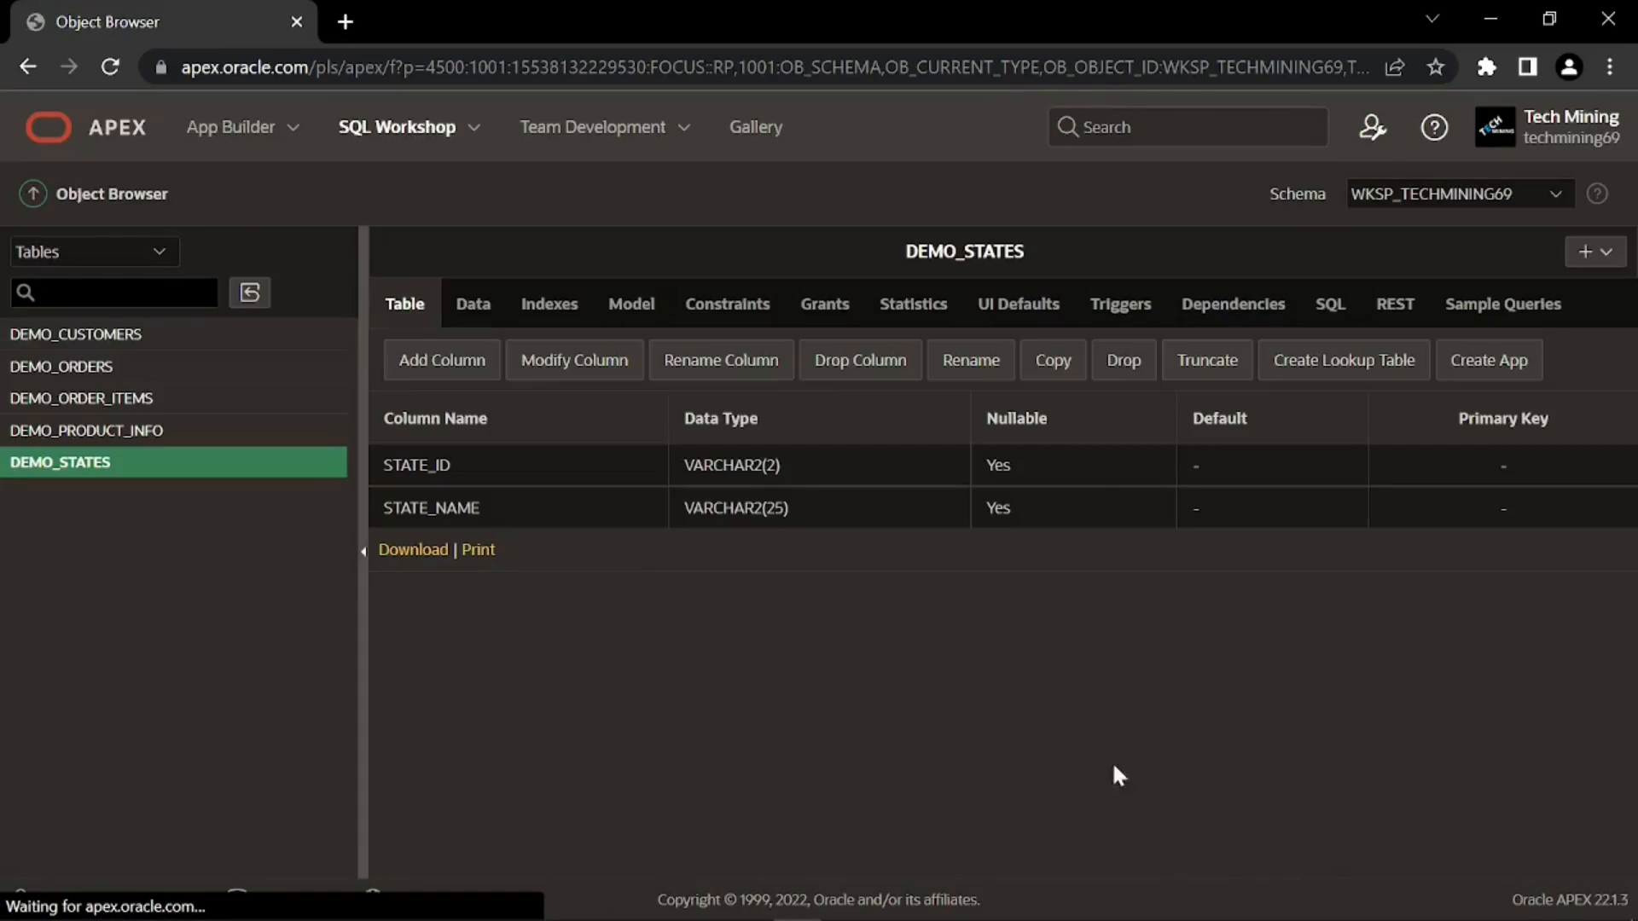
click(486, 325)
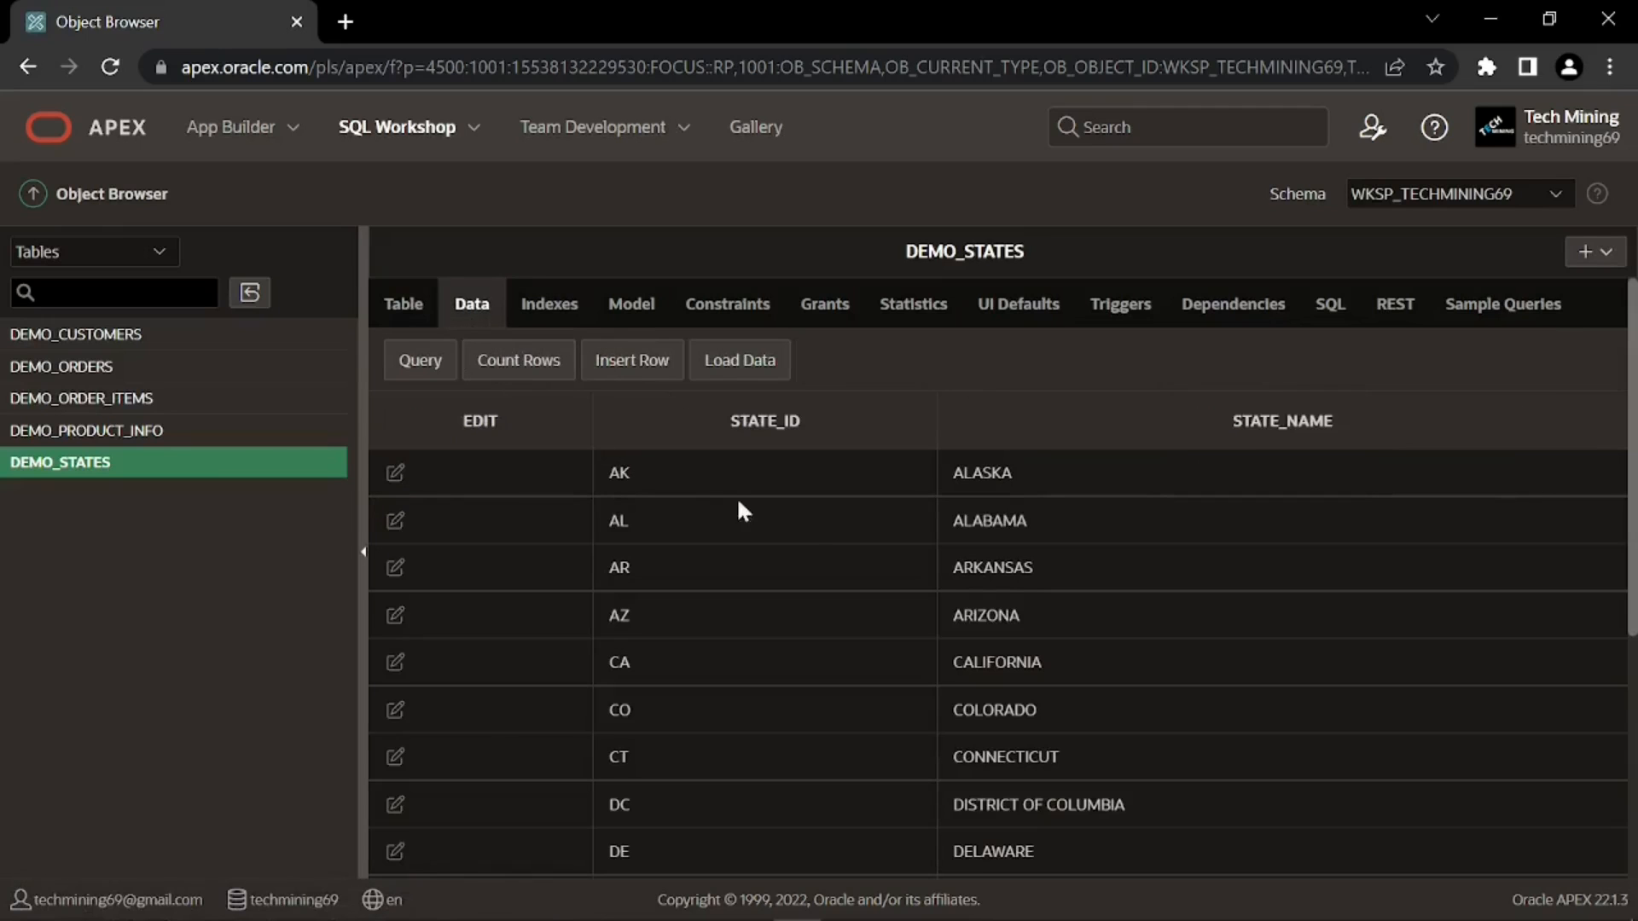
scroll(807, 541, down, 5)
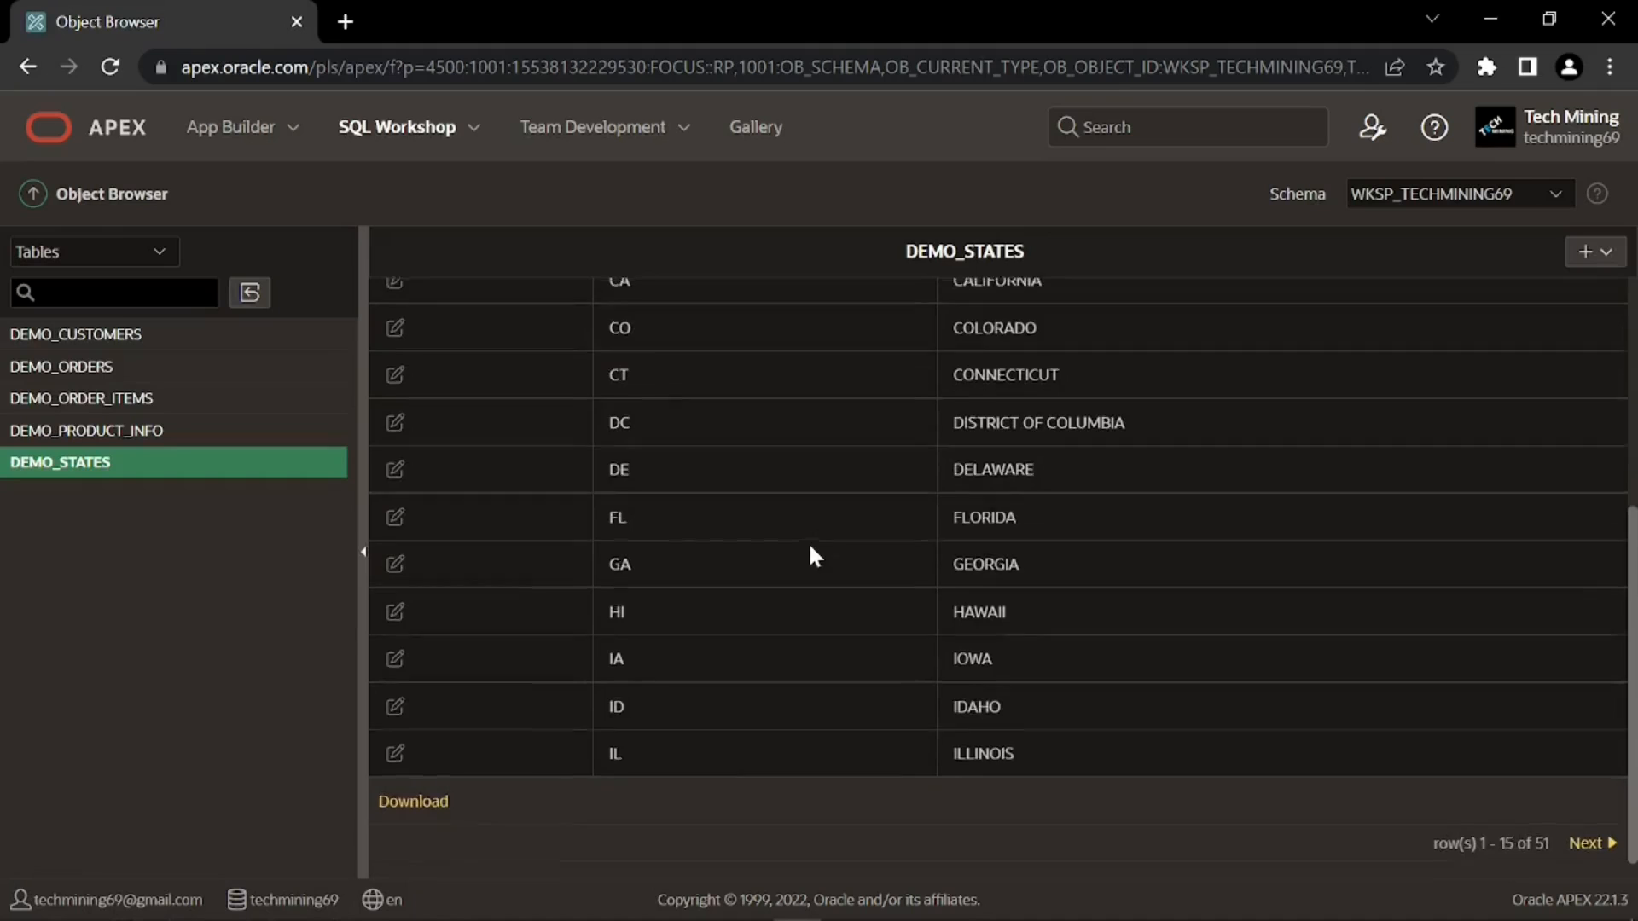
scroll(807, 541, up, 5)
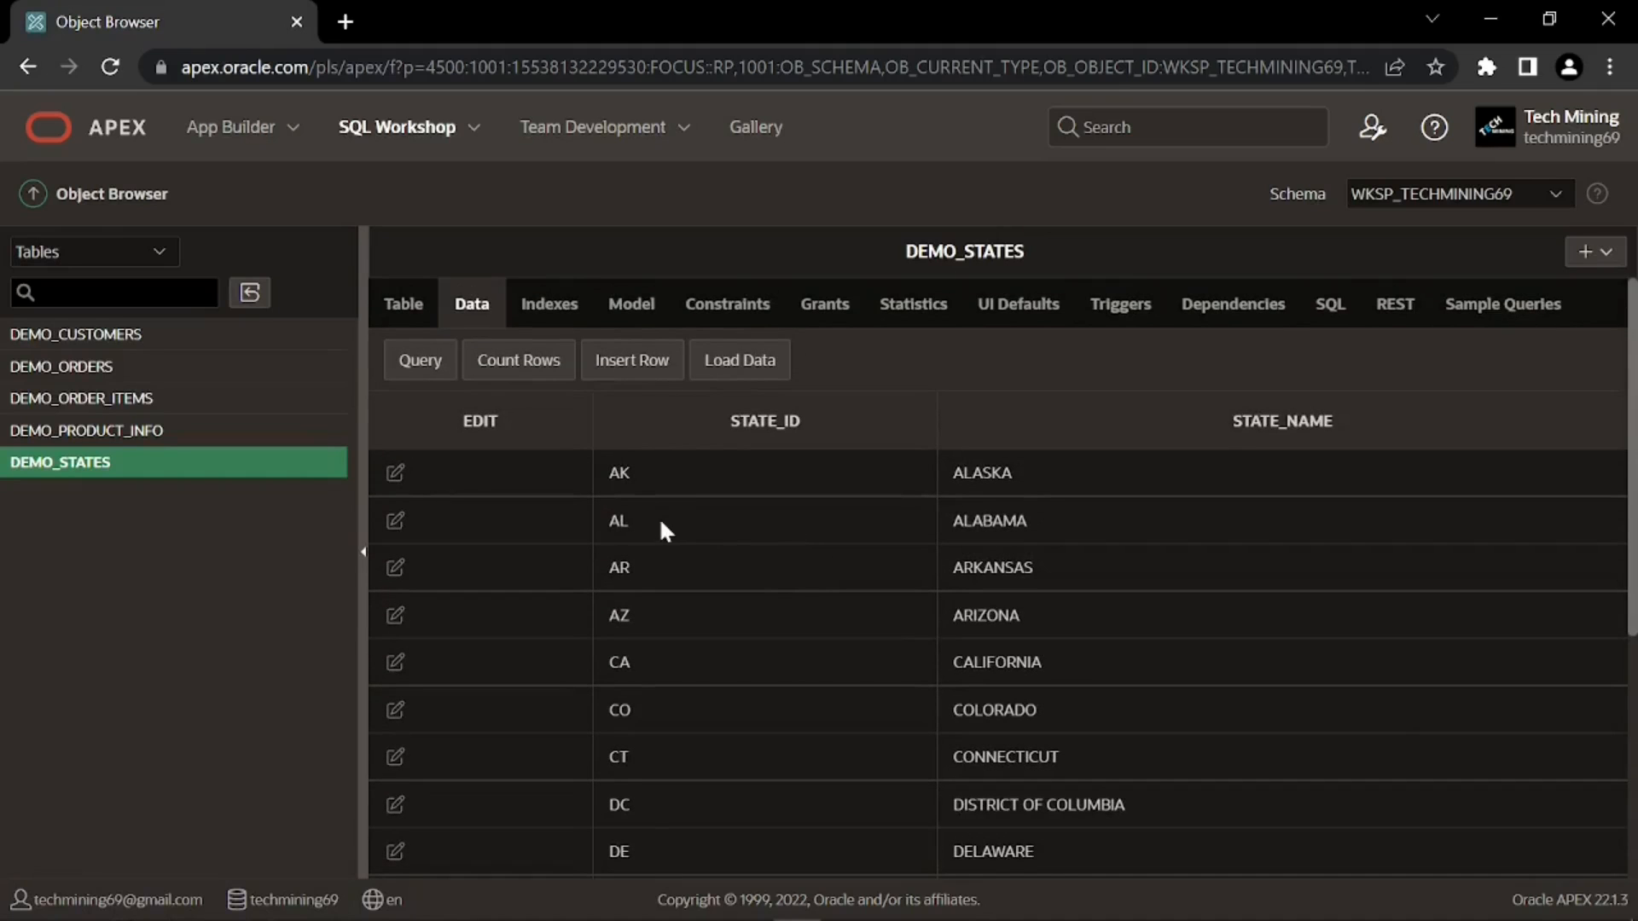
click(111, 480)
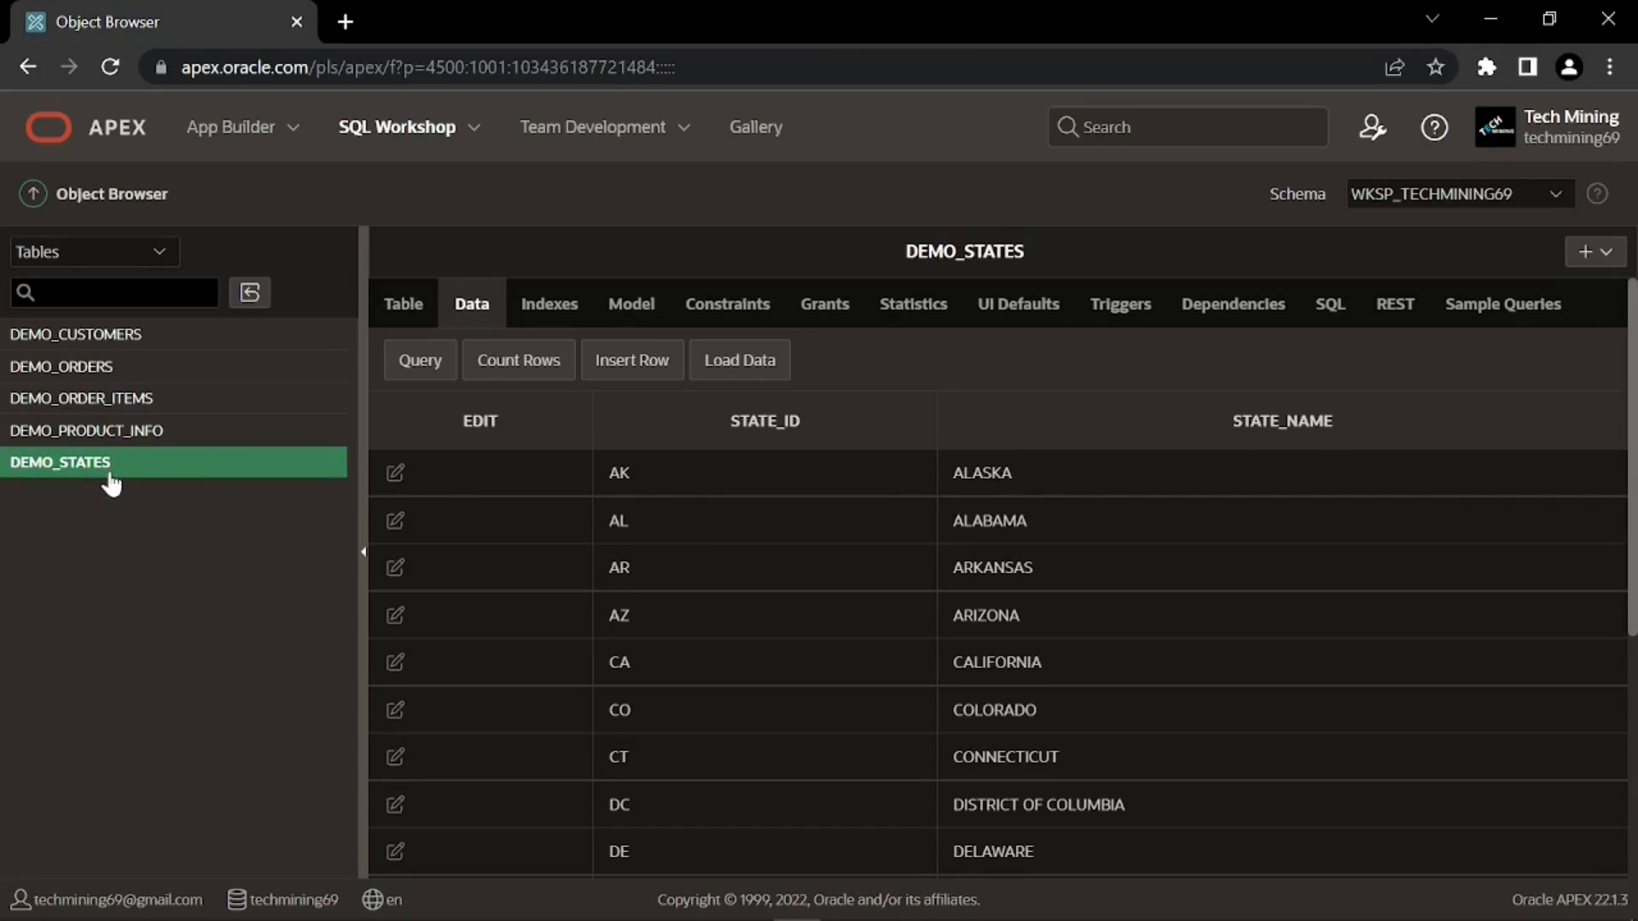
- Return to Data Workshop, start another data load and upload DEMO_PRODUCT_INFO.csv from the Chapter2 folder
click(474, 130)
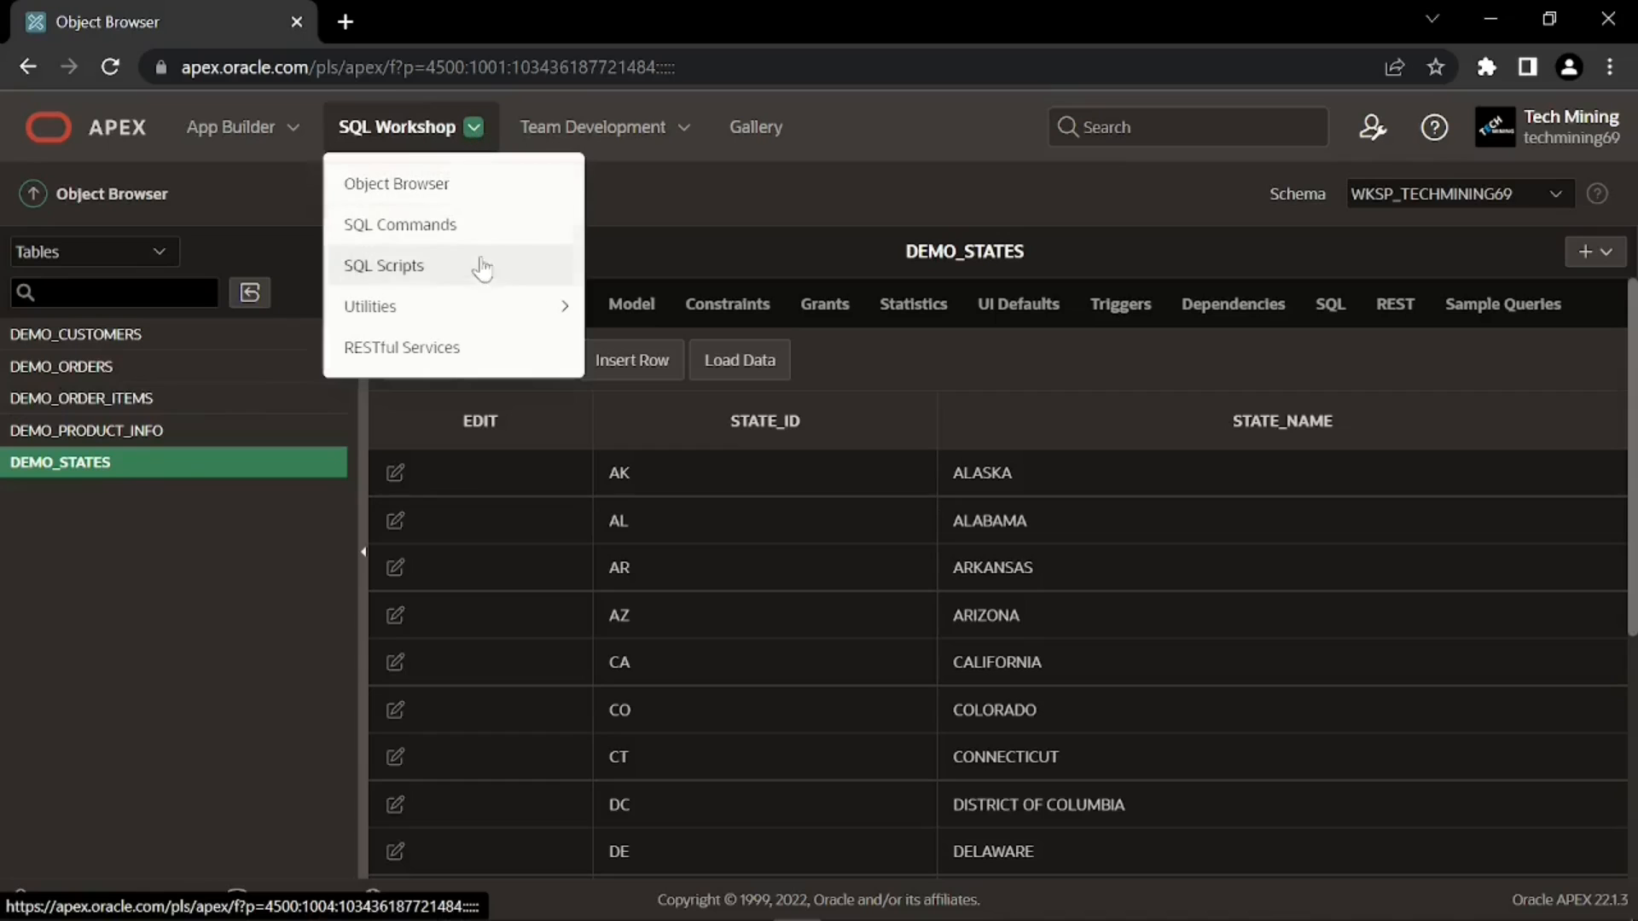
mouse_move(527, 307)
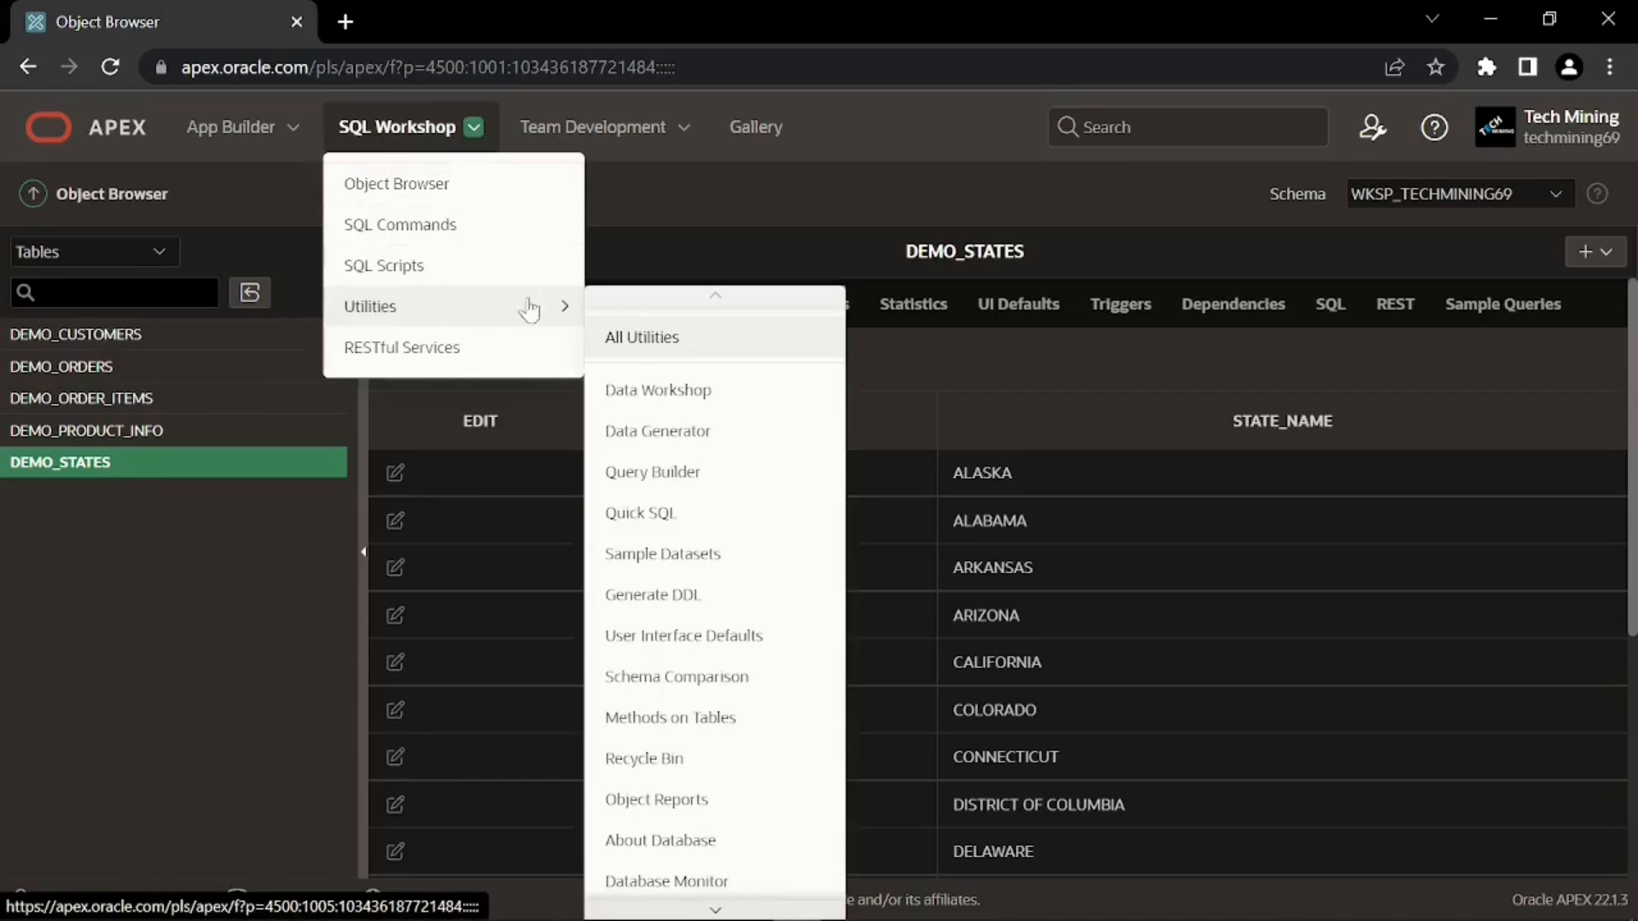
click(653, 391)
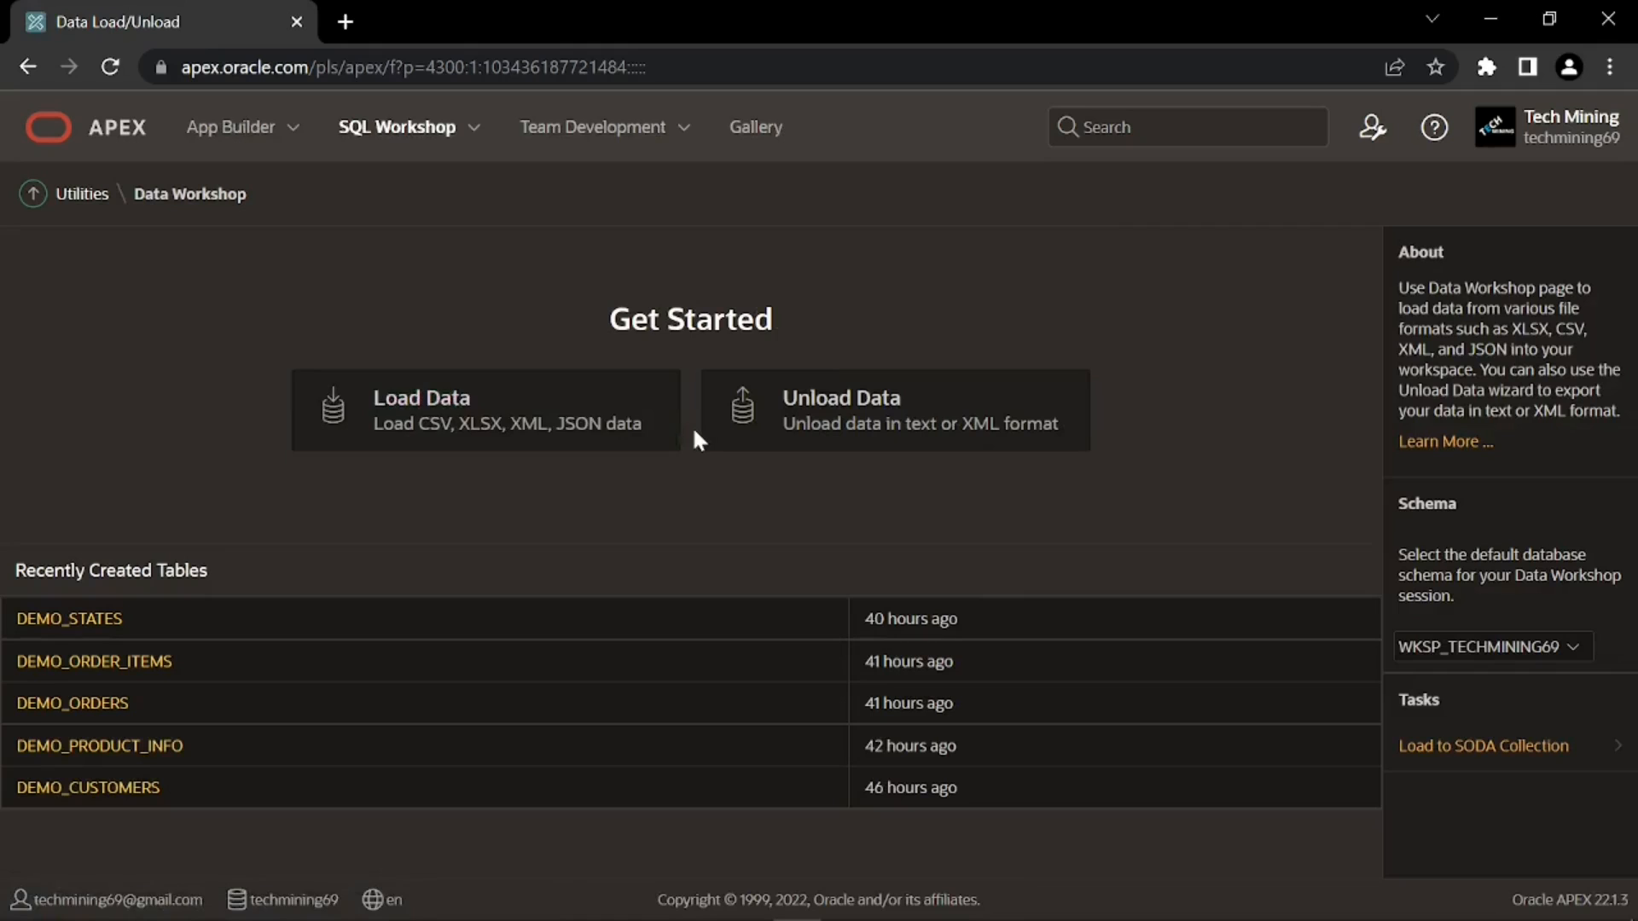
click(544, 416)
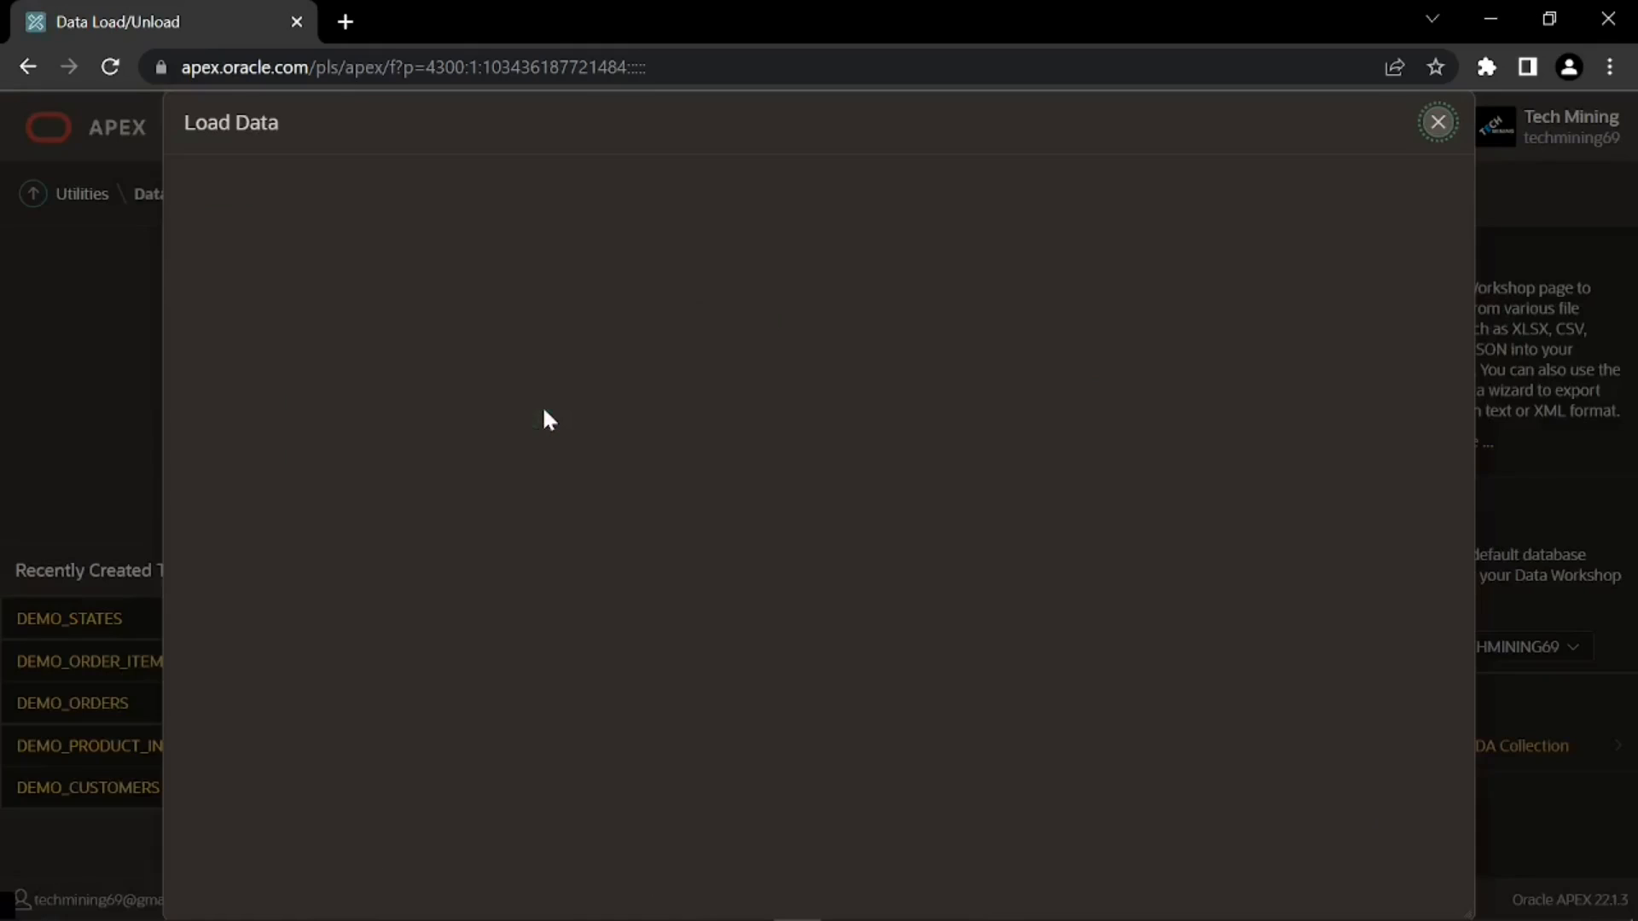
click(826, 611)
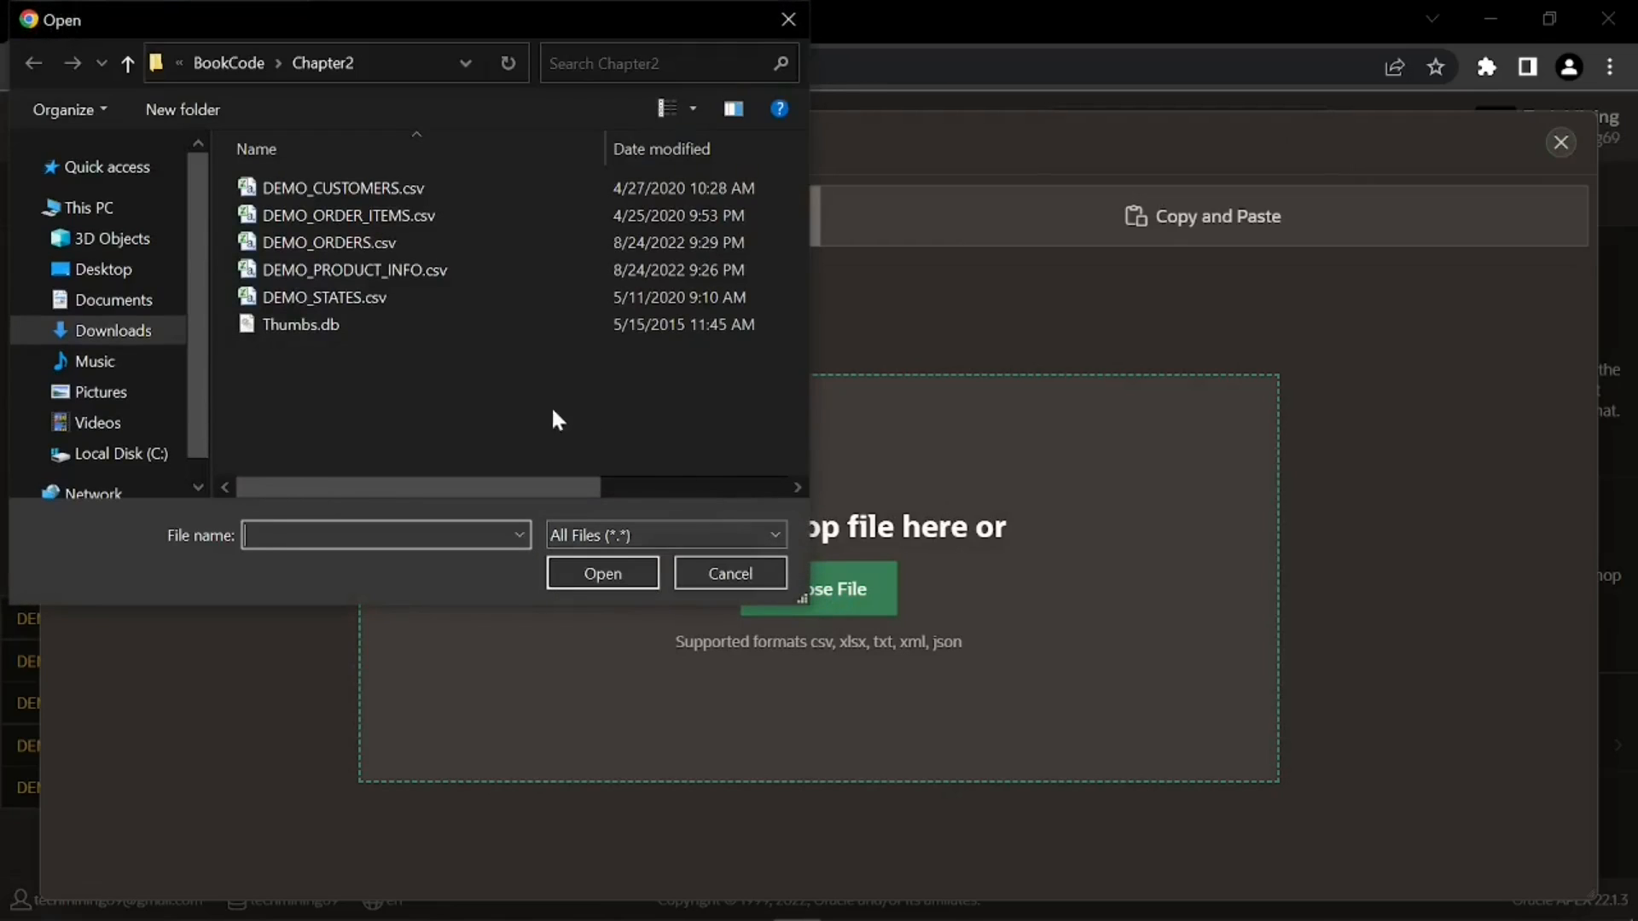
click(389, 269)
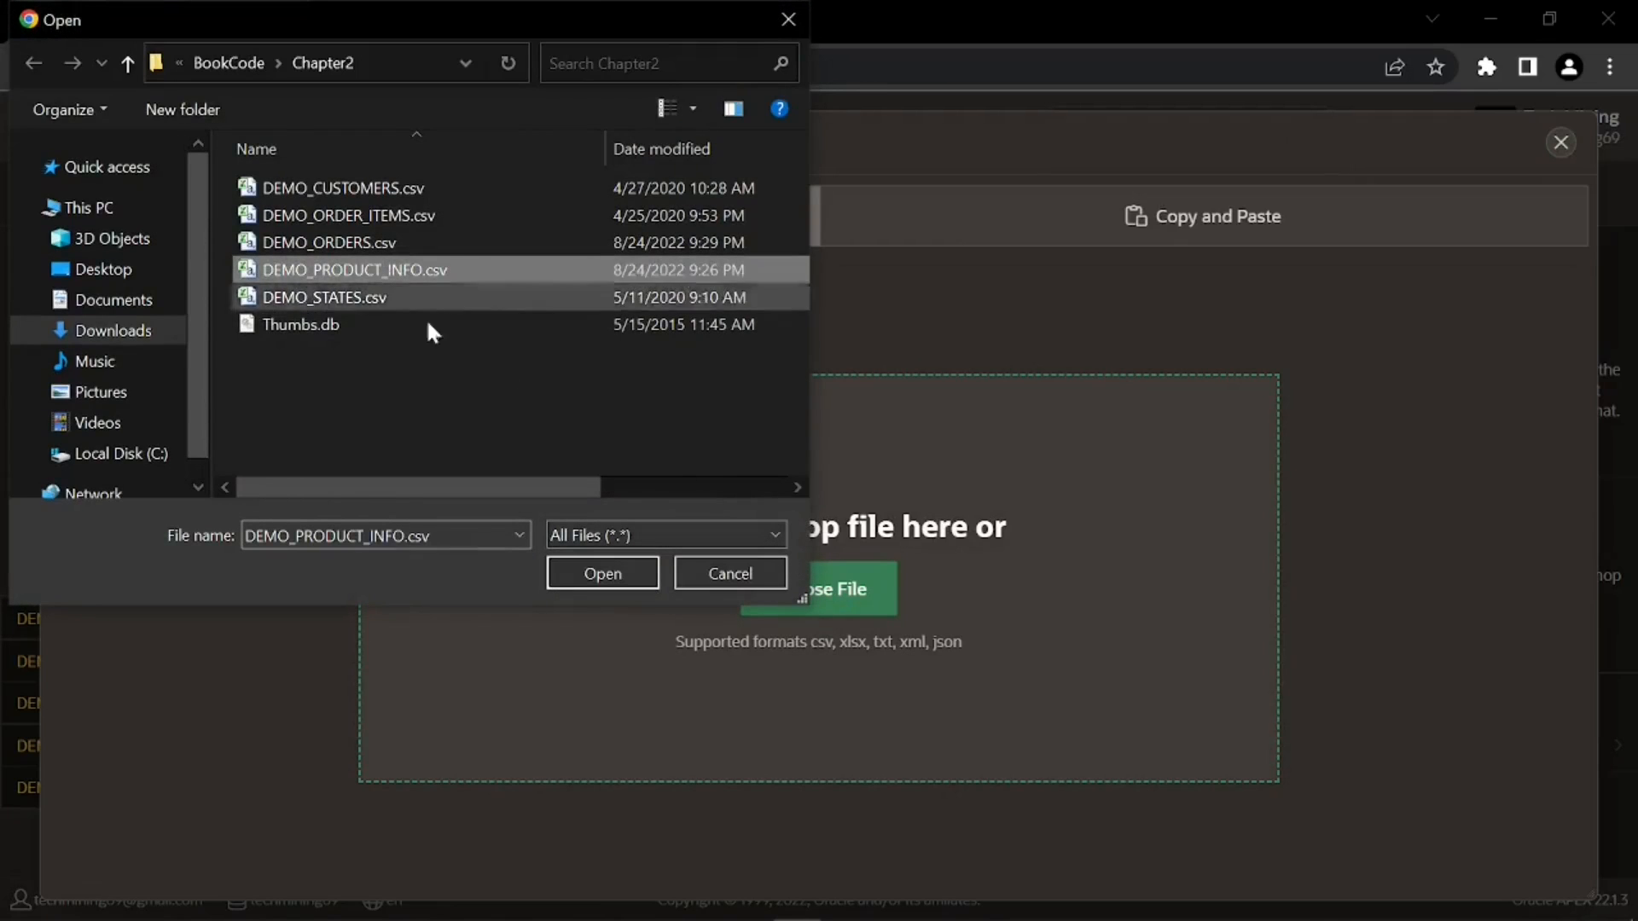
click(604, 575)
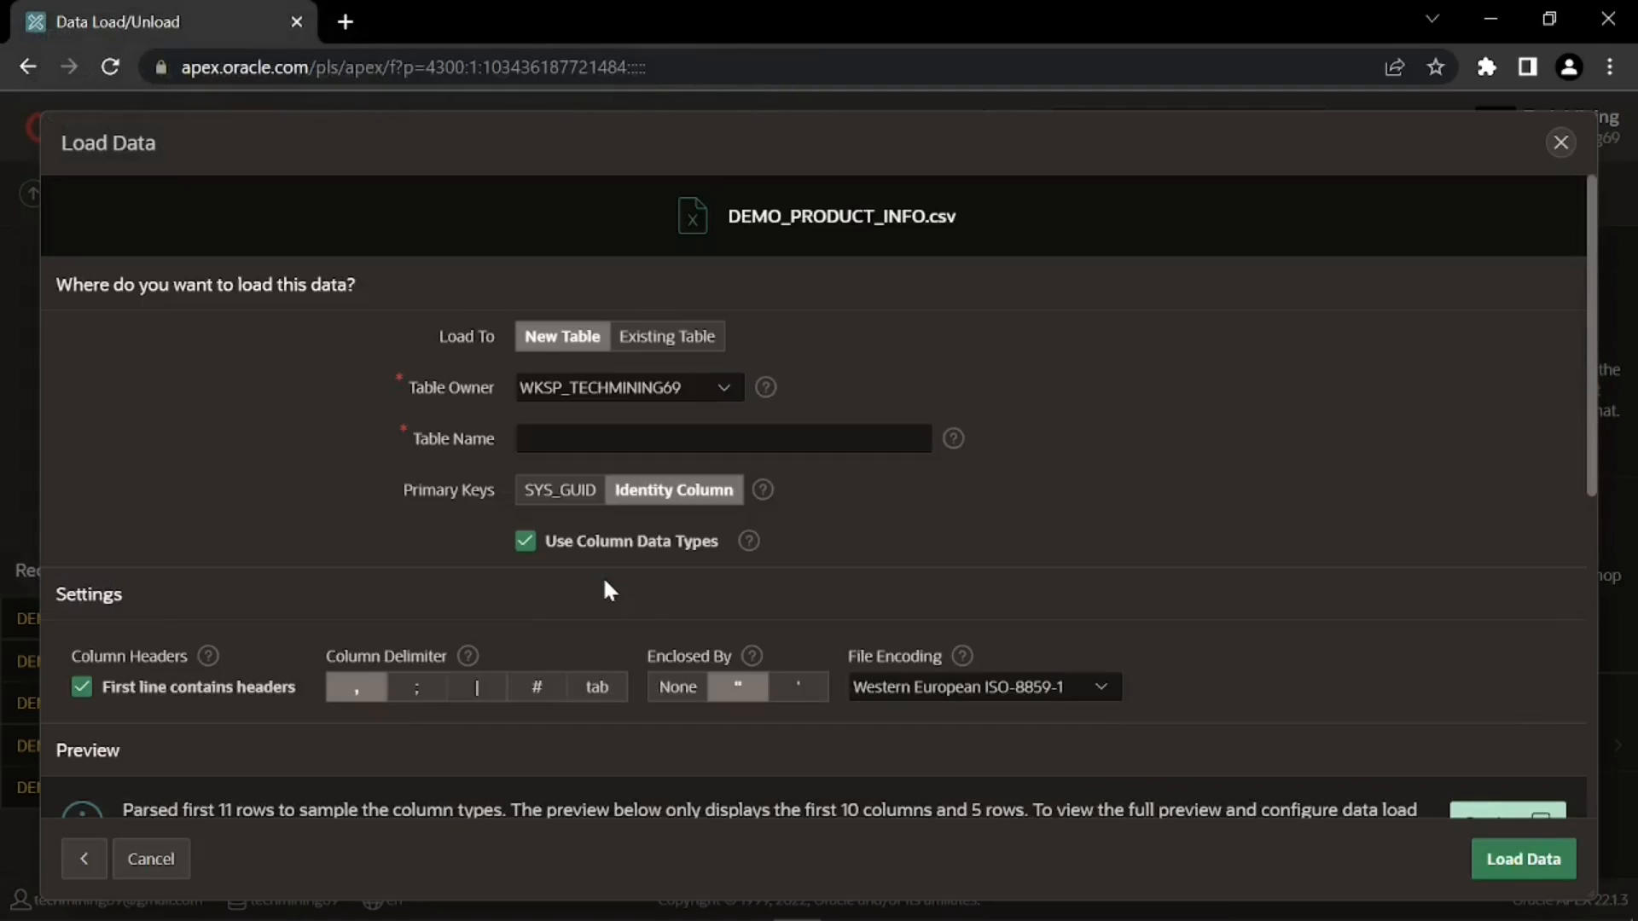
- Load the uploaded product data into the existing DEMO_PRODUCT_INFO table, using the Append update method
click(676, 337)
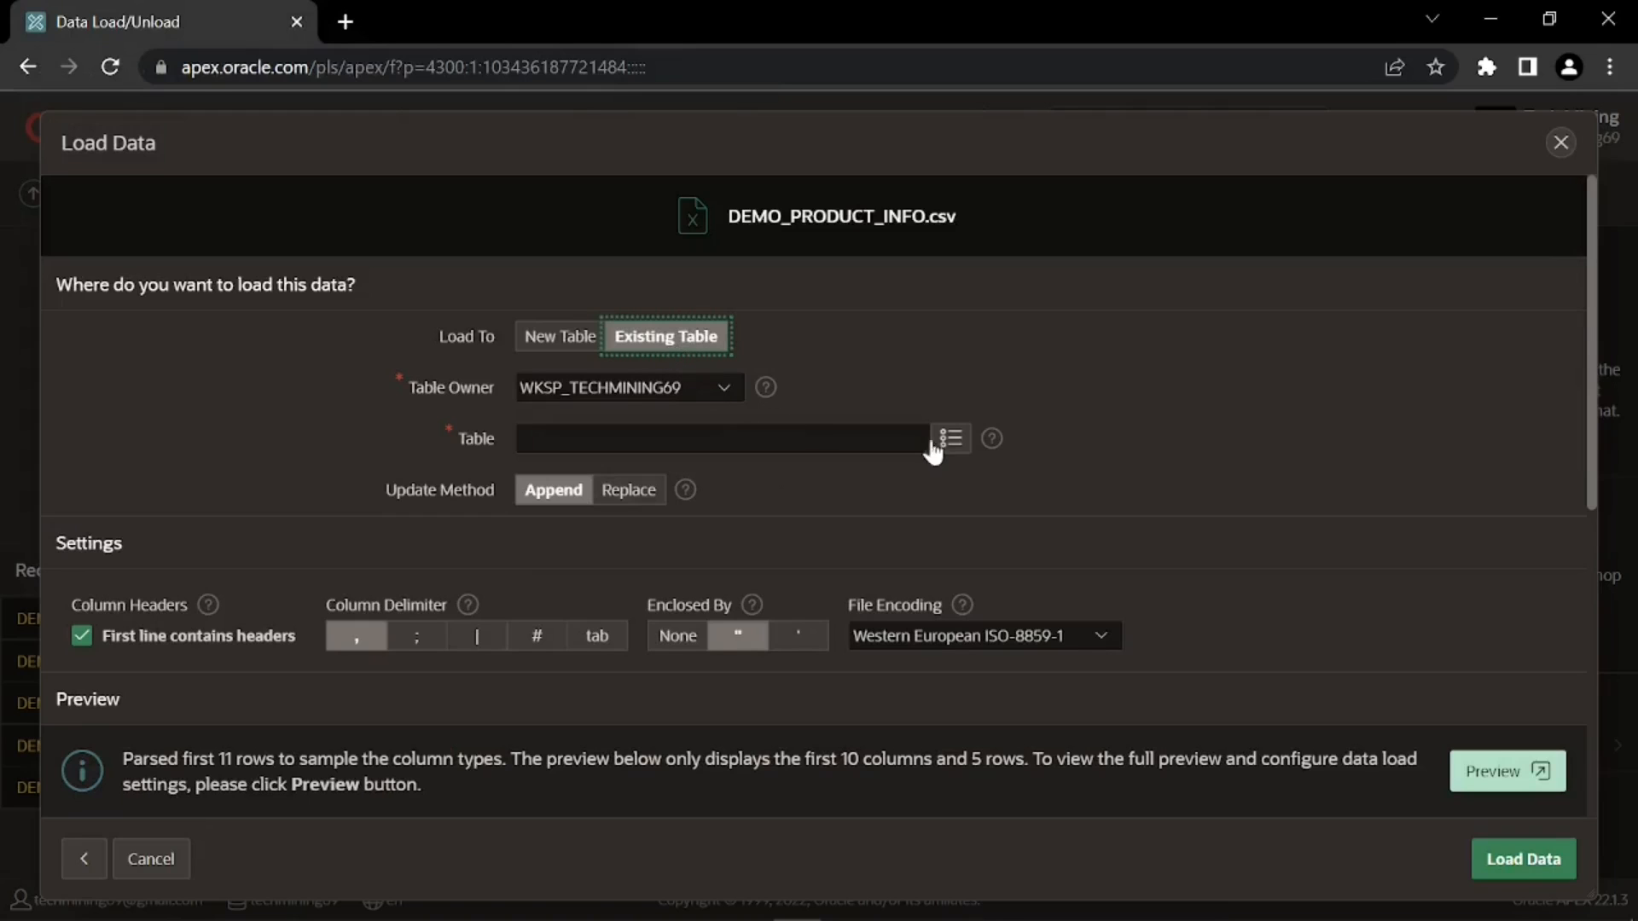
click(950, 438)
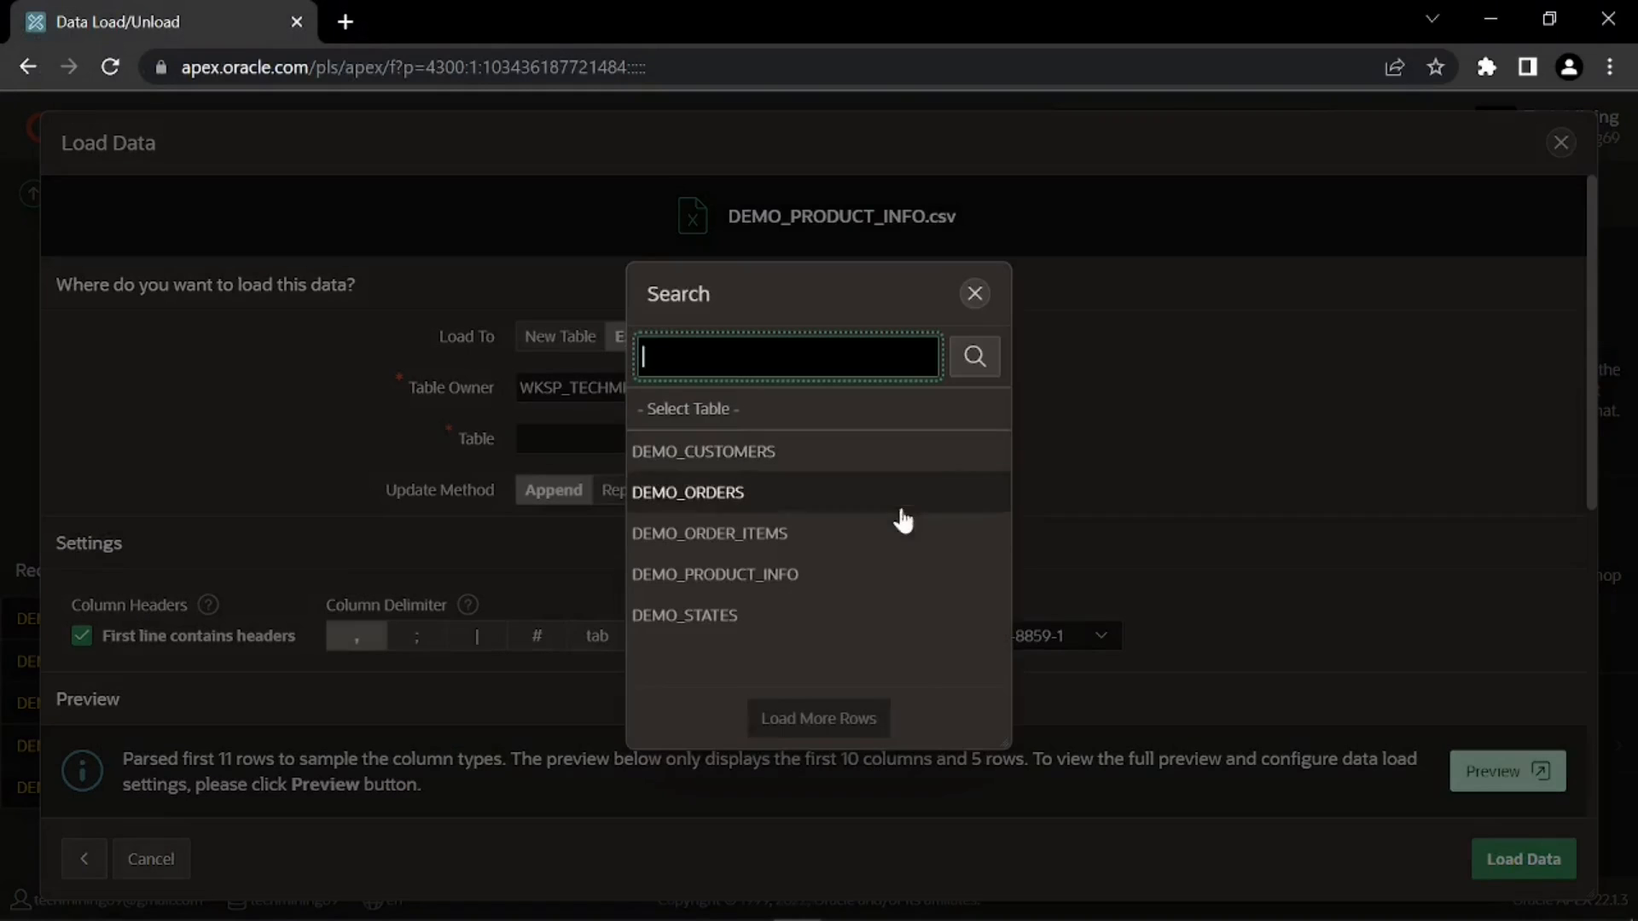
click(721, 577)
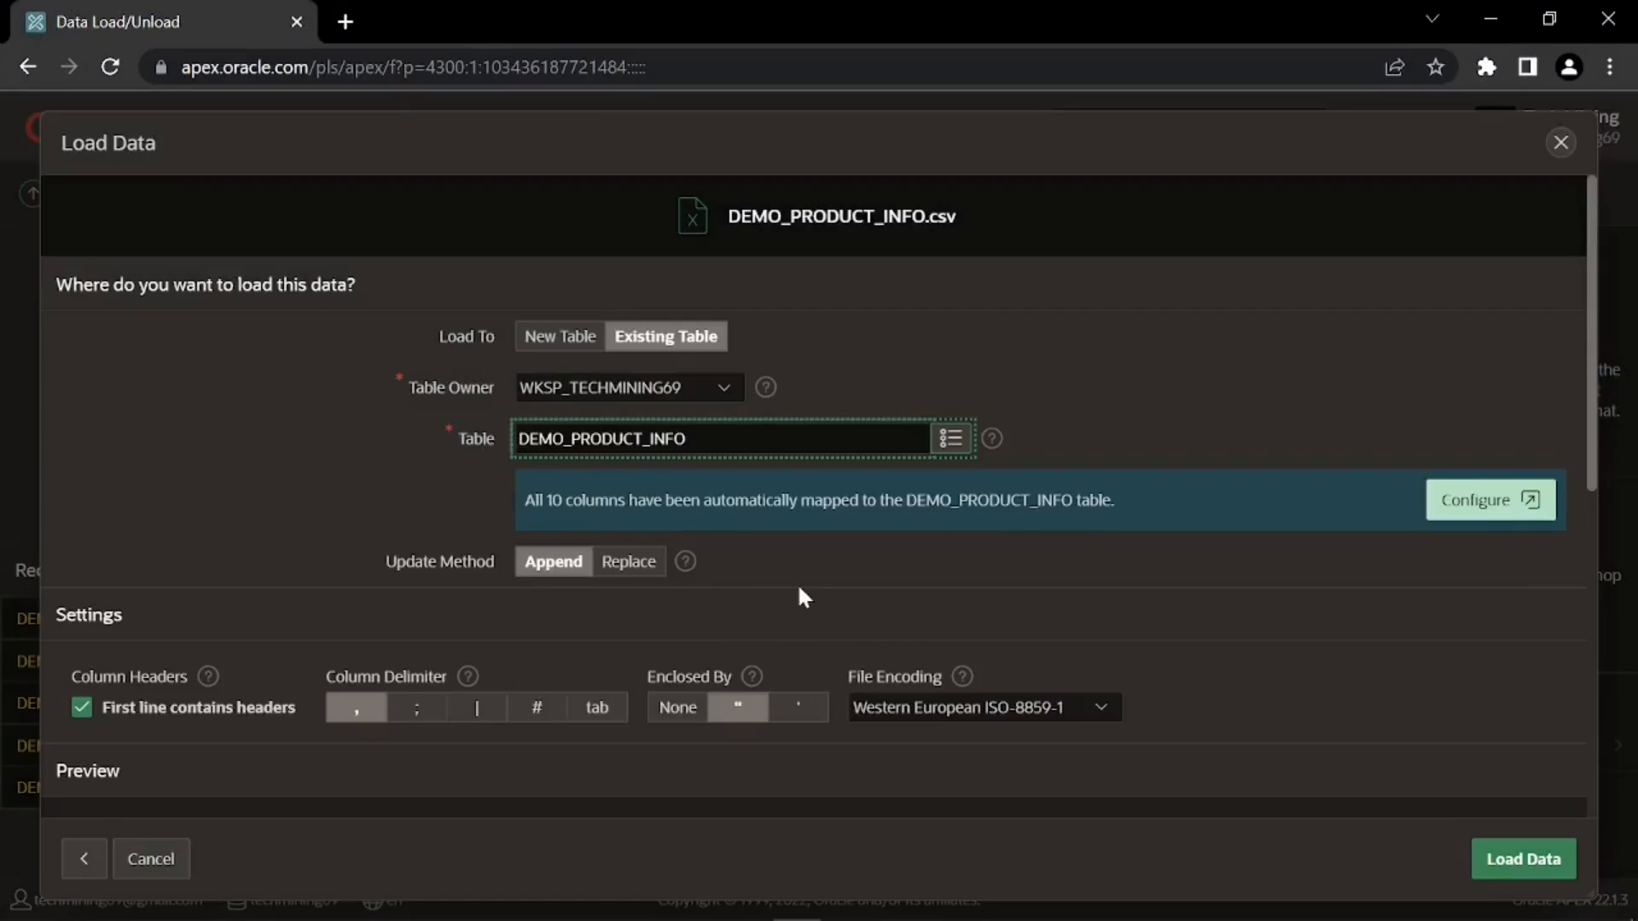
scroll(1015, 646, down, 7)
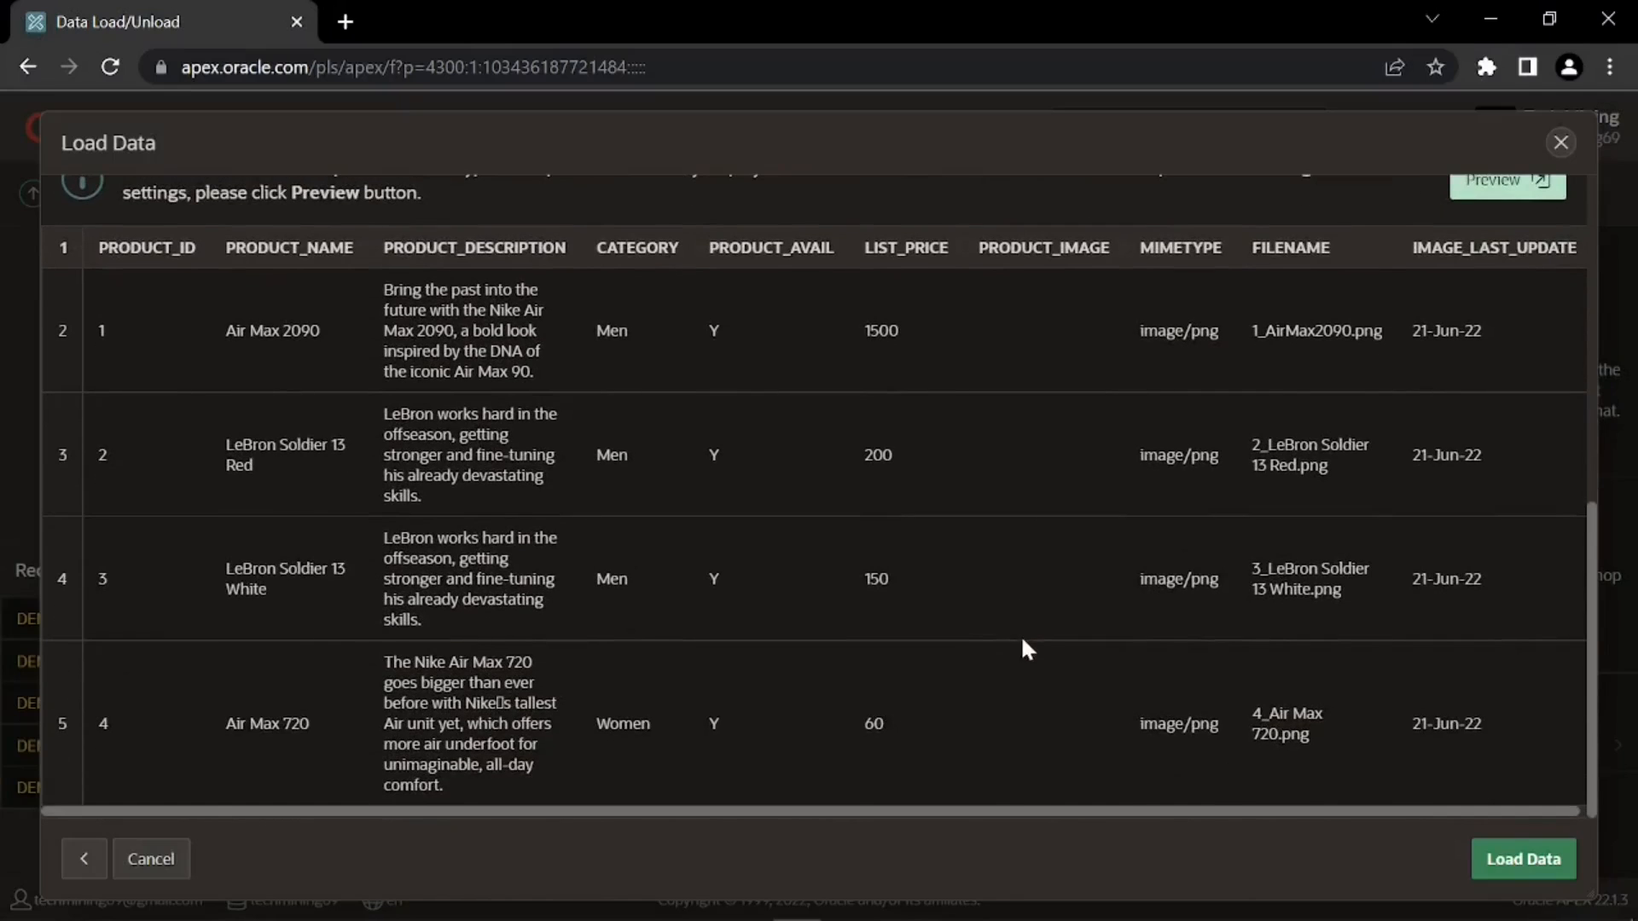
click(1497, 866)
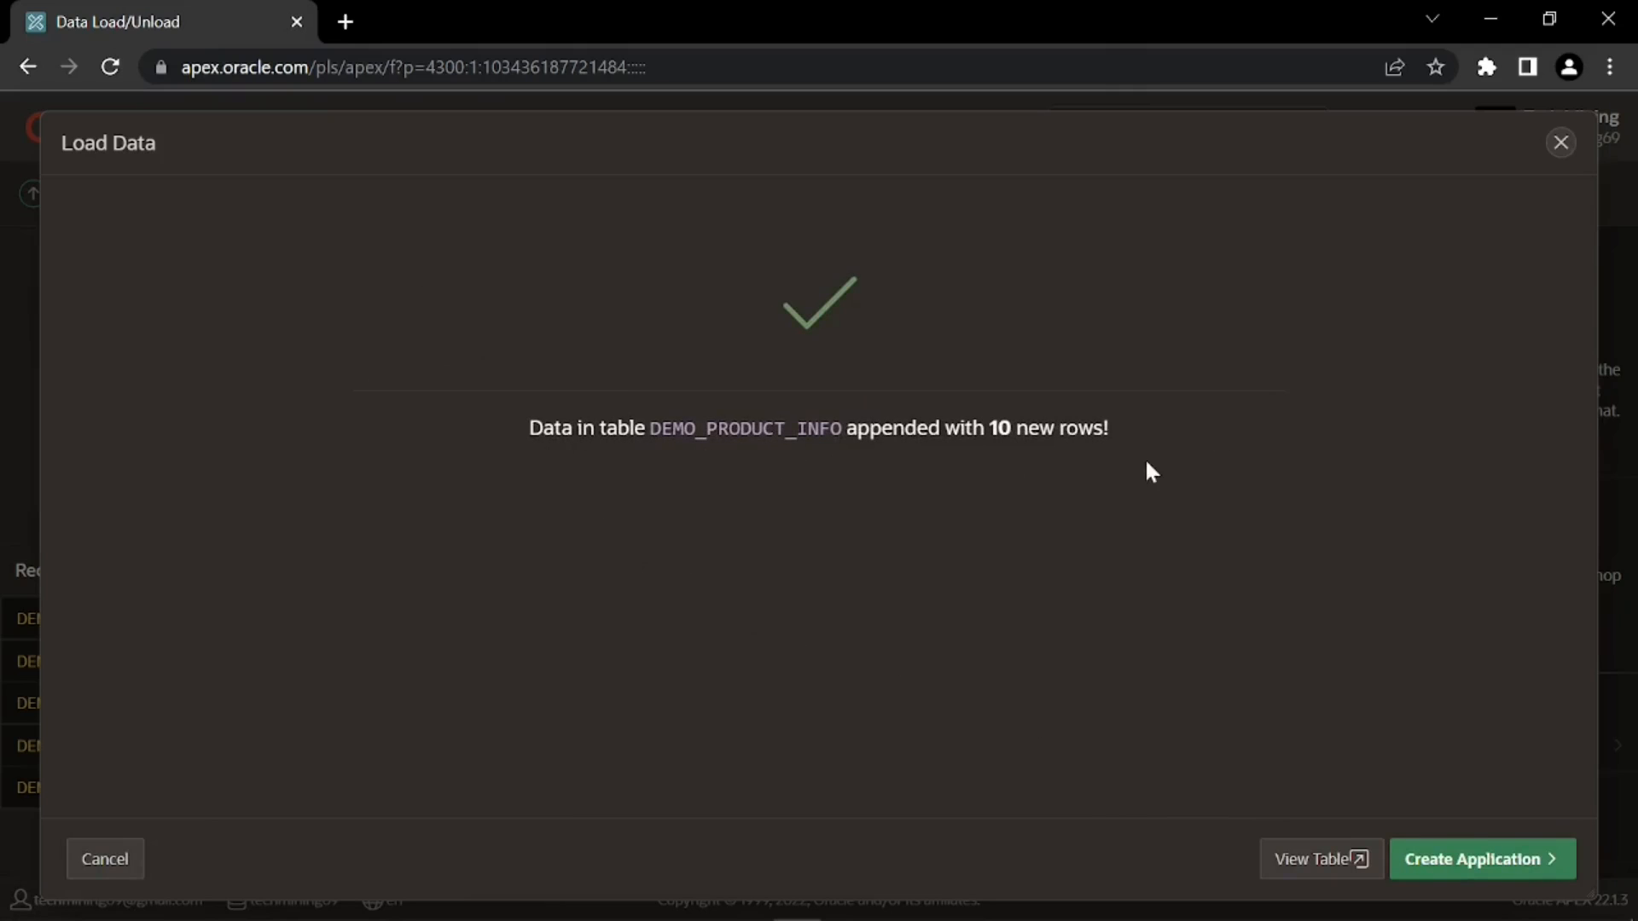
- View the DEMO_PRODUCT_INFO table and examine its loaded product rows
click(1318, 868)
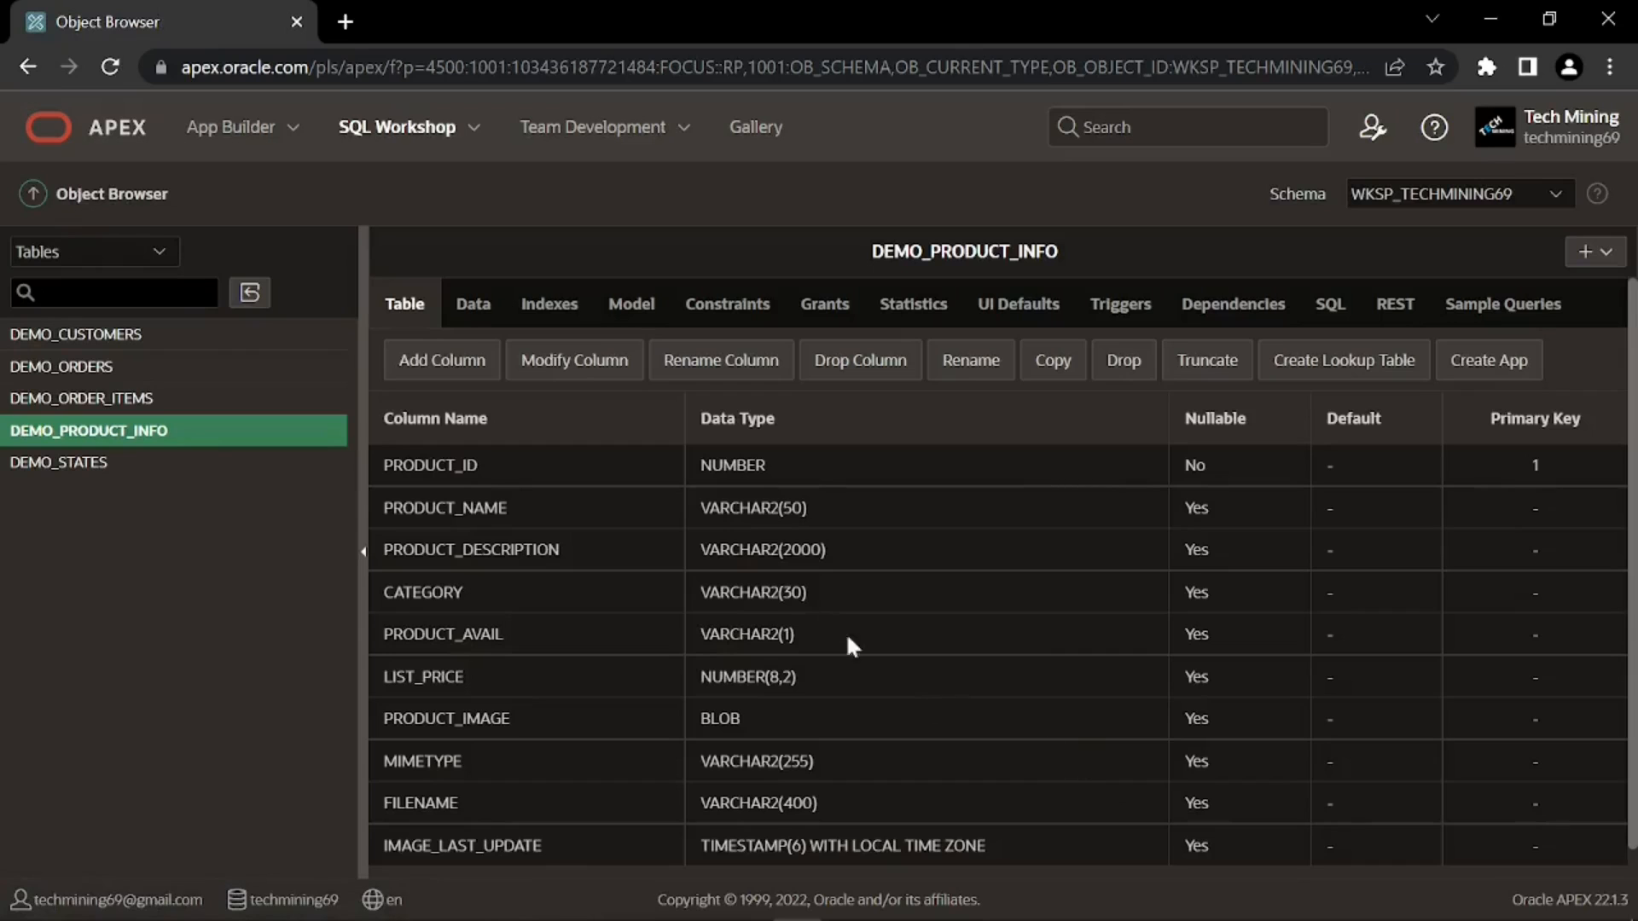
click(485, 315)
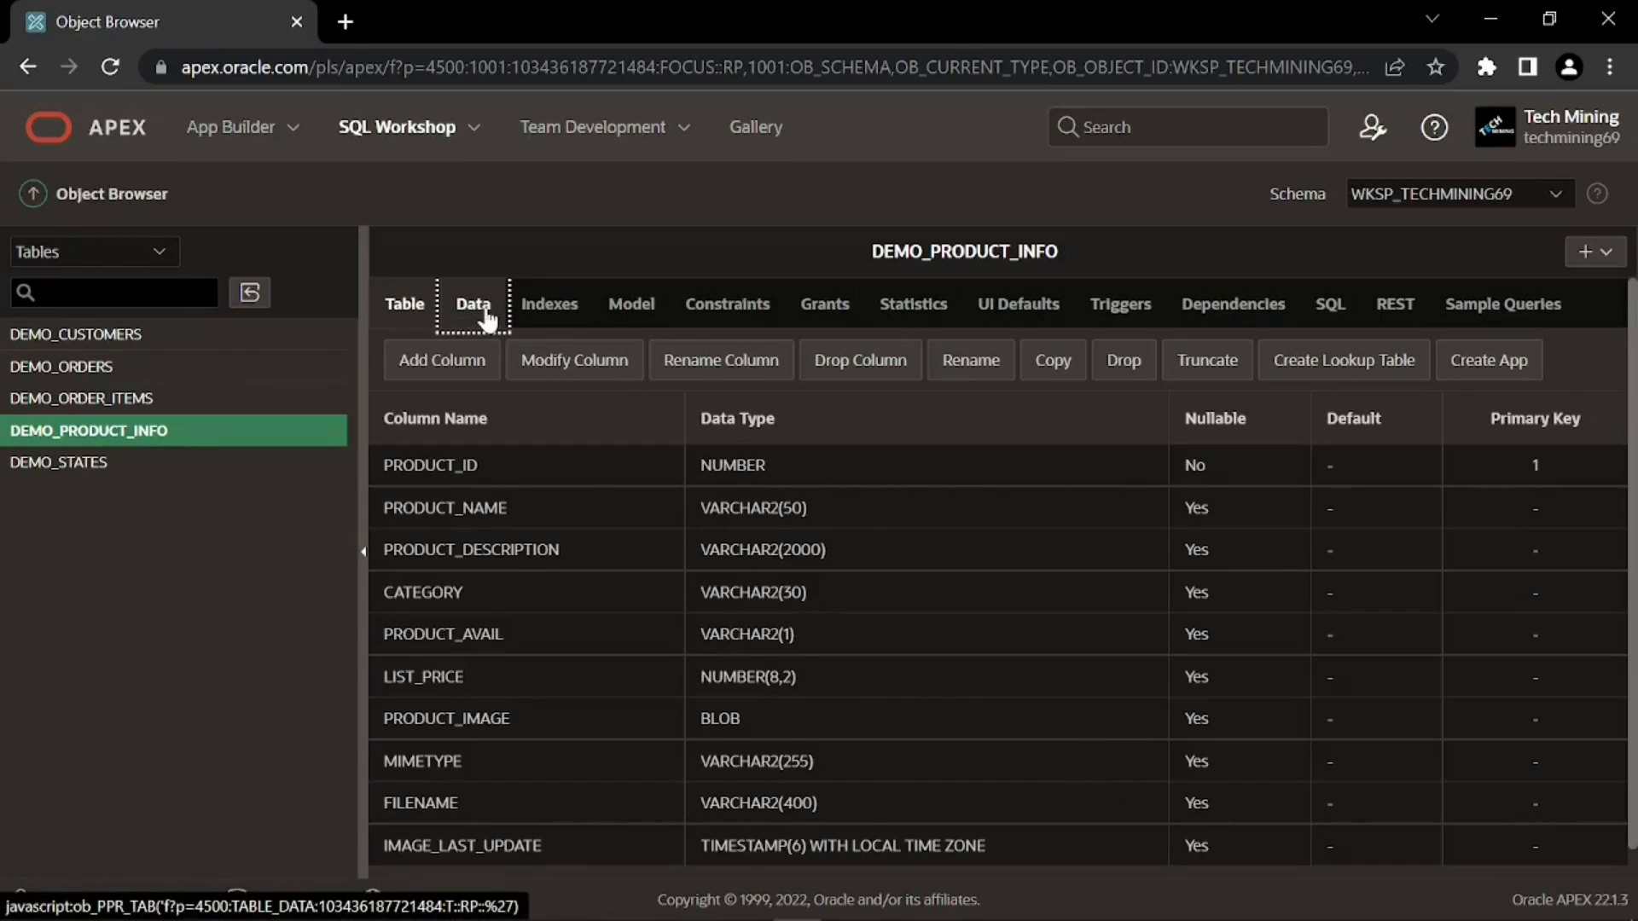
scroll(714, 505, down, 7)
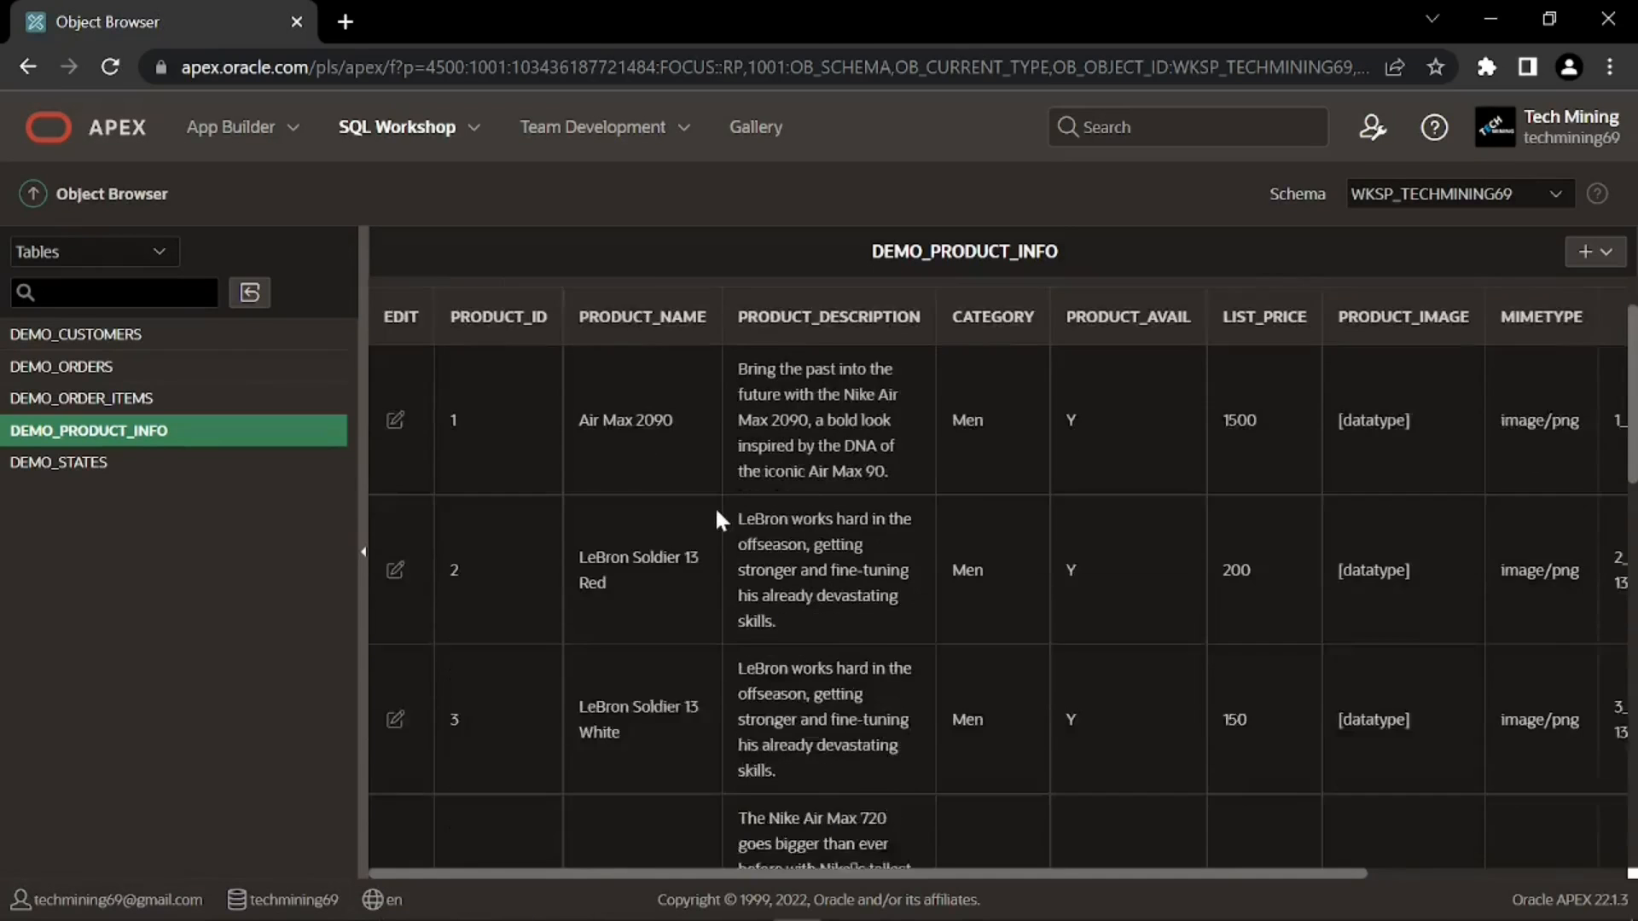
scroll(715, 505, down, 8)
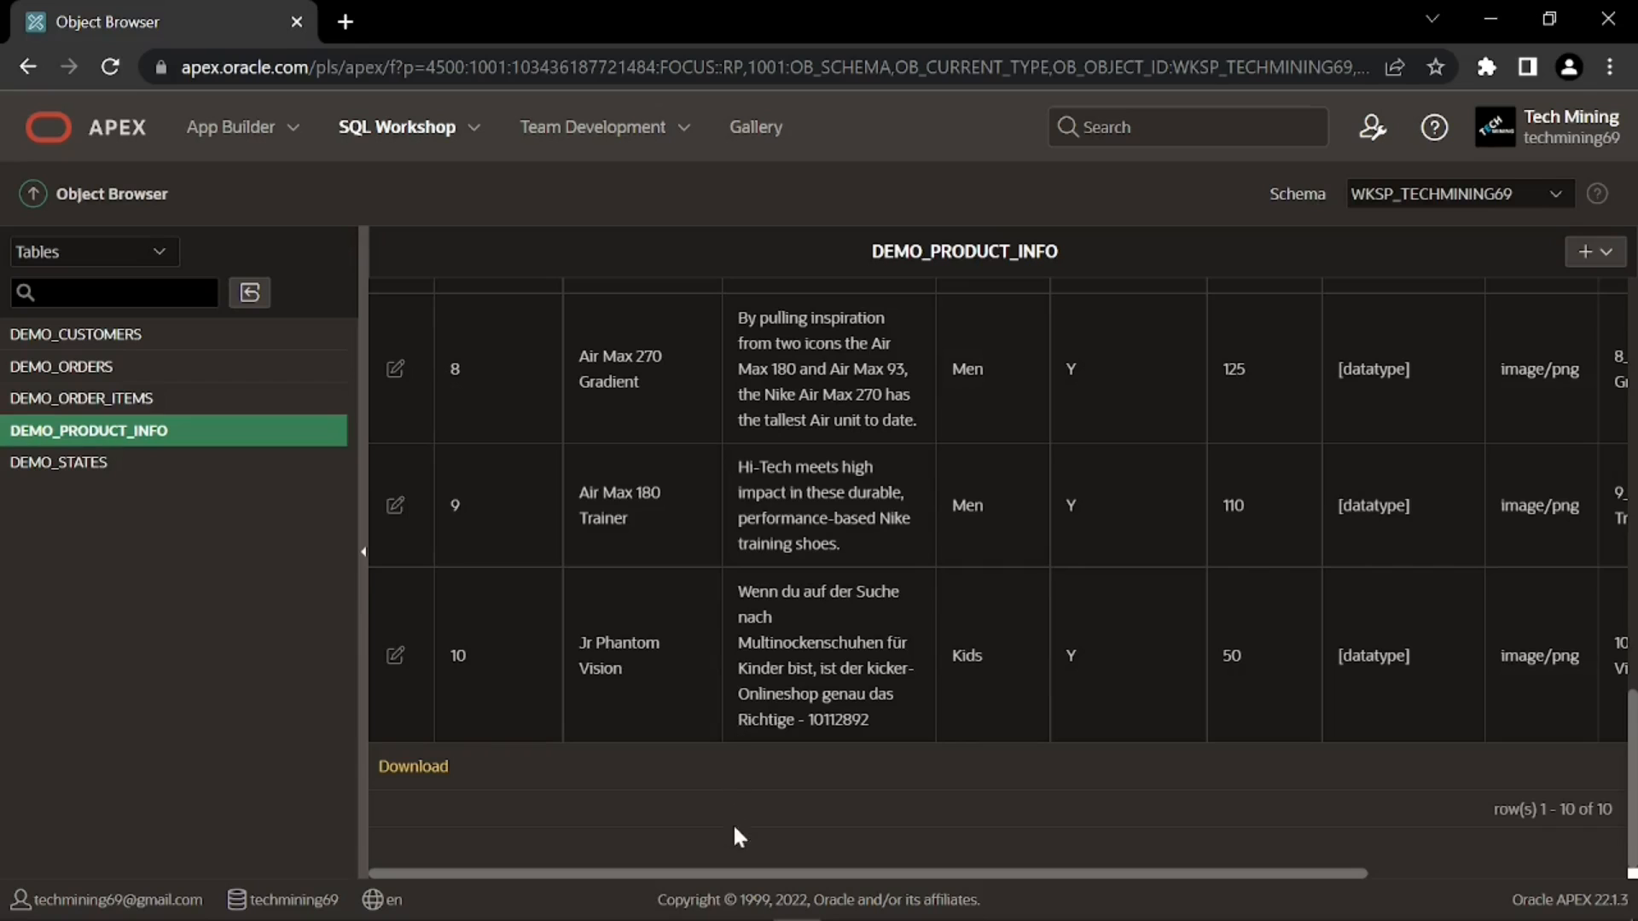
scroll(755, 790, up, 15)
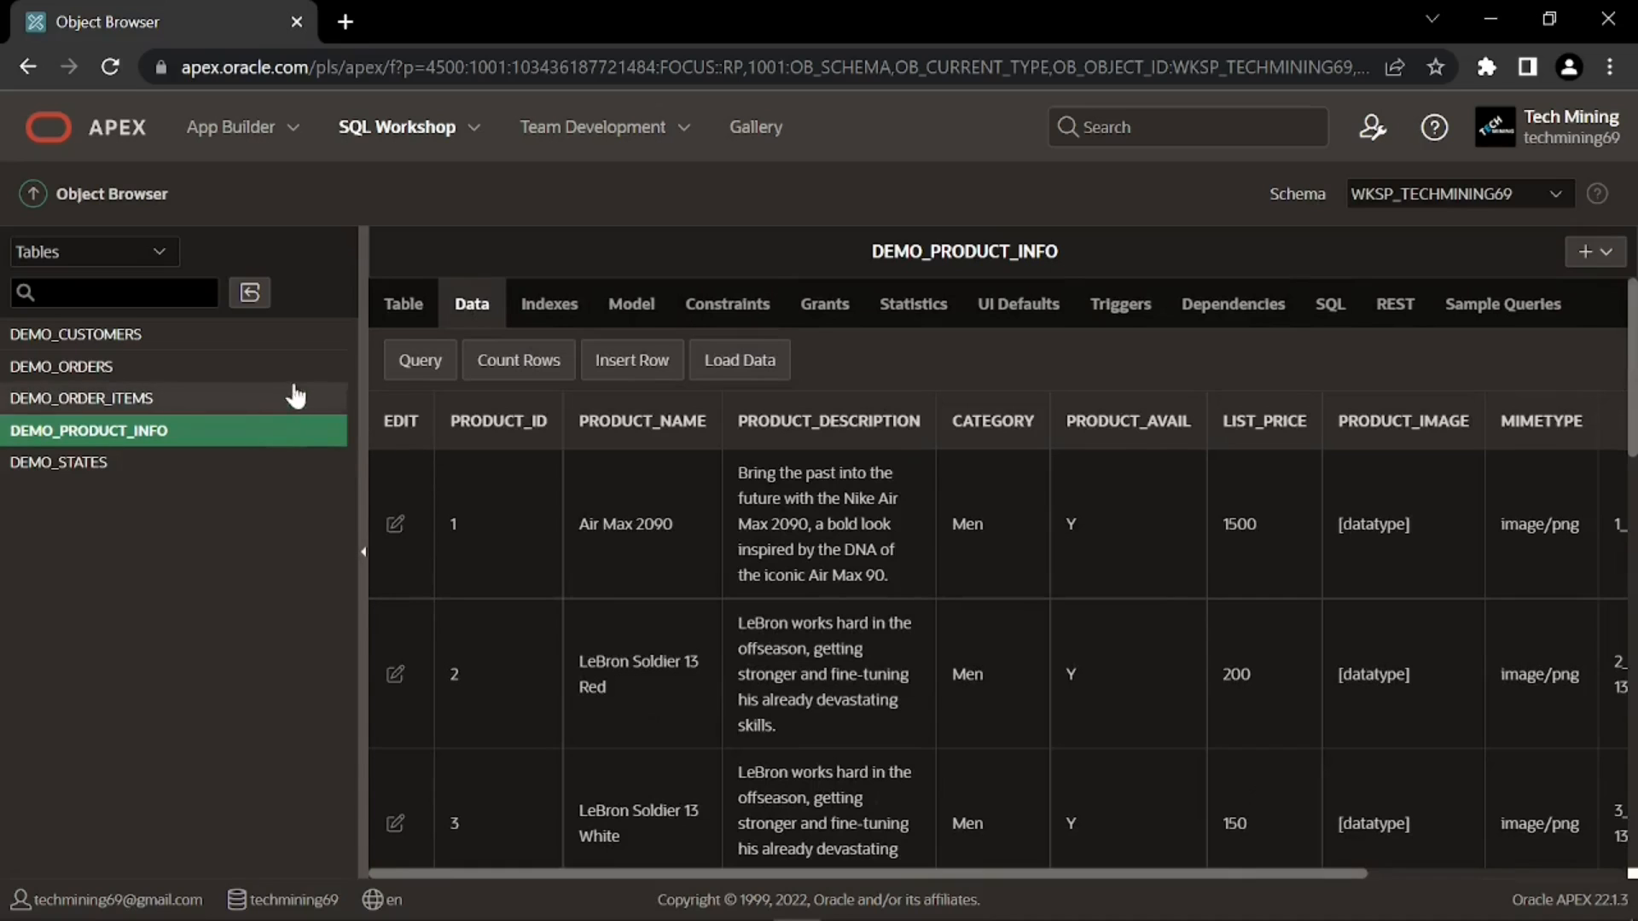
- Go back to Data Workshop, begin a new data load and upload DEMO_ORDERS.csv from the Chapter2 folder
click(472, 130)
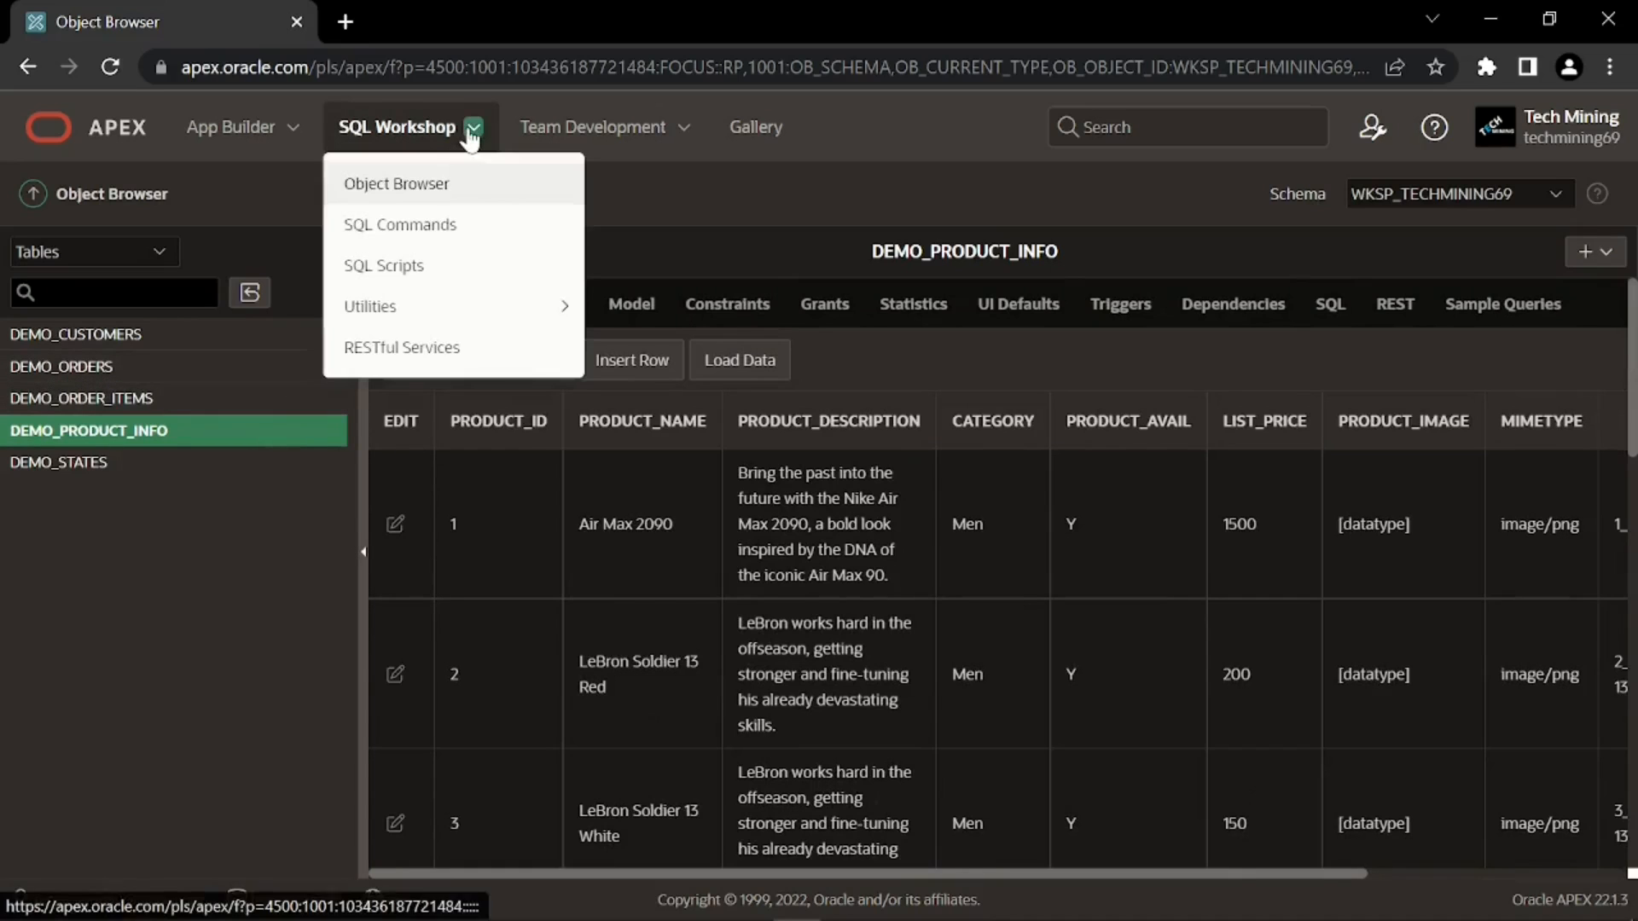
mouse_move(424, 311)
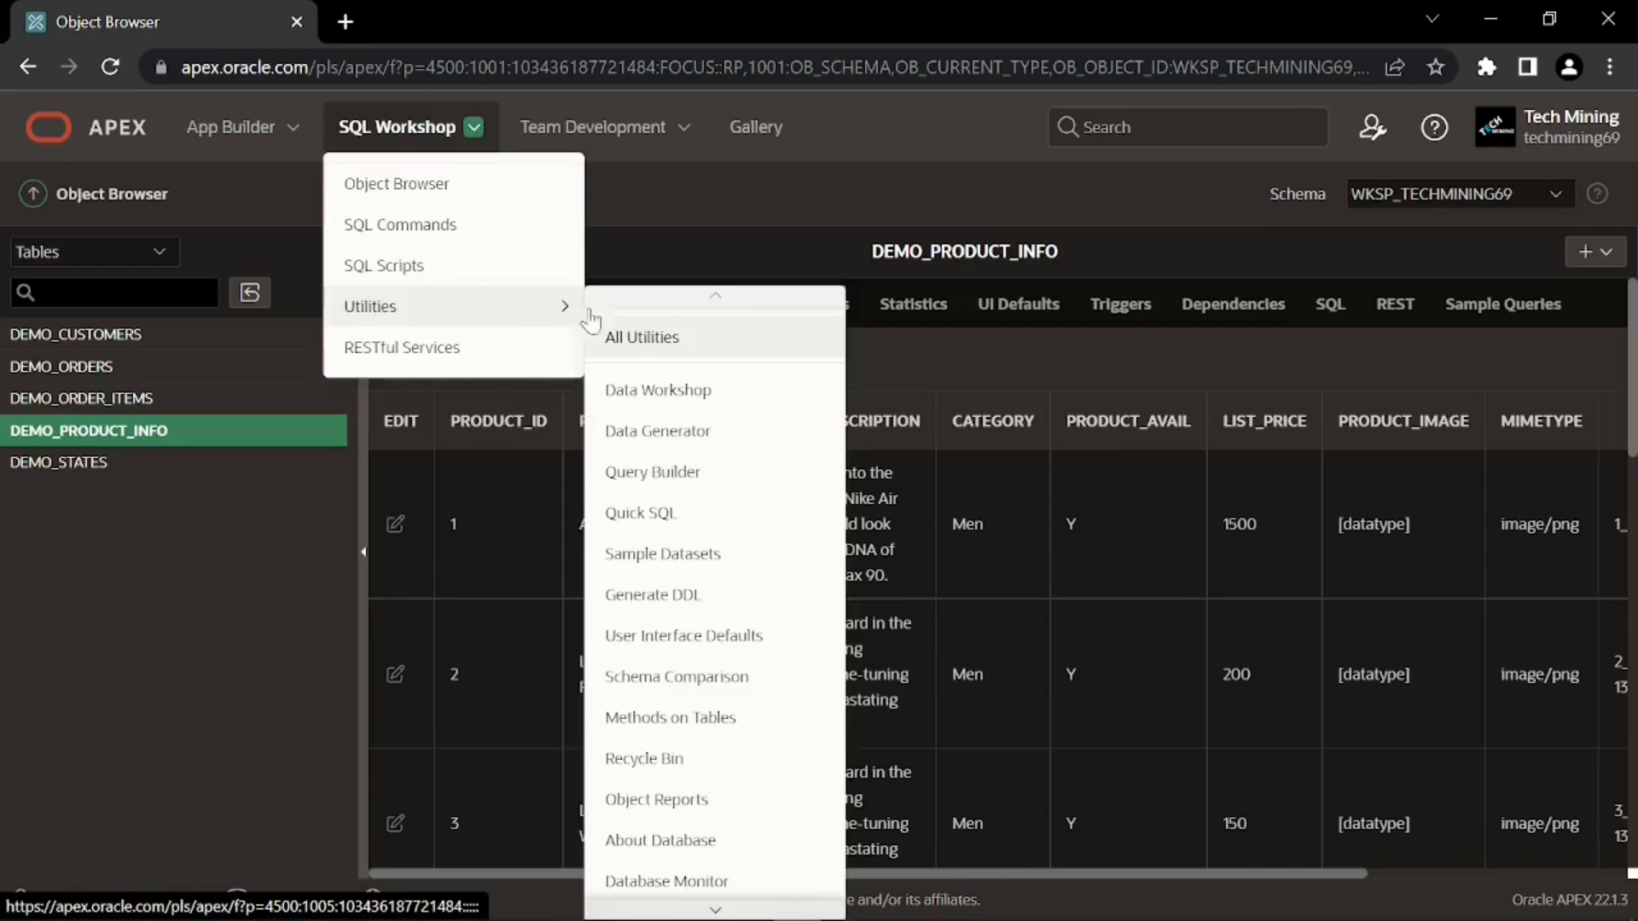
click(641, 392)
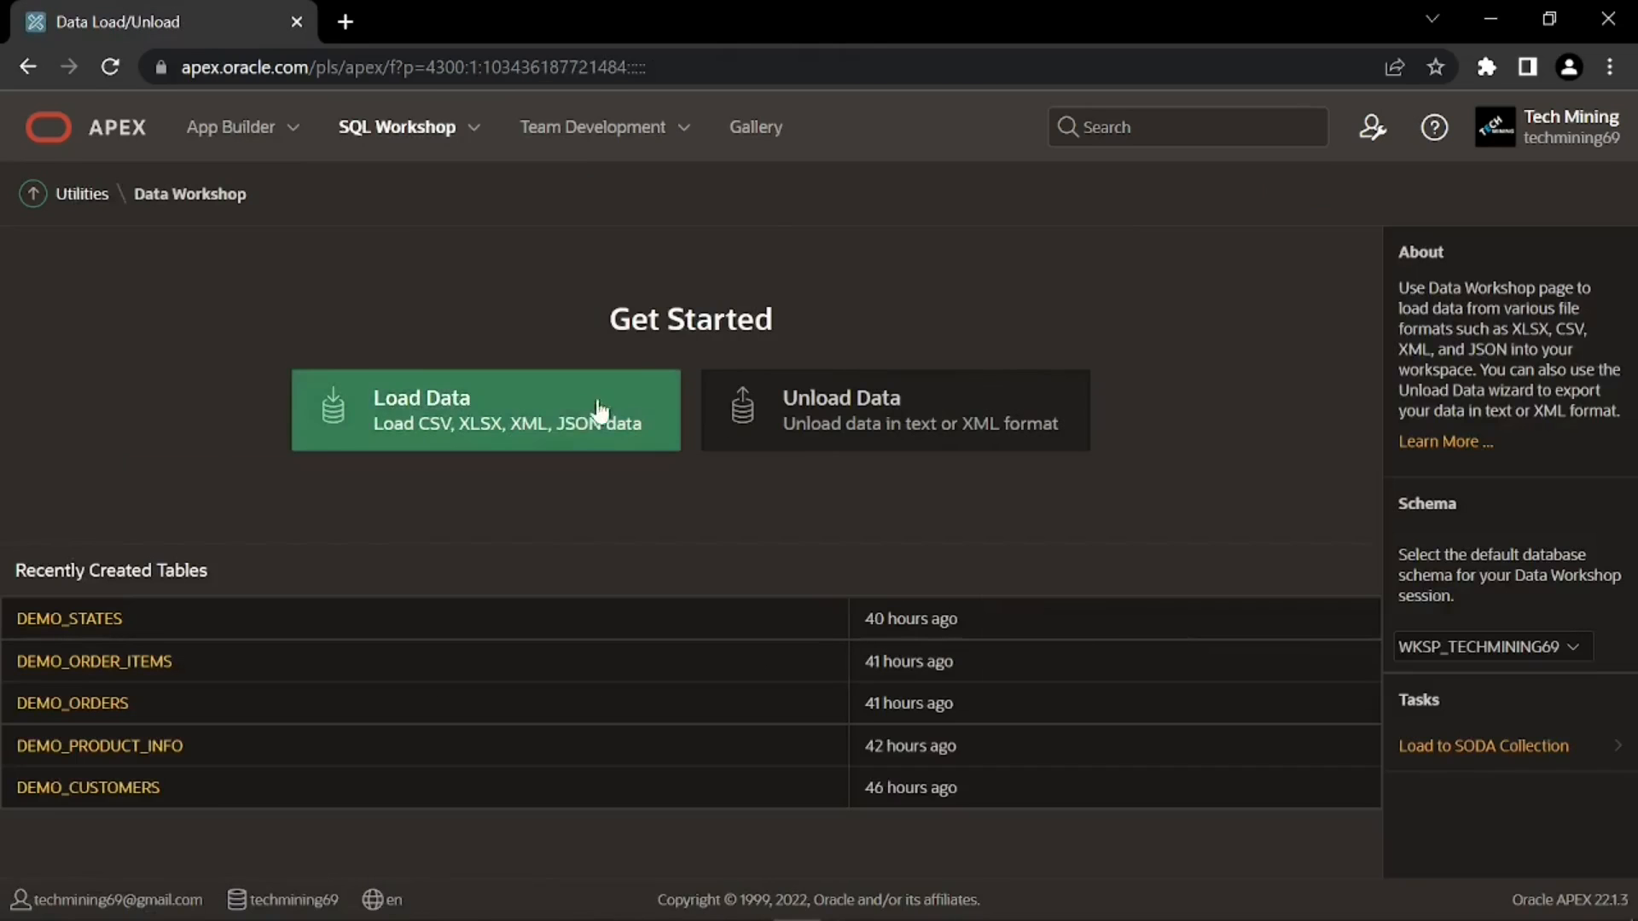
click(554, 417)
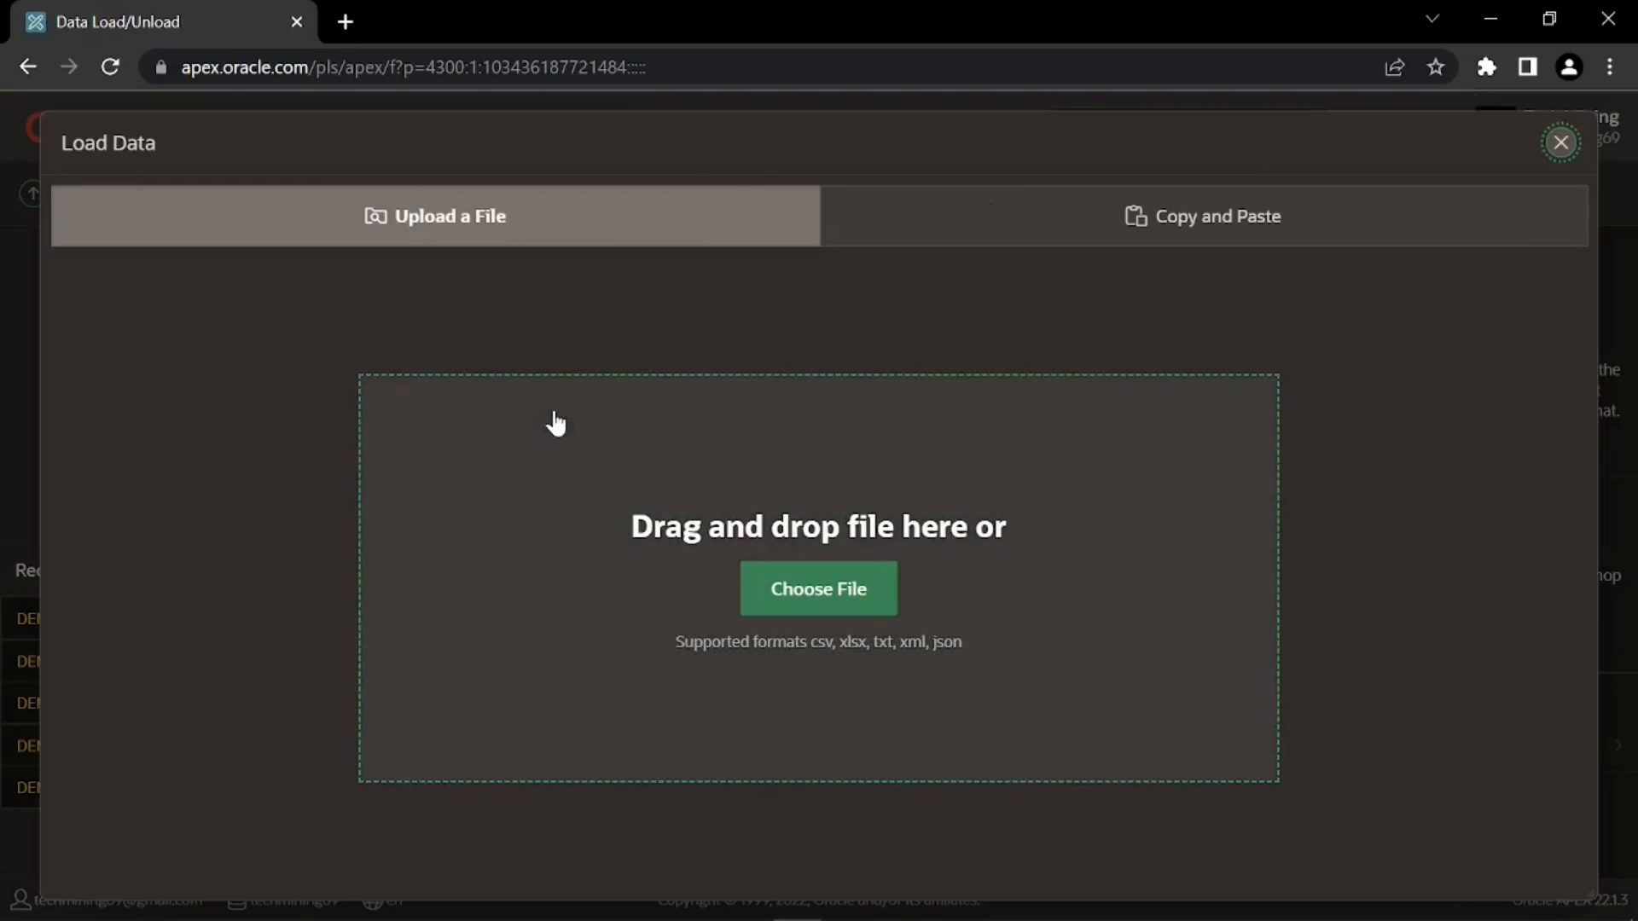
click(801, 587)
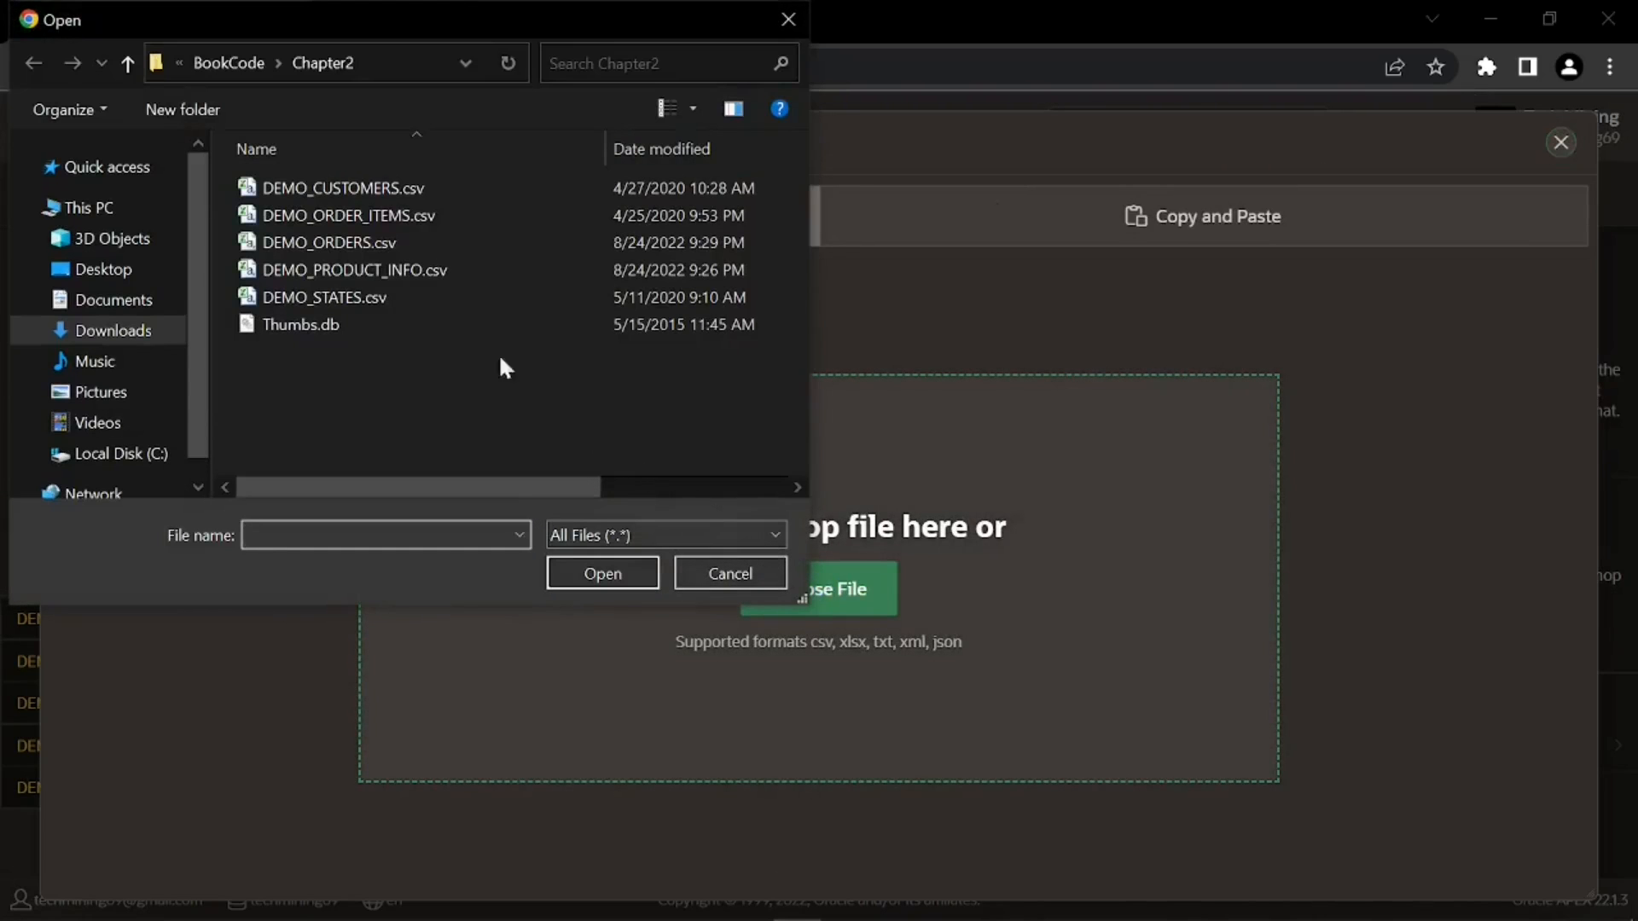
click(389, 246)
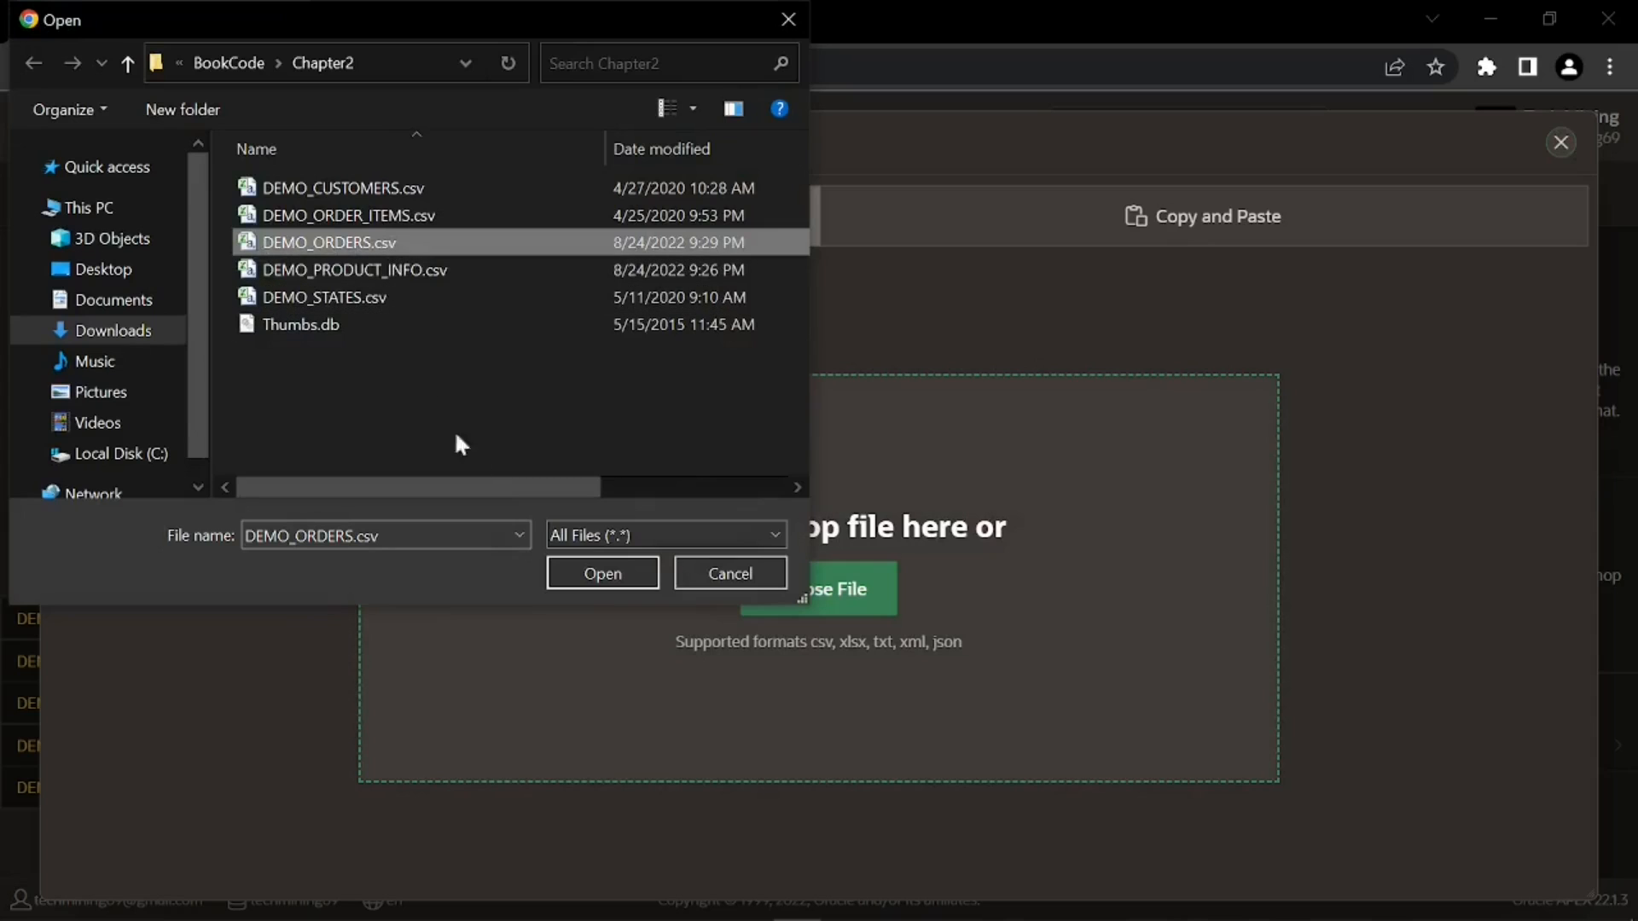
click(602, 573)
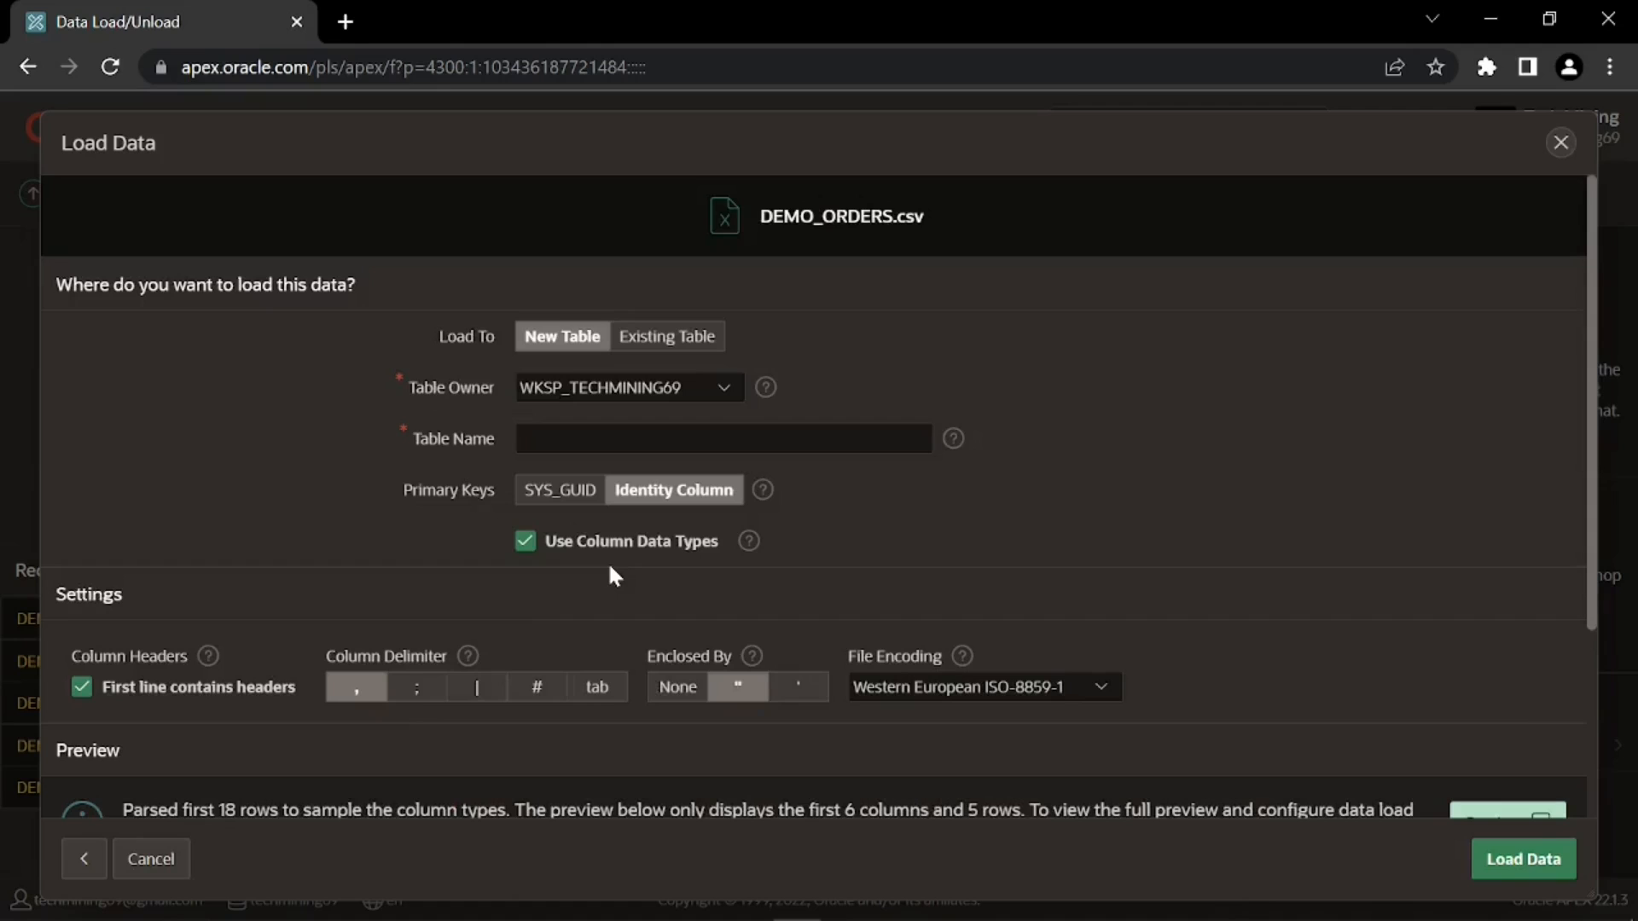
- Load the uploaded orders data into the existing DEMO_ORDERS table, using the Append update method
click(679, 353)
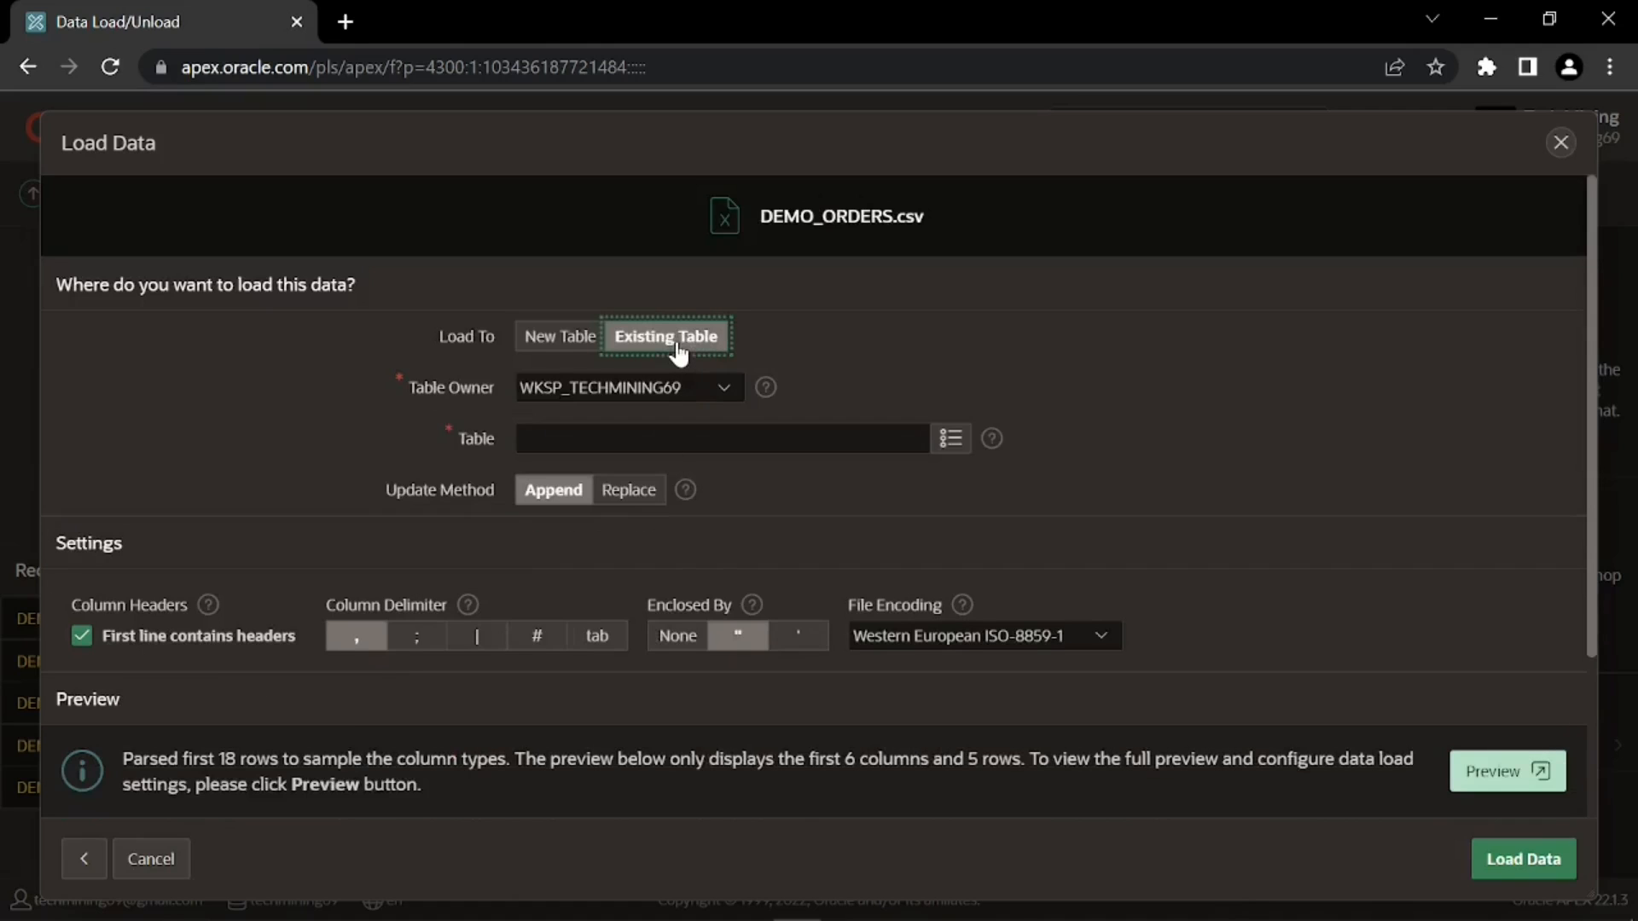
click(968, 438)
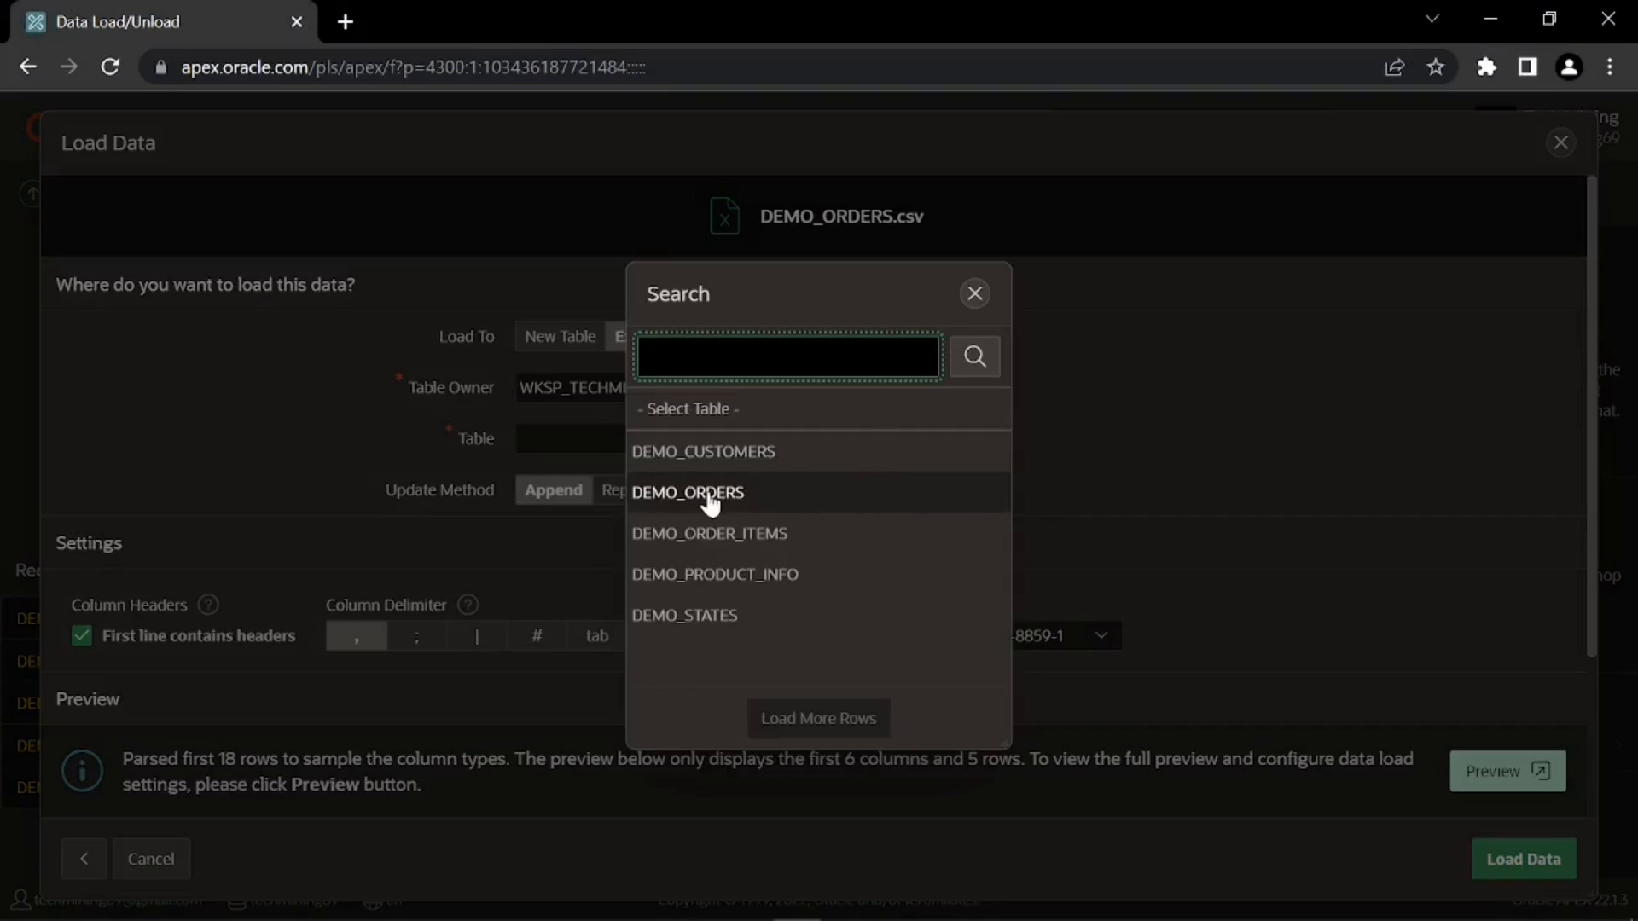
click(710, 504)
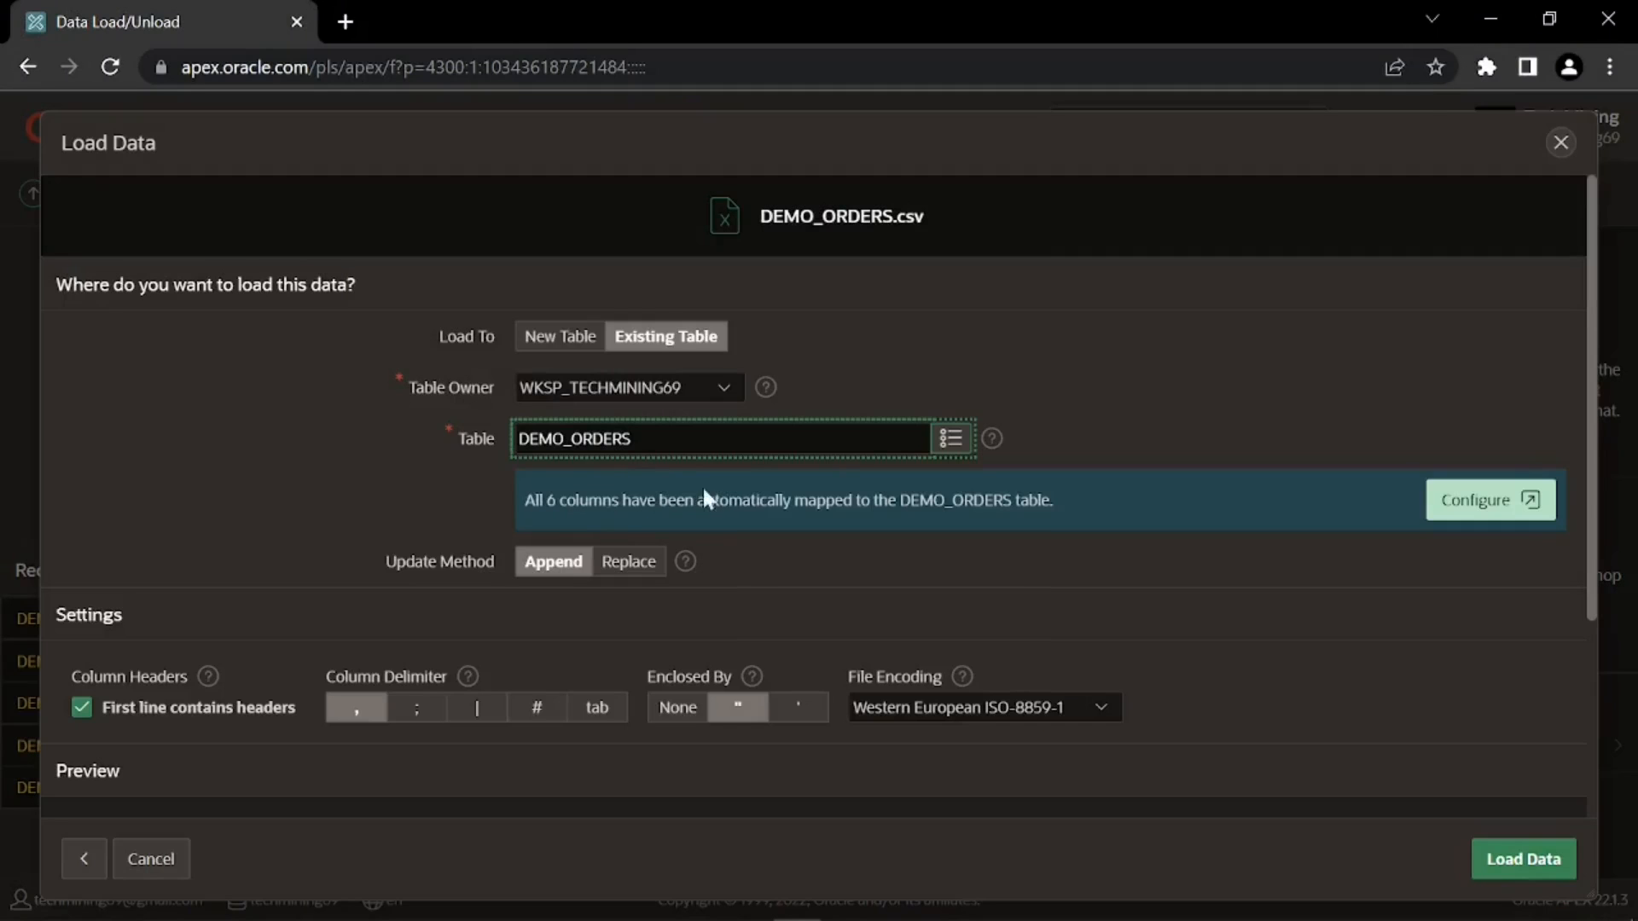
scroll(989, 637, down, 3)
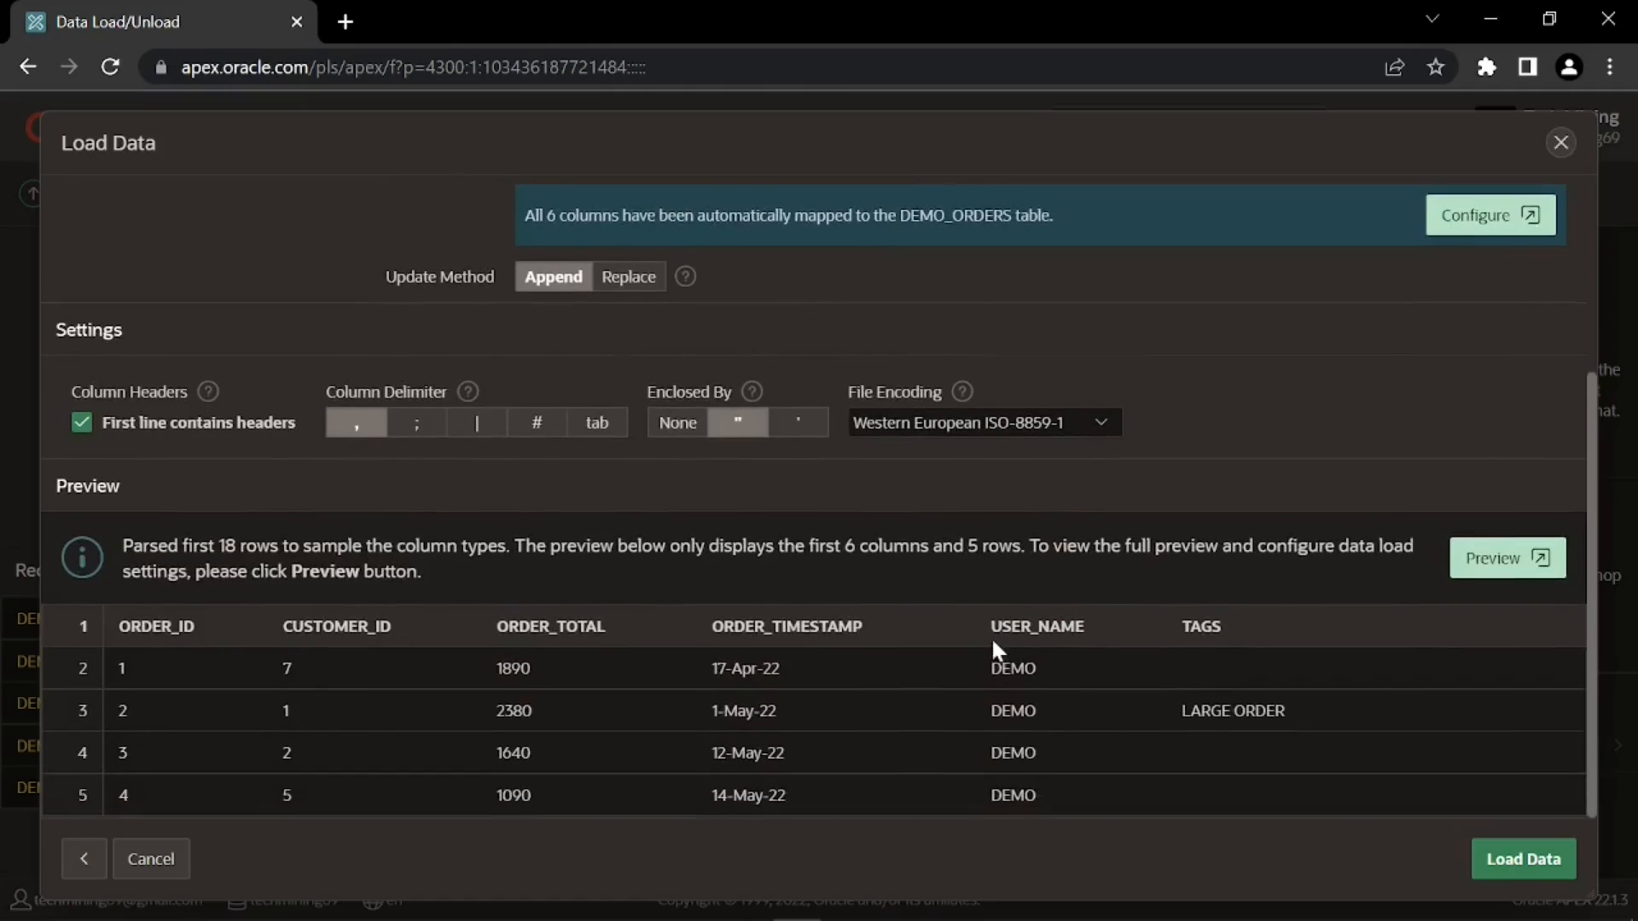
click(1506, 861)
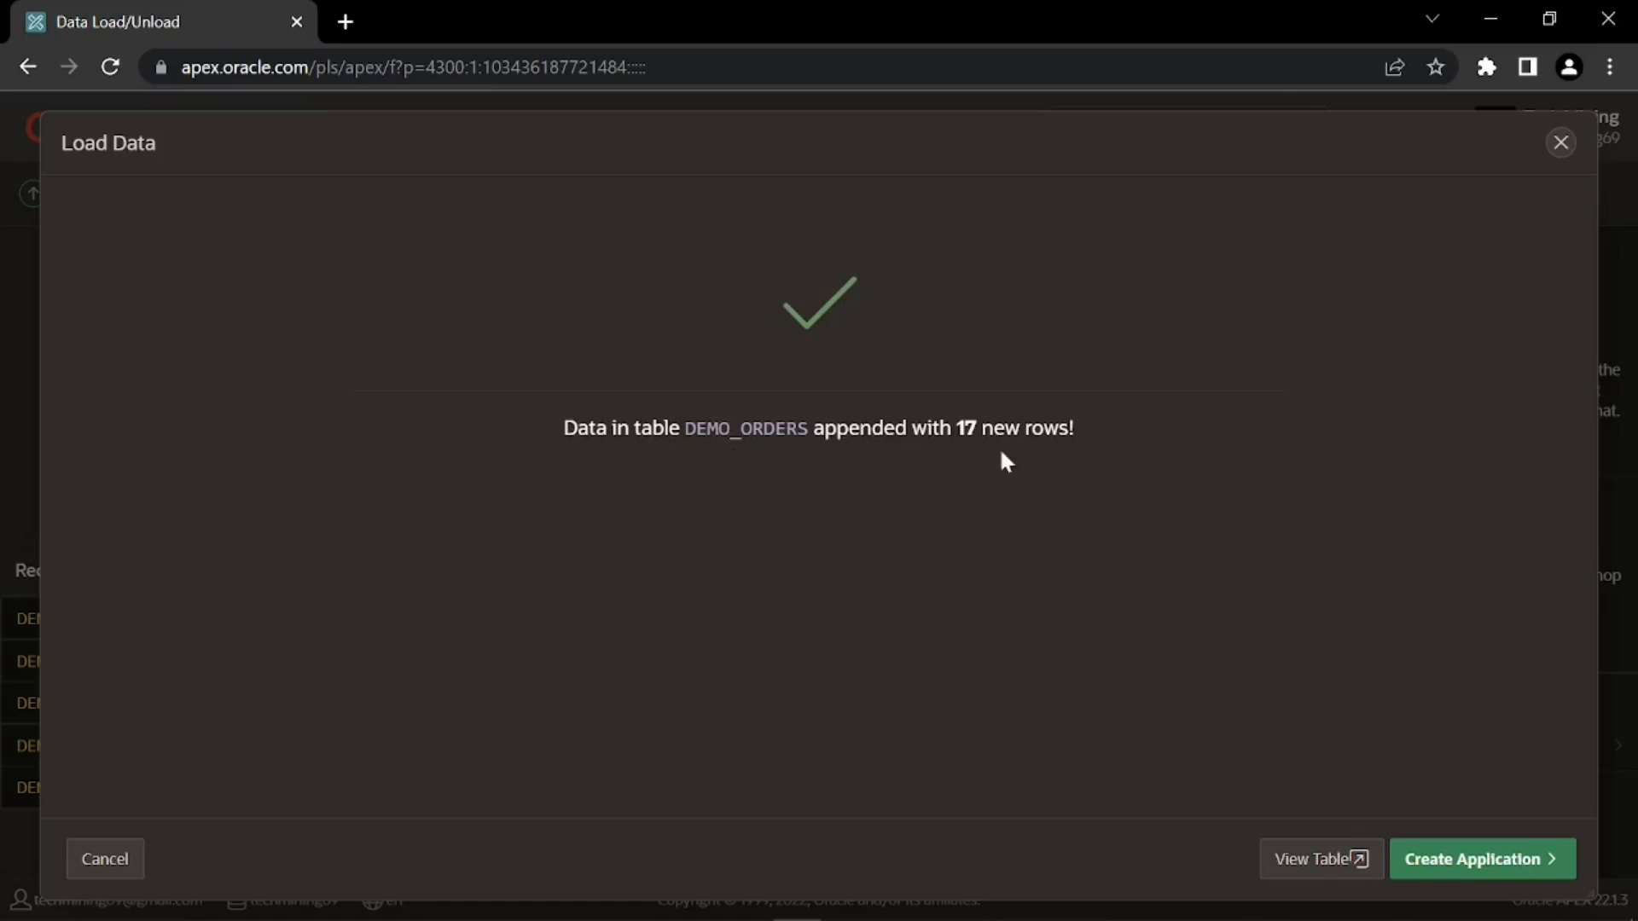
- View the DEMO_ORDERS table and examine its loaded order rows
click(1292, 858)
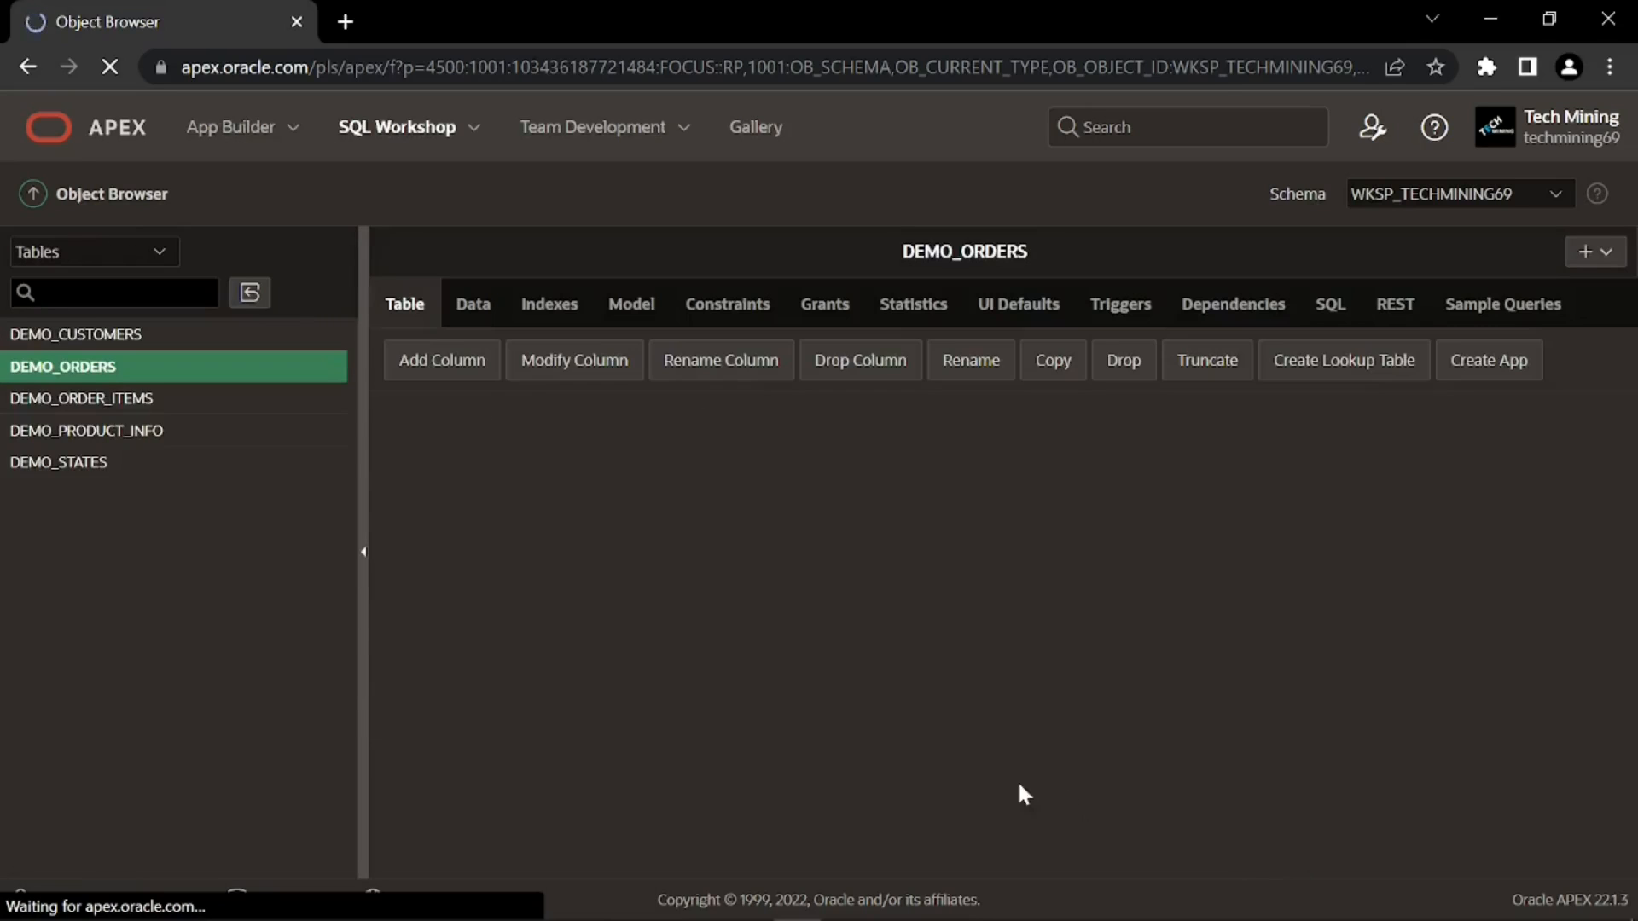
click(474, 317)
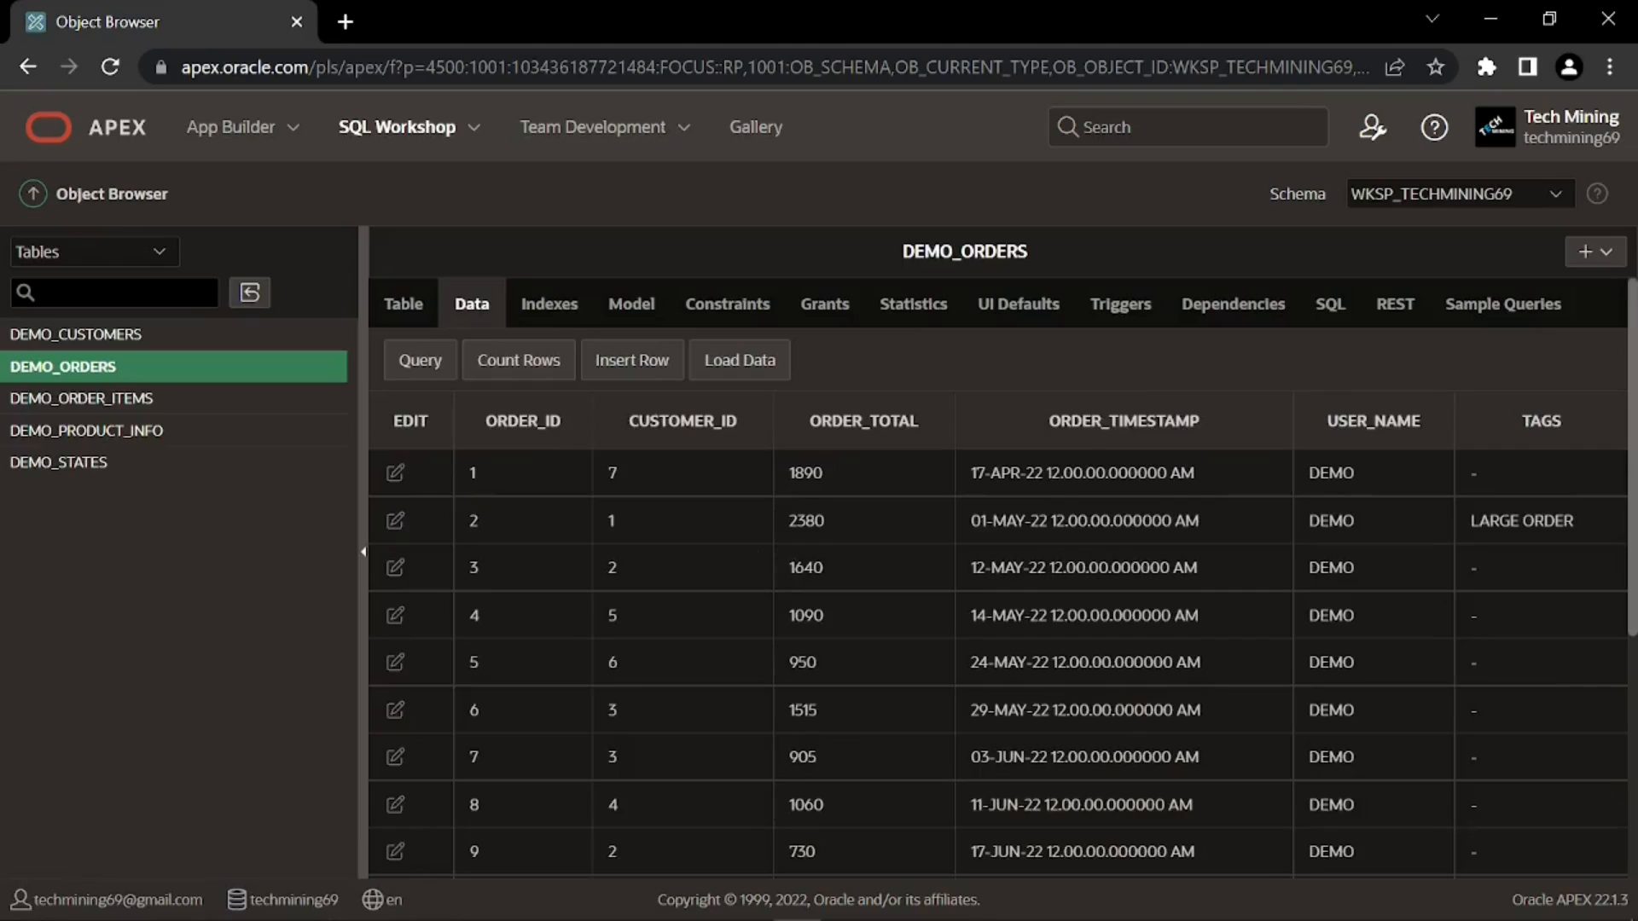
scroll(720, 572, down, 5)
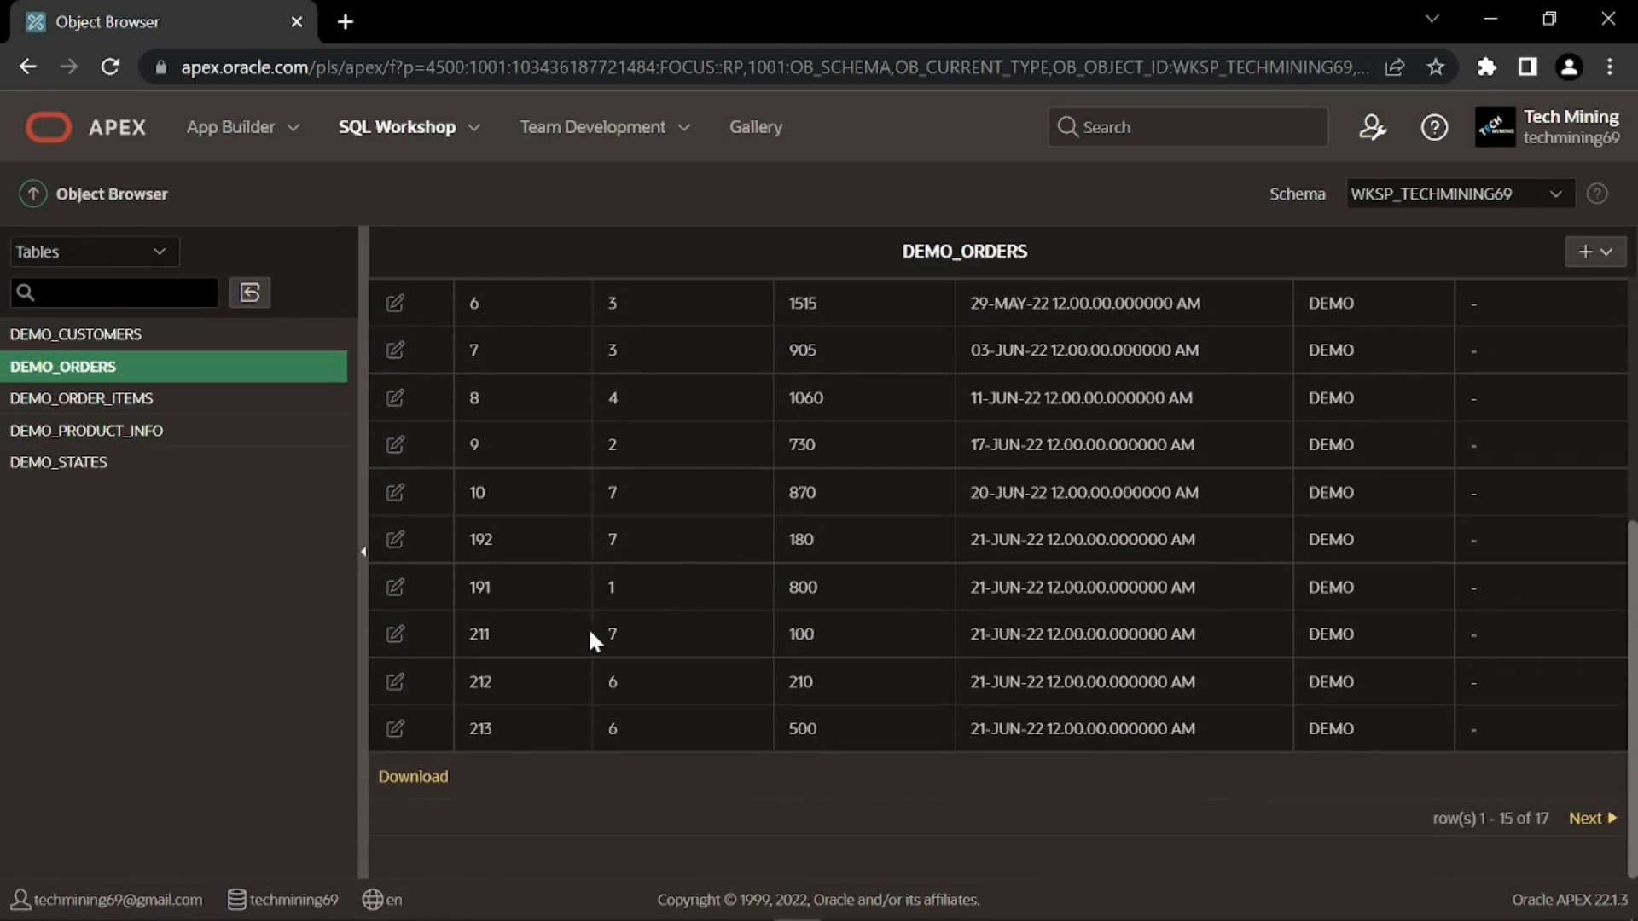
scroll(578, 633, up, 5)
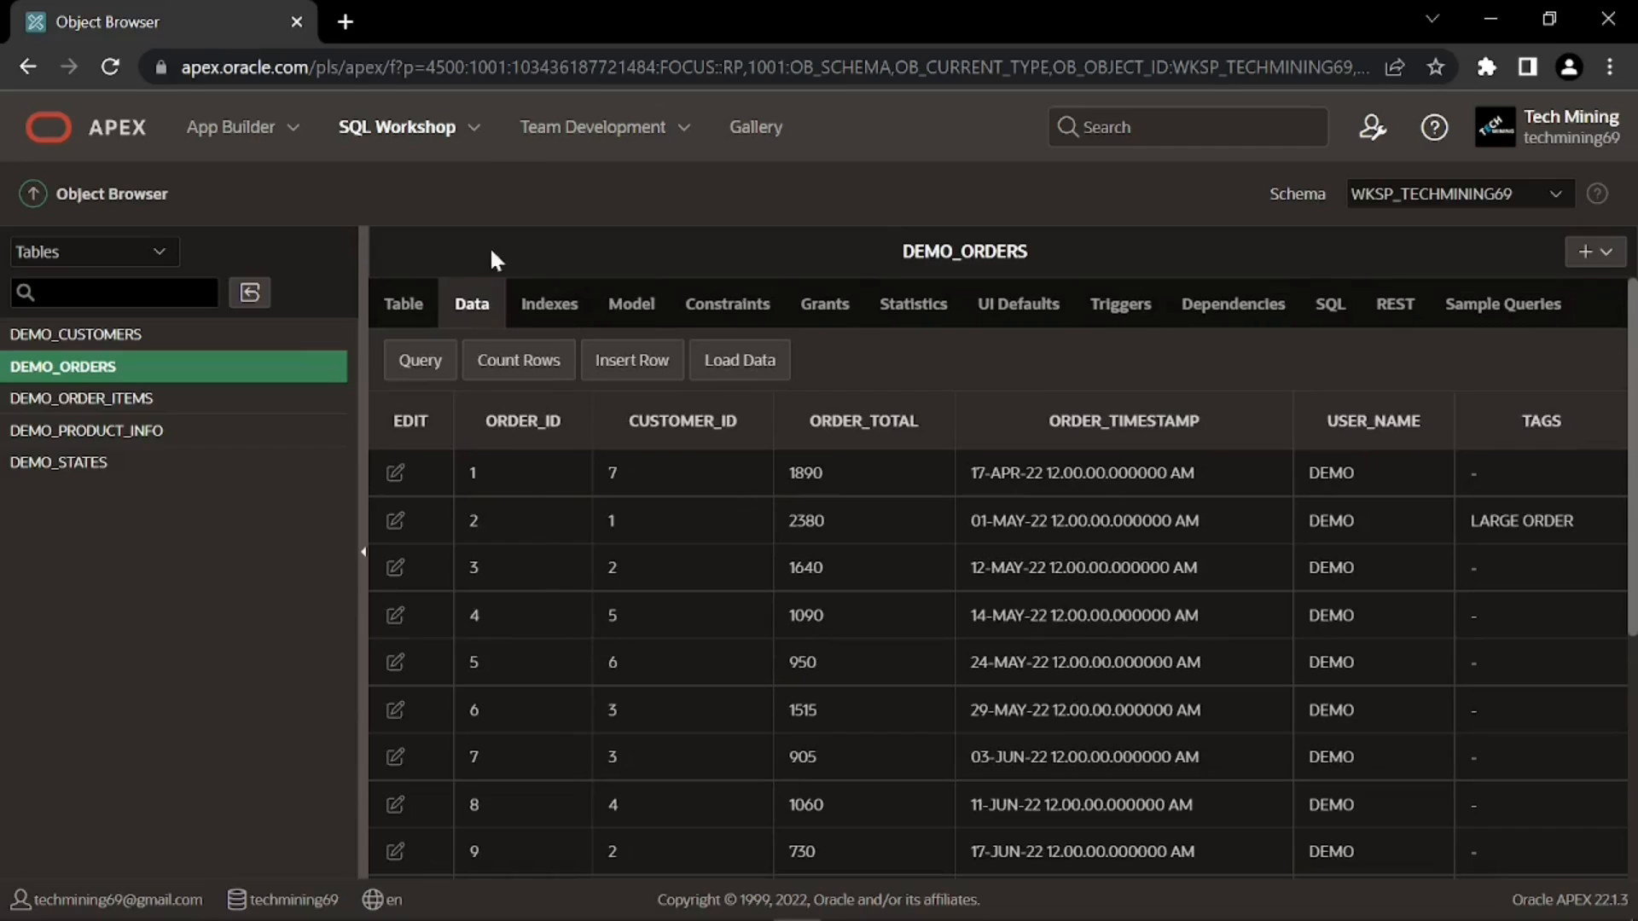
- Return to Data Workshop, start a new data load and upload DEMO_ORDER_ITEMS.csv from the Chapter2 folder
click(474, 128)
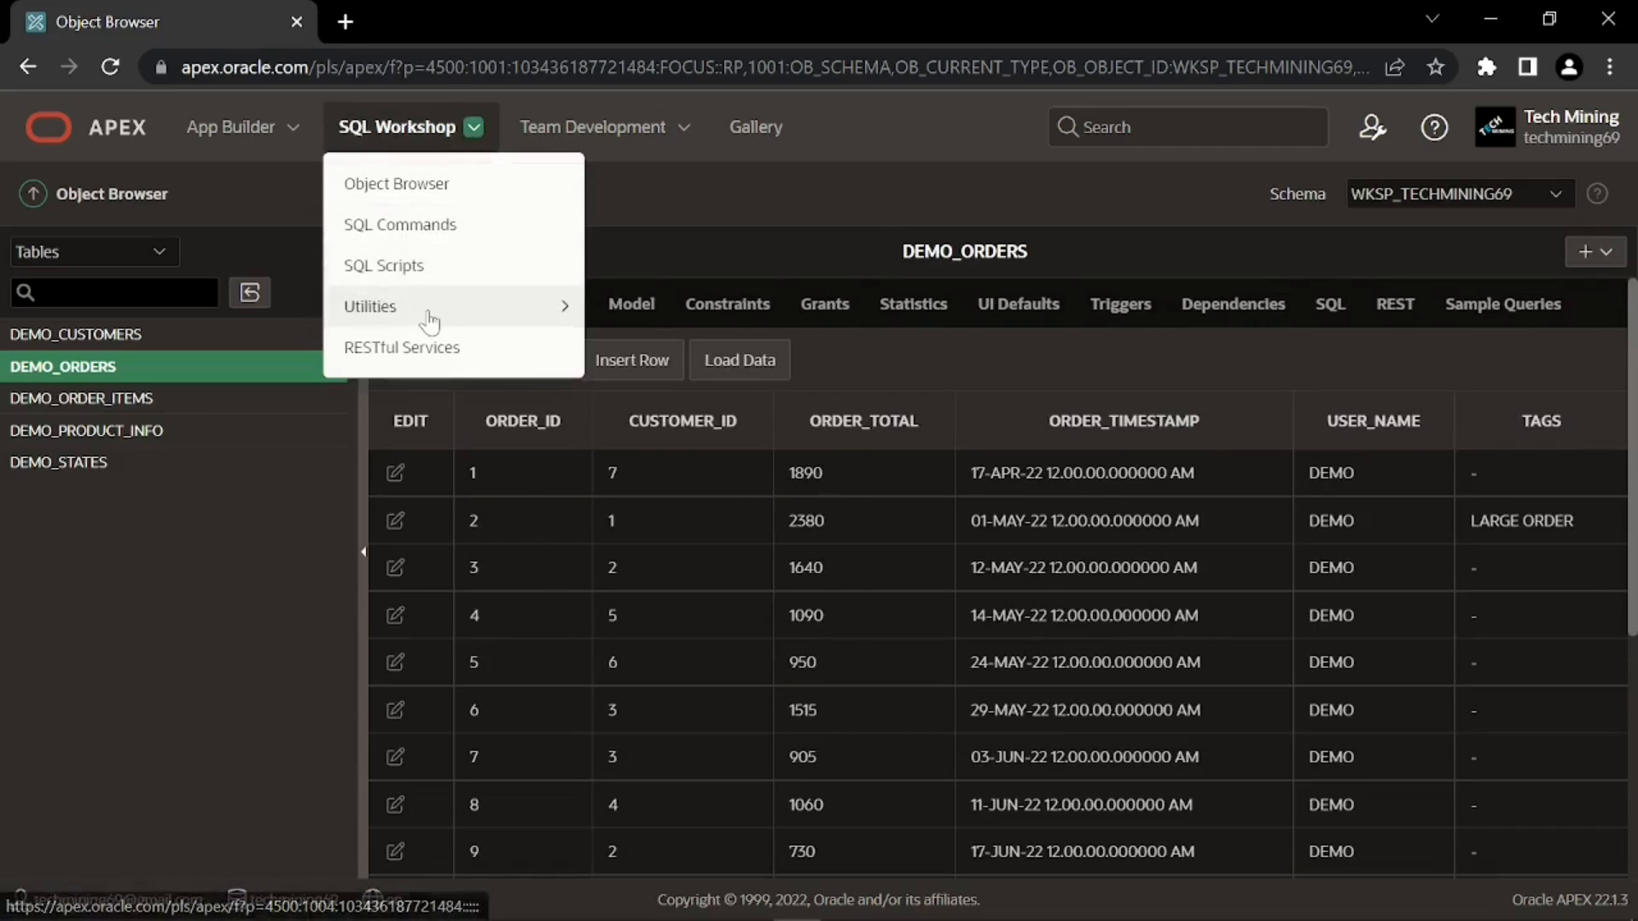
mouse_move(461, 314)
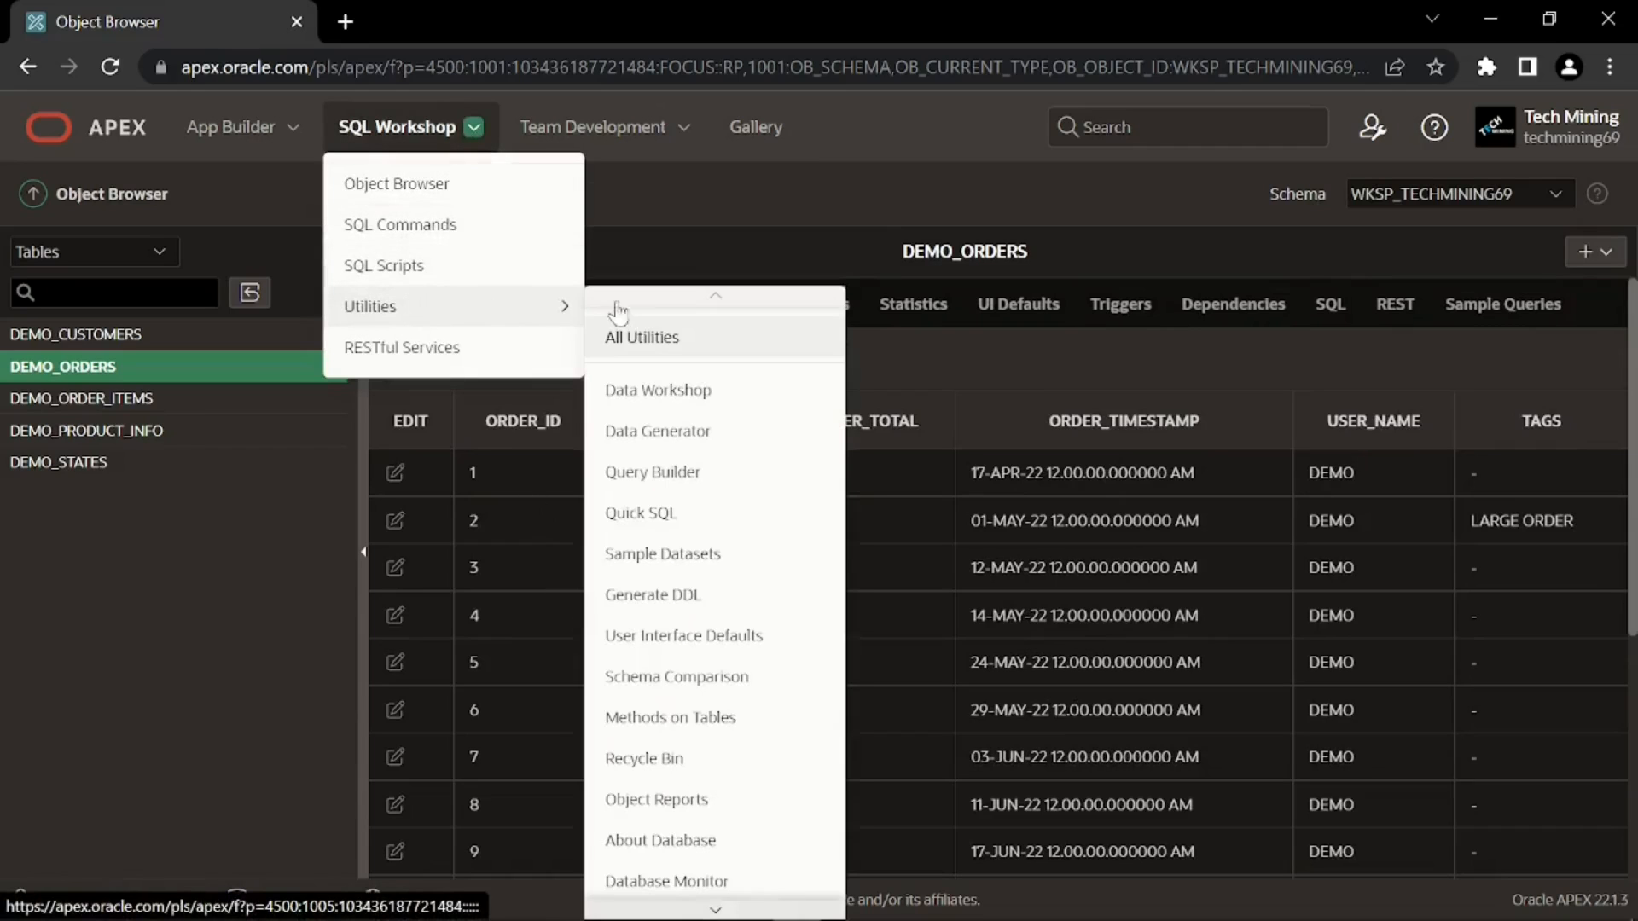
click(654, 394)
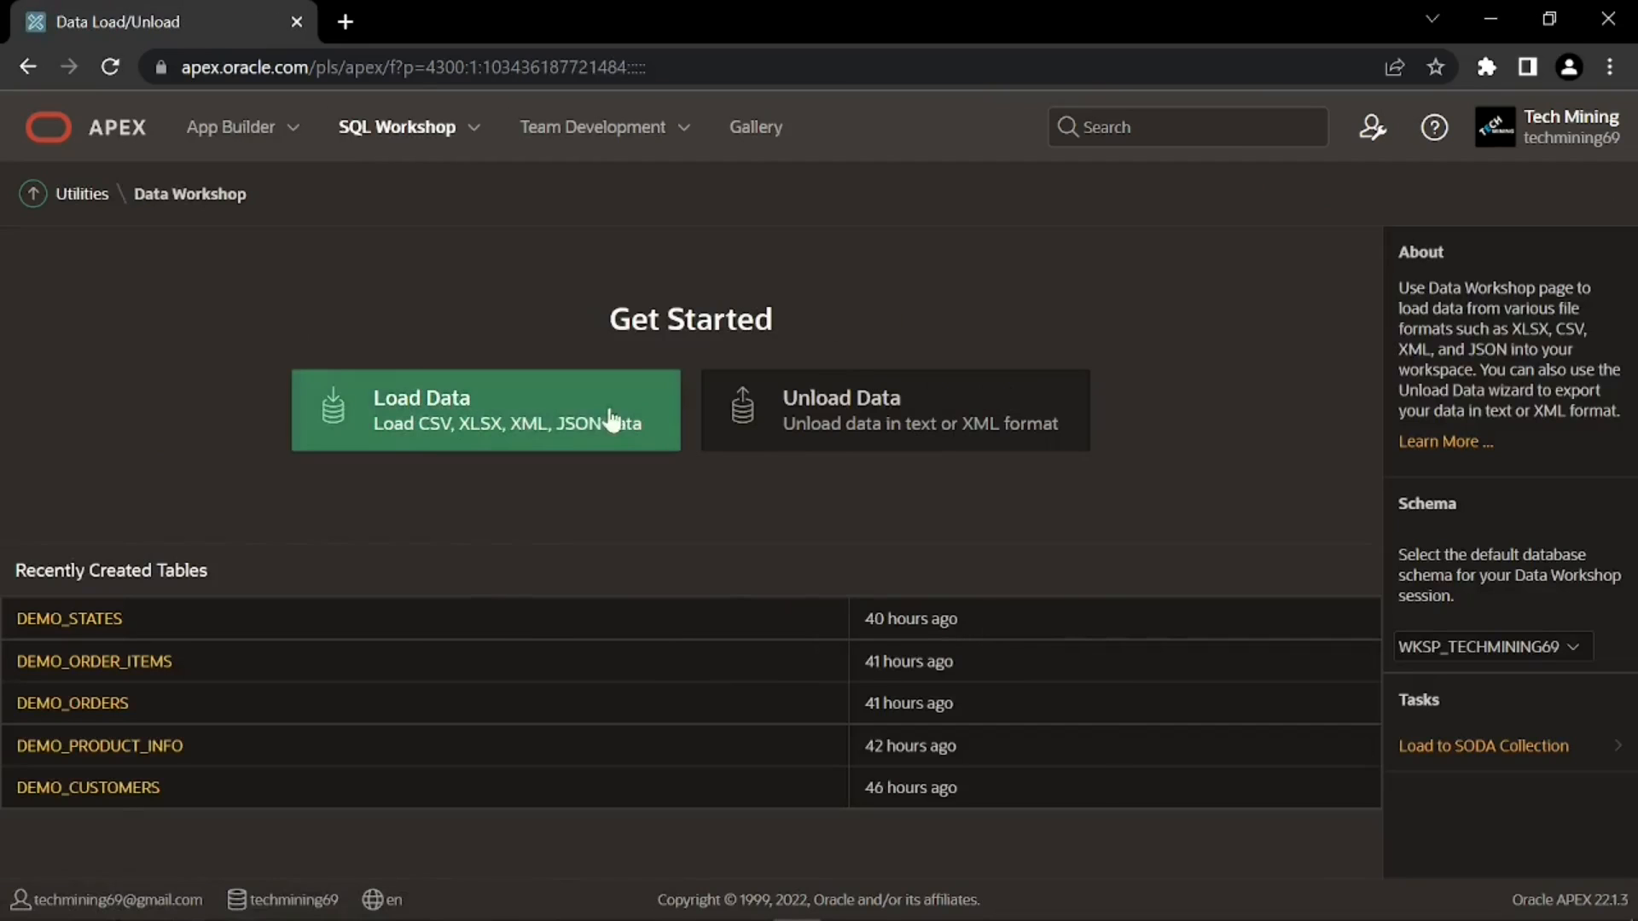
click(546, 420)
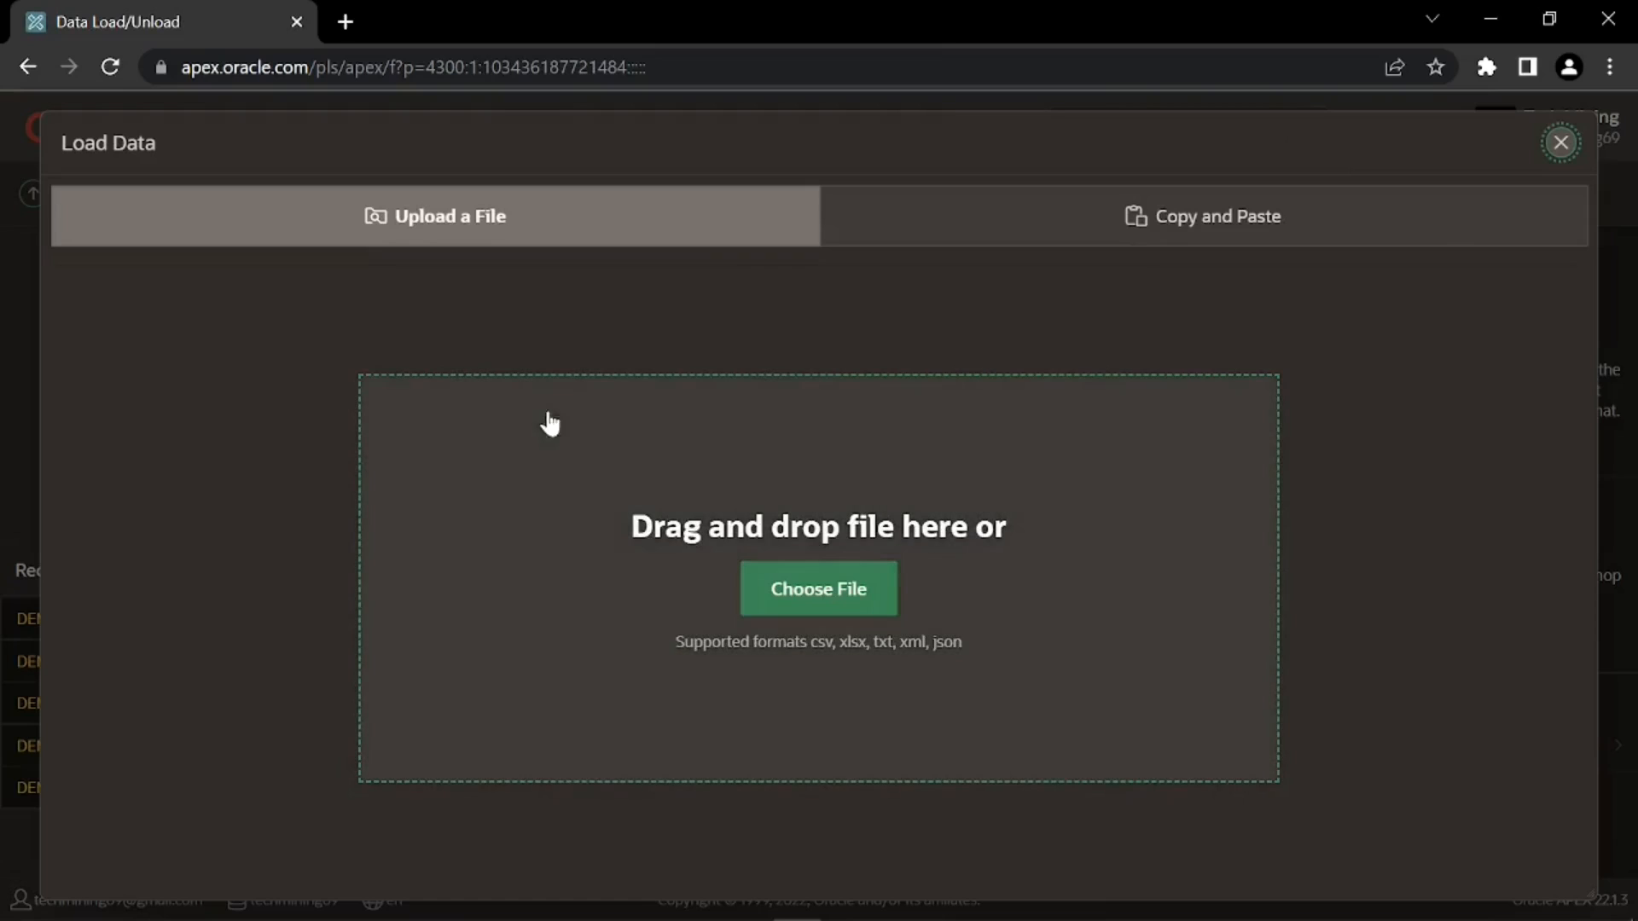
click(789, 585)
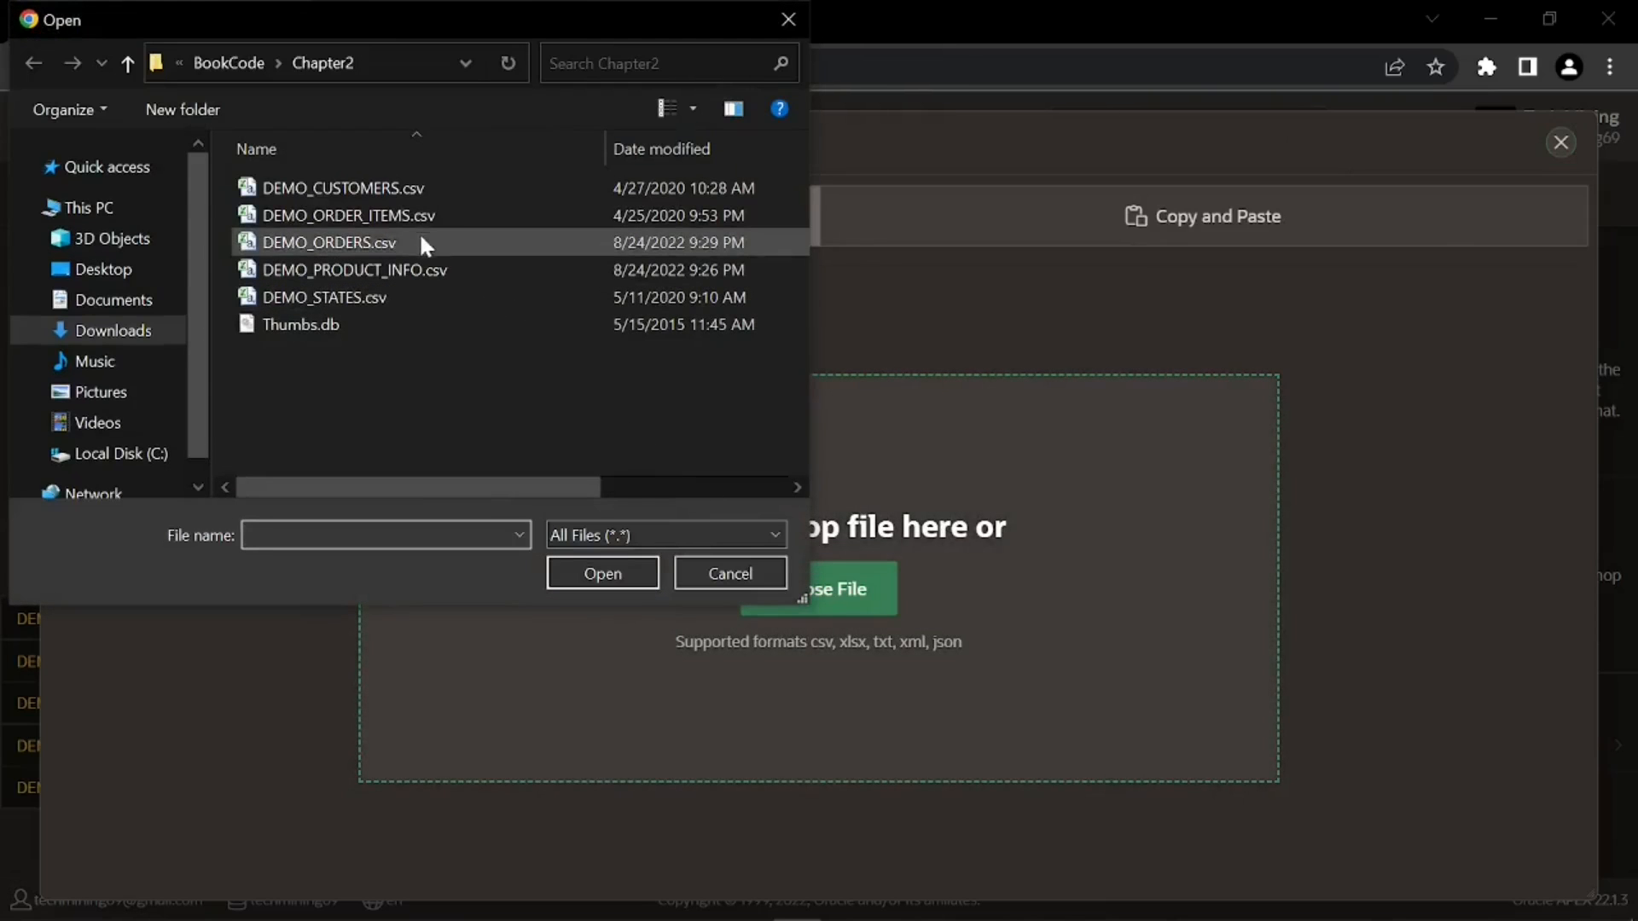
click(380, 215)
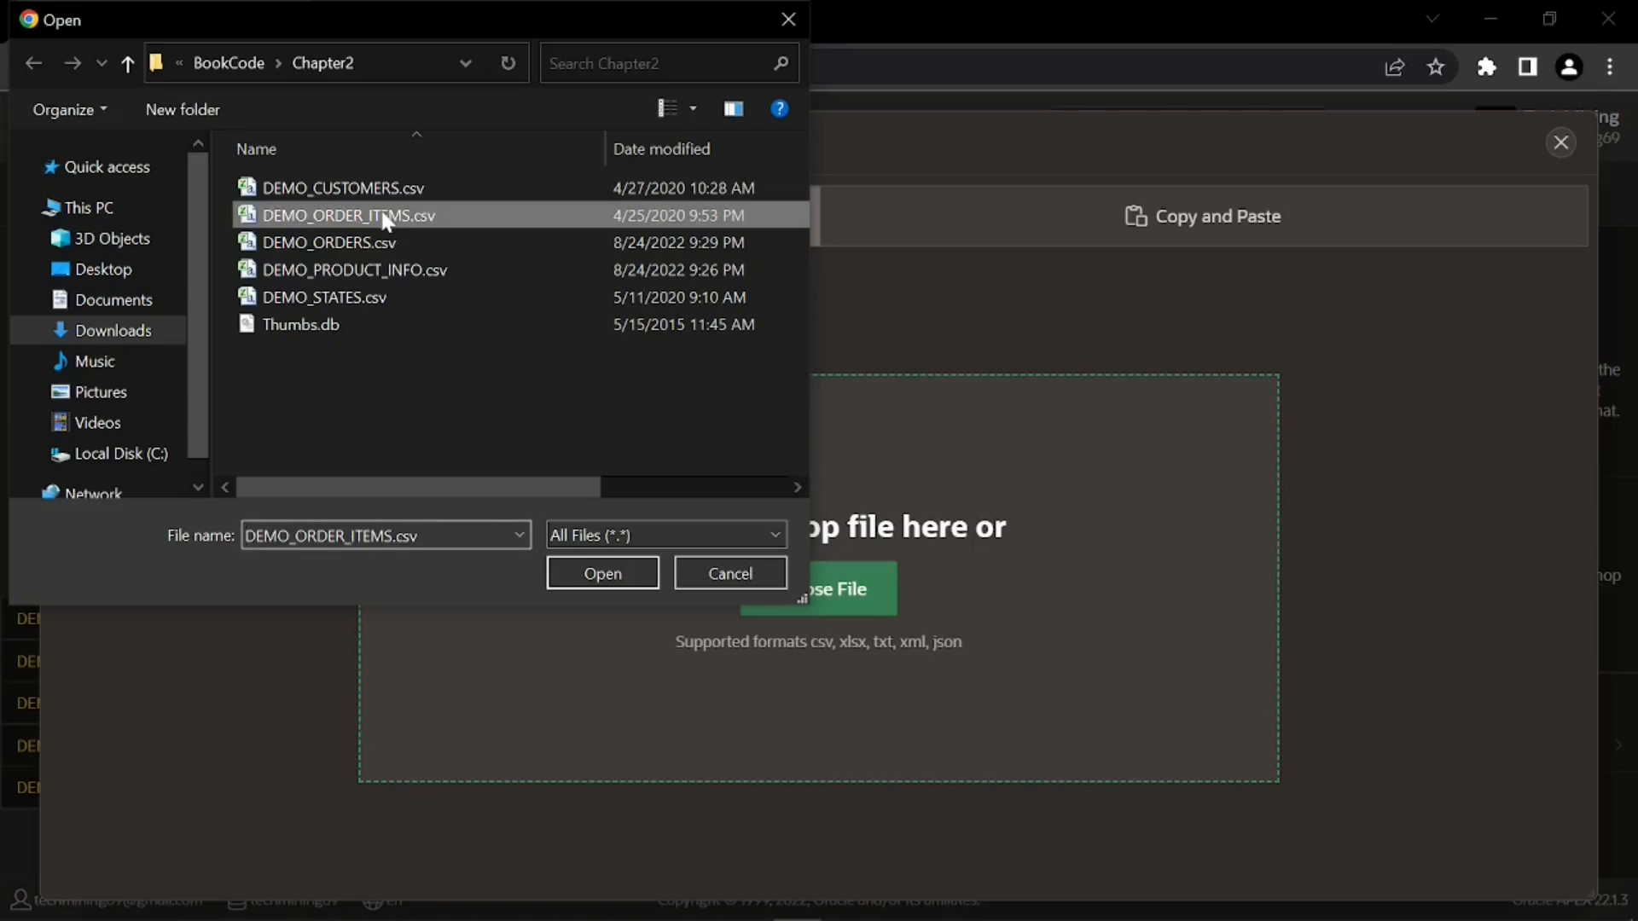
click(602, 571)
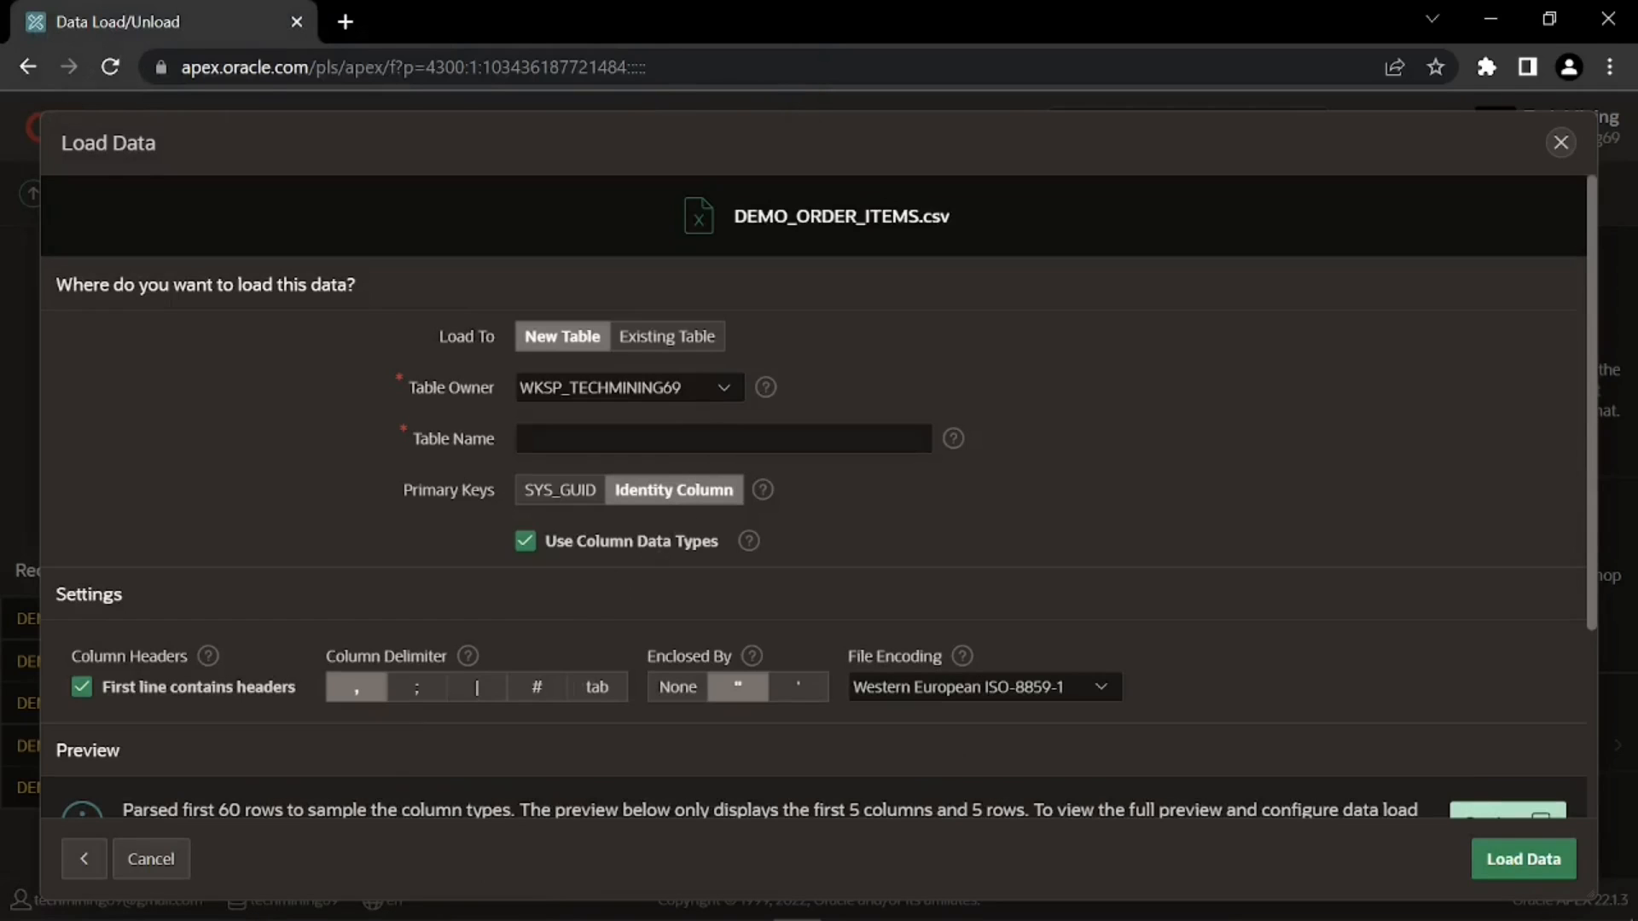
- Load the uploaded order items data into the existing DEMO_ORDER_ITEMS table, using the Append update method
click(671, 348)
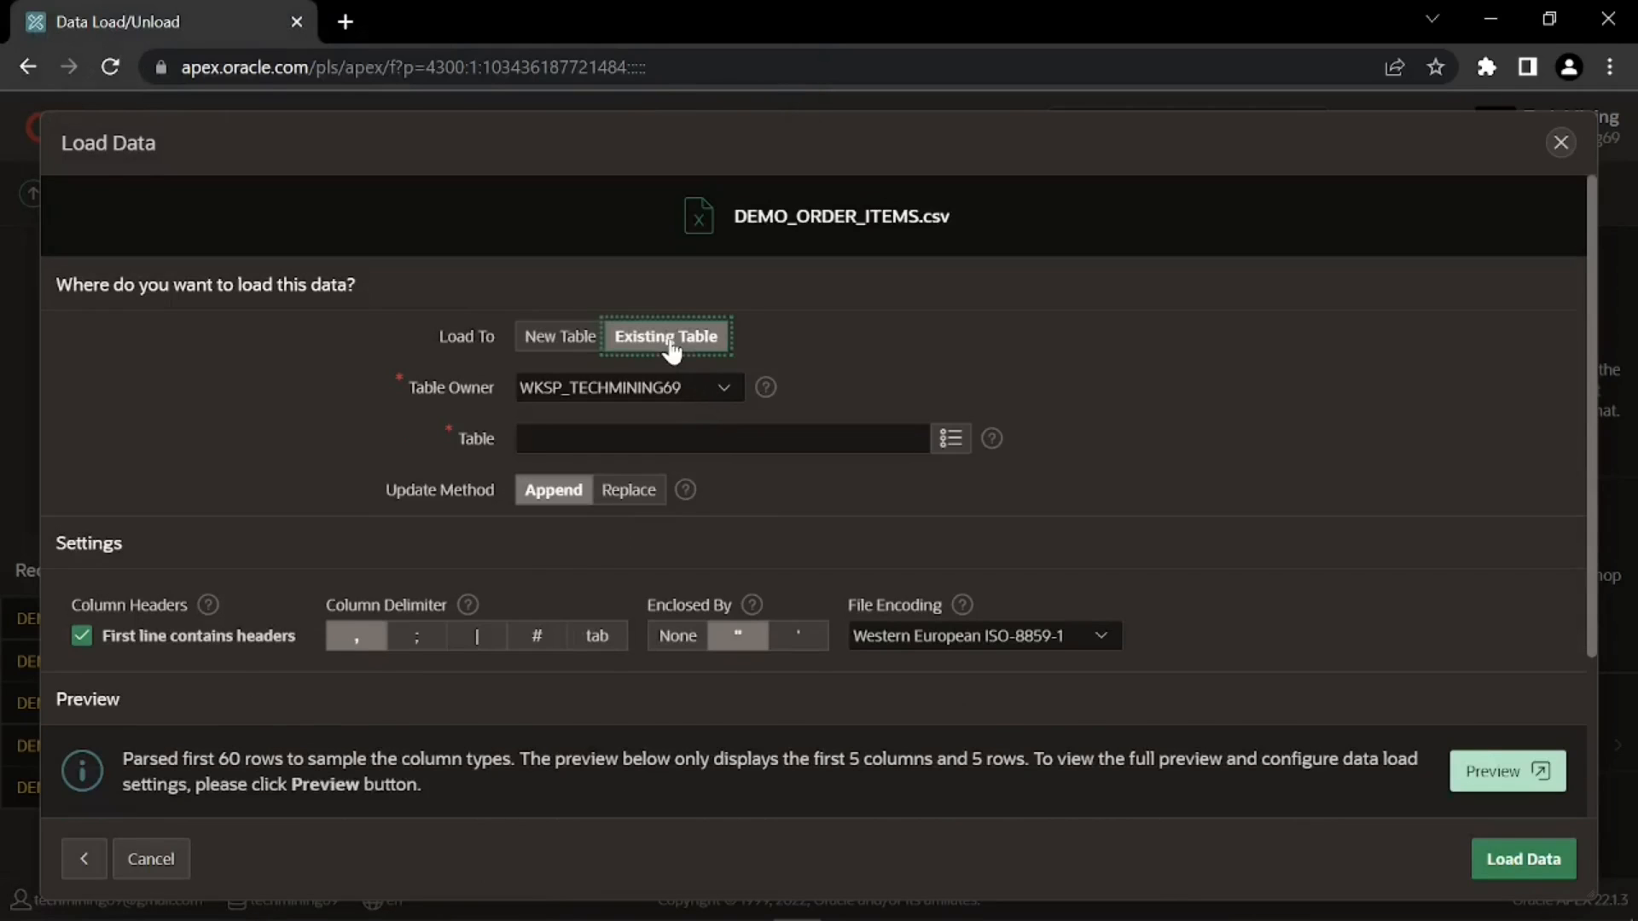
click(952, 439)
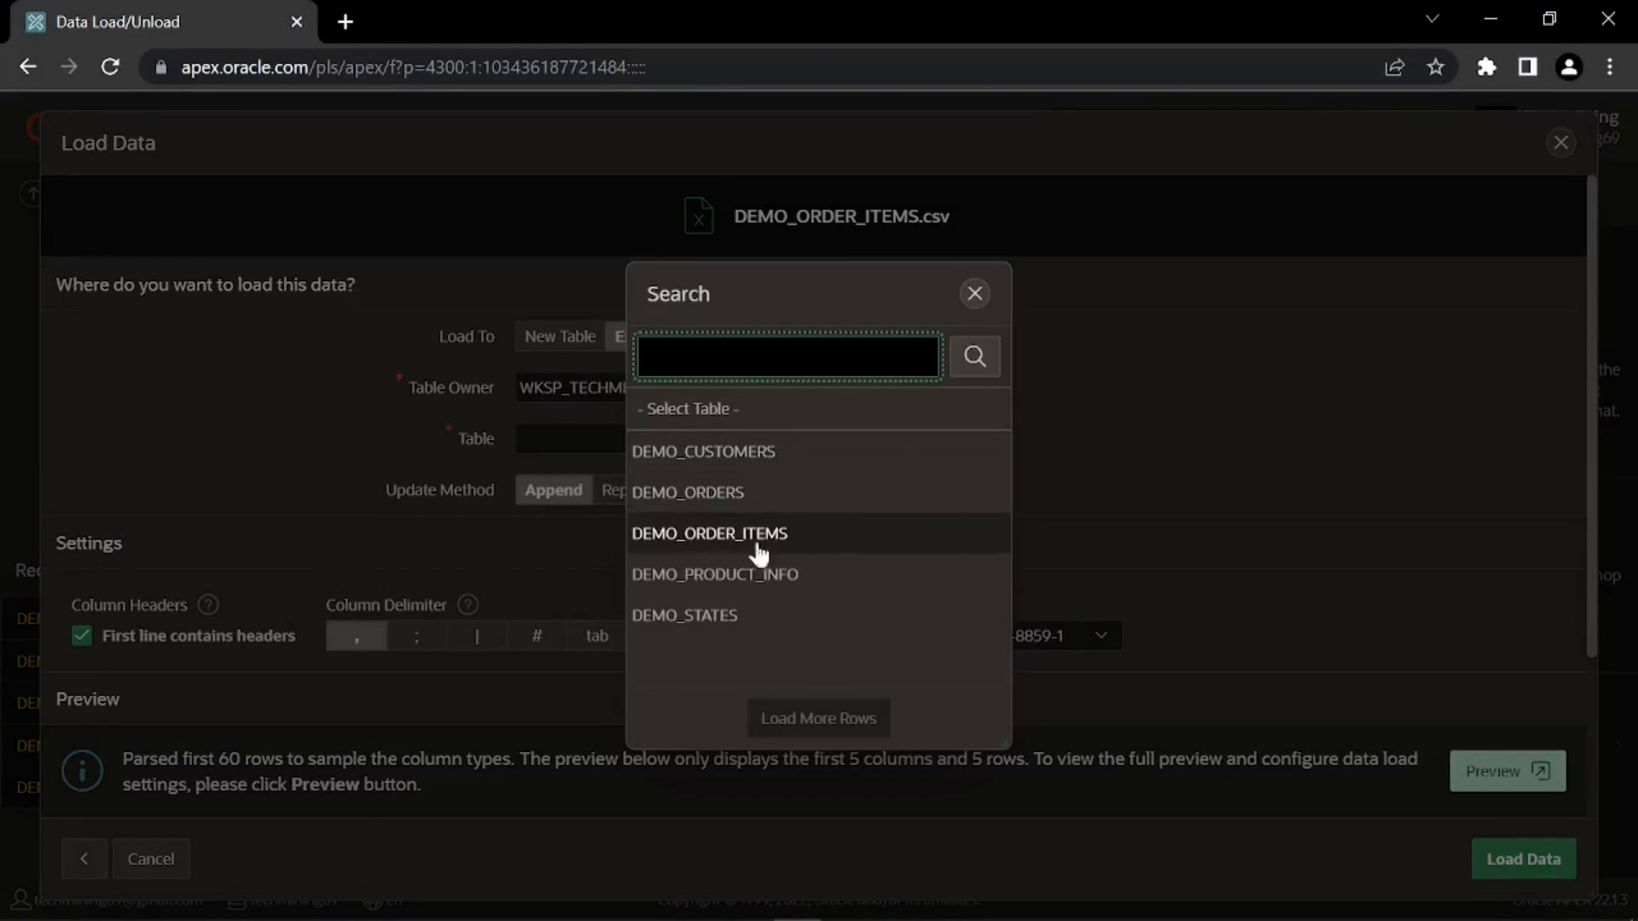
click(689, 535)
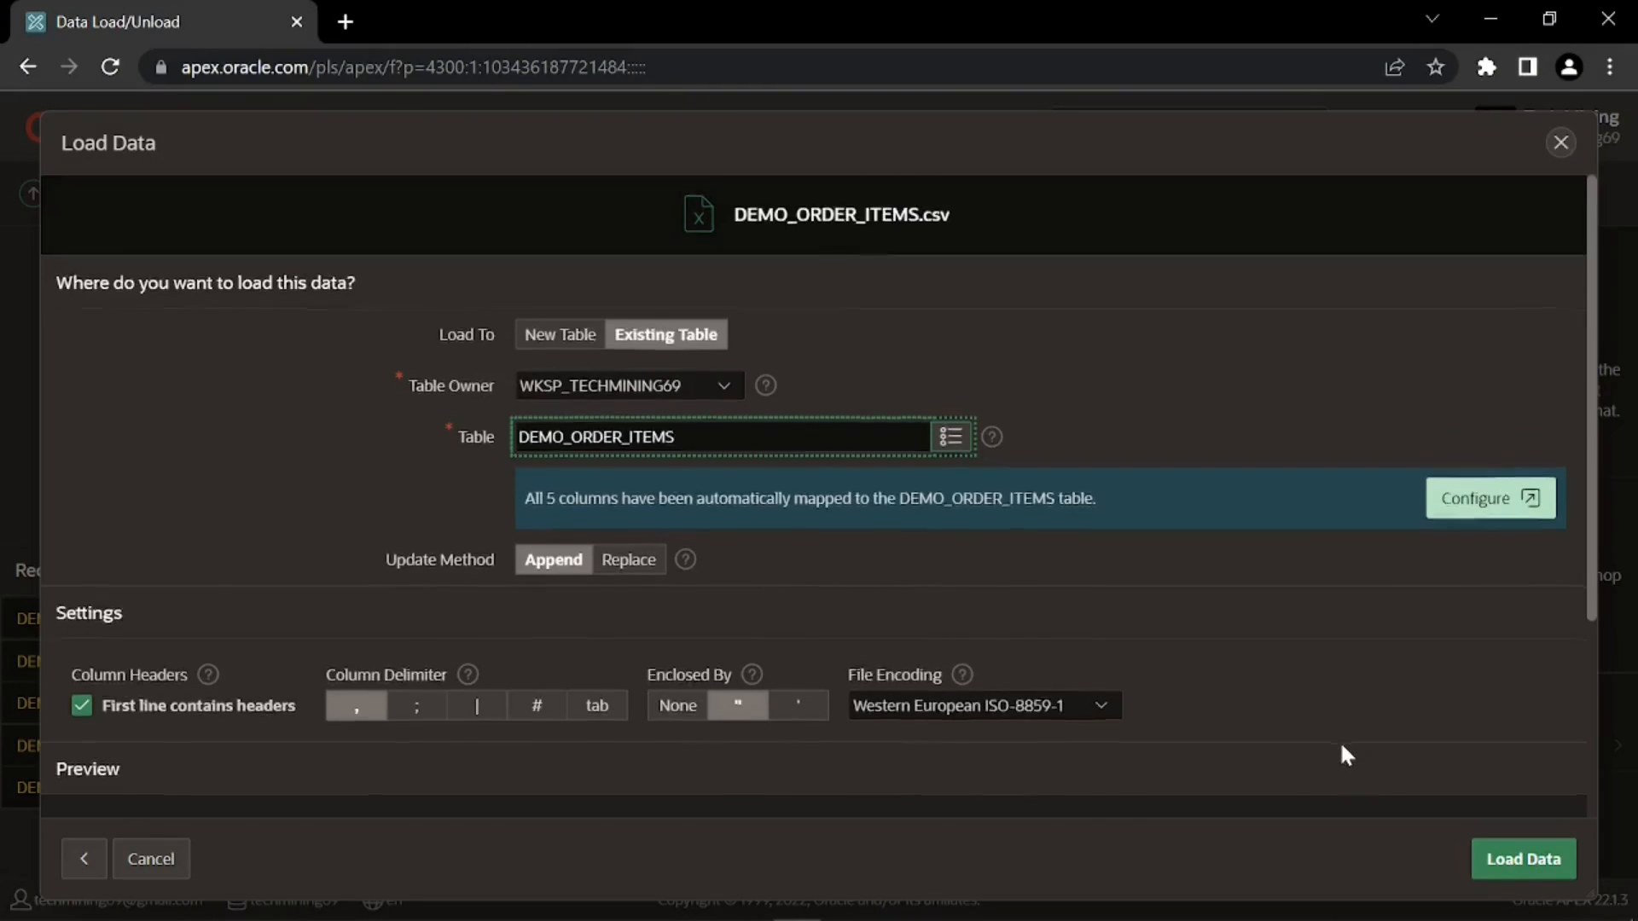
scroll(1339, 741, down, 3)
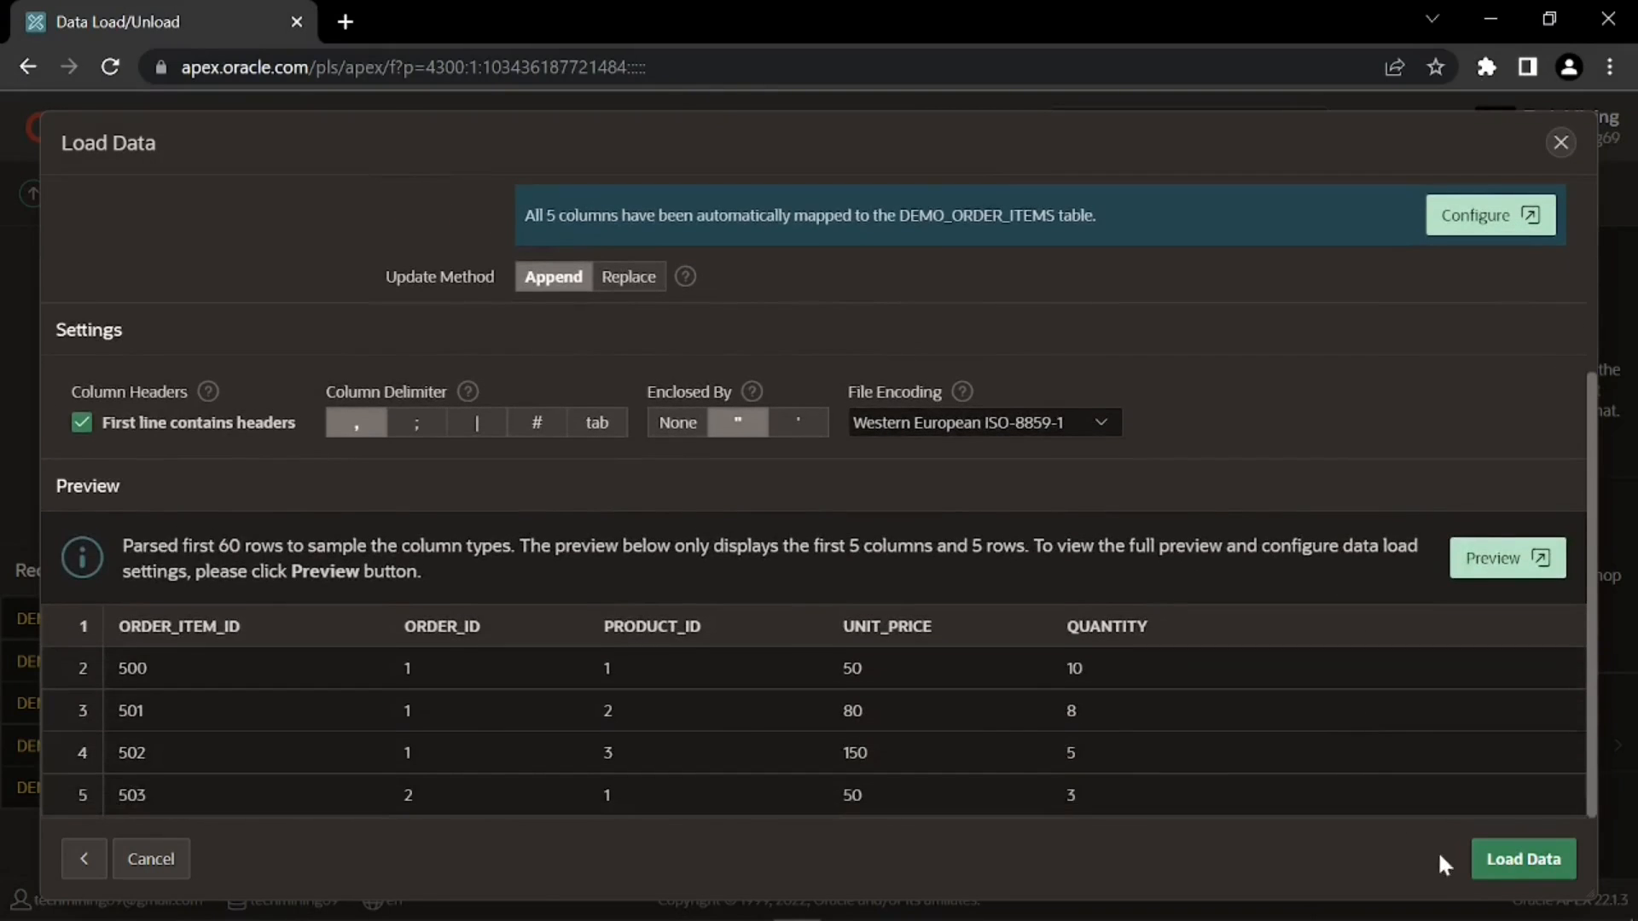
click(1501, 860)
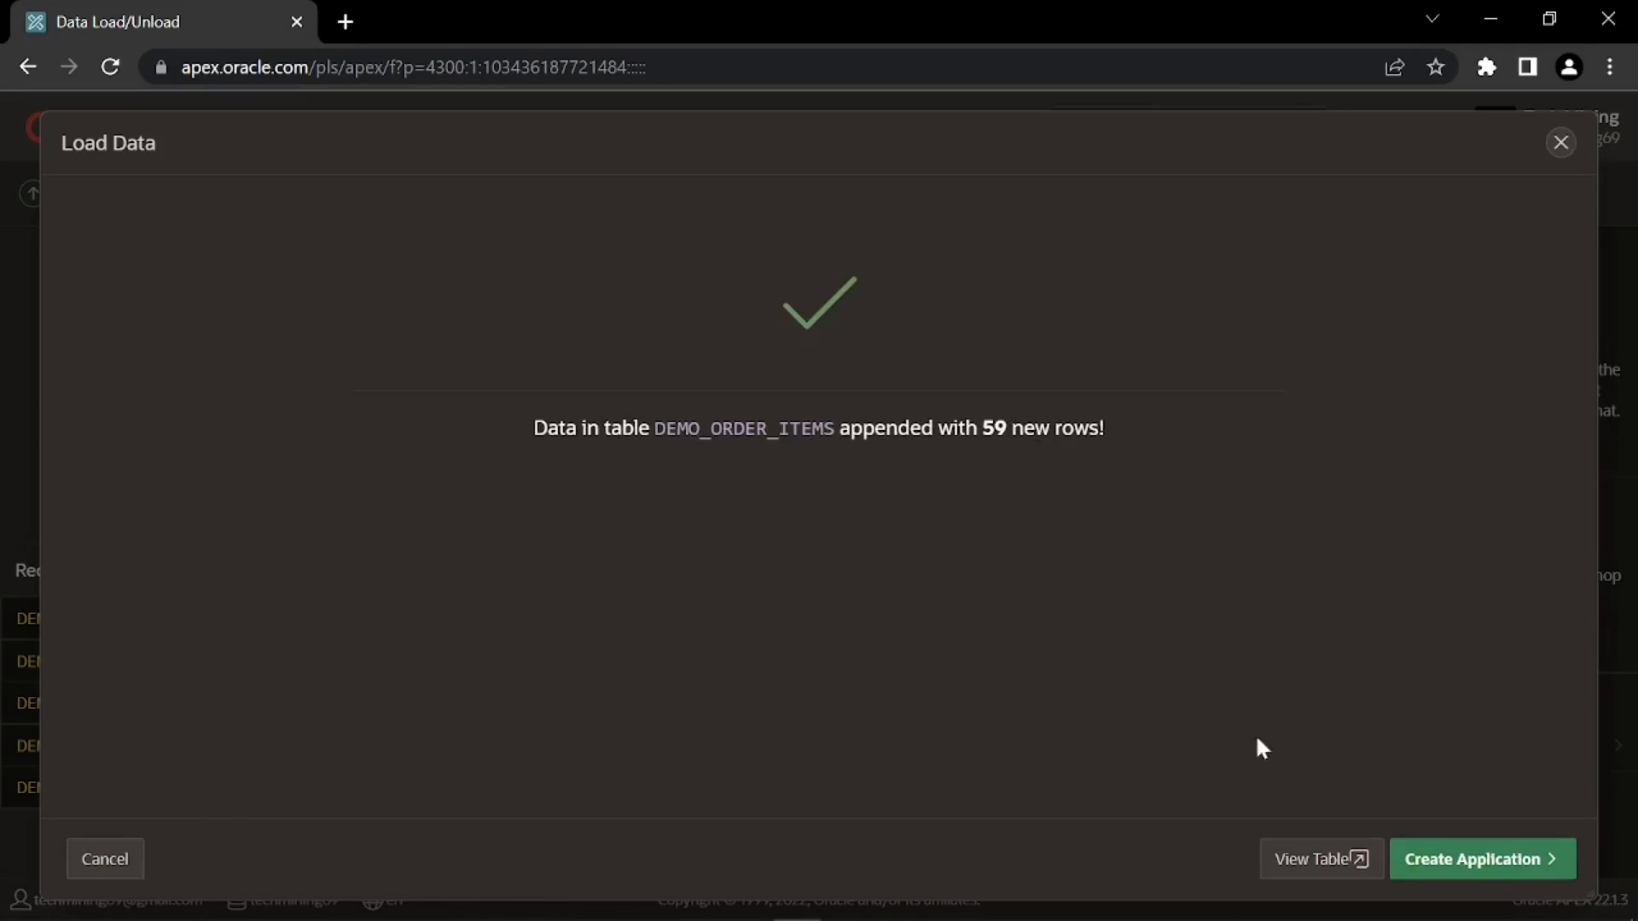
- View the DEMO_ORDER_ITEMS table and examine its loaded order item rows
click(1310, 860)
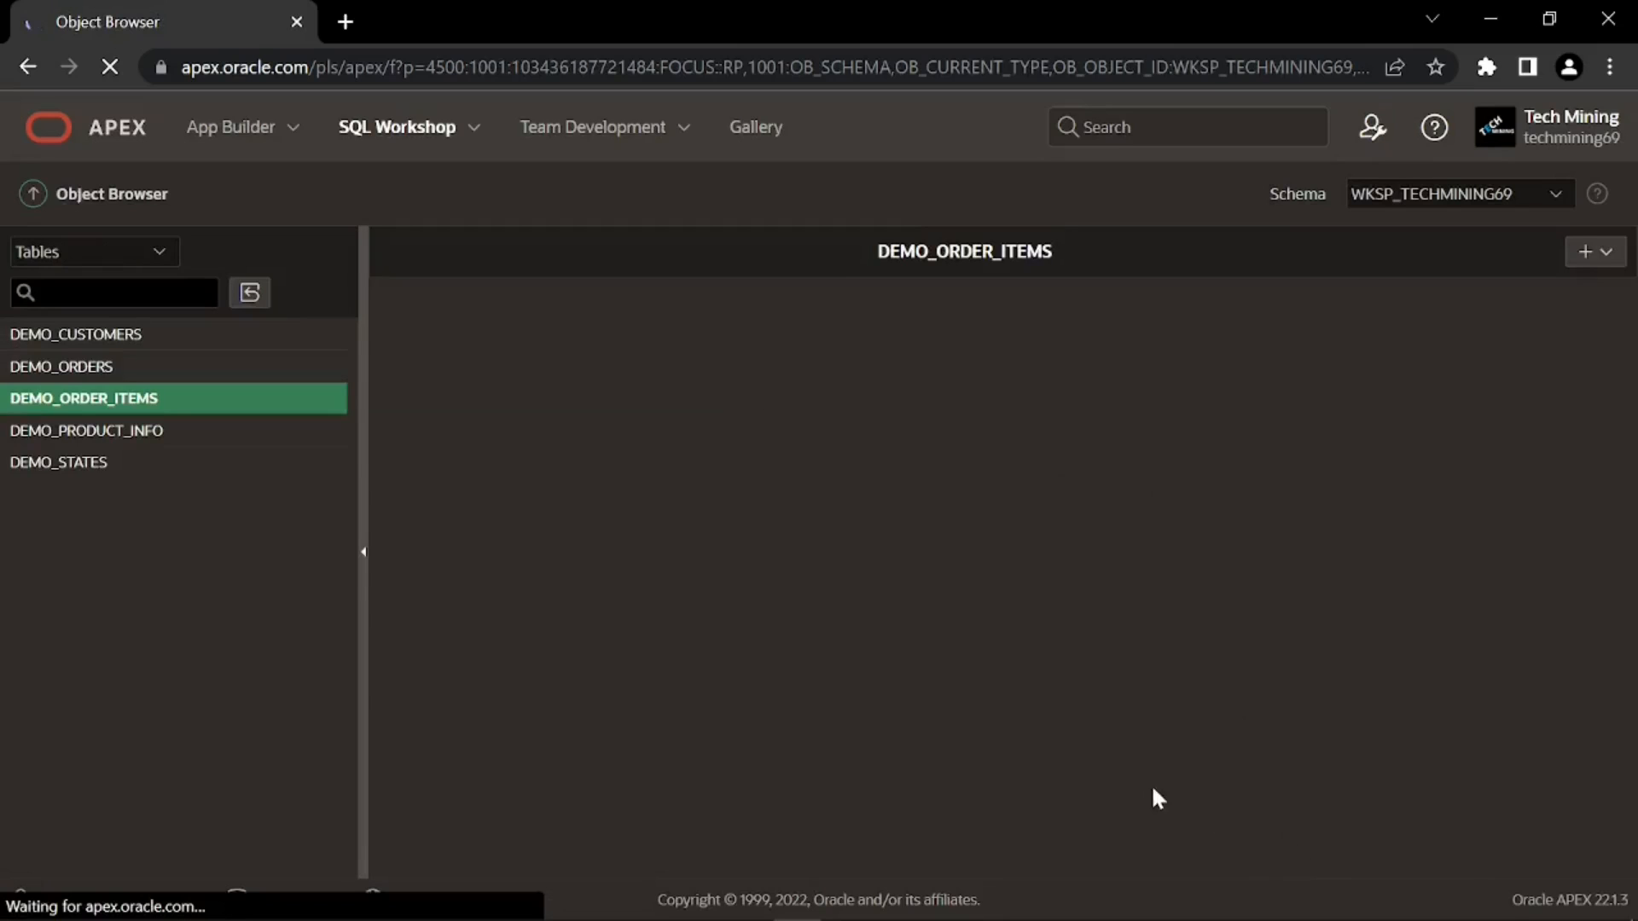
click(474, 305)
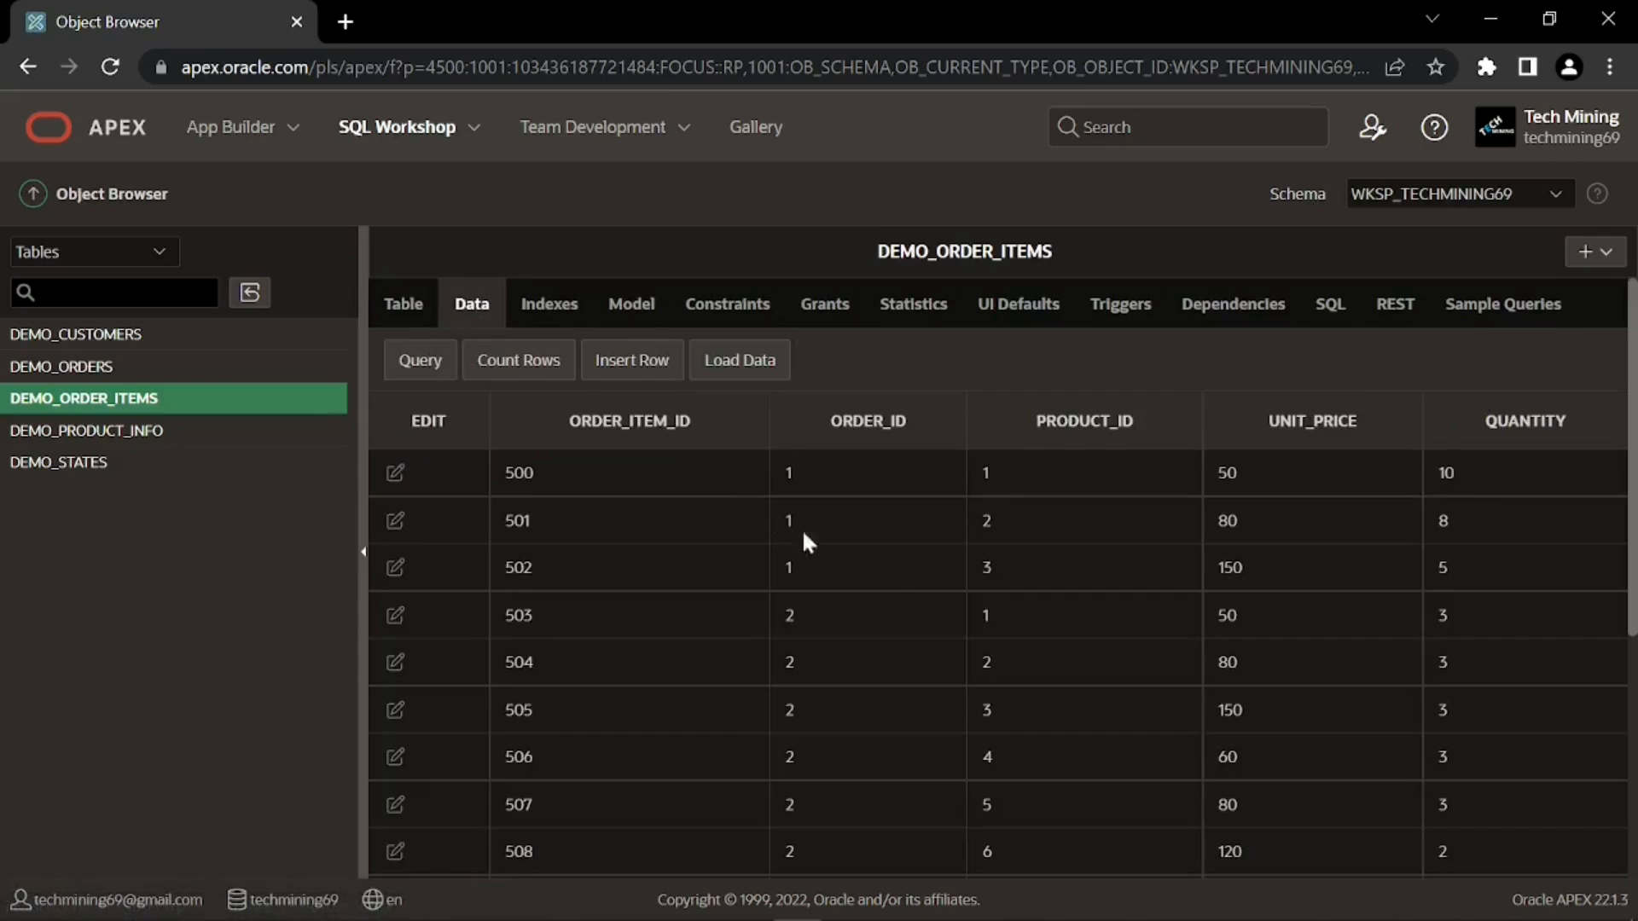
scroll(888, 590, down, 5)
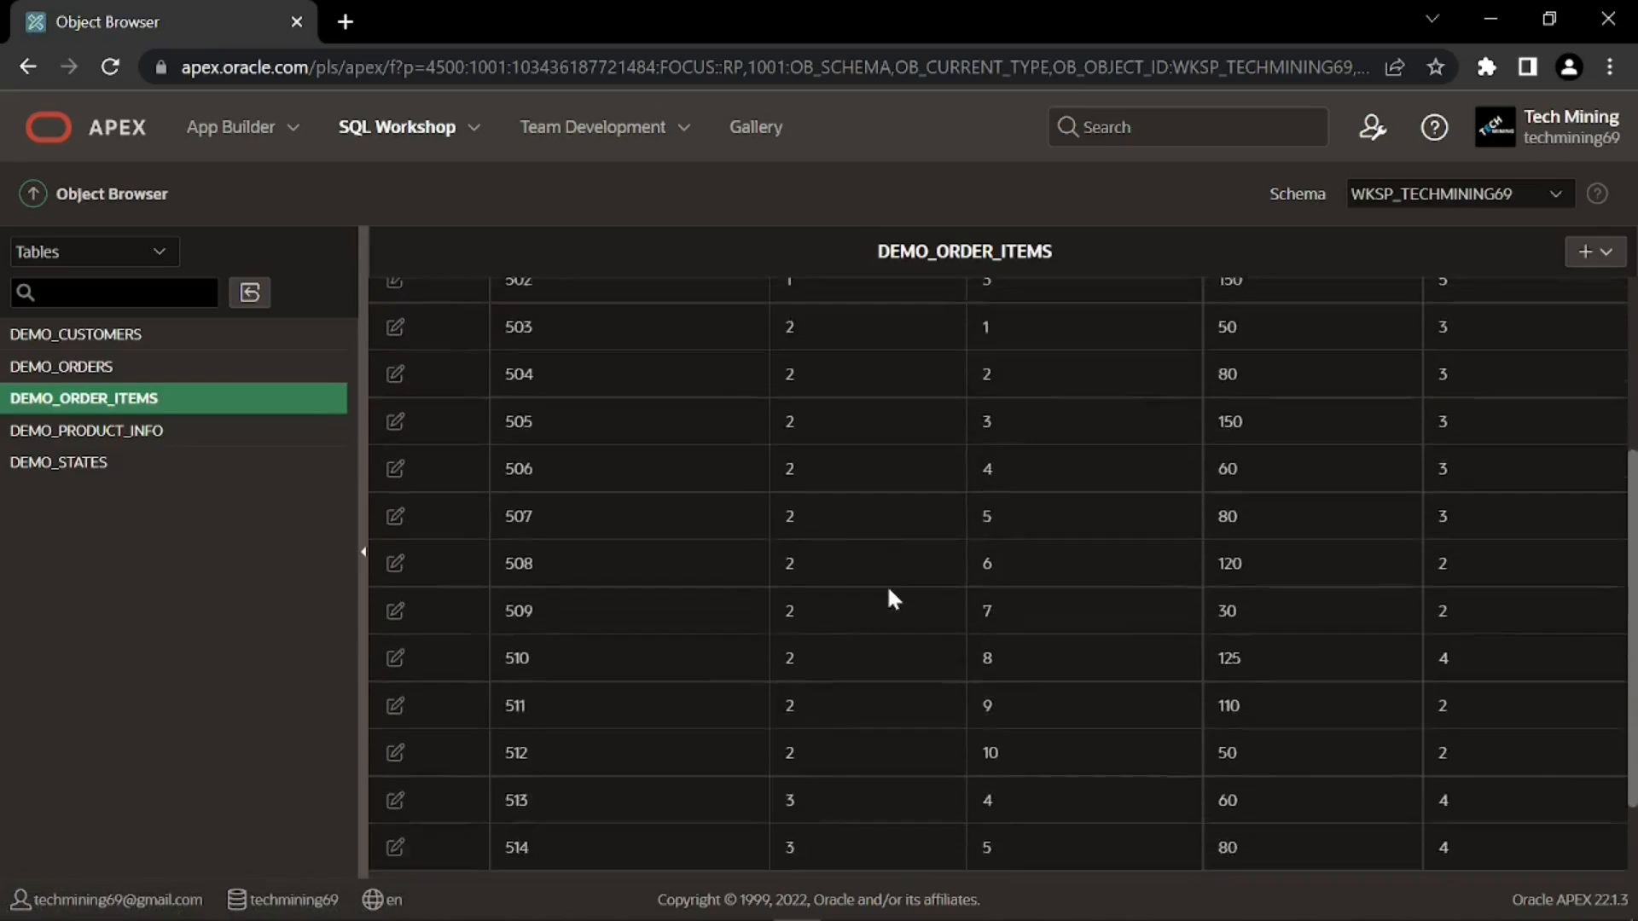
scroll(888, 591, up, 5)
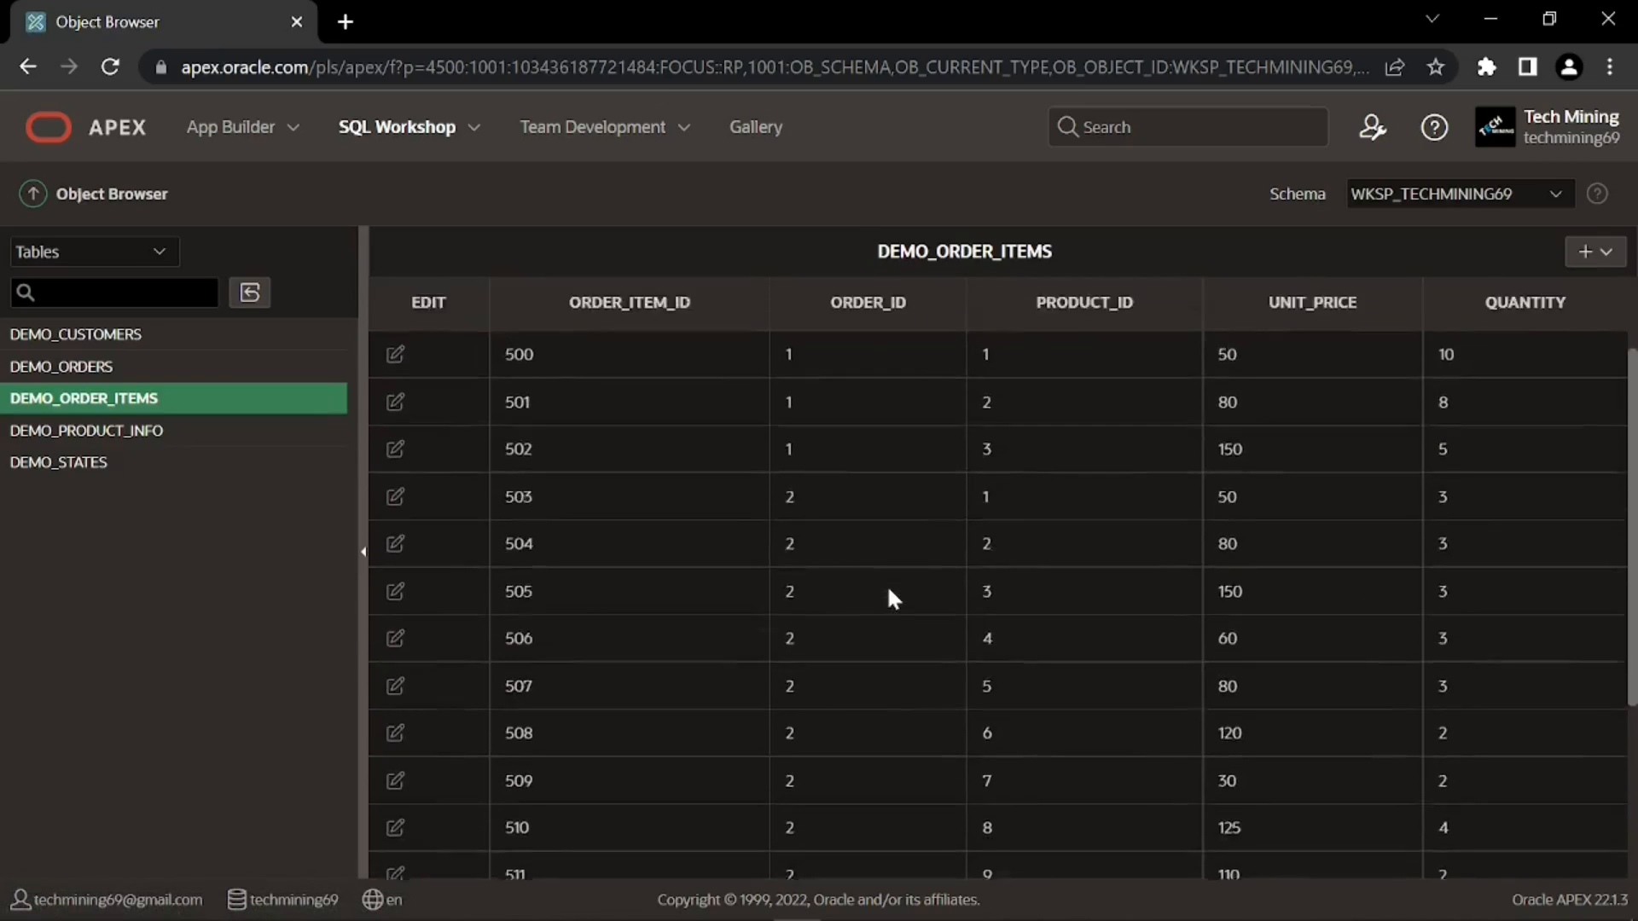